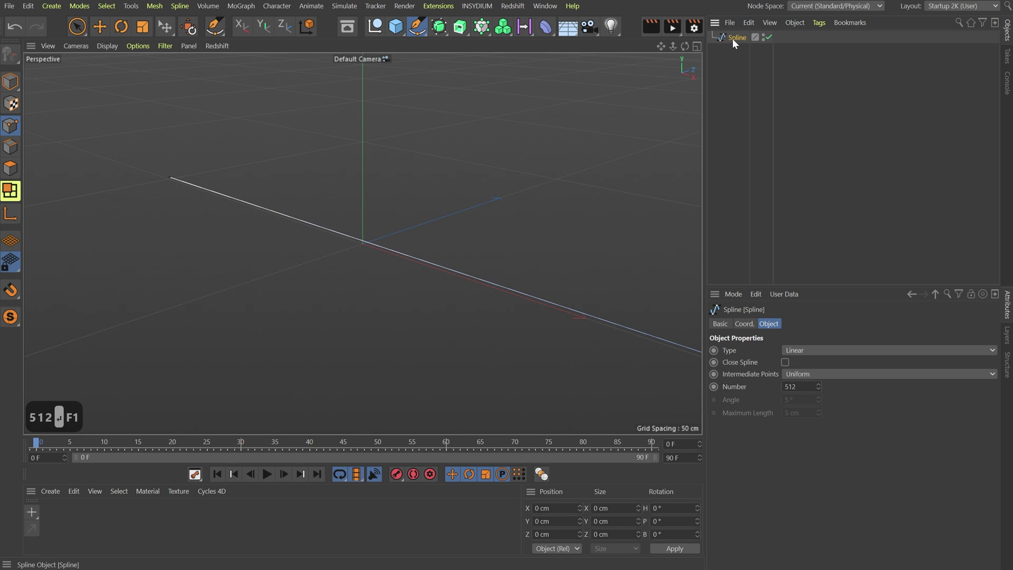
# Create an instance of the spline and place that instance inside a Sweep object
pyautogui.click(439, 27)
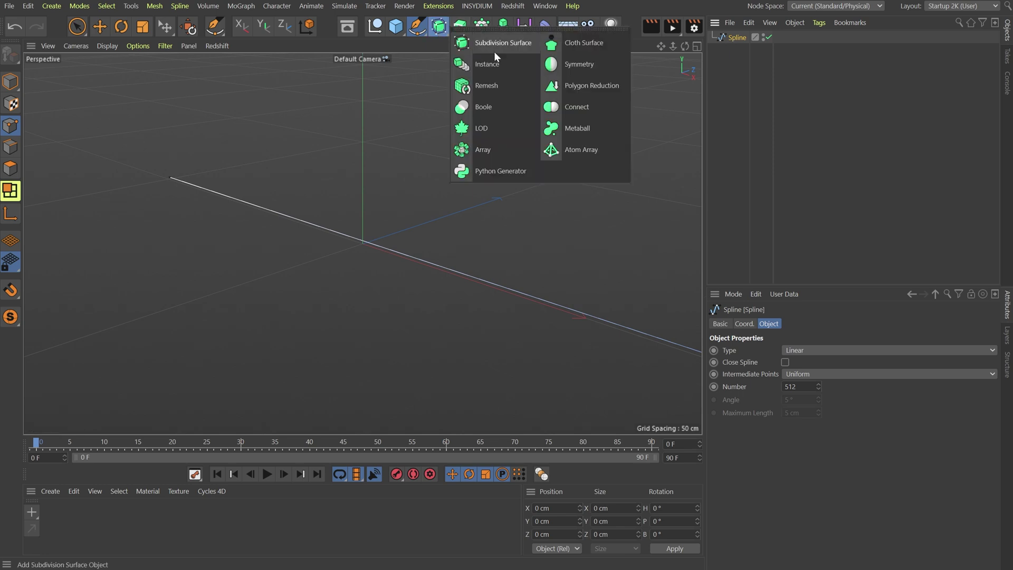
pyautogui.click(489, 63)
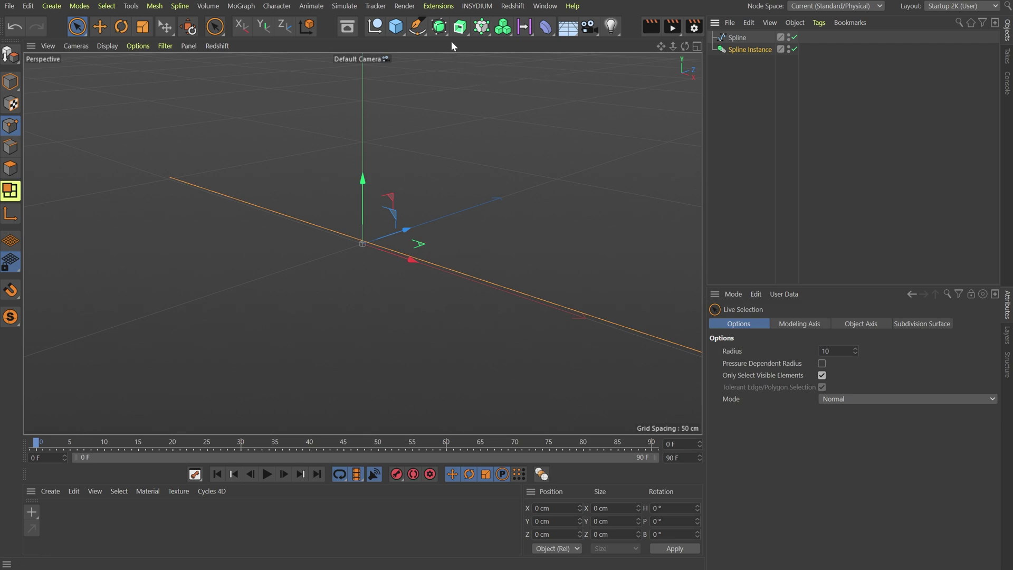
pyautogui.click(461, 28)
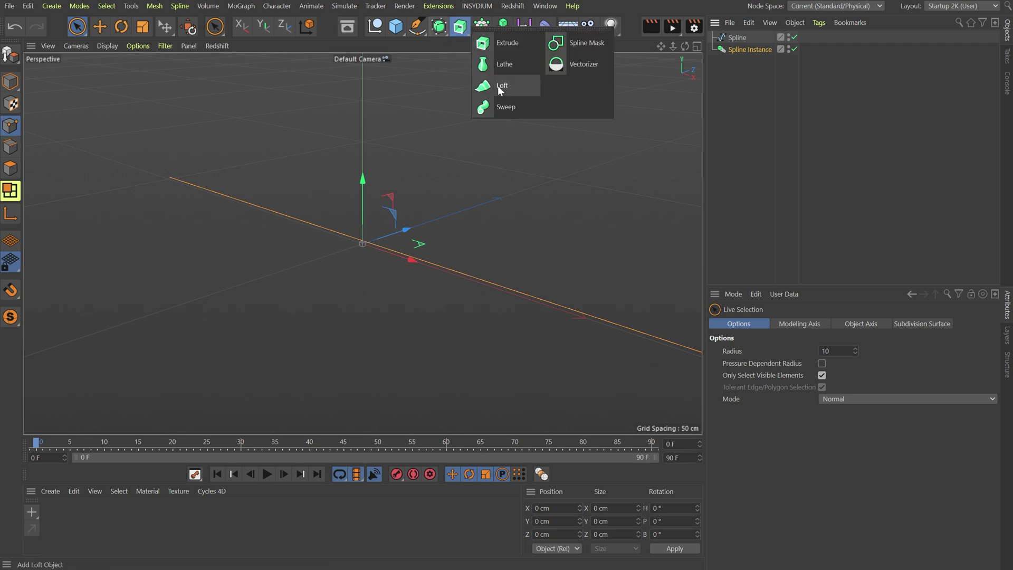
pyautogui.click(506, 107)
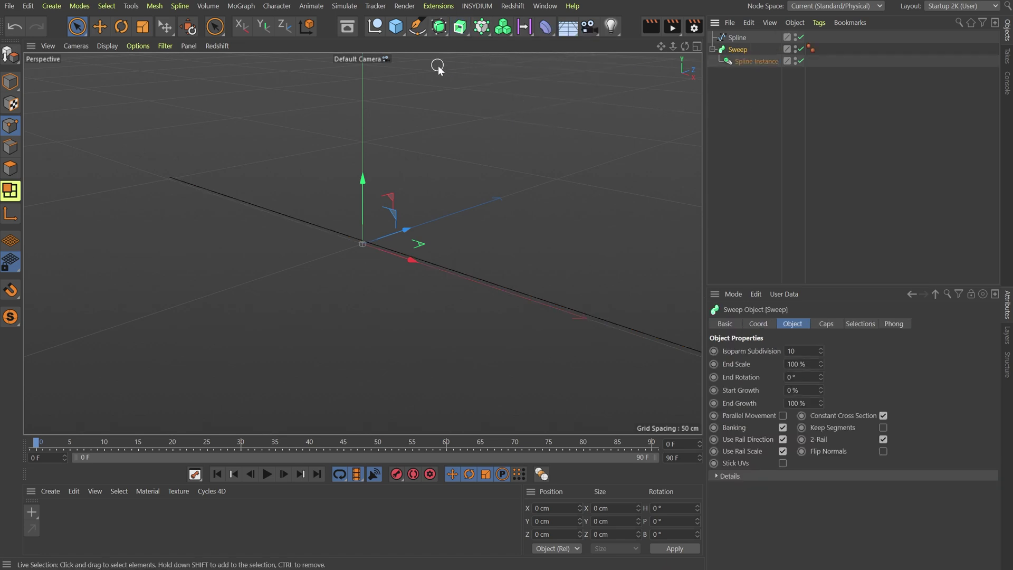
pyautogui.click(417, 28)
pyautogui.click(535, 105)
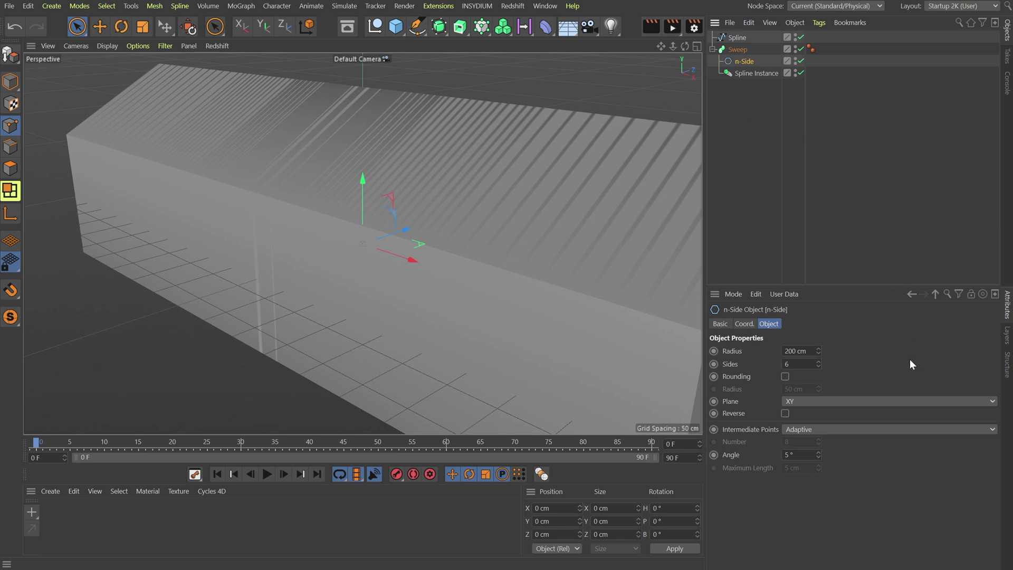
pyautogui.doubleClick(795, 351)
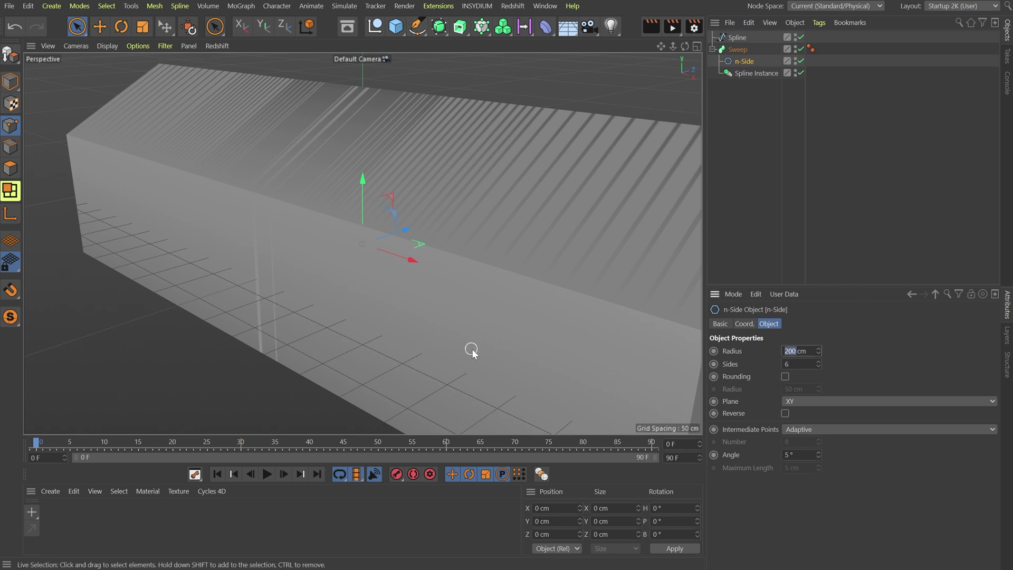
pyautogui.write('80')
pyautogui.press('Tab')
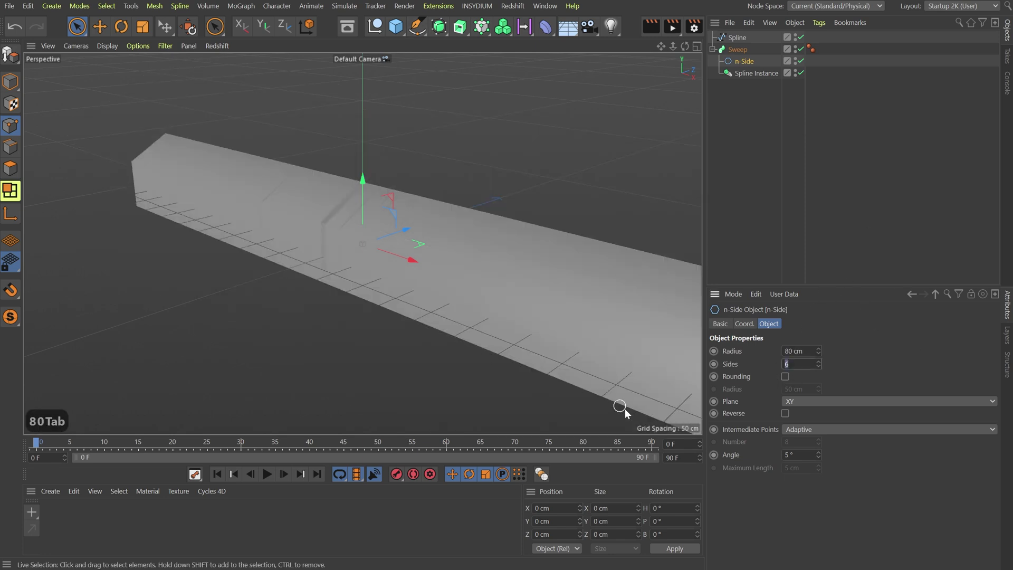
pyautogui.write('2')
pyautogui.press('Return')
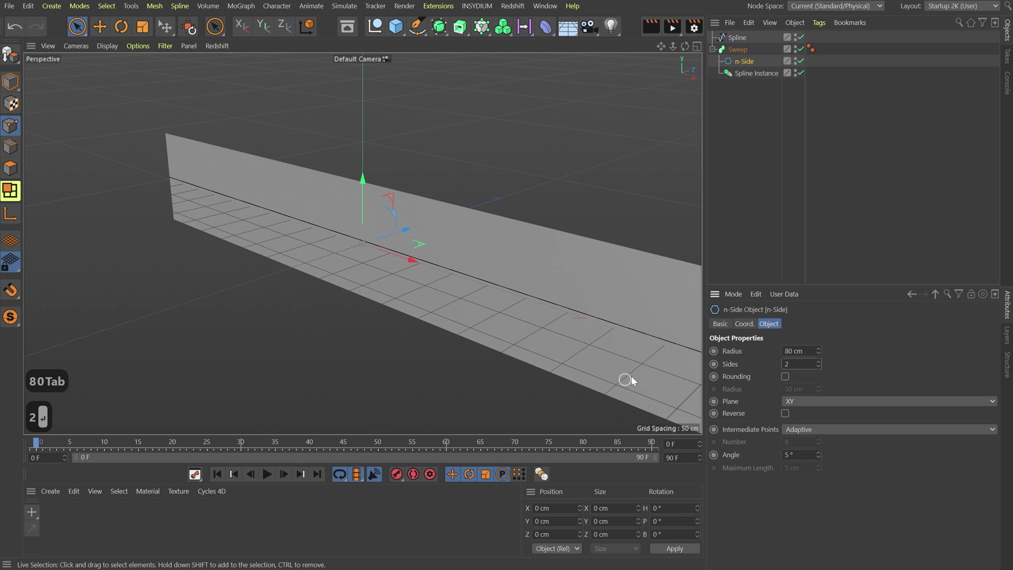
# Set the n-Side profile's intermediate points to Uniform with a number of 12
pyautogui.click(799, 430)
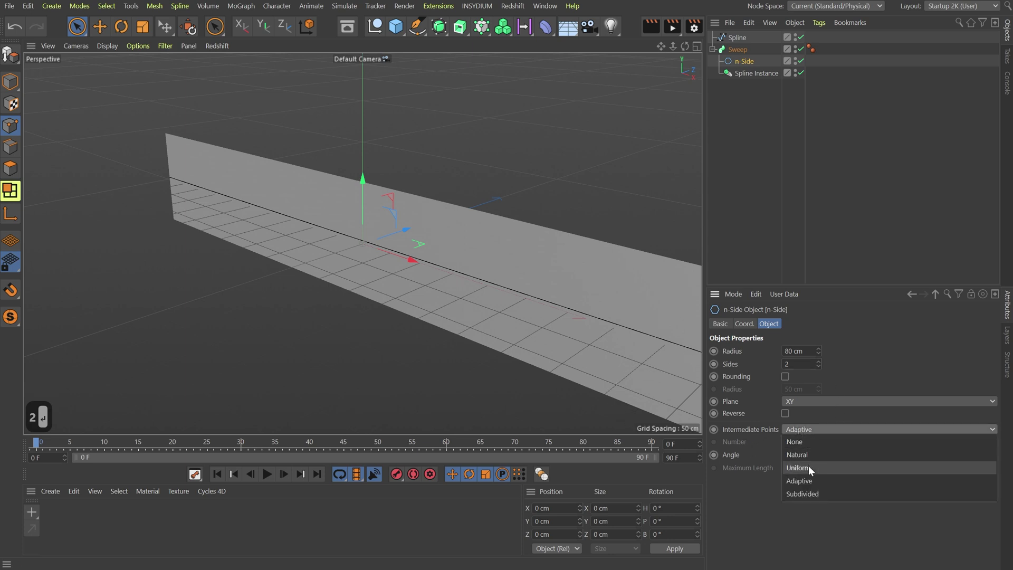
pyautogui.click(808, 467)
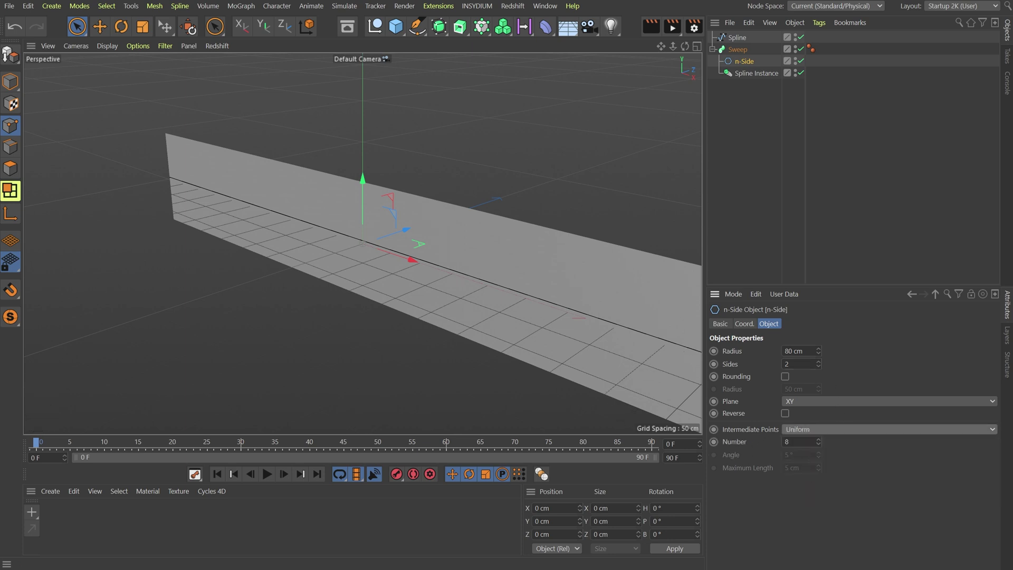
pyautogui.write('12')
pyautogui.press('Return')
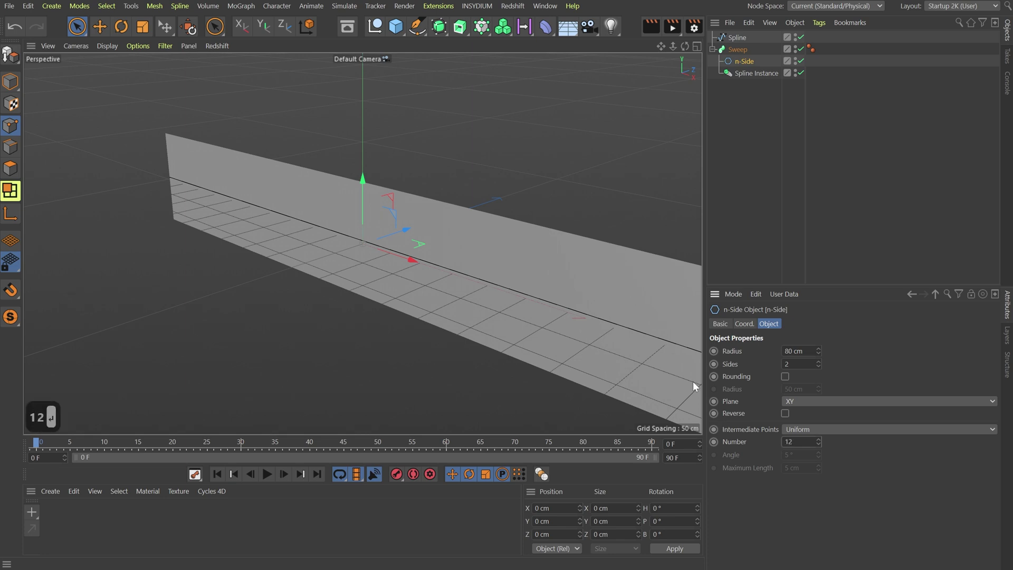
# Switch the viewport to a shaded display with wireframe lines on the swept ribbon
pyautogui.click(78, 47)
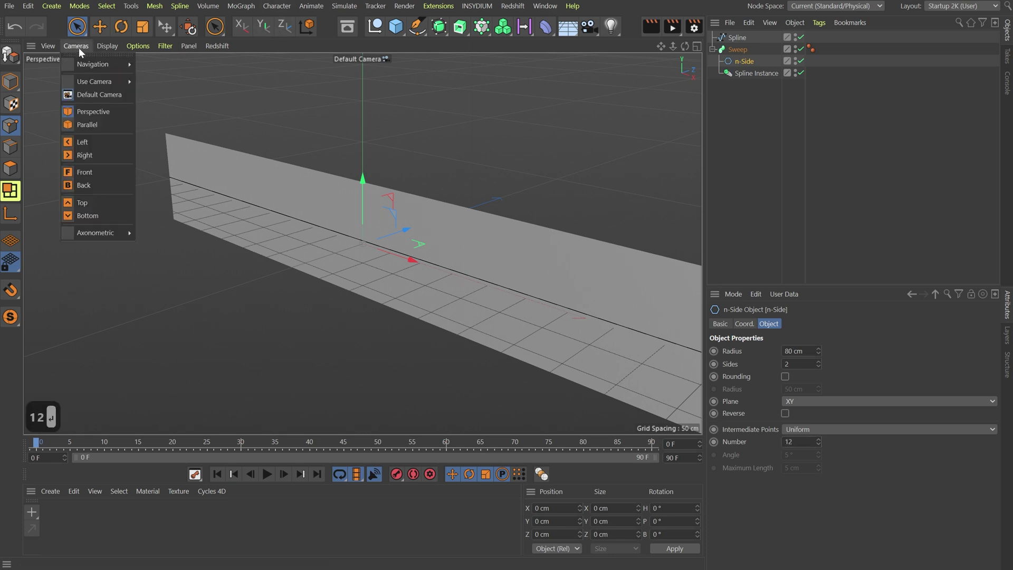
pyautogui.moveTo(98, 47)
pyautogui.click(122, 72)
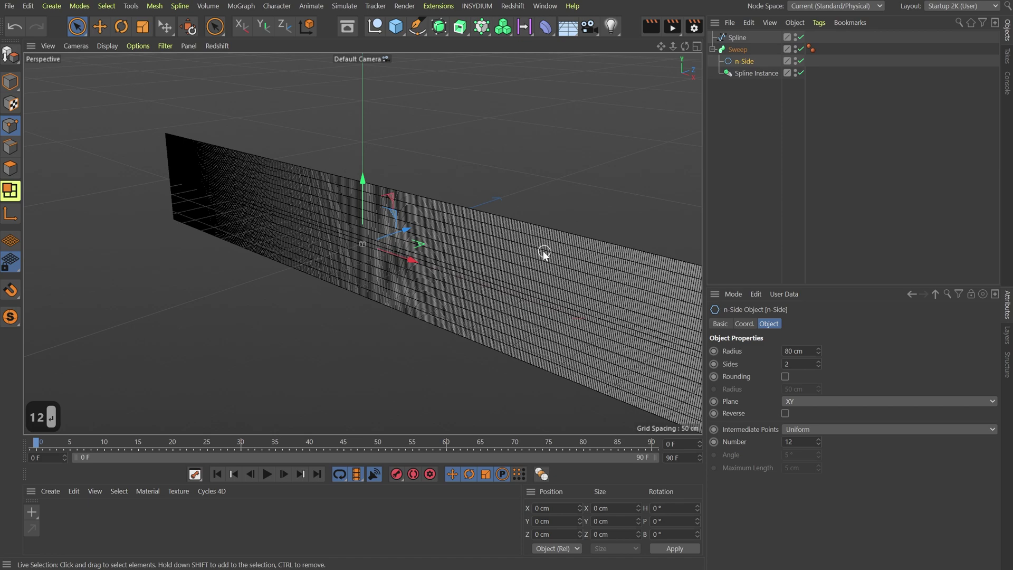
# Duplicate the spline instance inside the Sweep and raise the copy above the original along Y
pyautogui.keyDown('alt'); pyautogui.moveTo(543, 251); pyautogui.dragTo(474, 220); pyautogui.keyUp('alt')
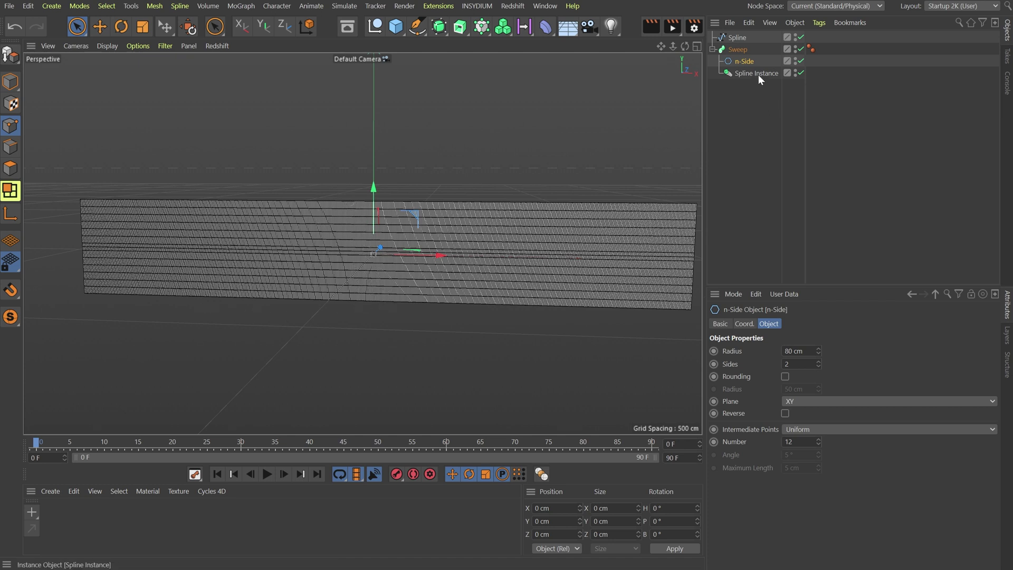
pyautogui.keyDown('ctrl'); pyautogui.moveTo(758, 75); pyautogui.dragTo(760, 85); pyautogui.keyUp('ctrl')
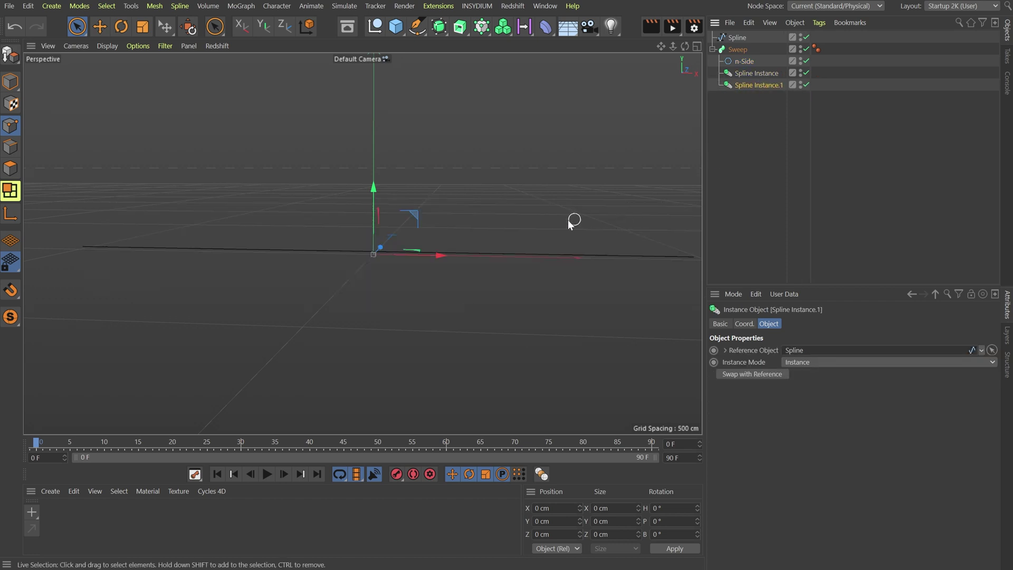
pyautogui.moveTo(375, 191); pyautogui.dragTo(379, 154)
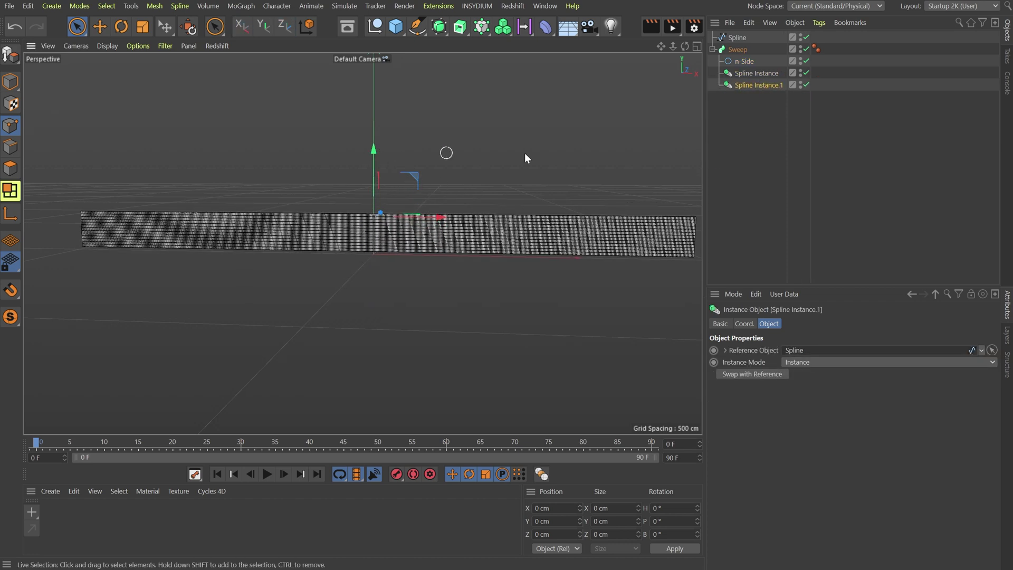
# Rename the original spline instance inside the Sweep to "Spline PATH"
pyautogui.doubleClick(770, 73)
pyautogui.moveTo(758, 73); pyautogui.dragTo(781, 73)
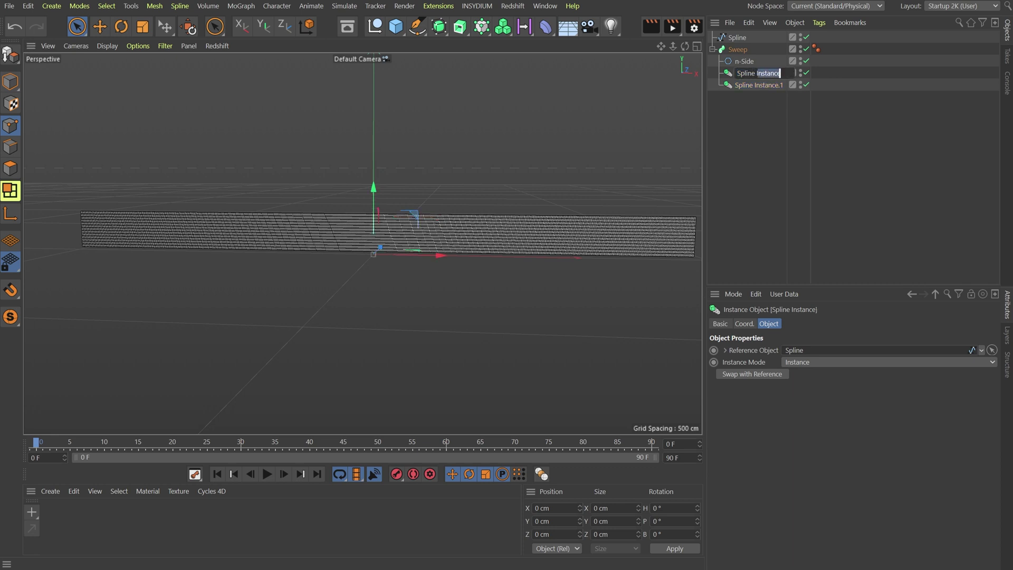
pyautogui.press('BackSpace')
pyautogui.press('BackSpace')
pyautogui.write('PATH')
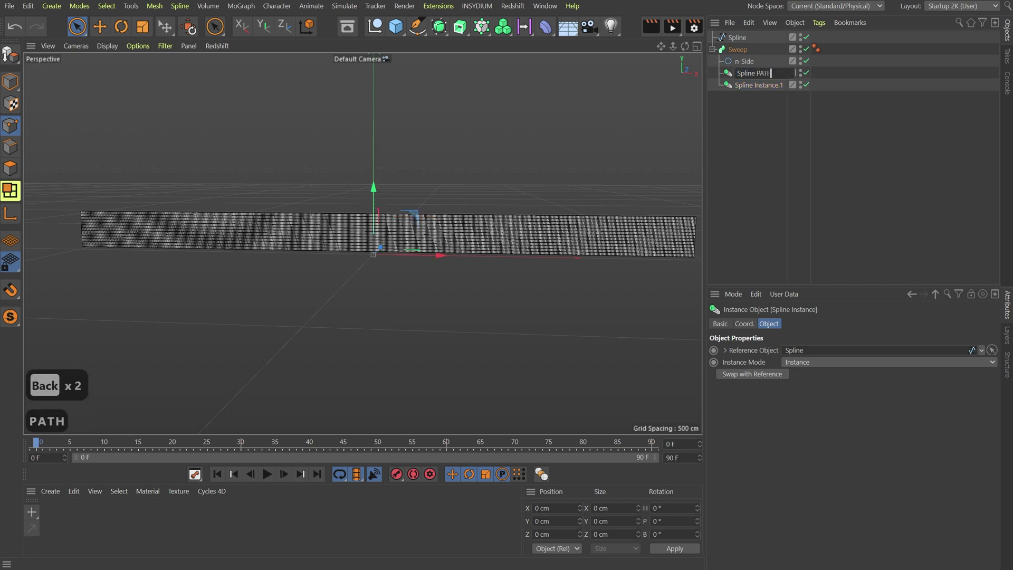
pyautogui.press('Return')
# Rename the raised copy of the spline instance to "Spline RAIL"
pyautogui.press('Down')
pyautogui.press('Return')
pyautogui.press('End')
pyautogui.hotkey('ctrl', 'shift', 'Left')
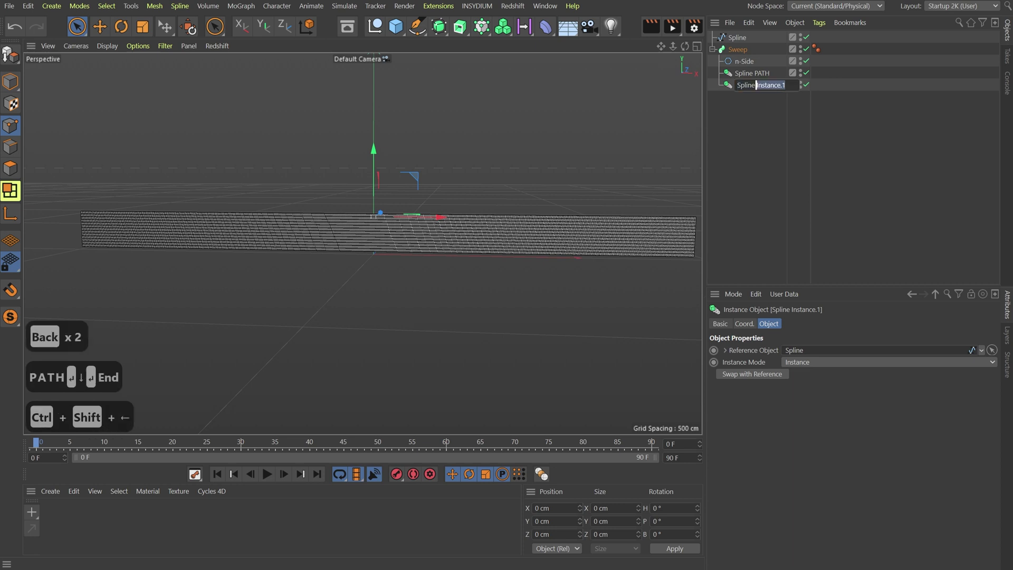
pyautogui.write('RAIL')
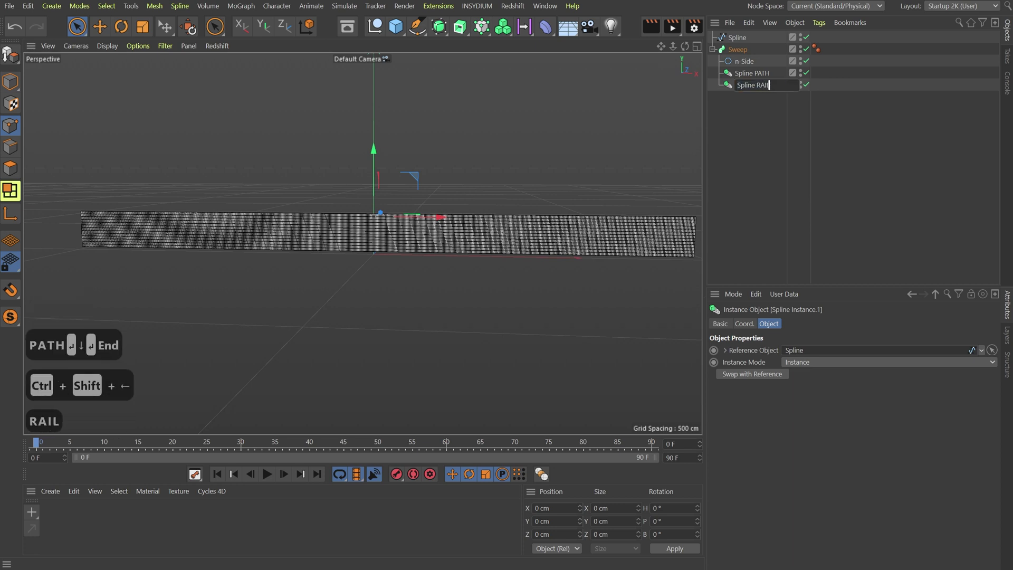
pyautogui.press('Return')
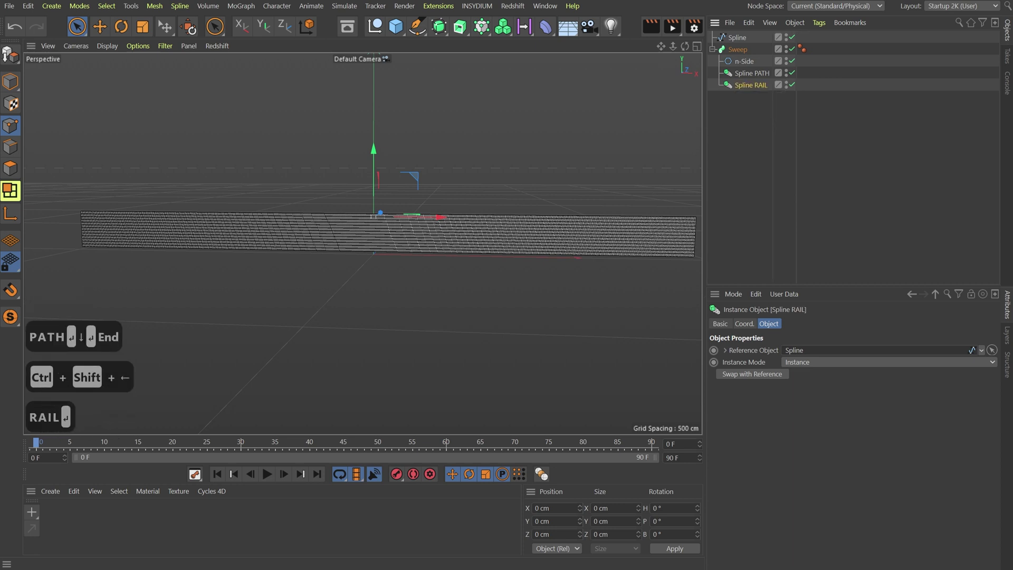
# Disable Use Rail Scale on the Sweep object
pyautogui.click(737, 50)
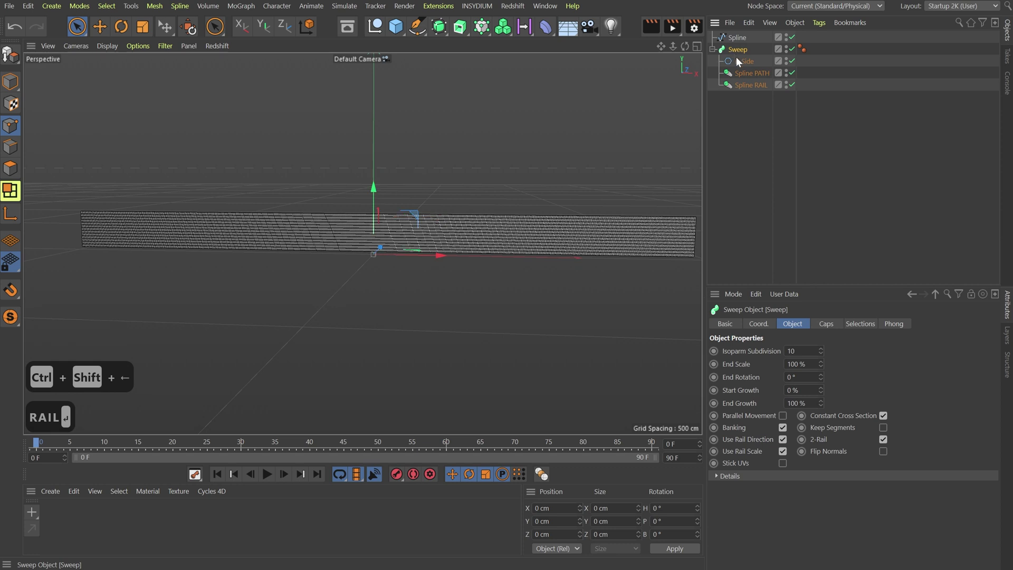
pyautogui.click(785, 451)
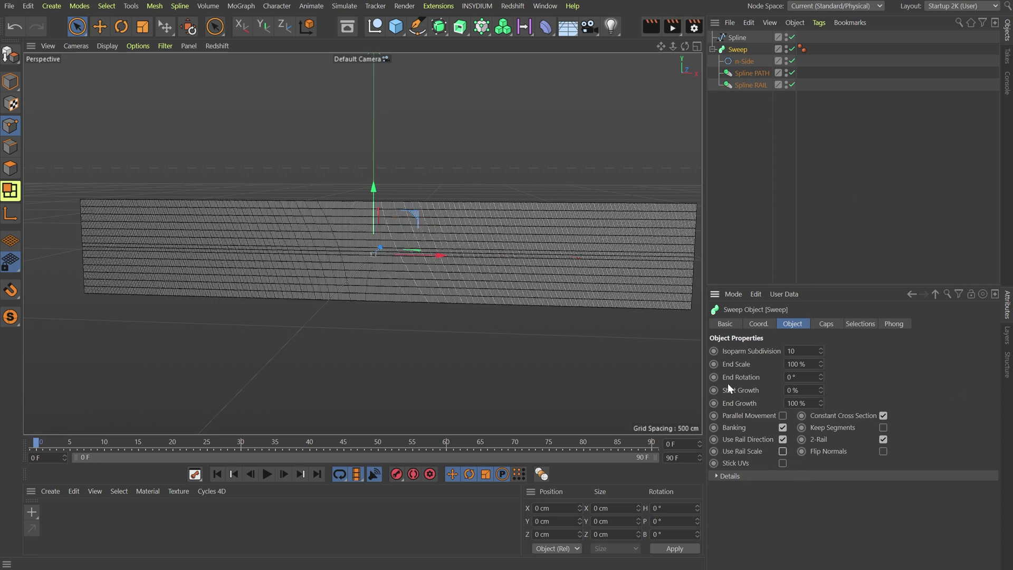
# Add a Plain effector under Spline PATH and set its deformation to Point
pyautogui.click(756, 73)
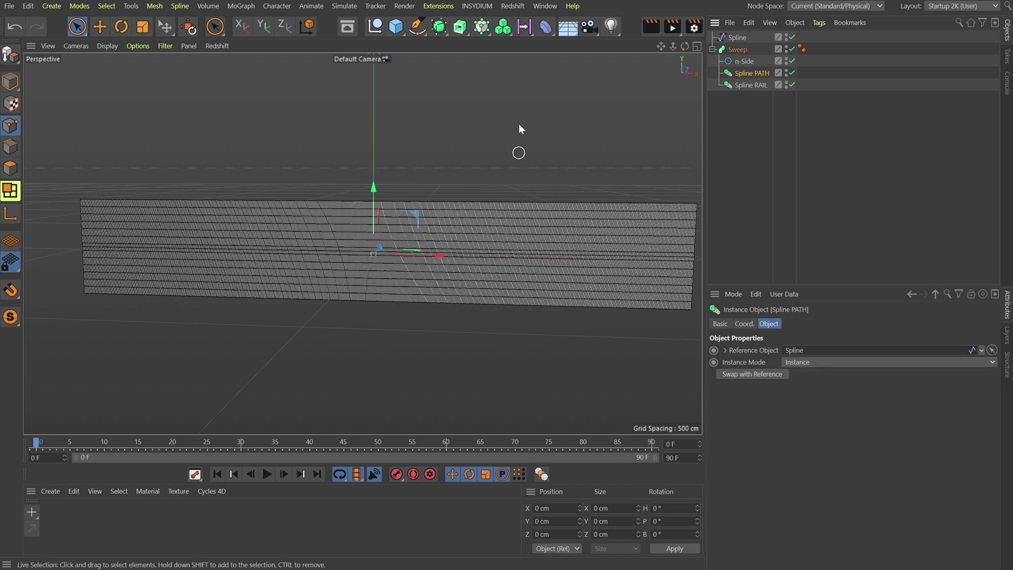
pyautogui.click(482, 27)
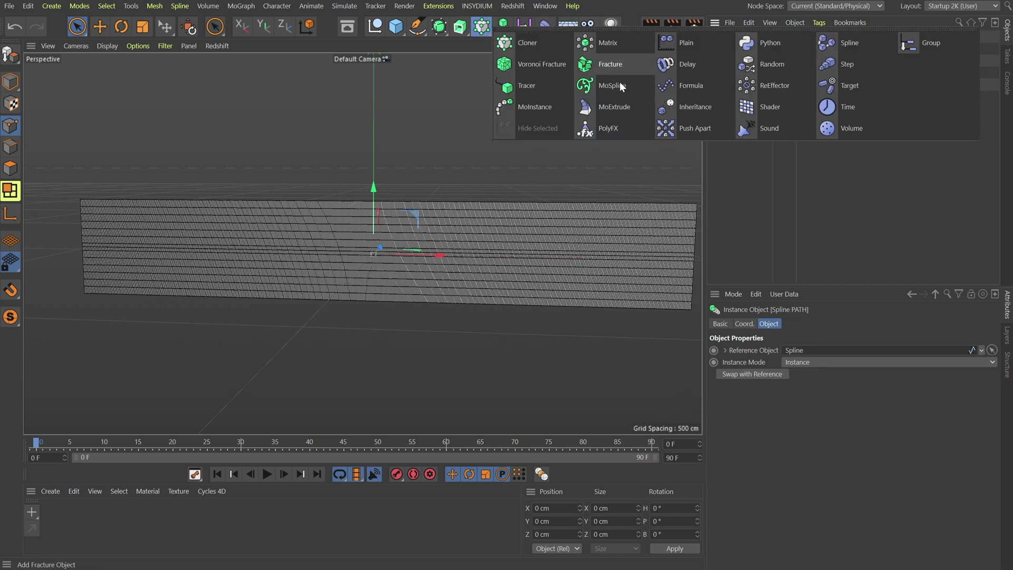
pyautogui.click(701, 42)
pyautogui.click(862, 324)
pyautogui.click(790, 350)
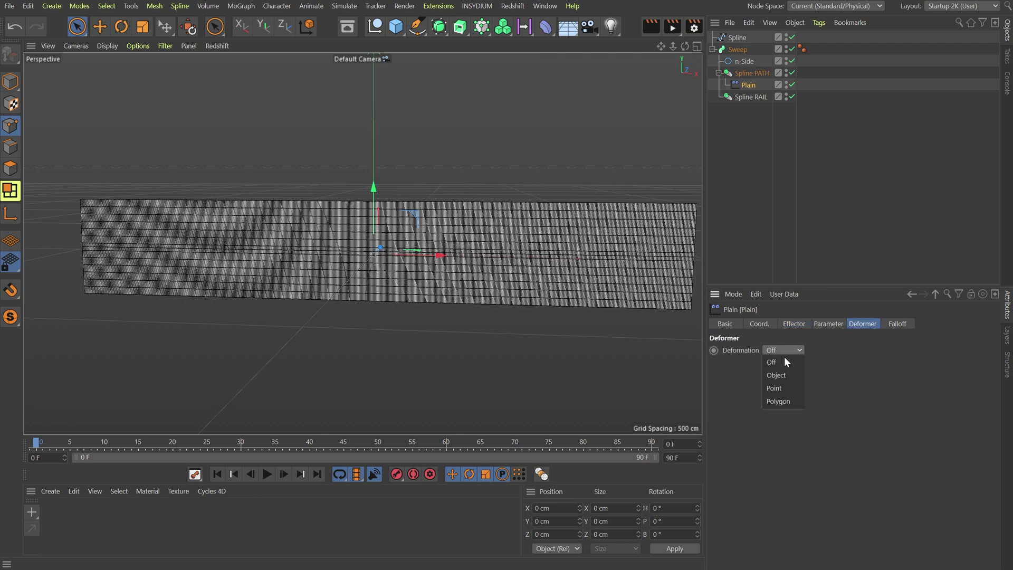
pyautogui.click(792, 388)
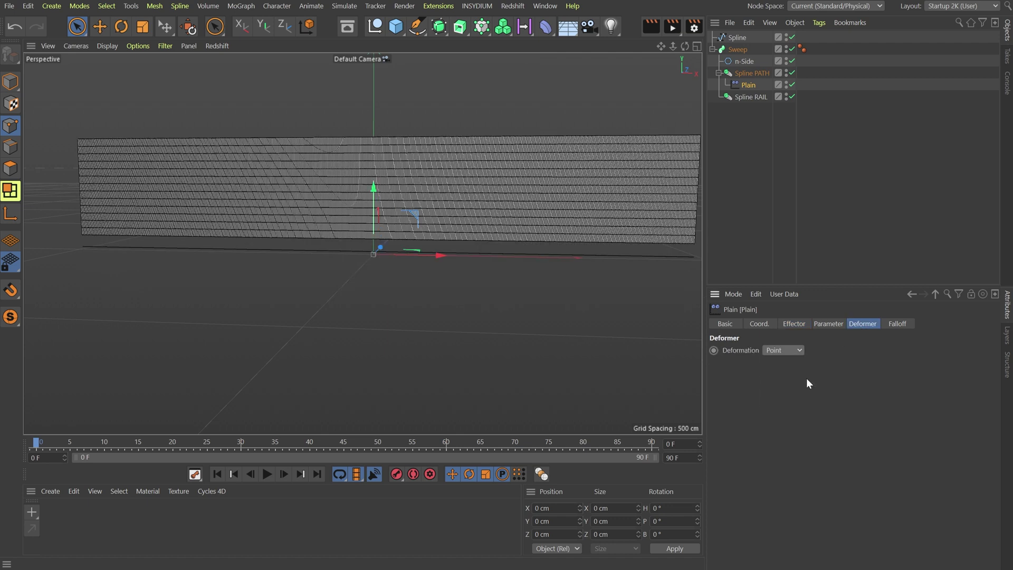
# Add a Random Field to the Plain effector's falloff and set its noise scale to 2000%
pyautogui.click(896, 325)
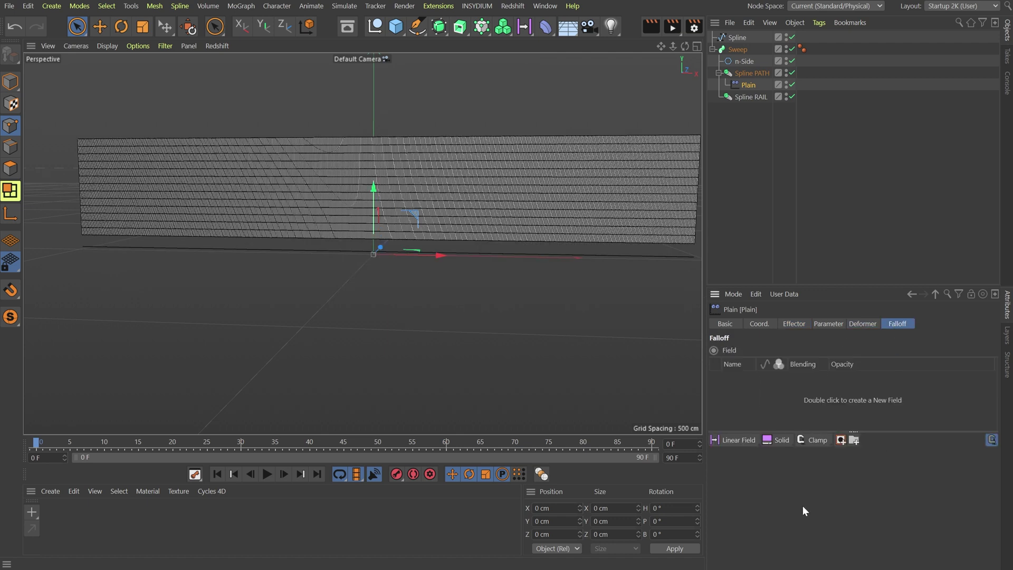
pyautogui.click(749, 441)
pyautogui.click(750, 560)
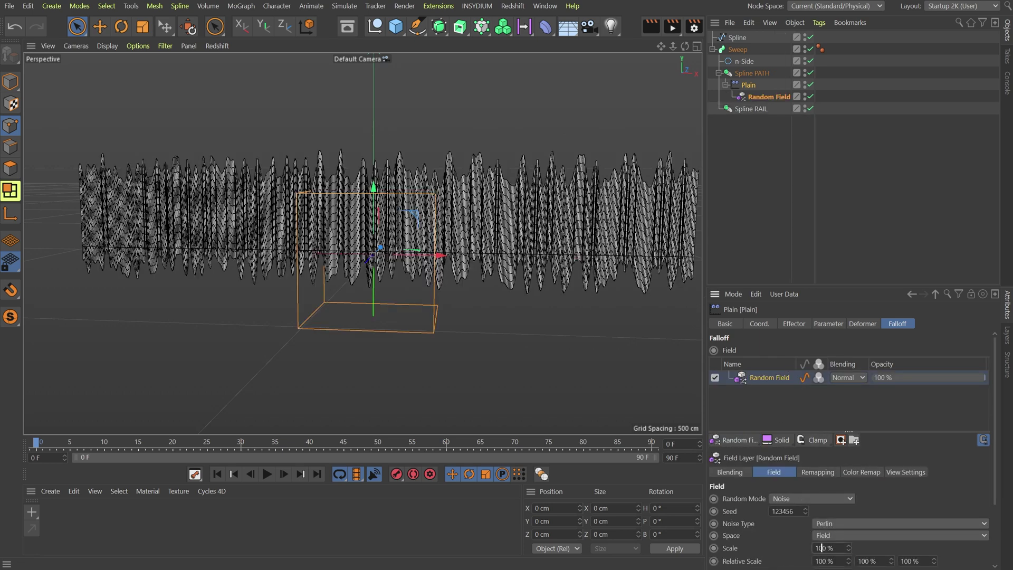
pyautogui.moveTo(823, 549); pyautogui.dragTo(739, 545)
pyautogui.write('20')
pyautogui.press('Return')
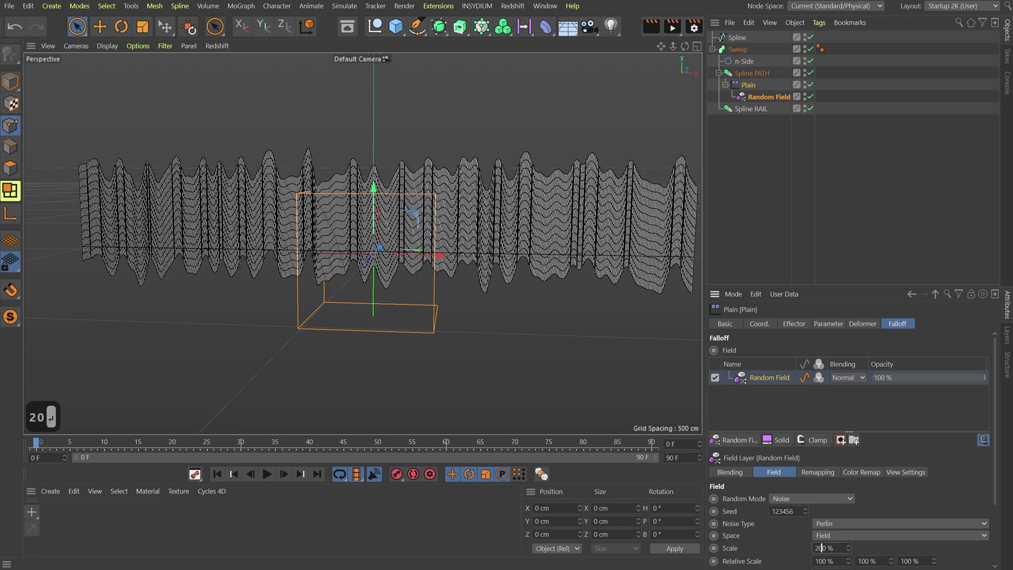
pyautogui.write('0')
pyautogui.press('Return')
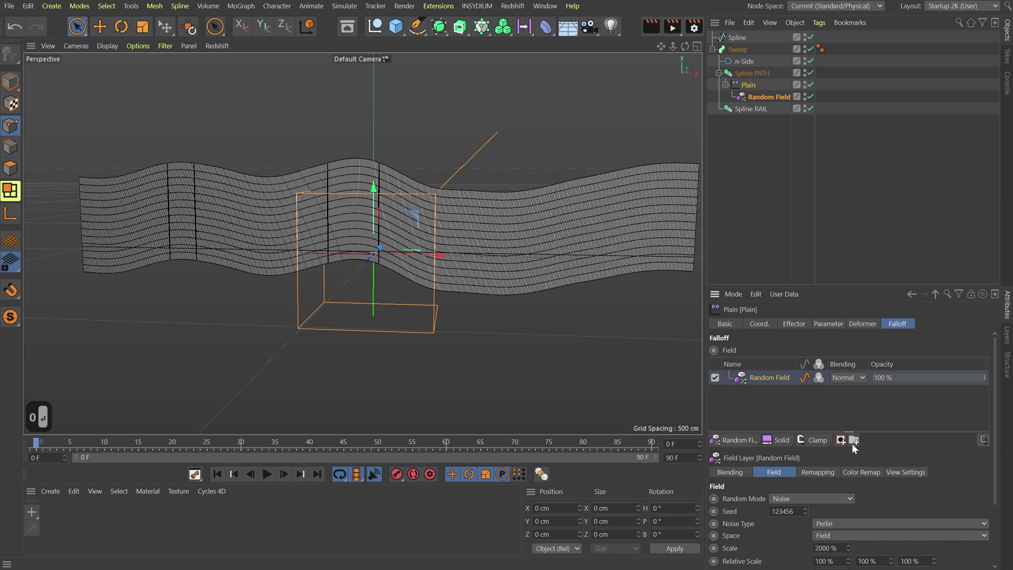
# Add a Range Map layer above the Random Field and set its Min Output to -100%
pyautogui.click(819, 443)
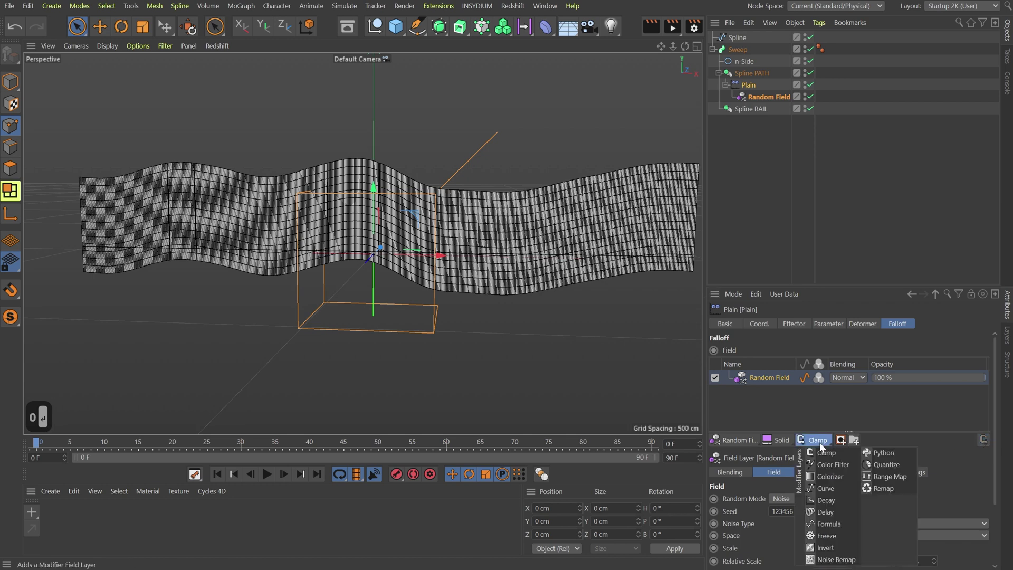
pyautogui.click(885, 477)
pyautogui.moveTo(956, 498); pyautogui.dragTo(923, 500)
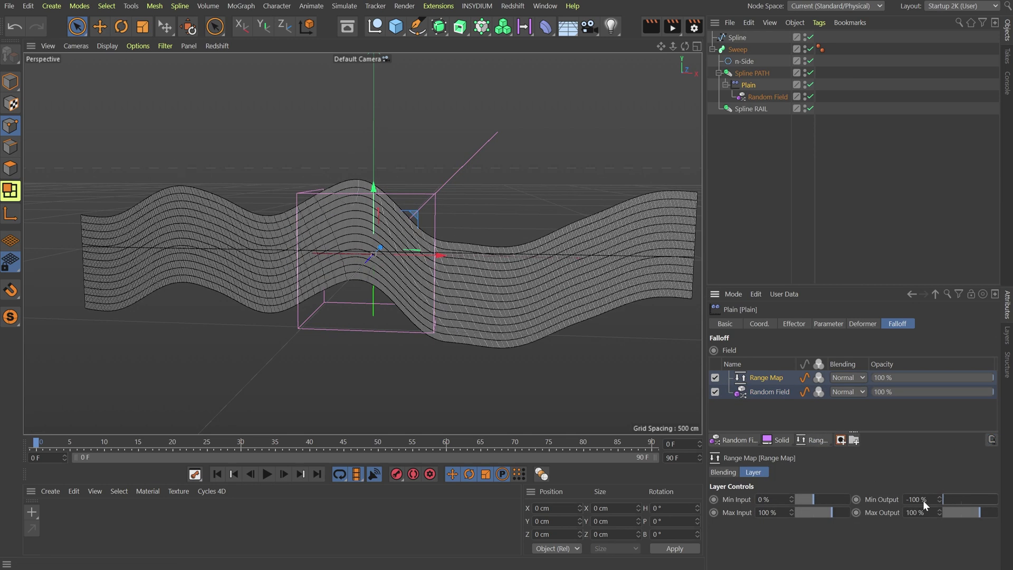
# Reduce the Plain effector's strength to about 17%
pyautogui.click(831, 324)
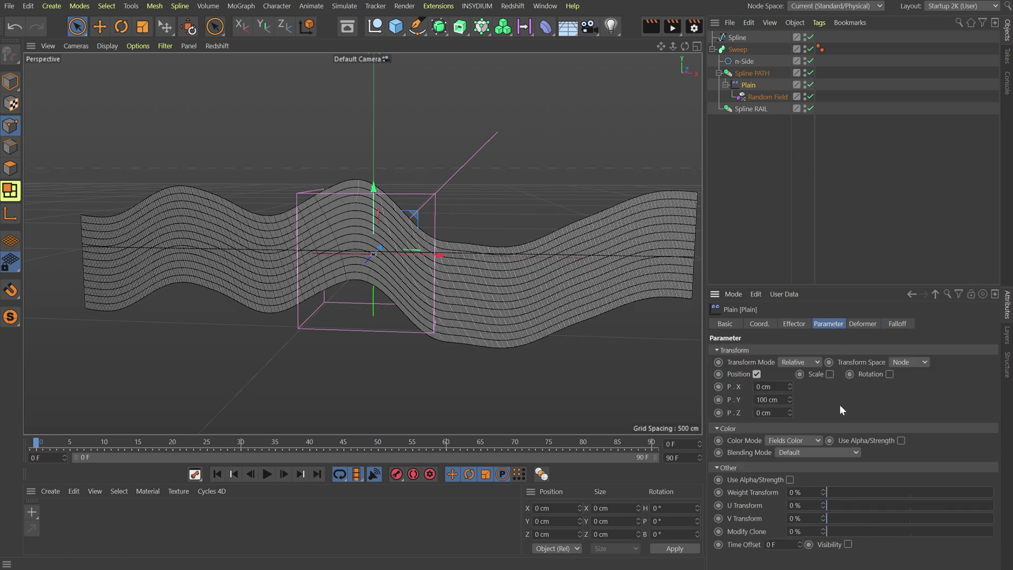
pyautogui.click(794, 323)
pyautogui.moveTo(999, 353); pyautogui.dragTo(828, 359)
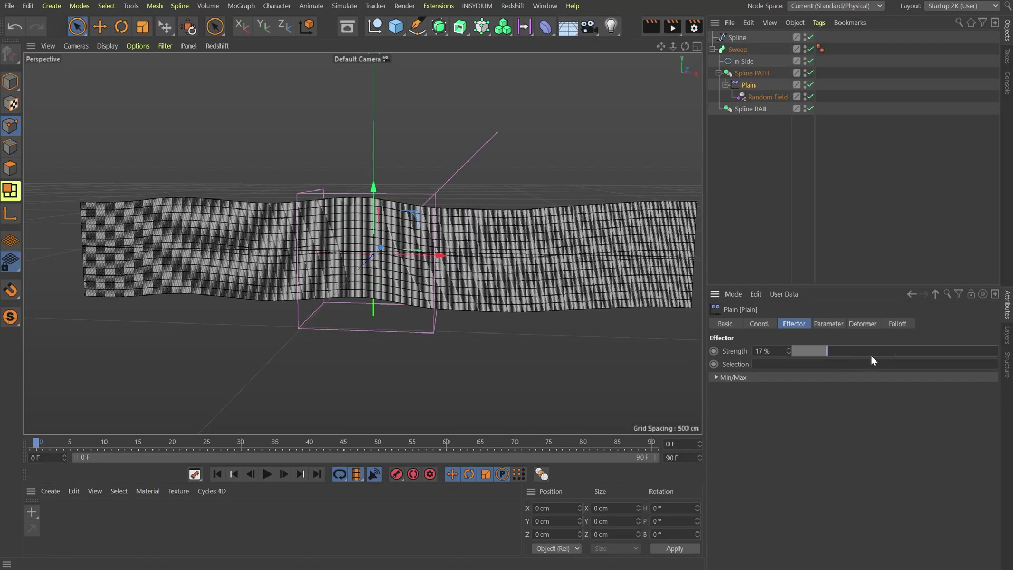
# Turn off the color mode in the Plain effector's parameters
pyautogui.click(828, 320)
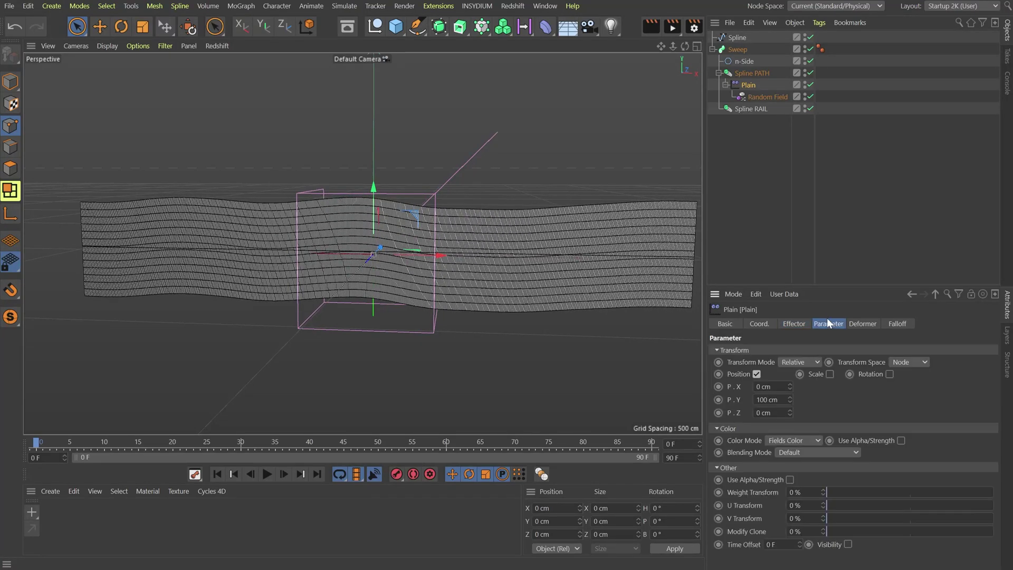
pyautogui.click(800, 441)
pyautogui.click(798, 456)
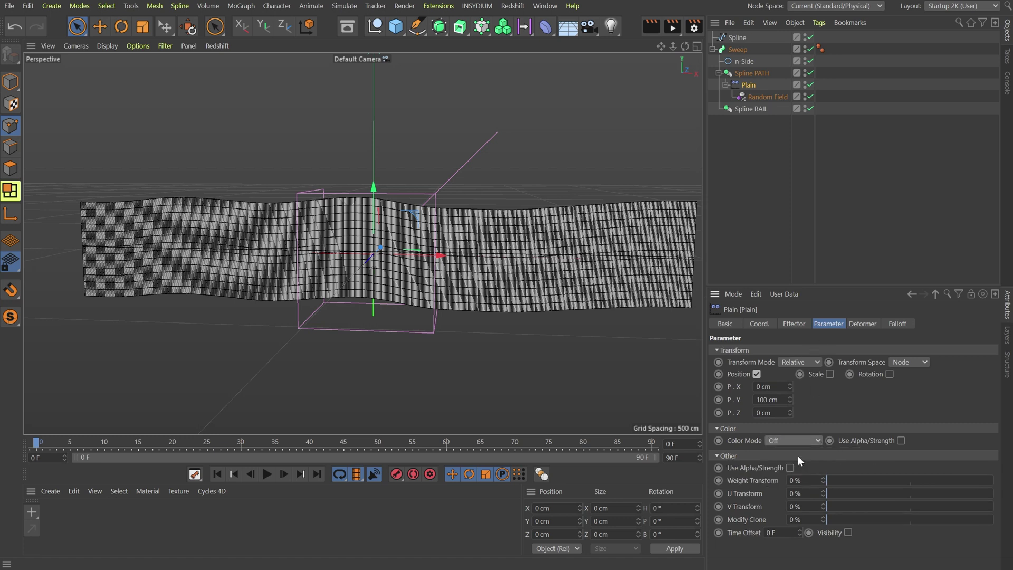
pyautogui.click(797, 322)
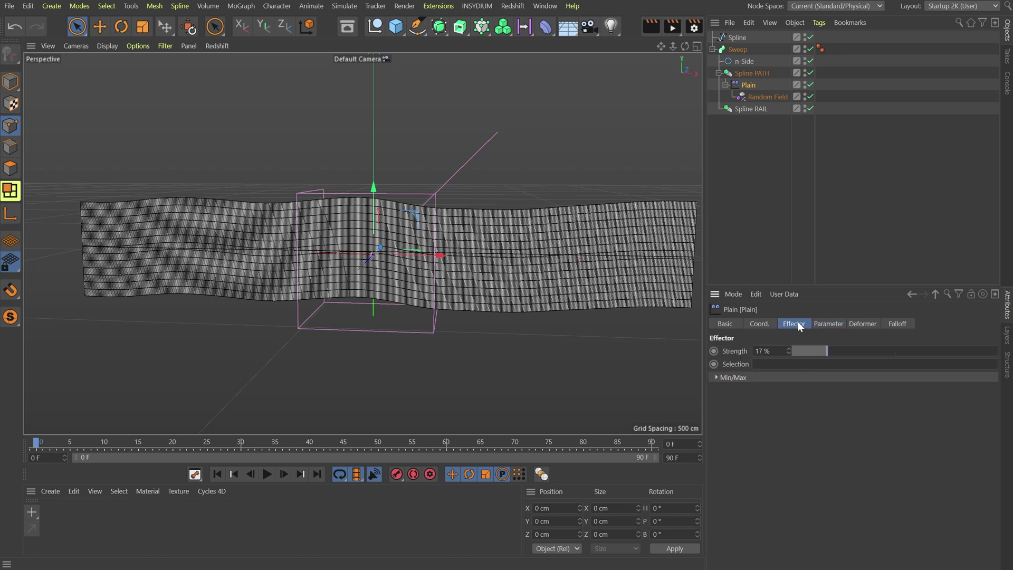
# Set the Random Field's seed to 123458 to vary the path's noise pattern
pyautogui.click(774, 99)
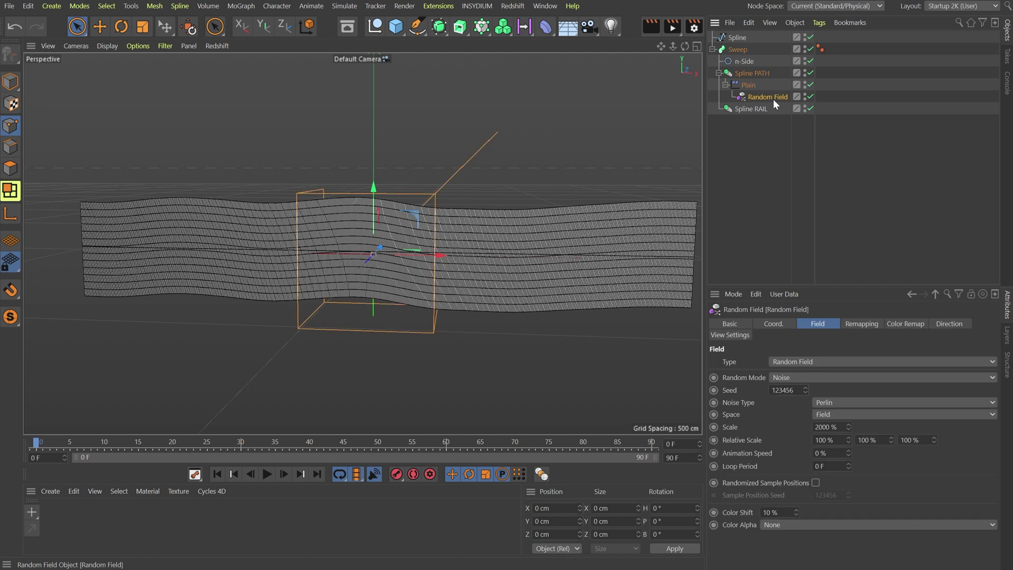
pyautogui.click(805, 386)
pyautogui.click(806, 385)
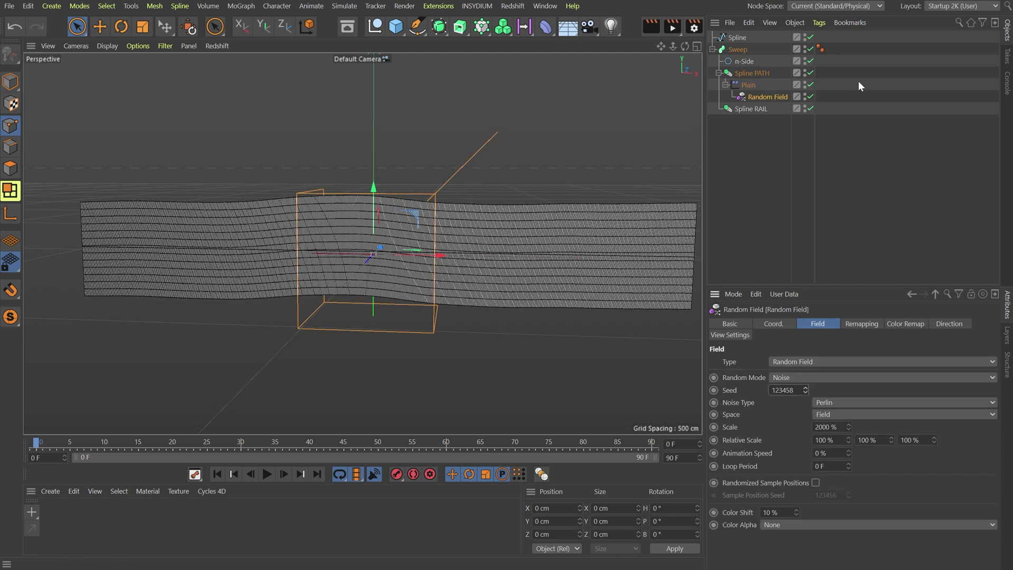
# Rename the Plain effector under Spline PATH as Plain PATH DEFORM
pyautogui.doubleClick(755, 85)
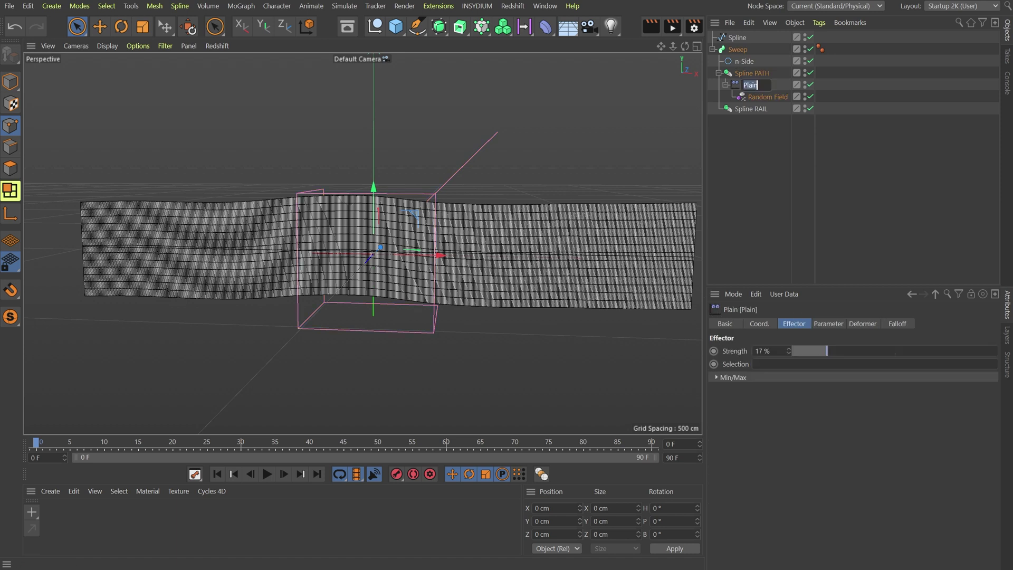
pyautogui.click(760, 85)
pyautogui.write('PATH DE')
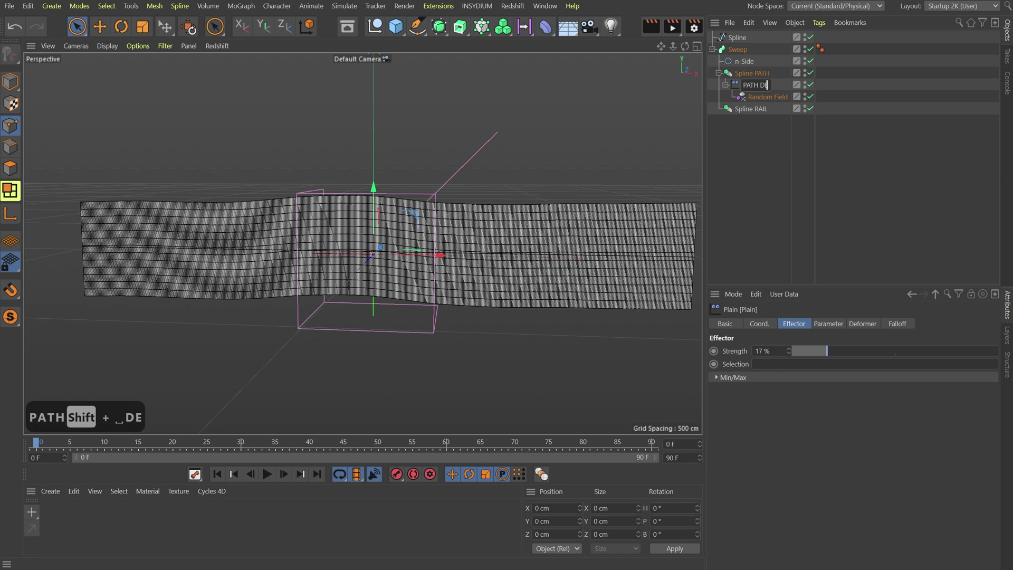
pyautogui.write('FORM')
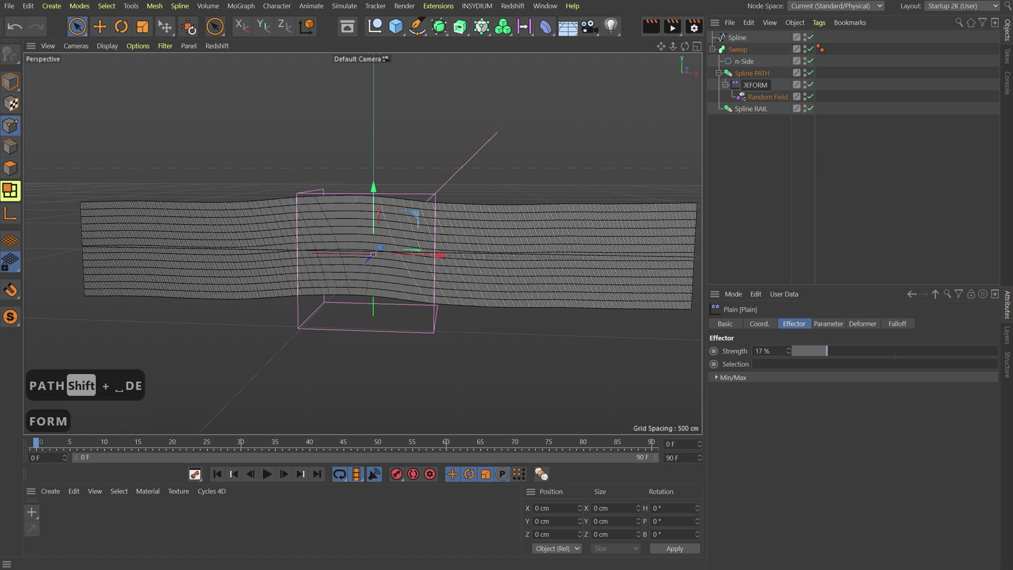
pyautogui.press('Return')
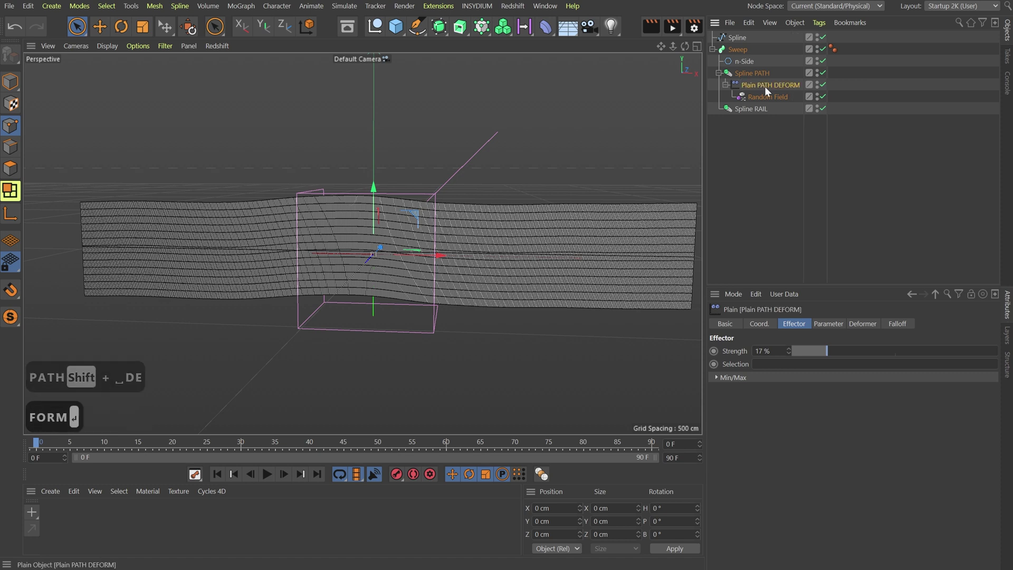
# Add a second Plain effector below Spline RAIL in the Sweep and name it Plain SHAPE DEFORM
pyautogui.click(740, 110)
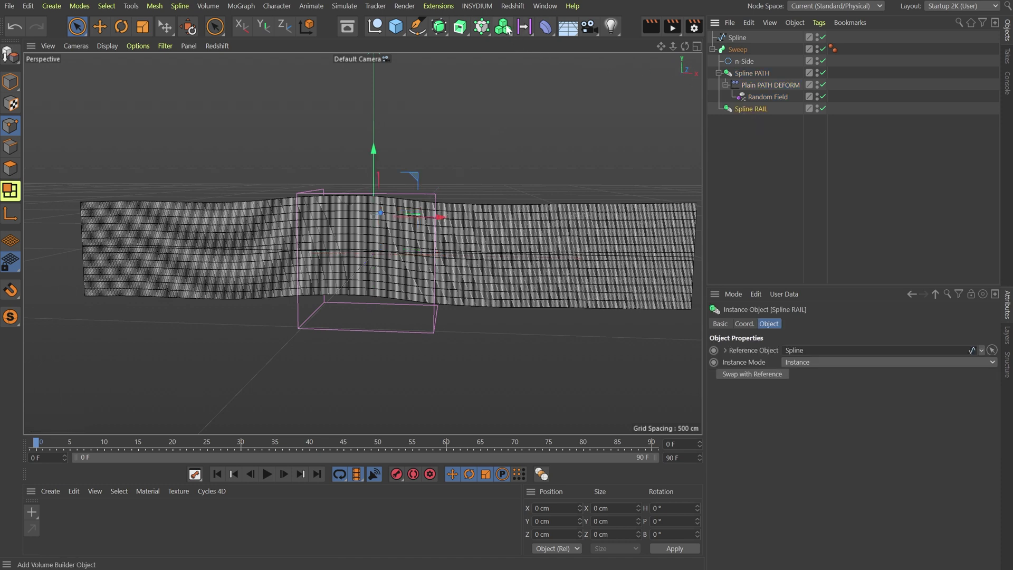
pyautogui.moveTo(482, 26); pyautogui.dragTo(702, 46)
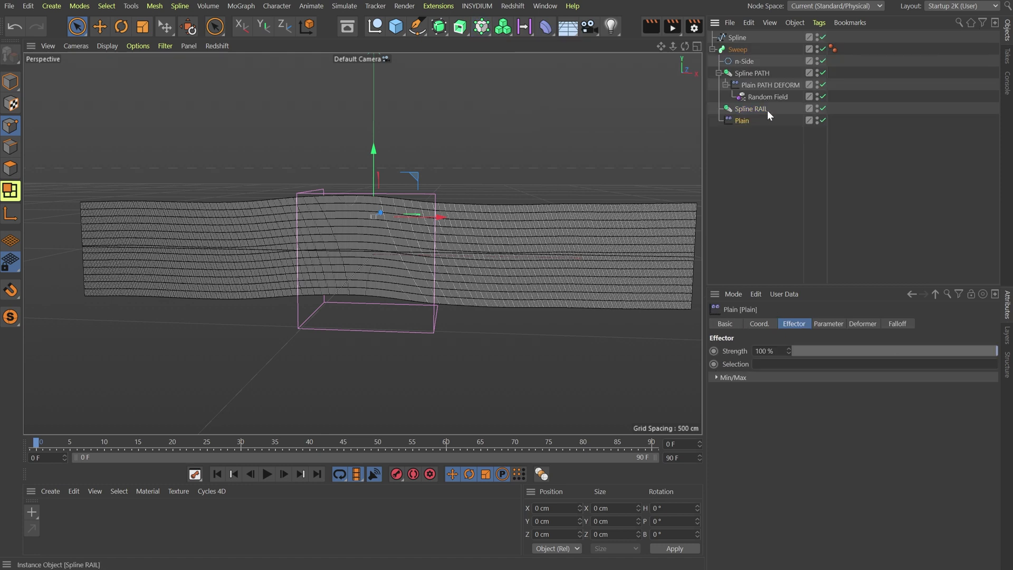
pyautogui.doubleClick(745, 121)
pyautogui.press('Right')
pyautogui.write('SHAP')
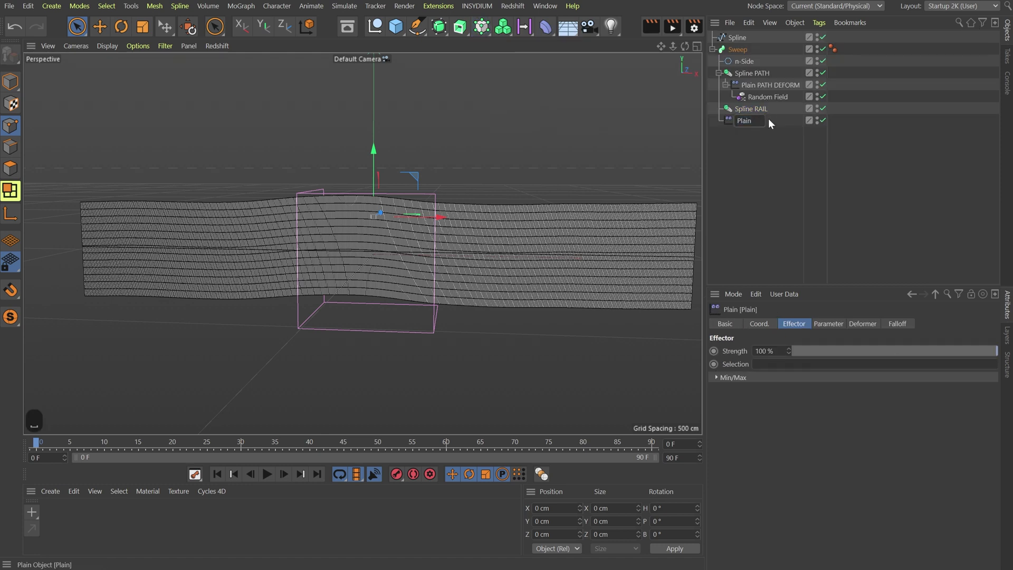
pyautogui.write('E DEFORM')
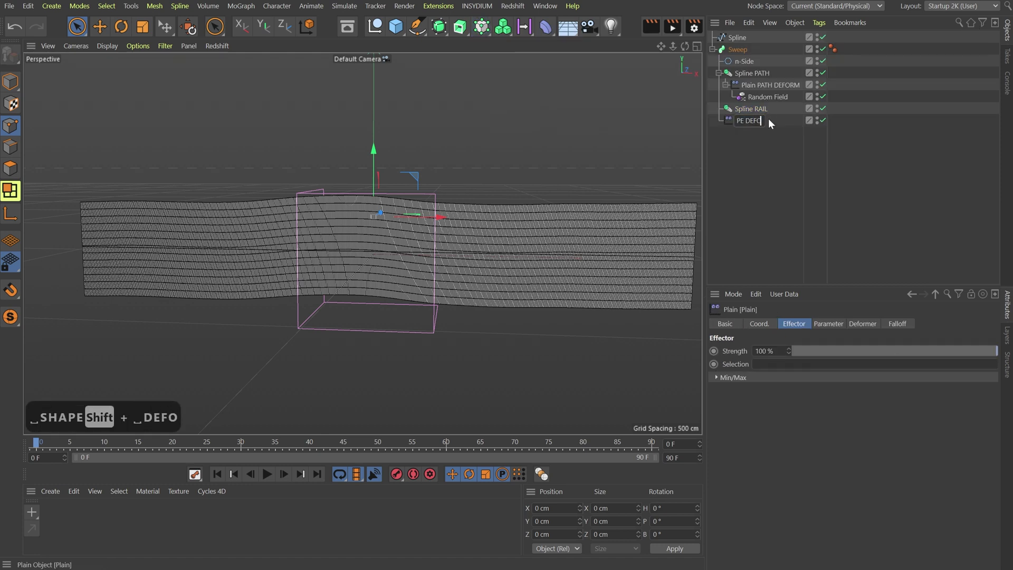
pyautogui.press('Return')
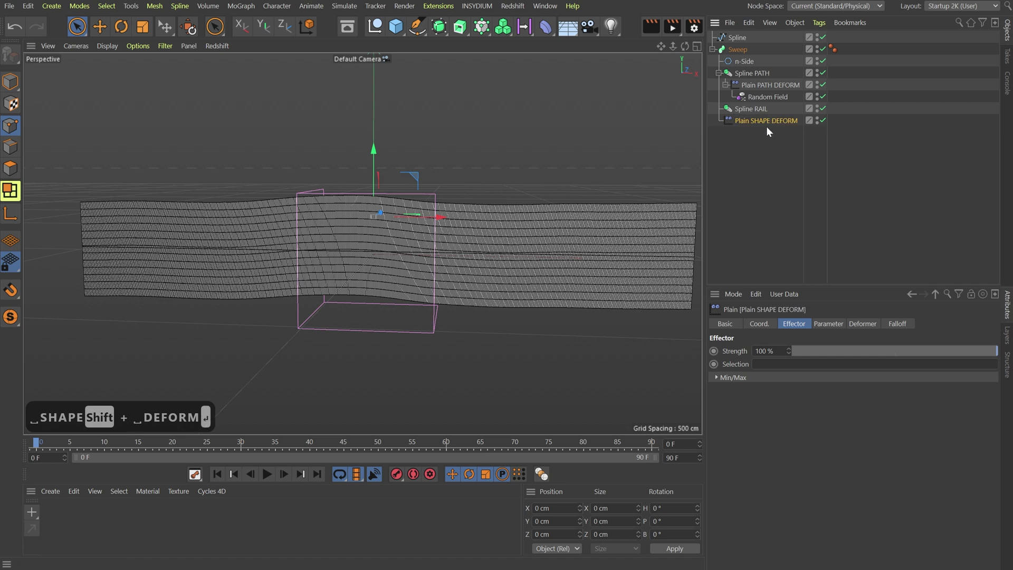
# Add a Shader Field to the Plain SHAPE DEFORM effector's falloff and load a Noise shader into it
pyautogui.click(897, 324)
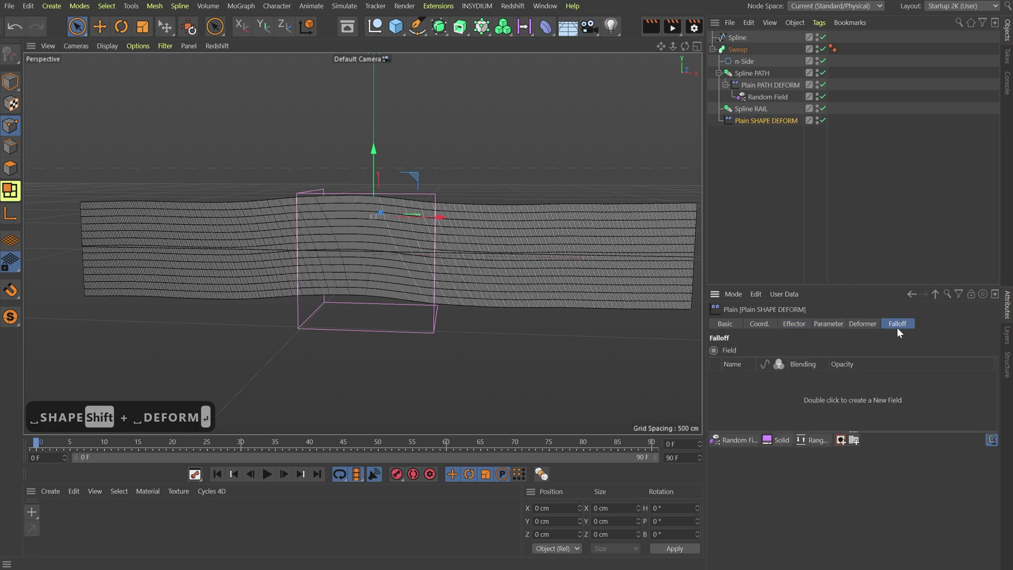
pyautogui.click(739, 440)
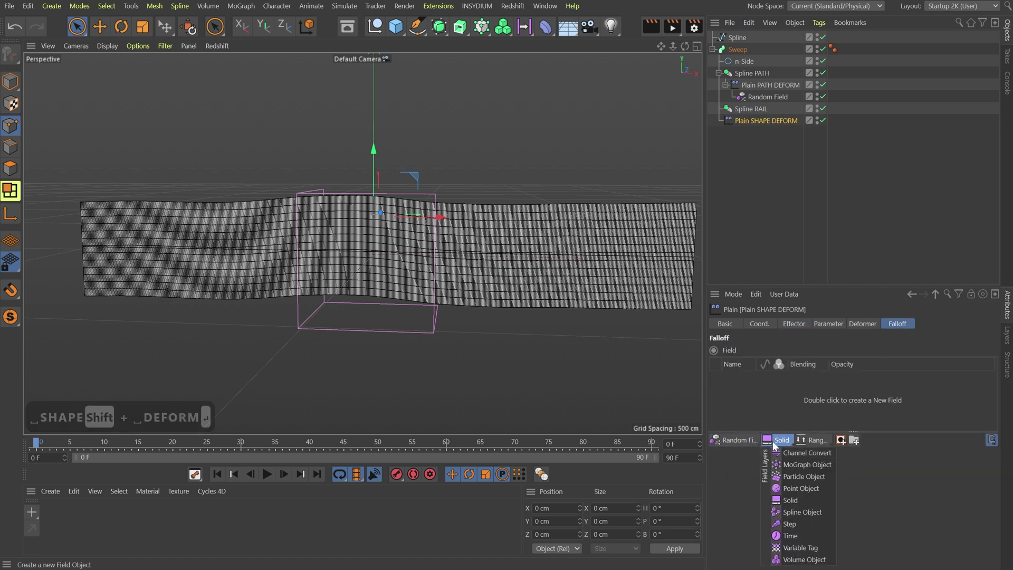
pyautogui.click(818, 453)
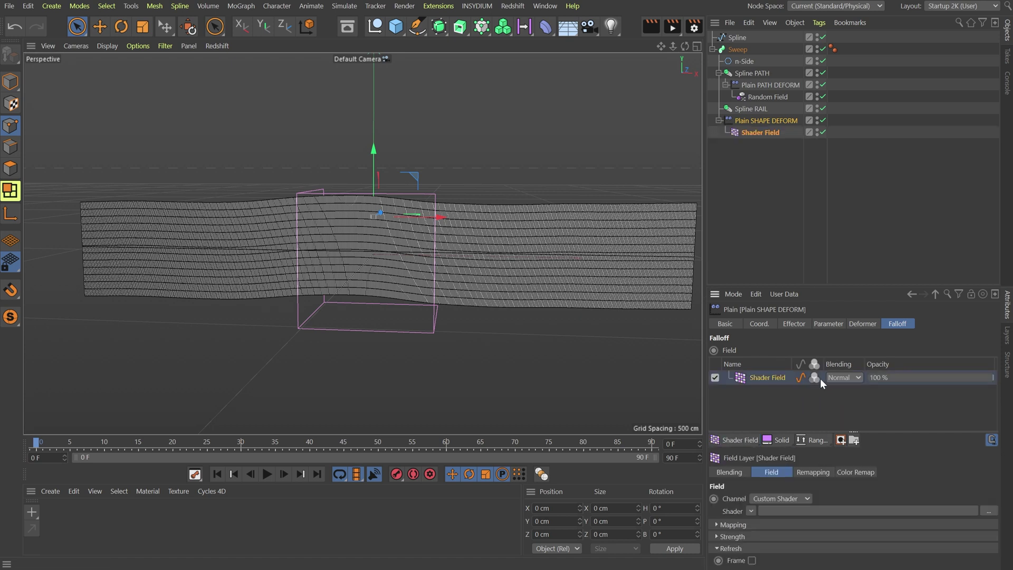
pyautogui.click(752, 511)
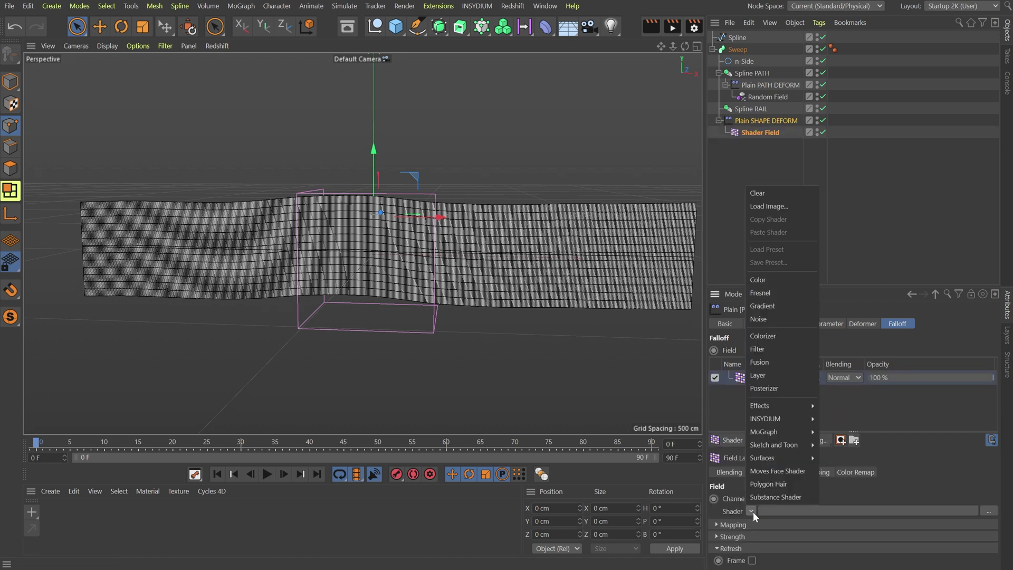
pyautogui.click(775, 325)
# Set the Noise shader's space to UV (2D)
pyautogui.click(769, 534)
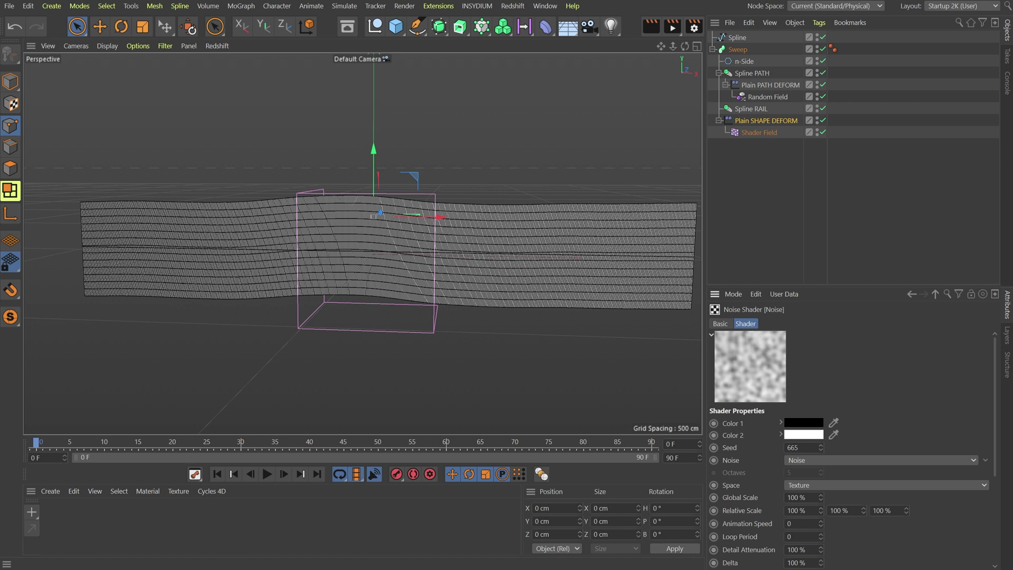
pyautogui.click(805, 485)
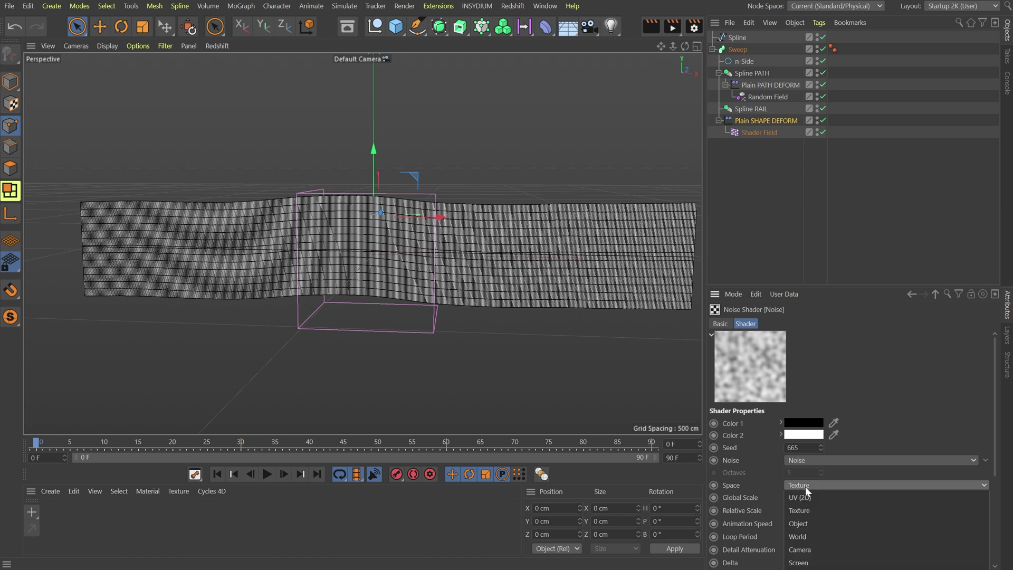
pyautogui.click(805, 497)
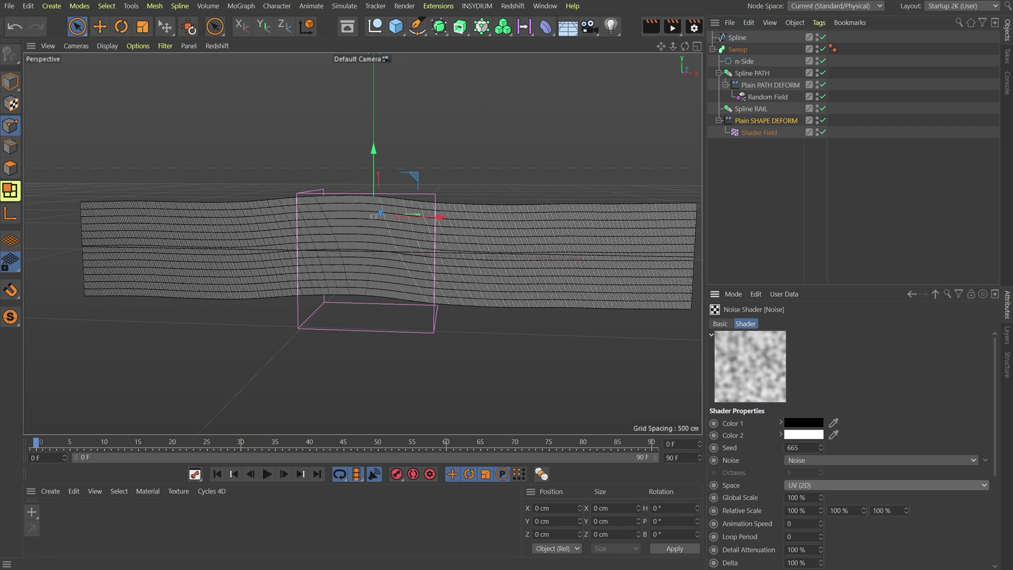
# Set the Plain SHAPE DEFORM effector's deformation to Point
pyautogui.click(760, 120)
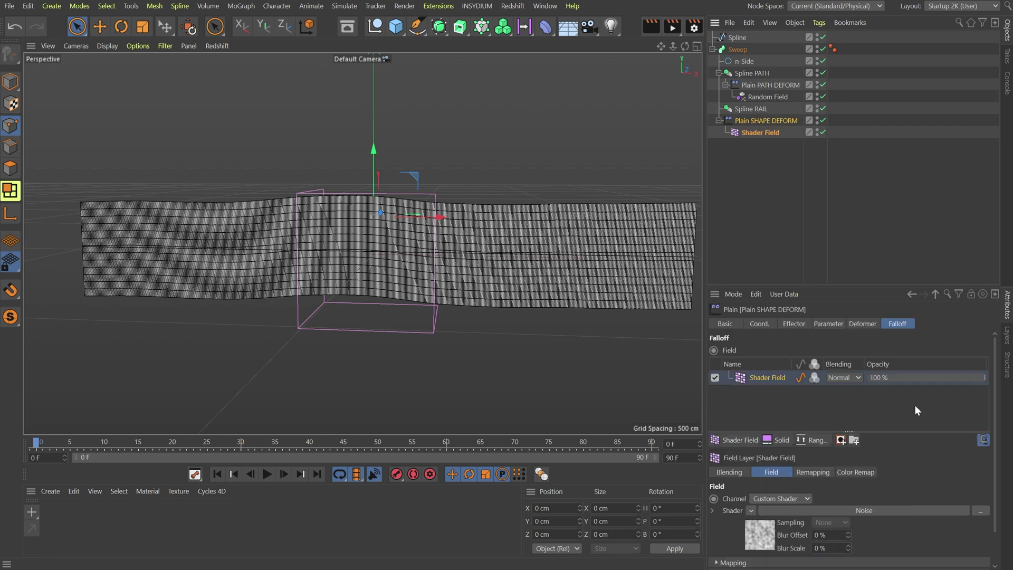
pyautogui.click(863, 325)
pyautogui.click(783, 350)
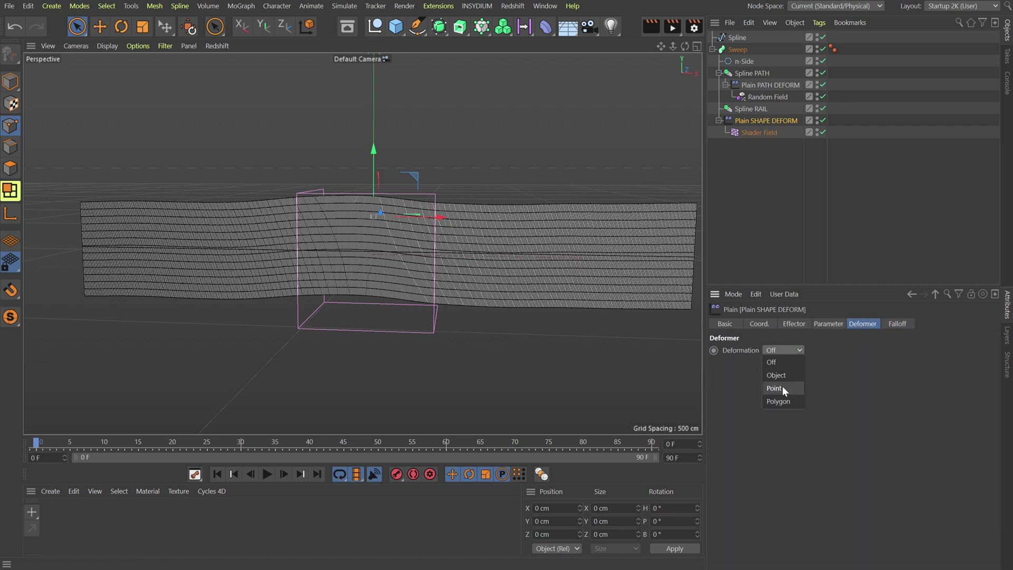
pyautogui.click(782, 387)
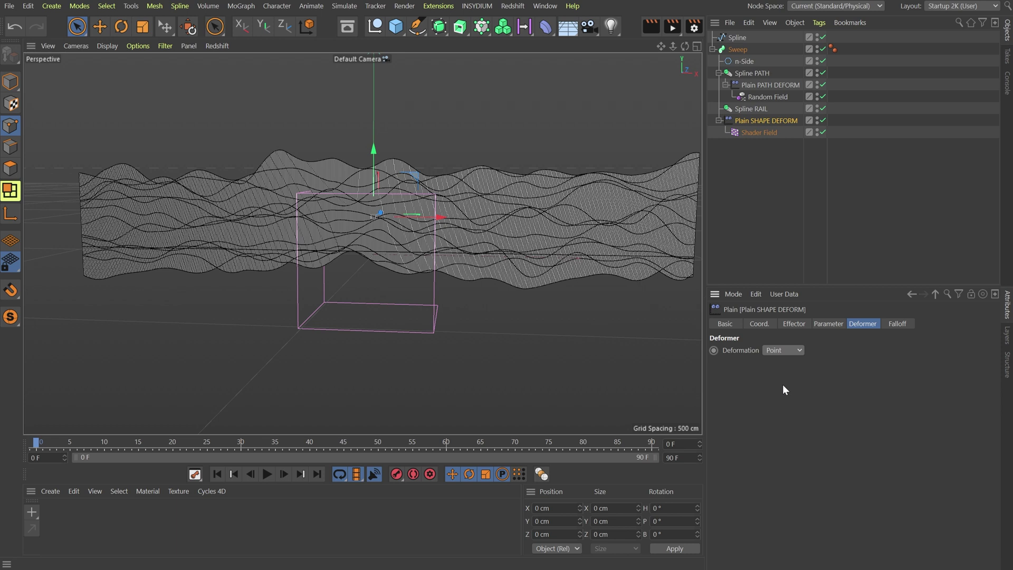
# Add a Range Map layer above the Shader Field and set its Min Output to -100%
pyautogui.click(906, 325)
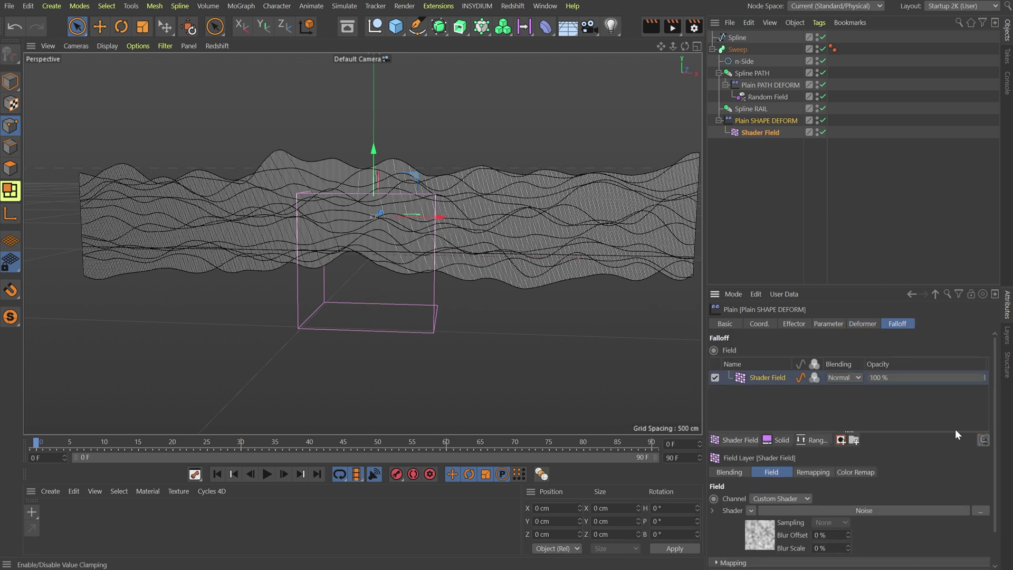
pyautogui.click(806, 438)
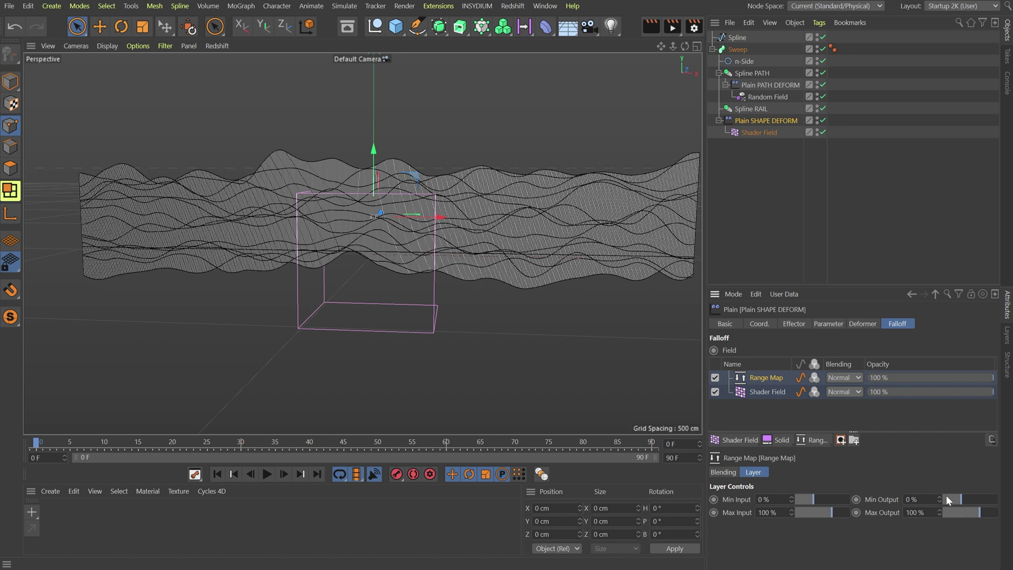
pyautogui.moveTo(945, 497); pyautogui.dragTo(942, 498)
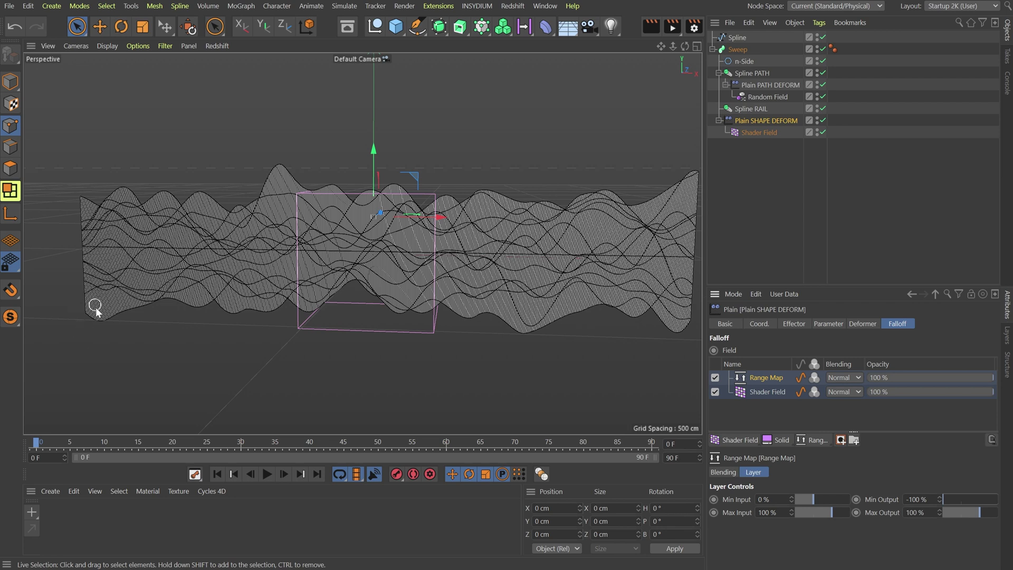
# Reduce the Plain SHAPE DEFORM effector's strength to about 12%
pyautogui.click(829, 323)
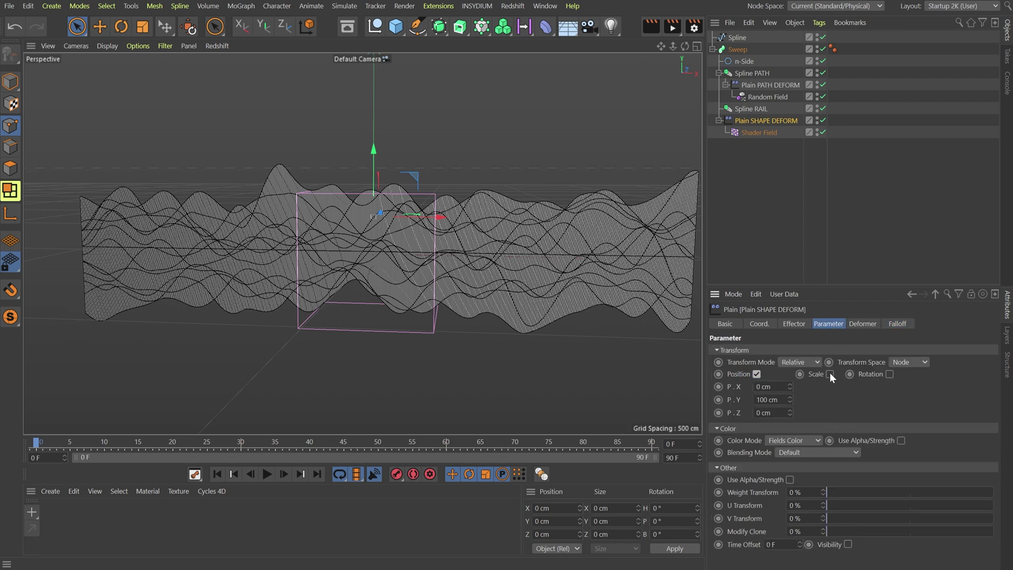
pyautogui.click(800, 324)
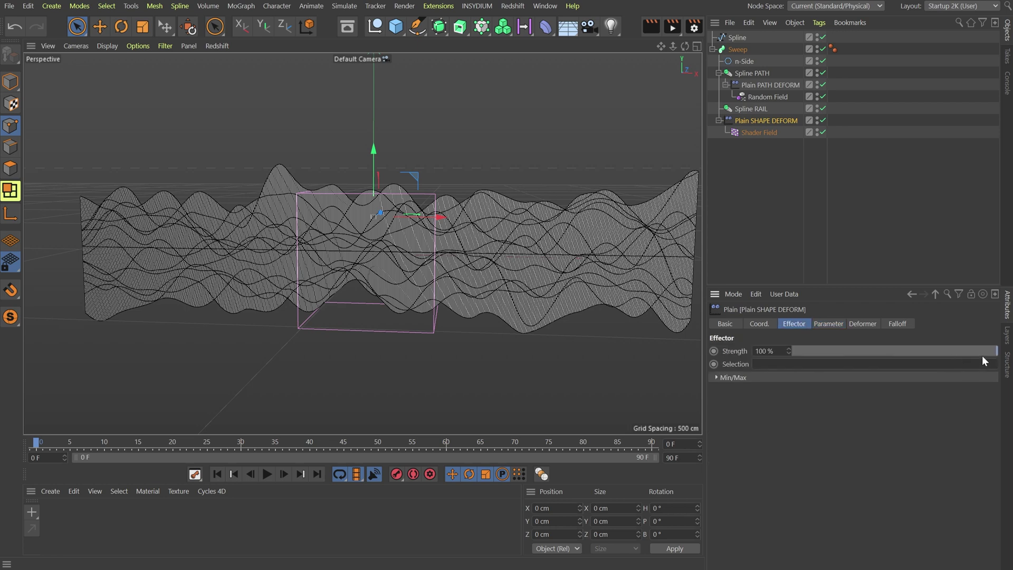
pyautogui.moveTo(982, 355); pyautogui.dragTo(818, 349)
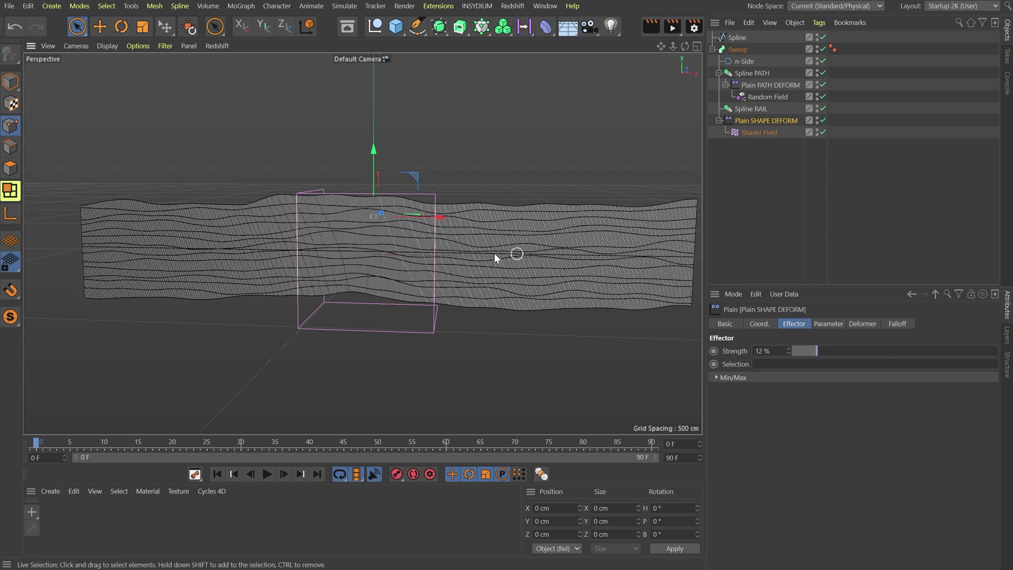
pyautogui.keyDown('alt'); pyautogui.moveTo(494, 252); pyautogui.dragTo(534, 275); pyautogui.keyUp('alt')
pyautogui.hotkey('ctrl', 'shift', 'z')
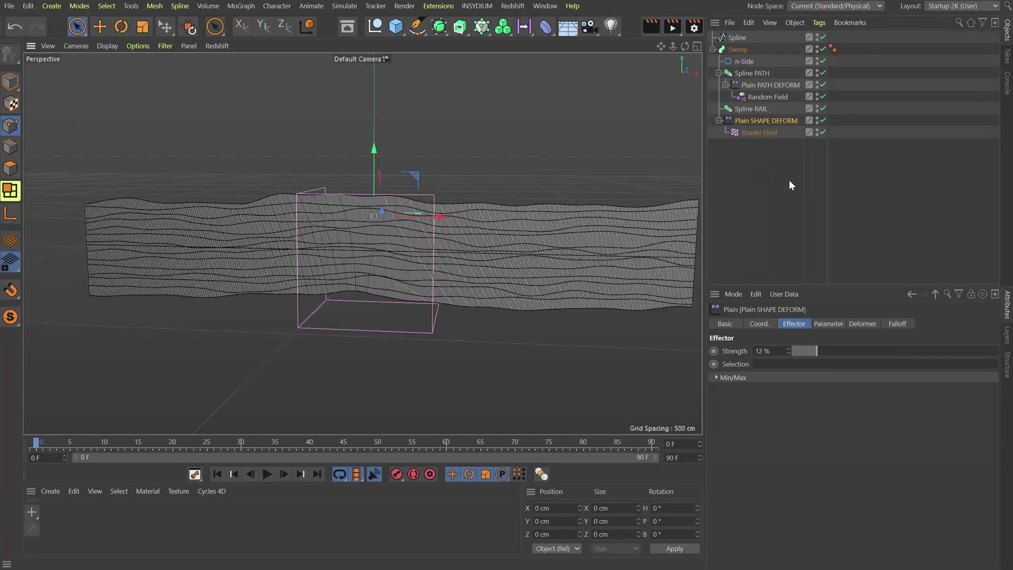
# Rename the Sweep object to "Sweep PAINT SHAPE"
pyautogui.click(760, 186)
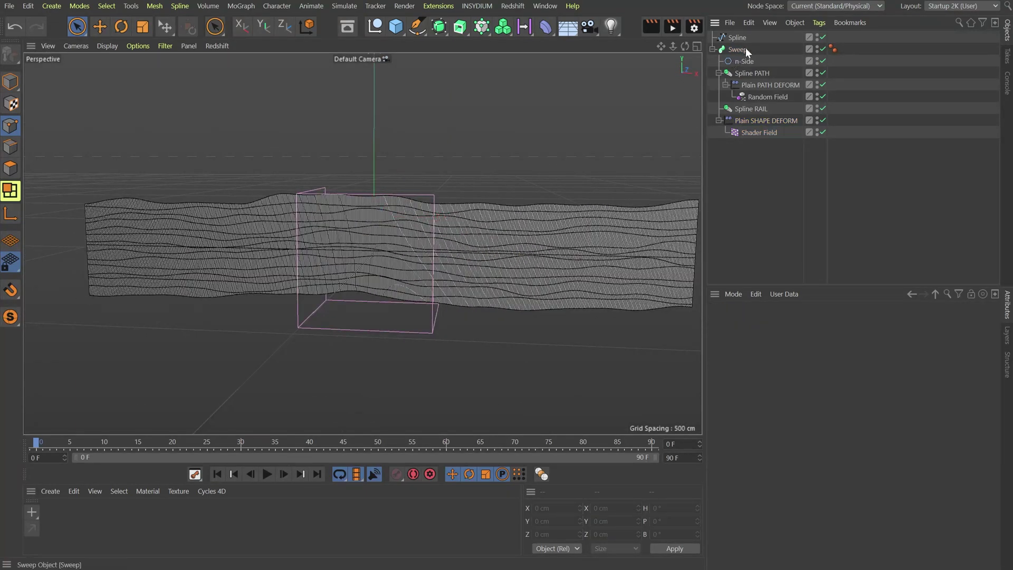
pyautogui.click(739, 50)
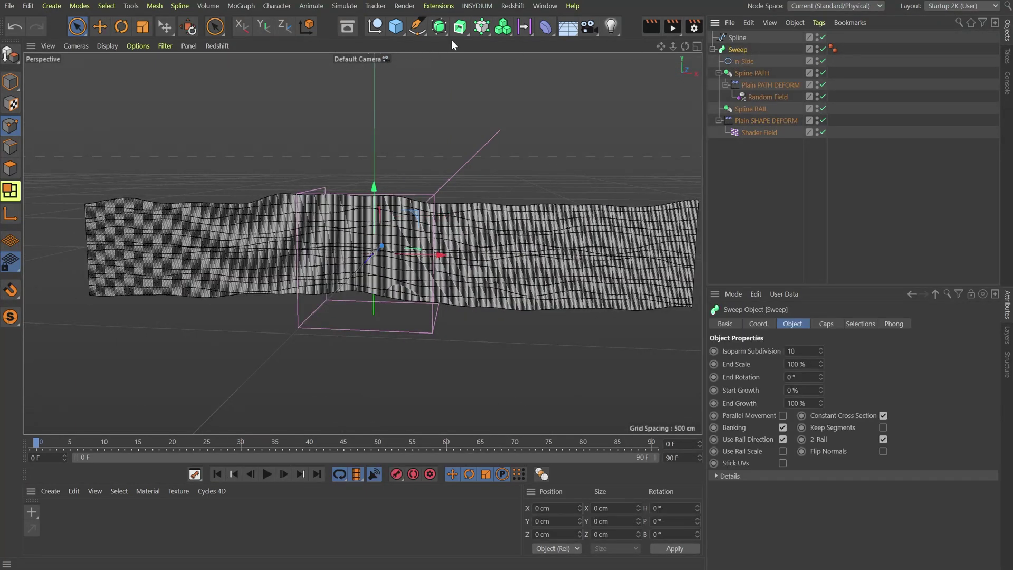
pyautogui.doubleClick(744, 49)
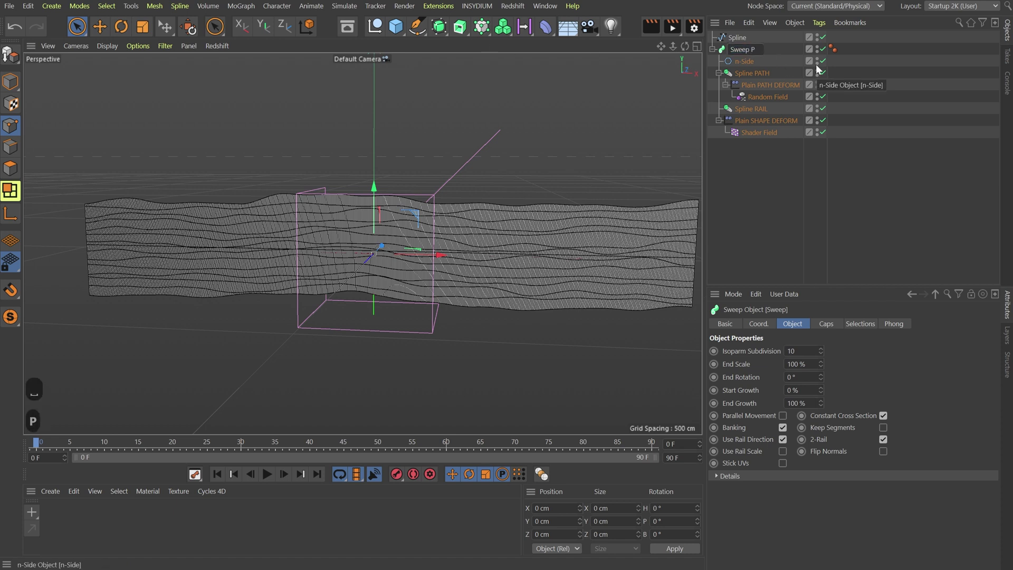
pyautogui.write('PAINT')
pyautogui.write(' SHAPE')
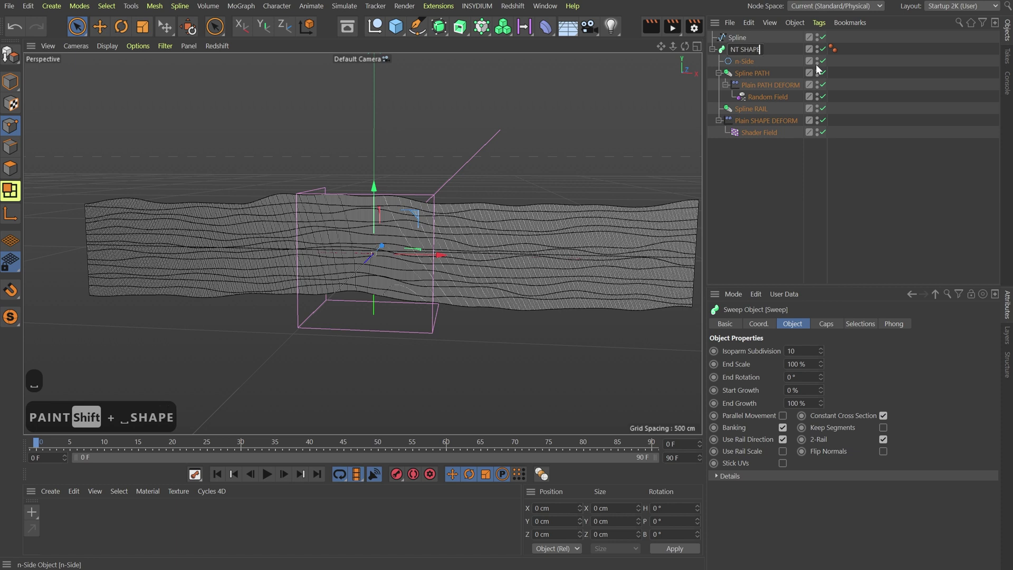
pyautogui.press('Return')
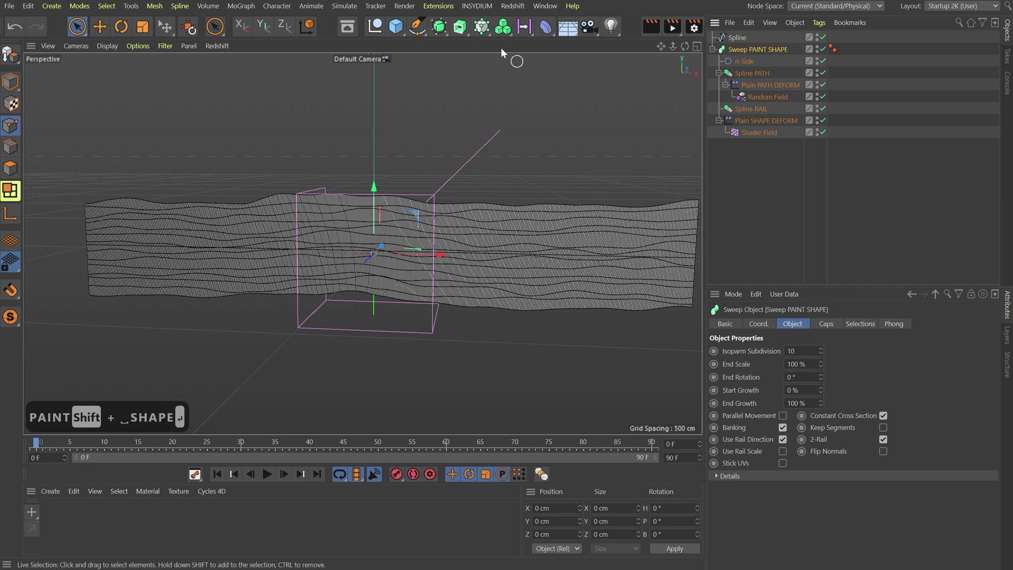
# Add a Matrix object in Object mode and assign Sweep PAINT SHAPE as its distribution object
pyautogui.moveTo(482, 26); pyautogui.dragTo(583, 84)
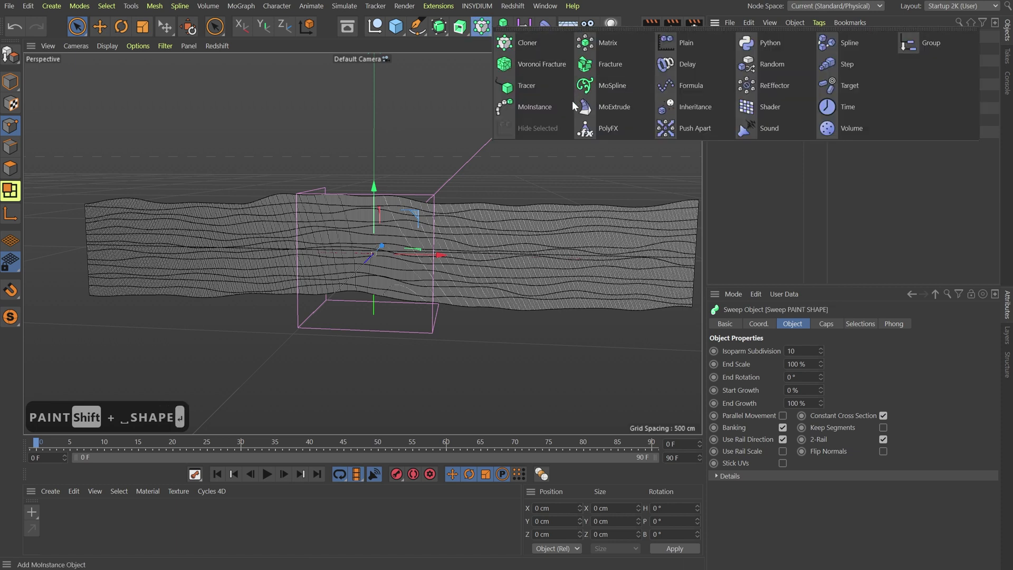
pyautogui.click(620, 47)
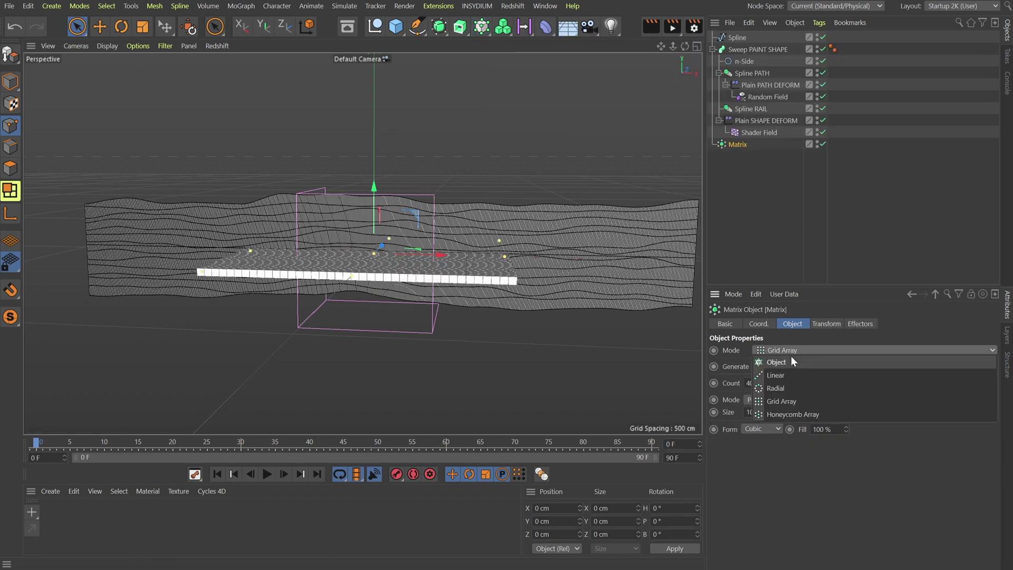
pyautogui.click(791, 360)
pyautogui.moveTo(745, 49); pyautogui.dragTo(825, 387)
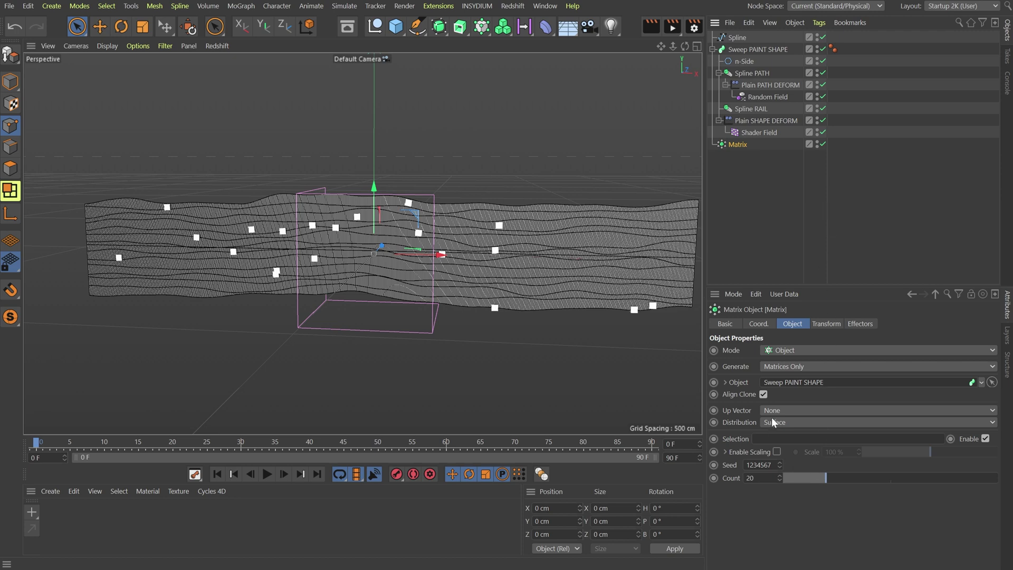
# Set the Matrix distribution to Polygon Center and hide Sweep PAINT SHAPE in the viewport
pyautogui.click(771, 422)
pyautogui.click(788, 457)
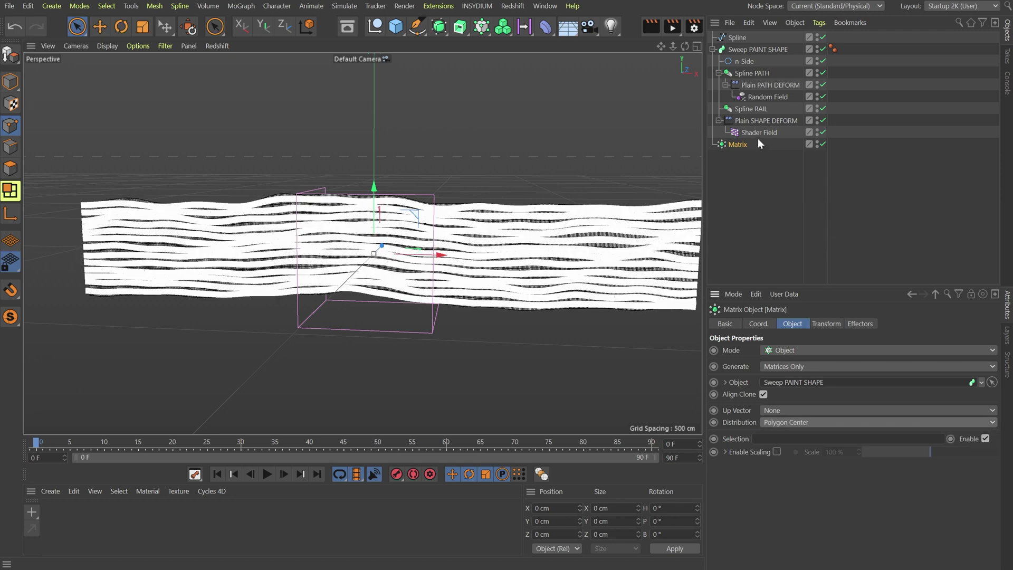
pyautogui.click(817, 47)
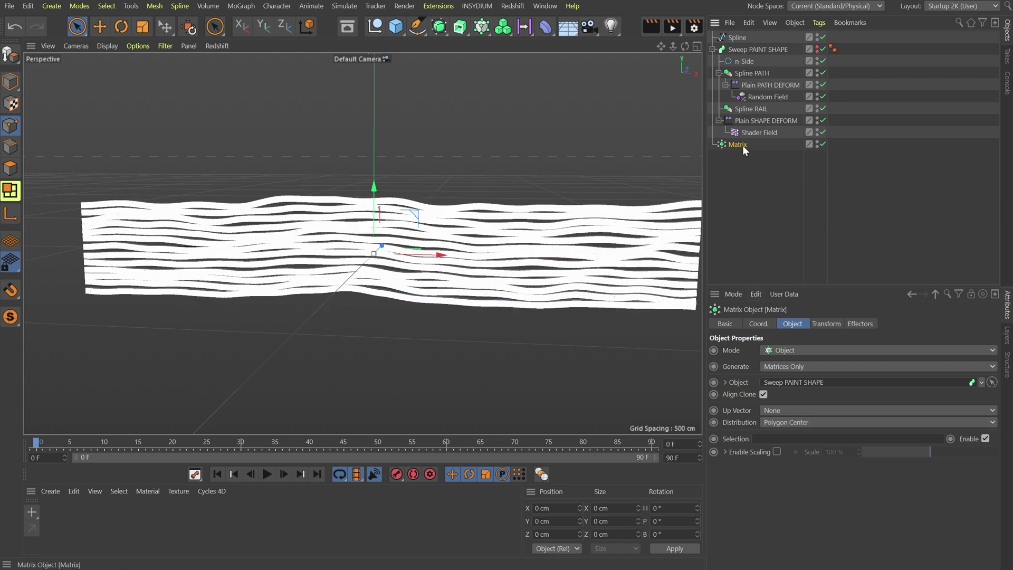
# Add a Plain effector to the Matrix object and rename it "Plain SHAPE FORM"
pyautogui.click(481, 25)
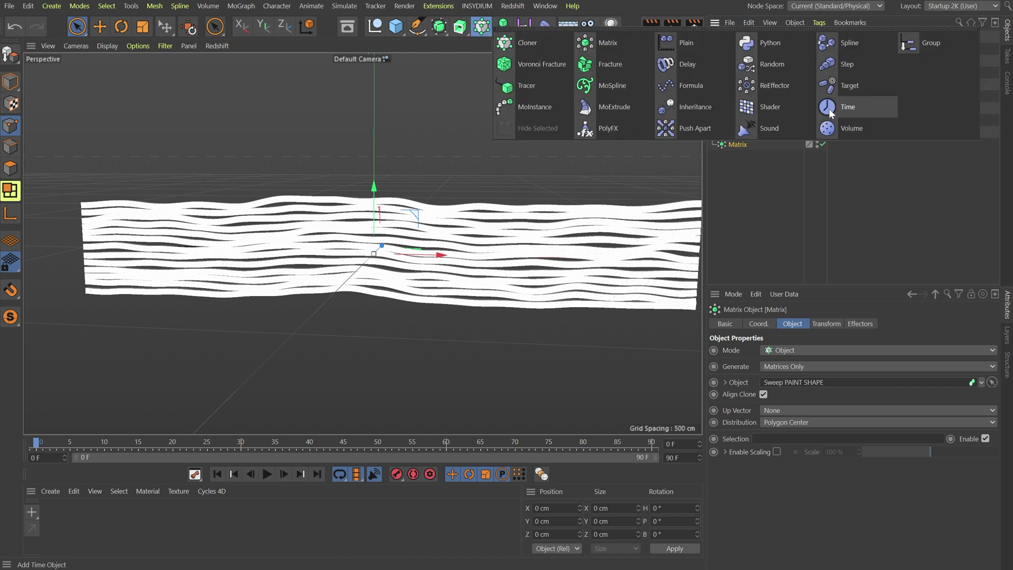
pyautogui.click(686, 43)
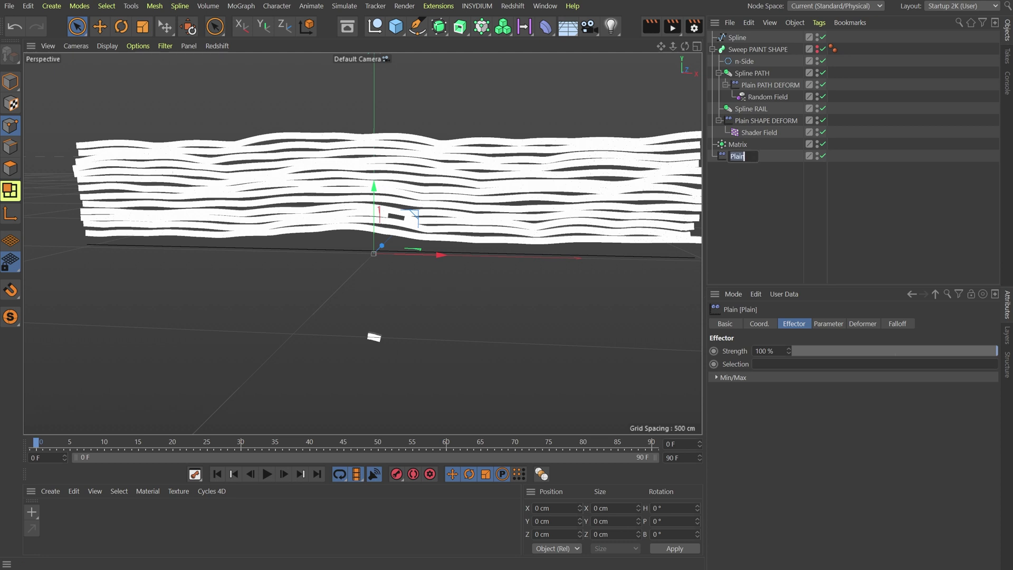
pyautogui.doubleClick(737, 156)
pyautogui.write('SHAPE')
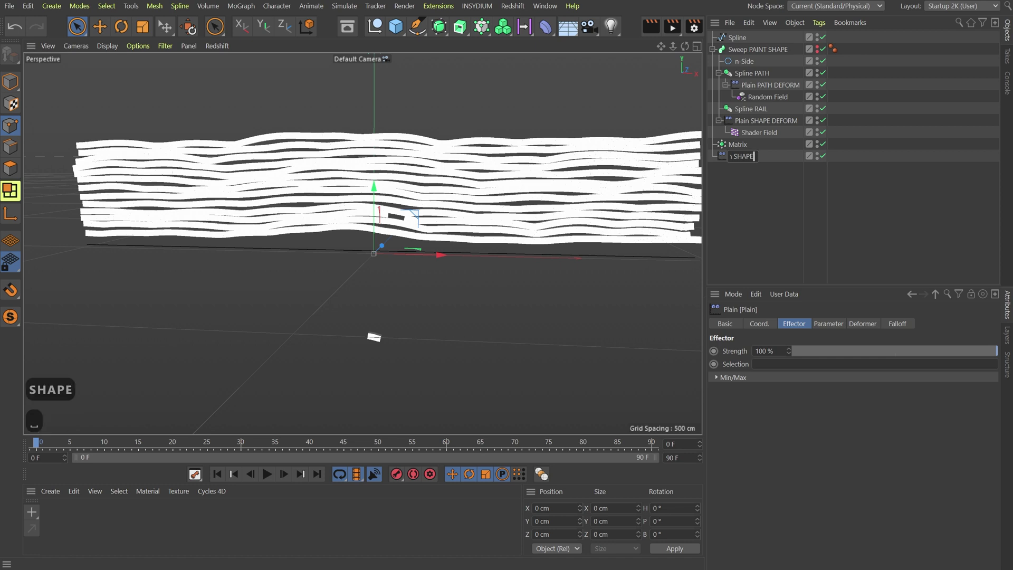
pyautogui.write(' FORM')
pyautogui.press('Return')
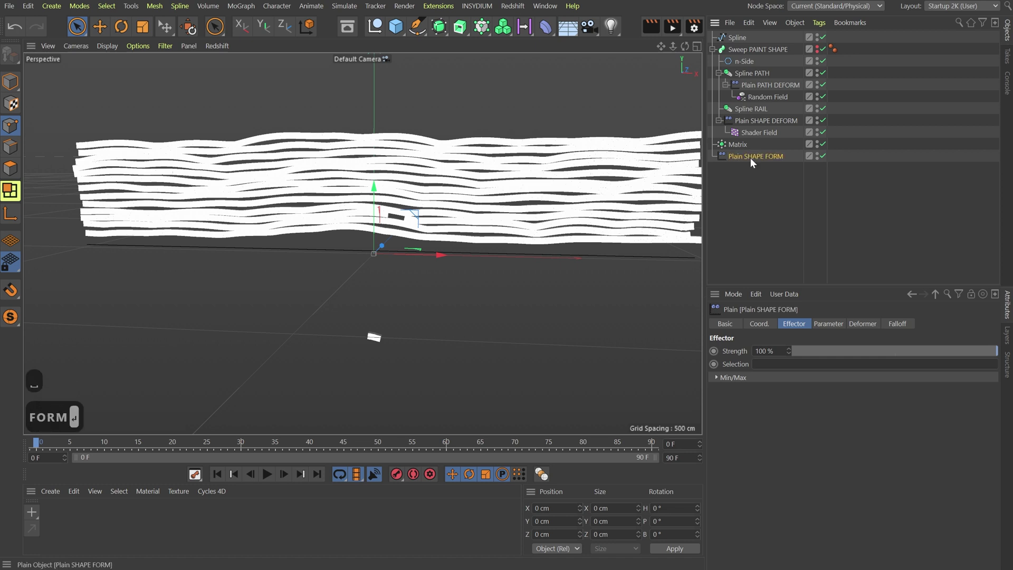
# Disable position in the Plain SHAPE FORM effector's parameters and set its Color Mode to Off
pyautogui.click(828, 323)
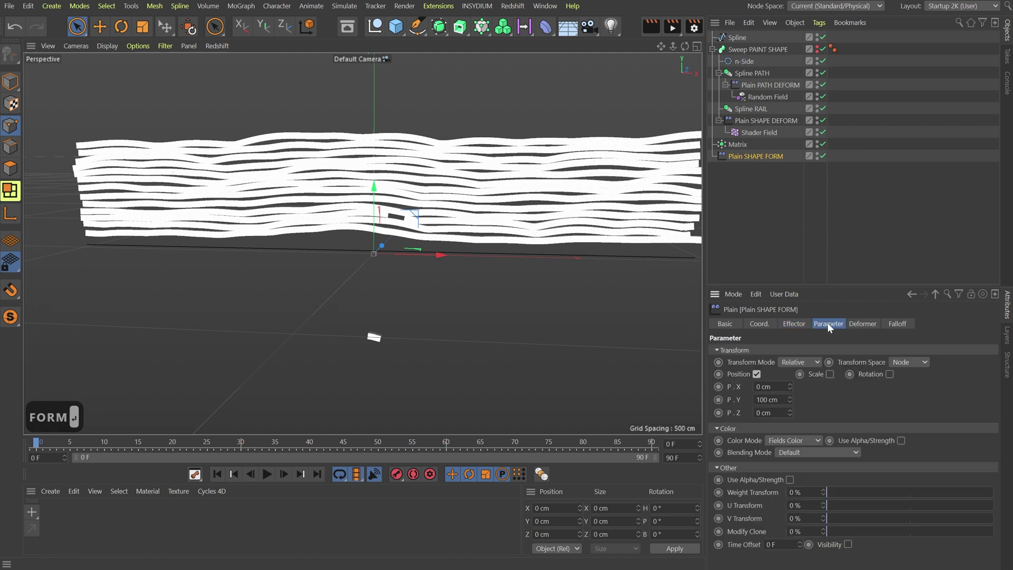
pyautogui.click(757, 374)
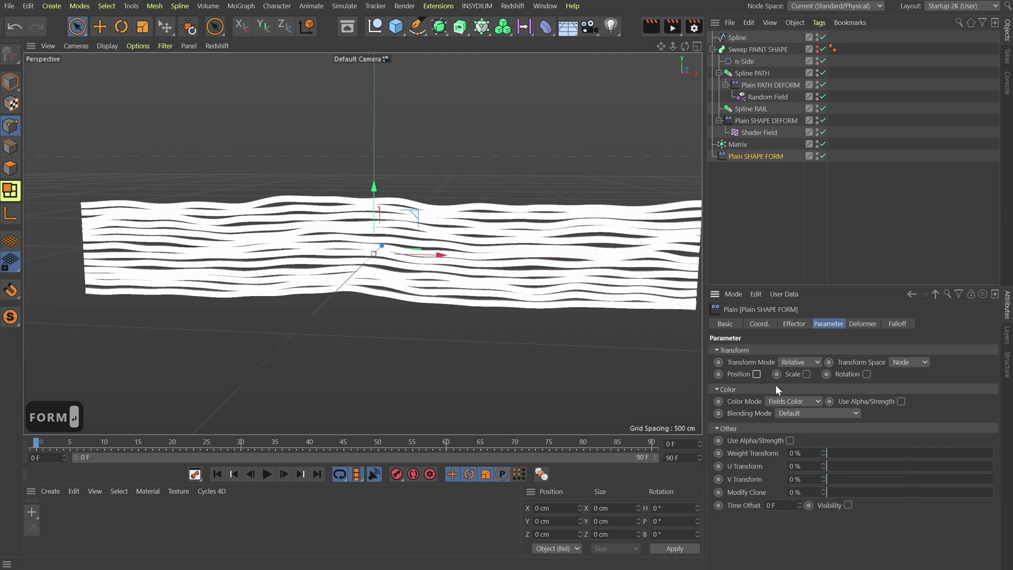
pyautogui.click(790, 401)
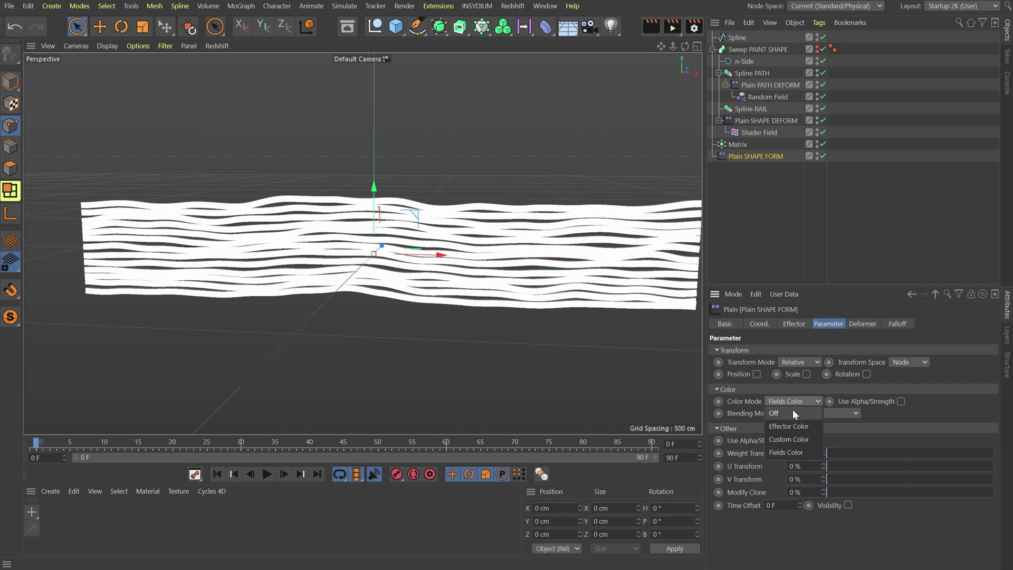
pyautogui.click(792, 415)
# Enable uniform scaling on the Plain SHAPE FORM effector with a scale of 2
pyautogui.click(807, 374)
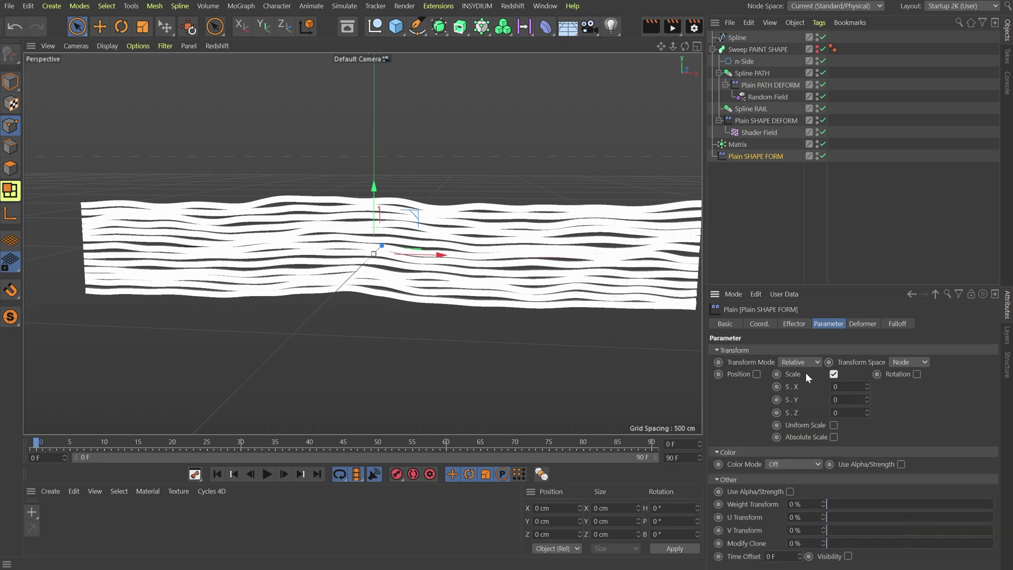
pyautogui.click(834, 429)
pyautogui.doubleClick(850, 386)
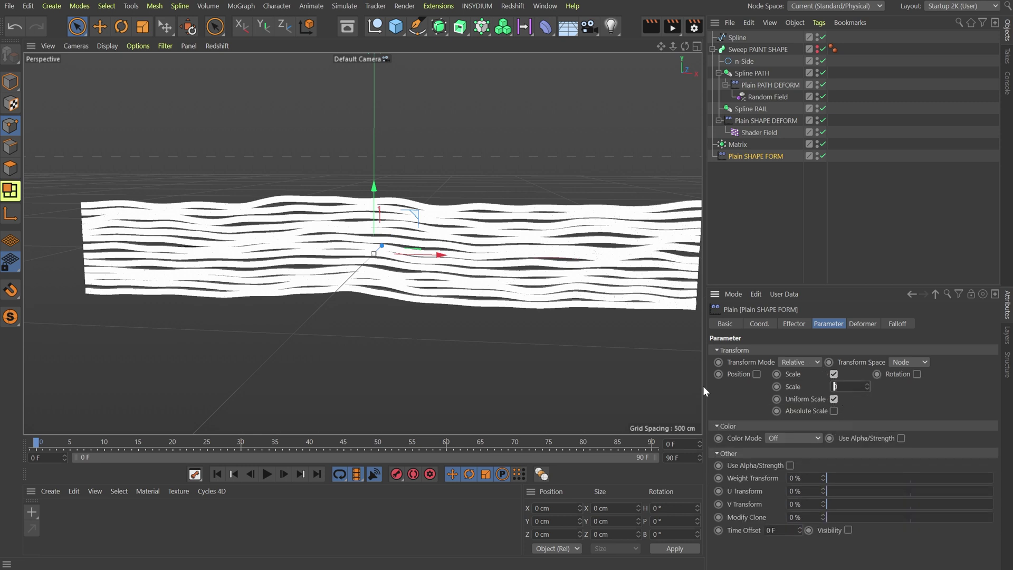
pyautogui.write('2')
pyautogui.press('Return')
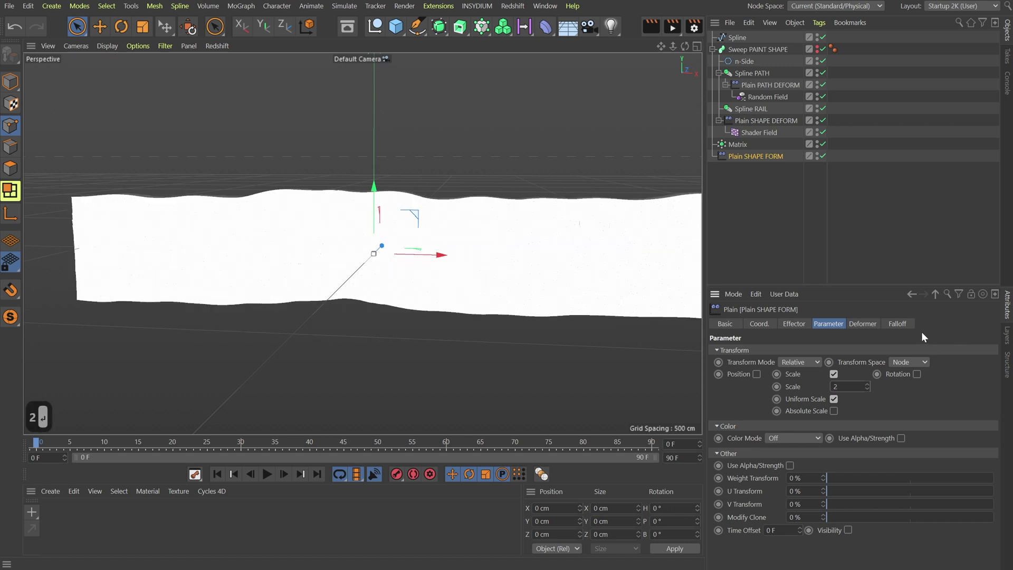
# Add a Shader Field to the Plain SHAPE FORM falloff, load a Noise shader into it and open the shader's settings
pyautogui.click(899, 324)
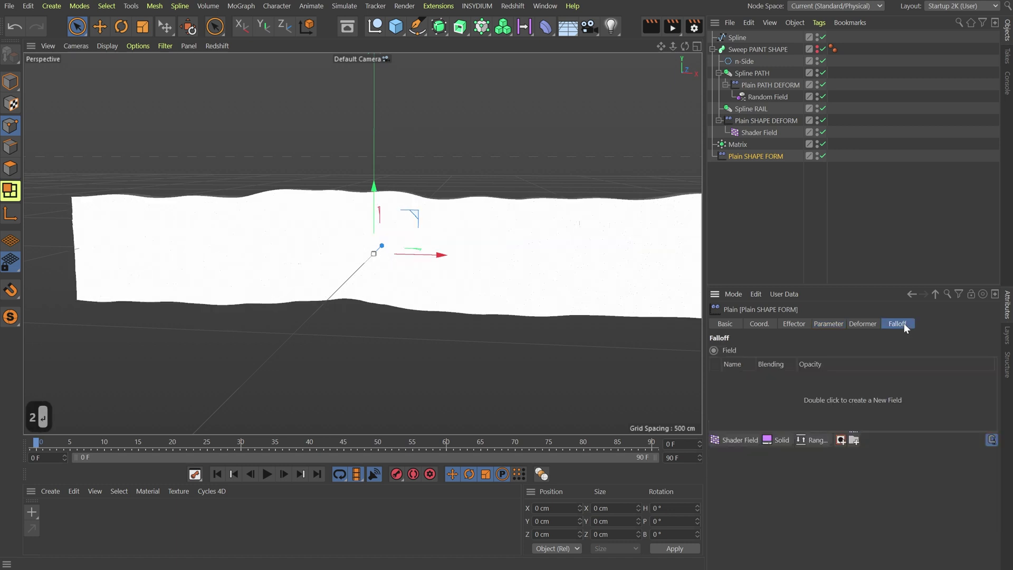
pyautogui.click(733, 441)
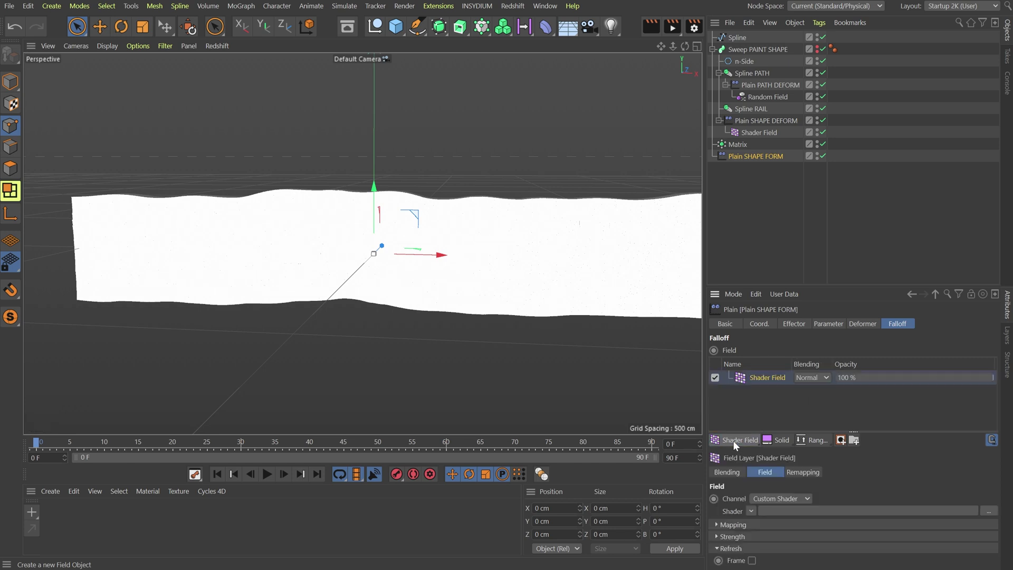
pyautogui.click(750, 511)
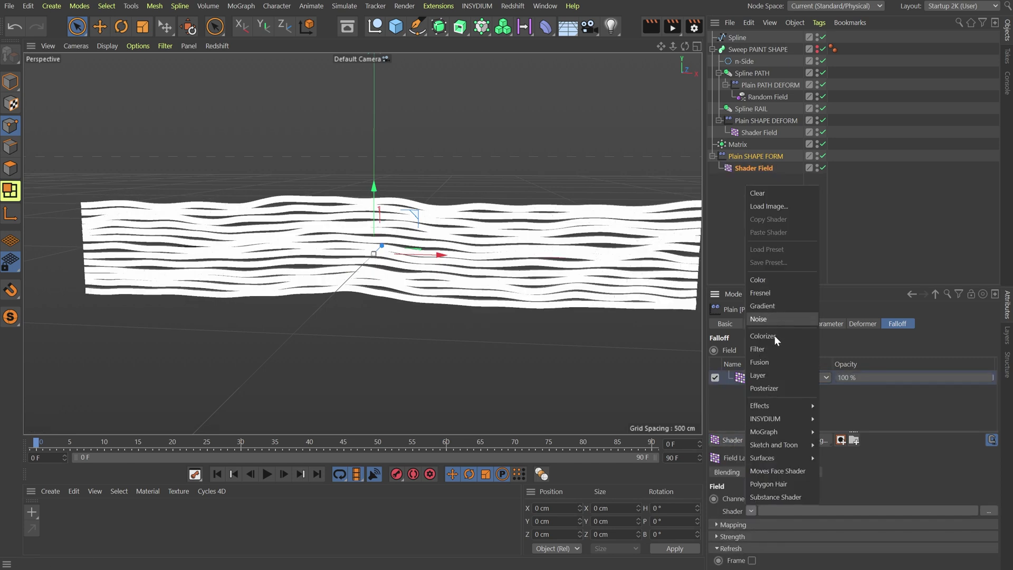
pyautogui.click(776, 318)
pyautogui.click(764, 544)
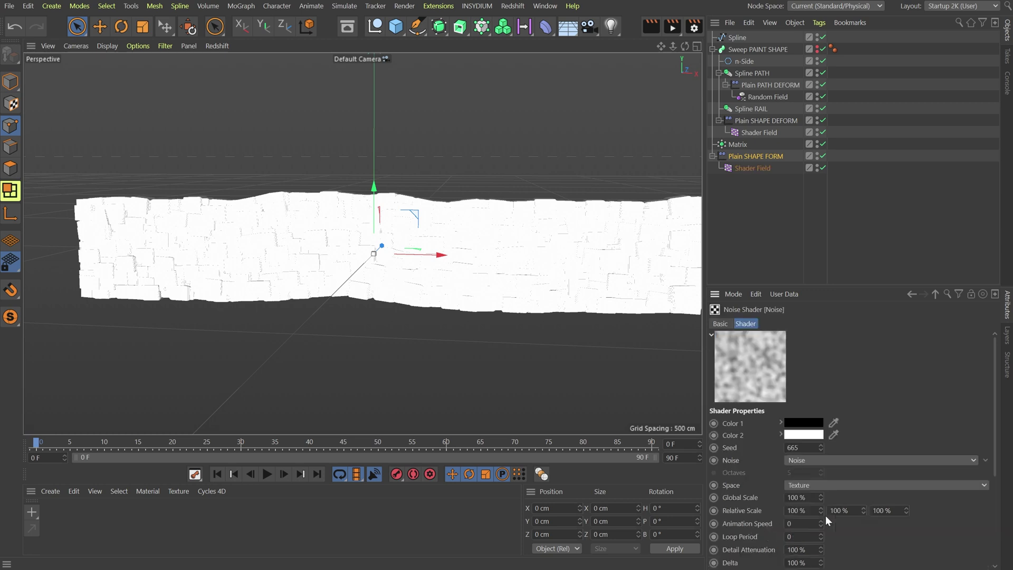
# Set the new Noise shader's space to UV (2D) and raise its contrast to about 49%
pyautogui.click(818, 485)
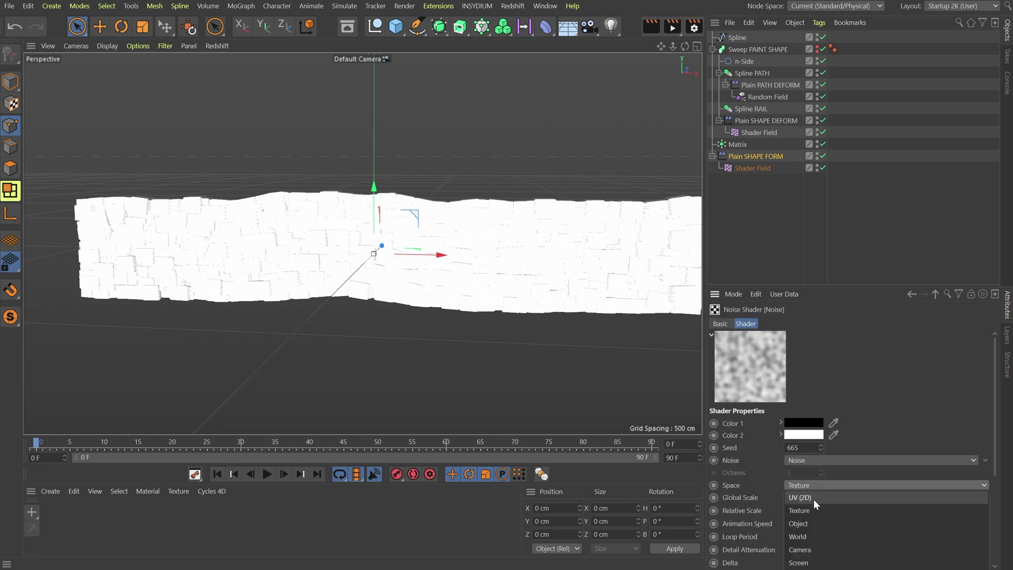
pyautogui.click(813, 500)
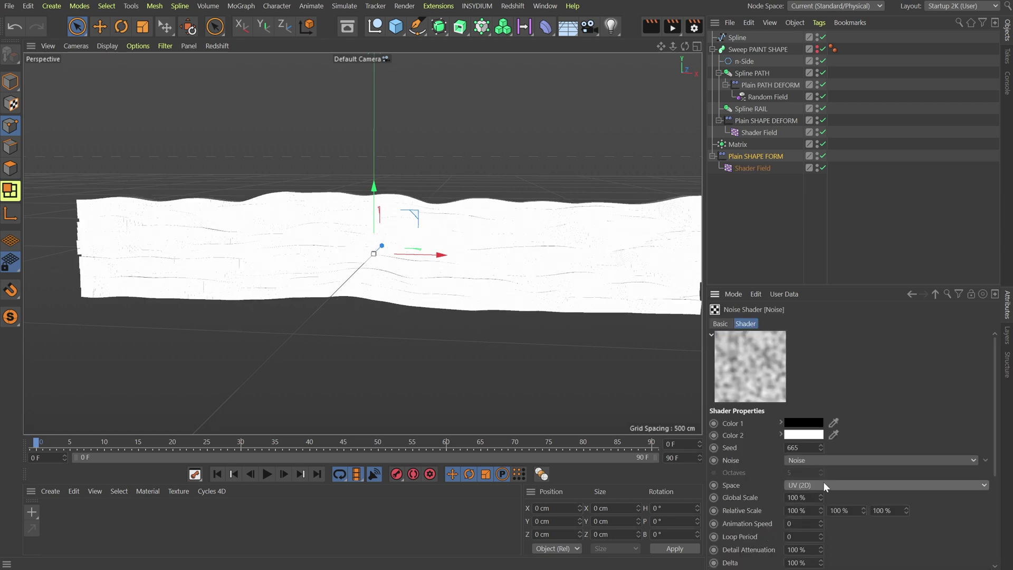
pyautogui.scroll(-5, 969, 541)
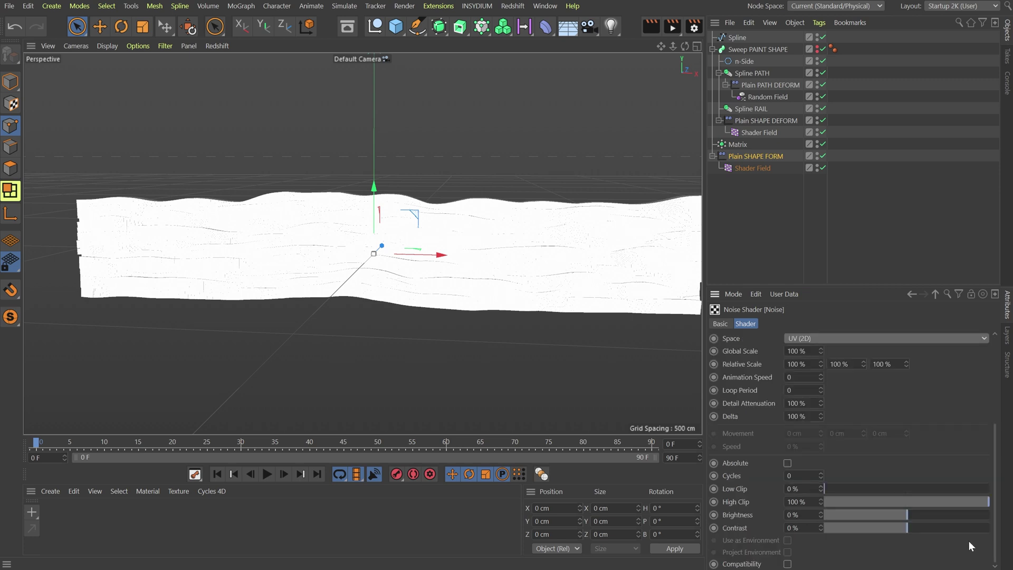
pyautogui.moveTo(931, 527)
pyautogui.mouseDown()
pyautogui.moveTo(959, 527)
pyautogui.moveTo(948, 527)
pyautogui.mouseUp()
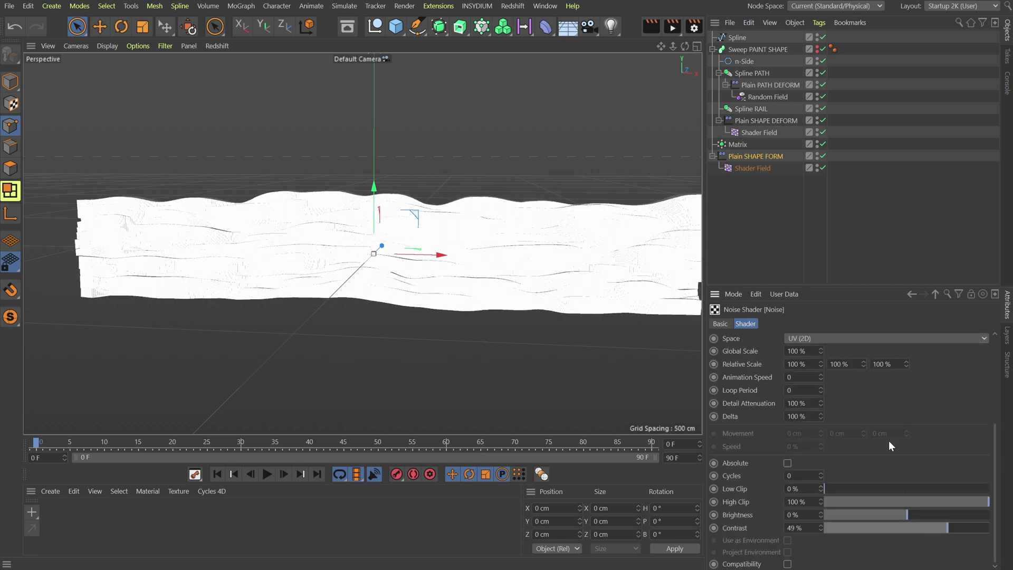
# Enable SSAO shading in the perspective viewport to bring out the depth of the Matrix cubes
pyautogui.click(138, 45)
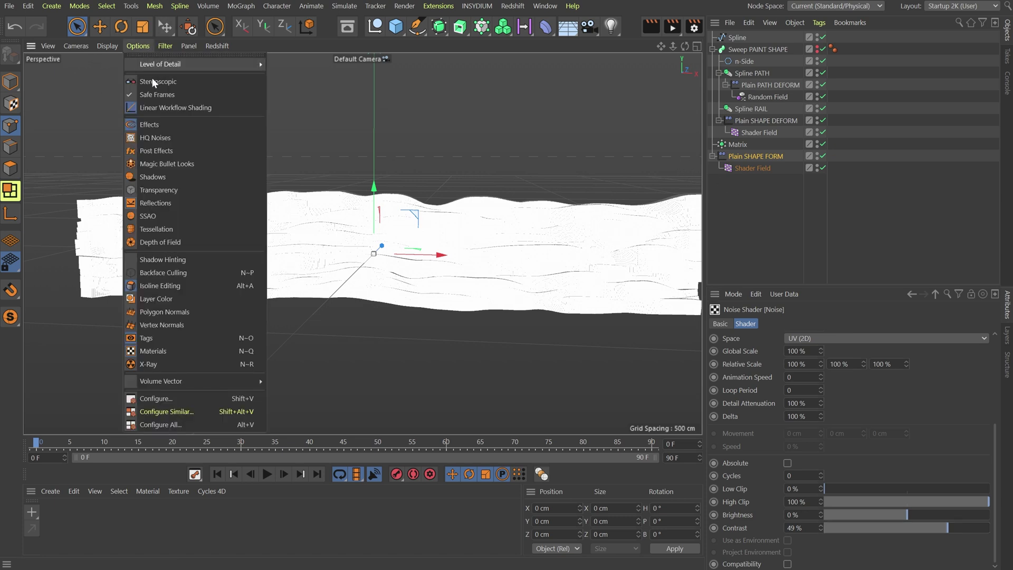
pyautogui.click(153, 216)
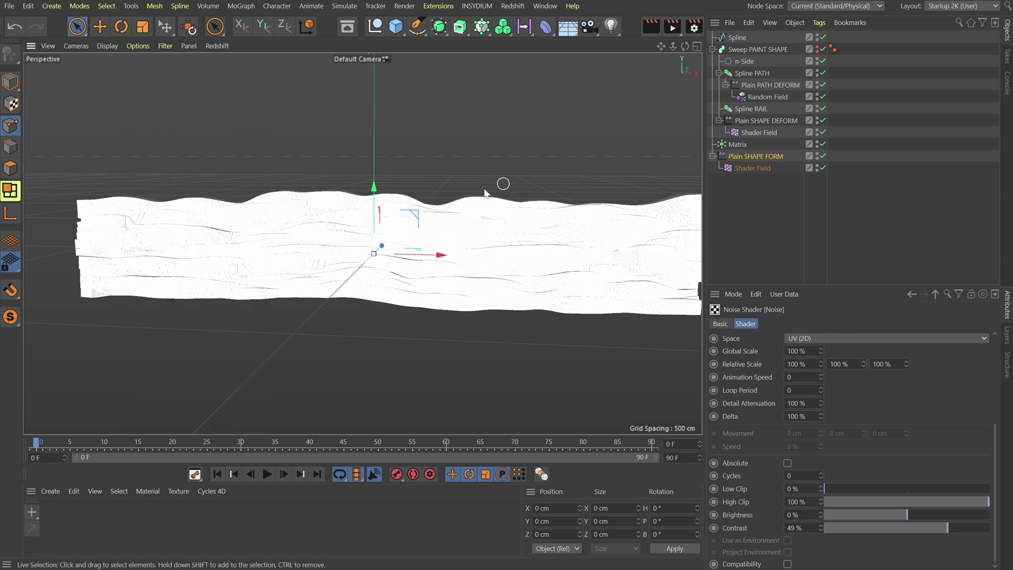
pyautogui.keyDown('alt'); pyautogui.moveTo(480, 238); pyautogui.dragTo(424, 232); pyautogui.keyUp('alt')
pyautogui.keyDown('alt'); pyautogui.moveTo(532, 218); pyautogui.dragTo(485, 231, button='right'); pyautogui.keyUp('alt')
pyautogui.keyDown('alt'); pyautogui.moveTo(529, 216); pyautogui.dragTo(398, 264, button='middle'); pyautogui.keyUp('alt')
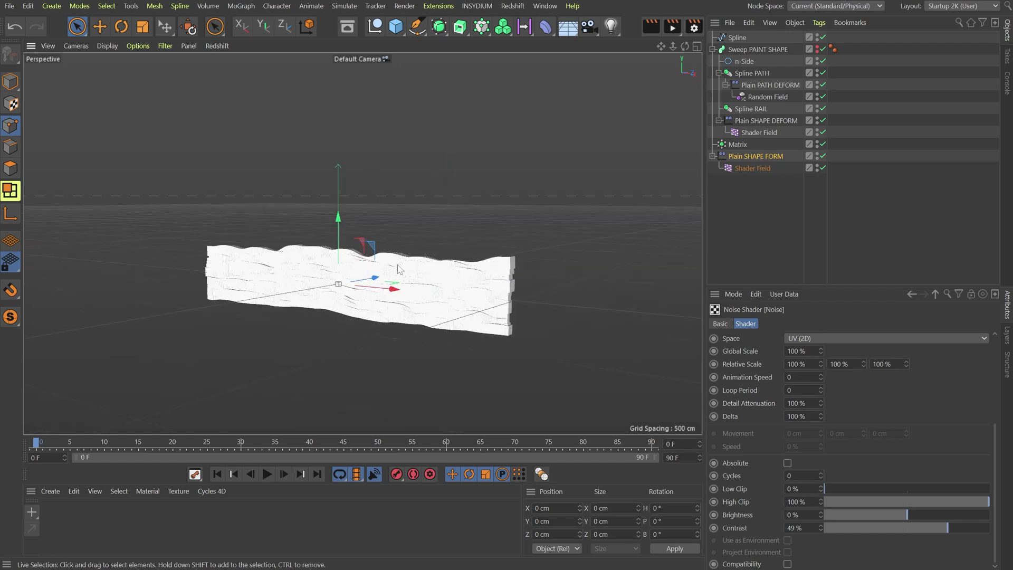
pyautogui.keyDown('alt'); pyautogui.moveTo(398, 265); pyautogui.dragTo(474, 258, button='right'); pyautogui.keyUp('alt')
pyautogui.keyDown('alt'); pyautogui.moveTo(475, 258); pyautogui.dragTo(528, 287); pyautogui.keyUp('alt')
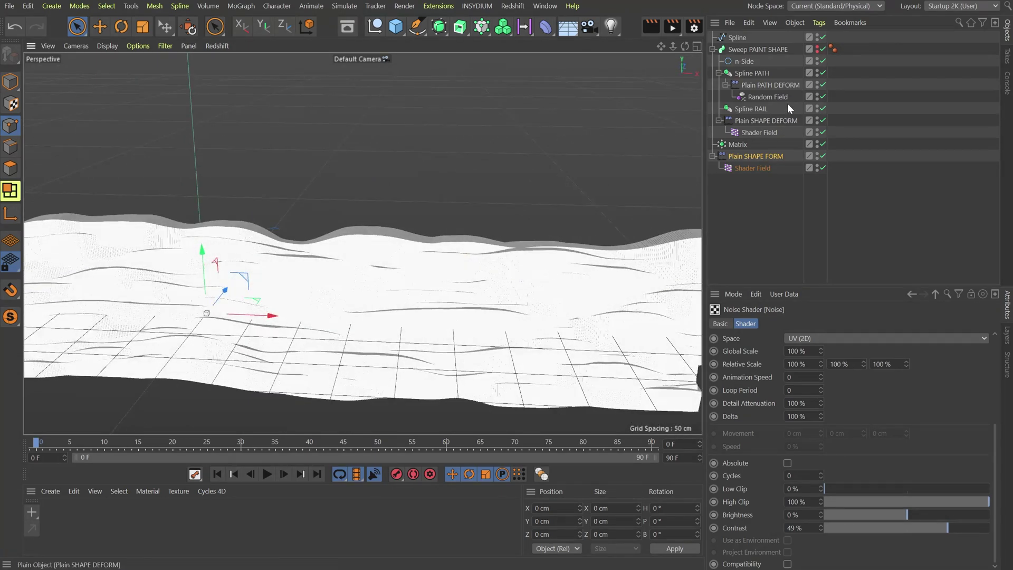
# Set the n-Side spline's number of intermediate points to 8
pyautogui.click(748, 62)
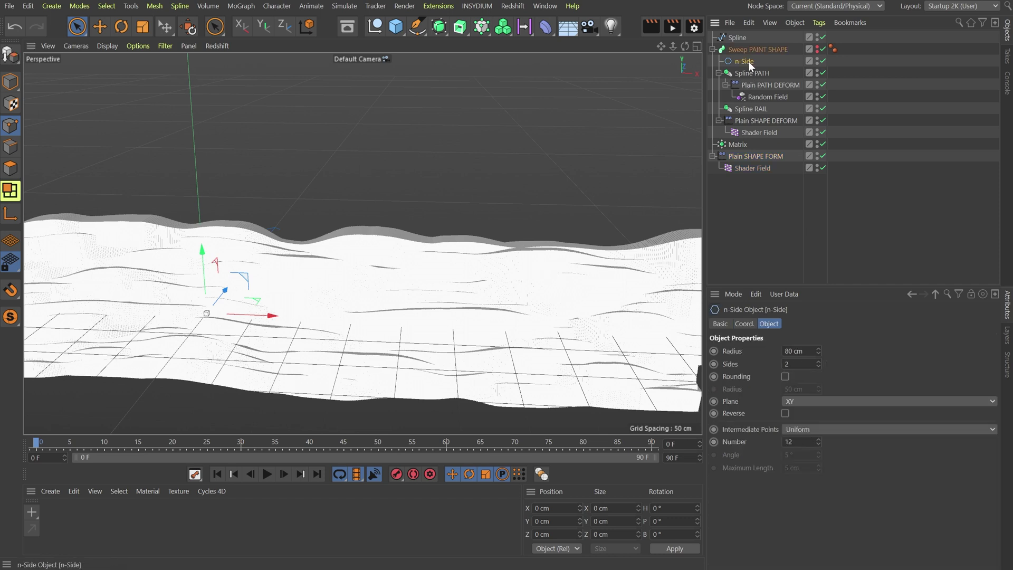
pyautogui.moveTo(802, 442); pyautogui.dragTo(585, 437)
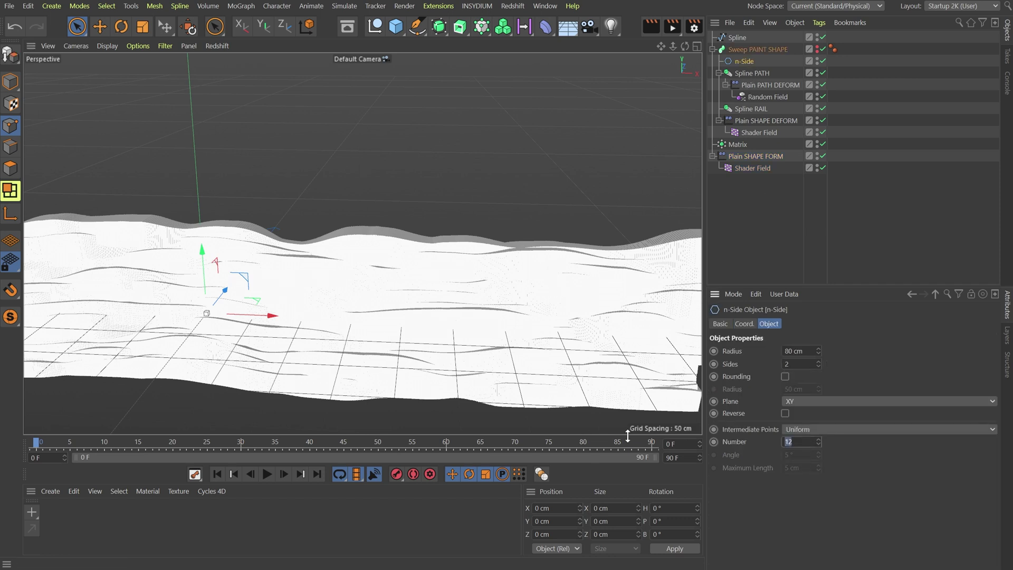
pyautogui.write('8')
pyautogui.press('Return')
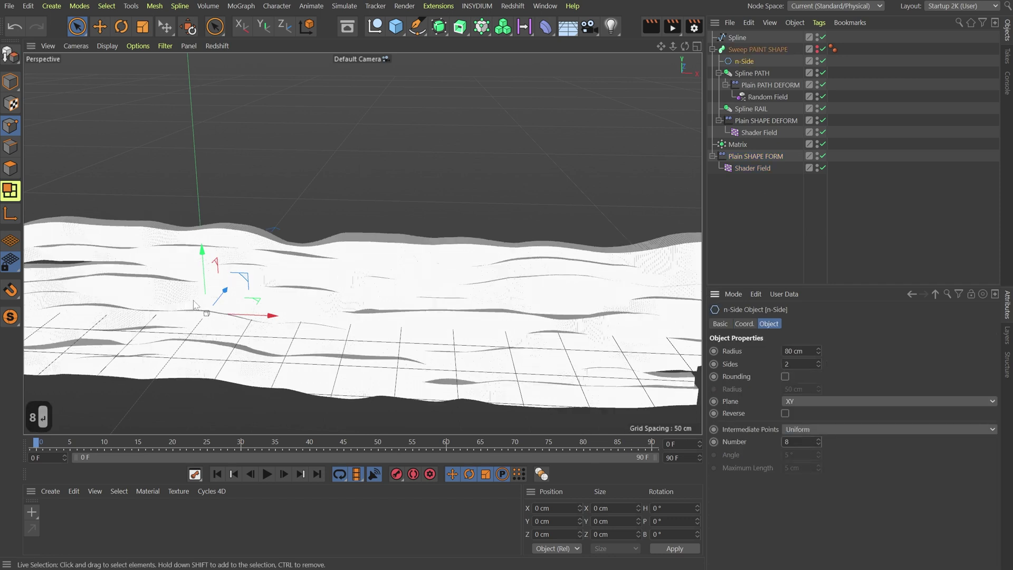
# Place the Matrix inside a new Volume Builder and set the builder's voxel size to 2 cm
pyautogui.keyDown('alt'); pyautogui.moveTo(194, 300); pyautogui.dragTo(172, 264); pyautogui.keyUp('alt')
pyautogui.keyDown('alt'); pyautogui.moveTo(166, 300); pyautogui.dragTo(324, 306, button='middle'); pyautogui.keyUp('alt')
pyautogui.keyDown('alt'); pyautogui.moveTo(324, 305); pyautogui.dragTo(304, 313, button='right'); pyautogui.keyUp('alt')
pyautogui.keyDown('alt'); pyautogui.moveTo(304, 312); pyautogui.dragTo(324, 359); pyautogui.keyUp('alt')
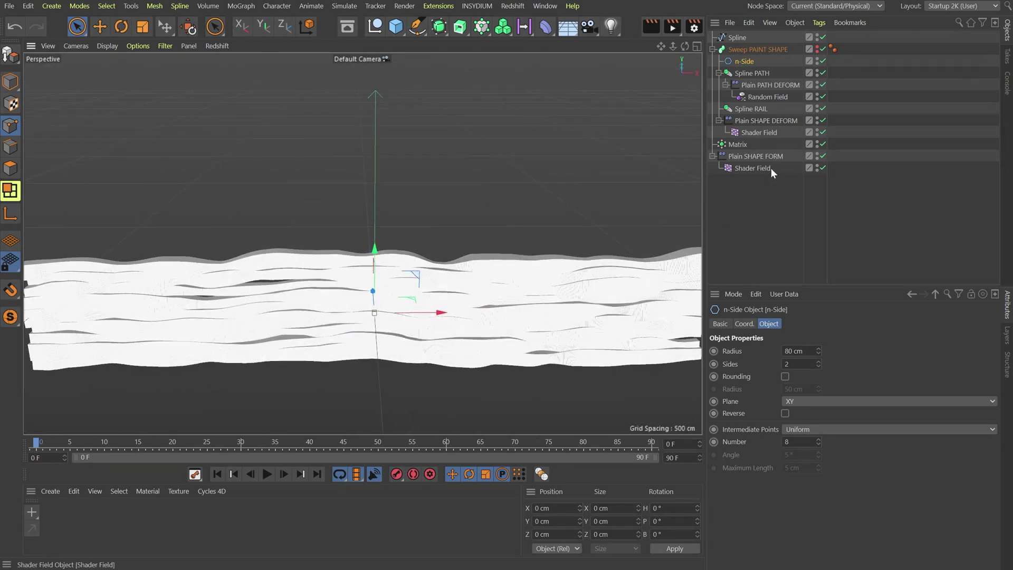
pyautogui.click(736, 145)
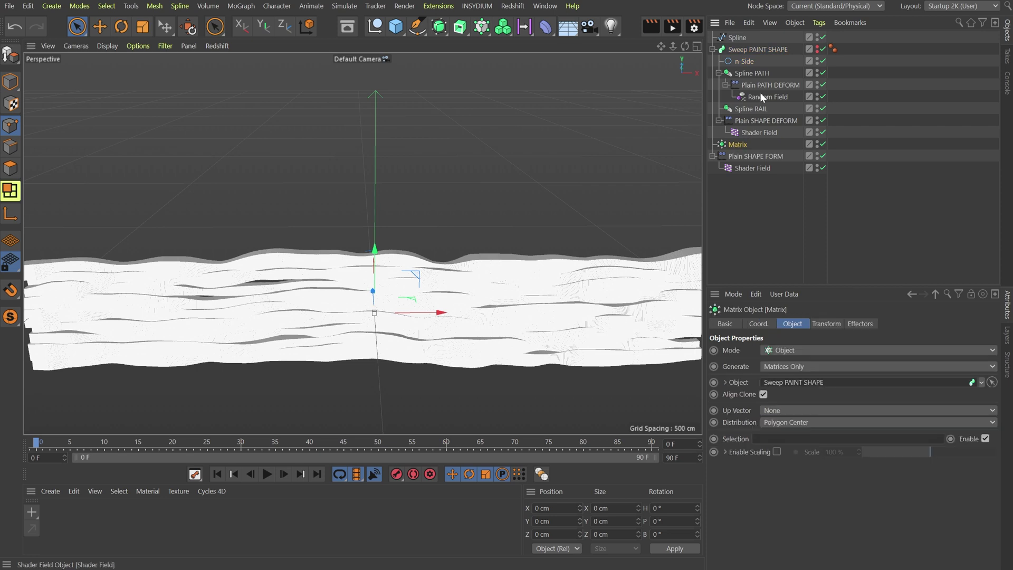
pyautogui.keyDown('alt'); pyautogui.click(507, 28); pyautogui.keyUp('alt')
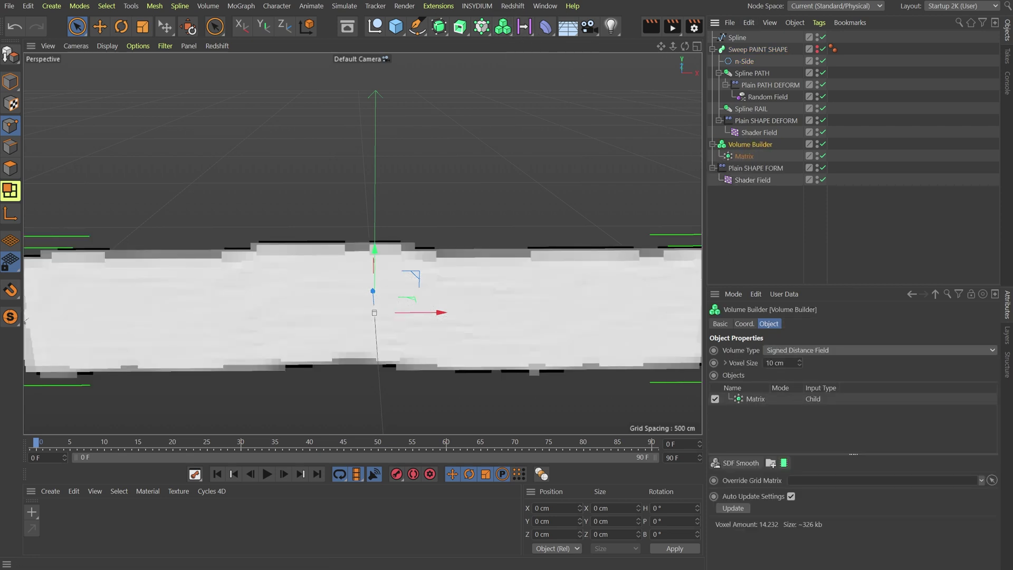
pyautogui.click(774, 363)
pyautogui.write('2')
pyautogui.press('Return')
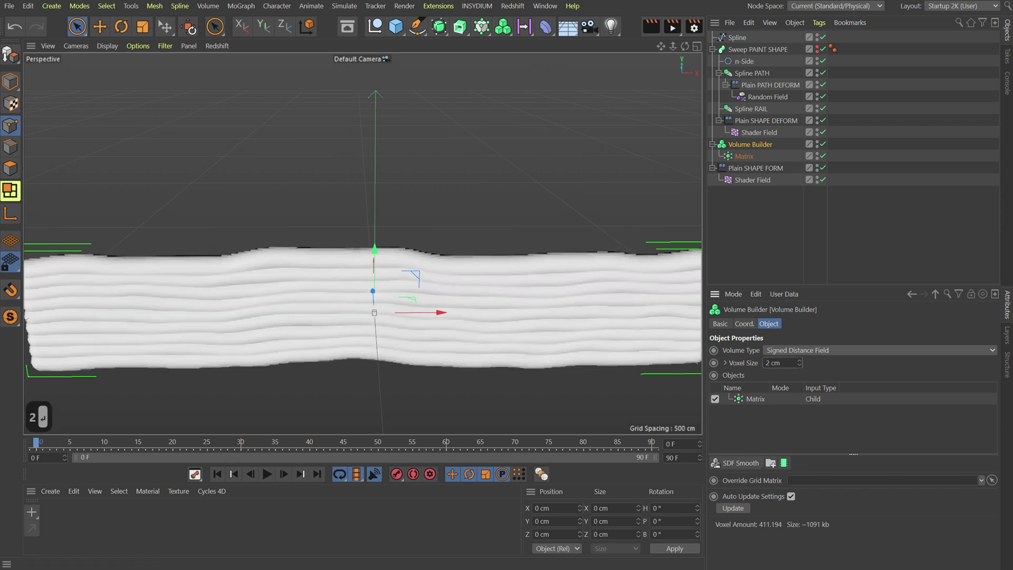
# Set the Matrix's point radius in the Volume Builder to 5 cm and inspect the strands from several angles
pyautogui.click(756, 400)
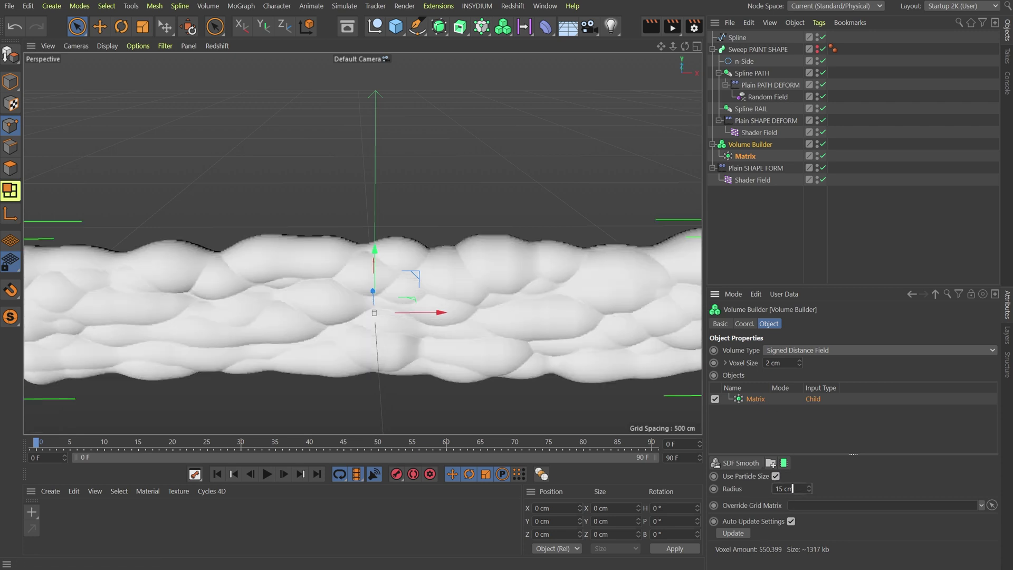
pyautogui.click(776, 489)
pyautogui.write('5')
pyautogui.press('Return')
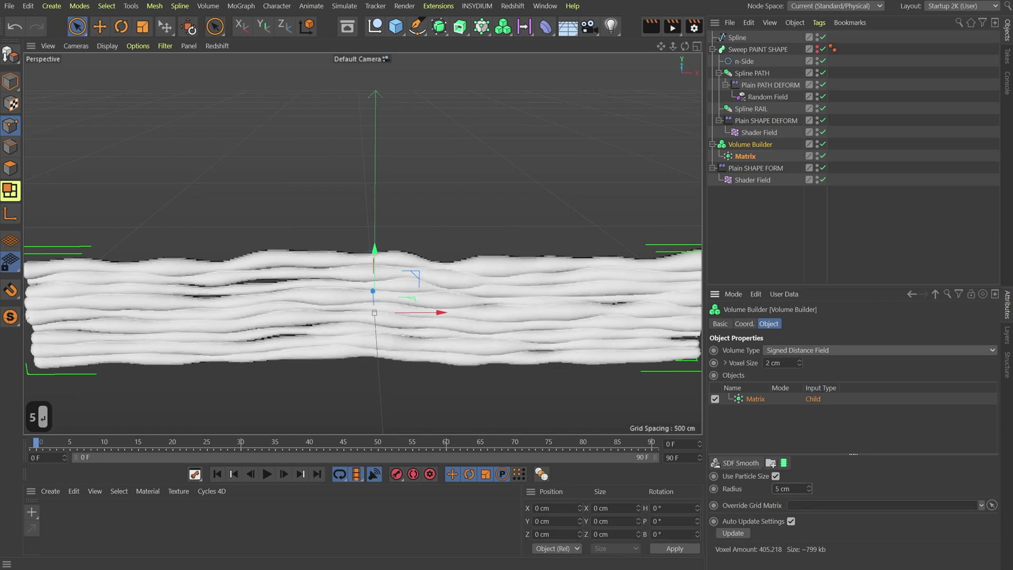
pyautogui.keyDown('alt'); pyautogui.moveTo(502, 323); pyautogui.dragTo(267, 342); pyautogui.keyUp('alt')
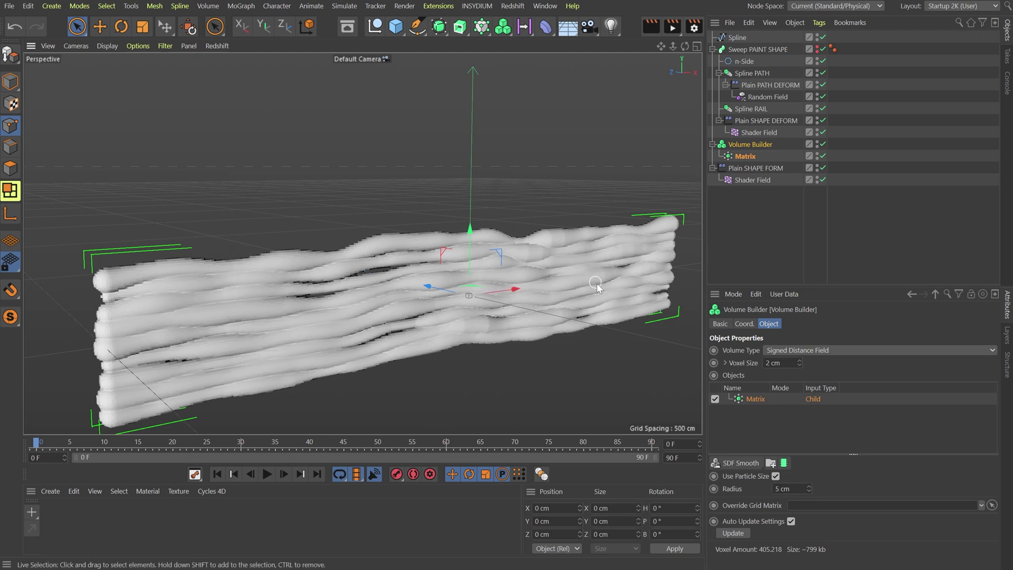
pyautogui.keyDown('alt'); pyautogui.moveTo(597, 284); pyautogui.dragTo(81, 301); pyautogui.keyUp('alt')
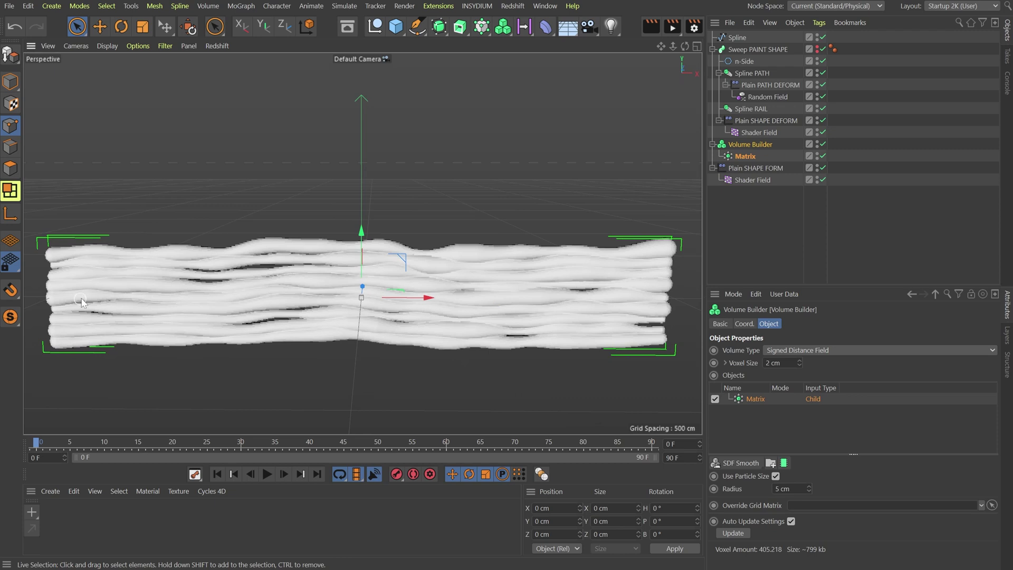
# Add an SDF Smooth filter to the Volume Builder and place the builder inside a new Volume Mesher
pyautogui.click(740, 464)
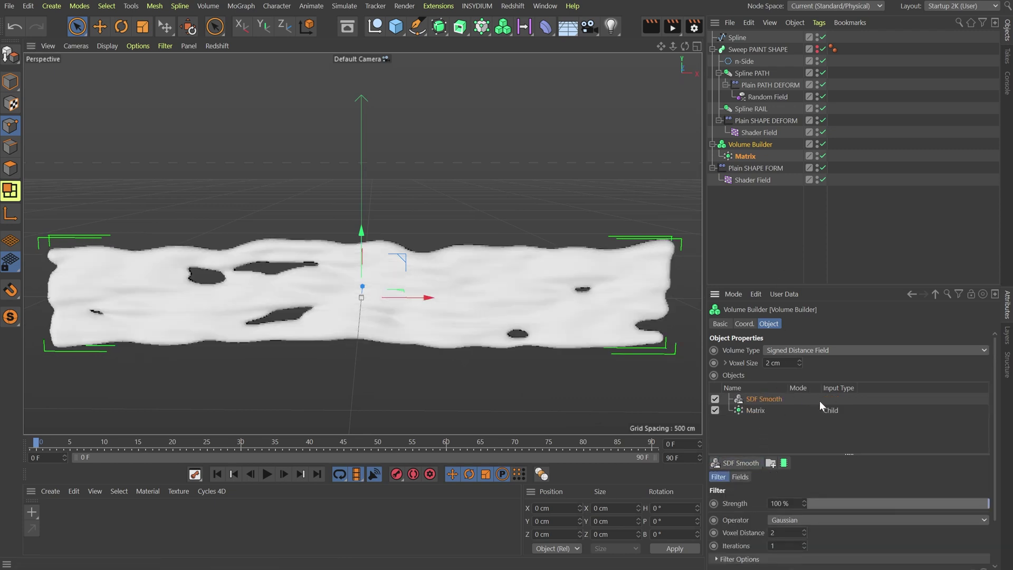
pyautogui.keyDown('alt'); pyautogui.moveTo(401, 264); pyautogui.dragTo(537, 283); pyautogui.keyUp('alt')
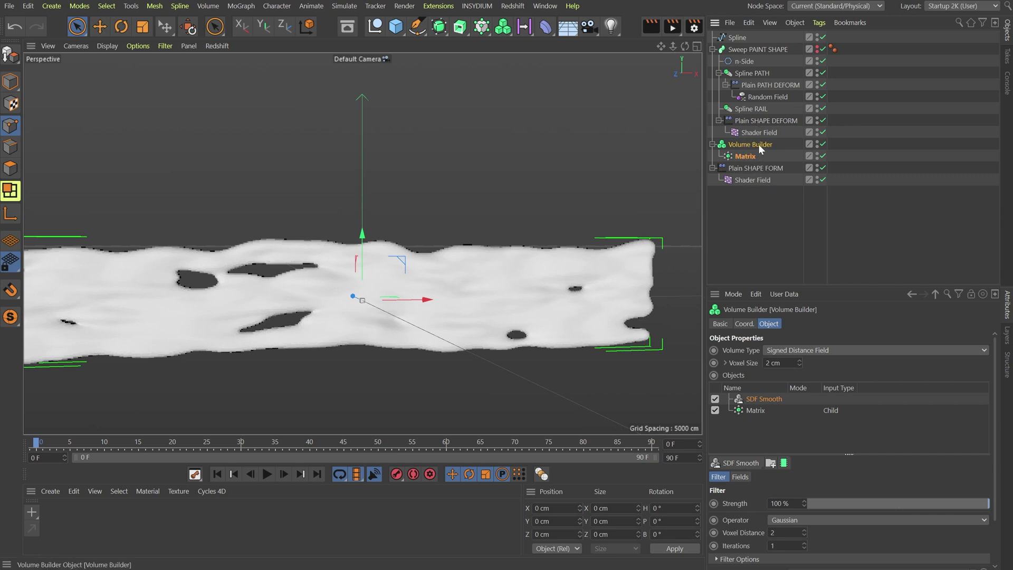
pyautogui.click(503, 26)
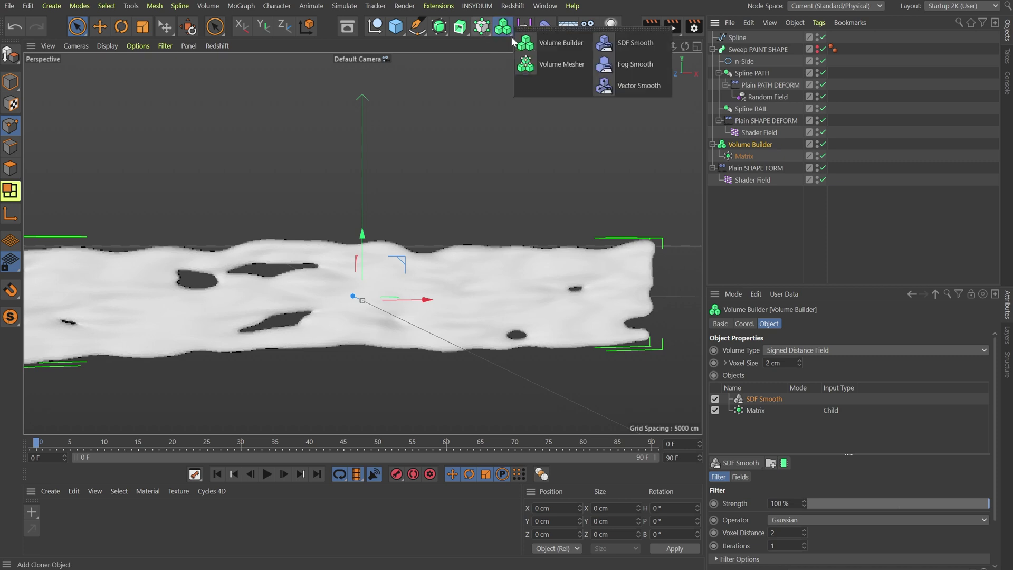
pyautogui.click(552, 66)
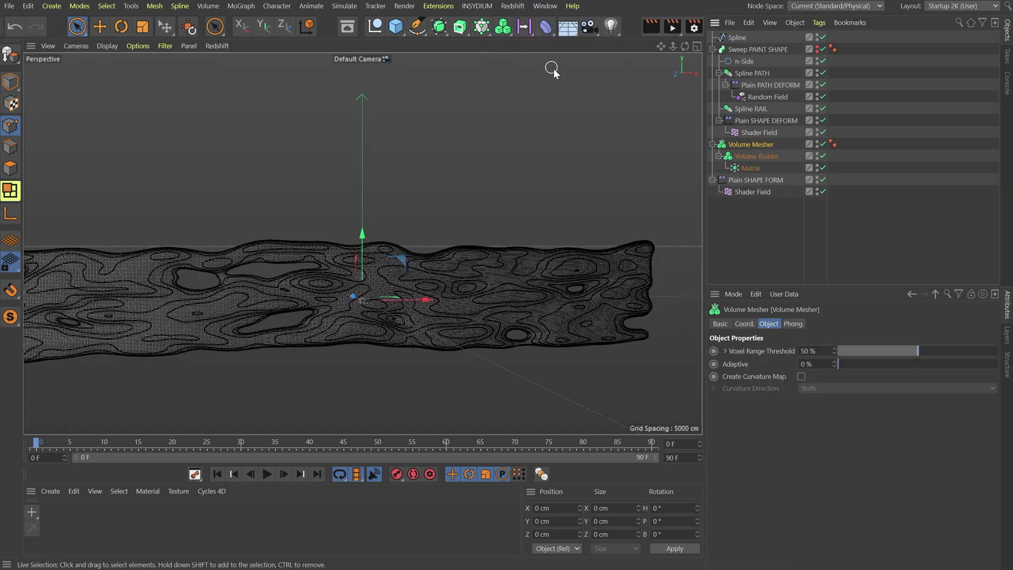
# Switch the perspective viewport to Gouraud Shading without lines to view the meshed stroke
pyautogui.click(75, 45)
pyautogui.moveTo(111, 45)
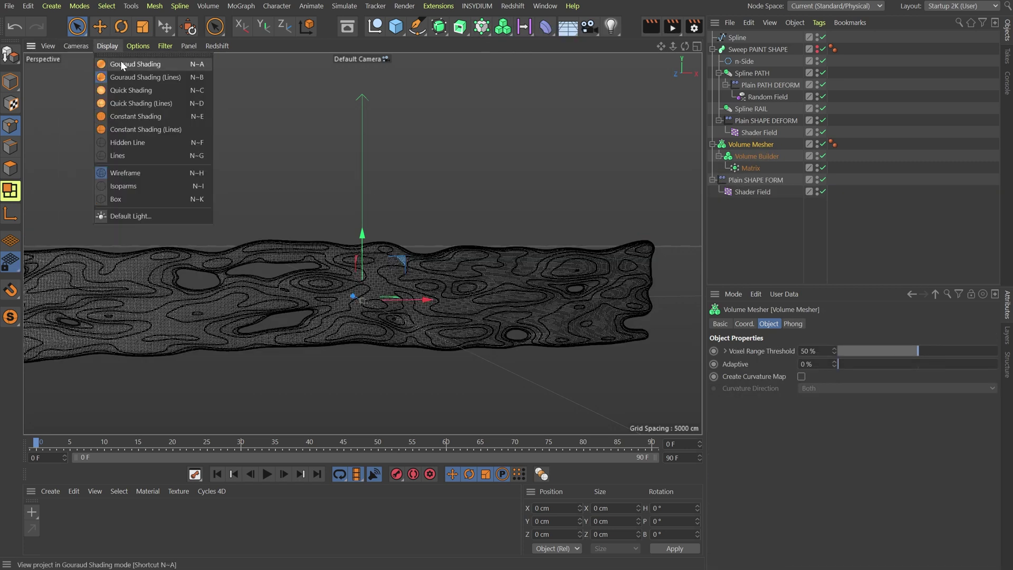
pyautogui.click(120, 64)
pyautogui.moveTo(401, 295)
pyautogui.keyDown('alt'); pyautogui.mouseDown()
pyautogui.moveTo(459, 332)
pyautogui.moveTo(378, 268)
pyautogui.moveTo(415, 302)
pyautogui.moveTo(427, 298)
pyautogui.mouseUp(); pyautogui.keyUp('alt')
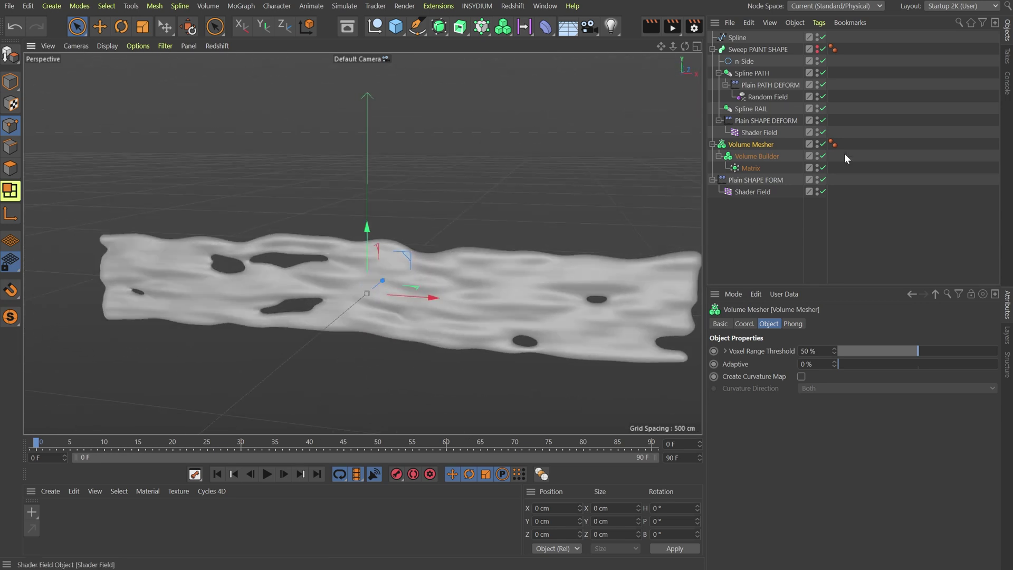
# Set the second relative scale value of the noise in Plain SHAPE FORM's Shader Field to 300%
pyautogui.click(754, 191)
pyautogui.click(868, 379)
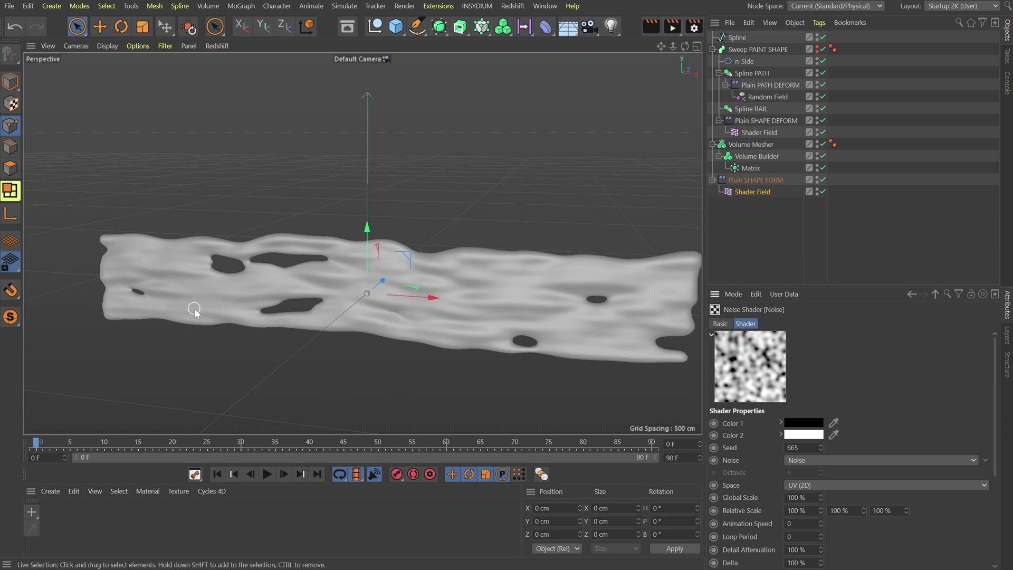
pyautogui.click(832, 511)
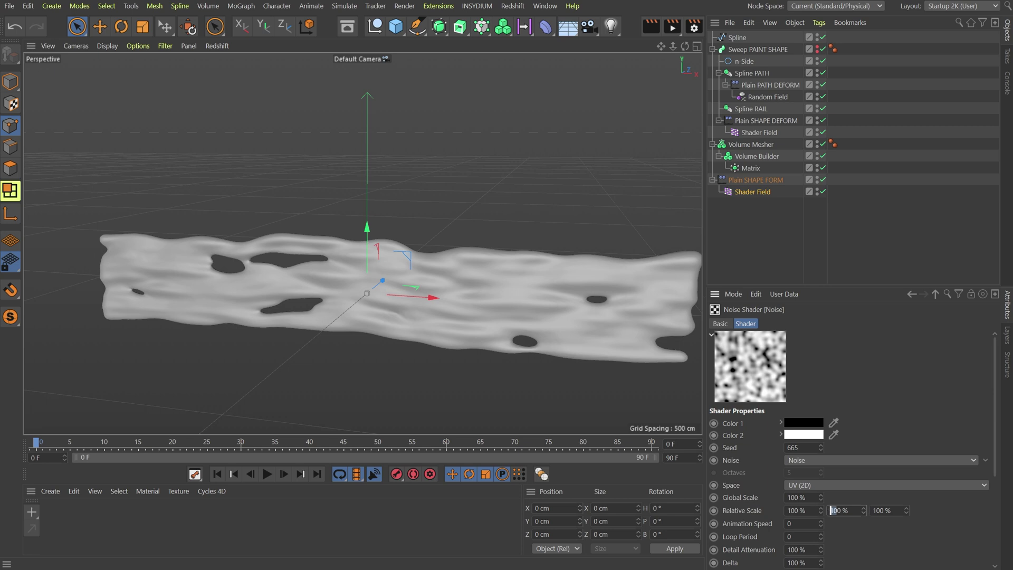
pyautogui.write('300')
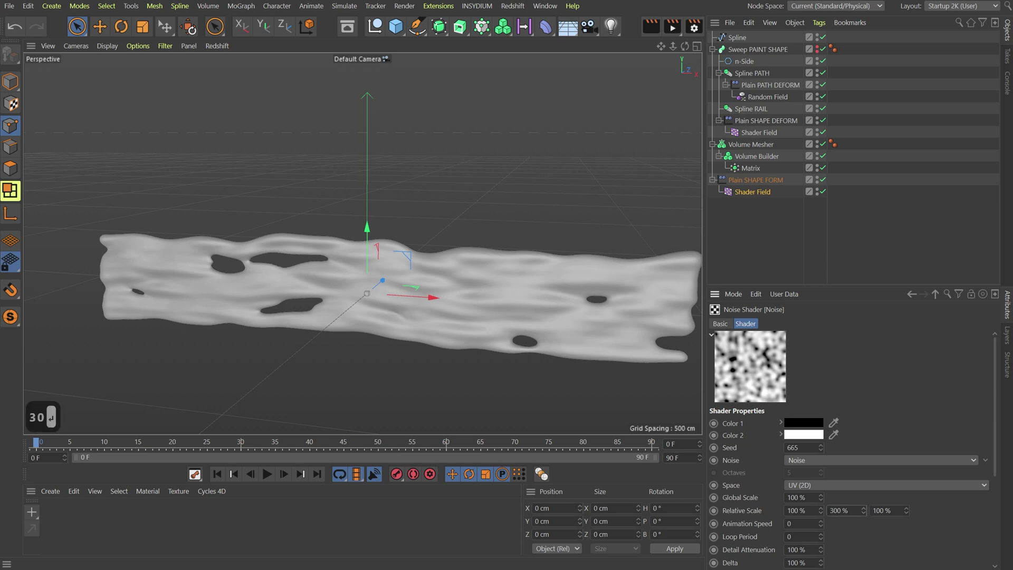
pyautogui.press('Return')
pyautogui.moveTo(633, 232)
pyautogui.keyDown('alt'); pyautogui.mouseDown()
pyautogui.moveTo(466, 249)
pyautogui.moveTo(545, 274)
pyautogui.moveTo(486, 256)
pyautogui.moveTo(493, 296)
pyautogui.moveTo(457, 271)
pyautogui.moveTo(458, 306)
pyautogui.moveTo(492, 341)
pyautogui.moveTo(481, 306)
pyautogui.moveTo(487, 335)
pyautogui.mouseUp(); pyautogui.keyUp('alt')
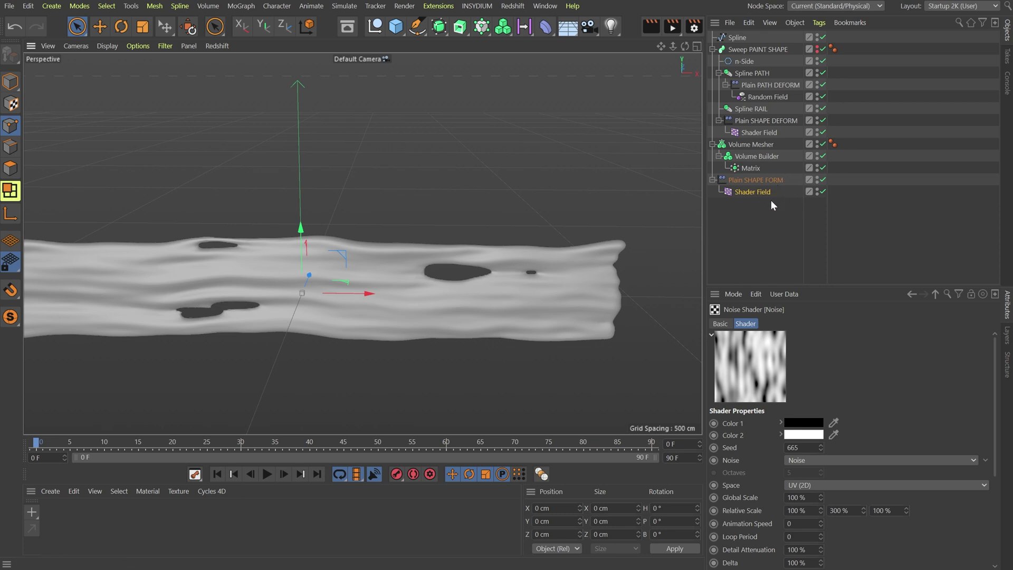
# Disable the Volume Mesher and the Volume Builder, keeping the Matrix active
pyautogui.click(750, 169)
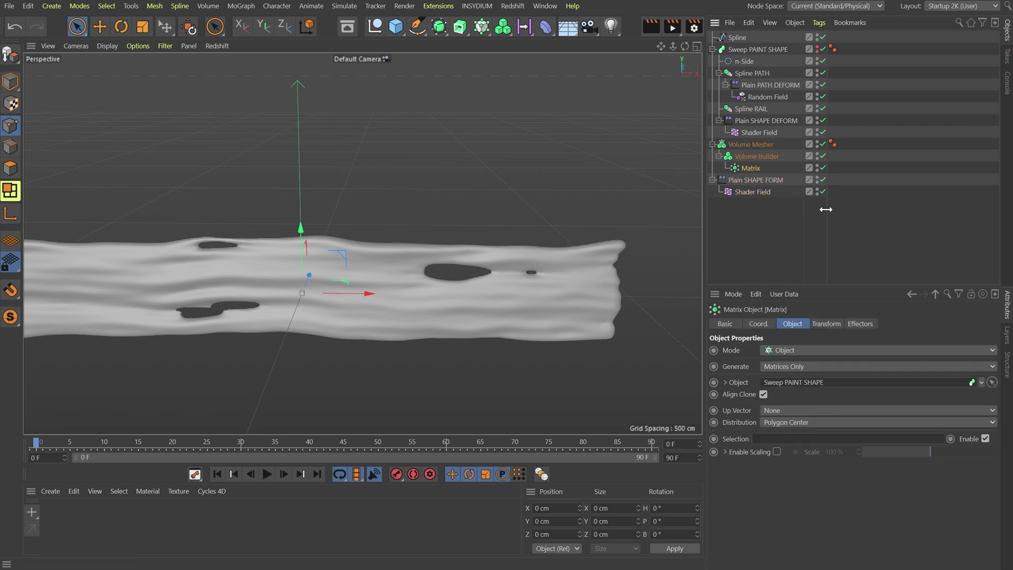
pyautogui.click(823, 144)
pyautogui.click(823, 157)
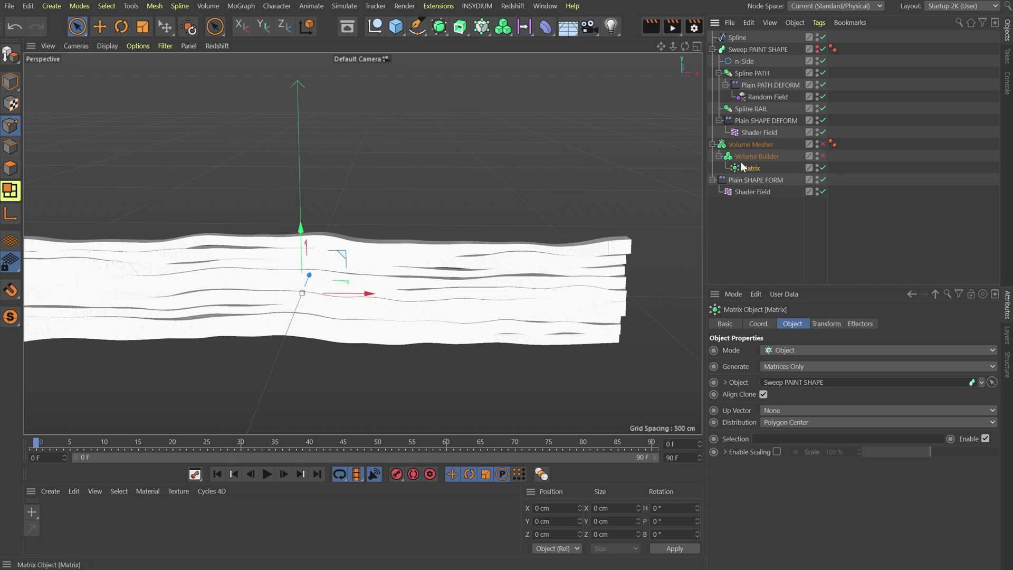
# Add a Plain effector to the Matrix, place it at the end of the object hierarchy and rename it Plain TIP ANIM
pyautogui.click(482, 28)
pyautogui.click(713, 43)
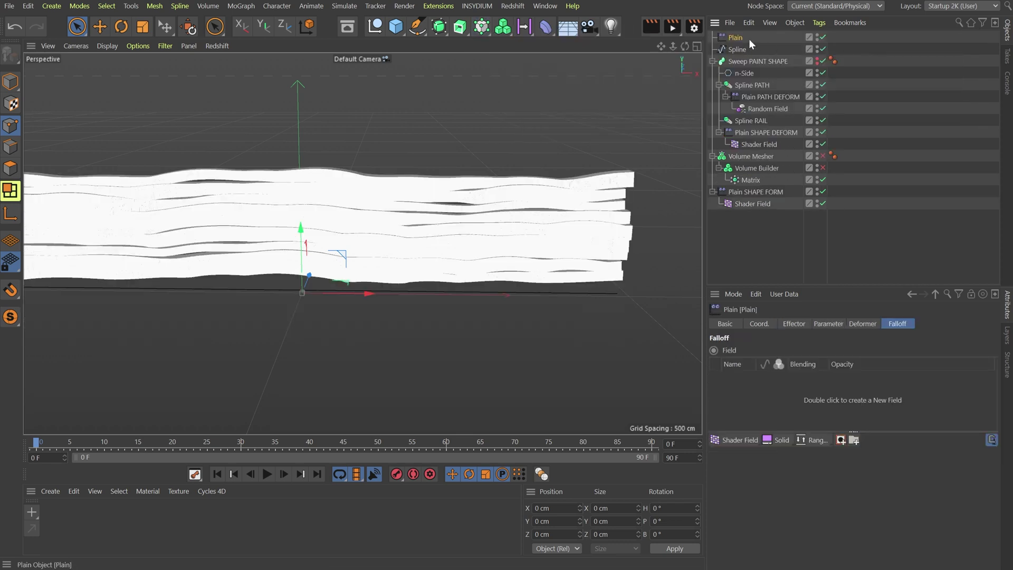
pyautogui.moveTo(749, 39); pyautogui.dragTo(739, 254)
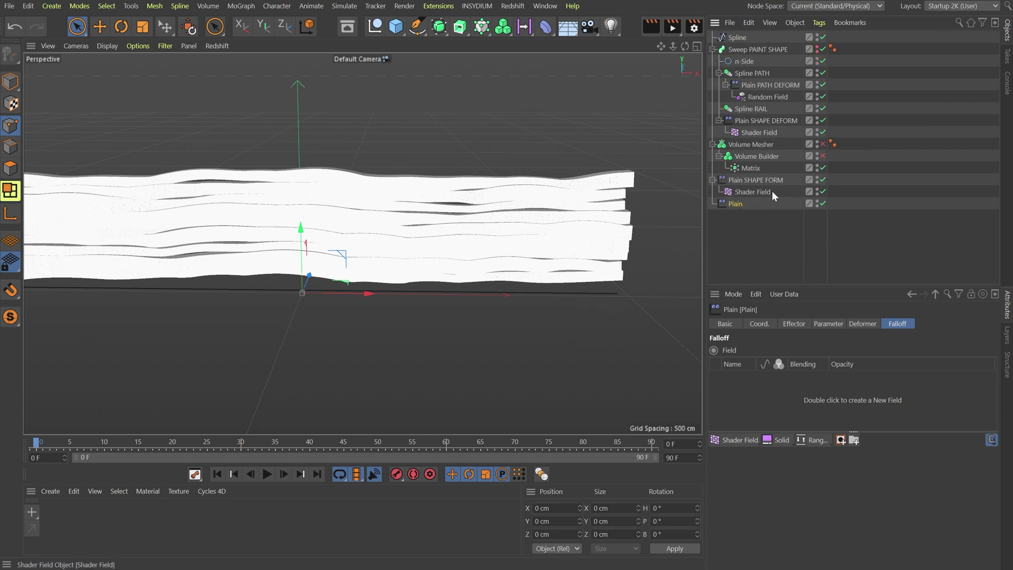
pyautogui.doubleClick(737, 205)
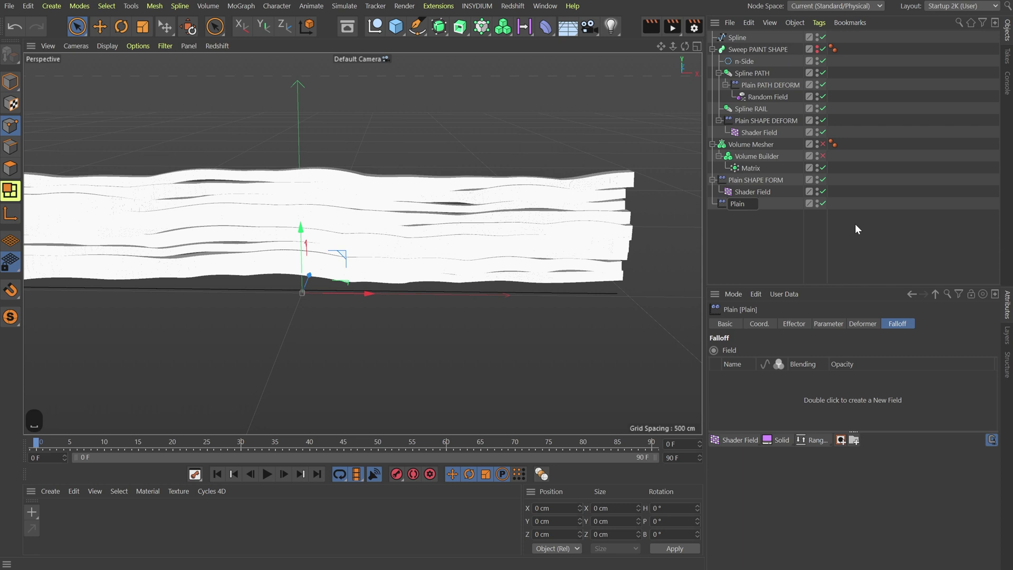
pyautogui.write('TIP A')
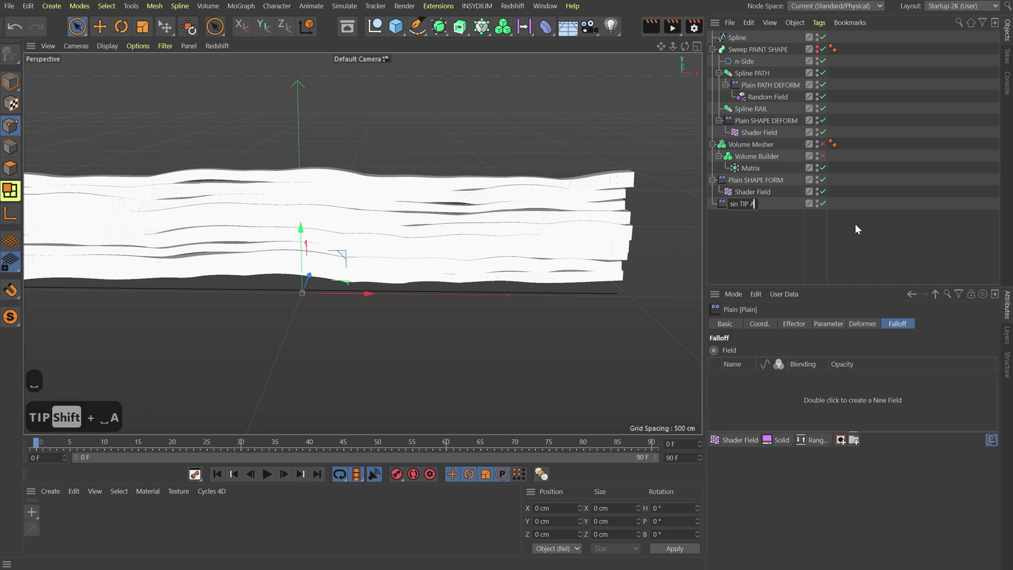
pyautogui.write('NIM')
pyautogui.press('Return')
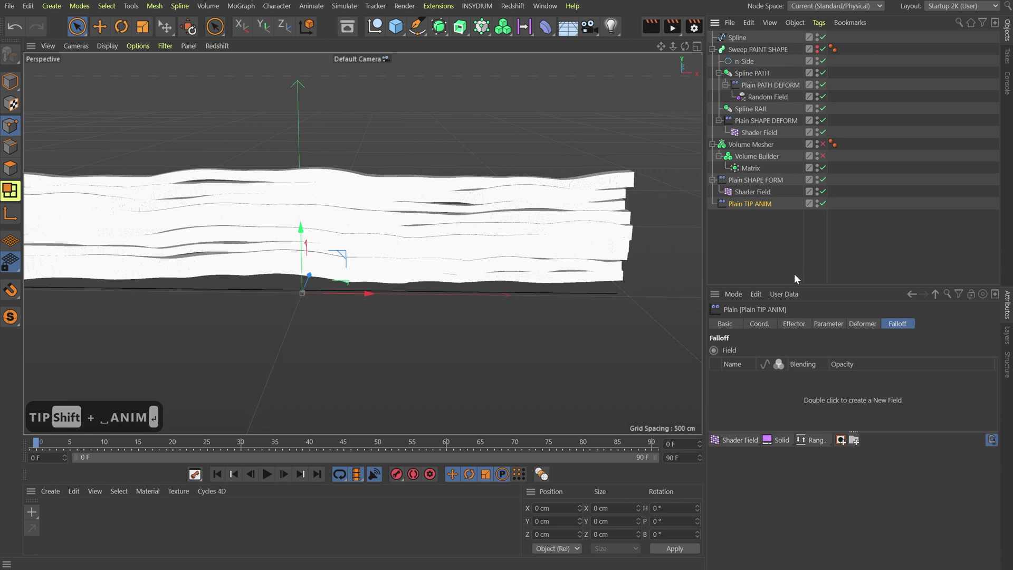
# Add a MoGraph Weightmap tag to the Matrix object
pyautogui.keyDown('alt'); pyautogui.moveTo(343, 248); pyautogui.dragTo(407, 260); pyautogui.keyUp('alt')
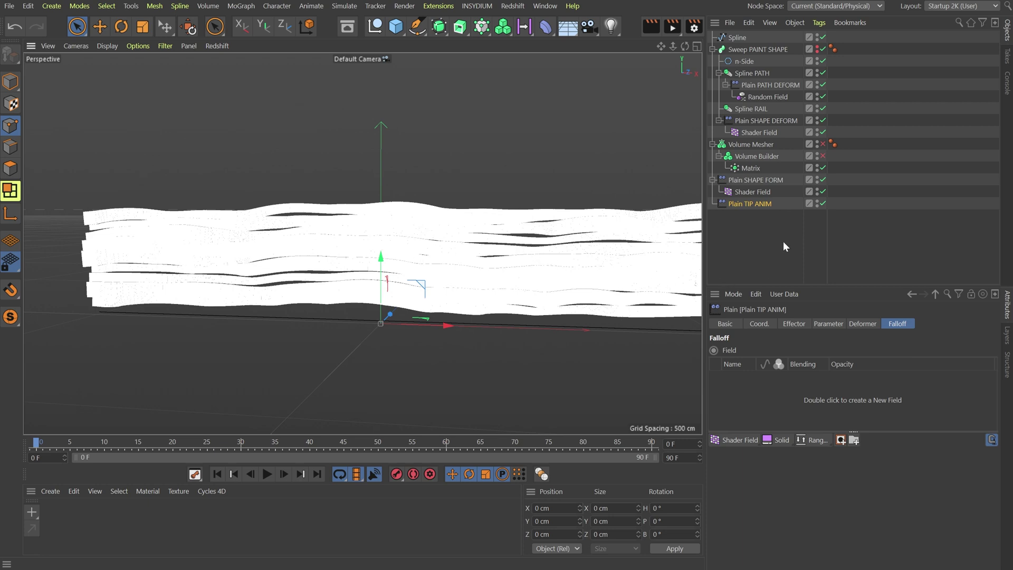
pyautogui.keyDown('alt'); pyautogui.moveTo(681, 268); pyautogui.dragTo(620, 282, button='middle'); pyautogui.keyUp('alt')
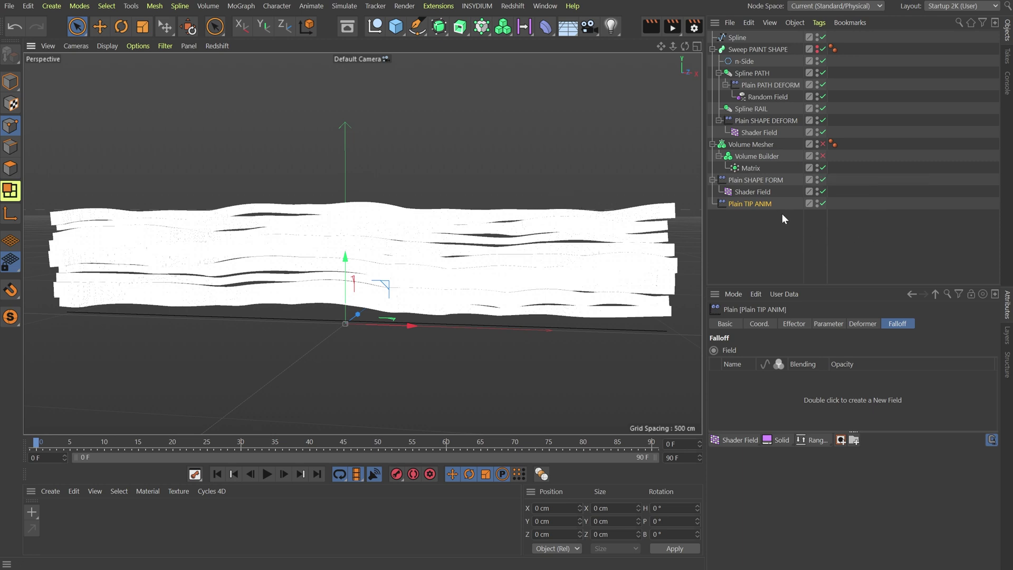
pyautogui.rightClick(749, 168)
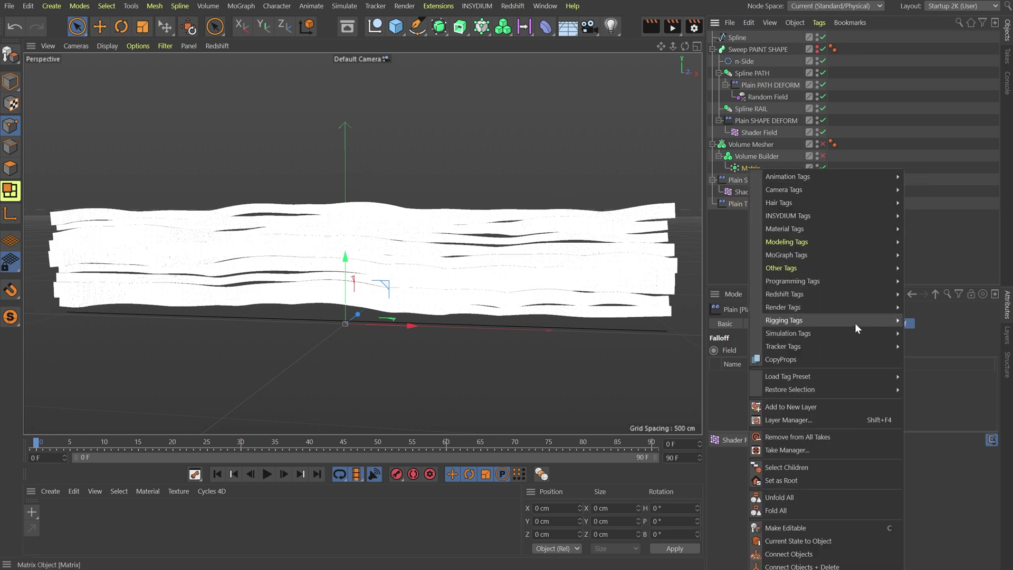
pyautogui.moveTo(802, 294)
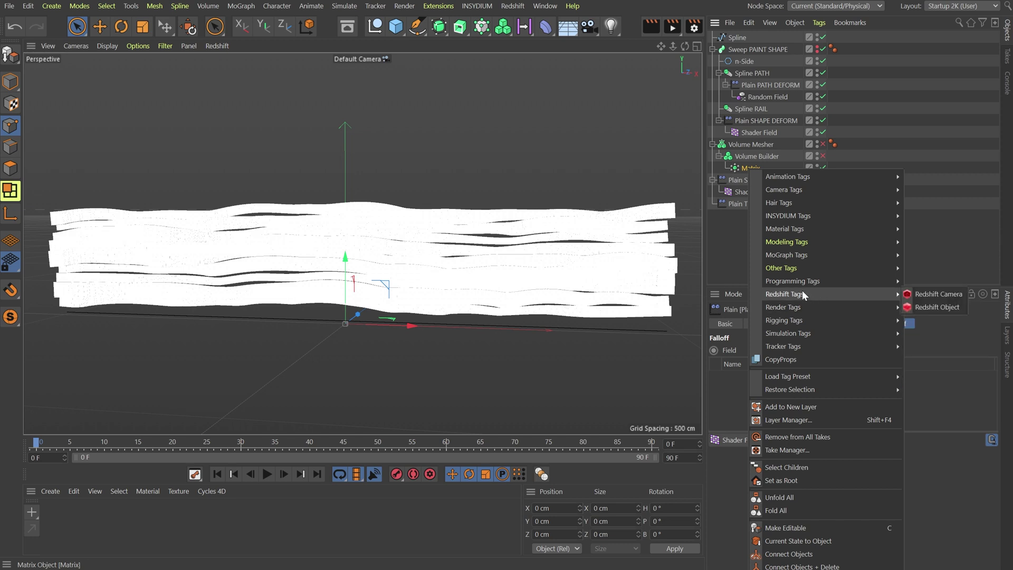
pyautogui.moveTo(803, 257)
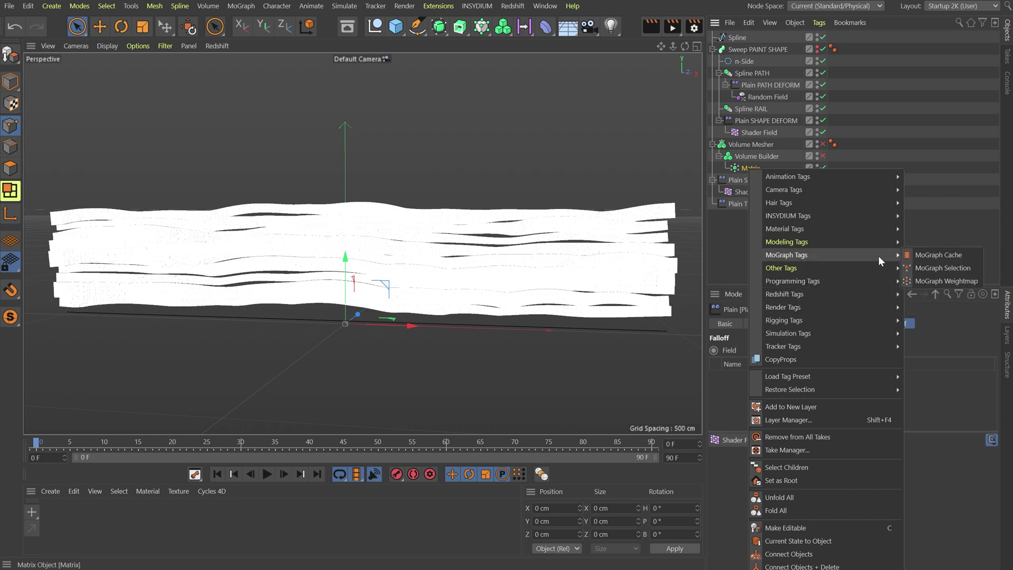
pyautogui.click(946, 281)
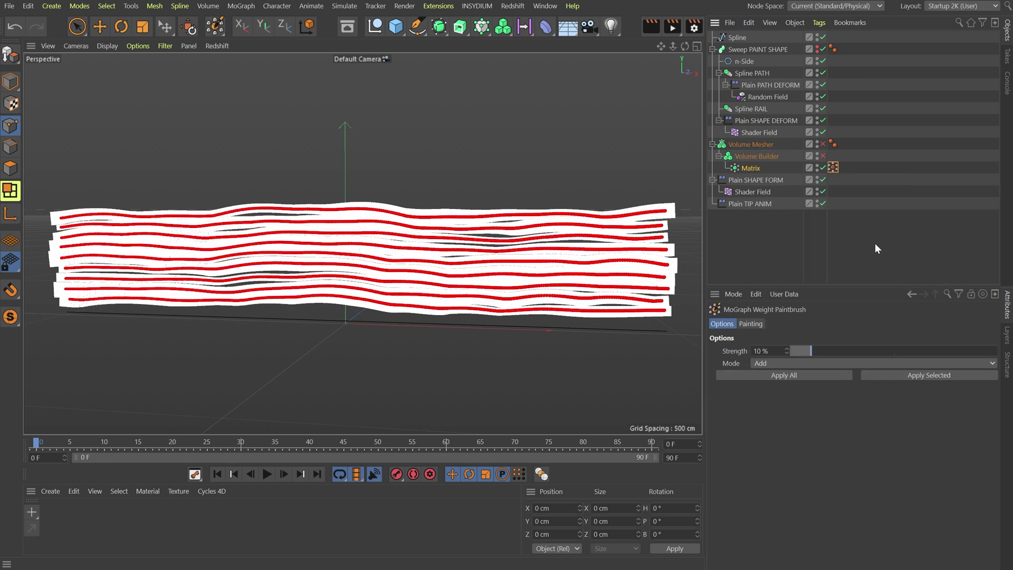
# Enable Use Fields on the MoGraph Weightmap tag and add a Formula Field to it
pyautogui.click(833, 167)
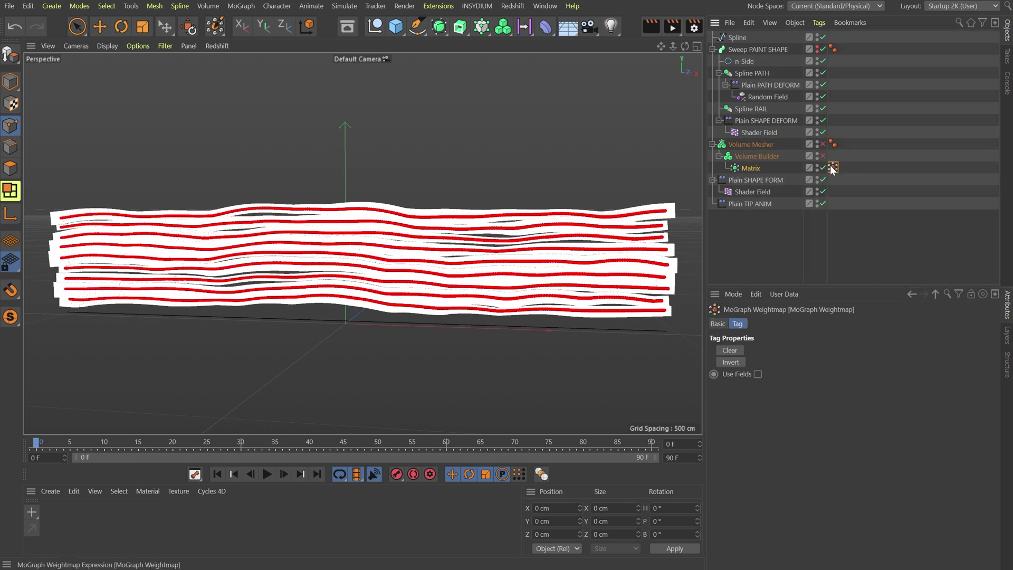
pyautogui.click(758, 374)
pyautogui.click(762, 324)
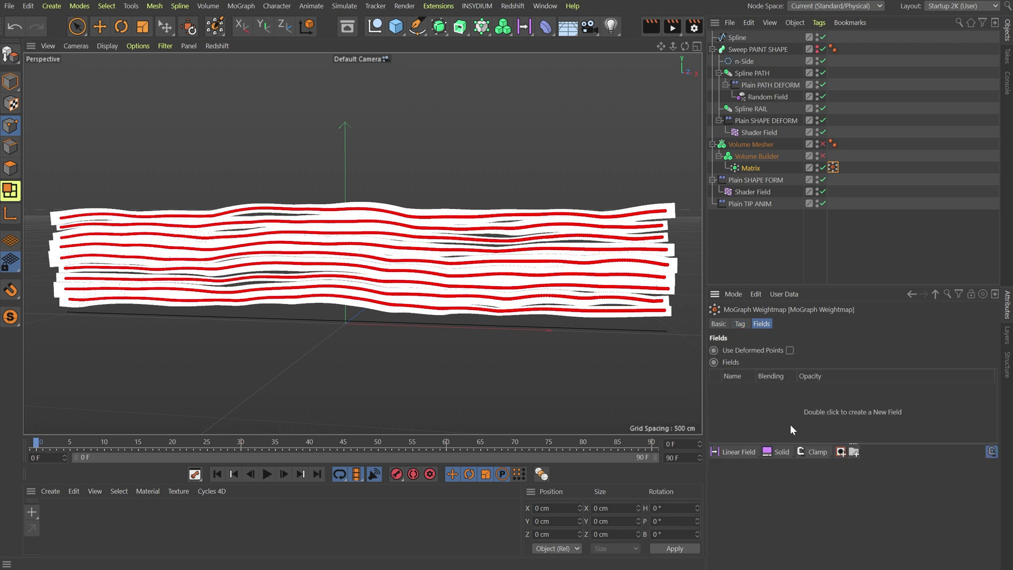
pyautogui.click(733, 449)
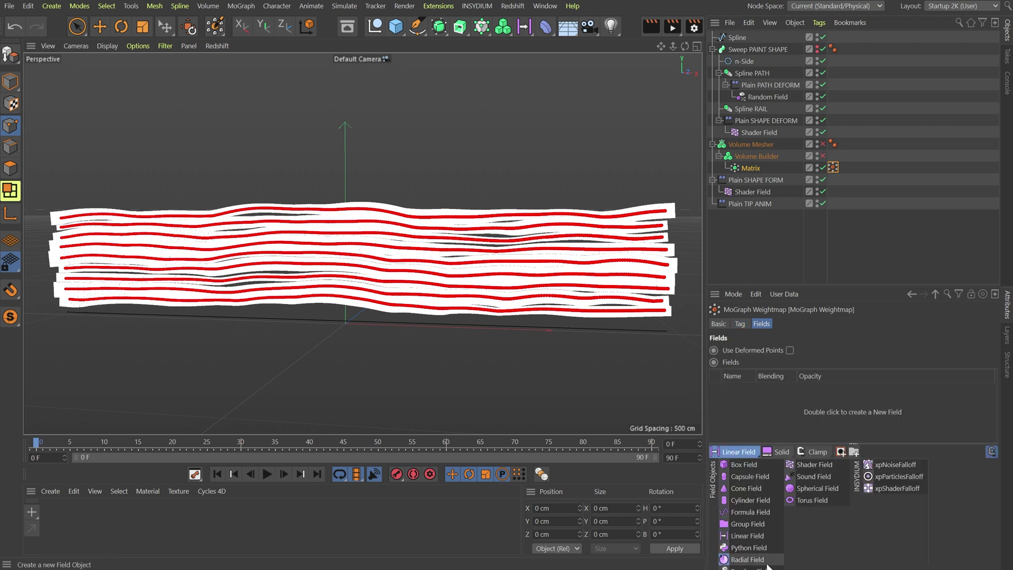
pyautogui.click(756, 514)
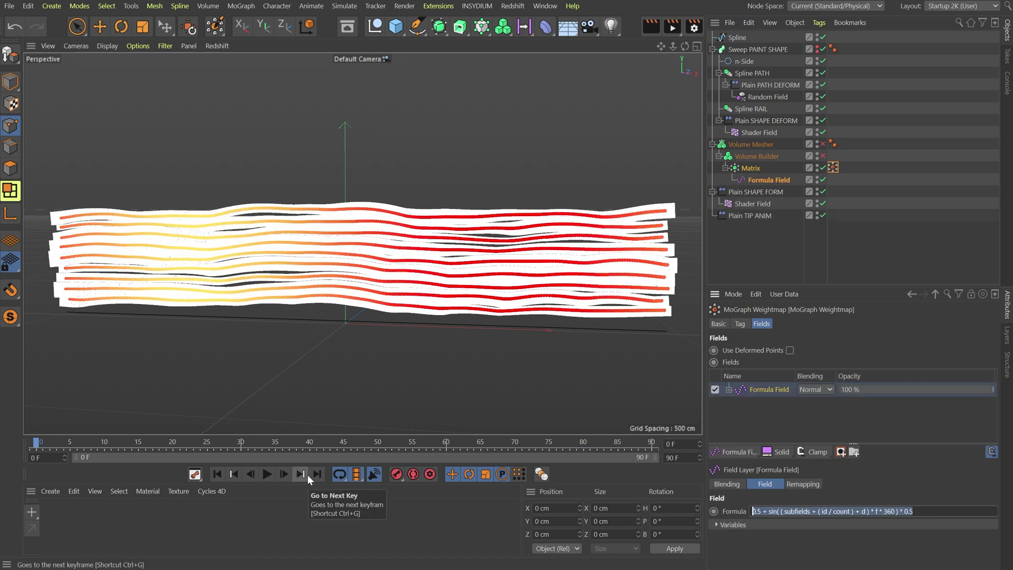
# Set the Formula Field's formula to v and add a Curve modifier layer above it in the weightmap's fields
pyautogui.write('v')
pyautogui.press('Return')
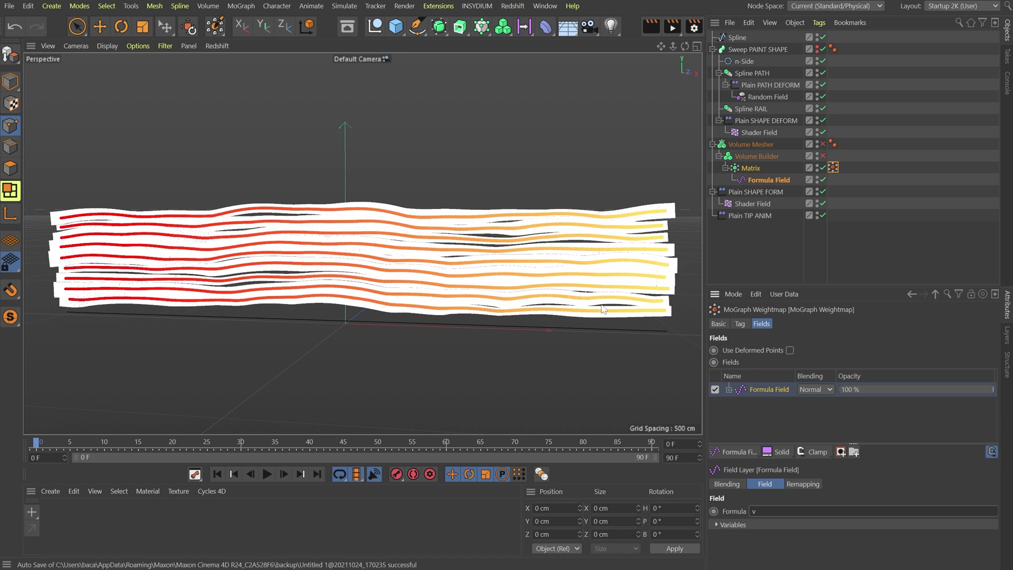
pyautogui.click(818, 451)
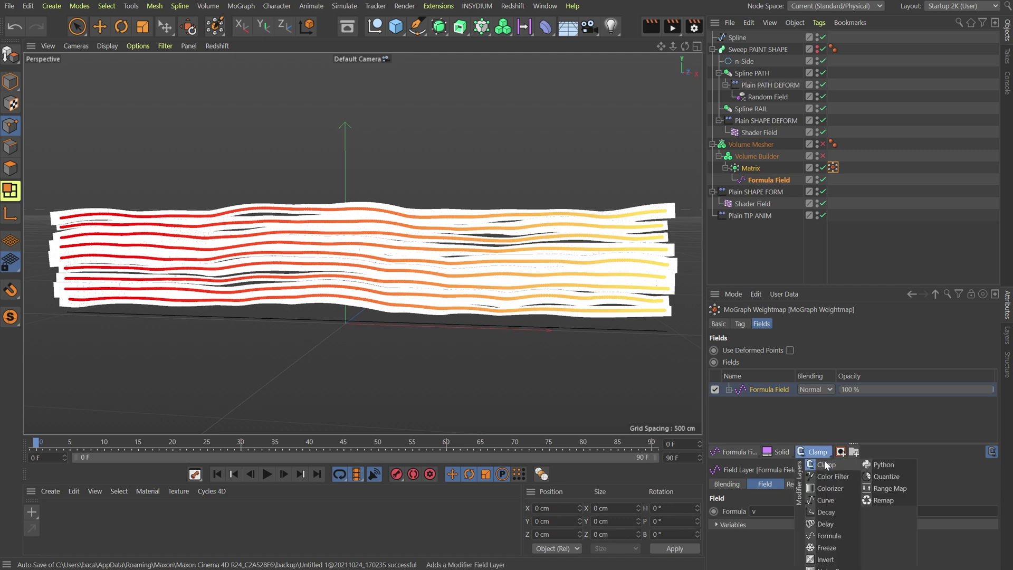
pyautogui.click(826, 500)
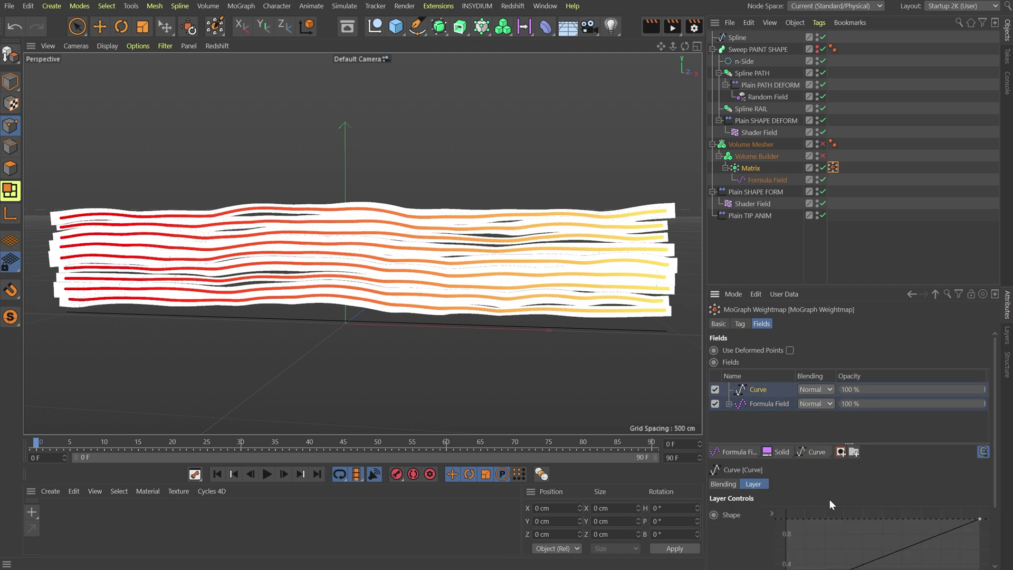
# Make the Curve layer's shape linear and move its start point along the base to about 0.8
pyautogui.scroll(-3, 744, 428)
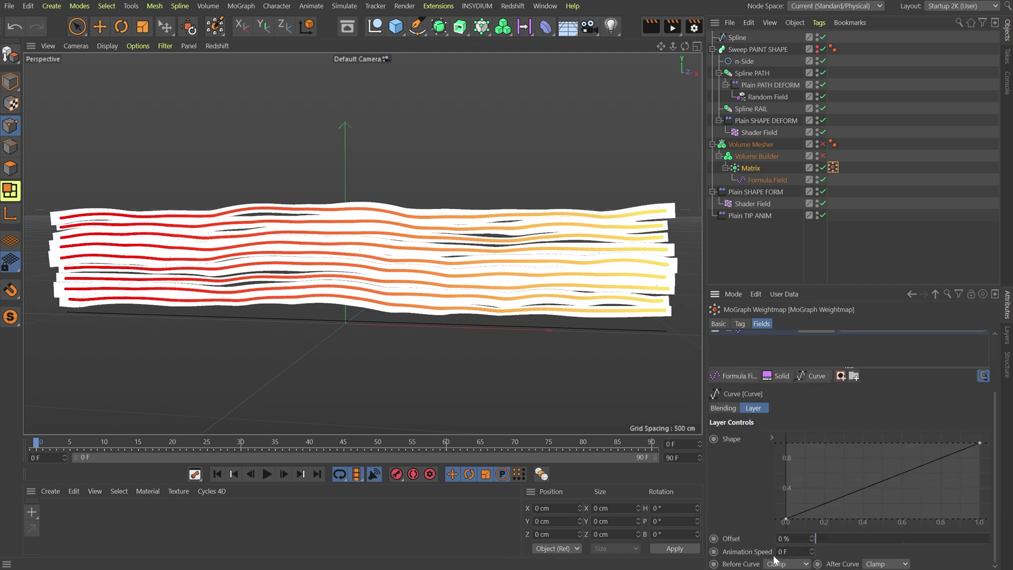
pyautogui.moveTo(786, 519)
pyautogui.mouseDown()
pyautogui.moveTo(927, 520)
pyautogui.moveTo(918, 520)
pyautogui.mouseUp()
pyautogui.rightClick(898, 484)
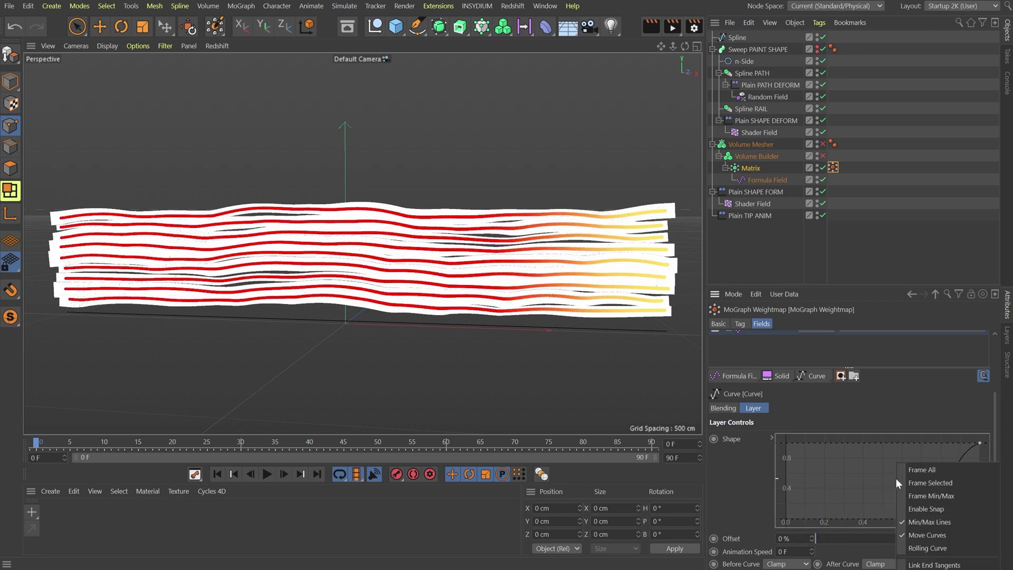
pyautogui.click(921, 569)
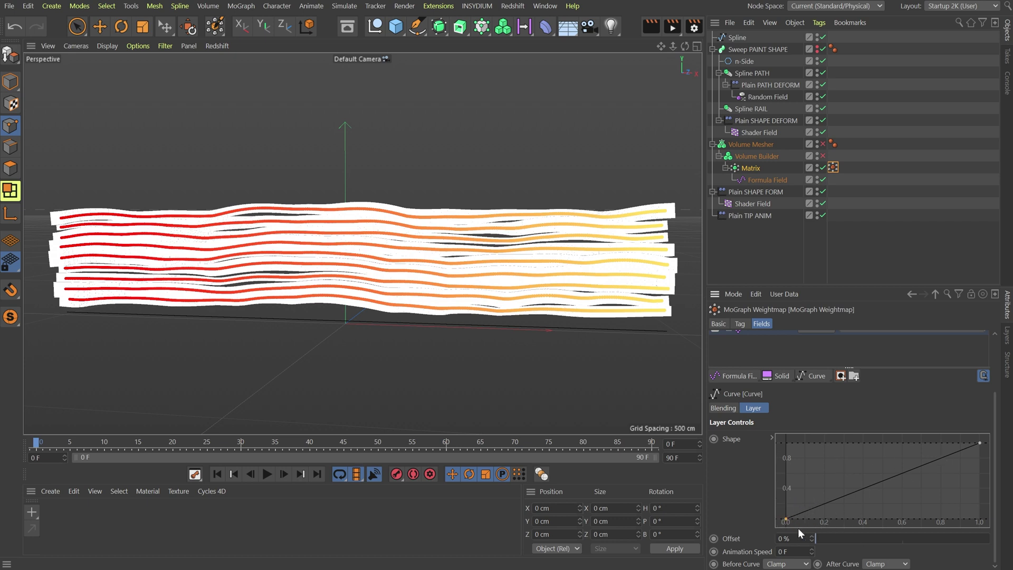
pyautogui.moveTo(786, 520); pyautogui.dragTo(939, 546)
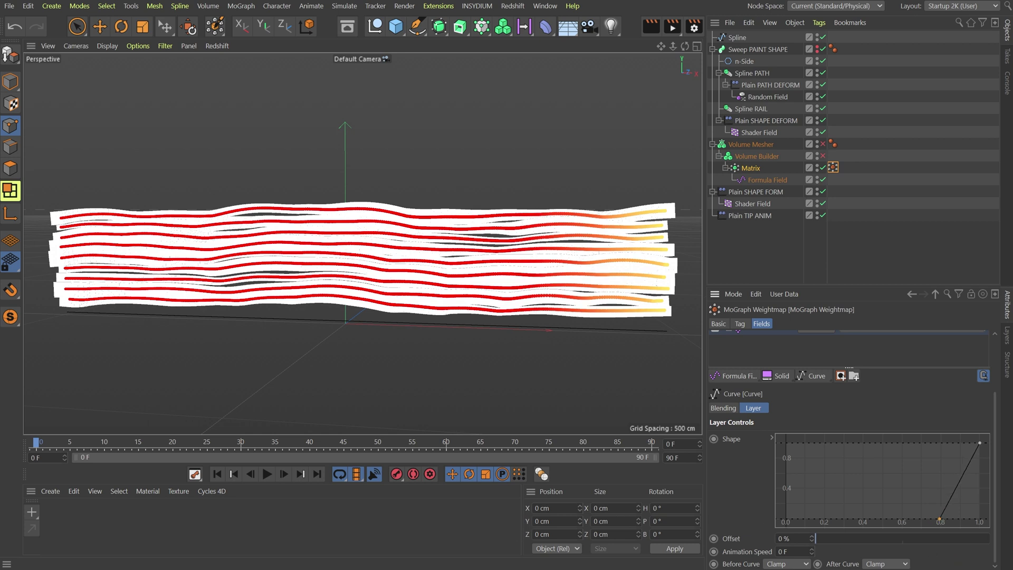
# Set the project's maximum time to 300 frames
pyautogui.hotkey('ctrl', 'd')
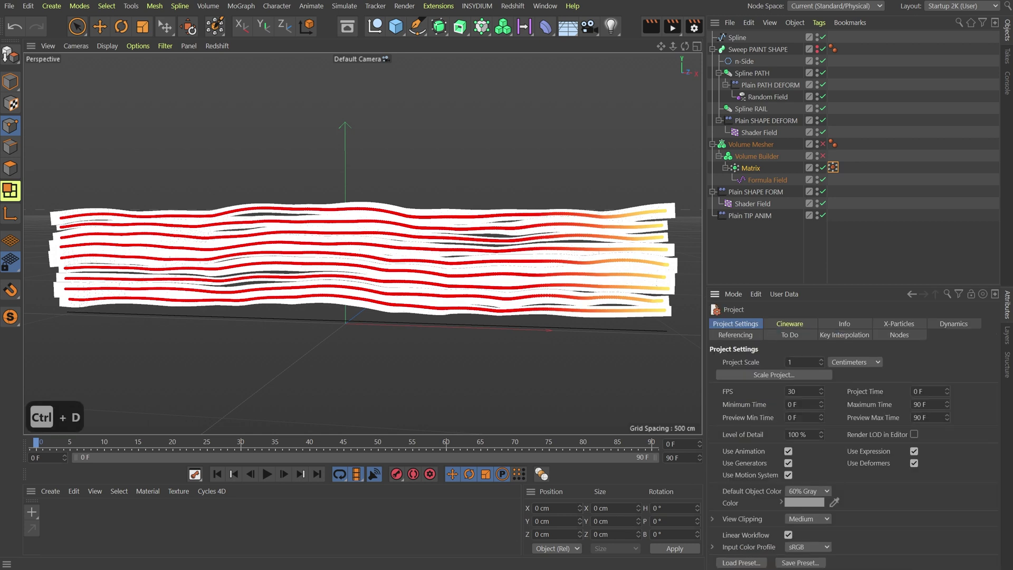
pyautogui.moveTo(929, 404); pyautogui.dragTo(673, 405)
pyautogui.write('300')
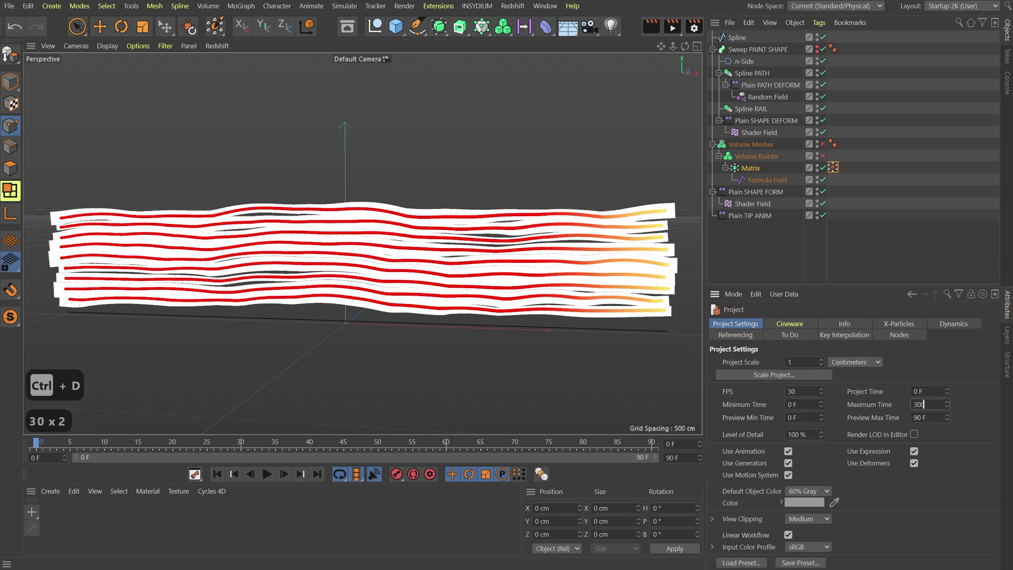
pyautogui.press('Return')
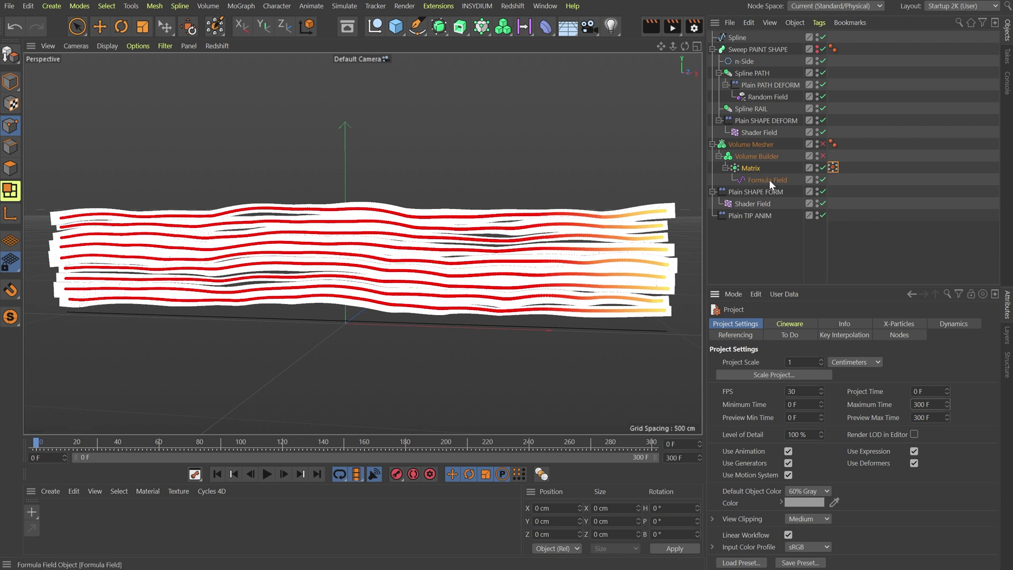
# Set the Offset of the weightmap's Curve layer to 100% and keyframe it at frame 0
pyautogui.click(832, 167)
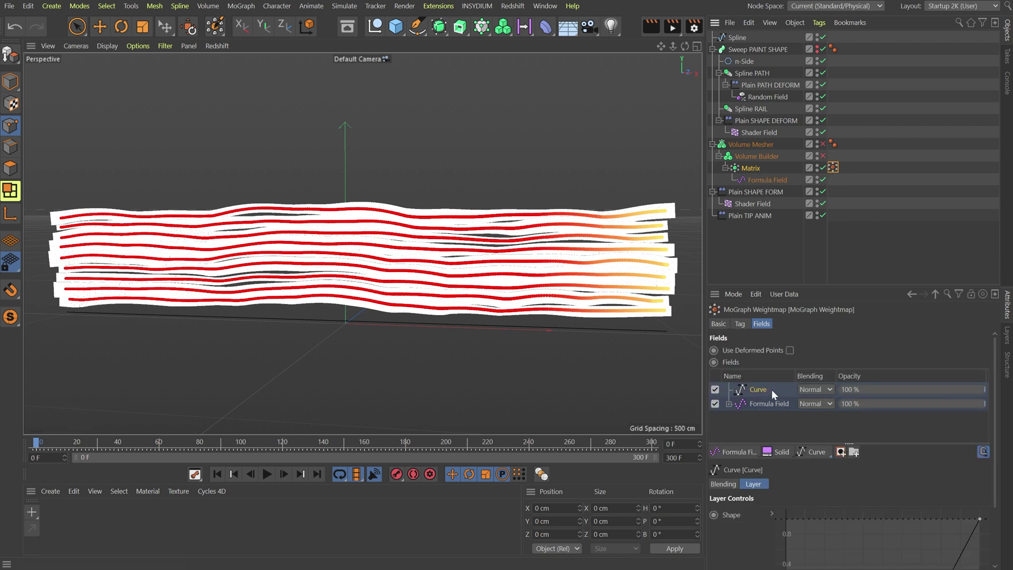
pyautogui.scroll(-3, 776, 407)
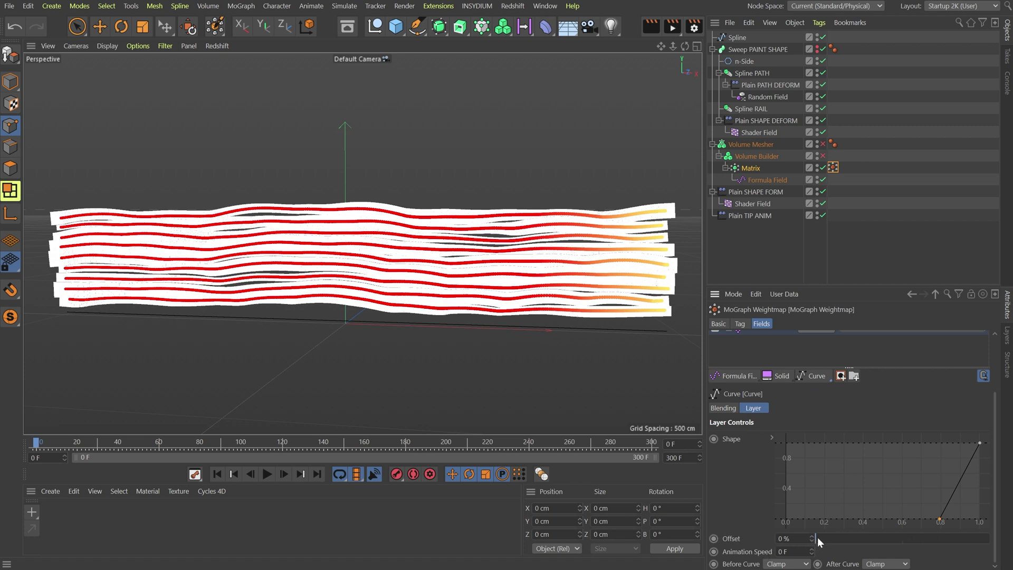
pyautogui.moveTo(815, 540)
pyautogui.mouseDown()
pyautogui.moveTo(803, 539)
pyautogui.moveTo(1005, 551)
pyautogui.mouseUp()
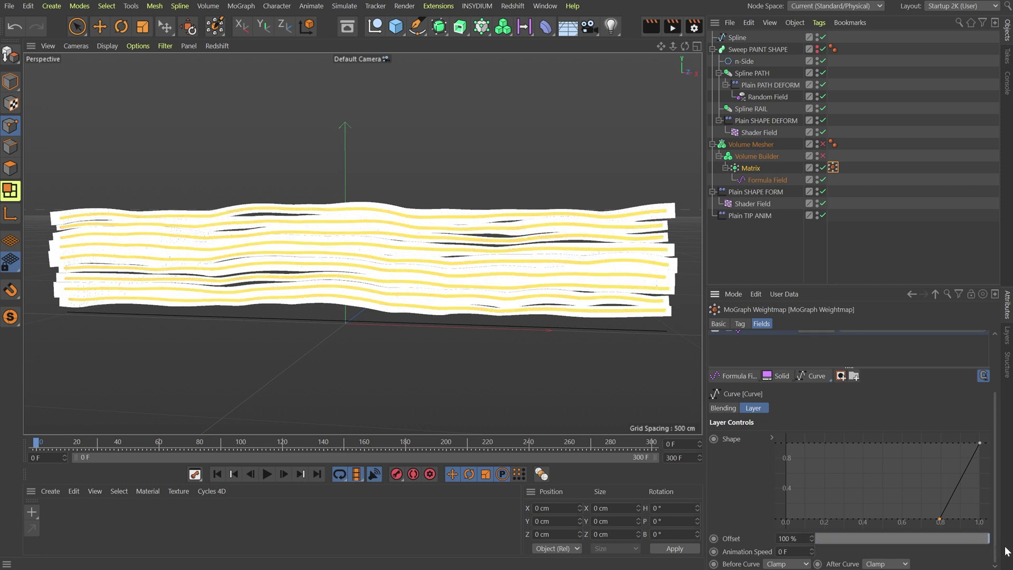
pyautogui.click(715, 538)
# Set the Curve layer's Offset to -22% at frame 300, keyframe it and scrub the timeline to check the animation
pyautogui.click(653, 442)
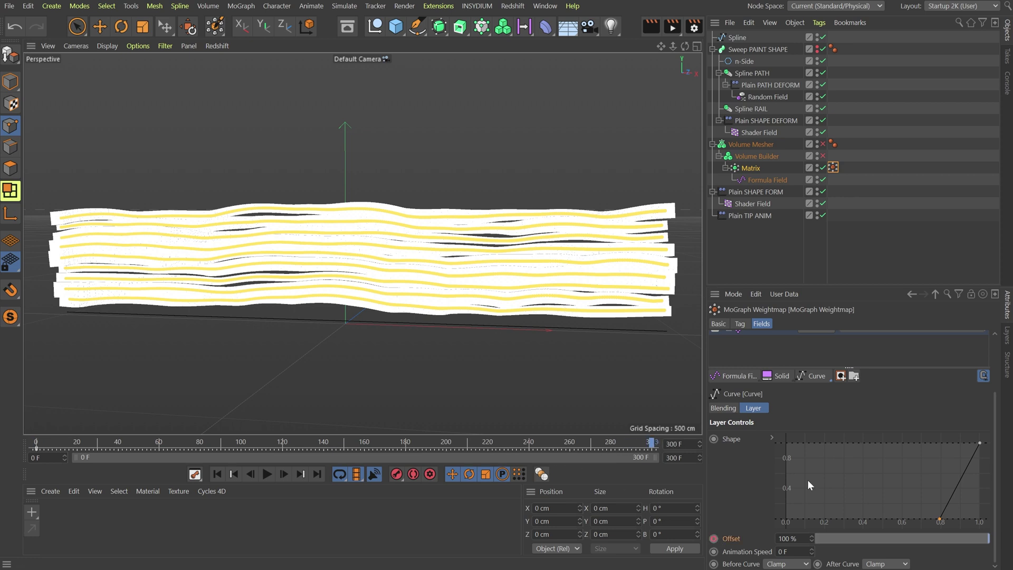
pyautogui.moveTo(931, 533)
pyautogui.mouseDown()
pyautogui.moveTo(759, 528)
pyautogui.moveTo(812, 547)
pyautogui.mouseUp()
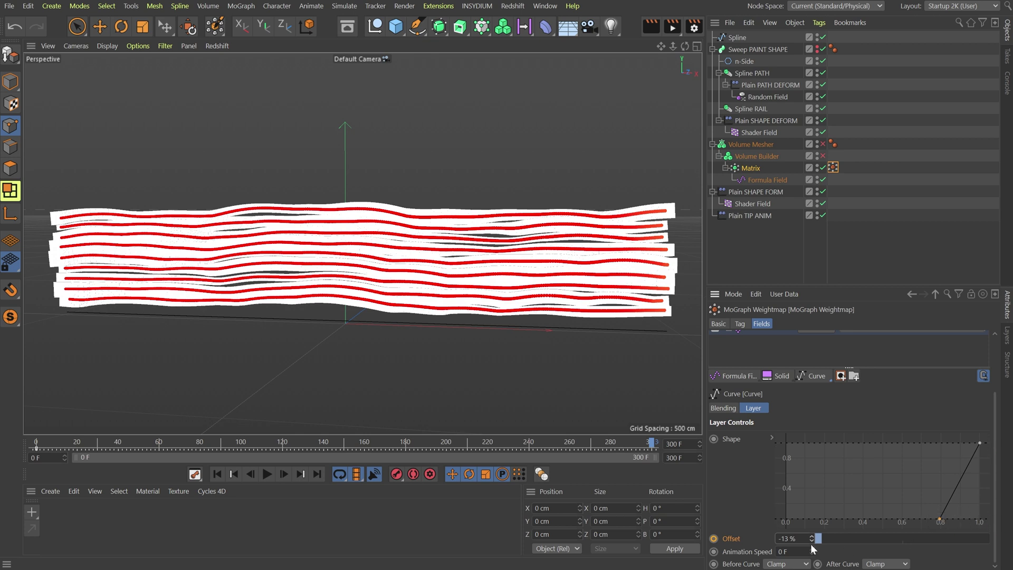
pyautogui.moveTo(811, 542); pyautogui.dragTo(813, 546)
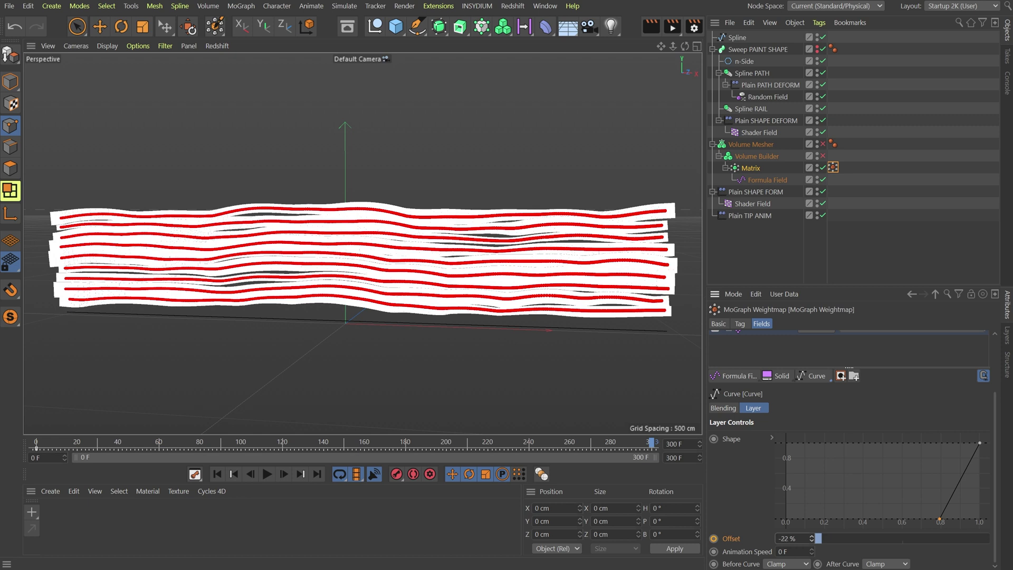
pyautogui.click(714, 538)
pyautogui.moveTo(636, 446)
pyautogui.mouseDown()
pyautogui.moveTo(38, 443)
pyautogui.moveTo(442, 447)
pyautogui.moveTo(284, 445)
pyautogui.mouseUp()
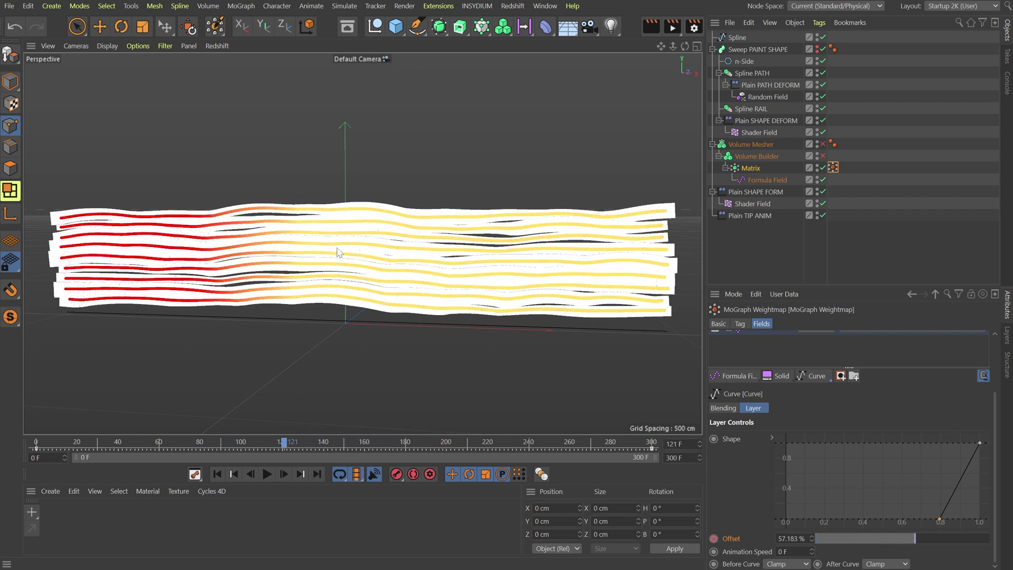
# Add a Shader Field to the weightmap with Subtract blending and place it between the Curve and Formula Field layers
pyautogui.scroll(3, 751, 485)
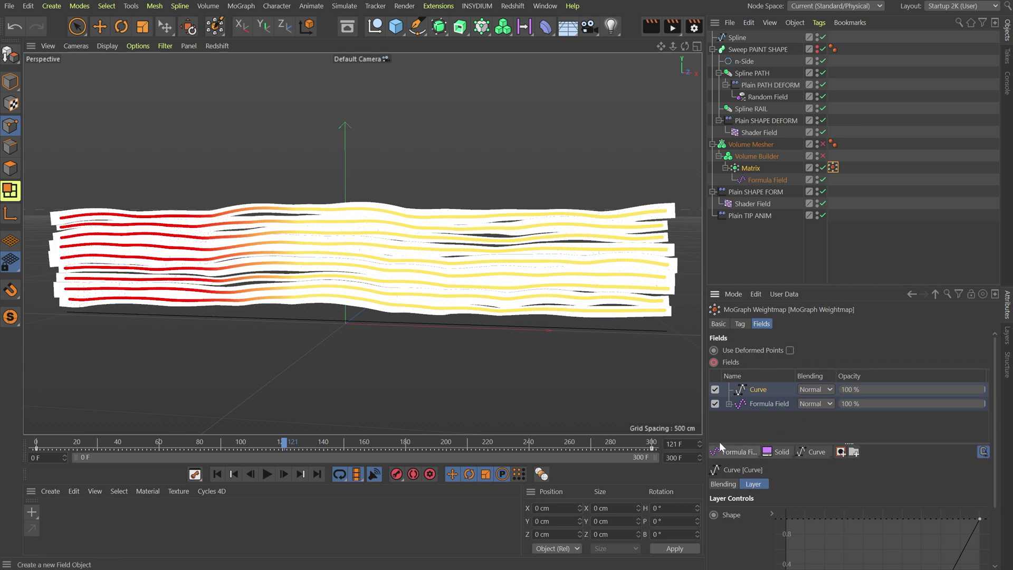
pyautogui.click(741, 450)
pyautogui.click(781, 453)
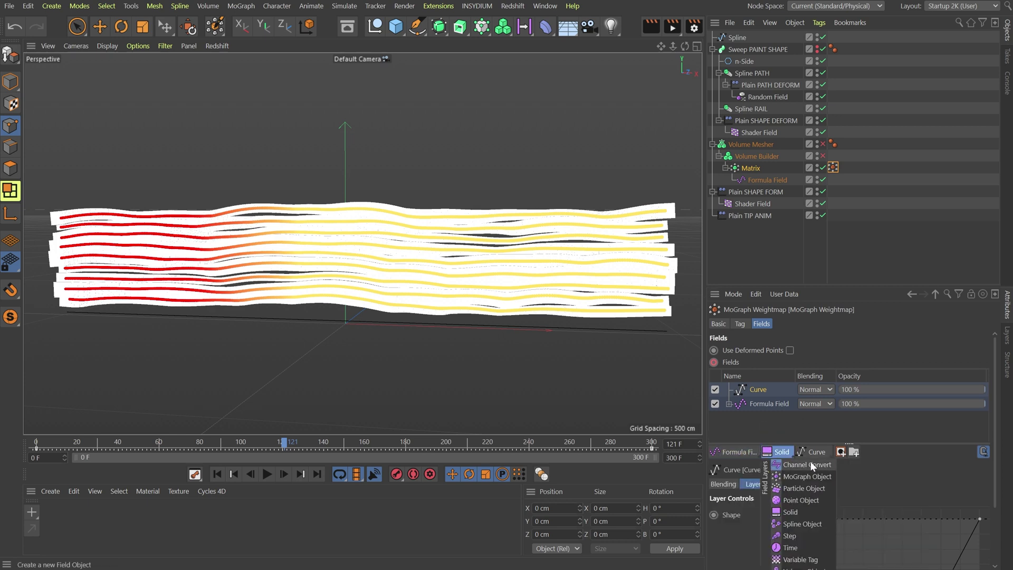
pyautogui.click(752, 450)
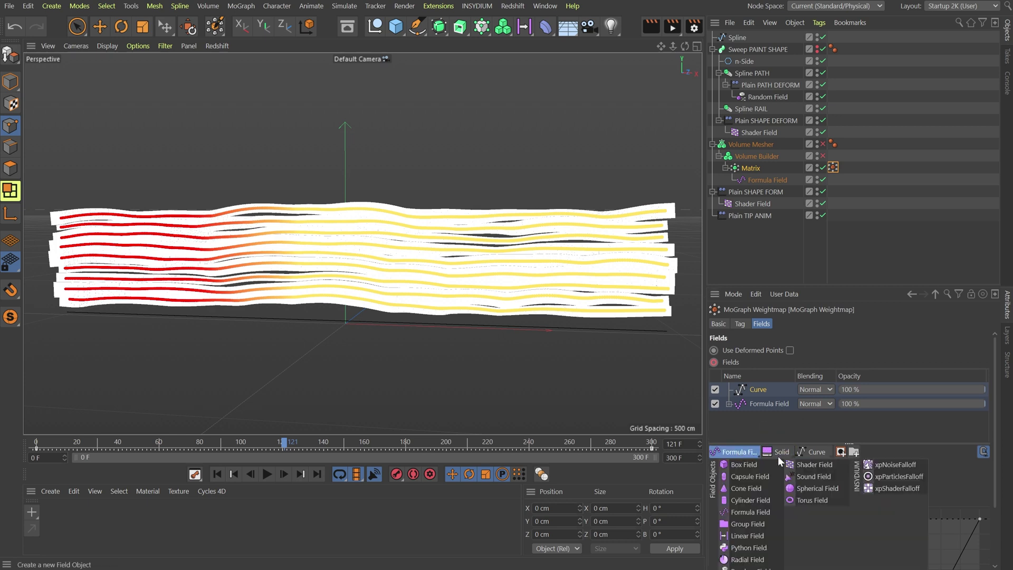
pyautogui.click(809, 463)
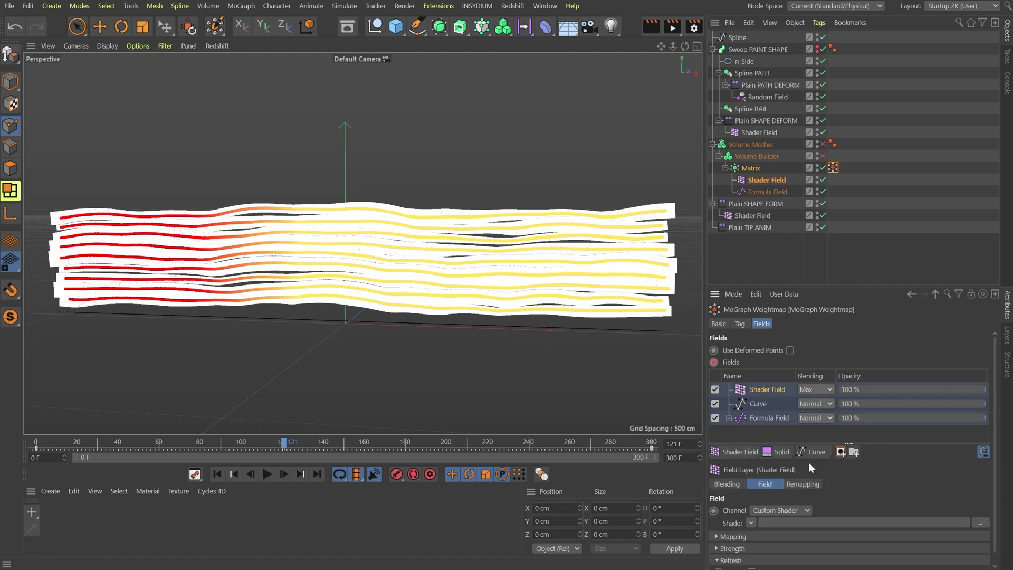
pyautogui.click(818, 389)
pyautogui.click(815, 435)
pyautogui.moveTo(768, 388); pyautogui.dragTo(762, 407)
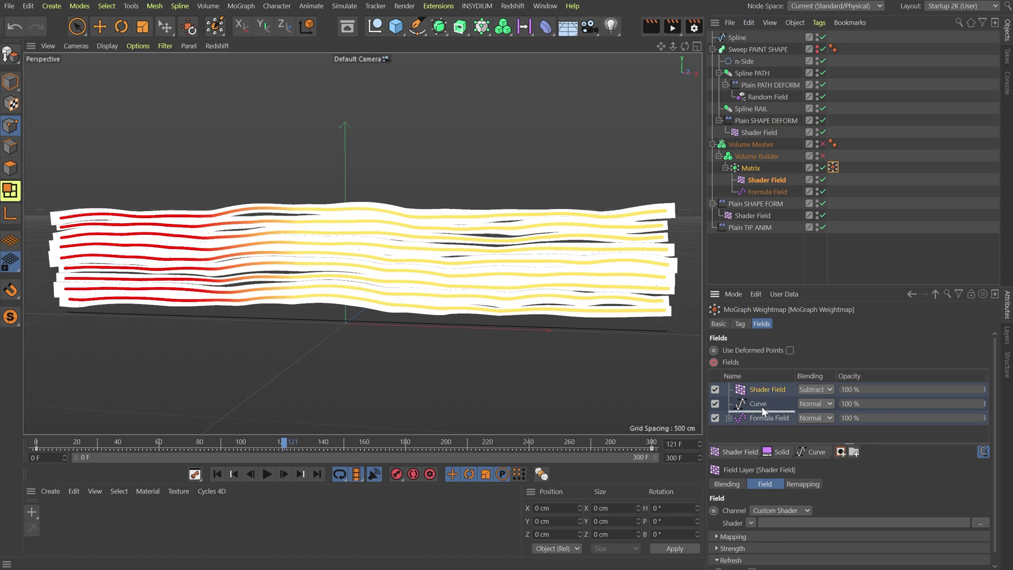
# Load a Noise shader into the new Shader Field and set its space to UV (2D)
pyautogui.click(750, 522)
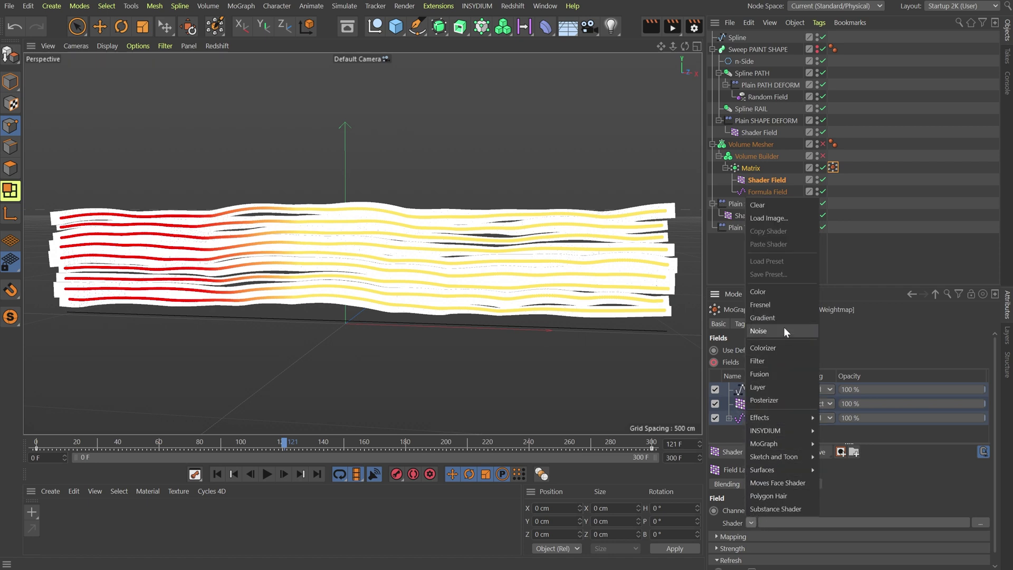
pyautogui.click(783, 330)
pyautogui.click(766, 537)
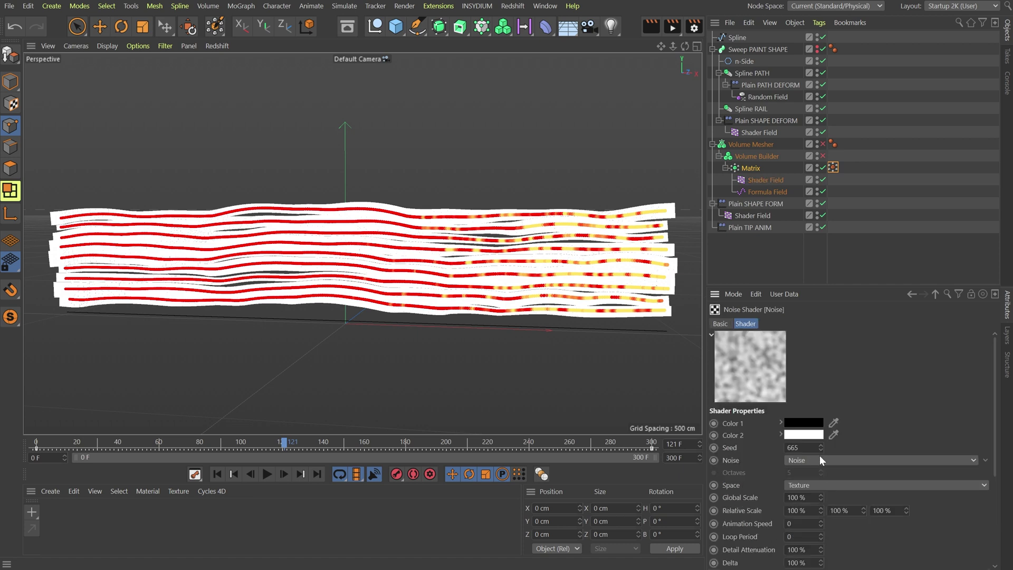
pyautogui.click(804, 461)
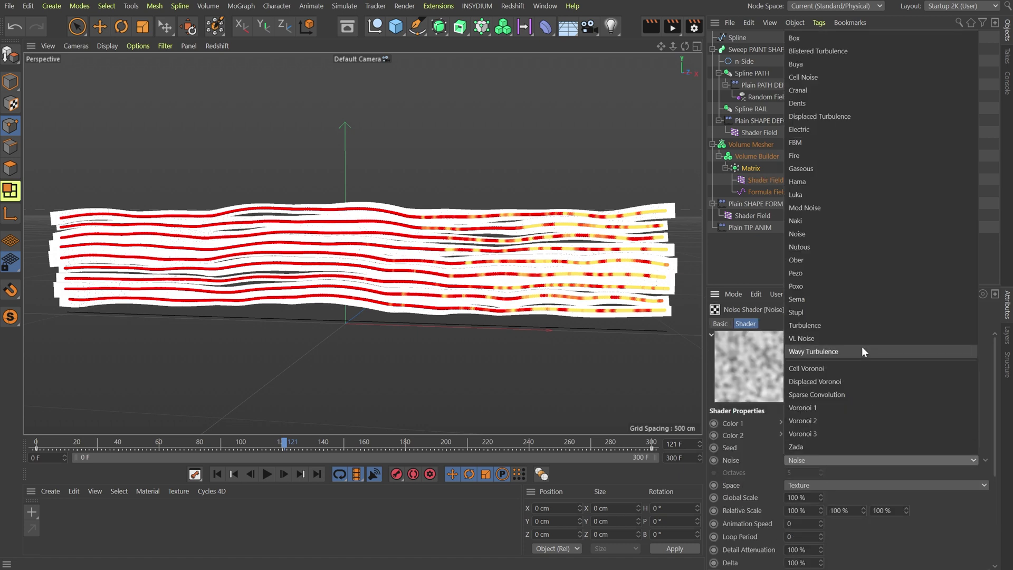
pyautogui.click(803, 462)
pyautogui.click(805, 485)
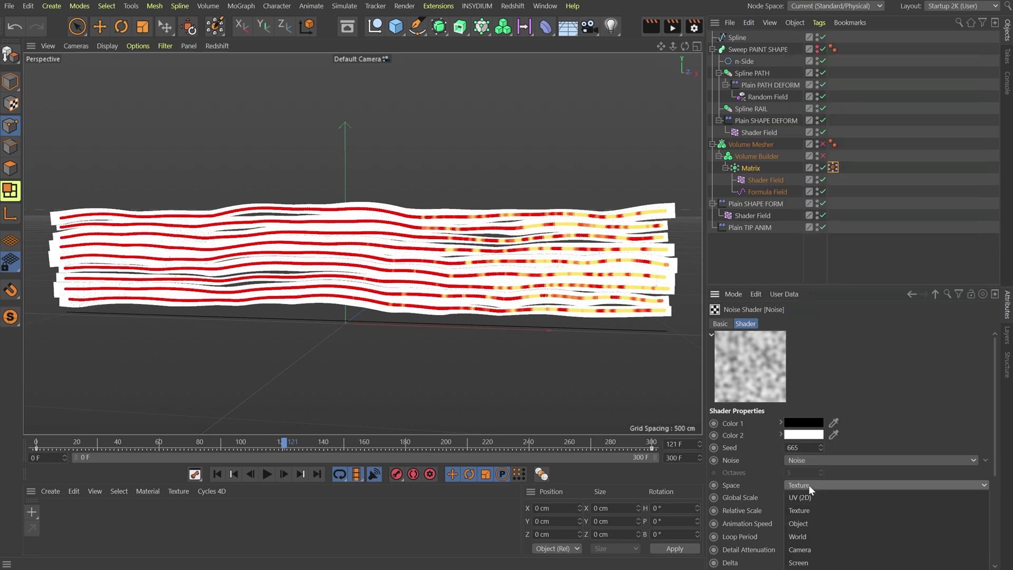
pyautogui.click(813, 496)
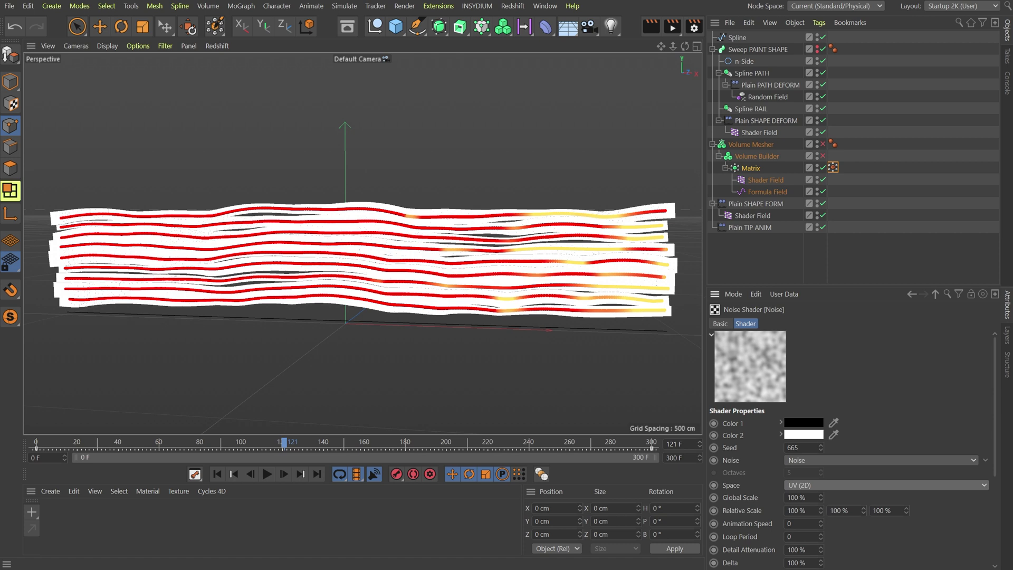
# Set the second relative scale value of the noise to 2000% and return the timeline to frame 0
pyautogui.click(831, 510)
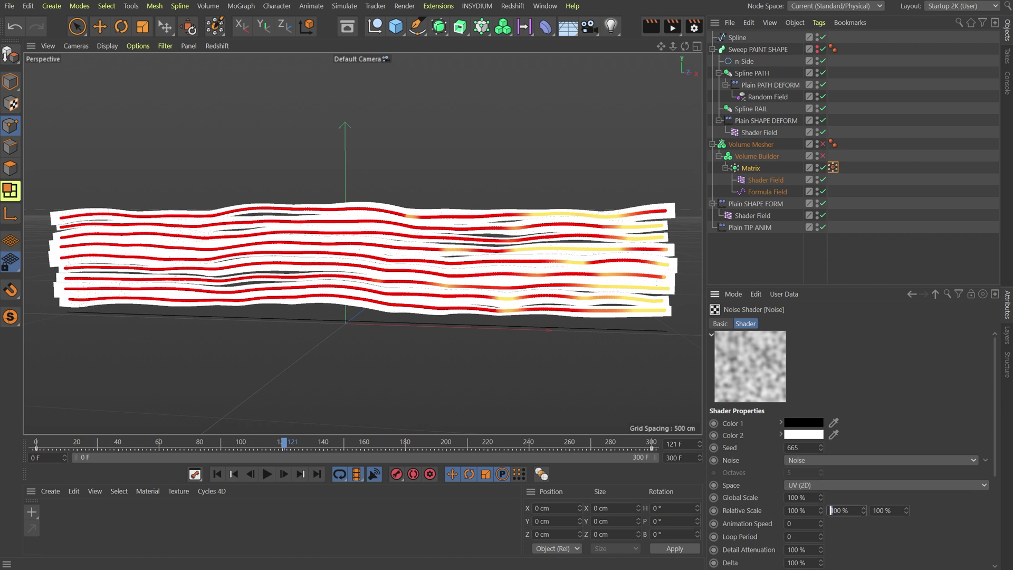
pyautogui.write('2000')
pyautogui.press('Return')
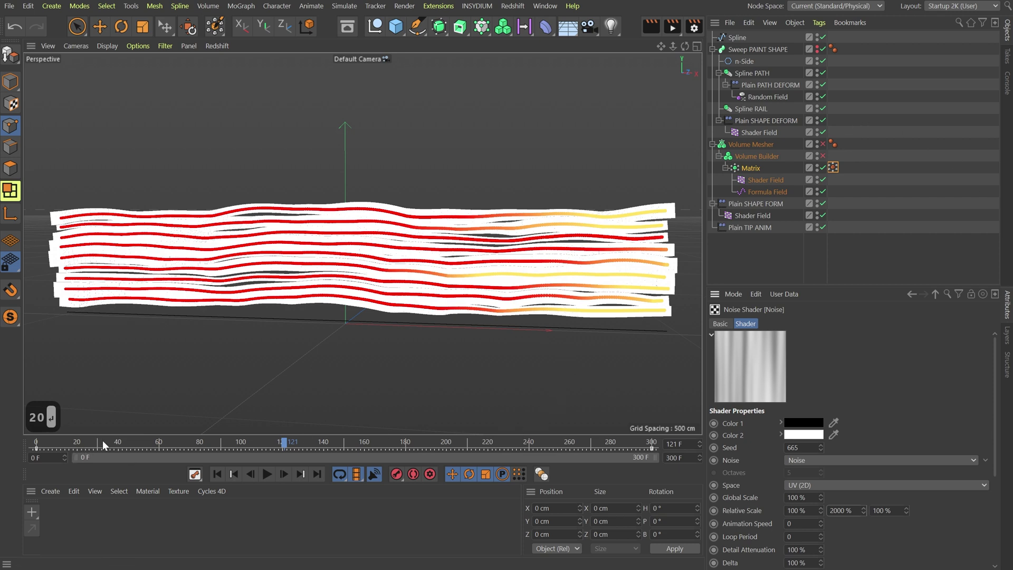
pyautogui.moveTo(102, 440); pyautogui.dragTo(36, 444)
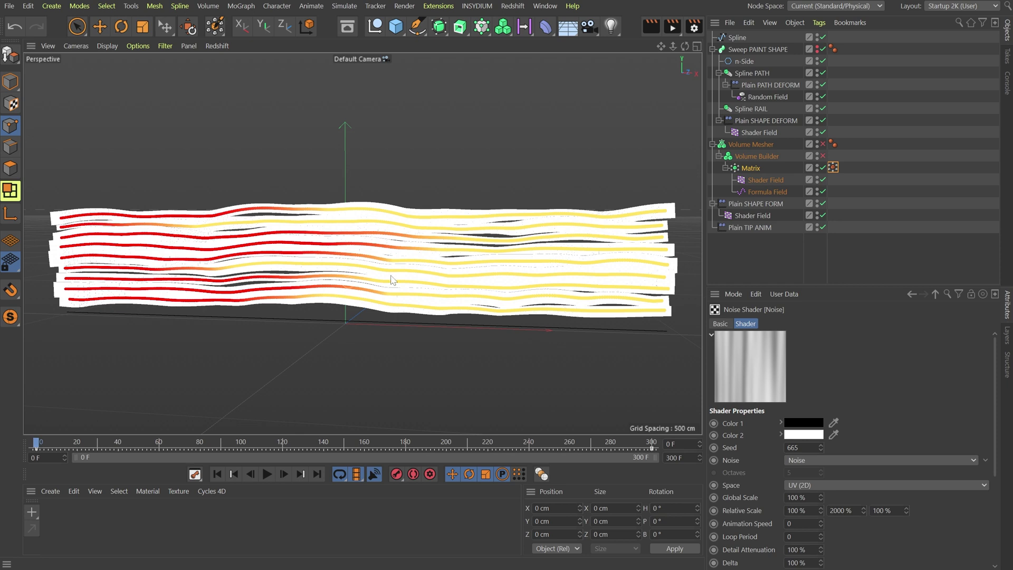
# Reduce the weightmap's Shader Field opacity to about 5% and scrub between frames 0 and 300 to check the weight animation
pyautogui.click(833, 167)
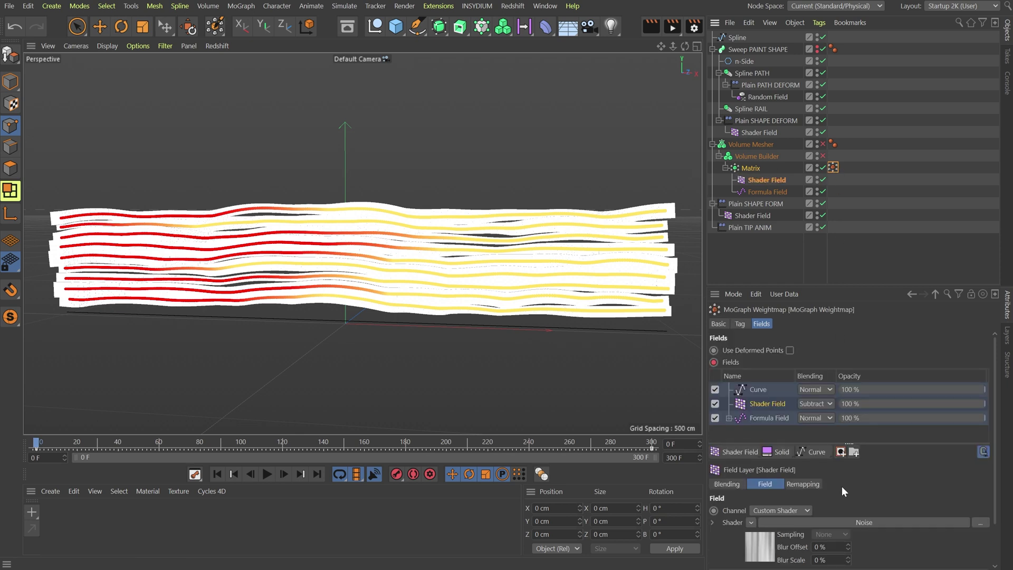
pyautogui.moveTo(975, 402); pyautogui.dragTo(846, 403)
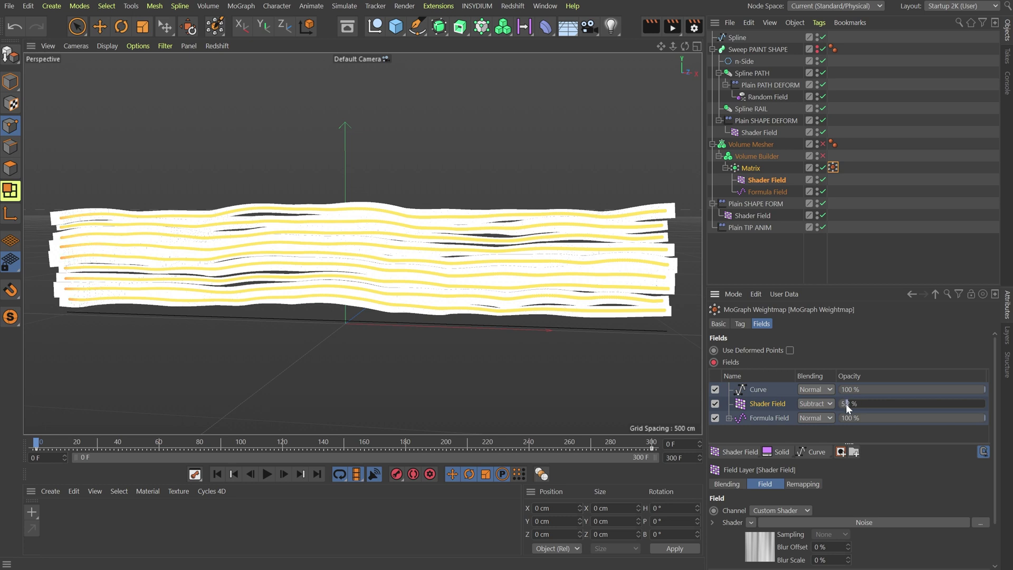
pyautogui.moveTo(60, 442)
pyautogui.mouseDown()
pyautogui.moveTo(343, 441)
pyautogui.moveTo(321, 441)
pyautogui.mouseUp()
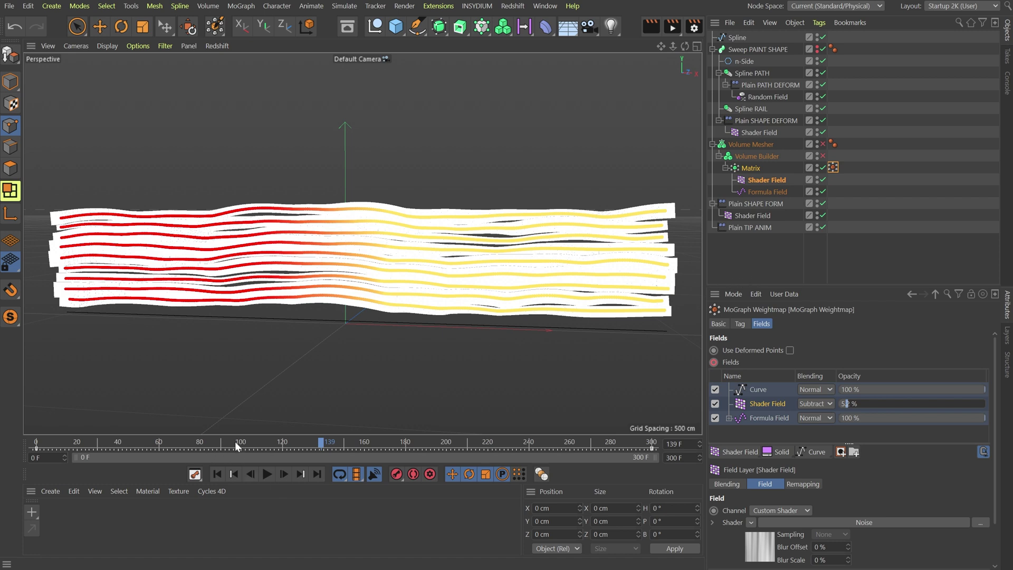
pyautogui.moveTo(236, 441); pyautogui.dragTo(12, 426)
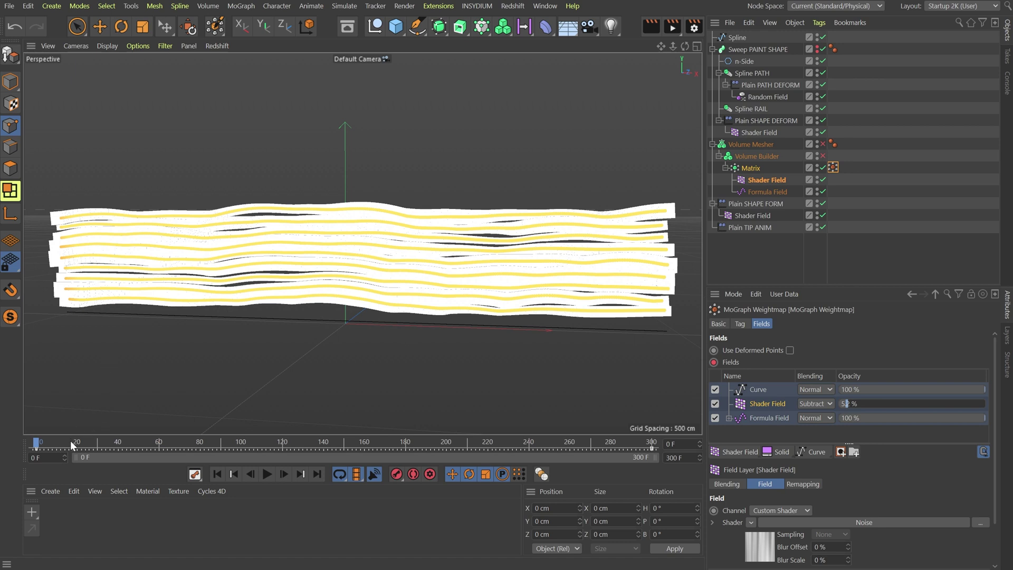
pyautogui.moveTo(49, 445); pyautogui.dragTo(703, 459)
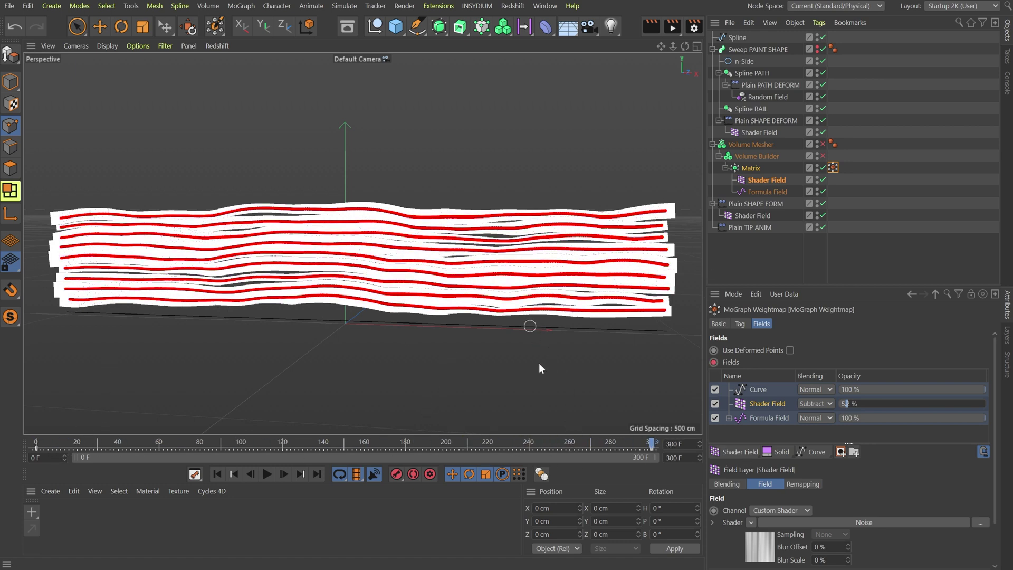
# Scrub between frames 0 and 300, and group the weightmap's Curve, Shader Field and Formula Field layers into one Group Field
pyautogui.moveTo(449, 445); pyautogui.dragTo(36, 444)
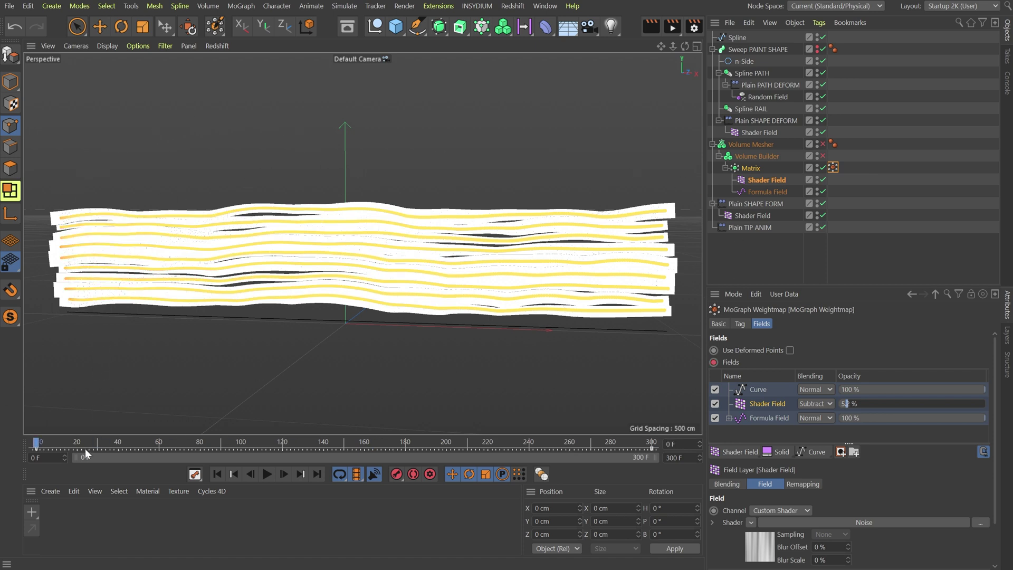
pyautogui.moveTo(64, 442); pyautogui.dragTo(698, 455)
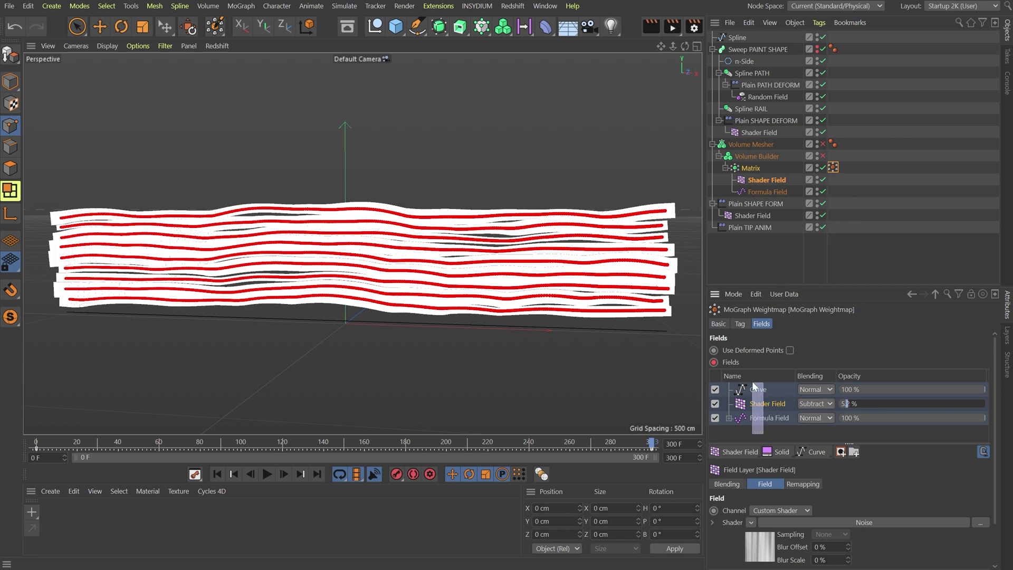
pyautogui.hotkey('ctrl', 'a')
pyautogui.rightClick(761, 392)
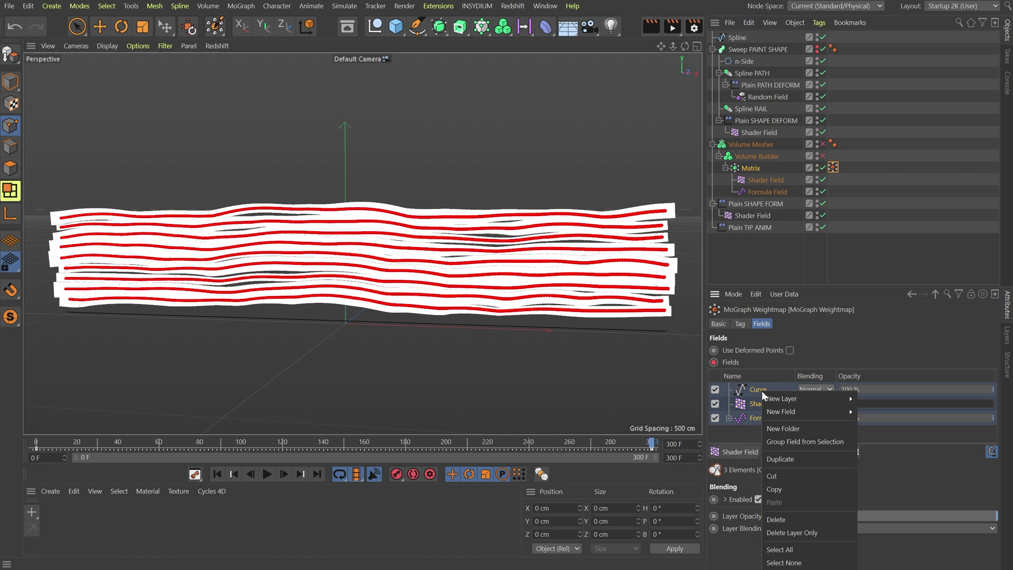
pyautogui.click(792, 442)
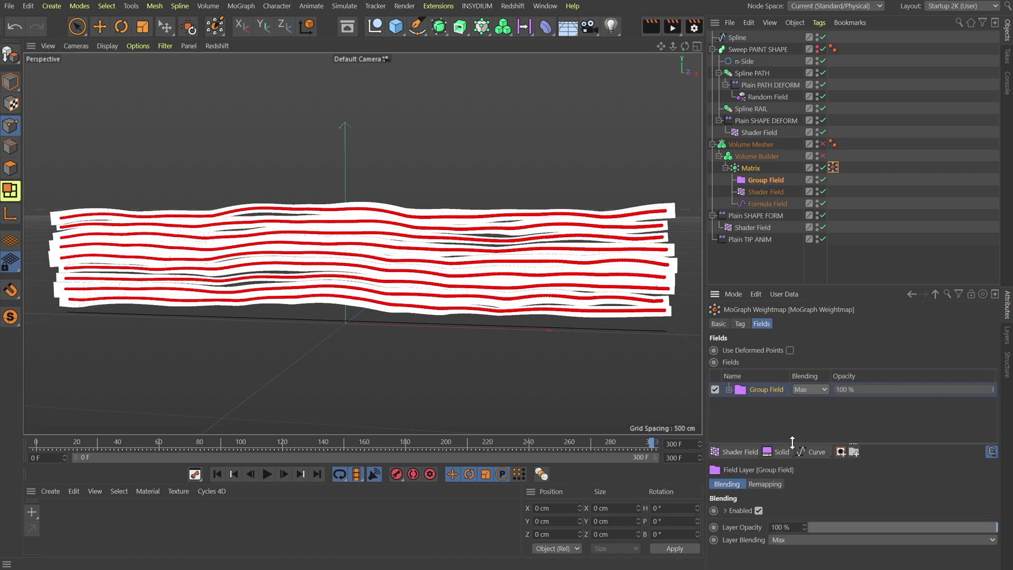
# Move the Group Field out of the Matrix to the top level of the hierarchy and rename it Group Field DRIVER
pyautogui.moveTo(781, 193); pyautogui.dragTo(752, 187)
pyautogui.click(764, 183)
pyautogui.click(733, 180)
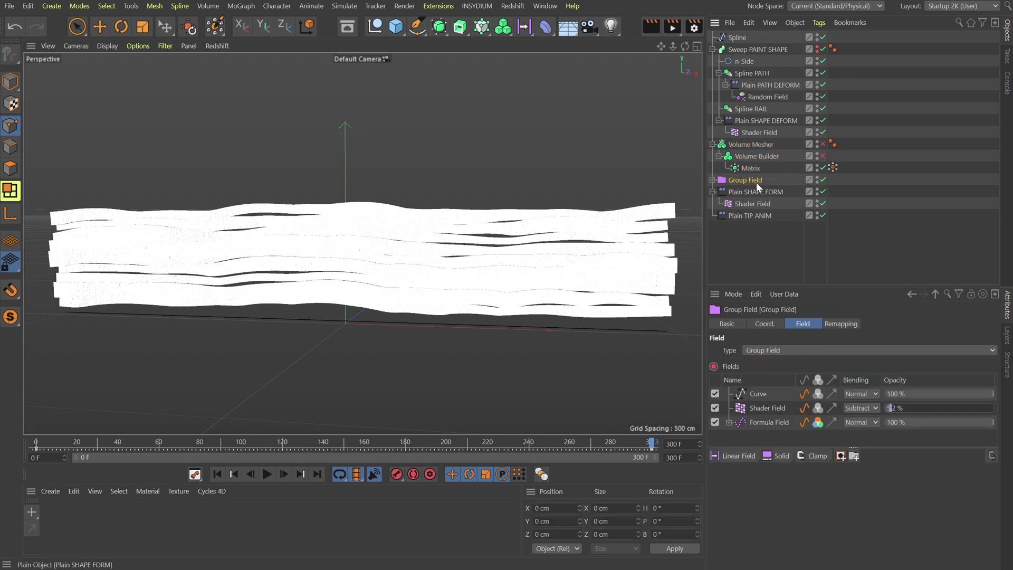
pyautogui.doubleClick(757, 180)
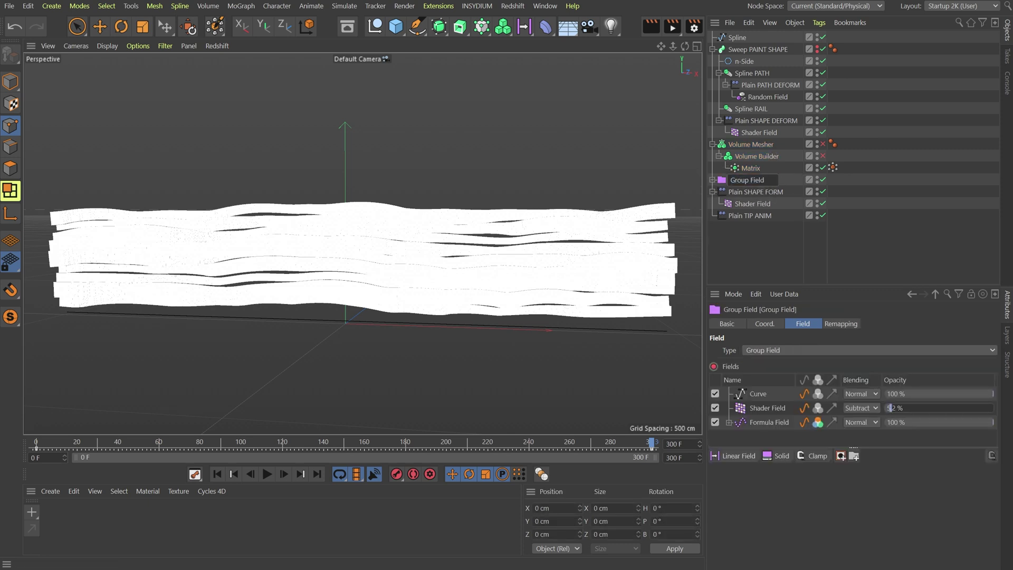
pyautogui.write('DRIVER')
pyautogui.press('Return')
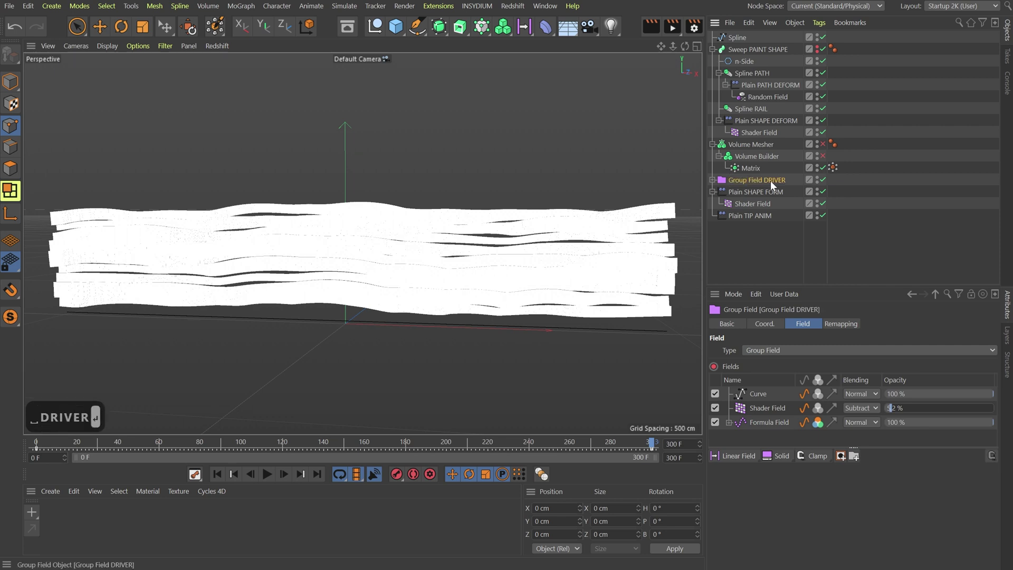
# Use Group Field DRIVER as the falloff field of Plain TIP ANIM and set the effector's color mode to Off
pyautogui.click(760, 216)
pyautogui.moveTo(783, 182); pyautogui.dragTo(755, 388)
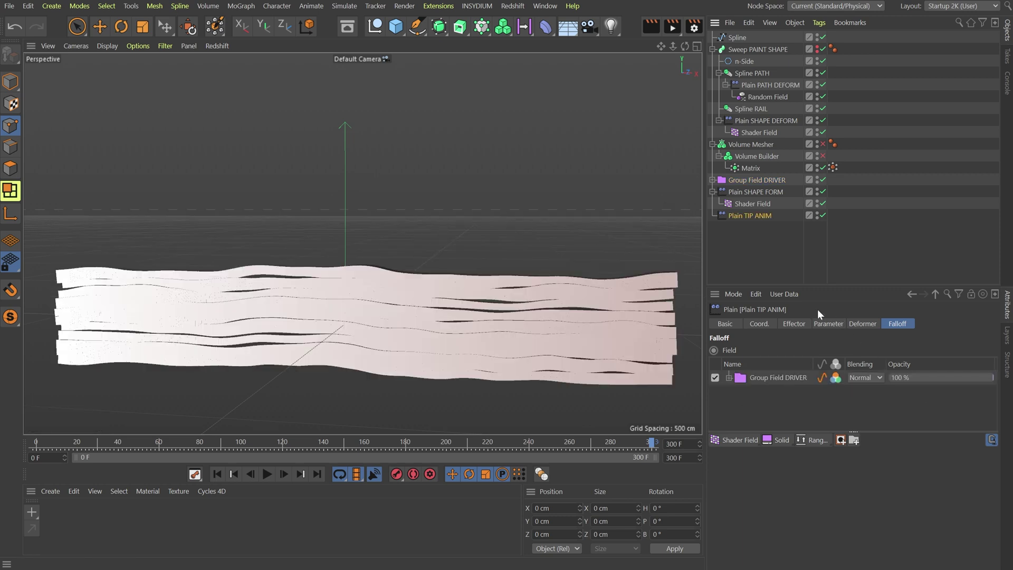
pyautogui.click(816, 324)
pyautogui.click(787, 437)
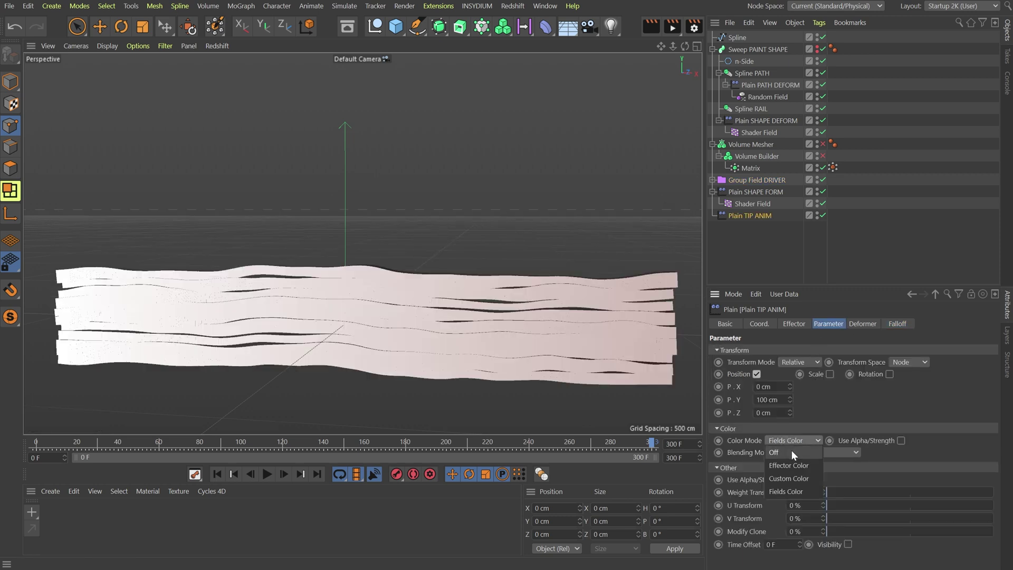
pyautogui.click(792, 450)
# Switch Plain TIP ANIM from position to a uniform scale of -1 and scrub the timeline back to frame 114
pyautogui.click(758, 373)
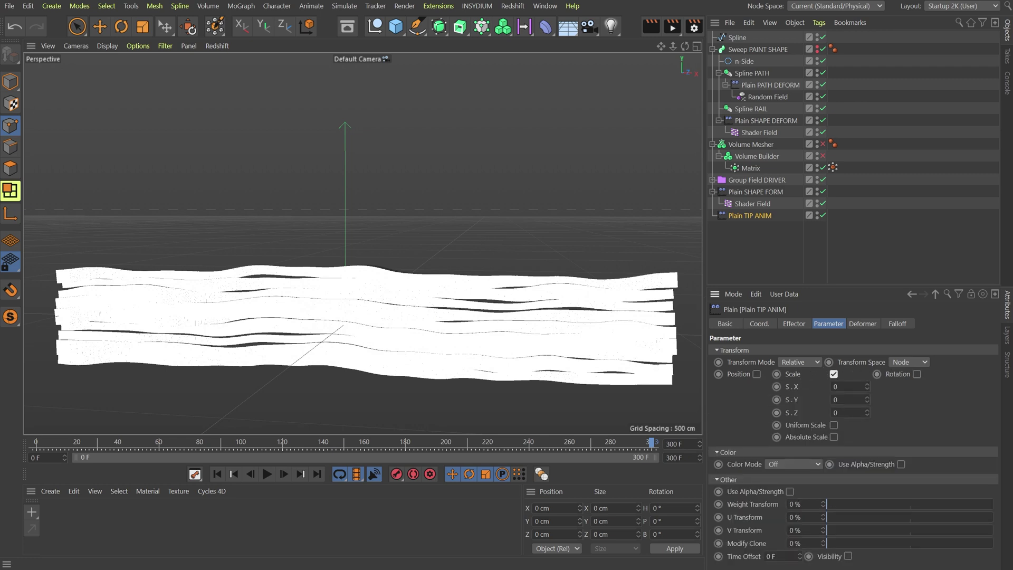
pyautogui.click(834, 426)
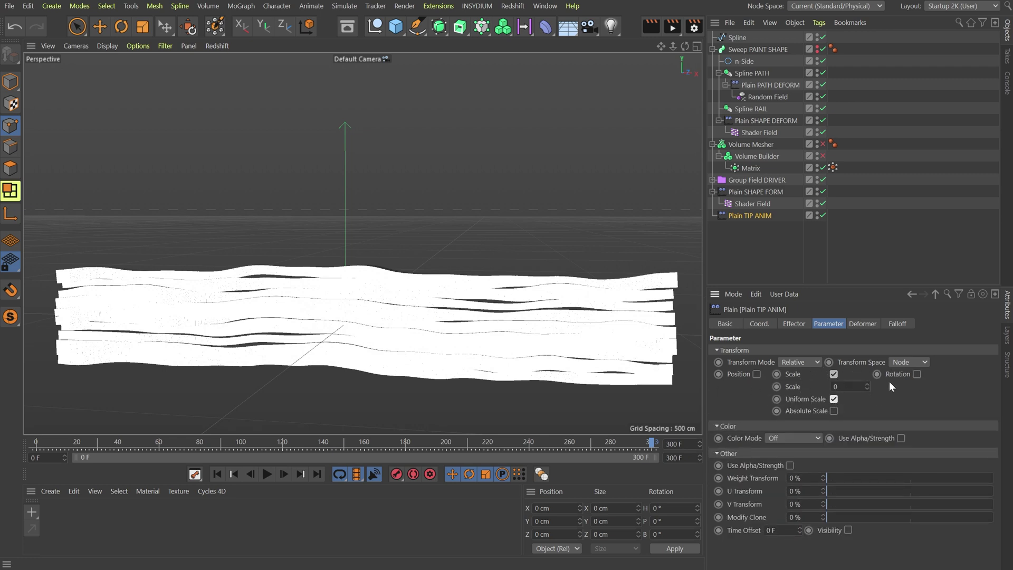
pyautogui.click(848, 386)
pyautogui.write('-1')
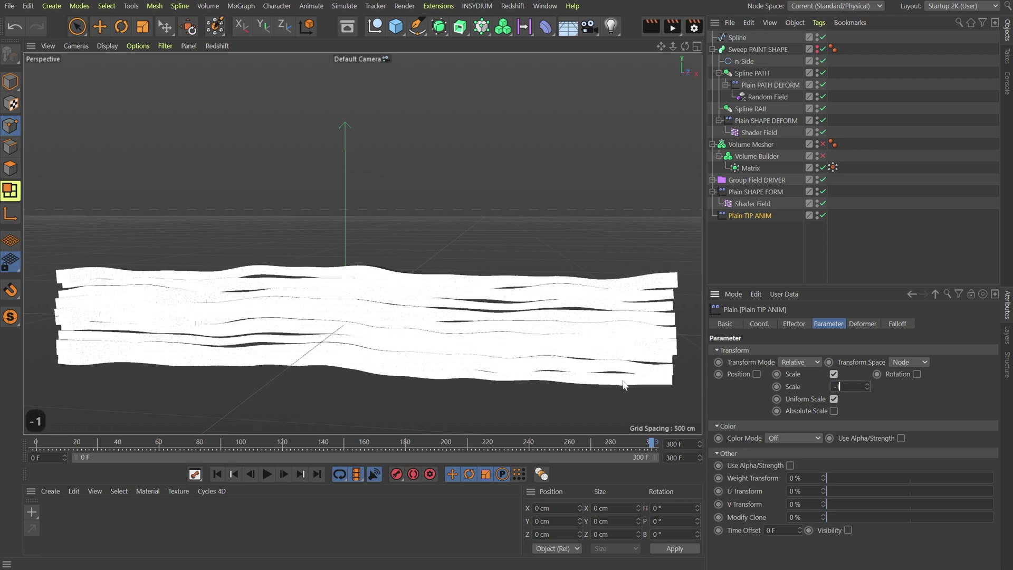
pyautogui.press('Return')
pyautogui.moveTo(662, 448); pyautogui.dragTo(271, 454)
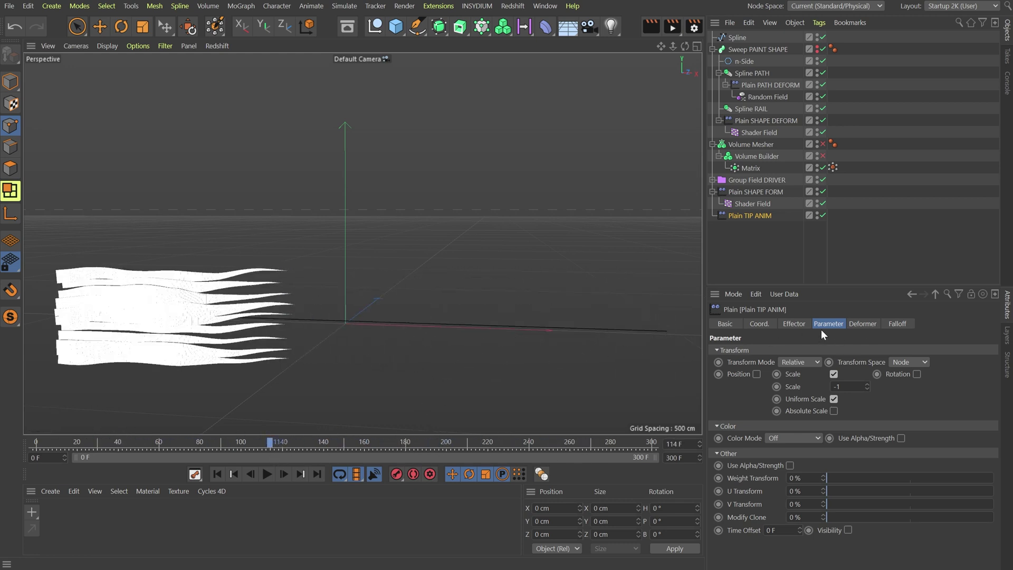
# Add a Curve modifier layer above Group Field DRIVER in the falloff of Plain TIP ANIM
pyautogui.click(897, 324)
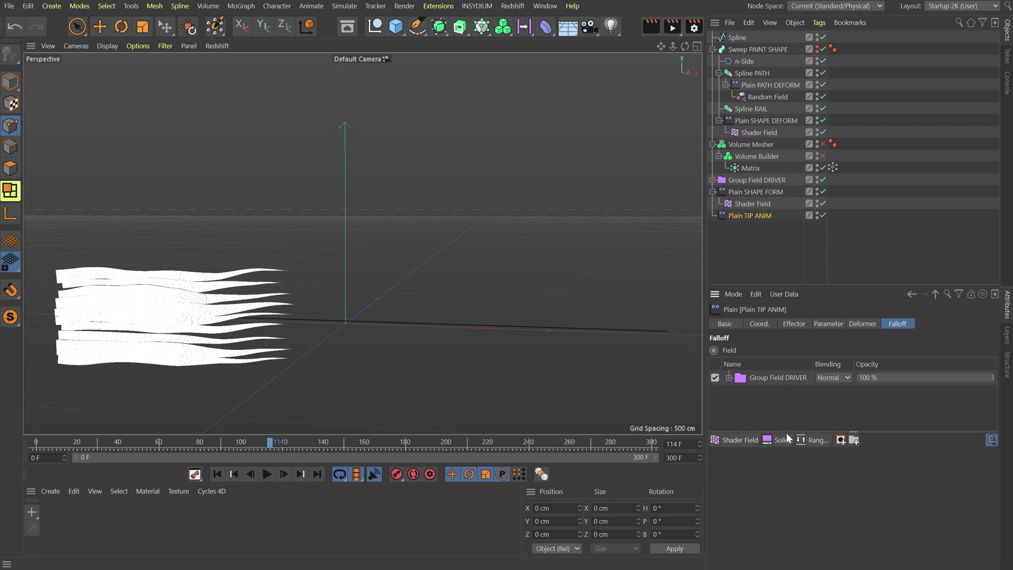
pyautogui.click(812, 439)
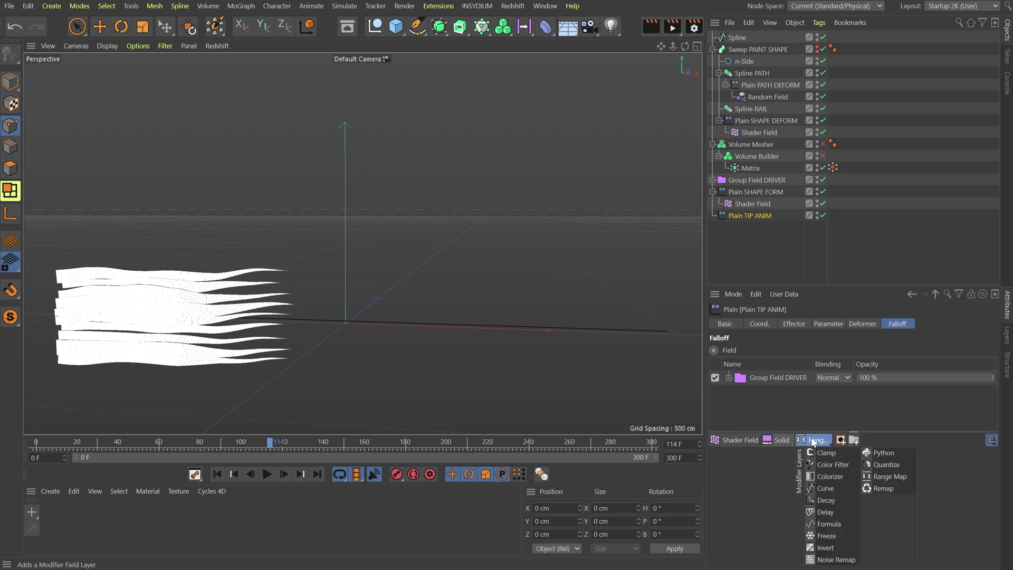
pyautogui.click(828, 488)
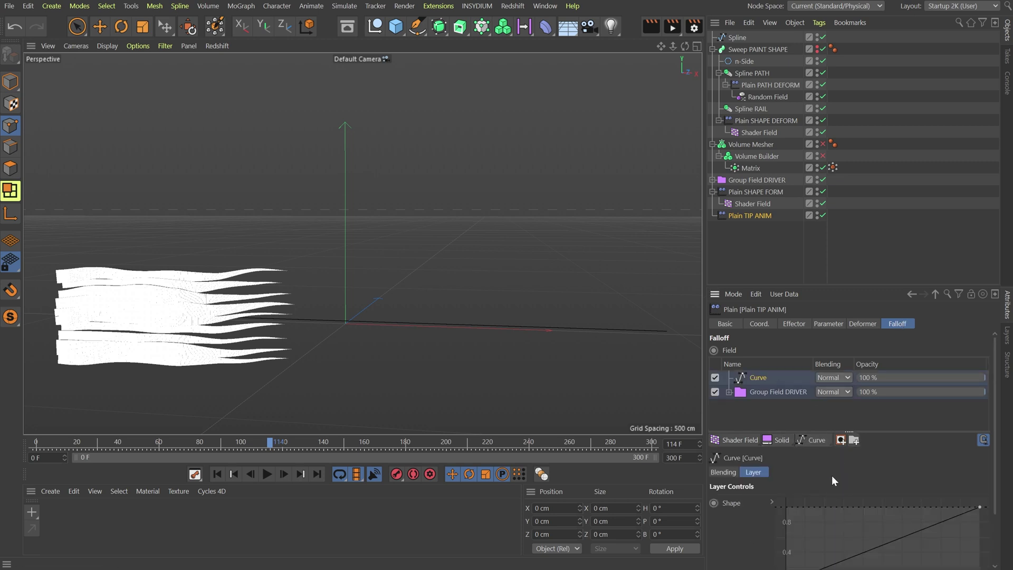
# Shift the start point of the Curve layer's shape along the zero line to about 0.73
pyautogui.scroll(-2, 821, 519)
pyautogui.scroll(2, 847, 508)
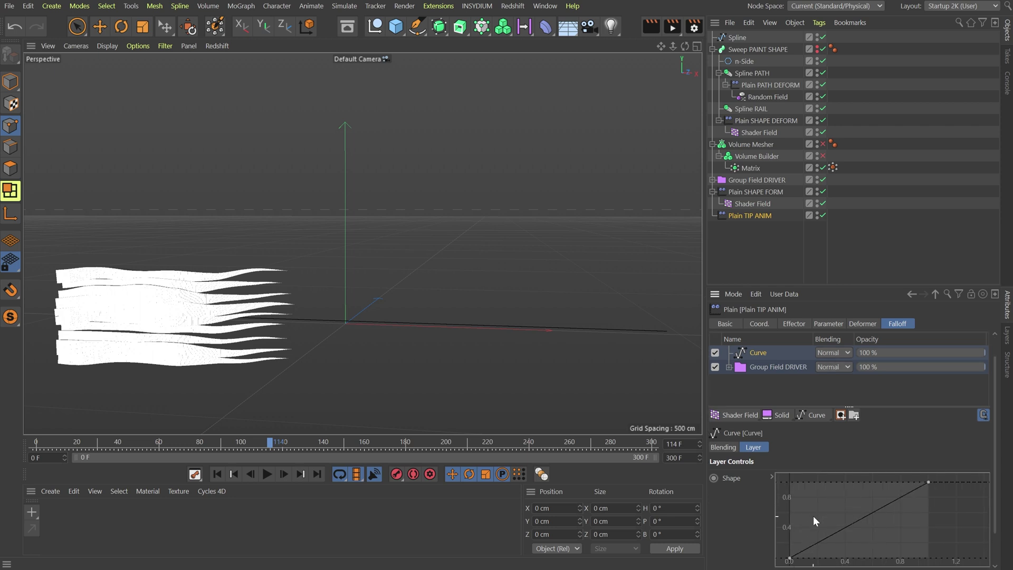
pyautogui.scroll(2, 790, 519)
pyautogui.scroll(1, 785, 514)
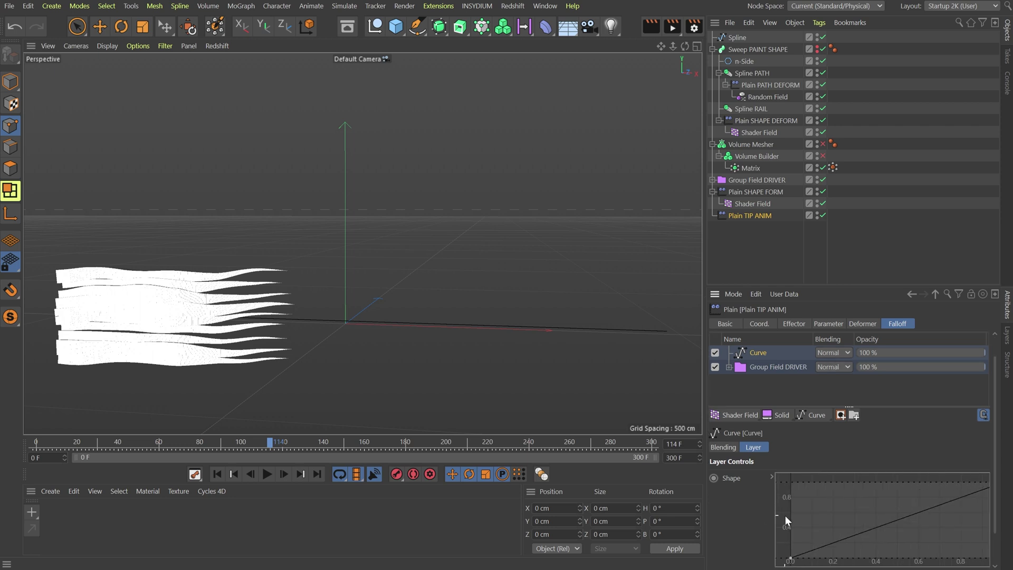
pyautogui.rightClick(862, 504)
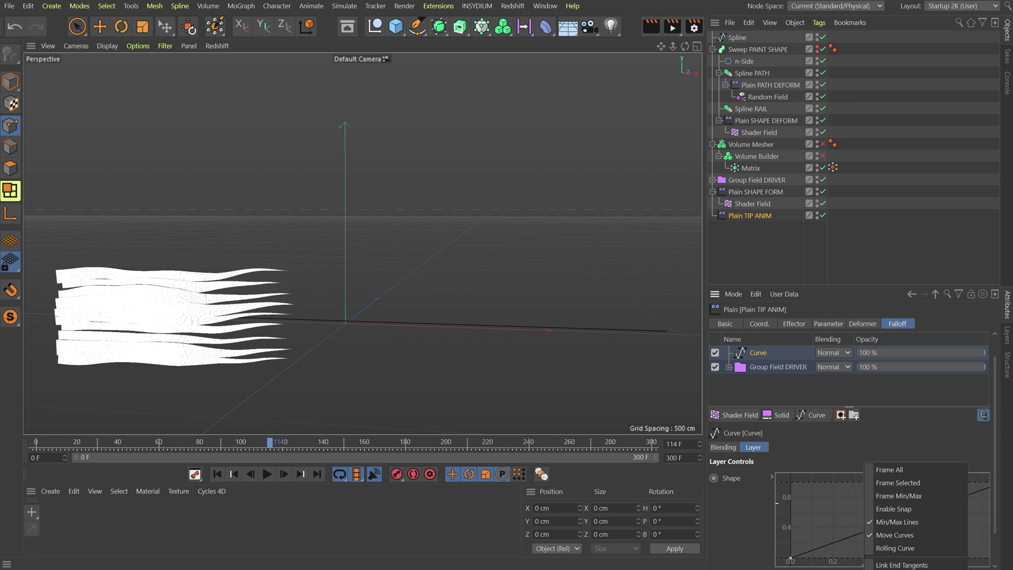
pyautogui.click(844, 530)
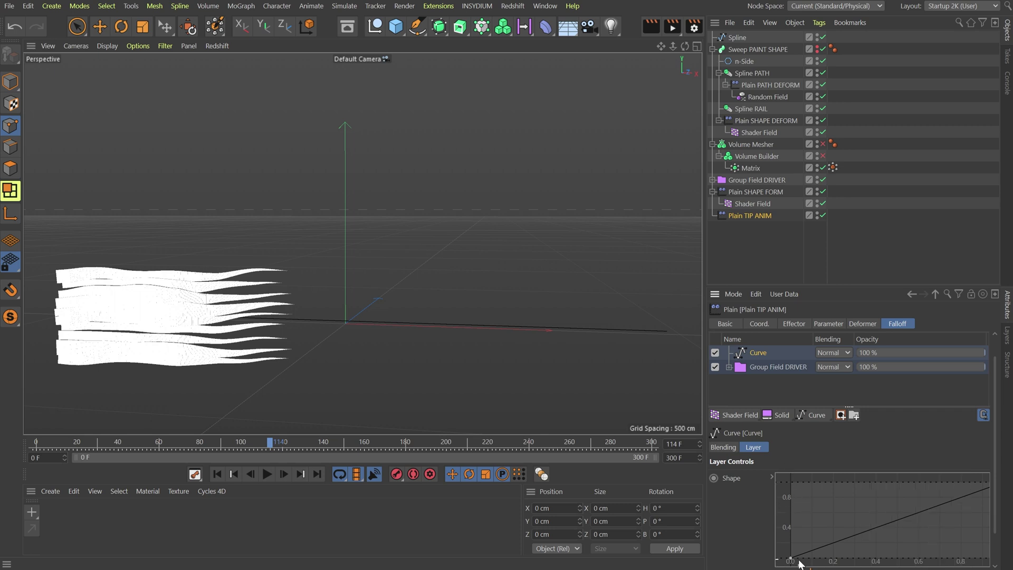
pyautogui.moveTo(791, 559); pyautogui.dragTo(945, 558)
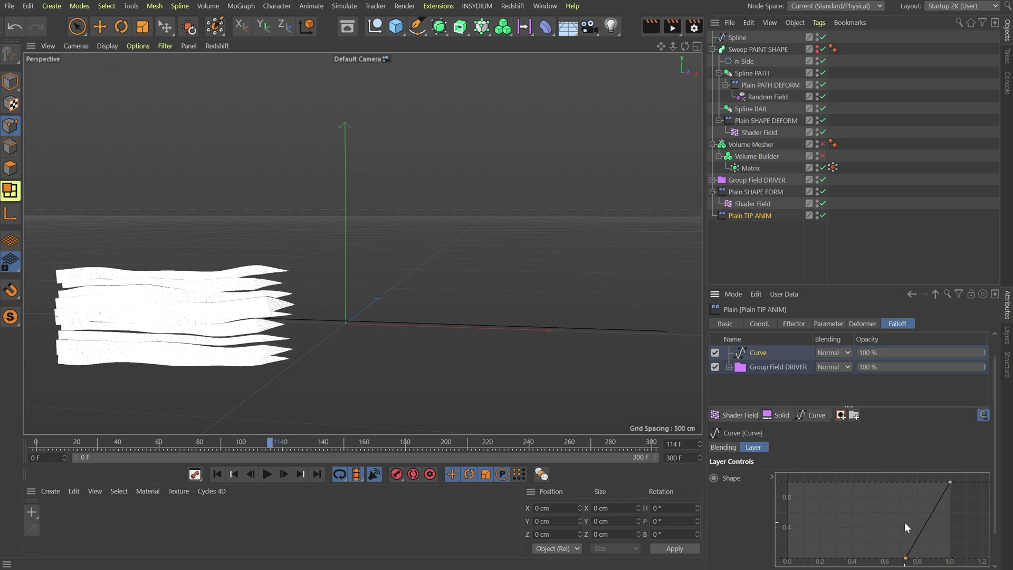
# Select both points of the falloff curve and smooth it into an S-shape with flat tangents
pyautogui.scroll(1, 892, 506)
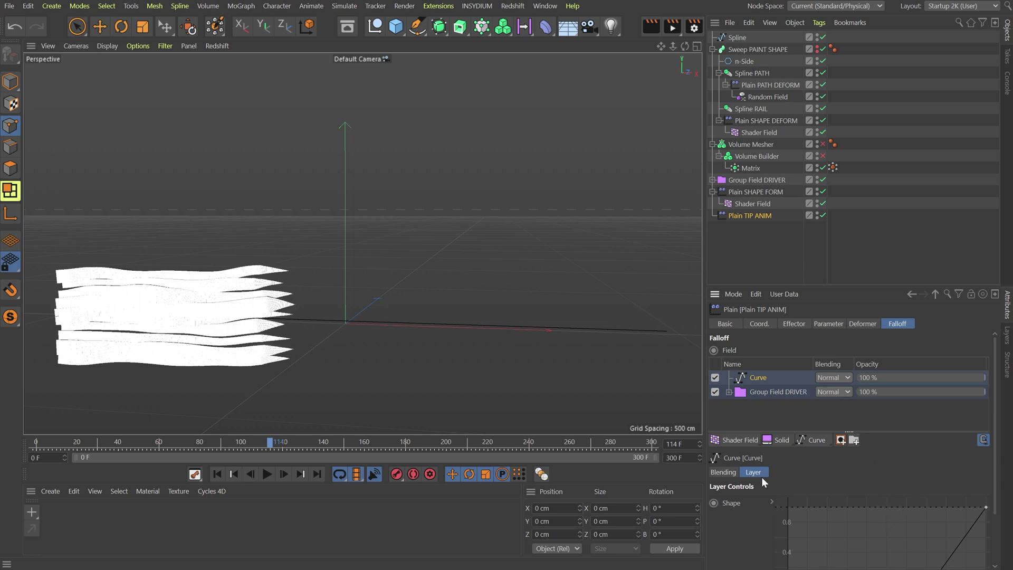
pyautogui.scroll(-3, 776, 470)
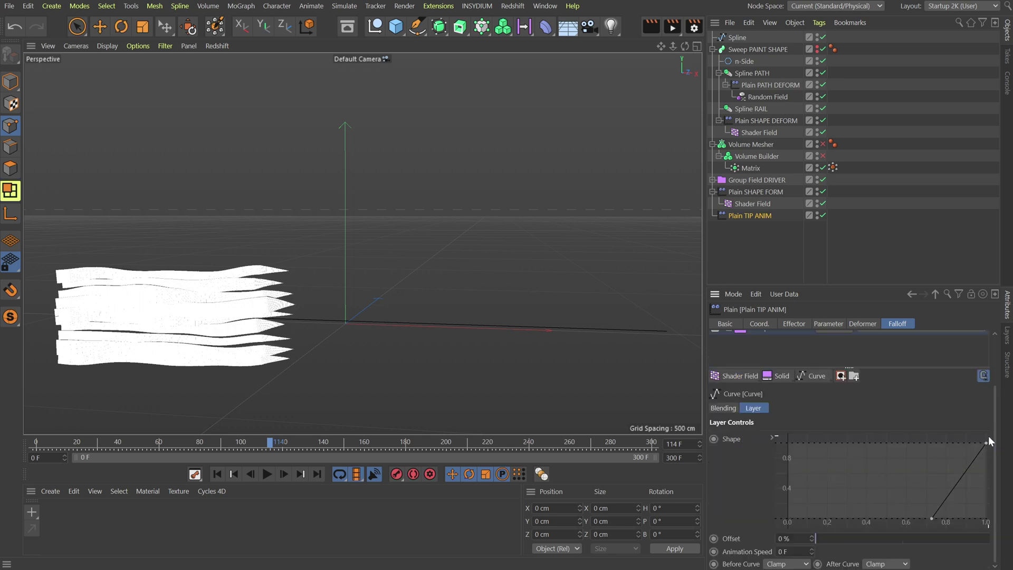
pyautogui.moveTo(989, 435); pyautogui.dragTo(897, 526)
pyautogui.rightClick(951, 449)
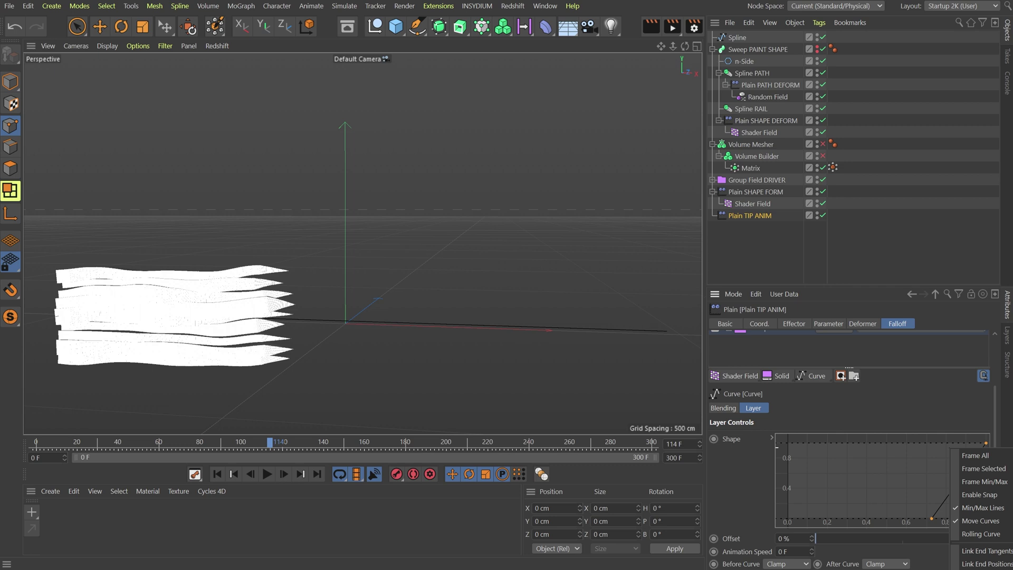
pyautogui.click(988, 569)
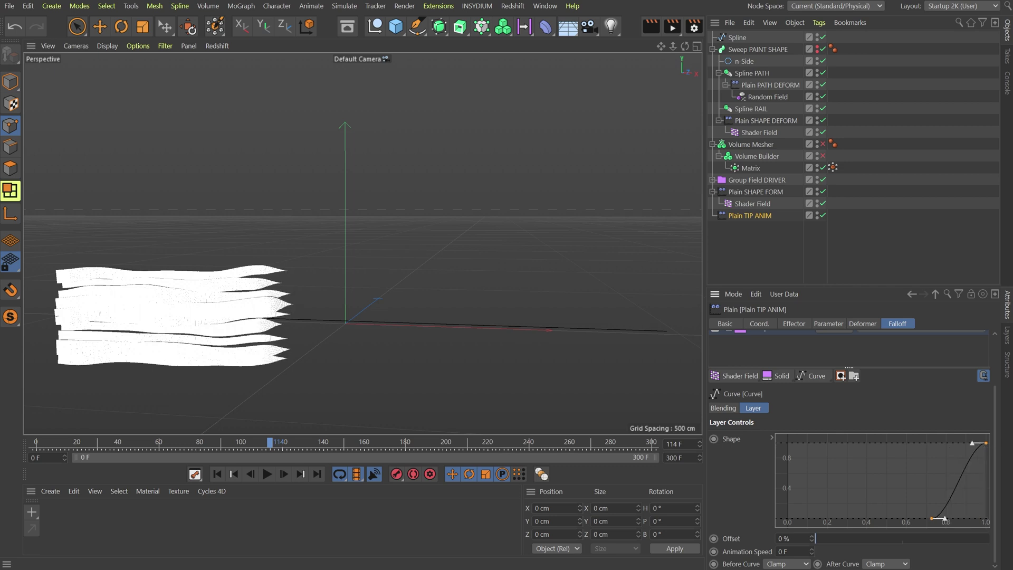
# Duplicate the Plain TIP ANIM effector below the original and rename the copy Plain FX
pyautogui.click(745, 255)
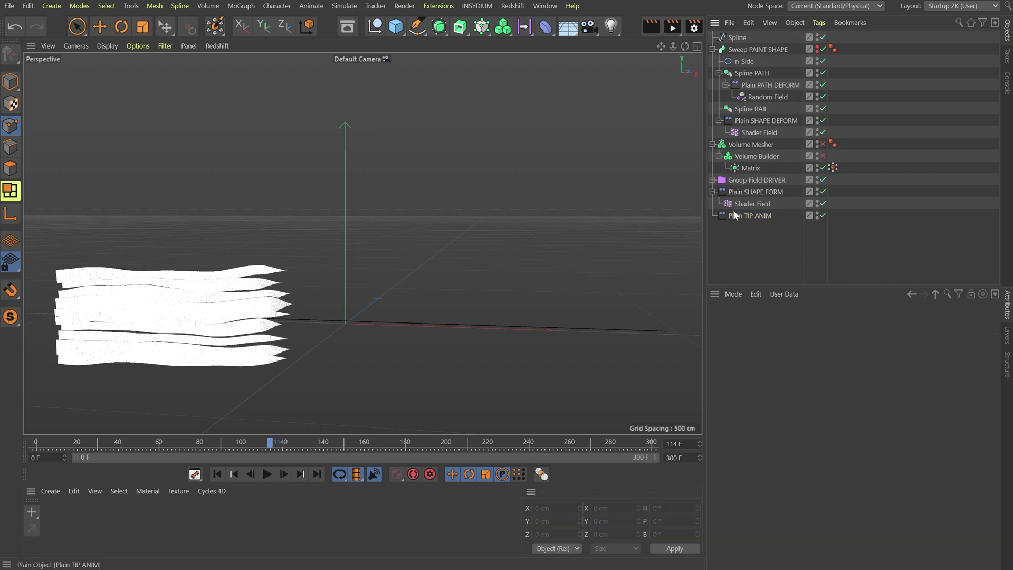
pyautogui.click(750, 215)
pyautogui.moveTo(753, 217); pyautogui.dragTo(848, 229)
pyautogui.doubleClick(745, 227)
pyautogui.write('FX')
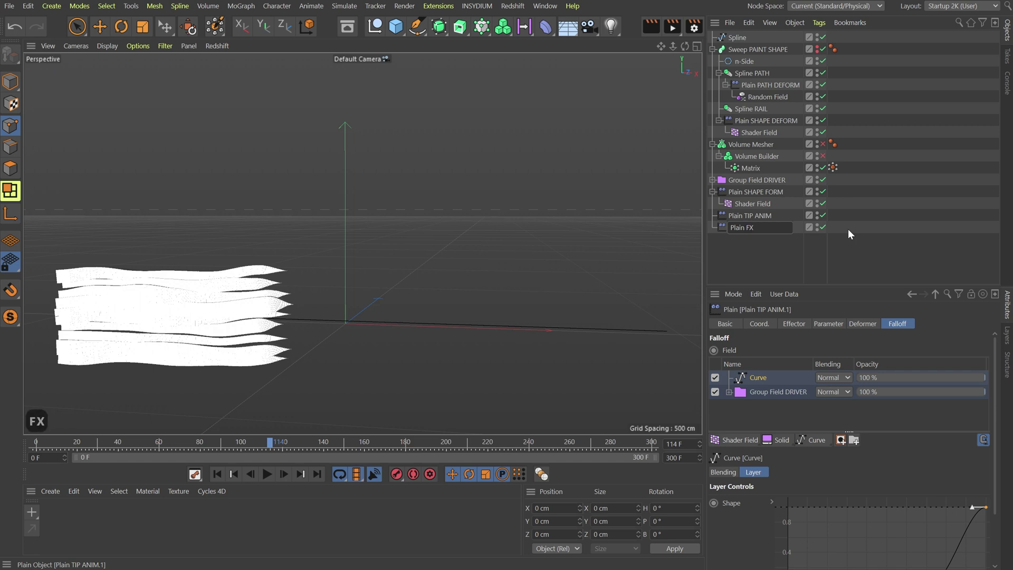
pyautogui.press('Return')
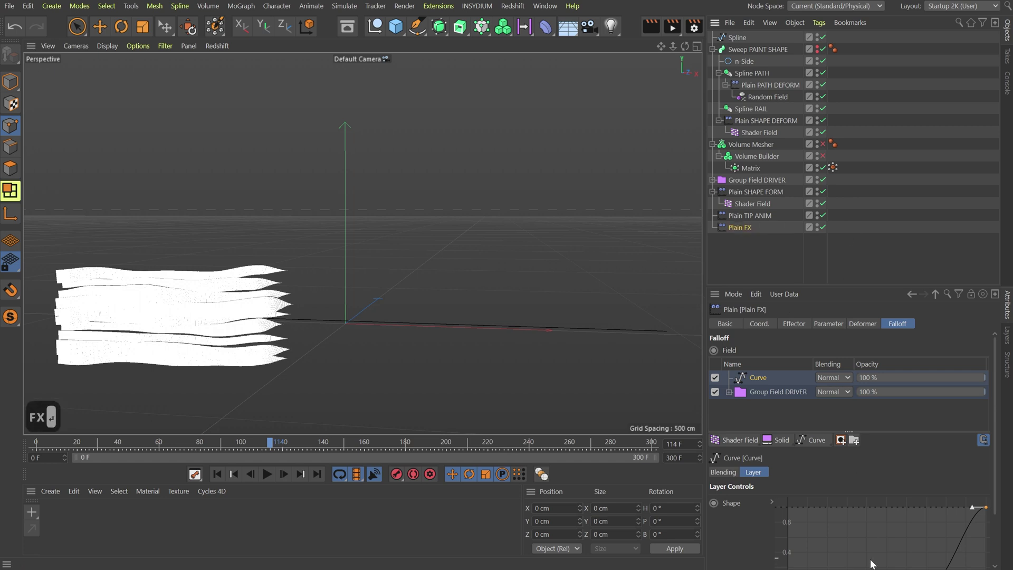
# Set the uniform scale of Plain FX to 1
pyautogui.click(824, 324)
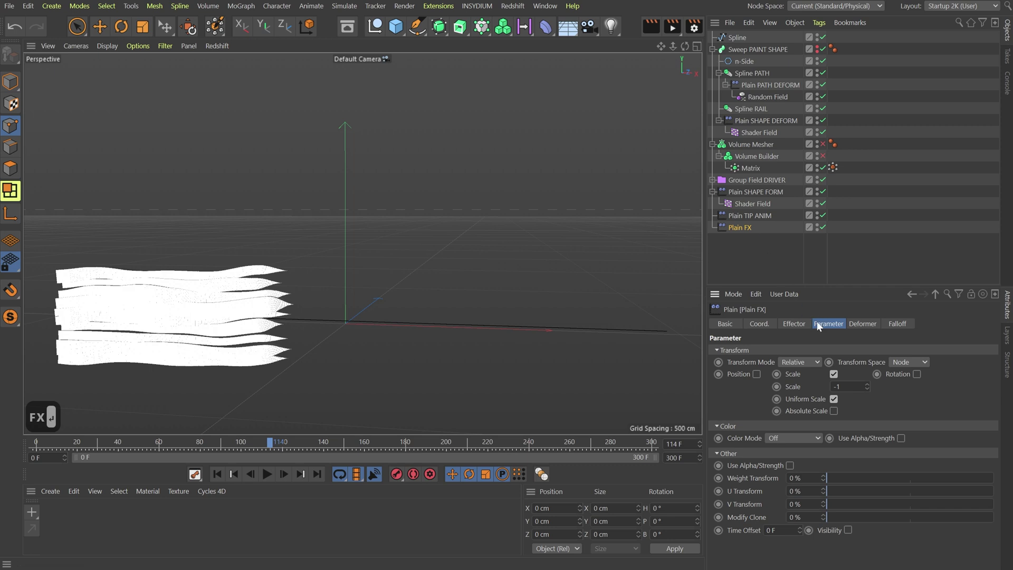
pyautogui.doubleClick(837, 387)
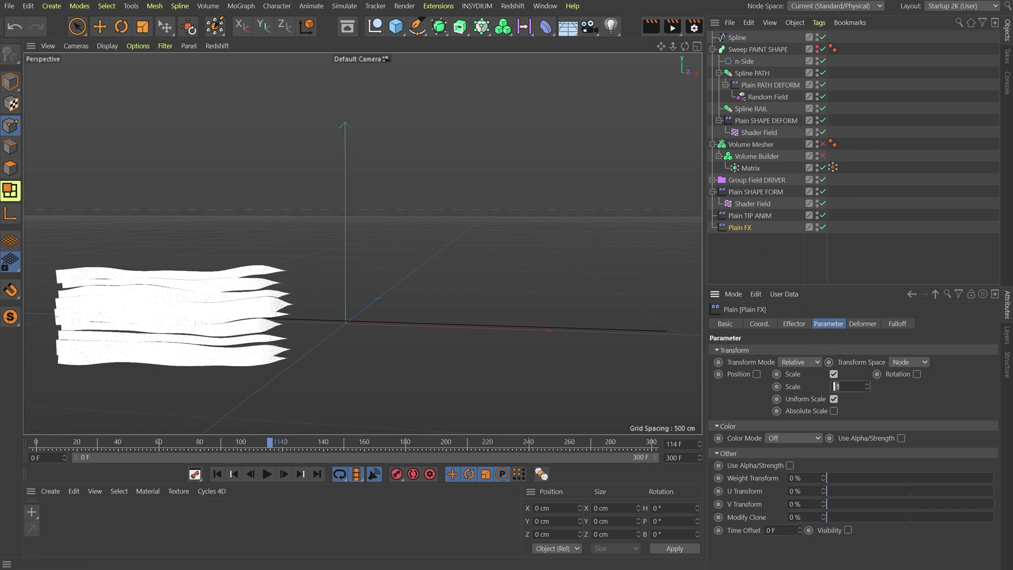
pyautogui.write('1')
pyautogui.press('Return')
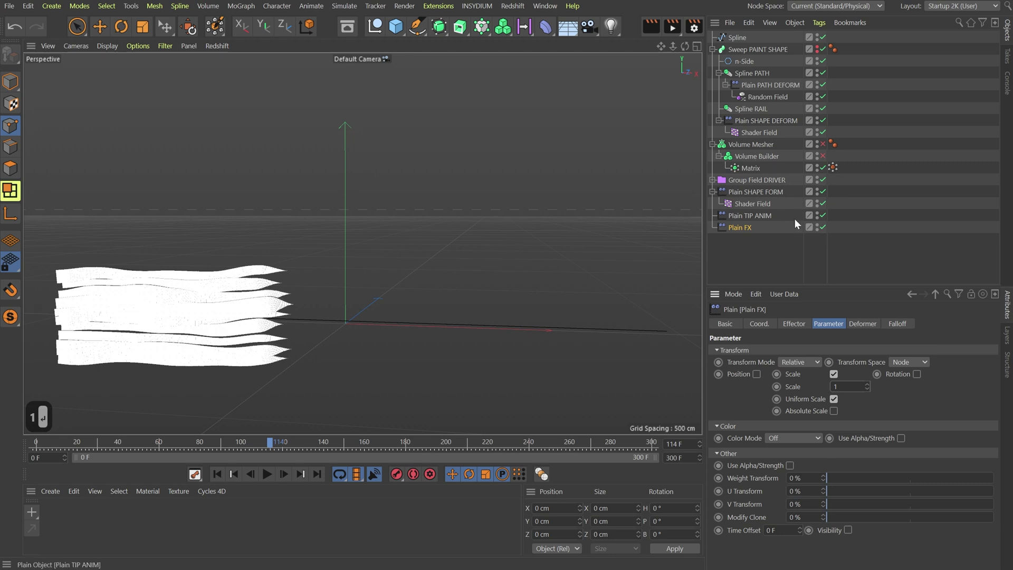
# Add Plain FX to the Matrix object's effectors below Plain TIP ANIM
pyautogui.click(760, 168)
pyautogui.moveTo(738, 228); pyautogui.dragTo(793, 379)
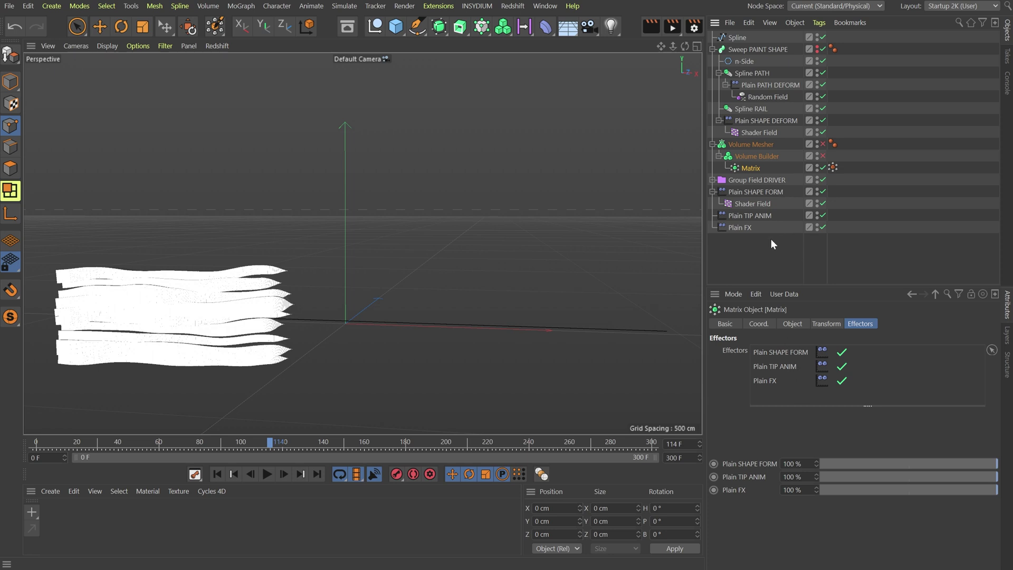
pyautogui.click(827, 324)
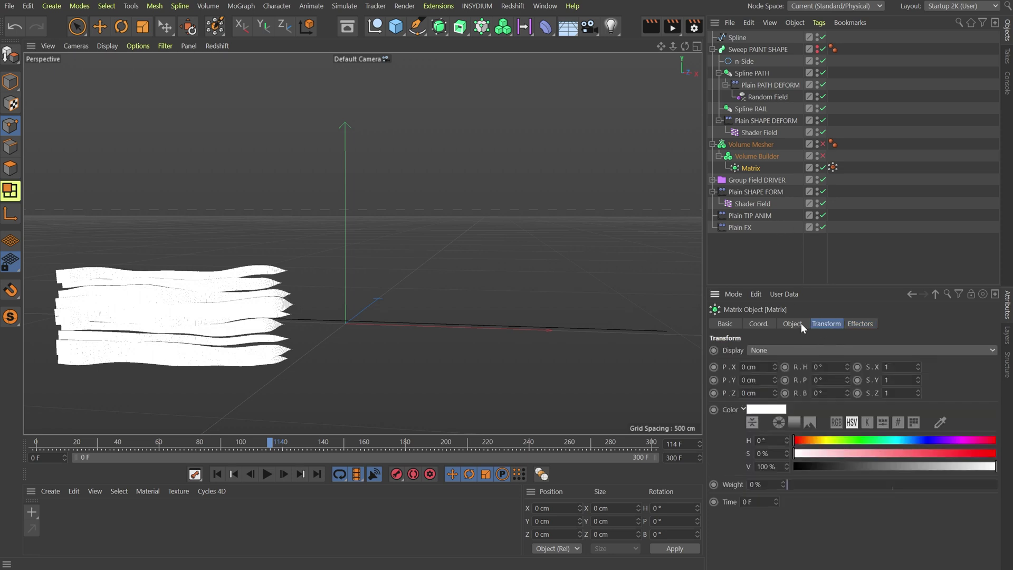
pyautogui.click(867, 324)
# Reshape the Plain FX falloff curve by moving its start point to about 0.25 and its end point to about 0.73 along the horizontal axis
pyautogui.click(741, 227)
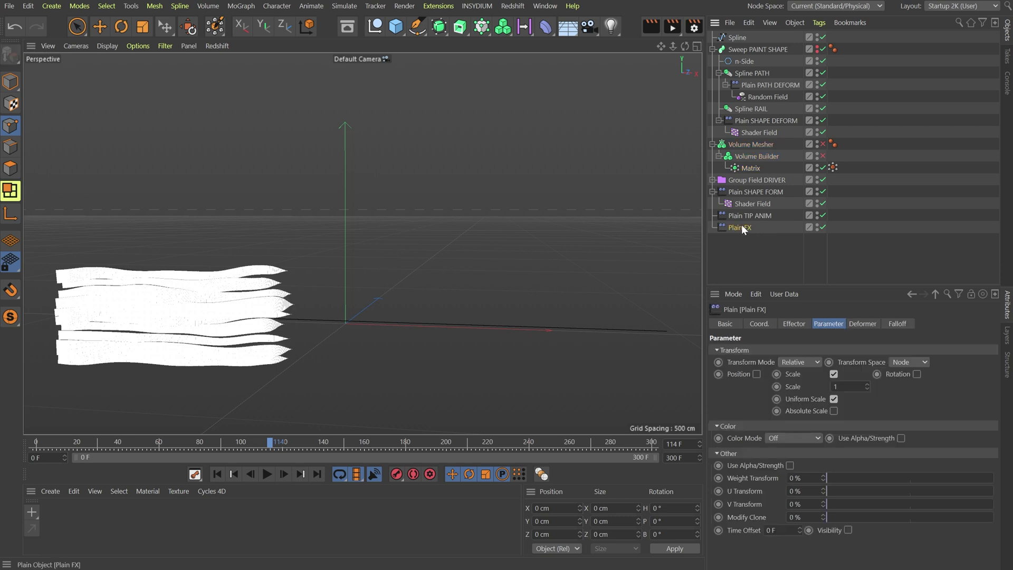
pyautogui.click(898, 323)
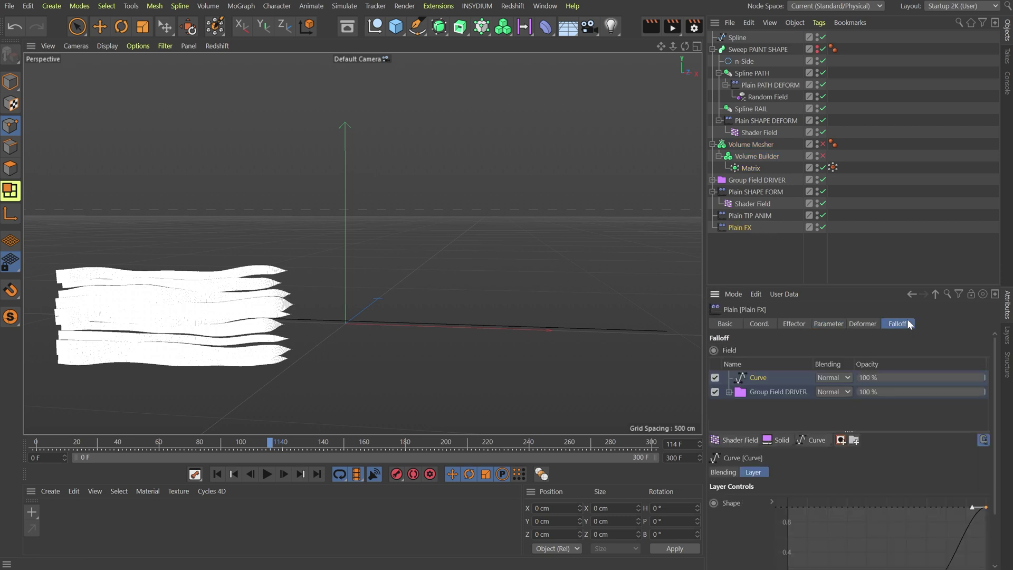
pyautogui.click(793, 416)
pyautogui.click(769, 377)
pyautogui.scroll(-3, 752, 521)
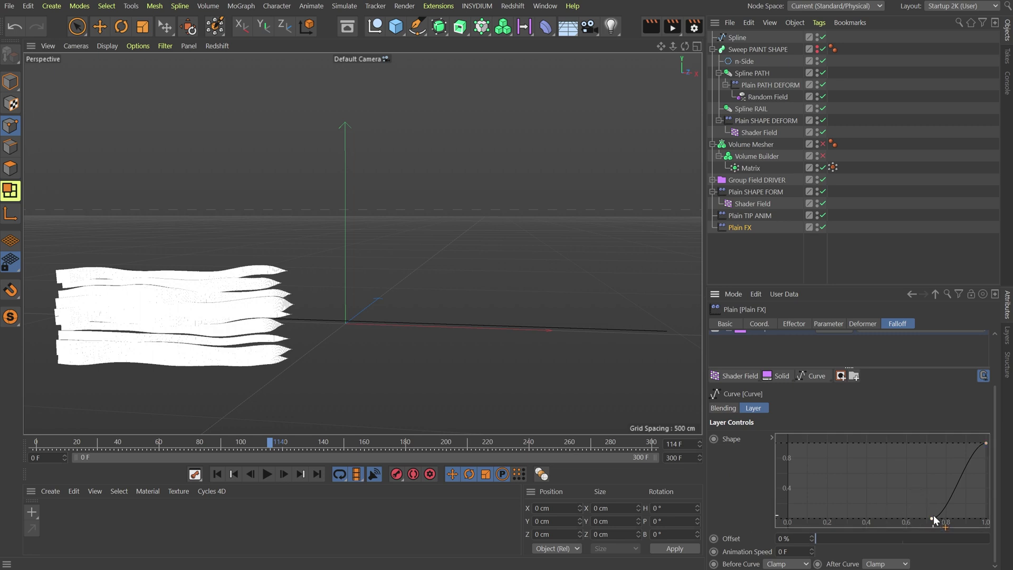
pyautogui.moveTo(941, 518); pyautogui.dragTo(836, 543)
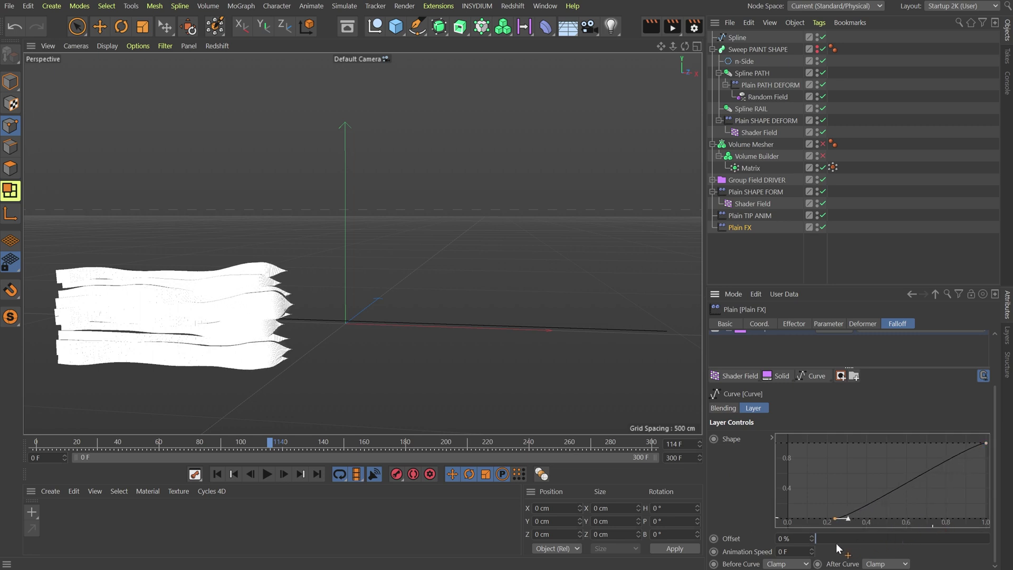
pyautogui.moveTo(986, 442); pyautogui.dragTo(932, 420)
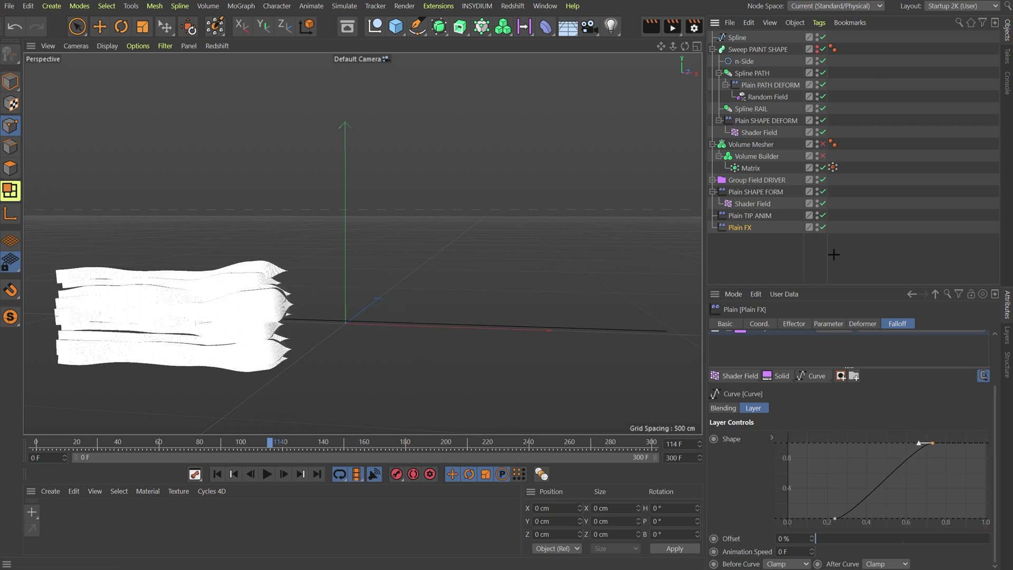
pyautogui.click(872, 264)
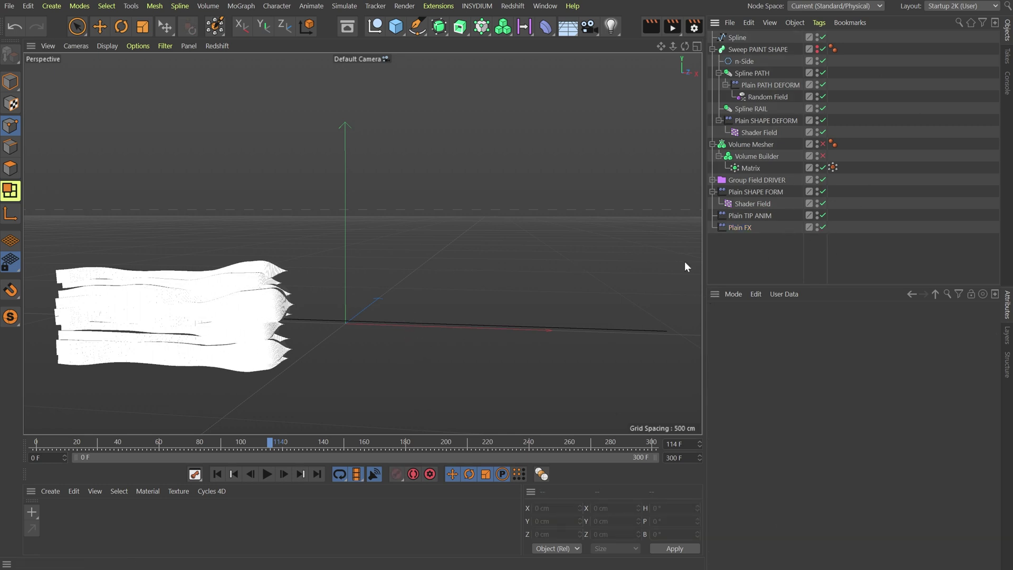
# Enable the Volume Mesher and Volume Builder, and preview the meshed stroke at frame 169
pyautogui.click(823, 145)
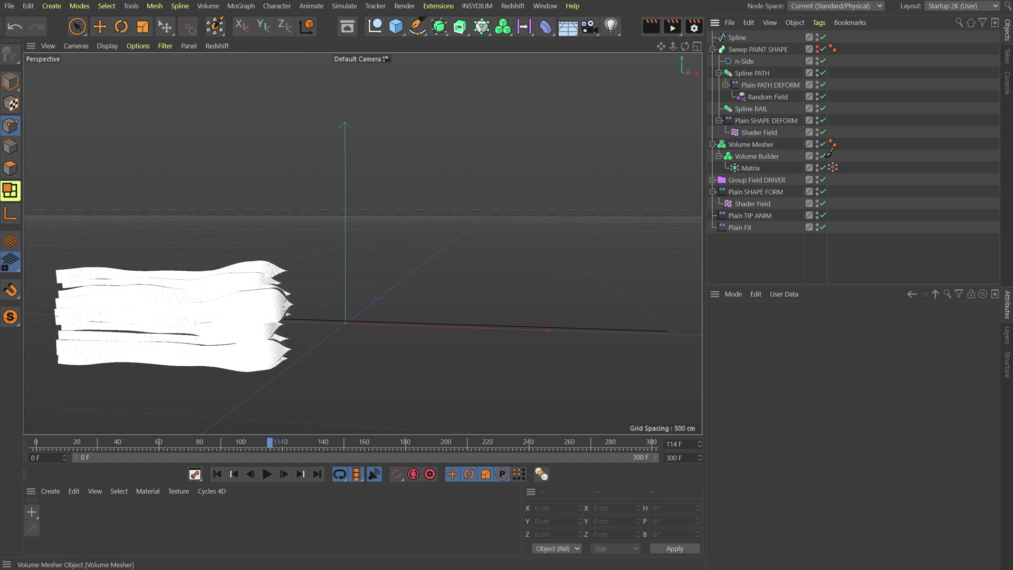
pyautogui.click(823, 156)
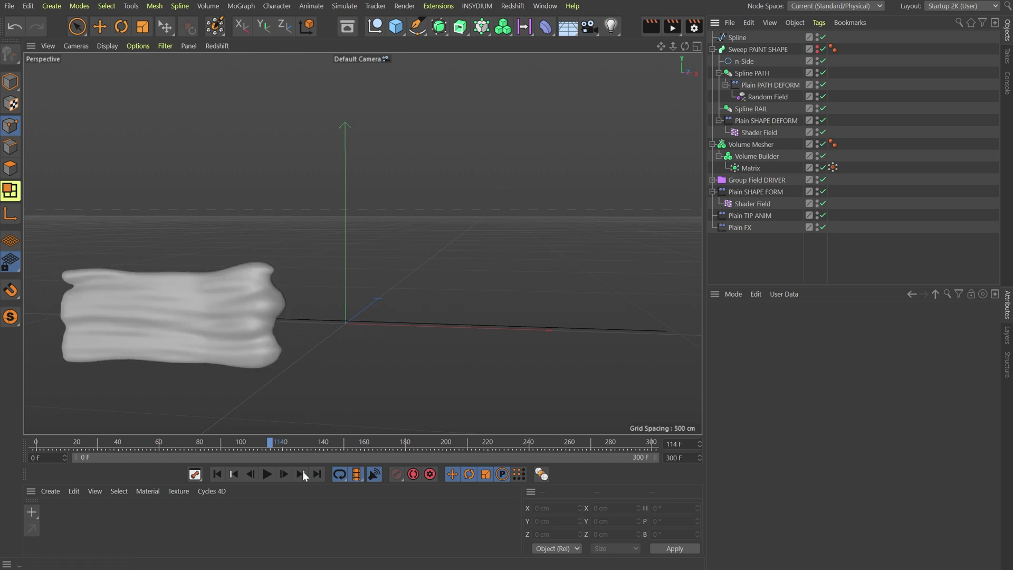
pyautogui.moveTo(282, 446); pyautogui.dragTo(384, 447)
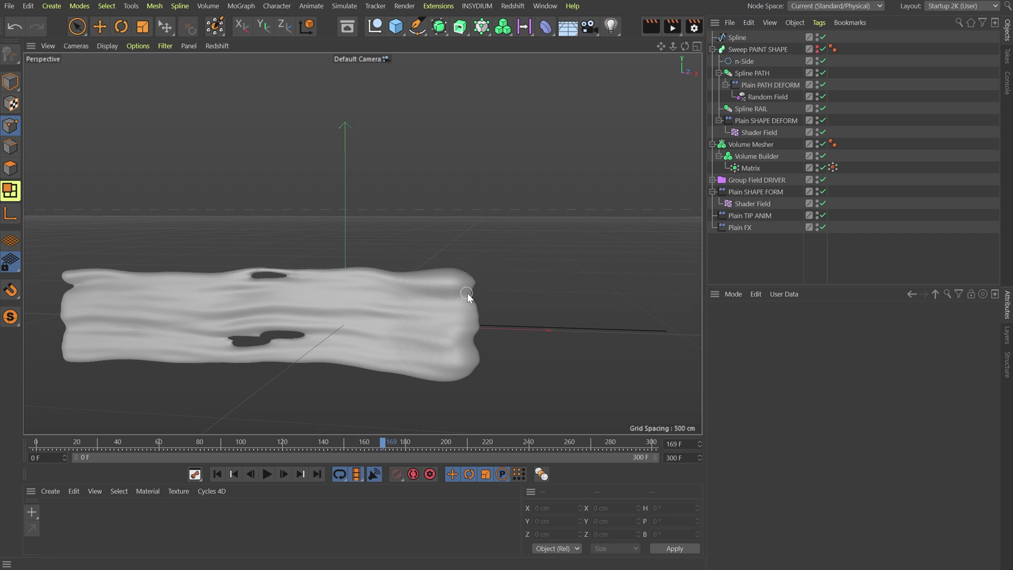
pyautogui.moveTo(442, 281)
pyautogui.keyDown('alt'); pyautogui.mouseDown()
pyautogui.moveTo(482, 338)
pyautogui.moveTo(517, 283)
pyautogui.mouseUp(); pyautogui.keyUp('alt')
pyautogui.keyDown('alt'); pyautogui.moveTo(412, 302); pyautogui.dragTo(467, 294, button='right'); pyautogui.keyUp('alt')
pyautogui.moveTo(467, 294)
pyautogui.keyDown('alt'); pyautogui.mouseDown()
pyautogui.moveTo(343, 321)
pyautogui.moveTo(279, 293)
pyautogui.moveTo(517, 281)
pyautogui.moveTo(405, 325)
pyautogui.moveTo(381, 311)
pyautogui.moveTo(416, 327)
pyautogui.moveTo(466, 296)
pyautogui.moveTo(460, 315)
pyautogui.moveTo(537, 324)
pyautogui.moveTo(483, 281)
pyautogui.moveTo(458, 316)
pyautogui.mouseUp(); pyautogui.keyUp('alt')
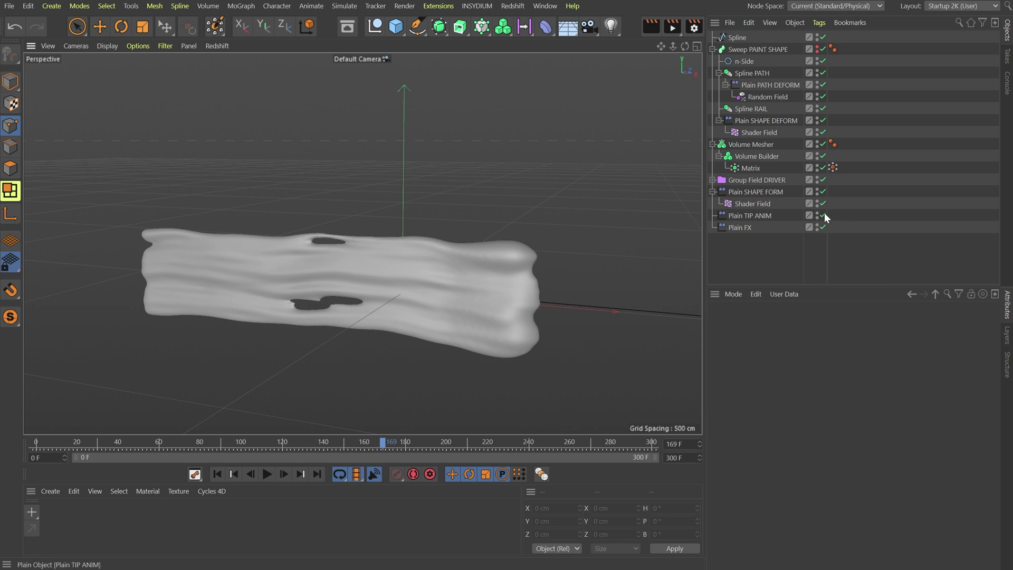
# Add a Random Field above the curve in the Plain FX falloff and set its blending to Overlay
pyautogui.click(739, 227)
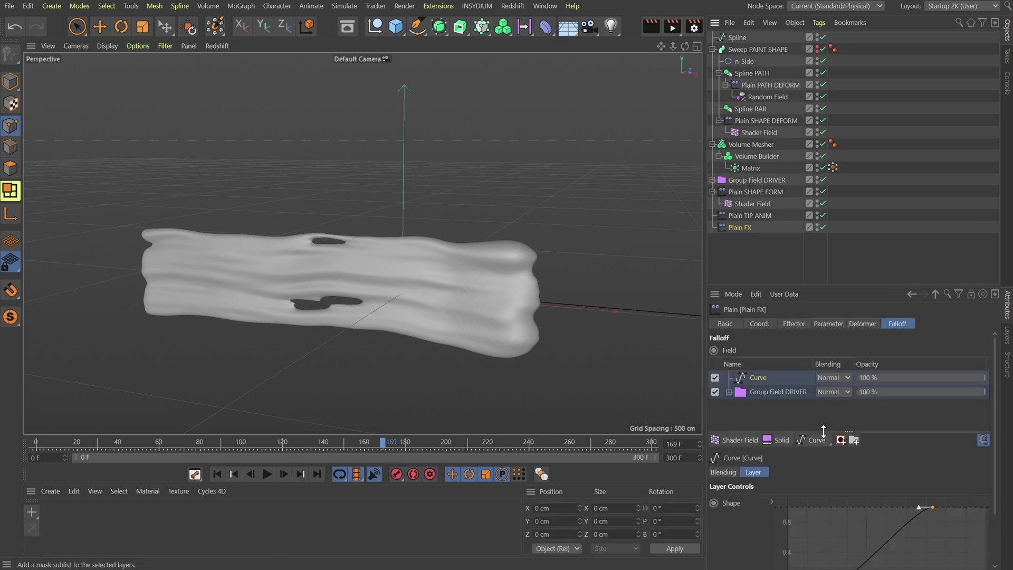
pyautogui.click(740, 441)
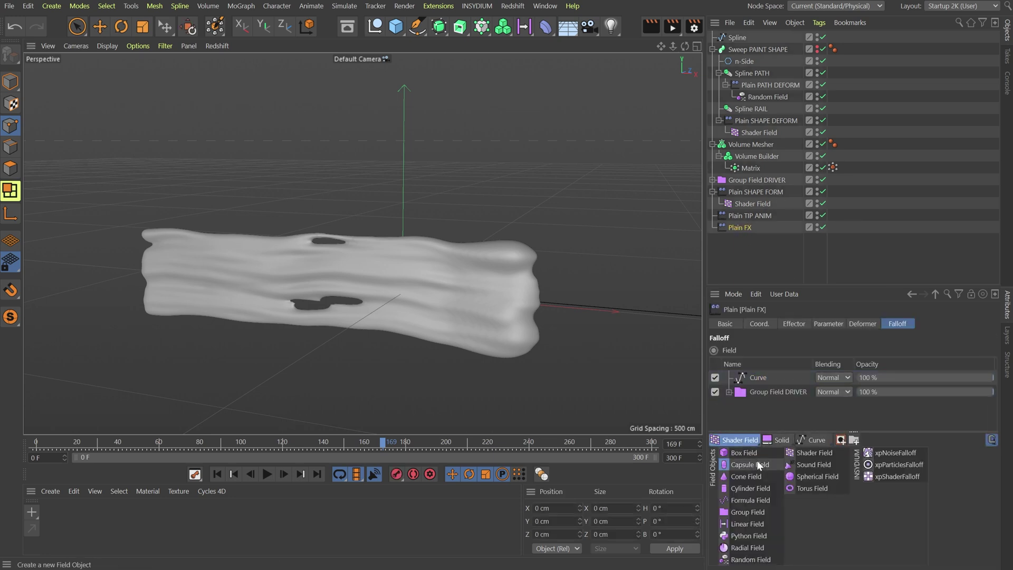
pyautogui.click(744, 560)
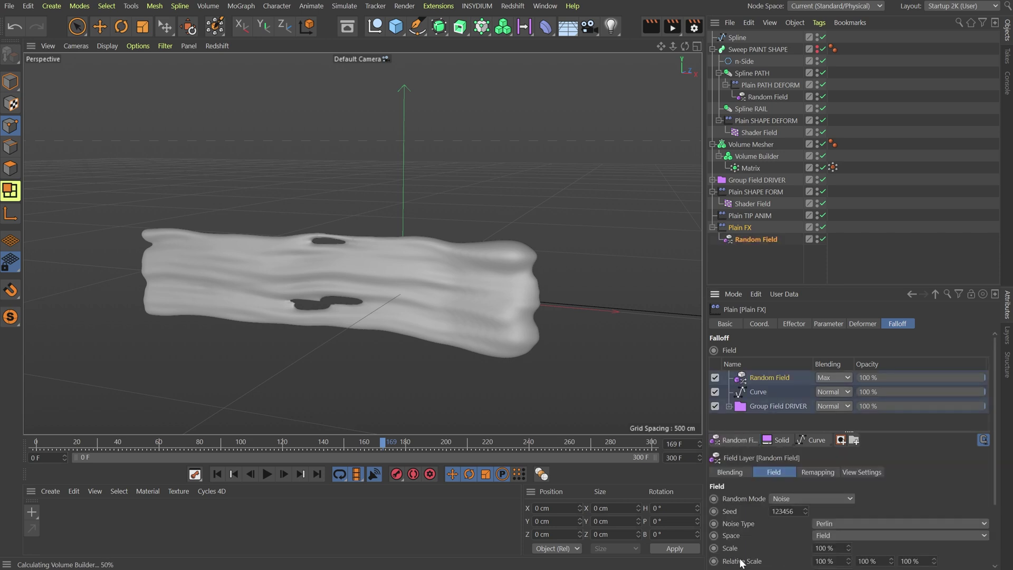
pyautogui.click(834, 372)
pyautogui.click(832, 451)
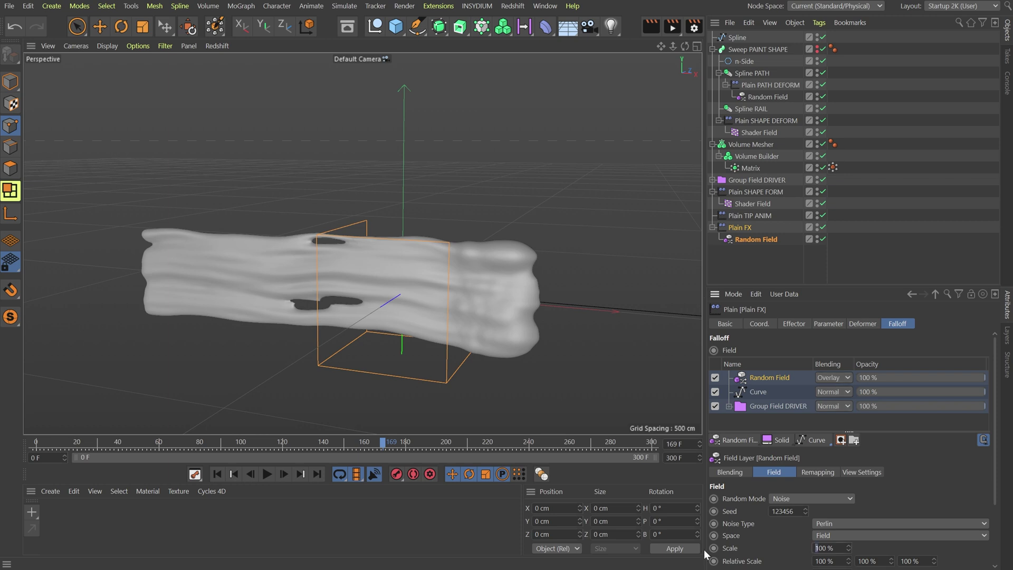
# Set the noise scale of the Plain FX Random Field to 2000 %
pyautogui.click(823, 548)
pyautogui.write('20')
pyautogui.press('Return')
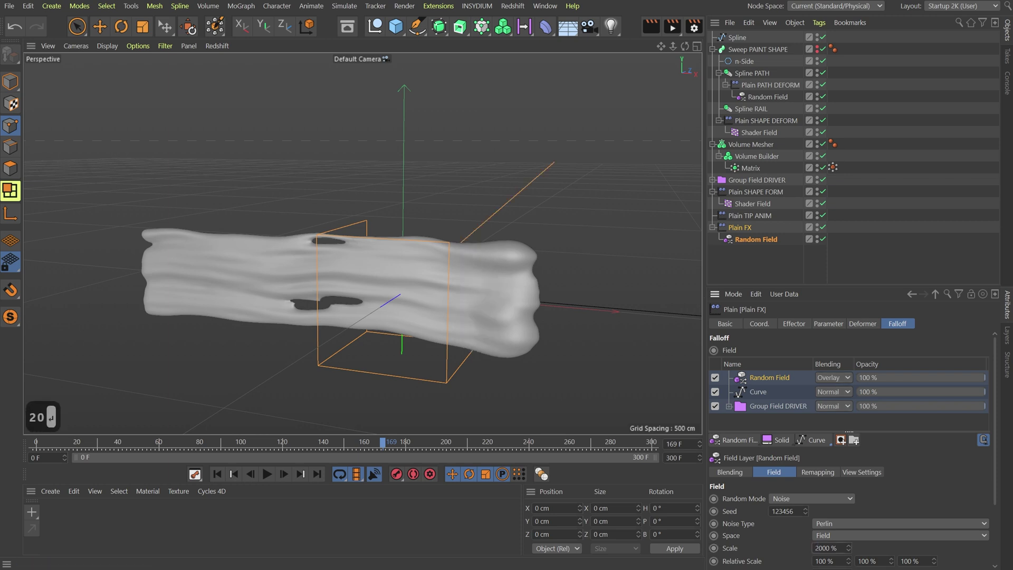
# Scrub the animation to frame 299 and back to frame 200, examining the stroke's shape and tip from several angles
pyautogui.keyDown('alt'); pyautogui.moveTo(488, 283); pyautogui.dragTo(527, 409); pyautogui.keyUp('alt')
pyautogui.moveTo(404, 447); pyautogui.dragTo(218, 444)
pyautogui.moveTo(326, 444); pyautogui.dragTo(653, 441)
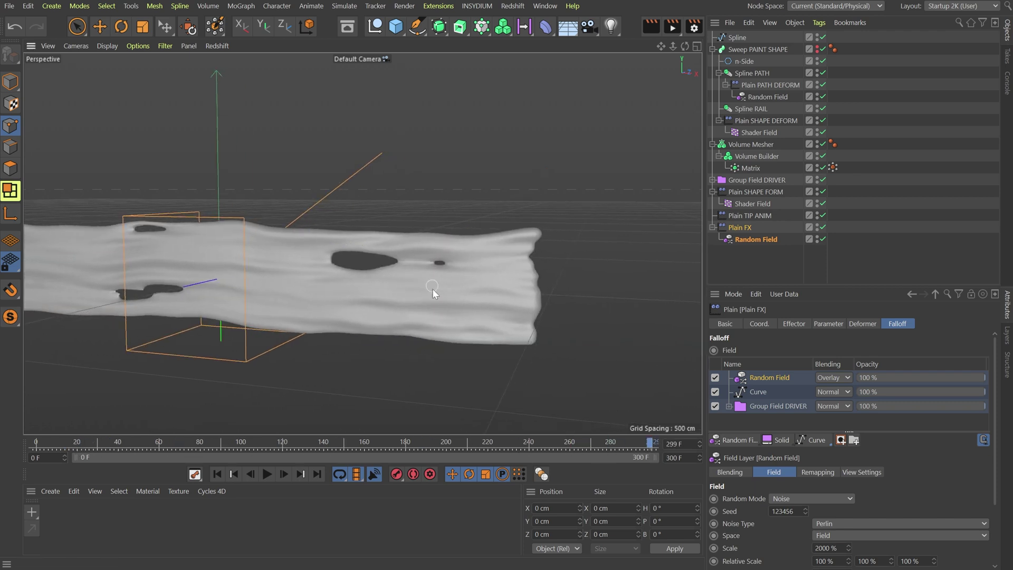
pyautogui.click(764, 262)
pyautogui.click(712, 228)
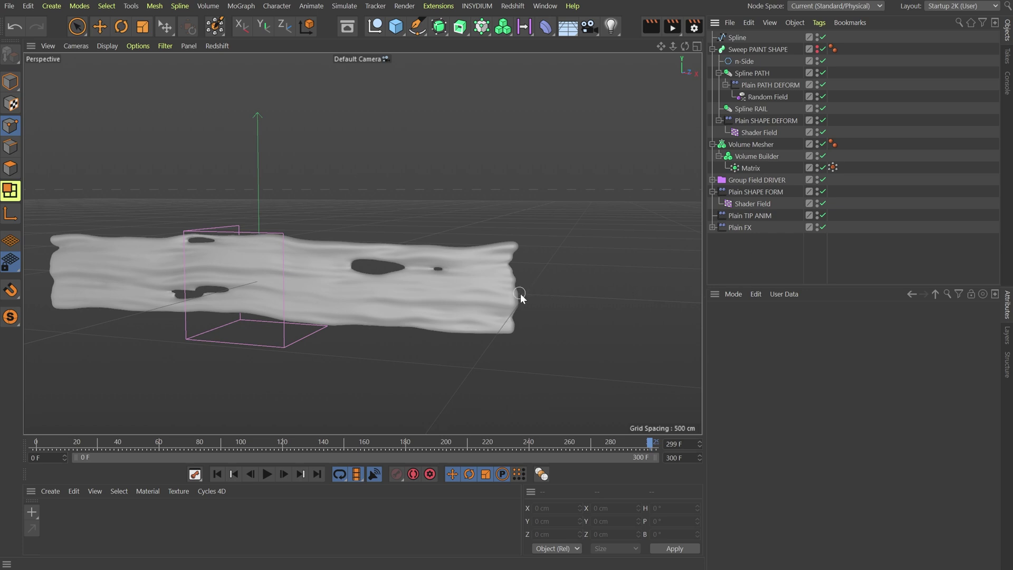
pyautogui.keyDown('alt'); pyautogui.moveTo(517, 291); pyautogui.dragTo(510, 273); pyautogui.keyUp('alt')
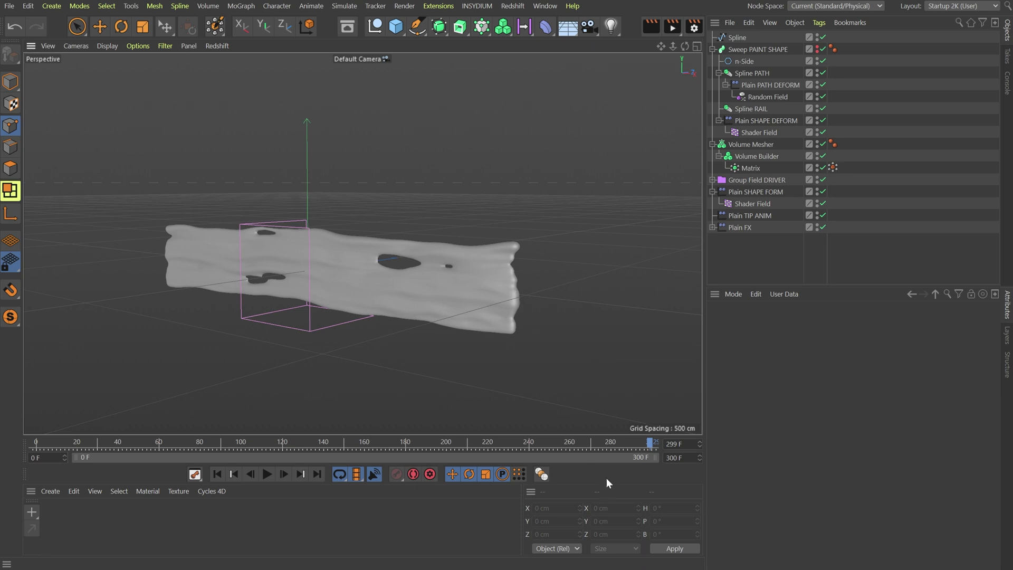
pyautogui.moveTo(617, 444); pyautogui.dragTo(448, 436)
pyautogui.press('f')
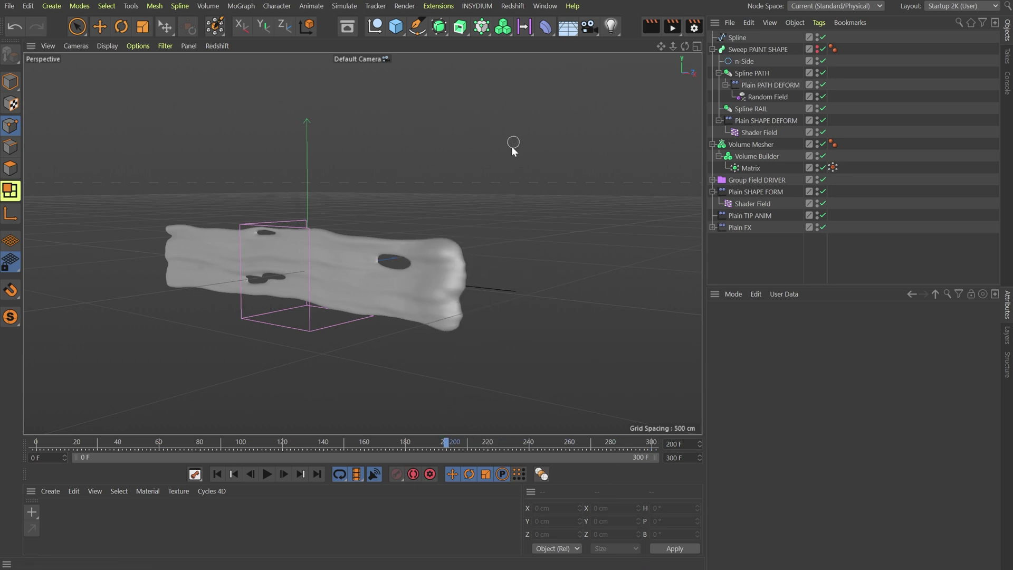
pyautogui.keyDown('alt'); pyautogui.moveTo(446, 313); pyautogui.dragTo(471, 287); pyautogui.keyUp('alt')
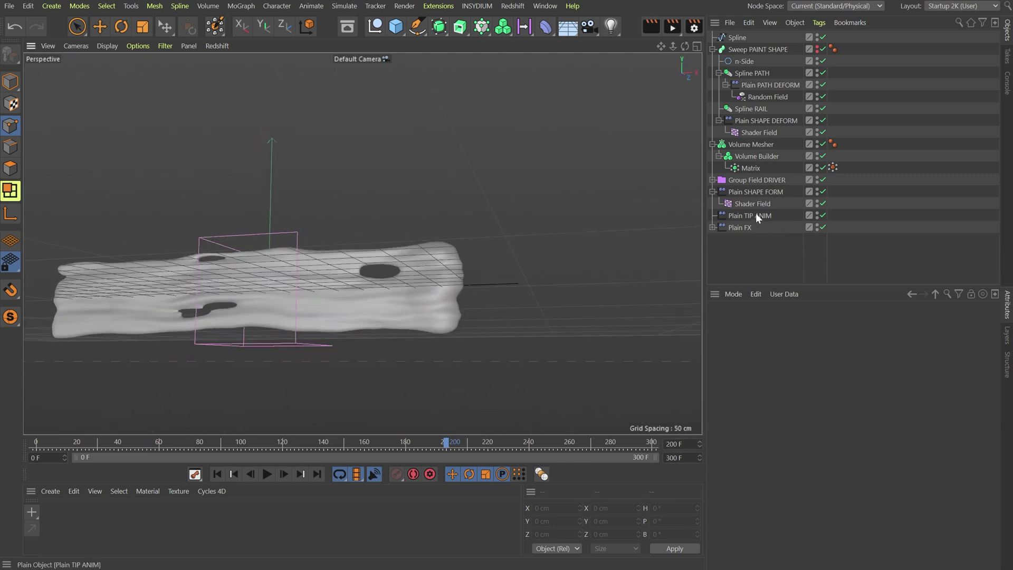
# Duplicate the Plain TIP ANIM effector below Plain FX and rename the copy Plain FALL
pyautogui.keyDown('ctrl'); pyautogui.moveTo(756, 213); pyautogui.dragTo(749, 237); pyautogui.keyUp('ctrl')
pyautogui.doubleClick(750, 239)
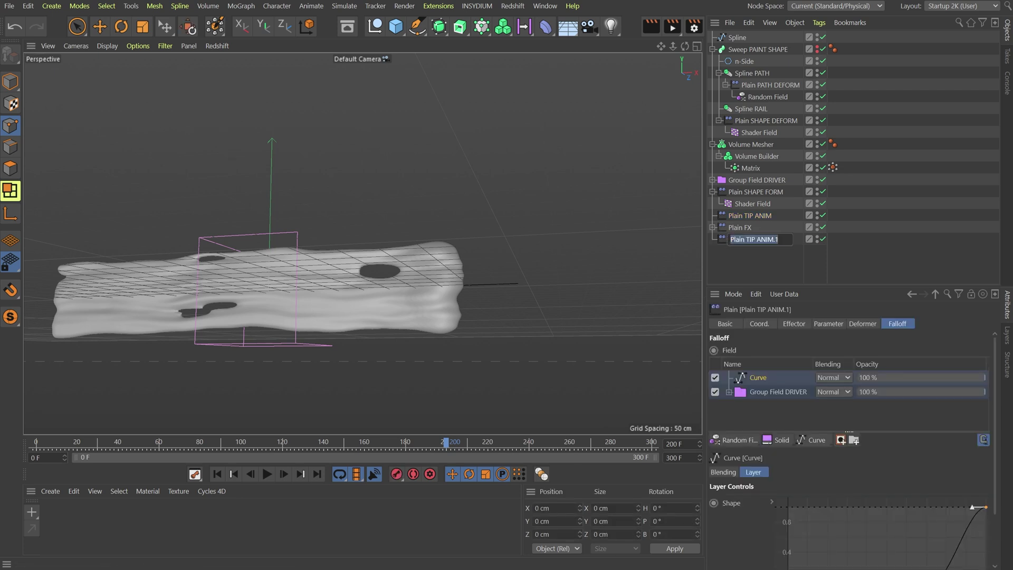
pyautogui.press('Home')
pyautogui.hotkey('ctrl', 'Right')
pyautogui.hotkey('shift', 'End')
pyautogui.write('FALL')
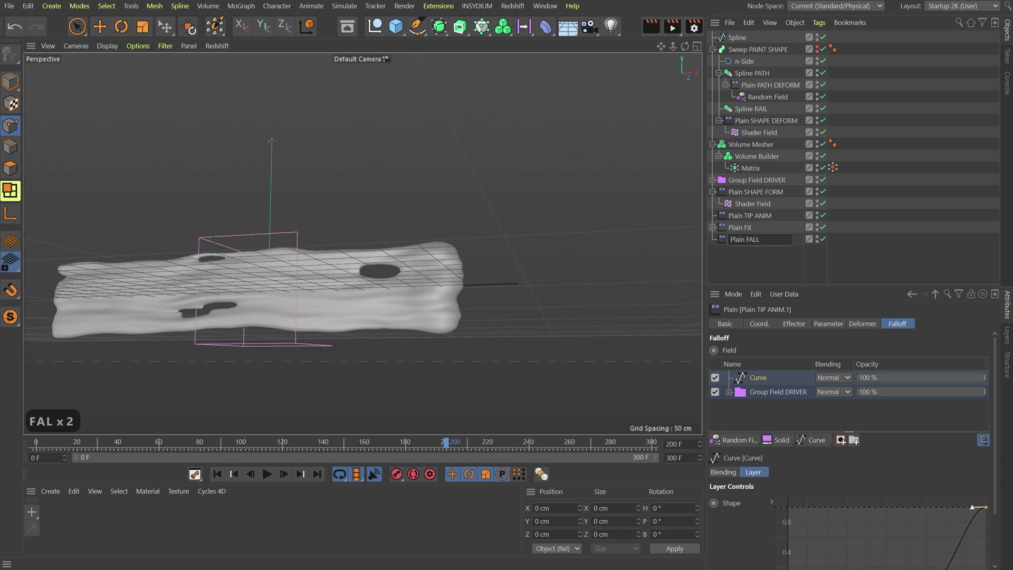
pyautogui.press('Return')
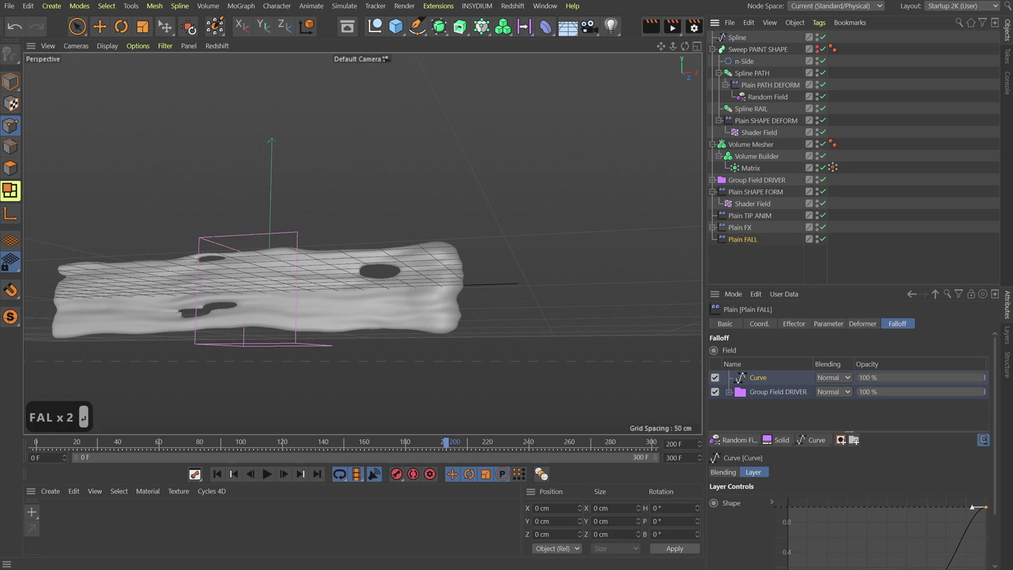
# Rename the Plain TIP ANIM effector as Plain TIP
pyautogui.doubleClick(762, 215)
pyautogui.press('End')
pyautogui.hotkey('ctrl', 'shift', 'Left')
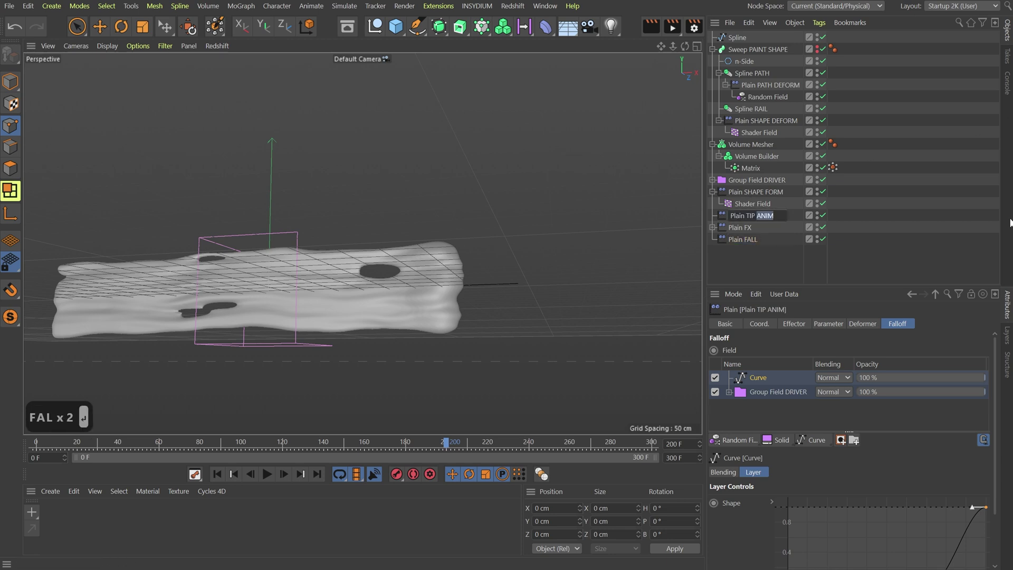
pyautogui.press('BackSpace')
pyautogui.press('BackSpace')
pyautogui.press('Return')
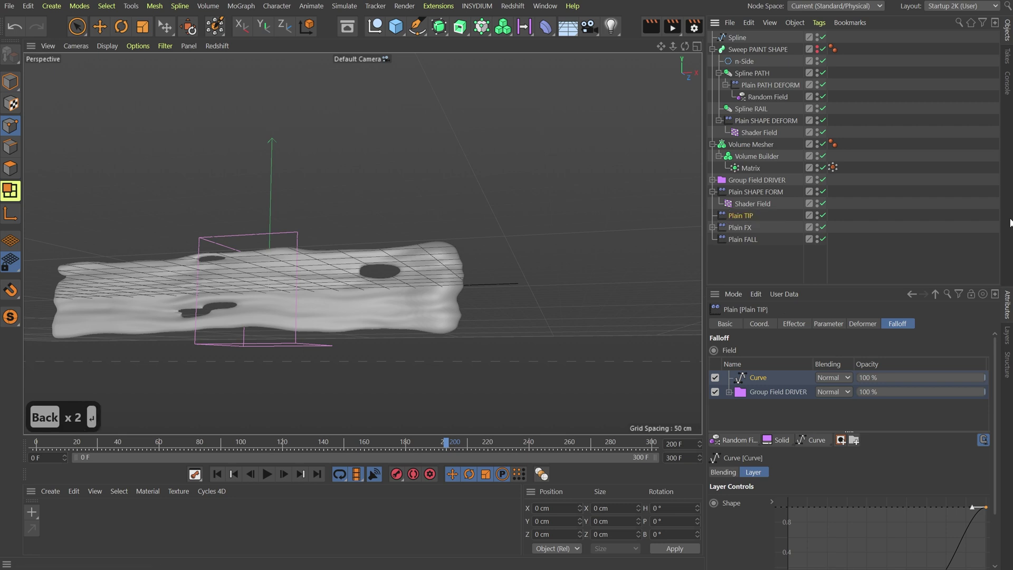
# Make Plain FALL affect position instead of scale, with P.Y at 0 cm and P.Z at -50 cm
pyautogui.click(743, 238)
pyautogui.click(827, 324)
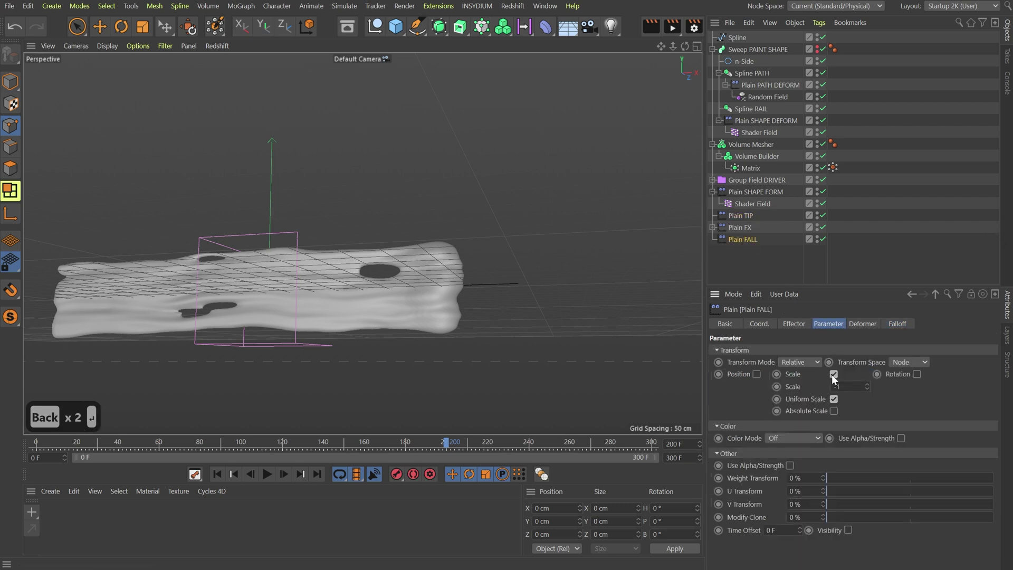
pyautogui.click(757, 374)
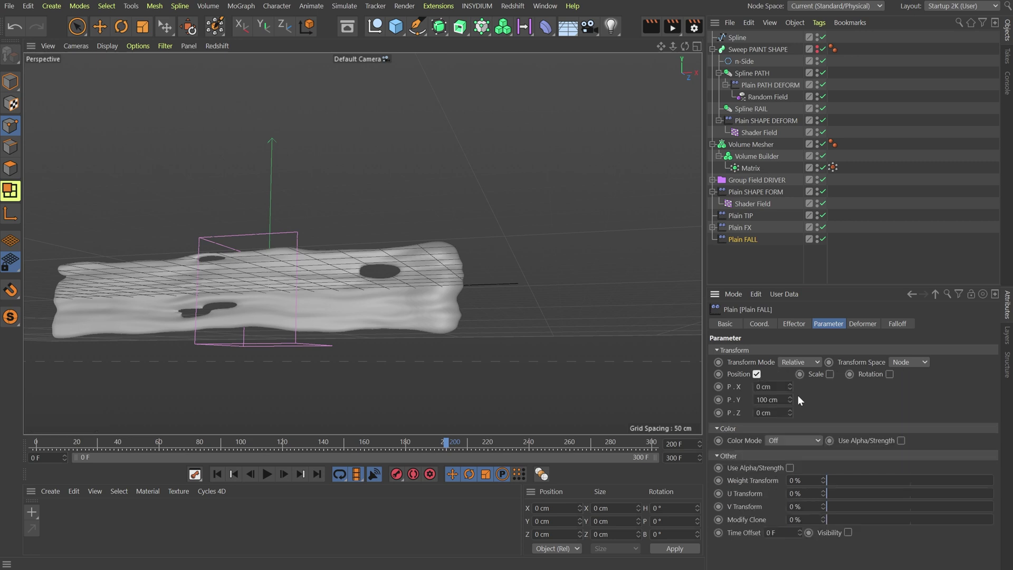
pyautogui.click(771, 399)
pyautogui.write('0')
pyautogui.press('Tab')
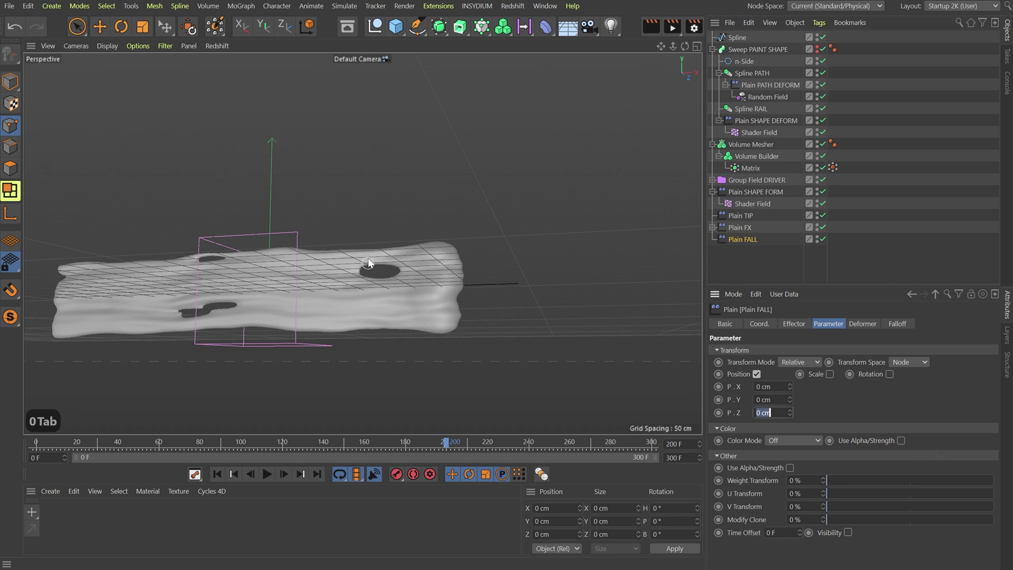
pyautogui.keyDown('alt'); pyautogui.moveTo(368, 257); pyautogui.dragTo(280, 338); pyautogui.keyUp('alt')
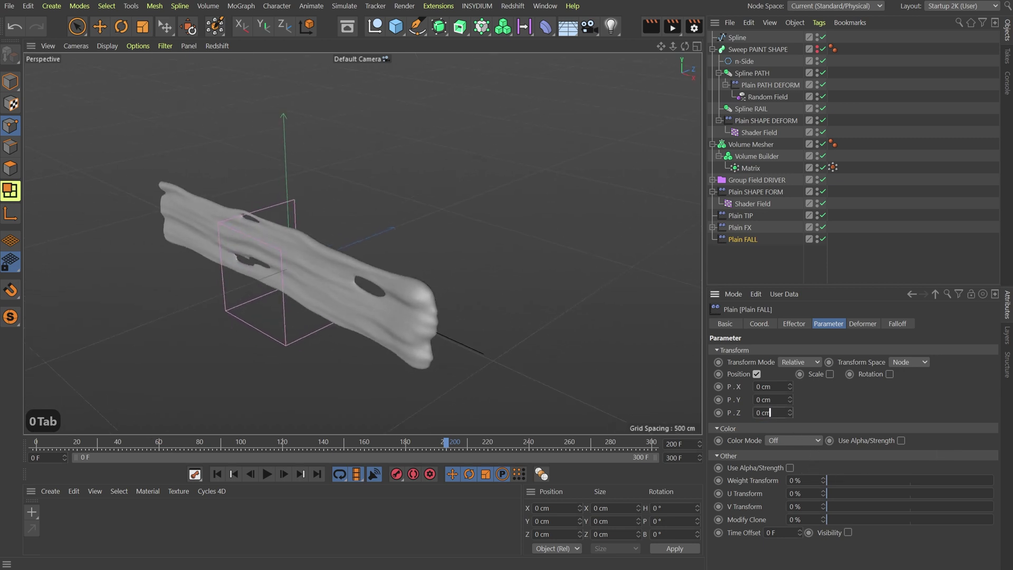
pyautogui.click(770, 413)
pyautogui.write('-50')
pyautogui.press('Return')
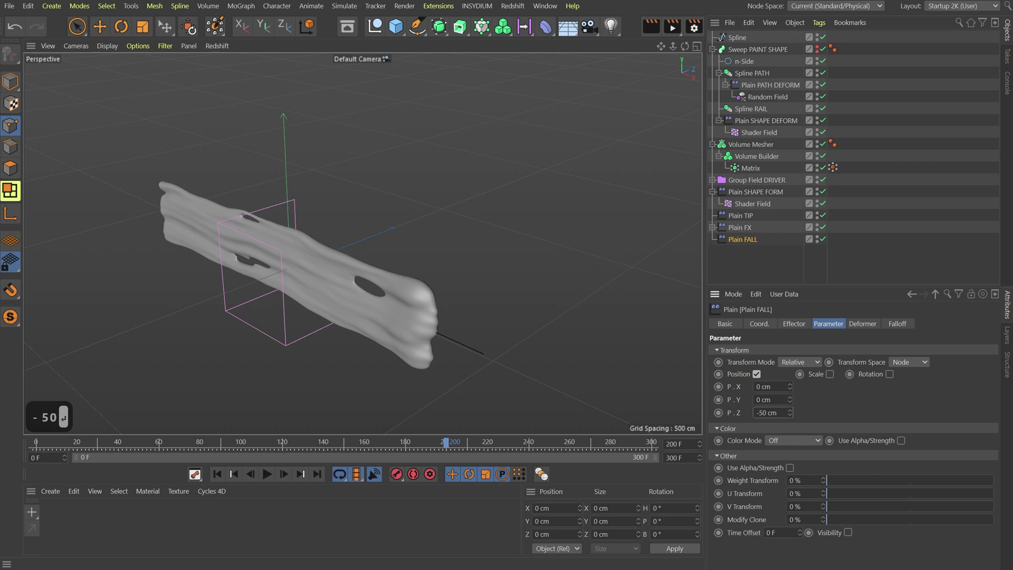
# Check the Plain FALL falloff curve and add Plain FALL to the Matrix object's effectors below Plain FX
pyautogui.click(899, 324)
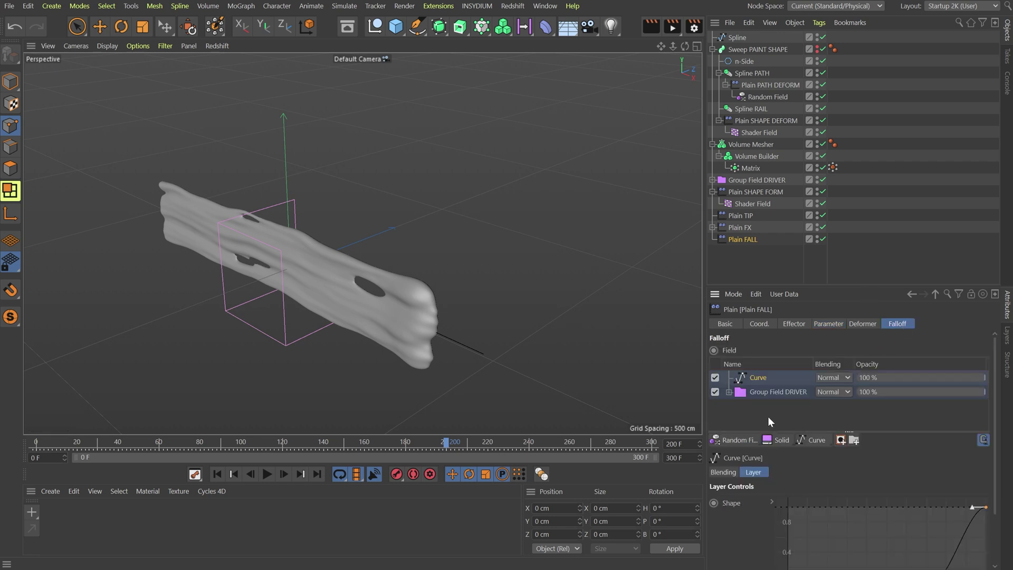
pyautogui.scroll(-3, 767, 417)
pyautogui.click(751, 168)
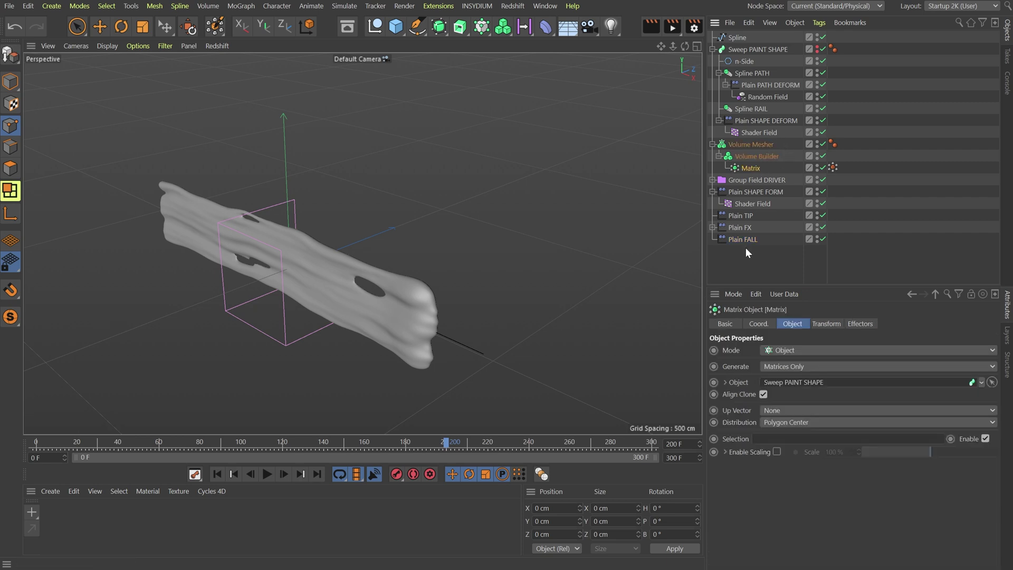
pyautogui.click(861, 323)
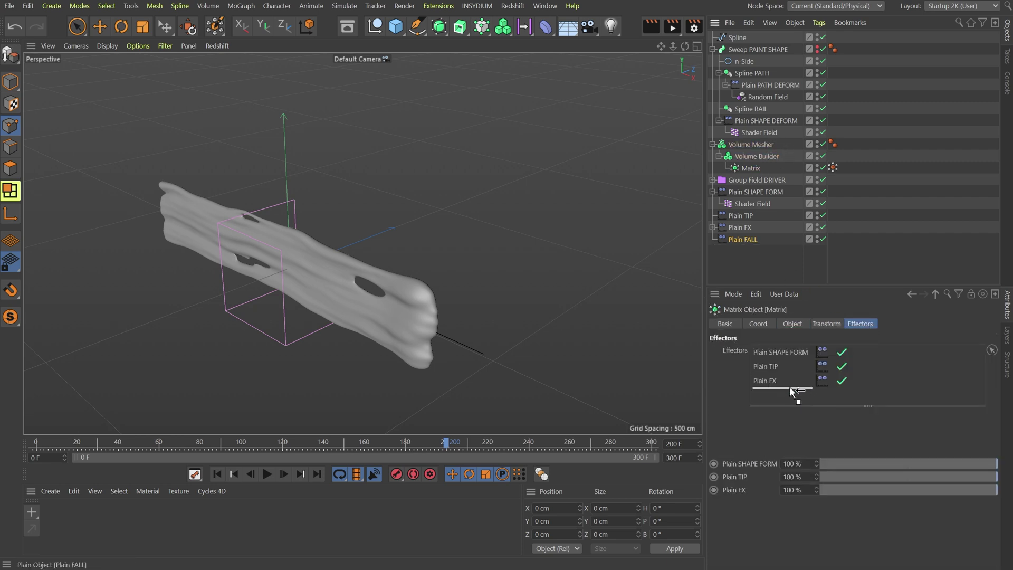
pyautogui.moveTo(790, 389); pyautogui.dragTo(789, 387)
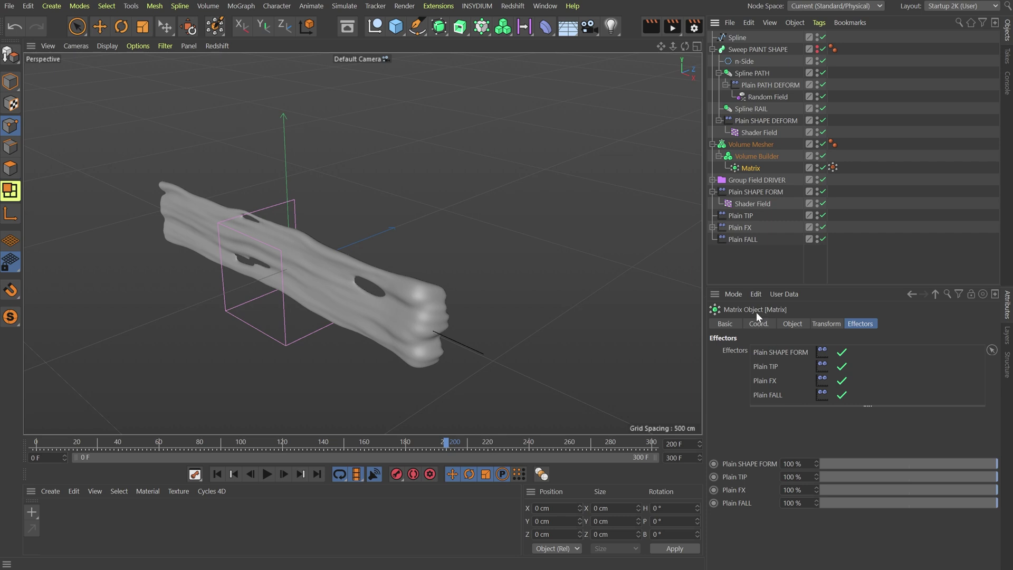
# Set the Plain FALL effector's Transform Space to Effector and inspect the stroke's tip
pyautogui.click(744, 239)
pyautogui.click(822, 324)
pyautogui.click(907, 362)
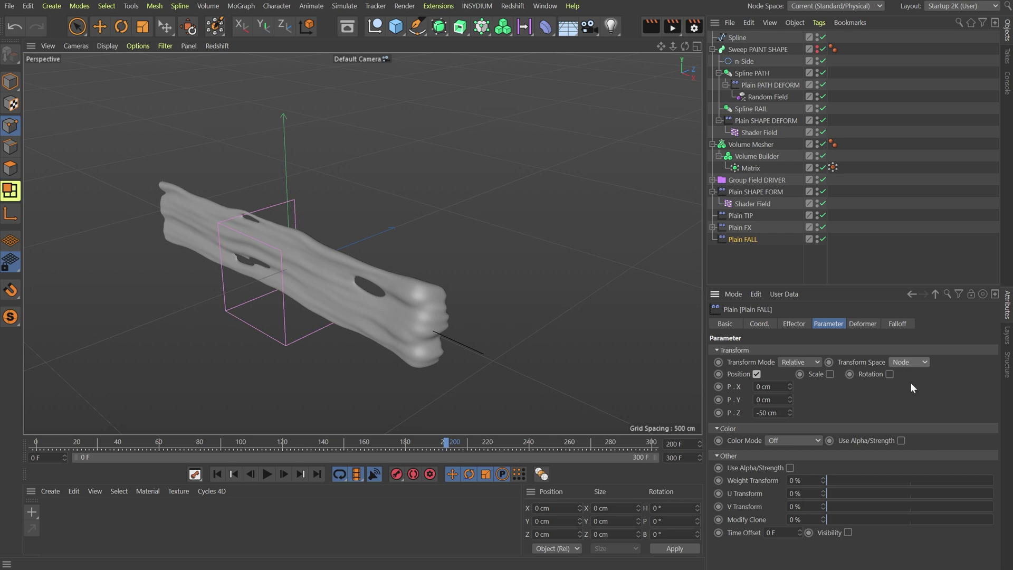
pyautogui.moveTo(436, 329)
pyautogui.keyDown('alt'); pyautogui.mouseDown()
pyautogui.moveTo(437, 318)
pyautogui.moveTo(547, 295)
pyautogui.moveTo(484, 266)
pyautogui.moveTo(398, 285)
pyautogui.moveTo(422, 331)
pyautogui.moveTo(423, 318)
pyautogui.moveTo(454, 322)
pyautogui.mouseUp(); pyautogui.keyUp('alt')
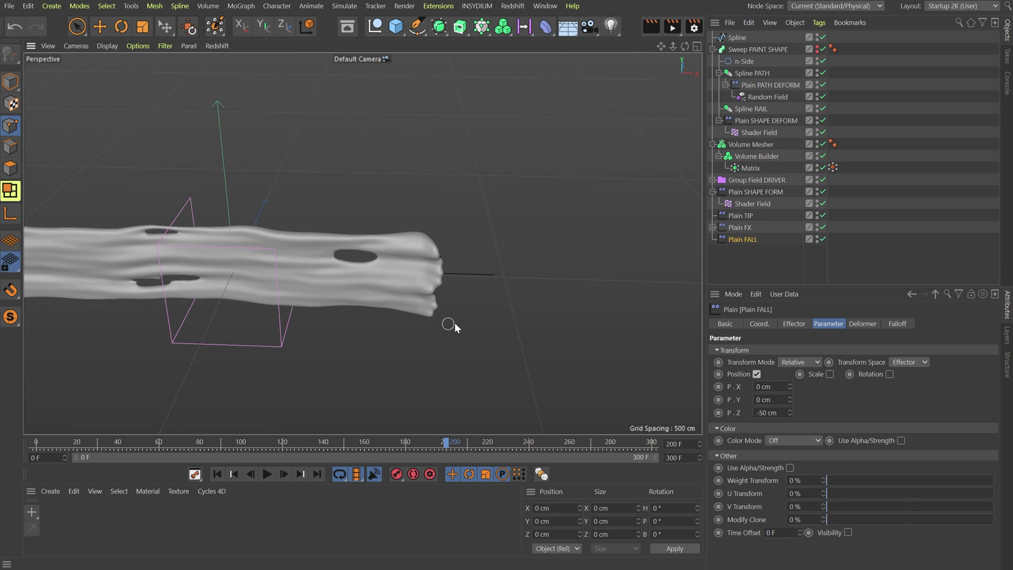
# Reshape the Plain FALL falloff curve so it starts rising at about 0.5 and peaks at 1.0, with longer, smoother easing
pyautogui.click(900, 324)
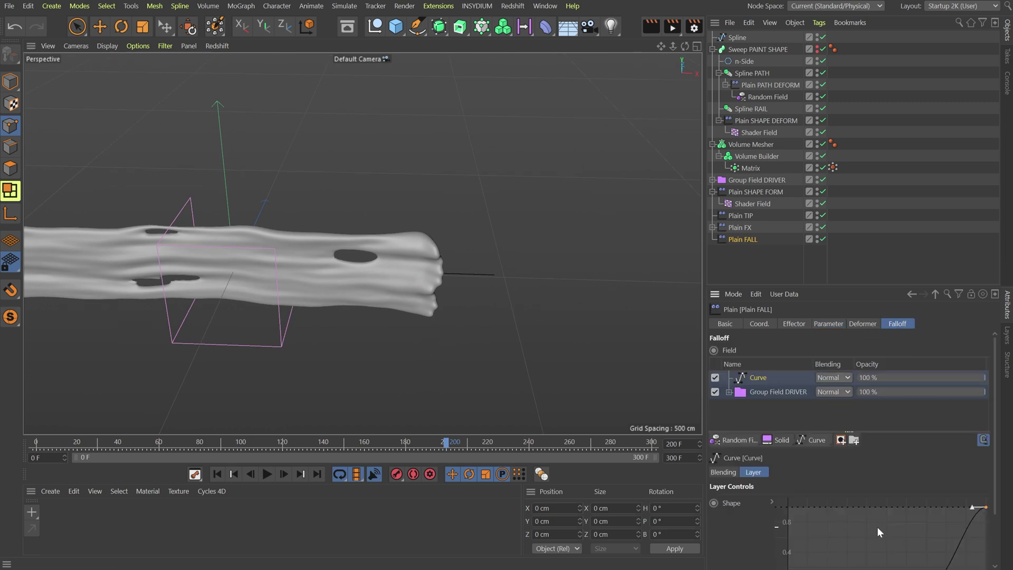
pyautogui.scroll(-3, 851, 475)
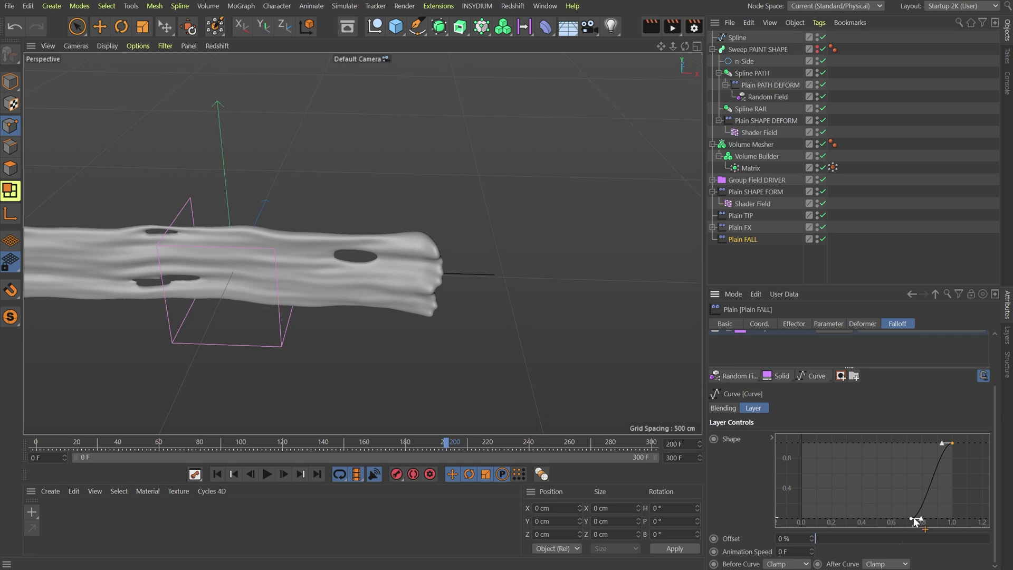
pyautogui.moveTo(916, 522); pyautogui.dragTo(879, 530)
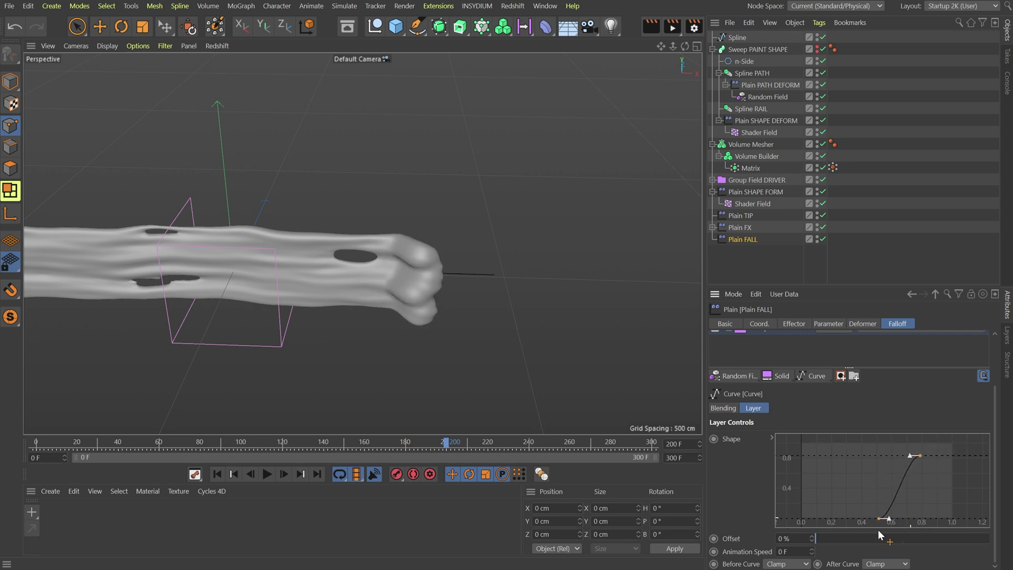
pyautogui.click(922, 455)
pyautogui.moveTo(921, 456); pyautogui.dragTo(853, 531)
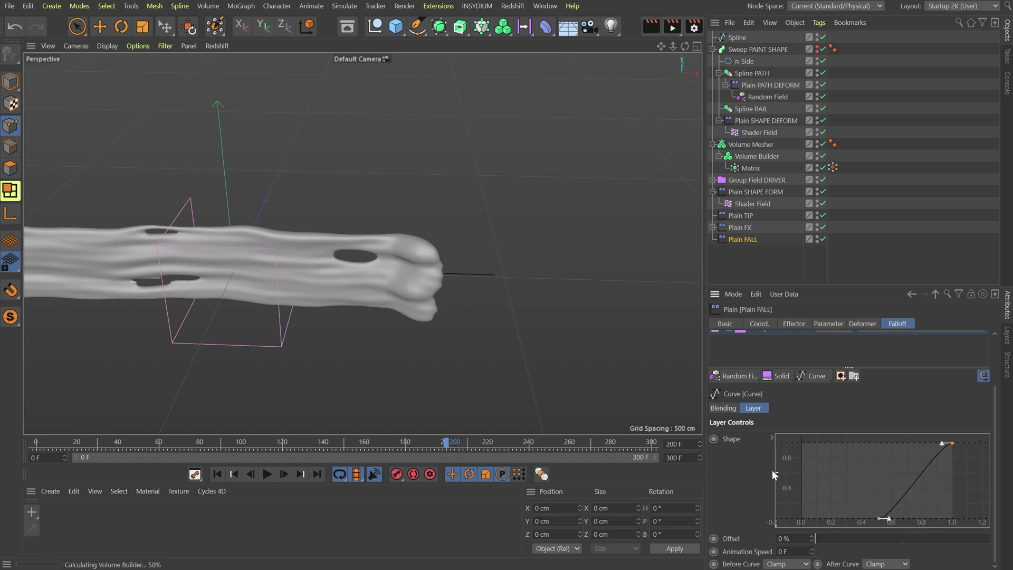
pyautogui.rightClick(910, 445)
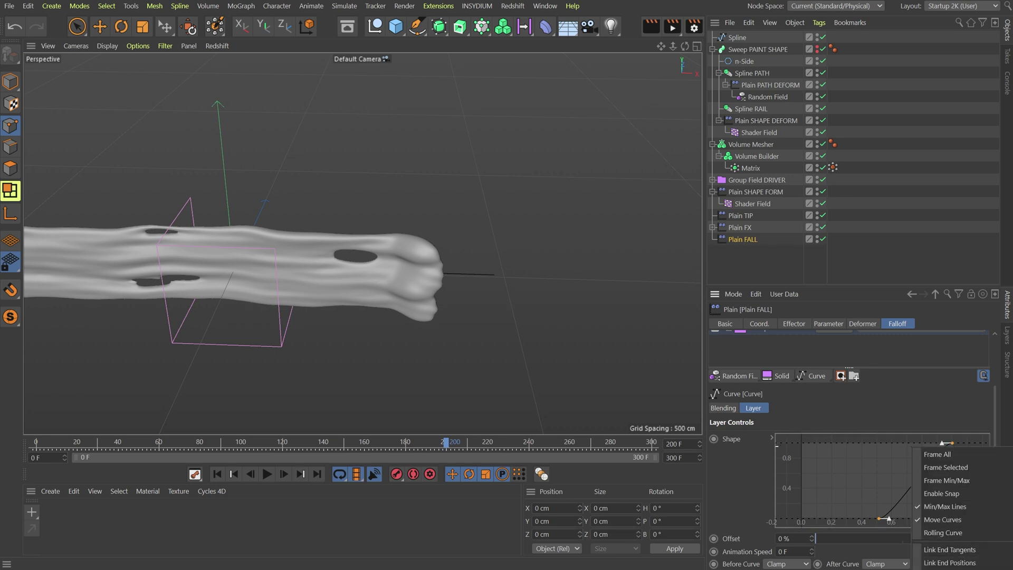
pyautogui.click(941, 454)
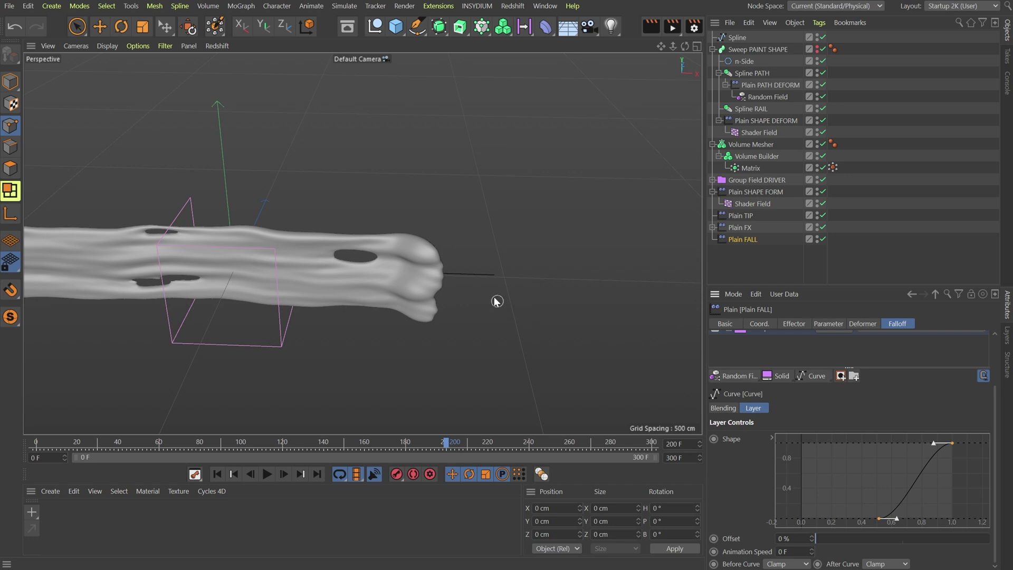
pyautogui.keyDown('alt'); pyautogui.moveTo(432, 271); pyautogui.dragTo(509, 331); pyautogui.keyUp('alt')
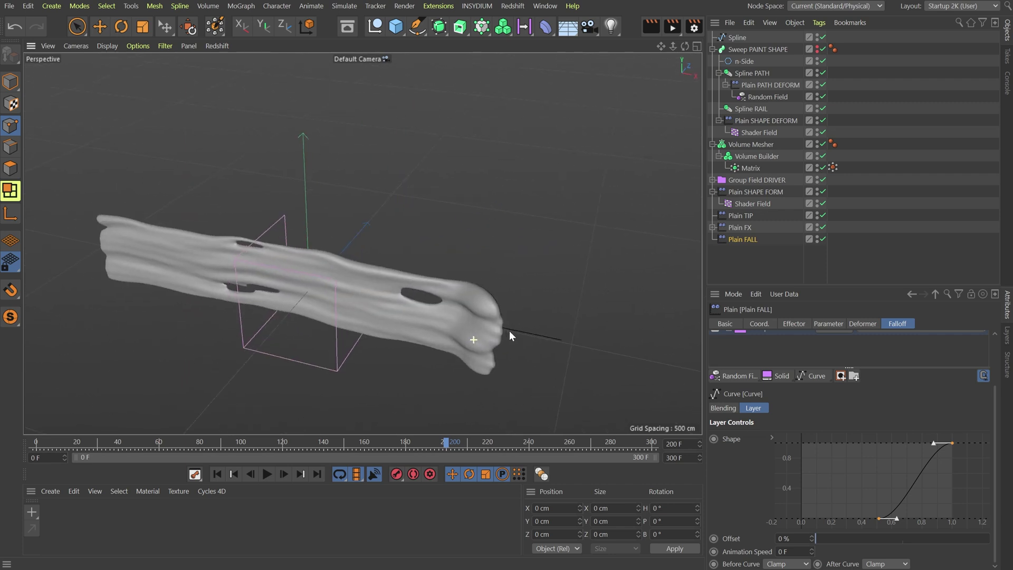
# Duplicate the Plain FALL effector below itself and rename the copy Plain CURL
pyautogui.moveTo(749, 239)
pyautogui.mouseDown()
pyautogui.moveTo(745, 252)
pyautogui.moveTo(752, 245)
pyautogui.mouseUp()
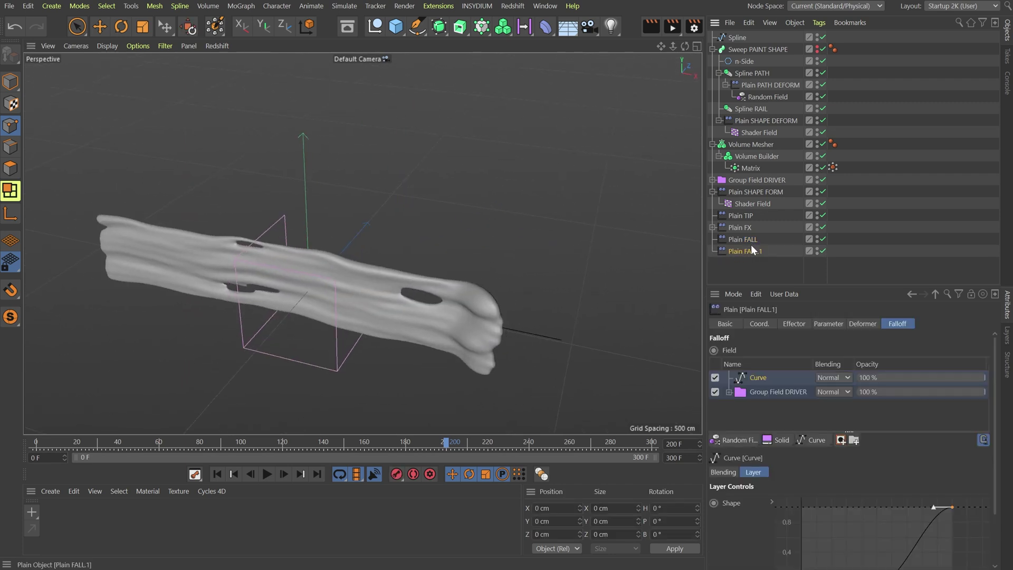
pyautogui.doubleClick(749, 252)
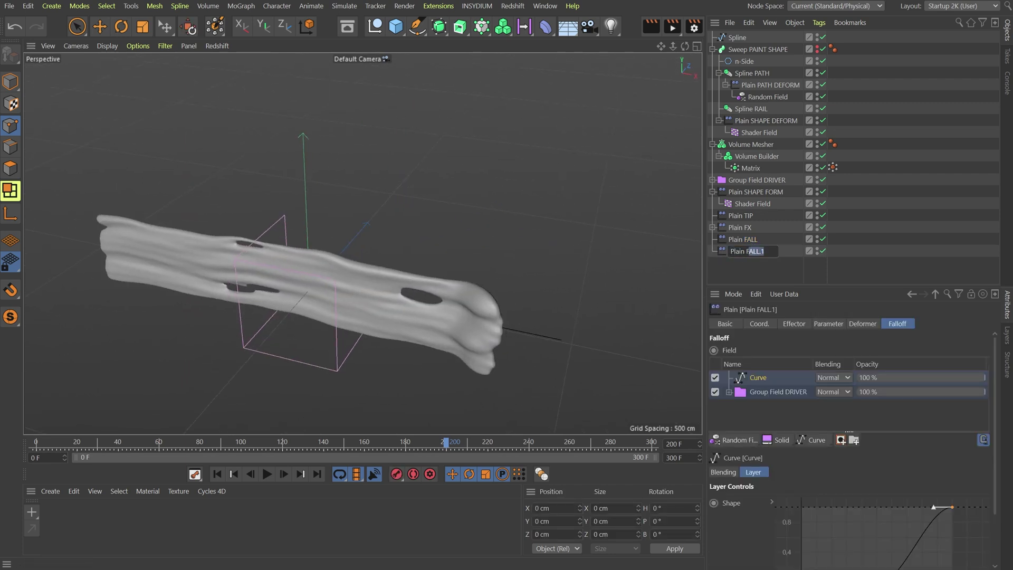
pyautogui.press('BackSpace')
pyautogui.press('BackSpace')
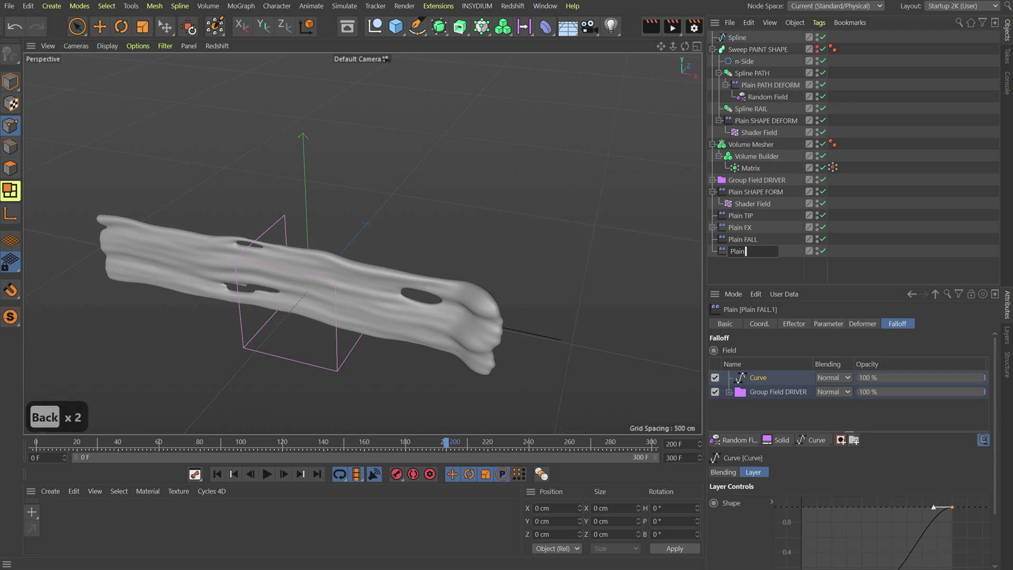
pyautogui.write('CUL')
pyautogui.press('Return')
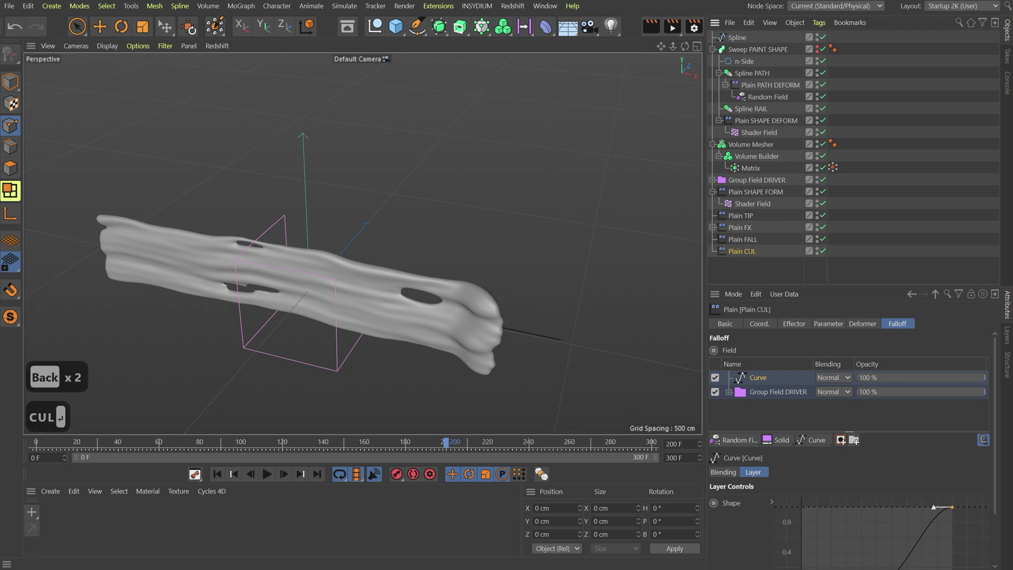
pyautogui.press('Return')
pyautogui.press('End')
pyautogui.press('BackSpace')
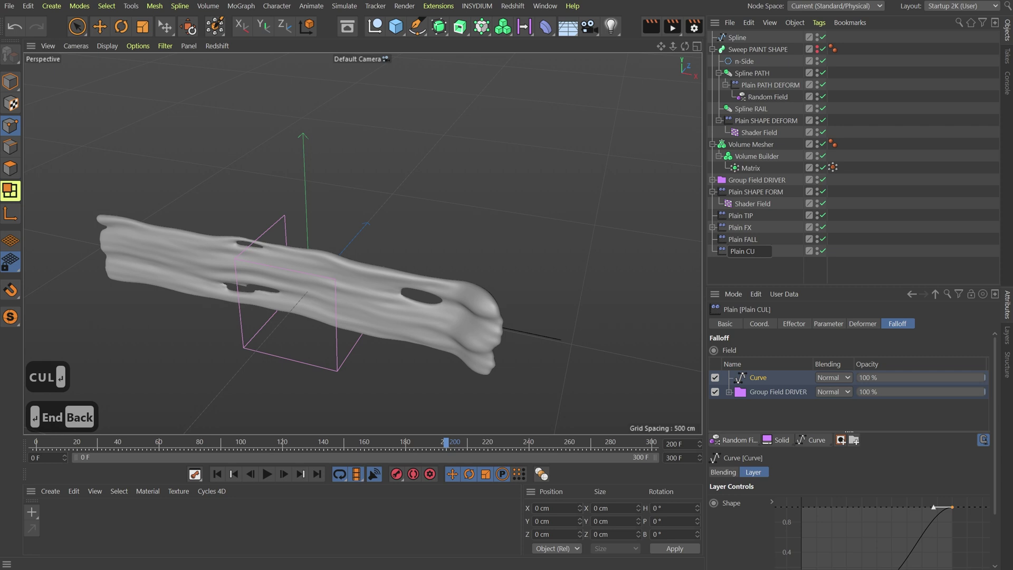
pyautogui.write('RL')
pyautogui.press('Return')
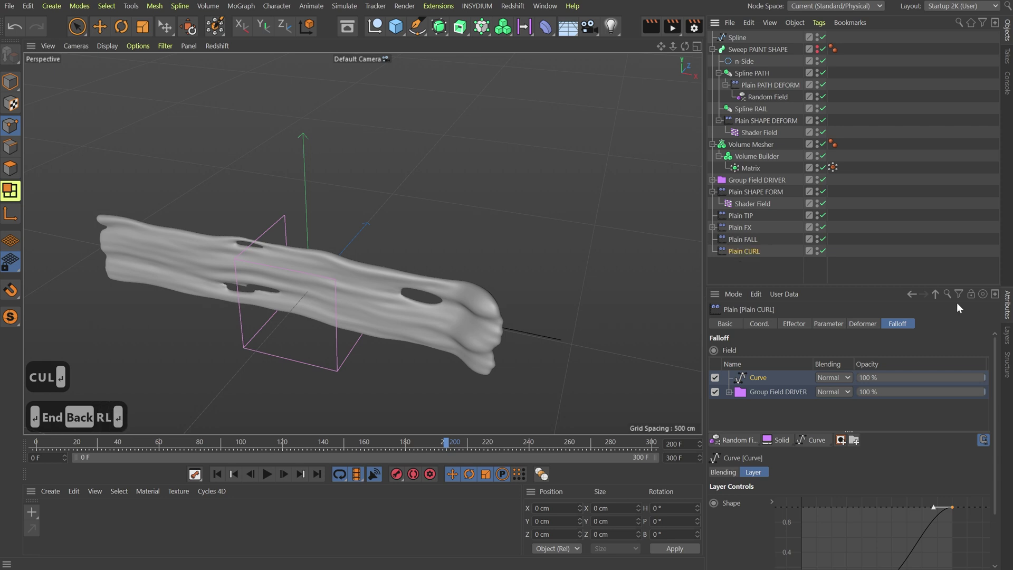
# Set Plain CURL's position offset to 0 cm in P.Z and -50 cm in P.X
pyautogui.click(827, 324)
pyautogui.click(771, 412)
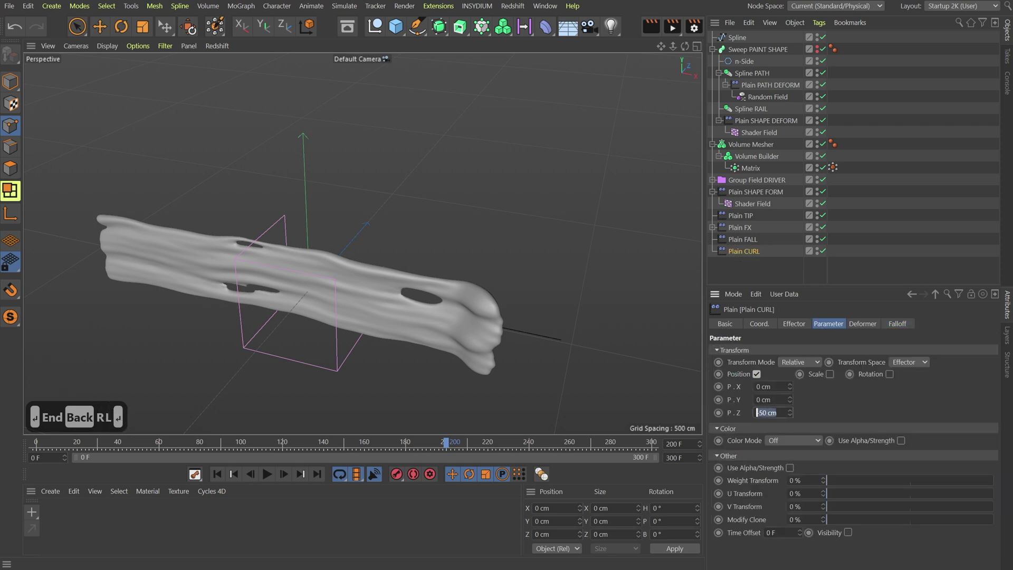
pyautogui.write('0')
pyautogui.press('Return')
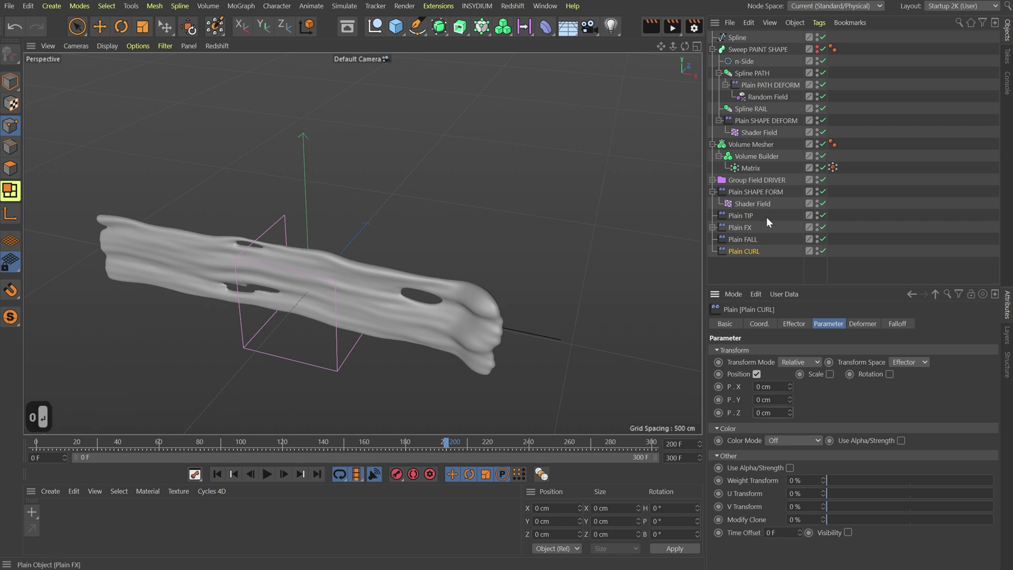
pyautogui.moveTo(422, 291)
pyautogui.keyDown('alt'); pyautogui.mouseDown()
pyautogui.moveTo(320, 297)
pyautogui.moveTo(363, 267)
pyautogui.moveTo(412, 280)
pyautogui.mouseUp(); pyautogui.keyUp('alt')
pyautogui.doubleClick(769, 387)
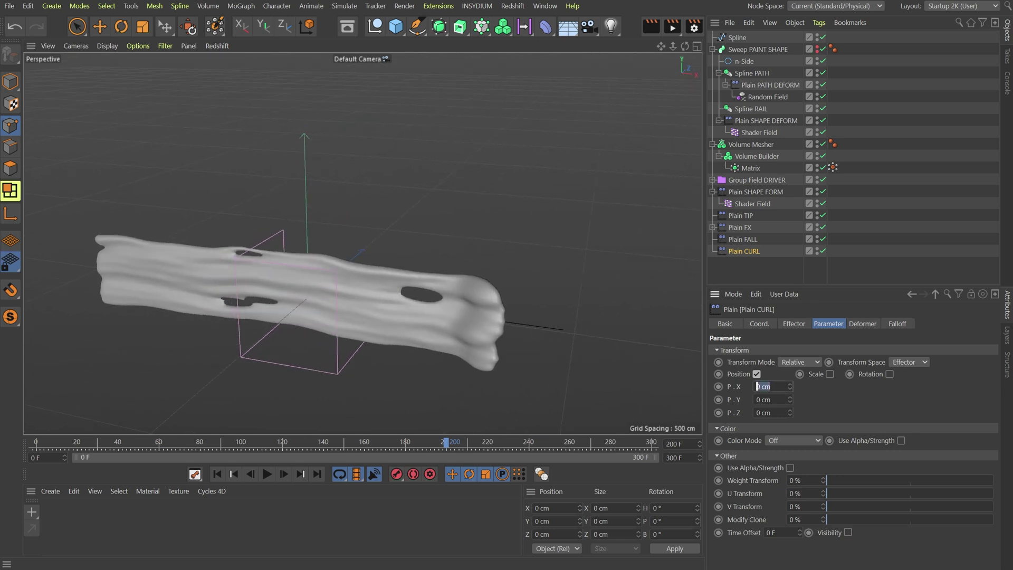
pyautogui.write('-50')
pyautogui.press('Return')
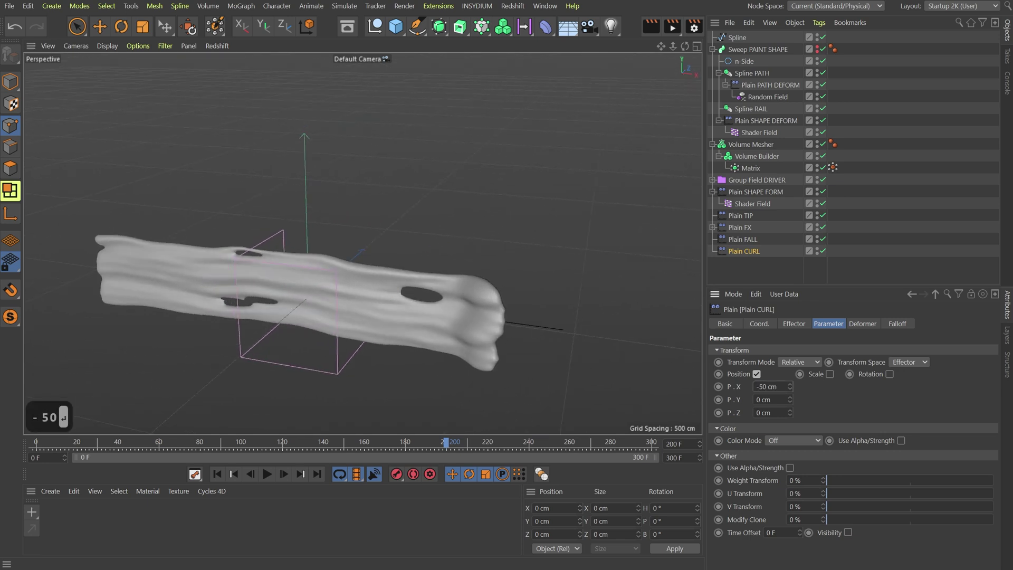
# Add Plain CURL to the Matrix object's effectors below Plain FALL and check the stroke's tip at frame 140
pyautogui.click(739, 169)
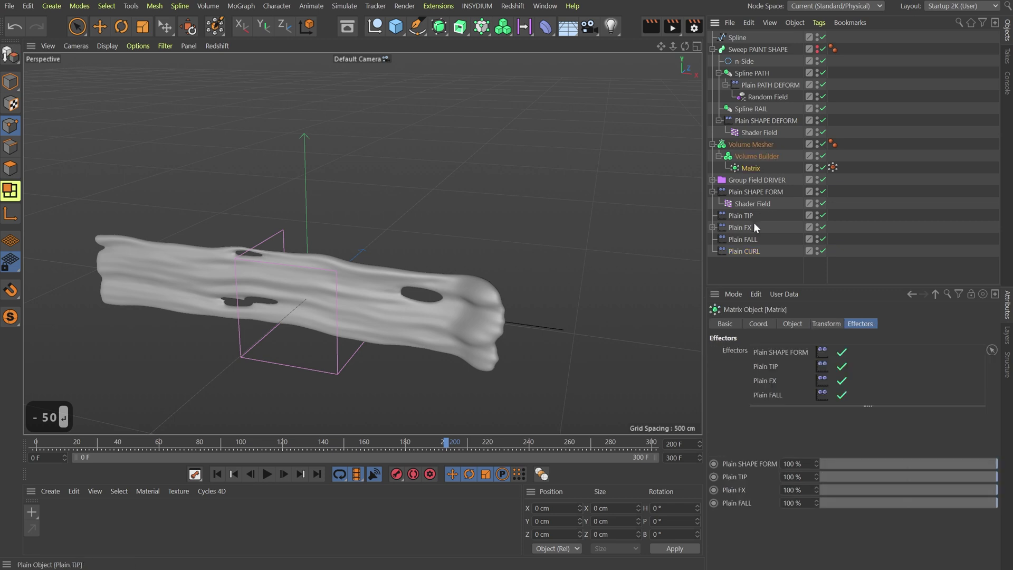
pyautogui.moveTo(746, 251); pyautogui.dragTo(790, 402)
pyautogui.moveTo(475, 315)
pyautogui.keyDown('alt'); pyautogui.mouseDown()
pyautogui.moveTo(498, 280)
pyautogui.moveTo(440, 258)
pyautogui.moveTo(493, 319)
pyautogui.mouseUp(); pyautogui.keyUp('alt')
pyautogui.keyDown('alt'); pyautogui.moveTo(410, 324); pyautogui.dragTo(504, 280); pyautogui.keyUp('alt')
pyautogui.scroll(3, 477, 281)
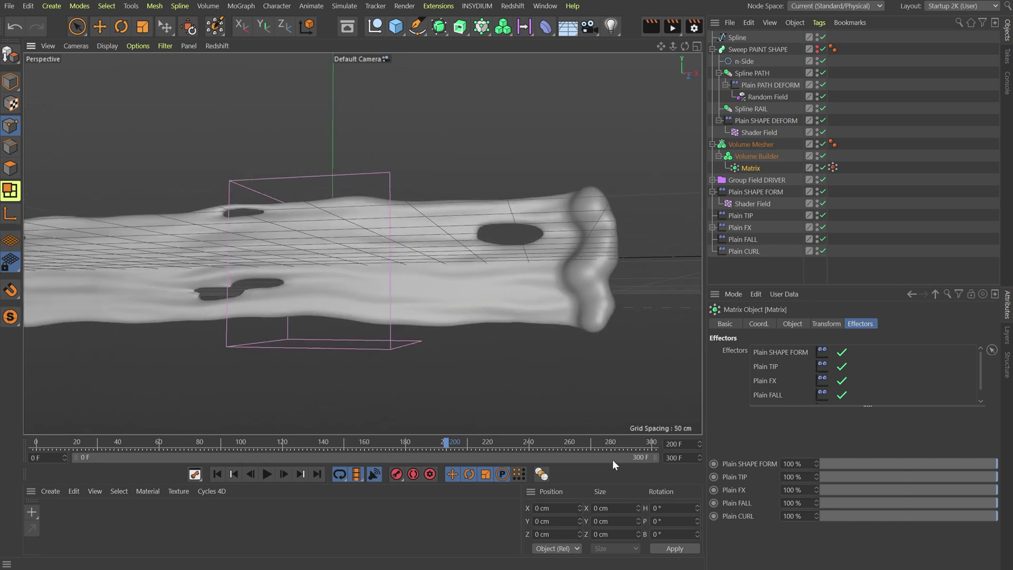
pyautogui.moveTo(446, 441); pyautogui.dragTo(385, 442)
pyautogui.click(324, 441)
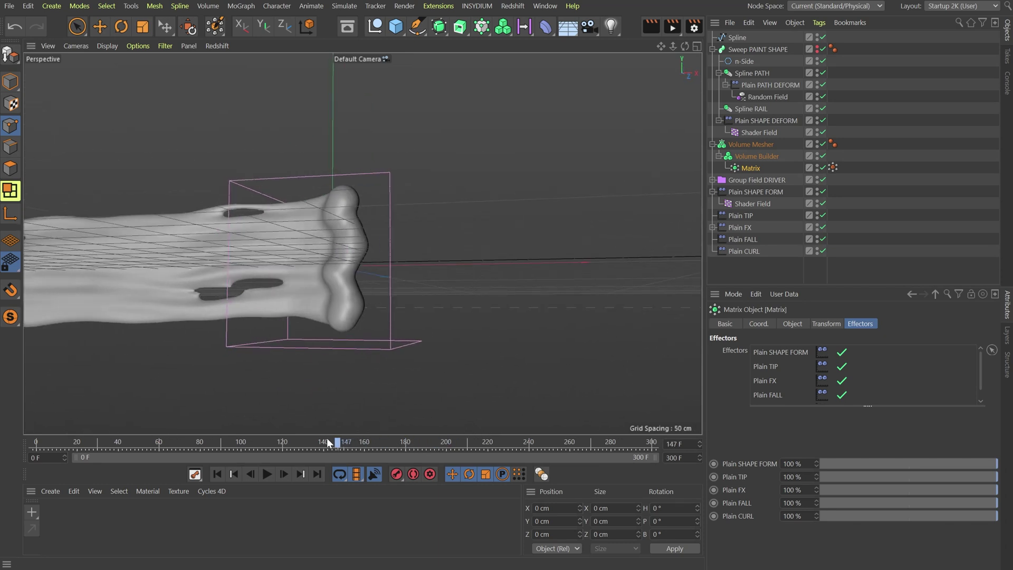
# Widen the Plain CURL falloff curve by moving its start point to about 0.15, keeping the end point at 1.0
pyautogui.click(744, 252)
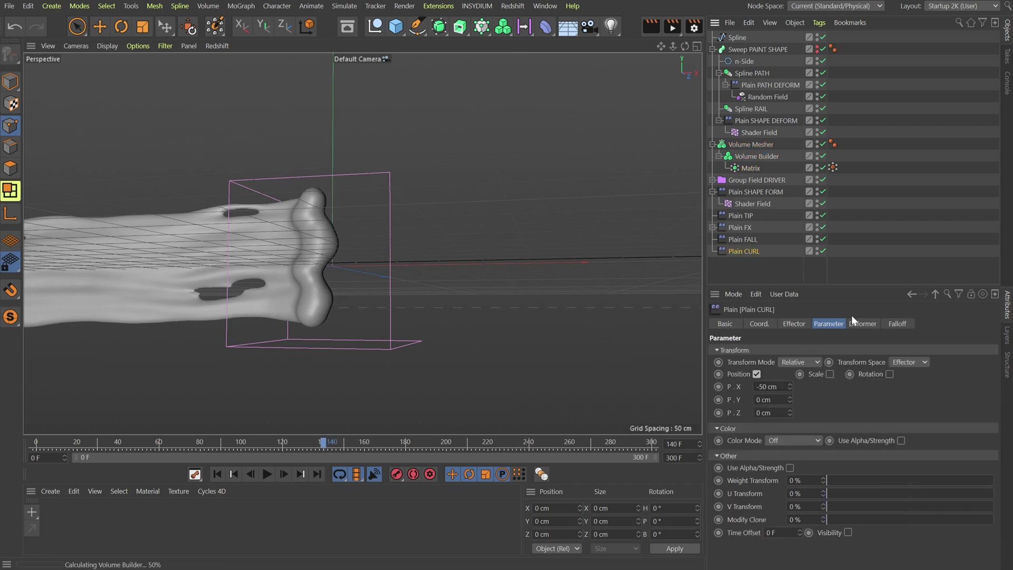
pyautogui.click(897, 323)
pyautogui.scroll(-2, 782, 471)
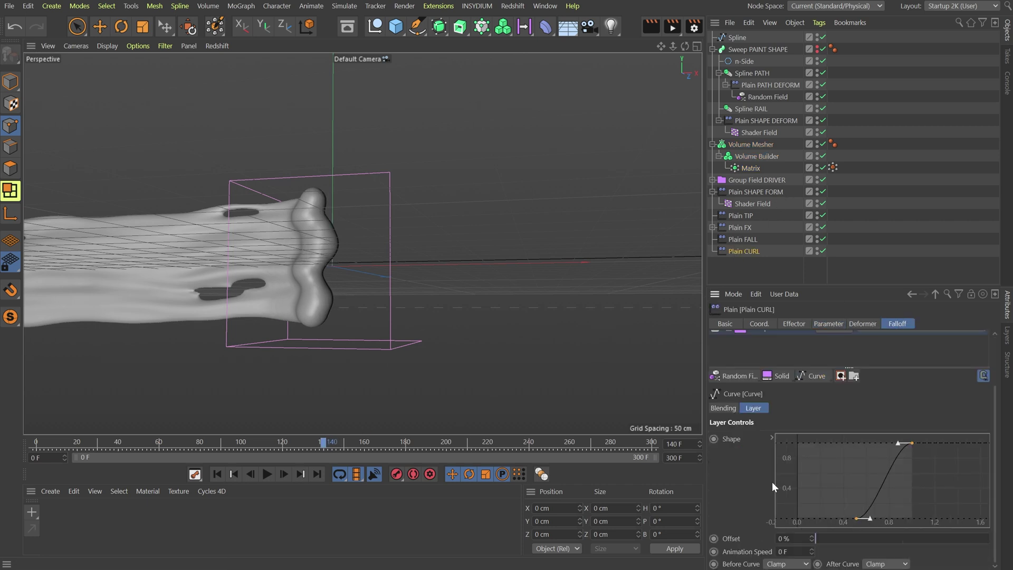
pyautogui.scroll(3, 784, 476)
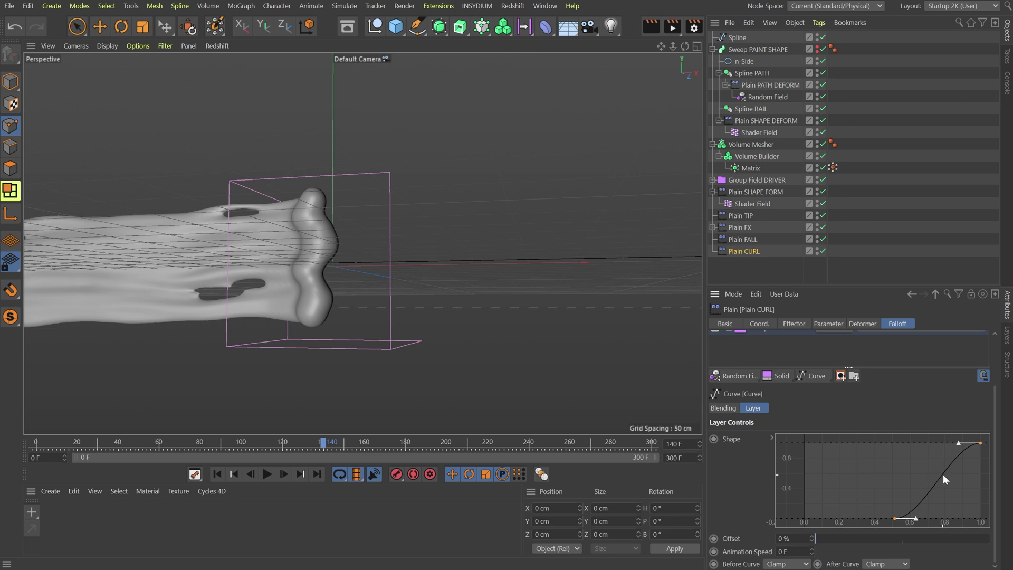
pyautogui.moveTo(944, 476)
pyautogui.keyDown('alt'); pyautogui.mouseDown(button='middle')
pyautogui.moveTo(918, 476)
pyautogui.moveTo(926, 476)
pyautogui.mouseUp(button='middle'); pyautogui.keyUp('alt')
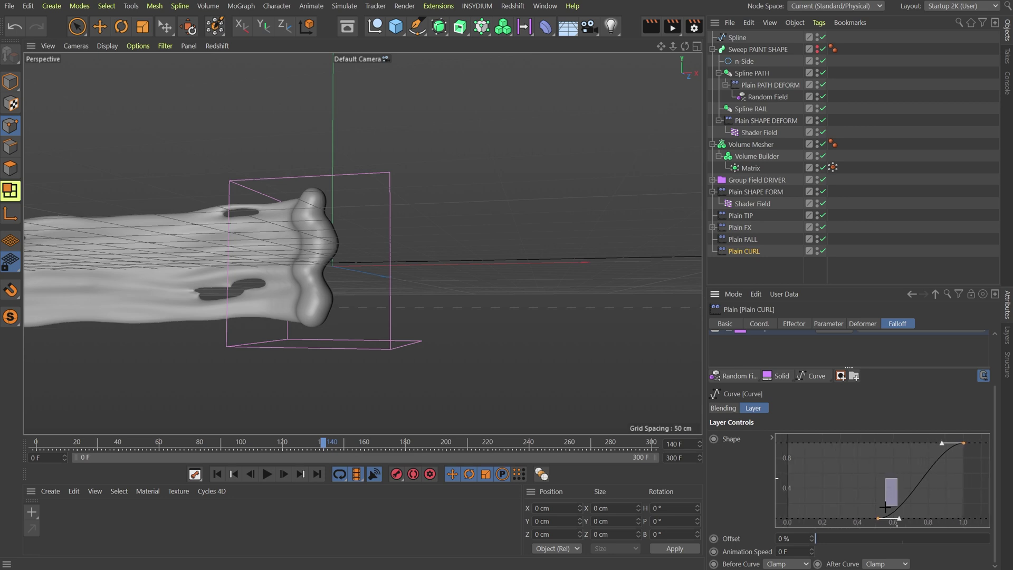
pyautogui.moveTo(885, 506); pyautogui.dragTo(812, 520)
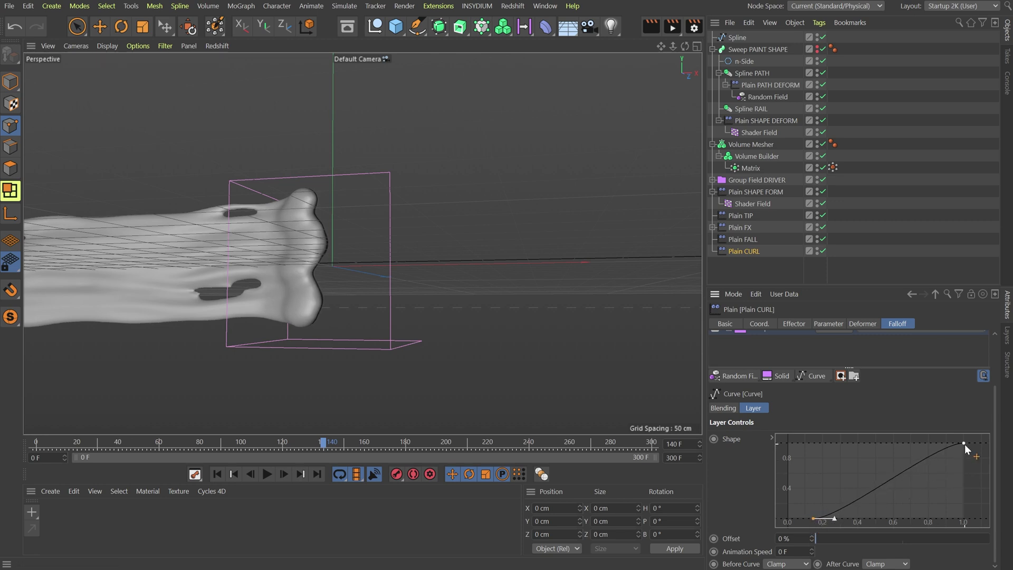
pyautogui.moveTo(964, 443); pyautogui.dragTo(983, 435)
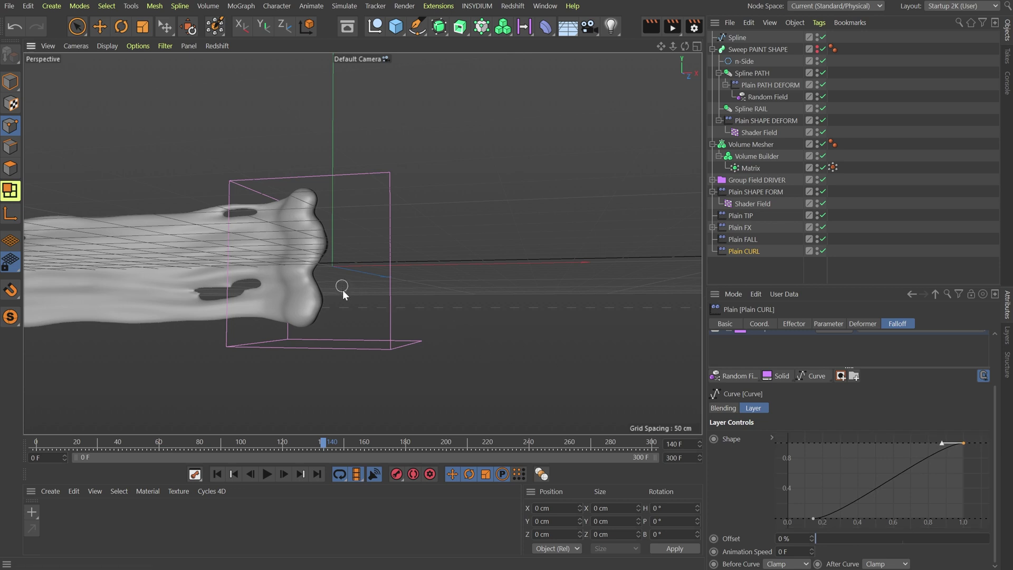
pyautogui.keyDown('alt'); pyautogui.moveTo(339, 287); pyautogui.dragTo(466, 344); pyautogui.keyUp('alt')
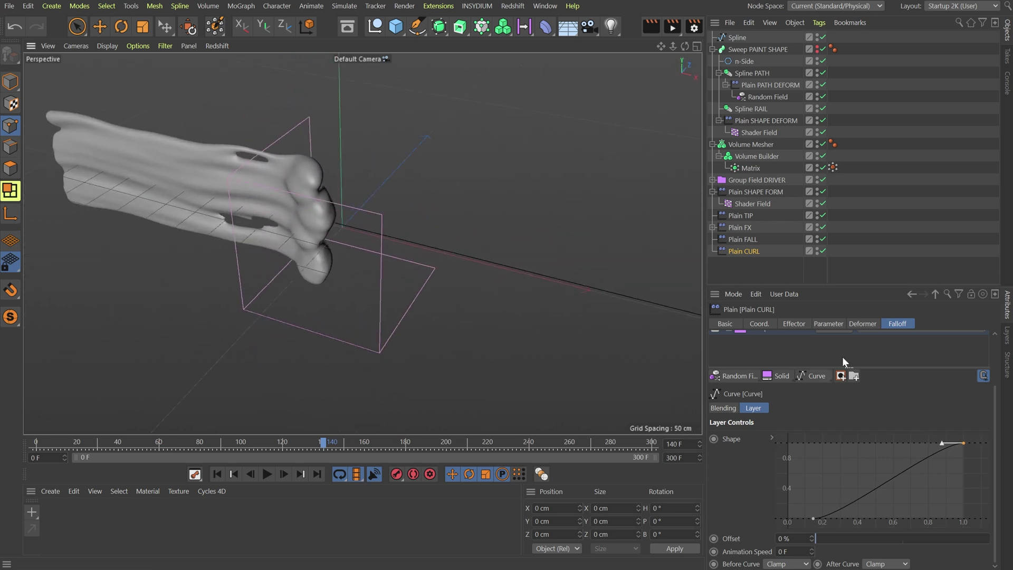
# Set Plain CURL's P.X to -80 cm and scrub the animation to frame 203 to check the curled tip
pyautogui.click(828, 323)
pyautogui.doubleClick(763, 386)
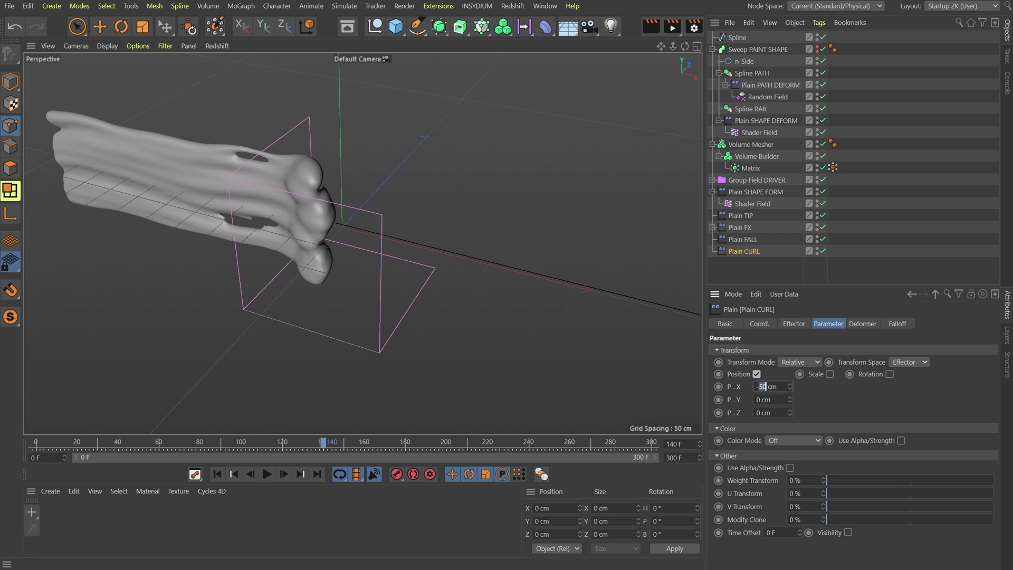
pyautogui.write('80')
pyautogui.press('Return')
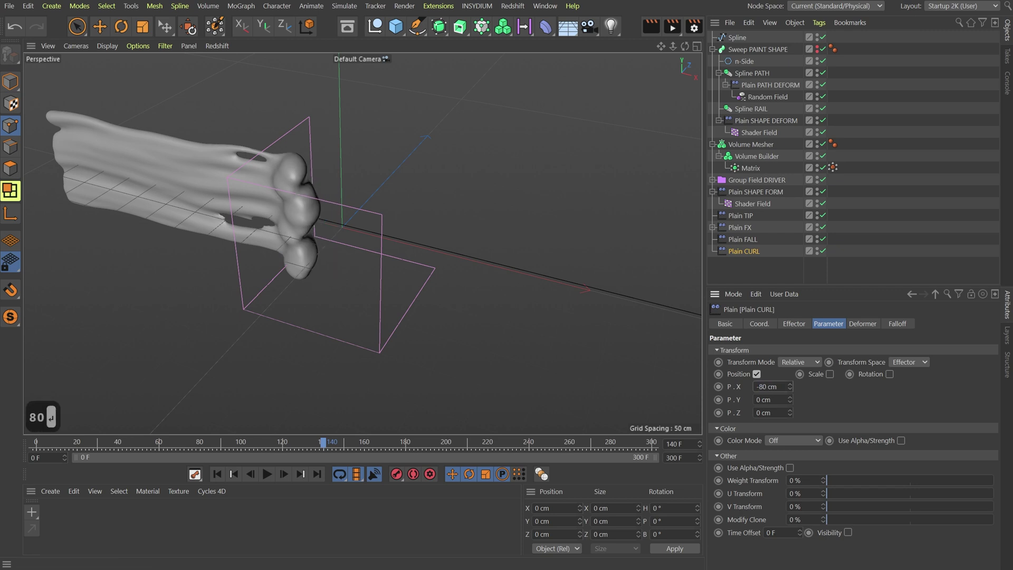
pyautogui.keyDown('alt'); pyautogui.moveTo(217, 78); pyautogui.dragTo(316, 188); pyautogui.keyUp('alt')
pyautogui.moveTo(249, 445); pyautogui.dragTo(435, 444)
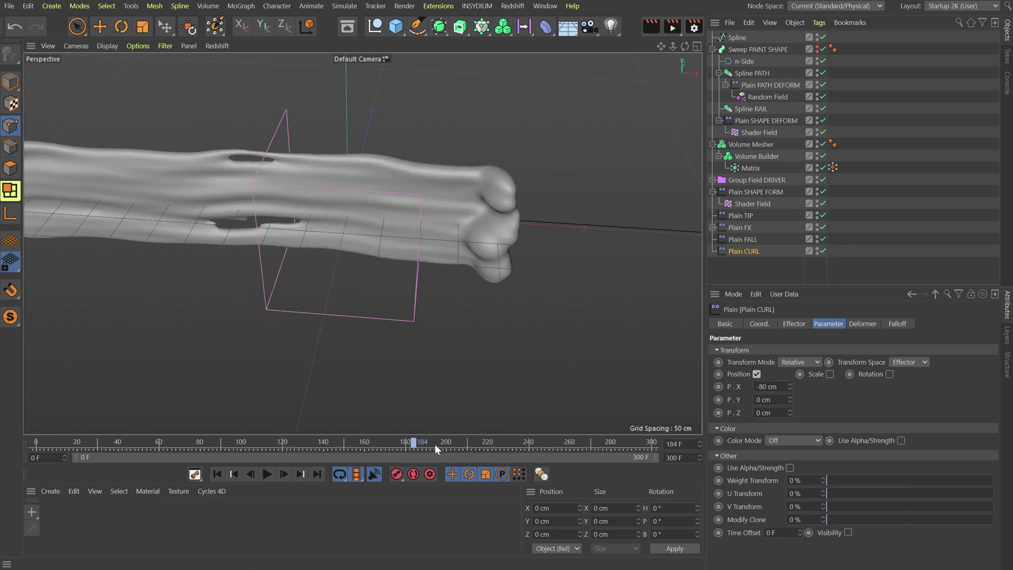
pyautogui.keyDown('alt'); pyautogui.moveTo(562, 220); pyautogui.dragTo(528, 122); pyautogui.keyUp('alt')
# Disable the Volume Builder and Volume Mesher to inspect the raw Matrix points at the curled tip
pyautogui.click(823, 156)
pyautogui.click(822, 144)
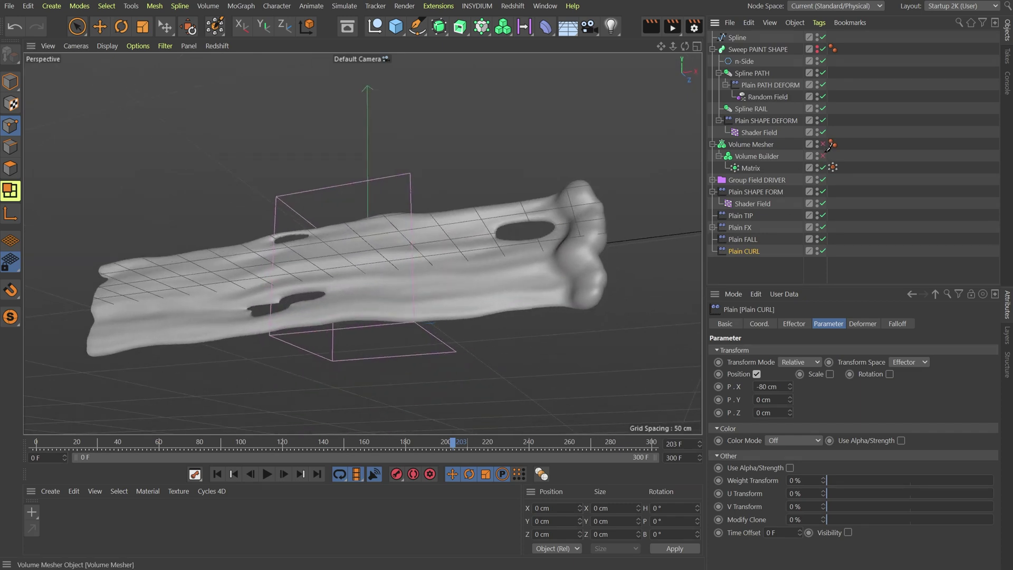
pyautogui.keyDown('alt'); pyautogui.moveTo(510, 219); pyautogui.dragTo(568, 355); pyautogui.keyUp('alt')
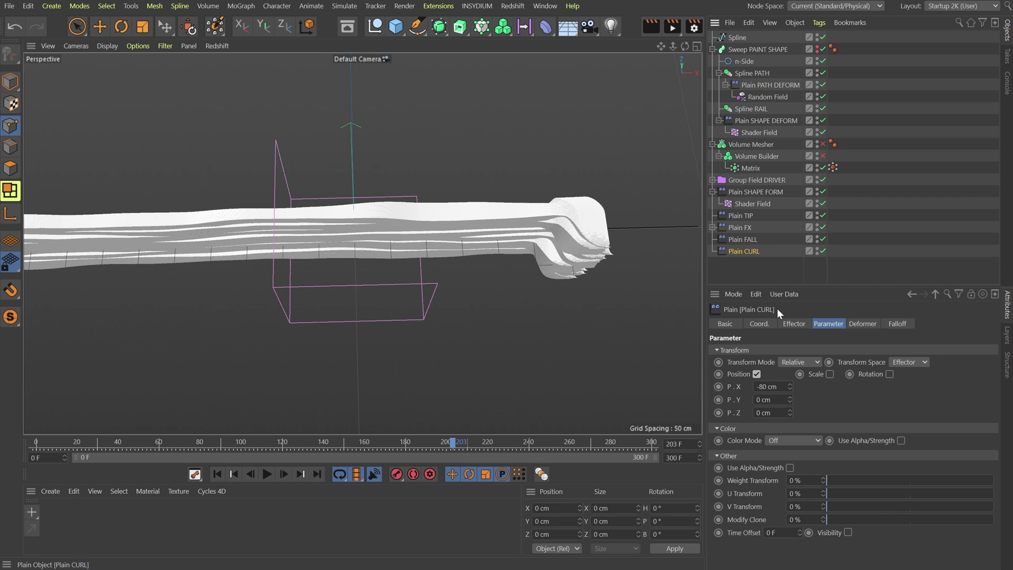
# Narrow Plain CURL's falloff curve by moving its start point to about 0.67, keeping the end point at 1.0
pyautogui.click(897, 324)
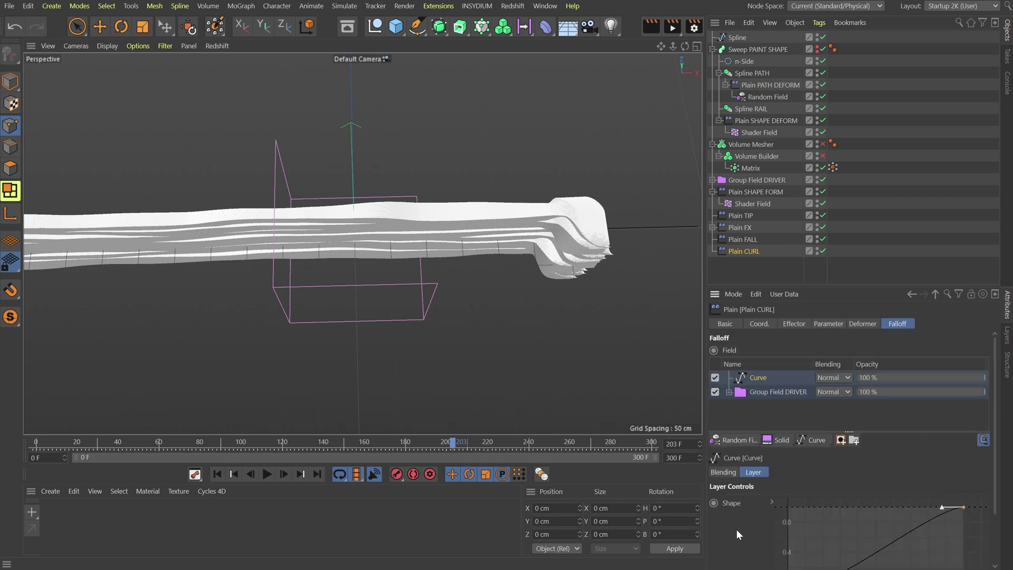
pyautogui.scroll(-3, 737, 530)
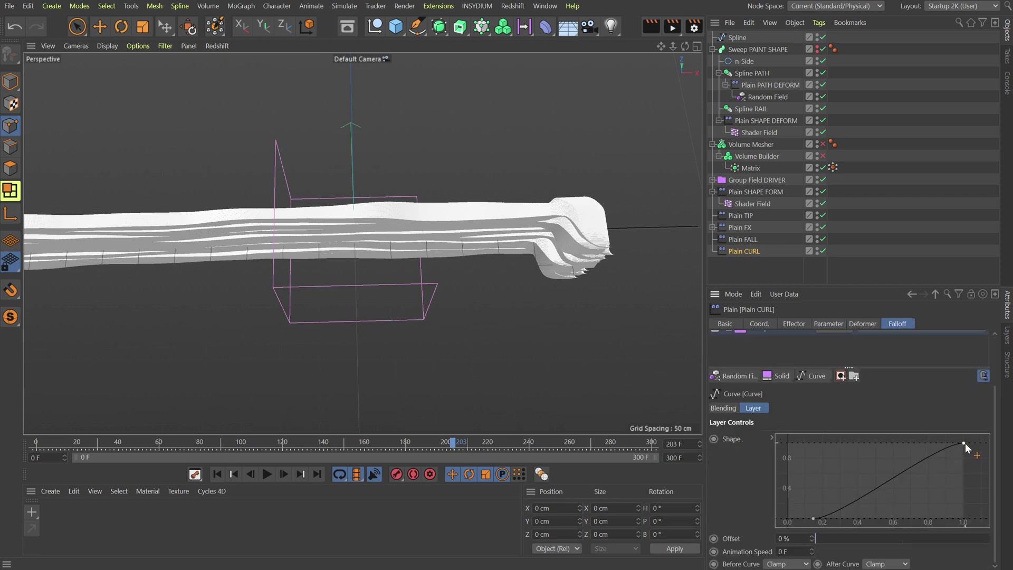
pyautogui.moveTo(964, 442); pyautogui.dragTo(975, 414)
pyautogui.moveTo(816, 518); pyautogui.dragTo(907, 540)
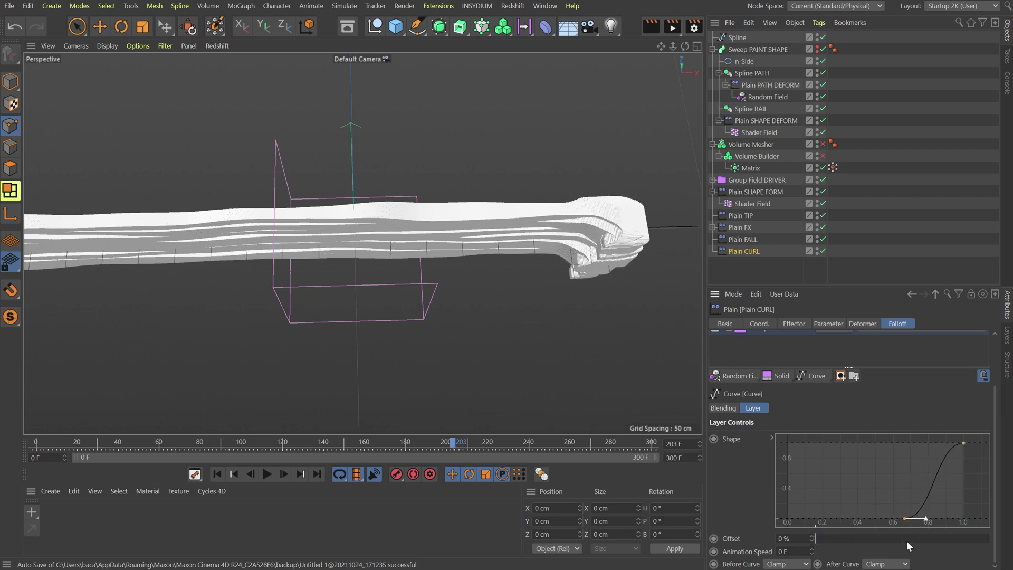
# Re-enable the Volume Builder and Volume Mesher, and shift Plain CURL's falloff curve start point to about 0.6
pyautogui.click(824, 144)
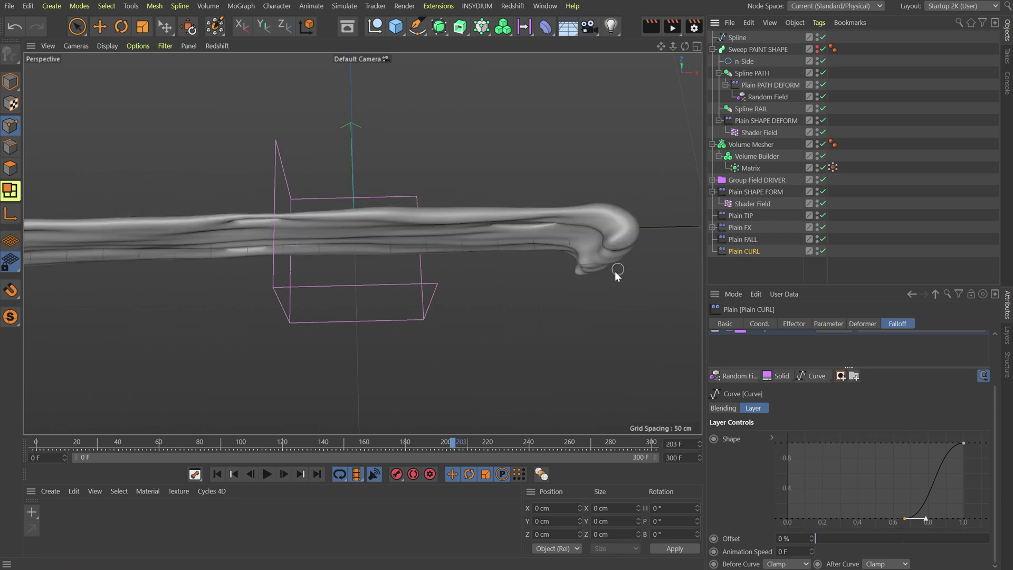
pyautogui.keyDown('alt'); pyautogui.moveTo(615, 271); pyautogui.dragTo(597, 233); pyautogui.keyUp('alt')
pyautogui.moveTo(908, 520); pyautogui.dragTo(892, 524)
pyautogui.moveTo(554, 242)
pyautogui.keyDown('alt'); pyautogui.mouseDown()
pyautogui.moveTo(578, 246)
pyautogui.moveTo(619, 330)
pyautogui.moveTo(518, 202)
pyautogui.moveTo(563, 255)
pyautogui.mouseUp(); pyautogui.keyUp('alt')
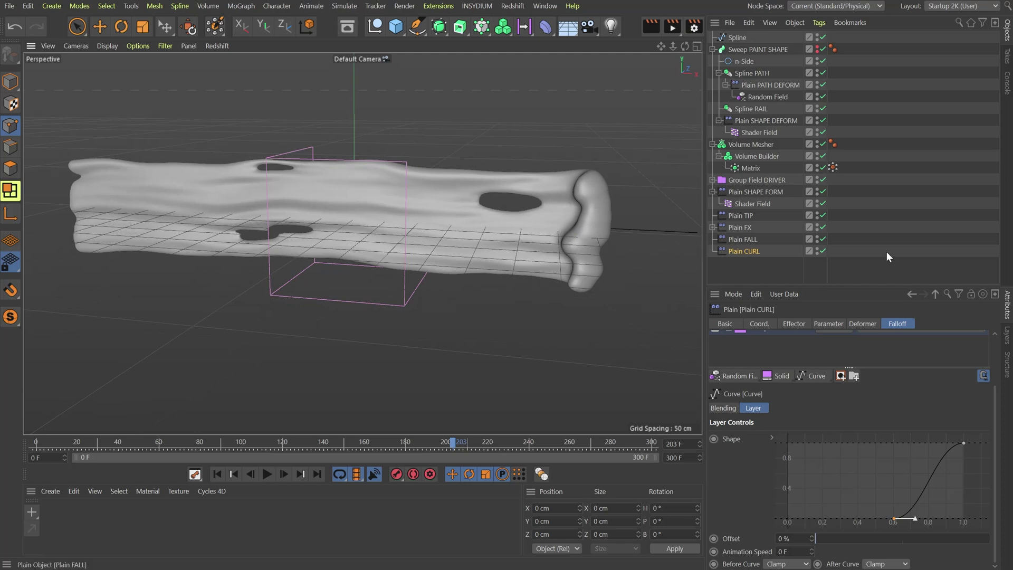
# Duplicate the Plain CURL effector and rename the copy Plain GRAVITY
pyautogui.click(871, 266)
pyautogui.scroll(3, 571, 261)
pyautogui.scroll(-3, 515, 262)
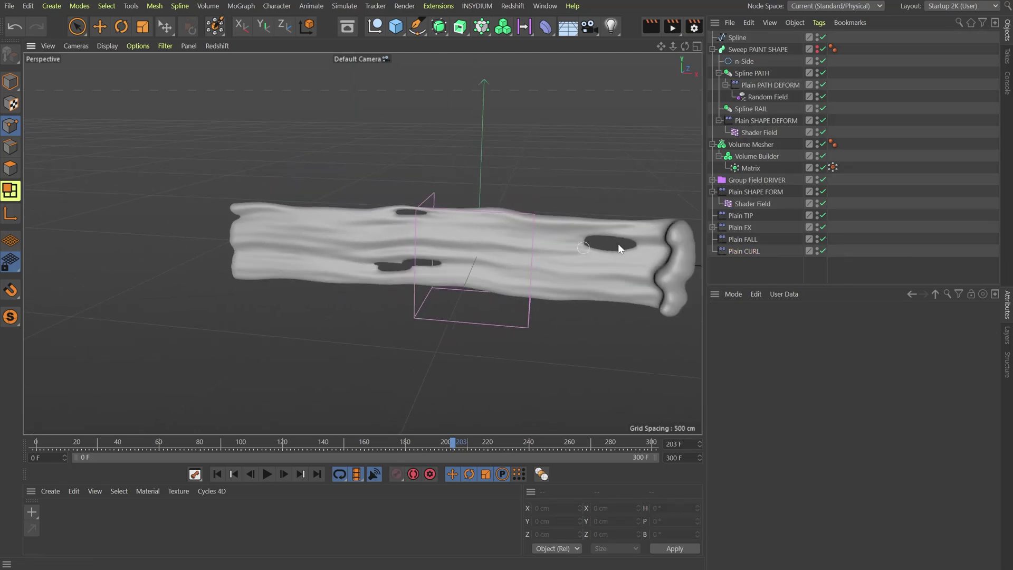
pyautogui.keyDown('alt'); pyautogui.moveTo(584, 265); pyautogui.dragTo(591, 260); pyautogui.keyUp('alt')
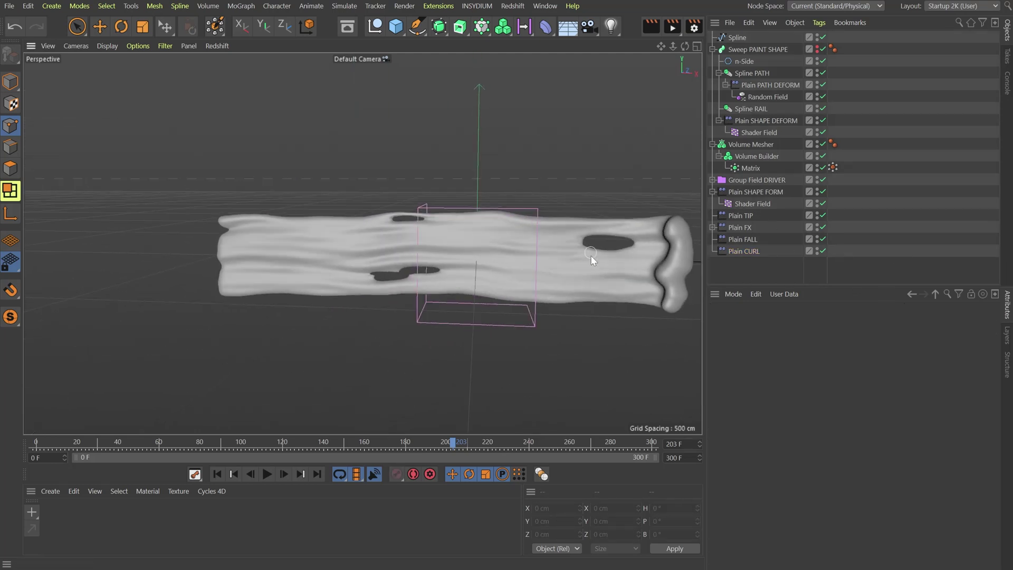
pyautogui.keyDown('alt'); pyautogui.moveTo(561, 272); pyautogui.dragTo(462, 273, button='middle'); pyautogui.keyUp('alt')
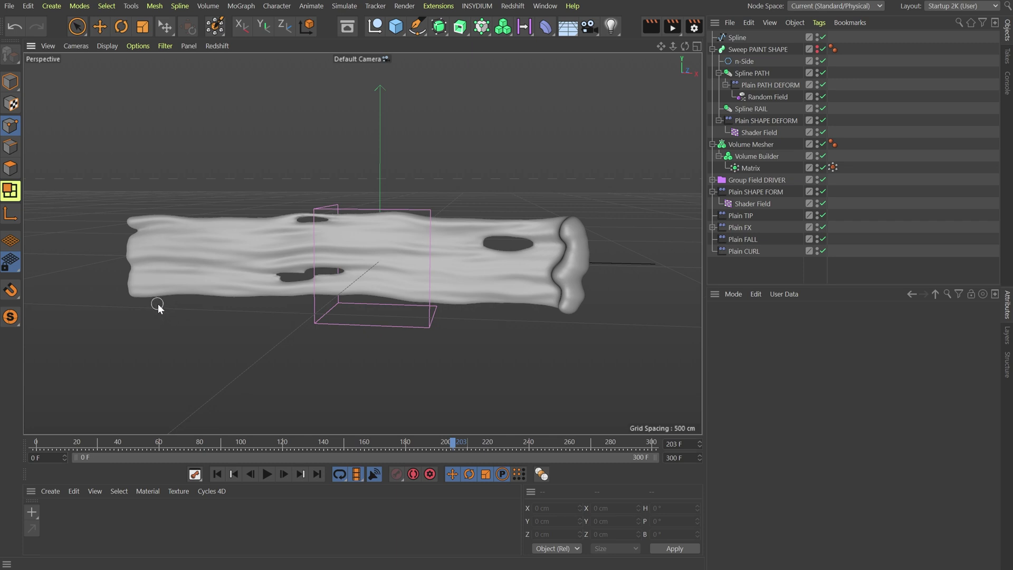
pyautogui.keyDown('ctrl'); pyautogui.moveTo(743, 253); pyautogui.dragTo(752, 267); pyautogui.keyUp('ctrl')
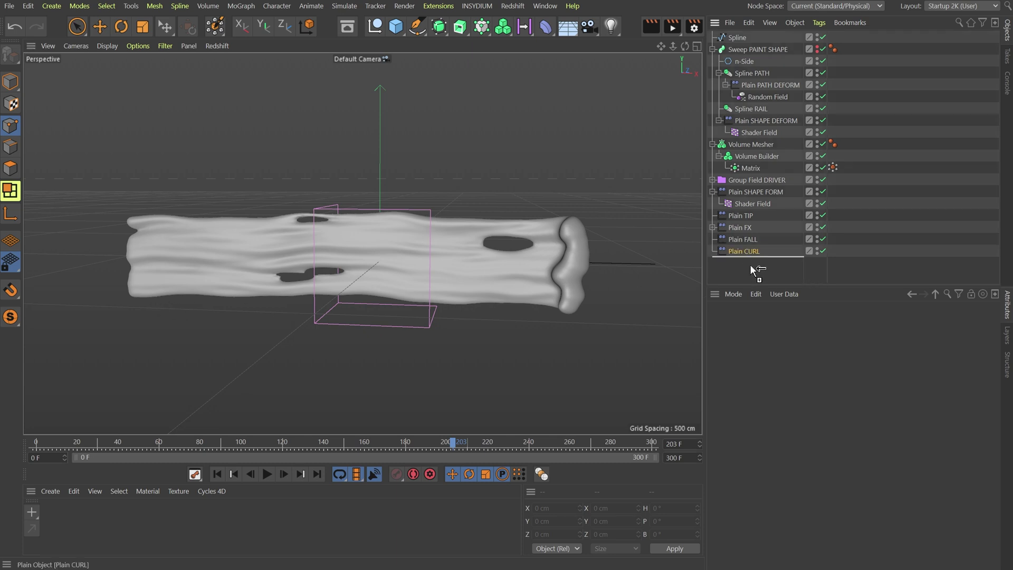
pyautogui.doubleClick(744, 263)
pyautogui.doubleClick(766, 264)
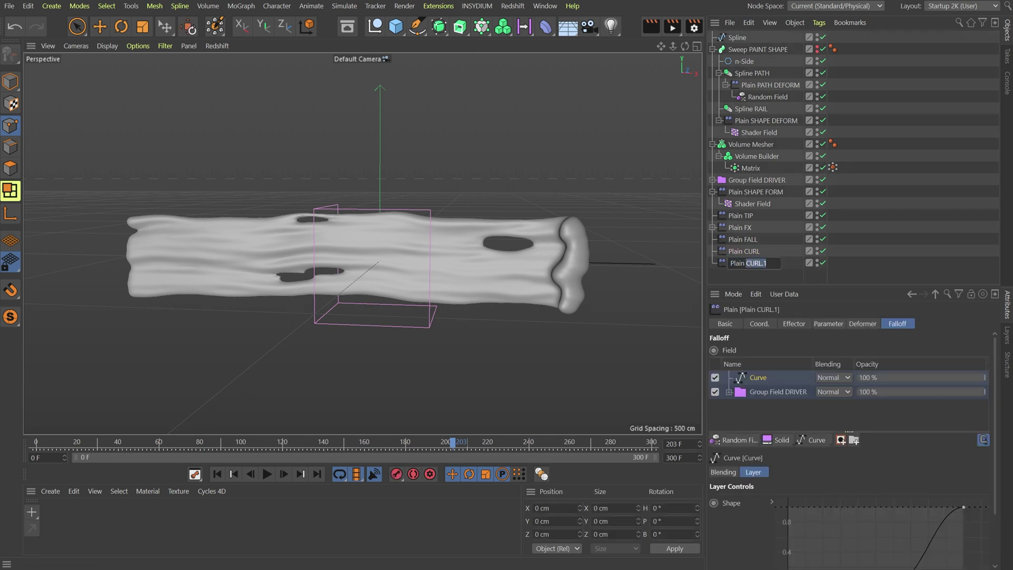
pyautogui.write('GRAV')
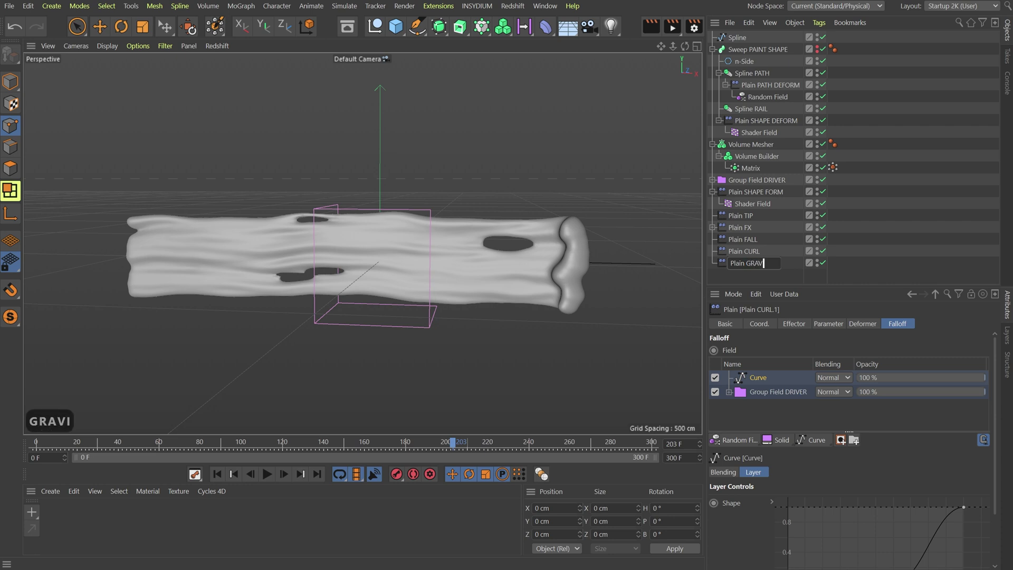
pyautogui.write('ITY')
pyautogui.press('Return')
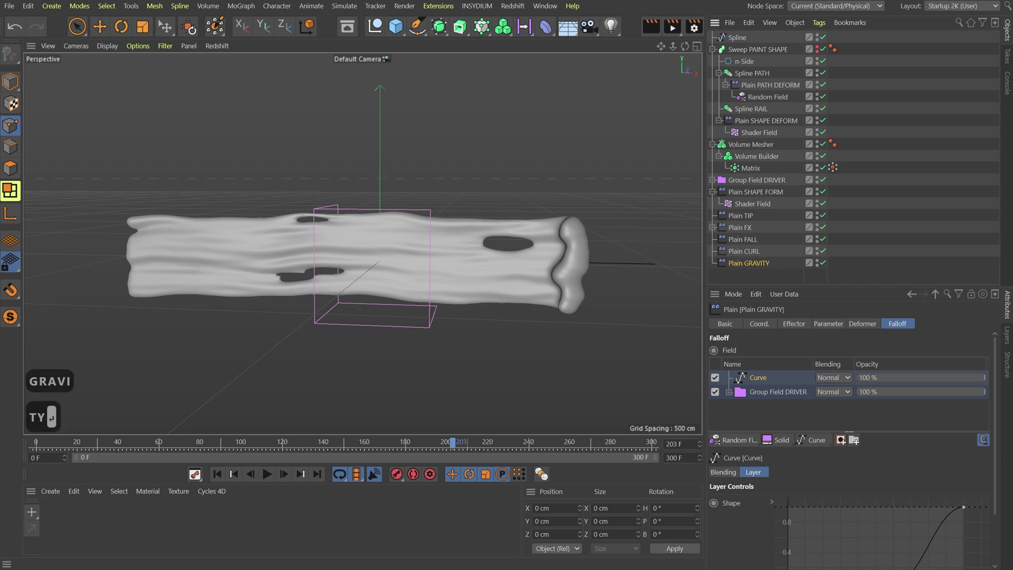
# Set Plain GRAVITY's P.X to 0 cm and P.Y to -80 cm, and add it to the Matrix object's effectors
pyautogui.click(793, 323)
pyautogui.click(827, 324)
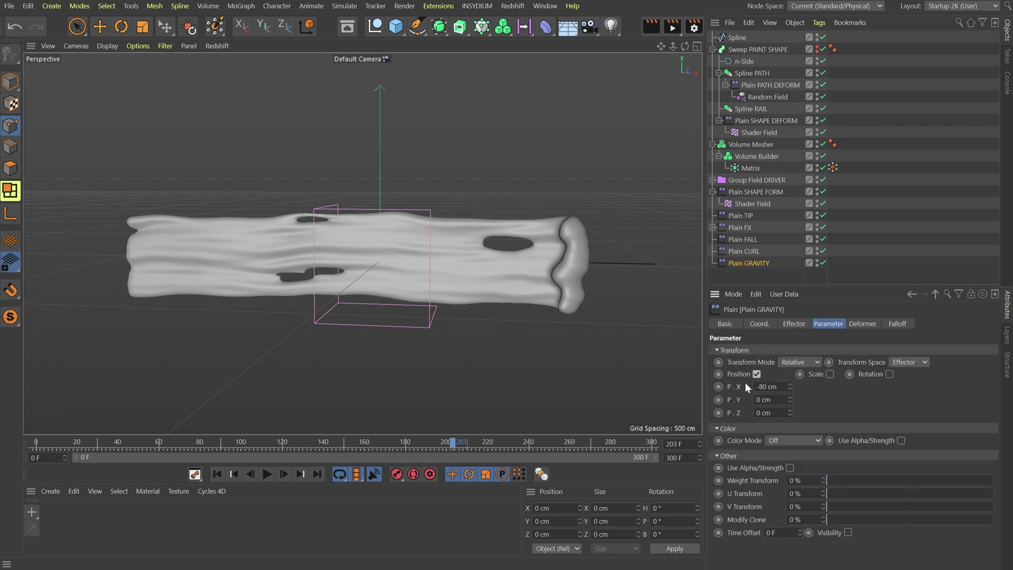
pyautogui.click(769, 386)
pyautogui.write('0')
pyautogui.press('Tab')
pyautogui.write('-80')
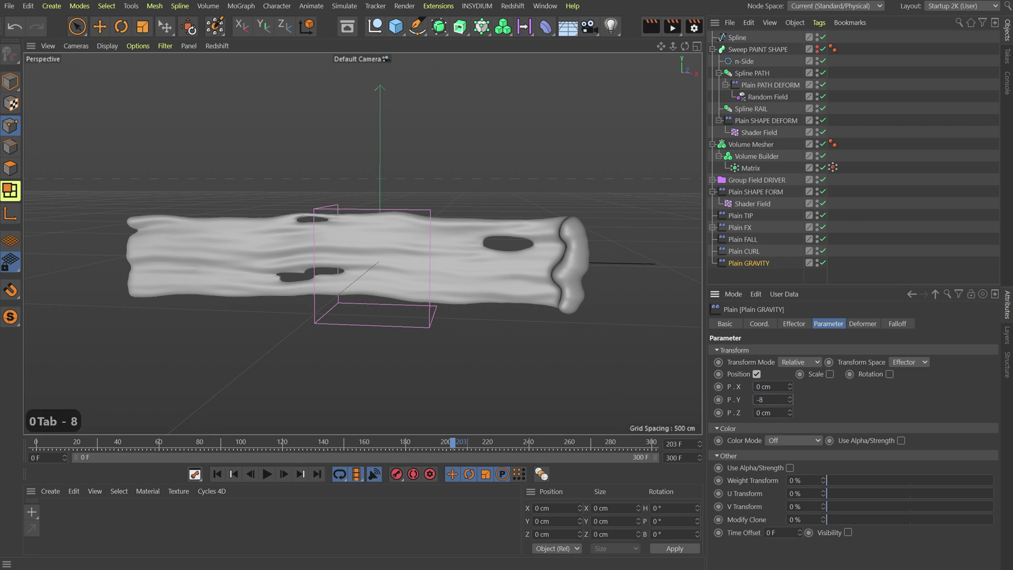
pyautogui.press('Return')
pyautogui.click(751, 168)
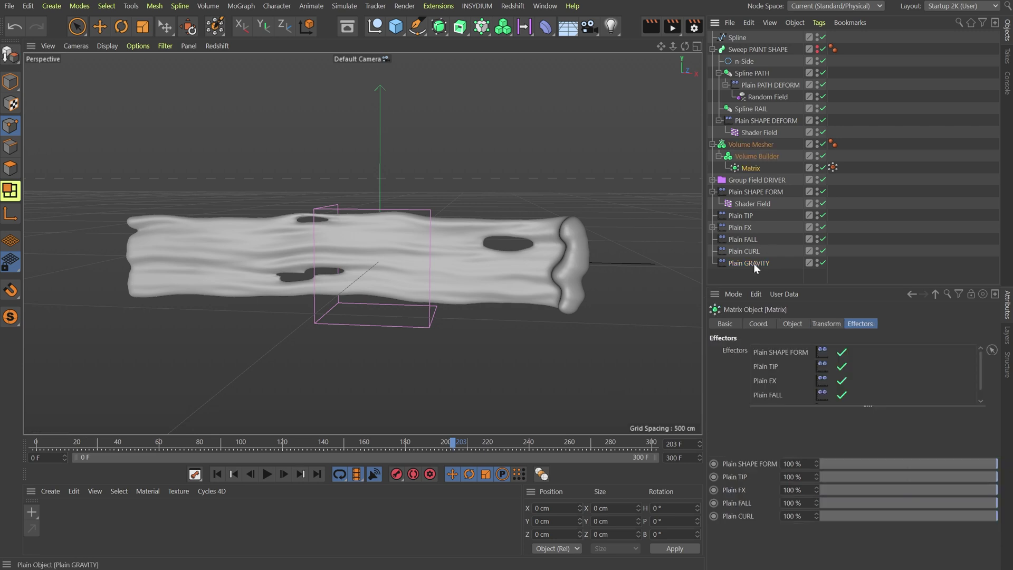
pyautogui.moveTo(753, 264); pyautogui.dragTo(776, 399)
# Delete the Curve layer and the Group Field DRIVER from Plain GRAVITY's falloff
pyautogui.click(754, 262)
pyautogui.click(897, 324)
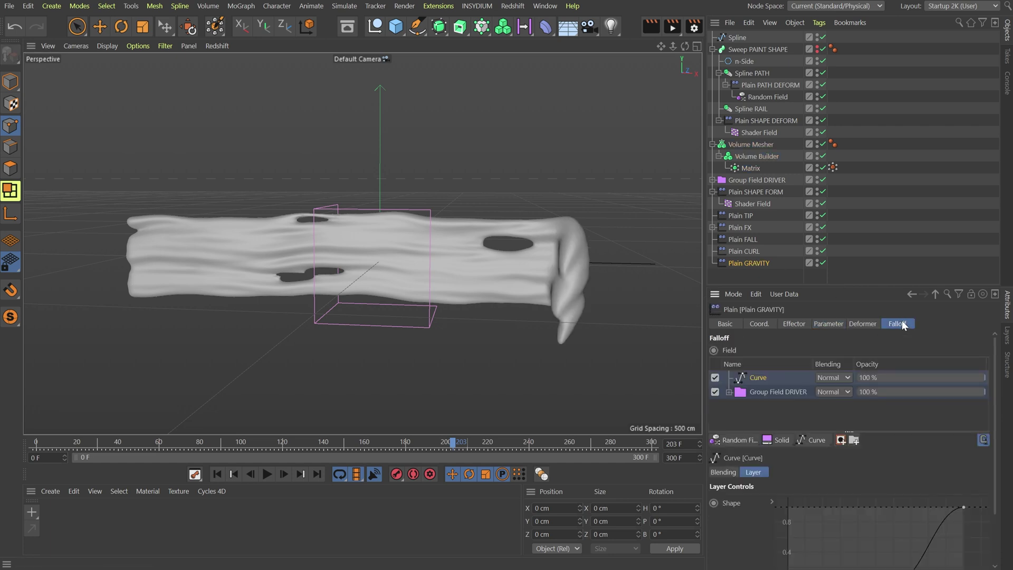
pyautogui.click(777, 403)
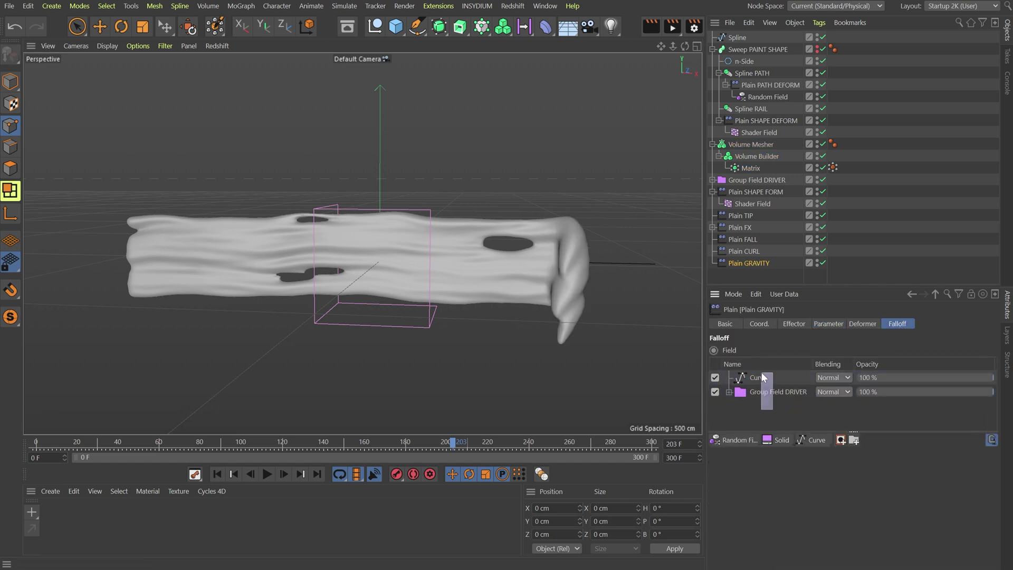
pyautogui.moveTo(761, 375); pyautogui.dragTo(762, 372)
pyautogui.press('Delete')
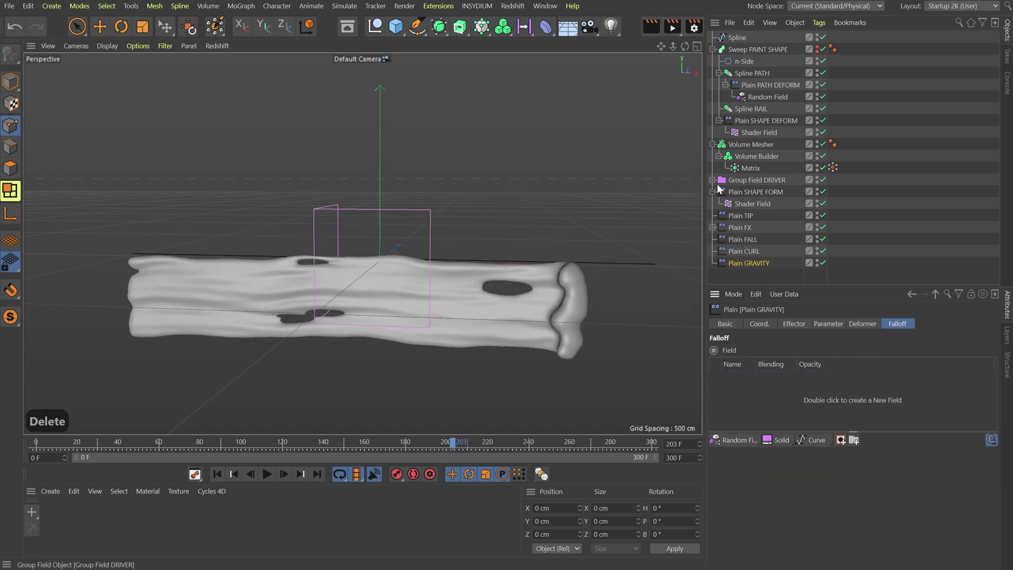
# Add the Formula Field from inside Group Field DRIVER to Plain GRAVITY's falloff
pyautogui.click(721, 180)
pyautogui.click(713, 180)
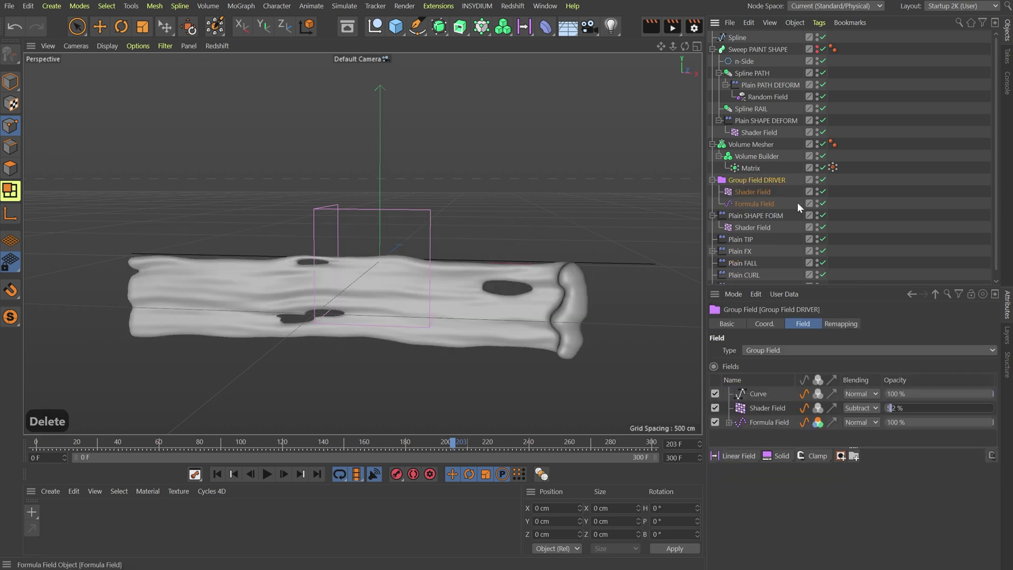
pyautogui.scroll(-1, 777, 202)
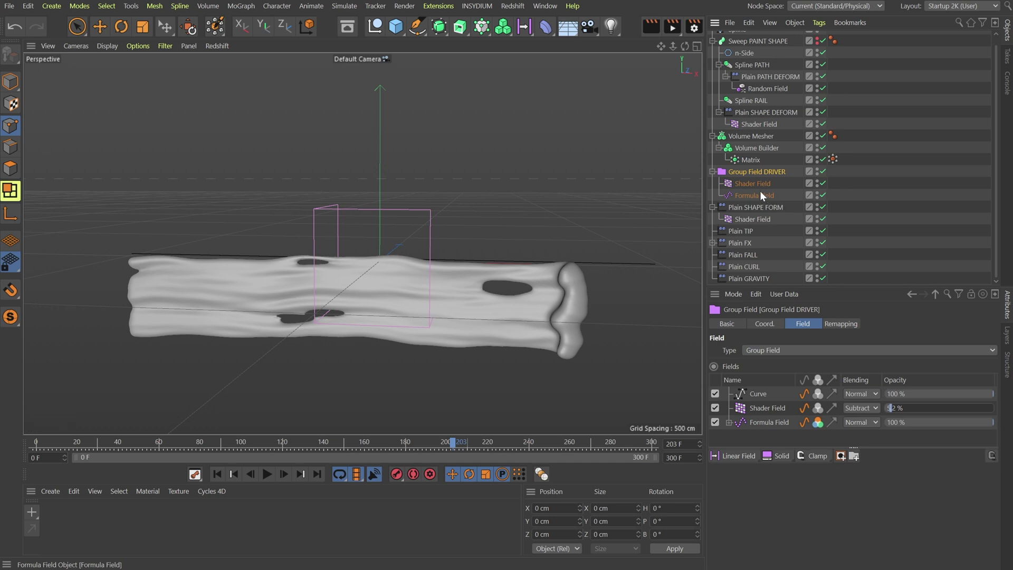
pyautogui.moveTo(760, 191); pyautogui.dragTo(775, 286)
pyautogui.press('Escape')
pyautogui.click(759, 276)
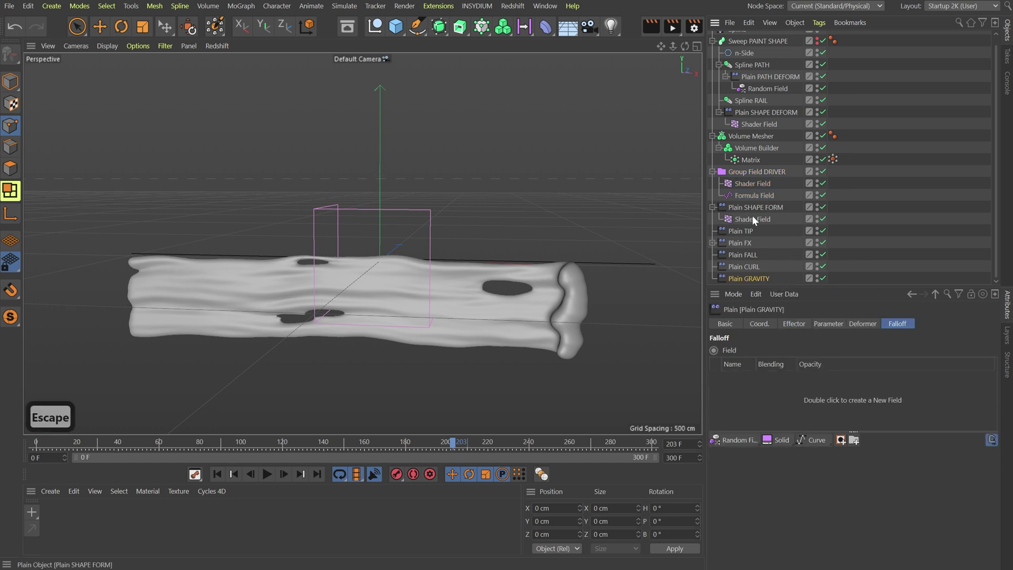
pyautogui.moveTo(756, 193); pyautogui.dragTo(759, 407)
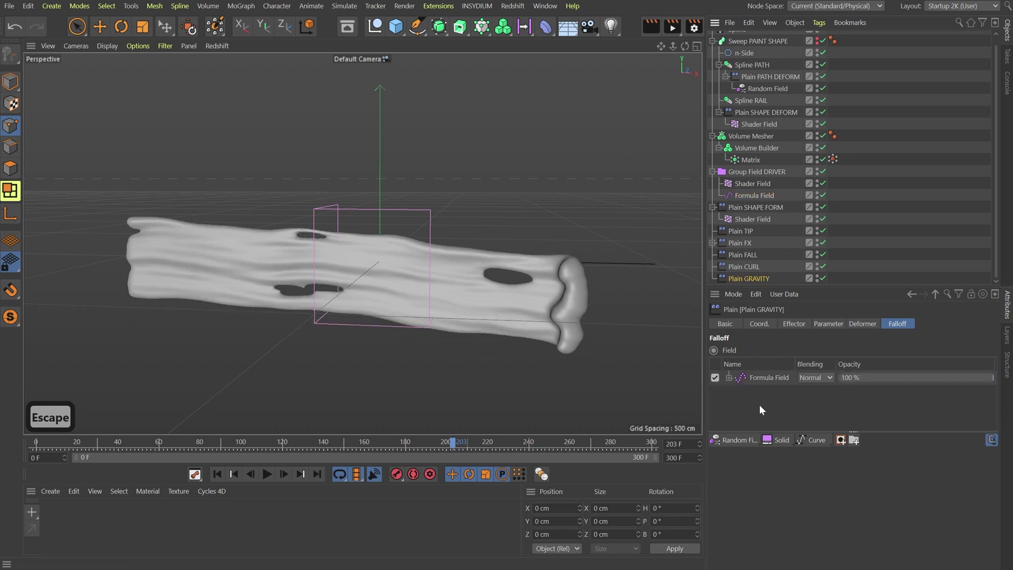
# Add a Curve layer above the Formula Field in Plain GRAVITY's falloff
pyautogui.click(803, 324)
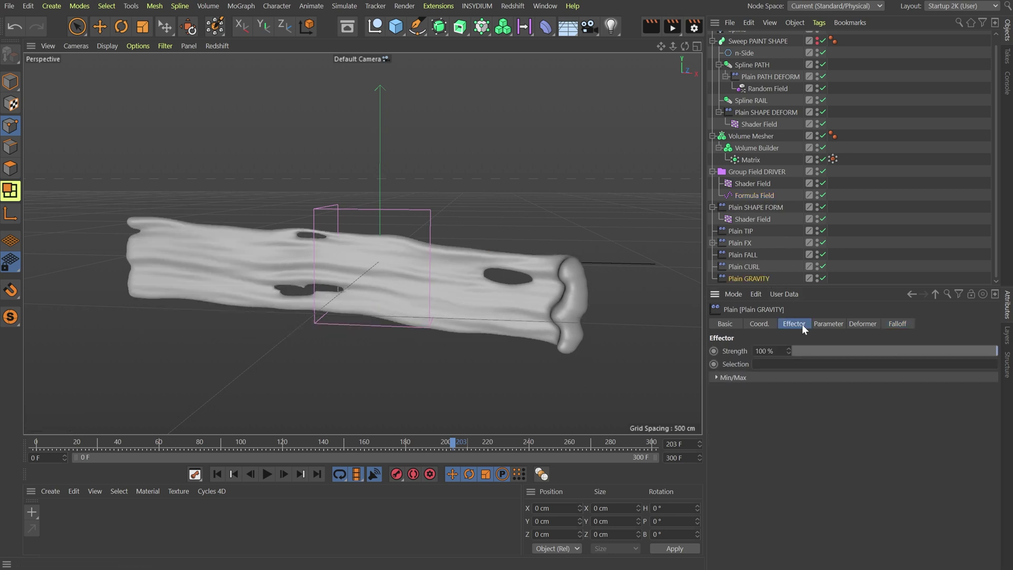
pyautogui.click(833, 325)
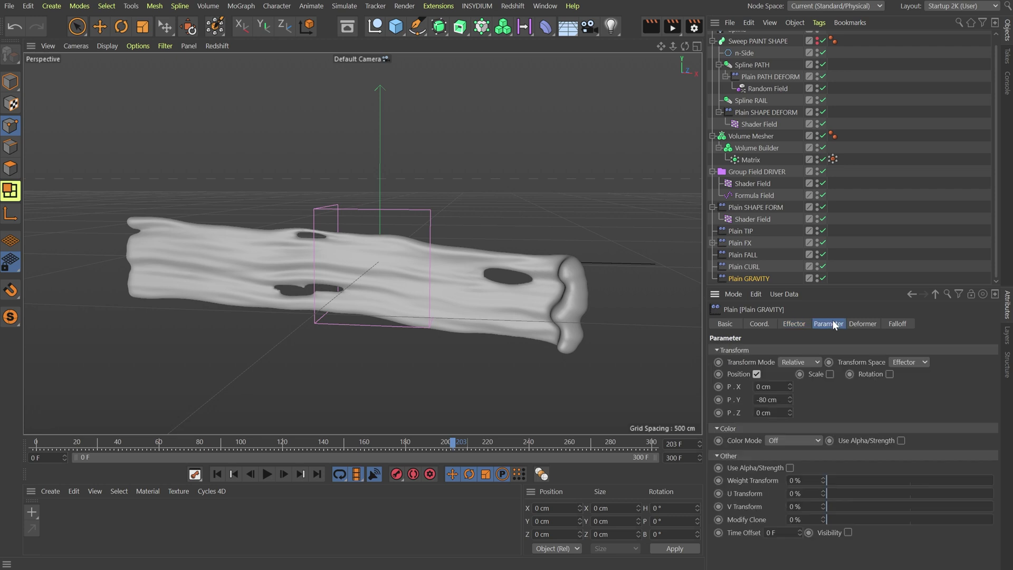
pyautogui.click(897, 324)
pyautogui.rightClick(787, 404)
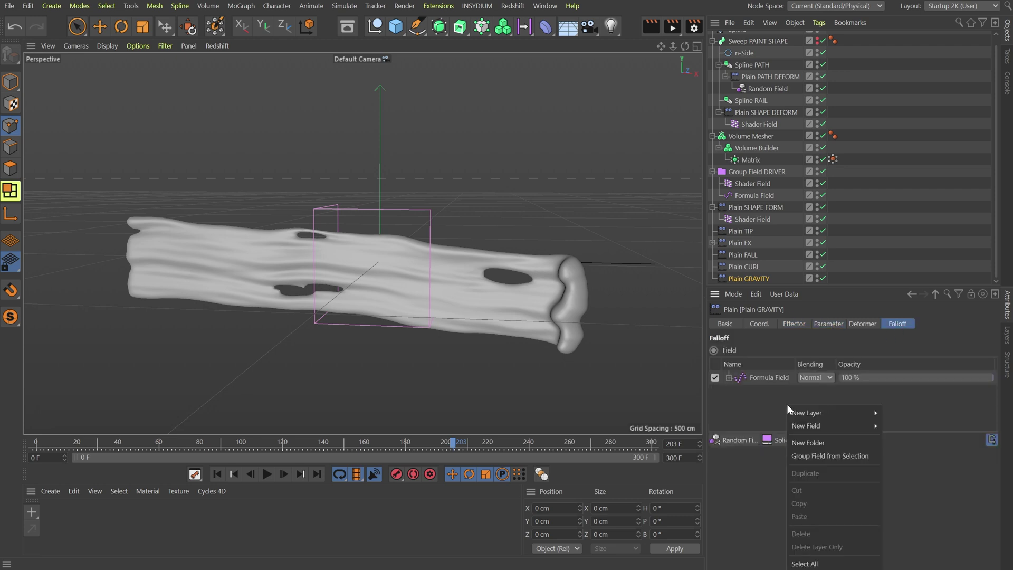
pyautogui.click(815, 440)
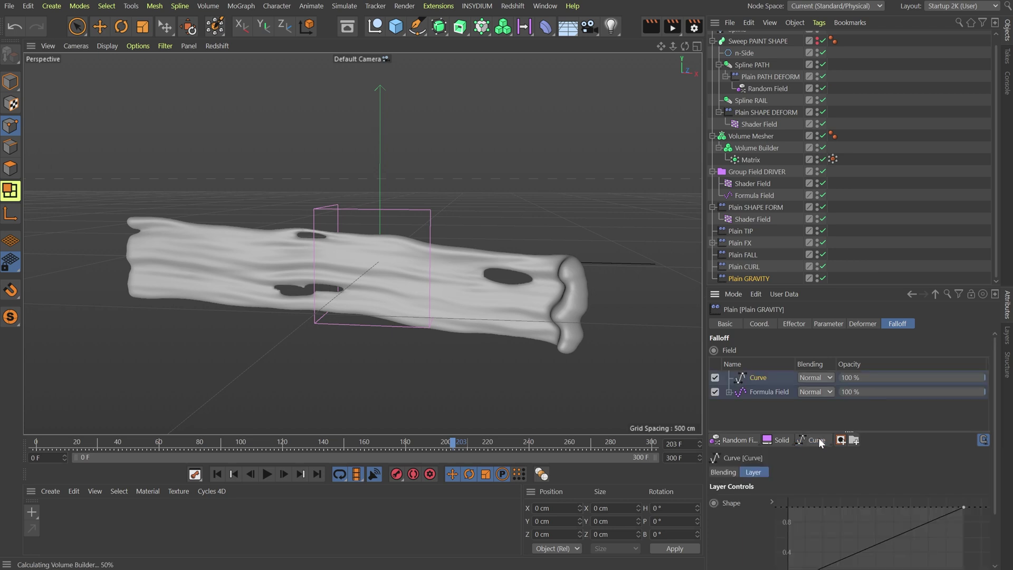
# Flip the Curve layer's shape in Plain GRAVITY's falloff so it descends linearly from 1 to 0
pyautogui.rightClick(820, 523)
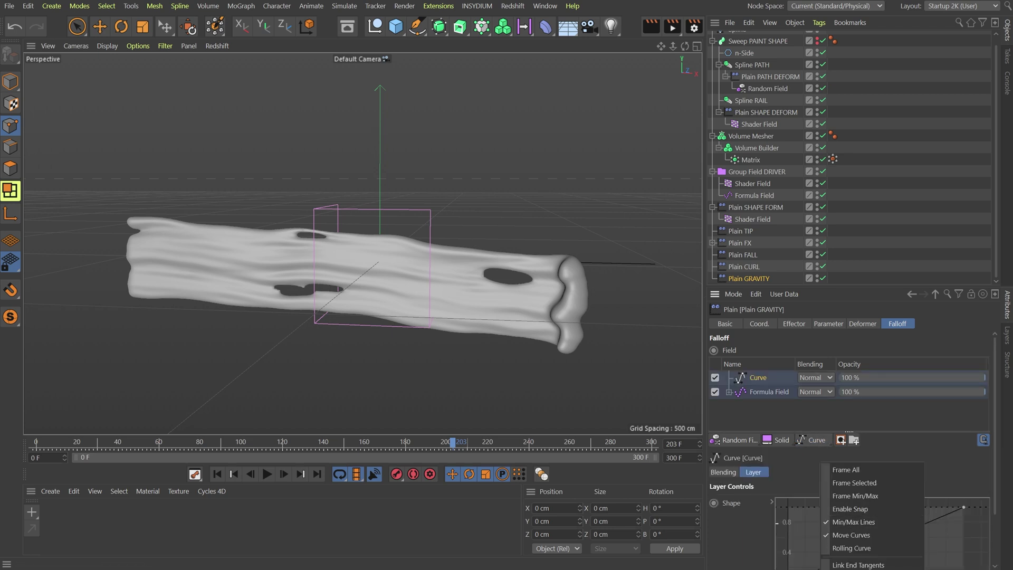
pyautogui.click(876, 564)
pyautogui.scroll(-2, 797, 473)
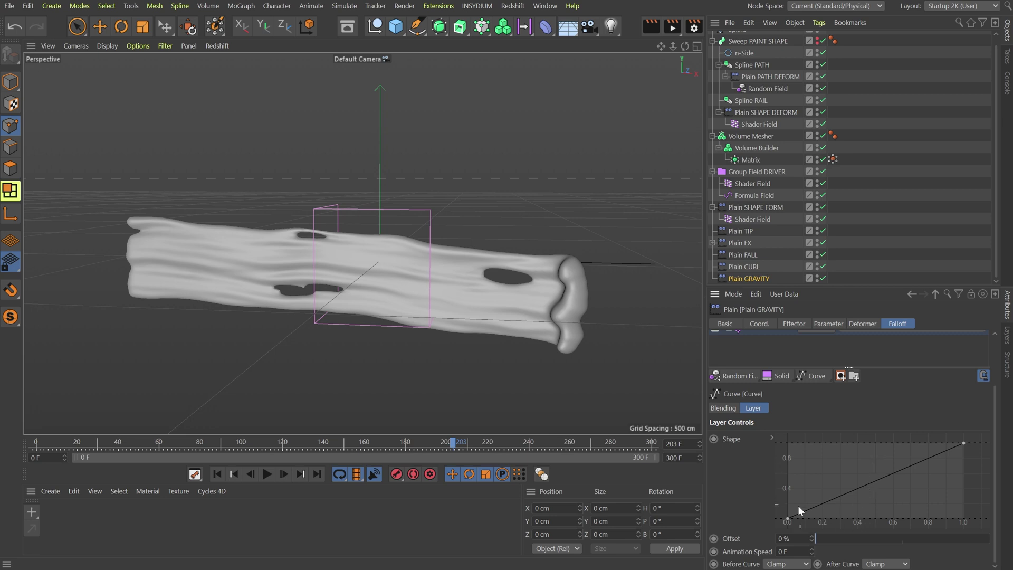
pyautogui.rightClick(825, 482)
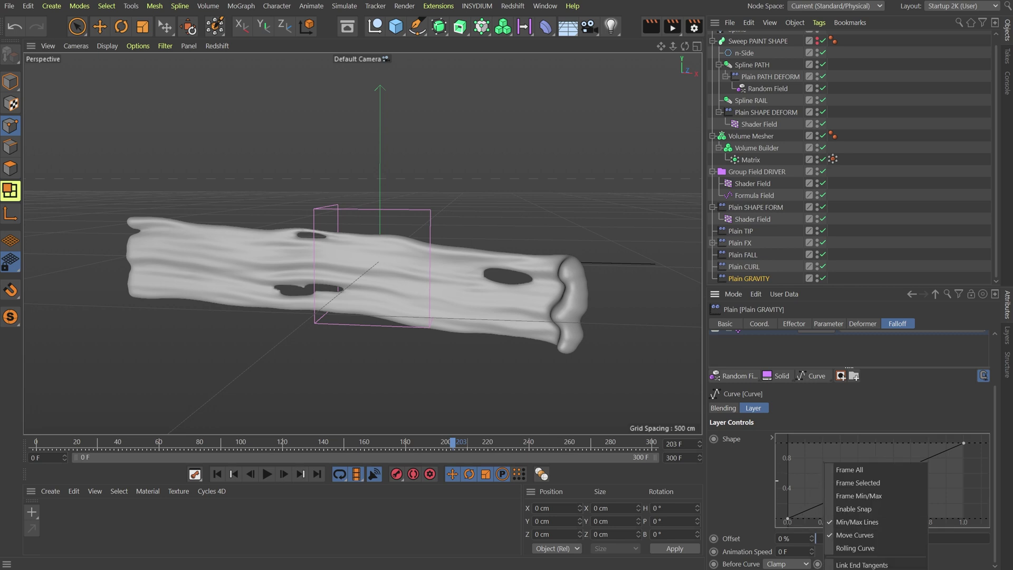
pyautogui.click(865, 568)
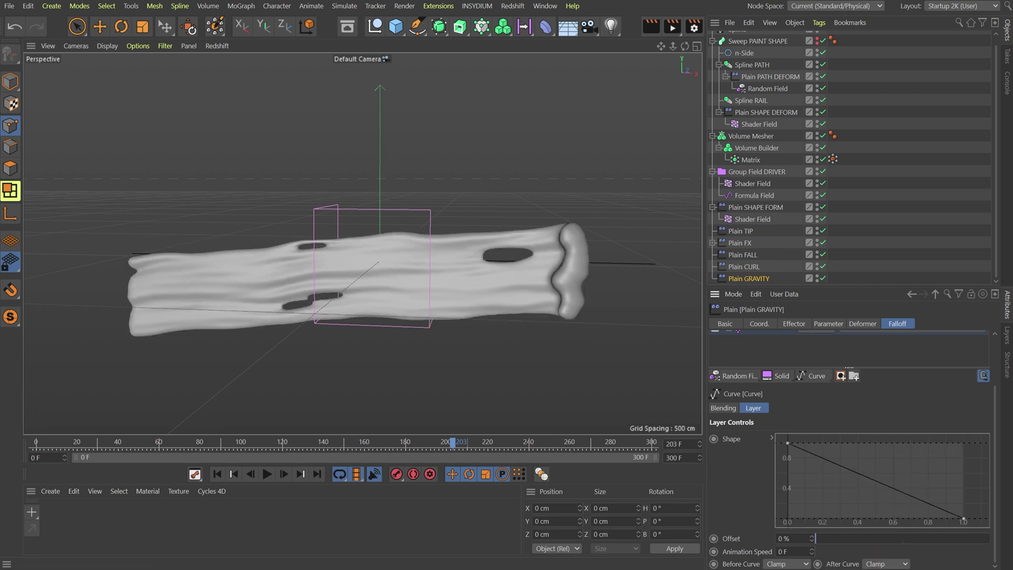
# Set the Curve layer's Offset in Plain GRAVITY's falloff to 100% at frame 0 and keyframe it
pyautogui.moveTo(452, 444); pyautogui.dragTo(36, 444)
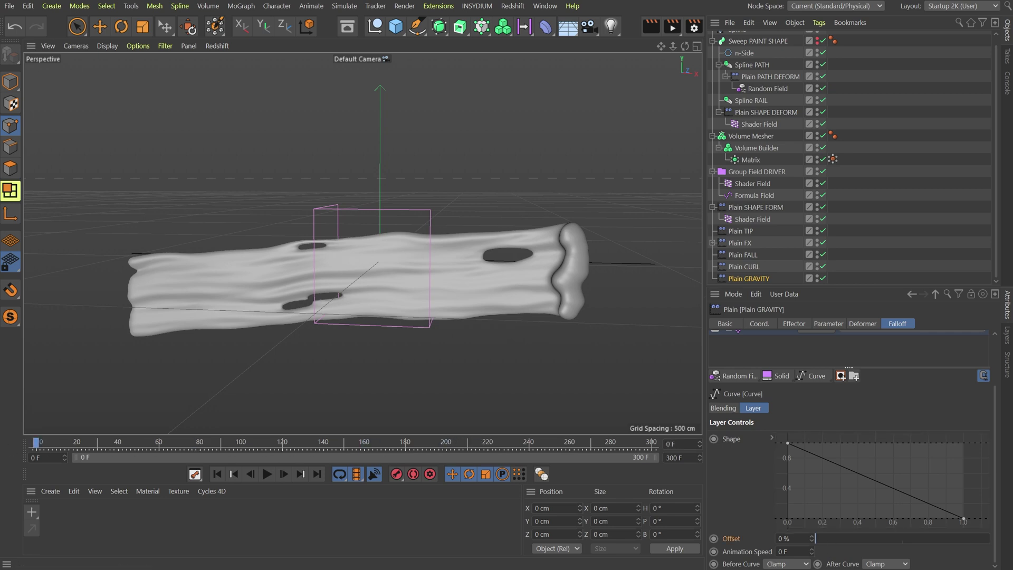
pyautogui.moveTo(826, 540); pyautogui.dragTo(1011, 542)
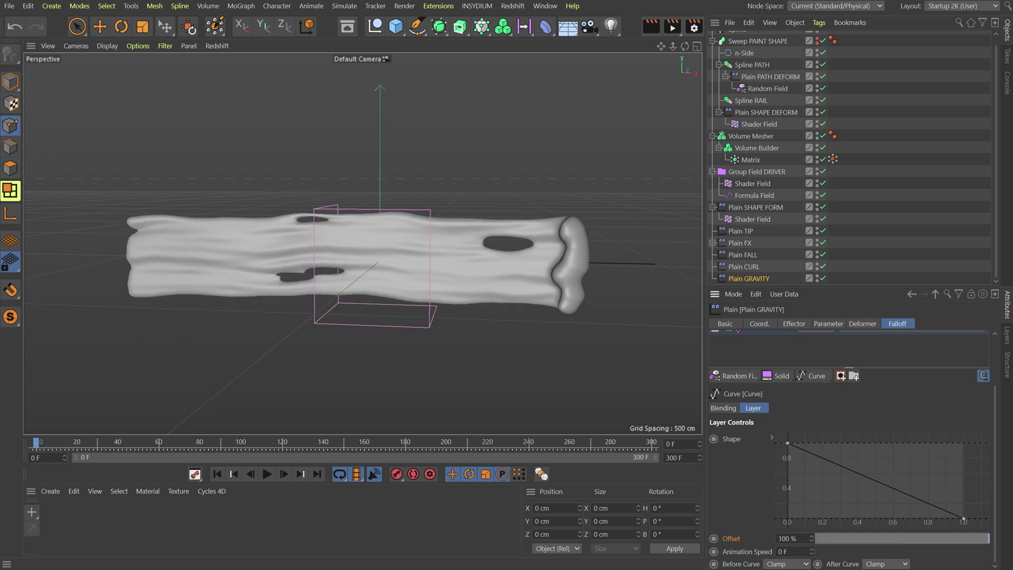
pyautogui.hotkey('shift', 'g')
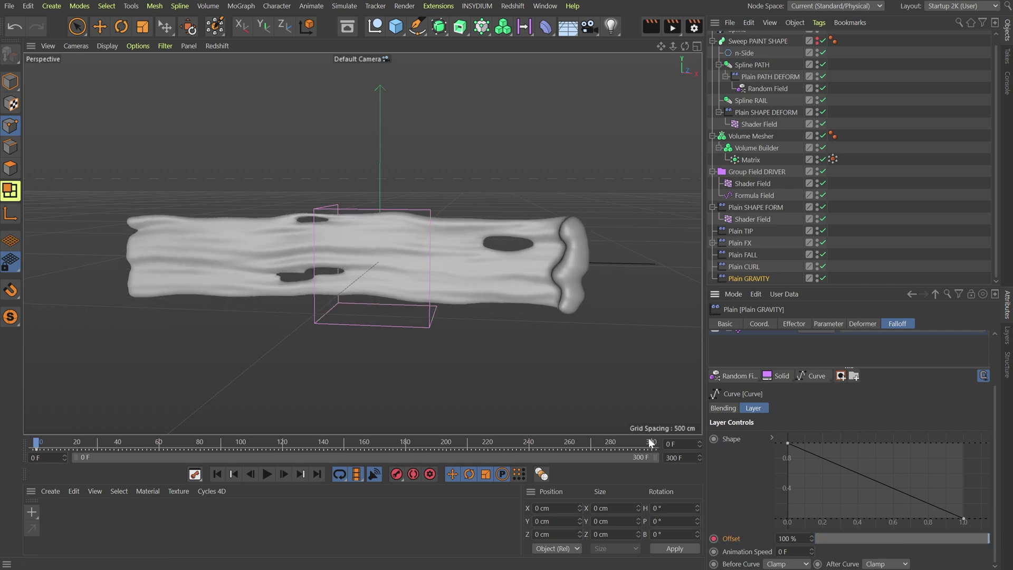
pyautogui.keyDown('ctrl'); pyautogui.click(714, 539); pyautogui.keyUp('ctrl')
# Keyframe the Curve layer's Offset in Plain GRAVITY's falloff at -100% on frame 300
pyautogui.moveTo(932, 540); pyautogui.dragTo(771, 537)
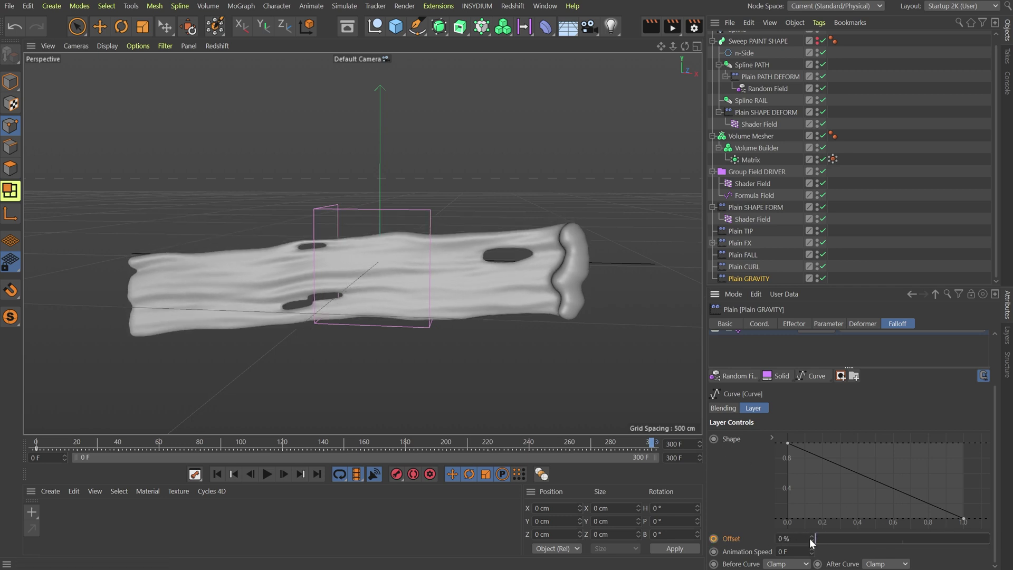
pyautogui.moveTo(809, 539); pyautogui.dragTo(809, 547)
pyautogui.click(795, 538)
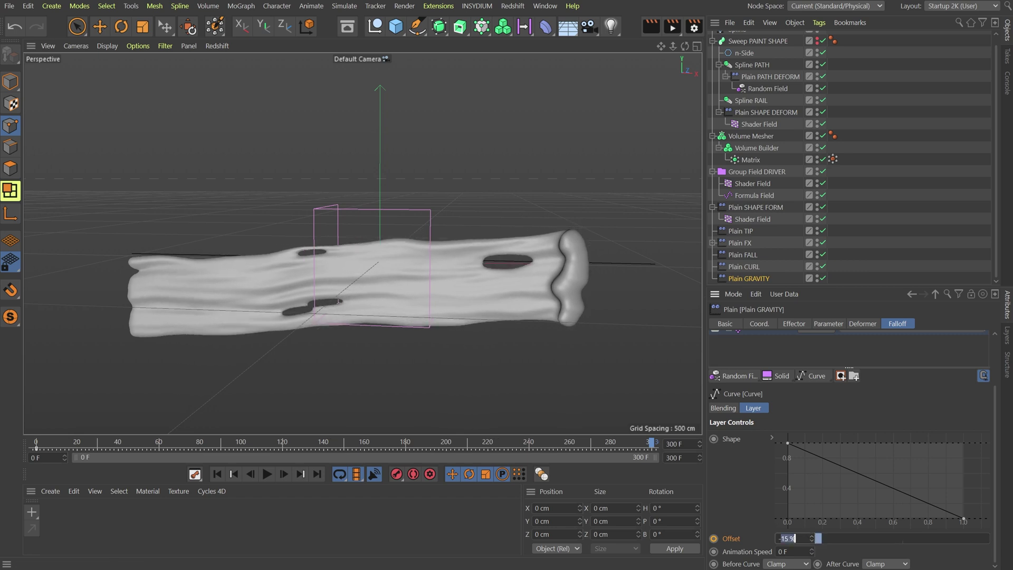
pyautogui.write('100')
pyautogui.press('Return')
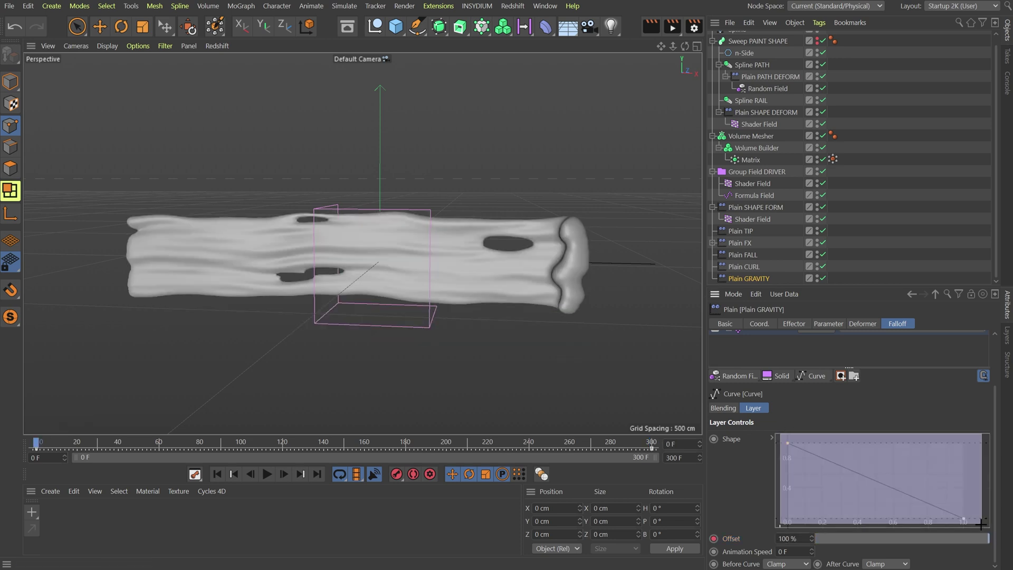
# Smooth both points of Plain GRAVITY's falloff curve into an eased S-shape and preview the animation
pyautogui.rightClick(909, 472)
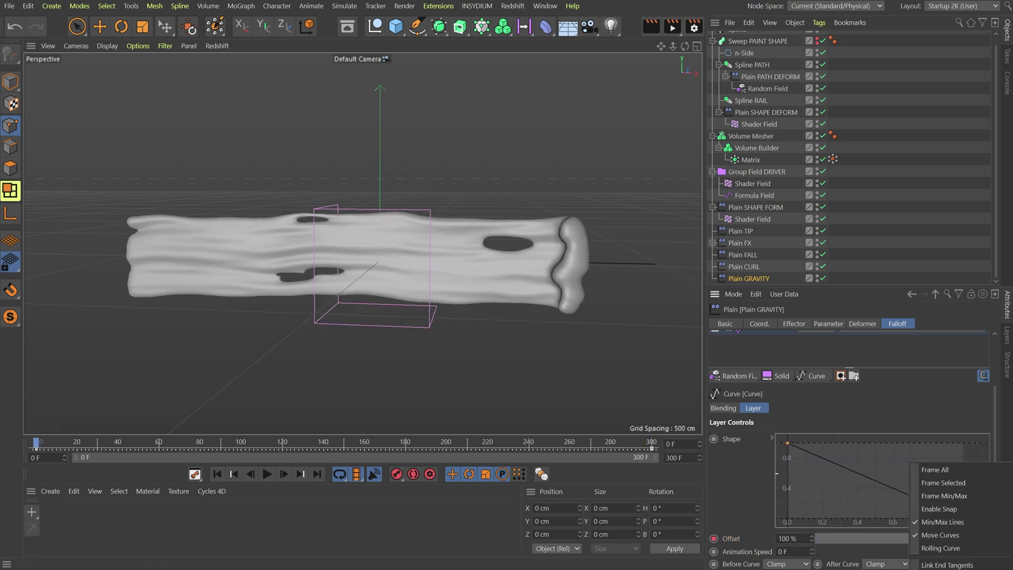
pyautogui.click(945, 568)
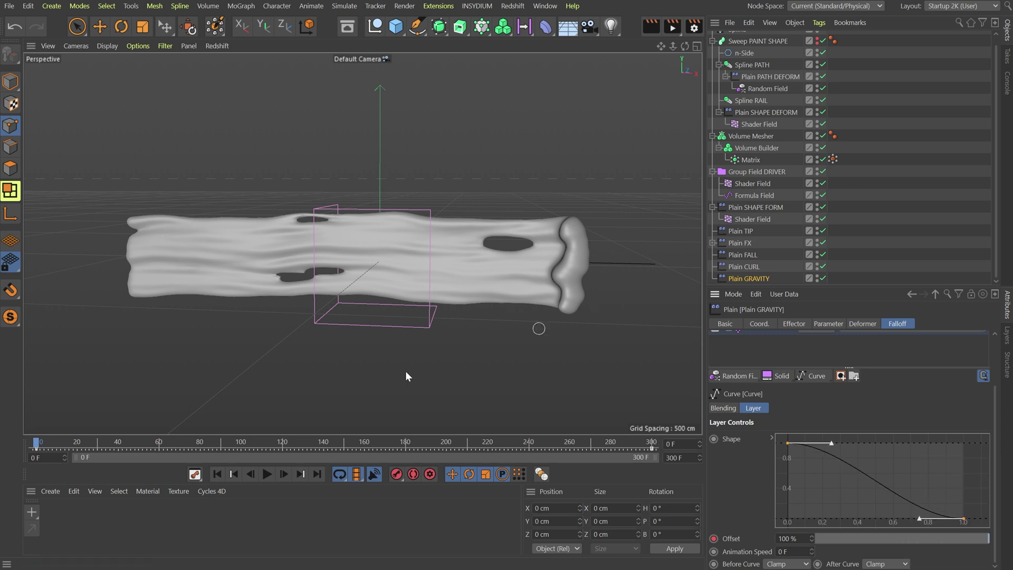
pyautogui.moveTo(52, 442); pyautogui.dragTo(385, 443)
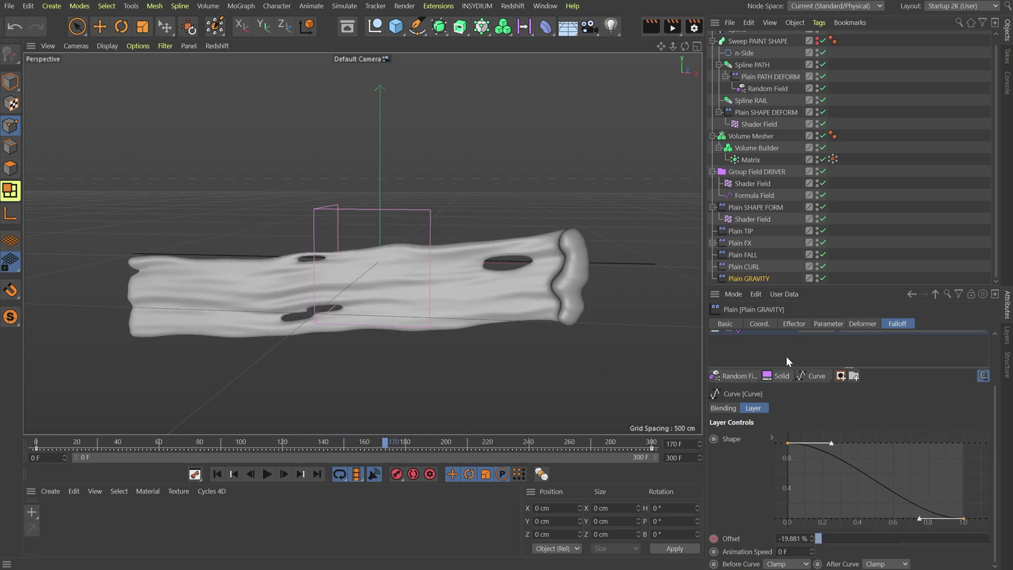
# Set Plain GRAVITY's Y position offset to -10 cm and preview the sagging over time
pyautogui.scroll(3, 785, 350)
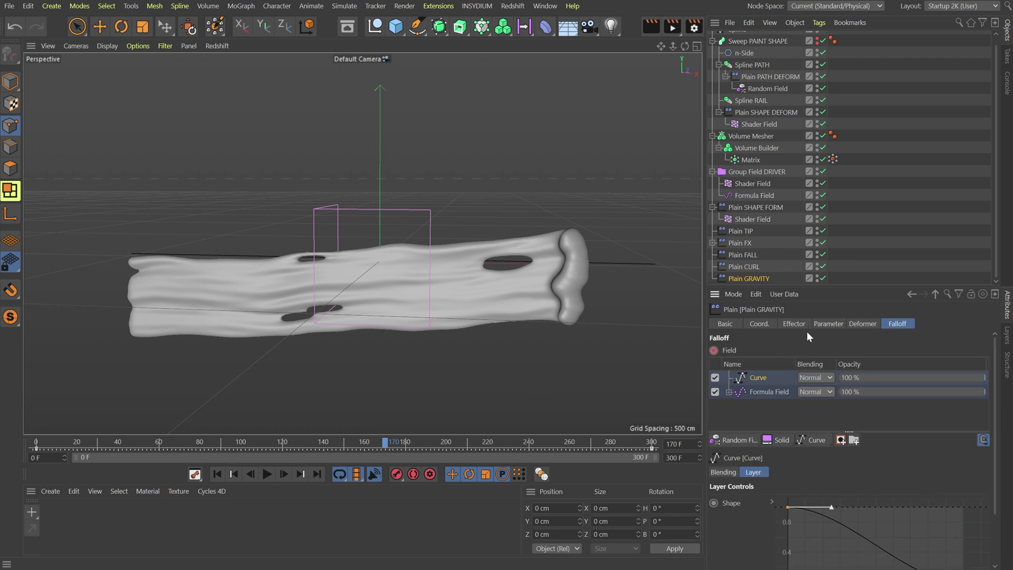
pyautogui.click(829, 324)
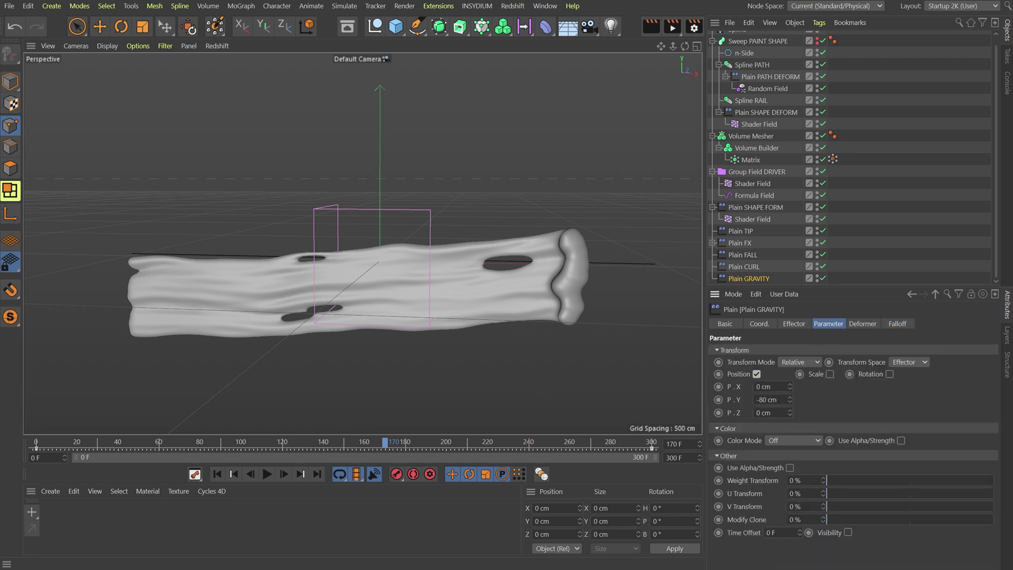
pyautogui.write('-10')
pyautogui.press('Return')
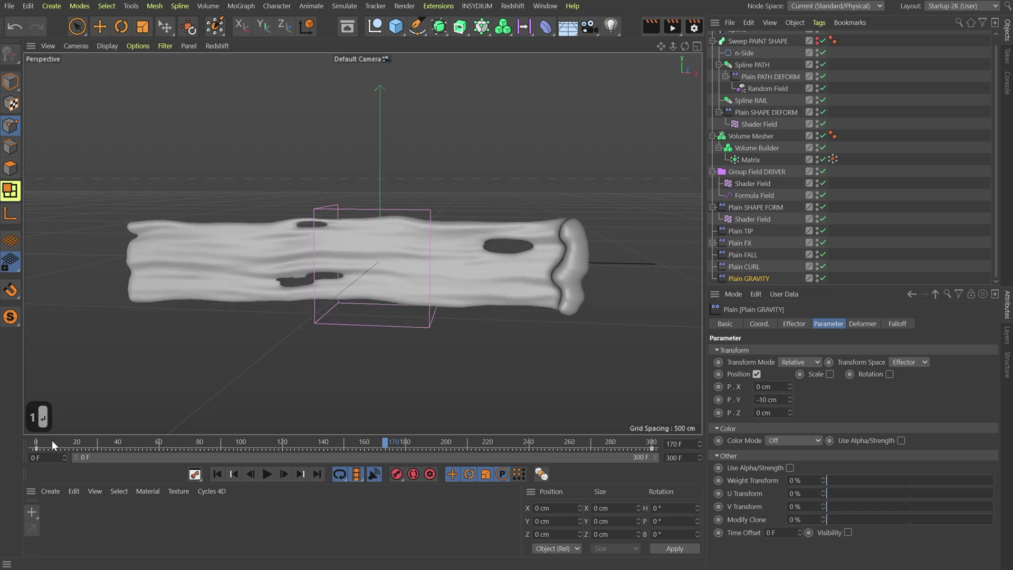
pyautogui.moveTo(51, 440); pyautogui.dragTo(394, 420)
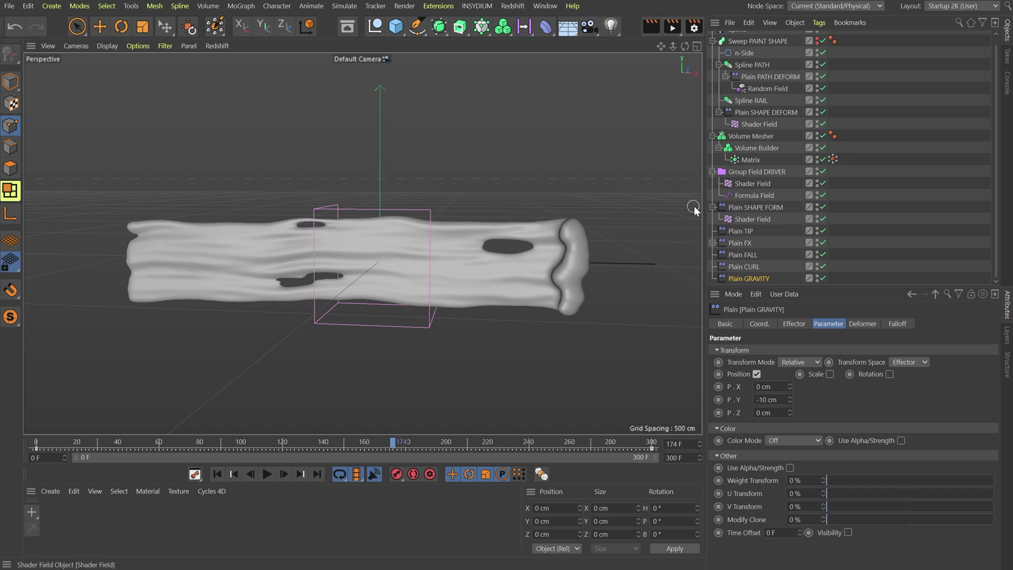
# Add a new Formula Field above the Curve layer in Plain GRAVITY's falloff
pyautogui.click(897, 325)
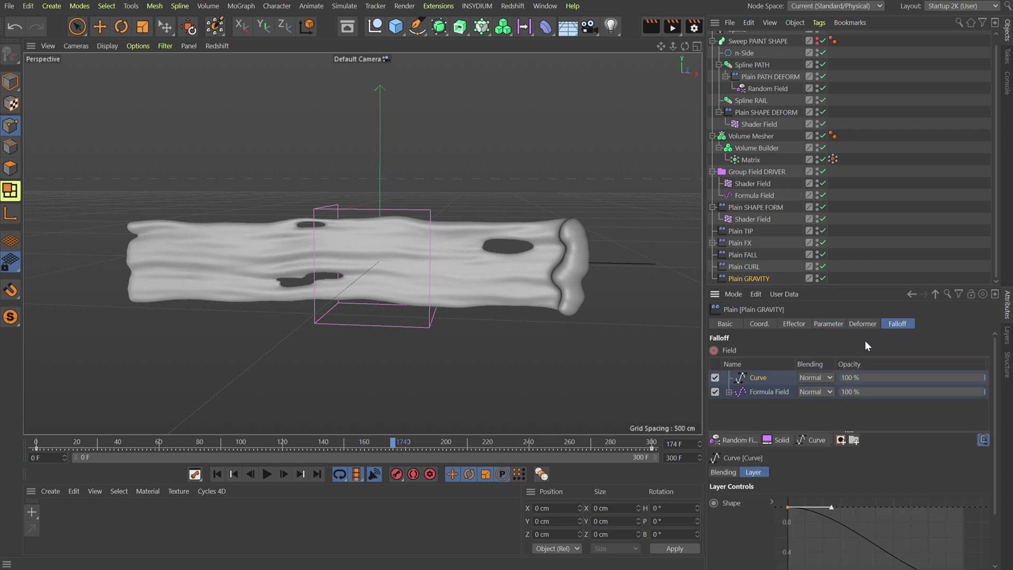
pyautogui.click(741, 440)
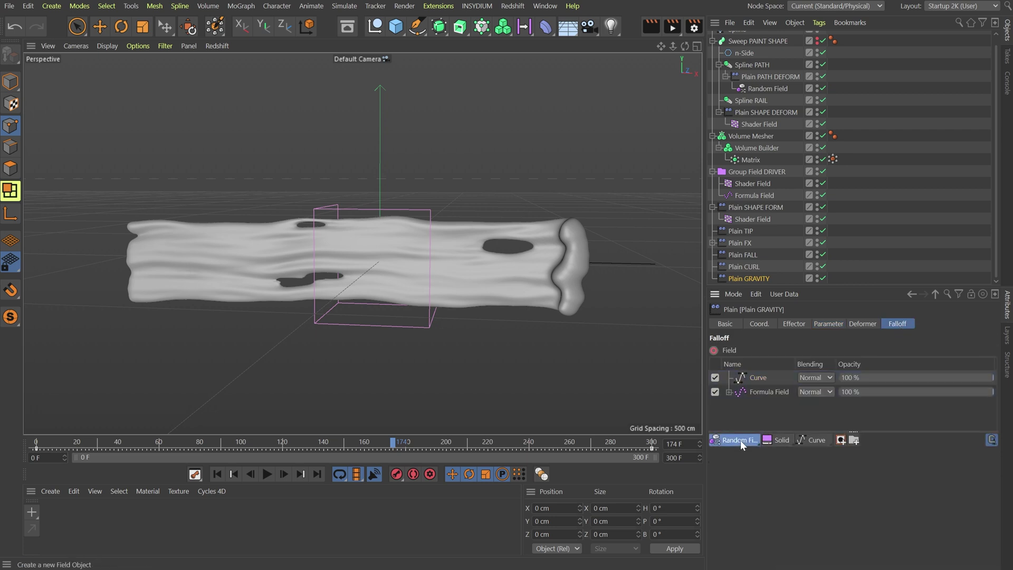
pyautogui.click(751, 500)
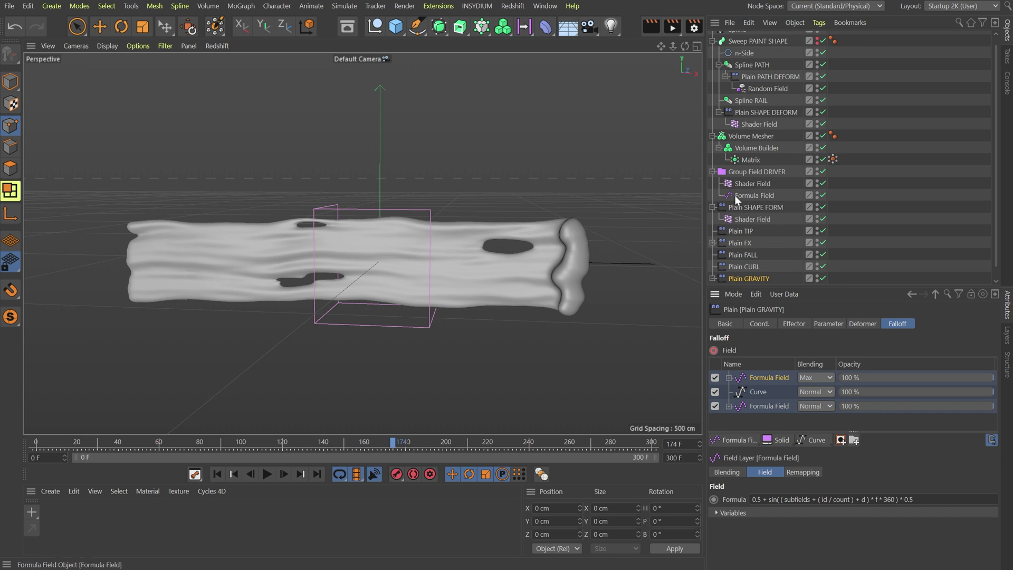
# Rename the Formula Field inside Group Field DRIVER to Formula Field PATH
pyautogui.doubleClick(766, 195)
pyautogui.press('Right')
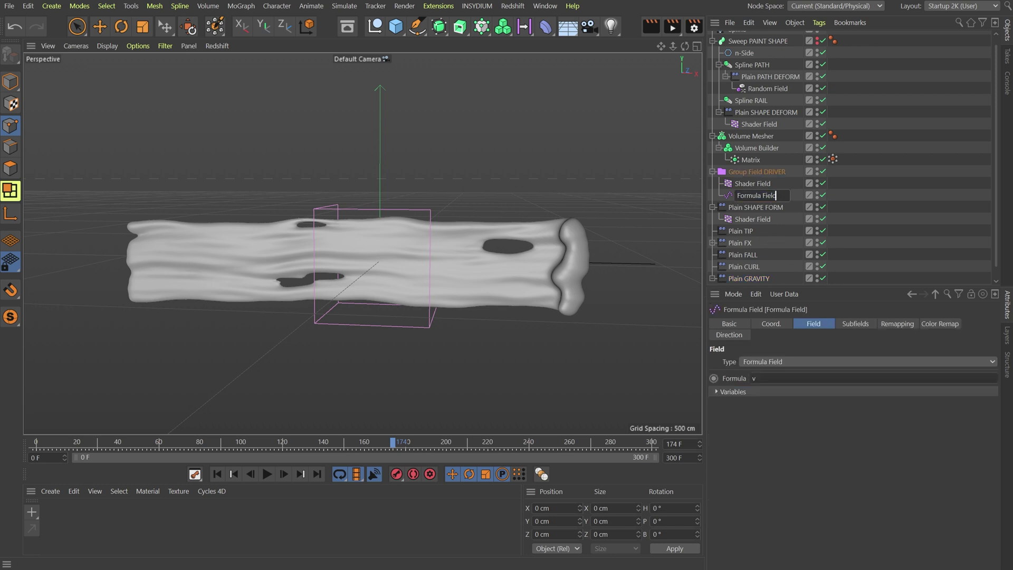
pyautogui.write('PATH')
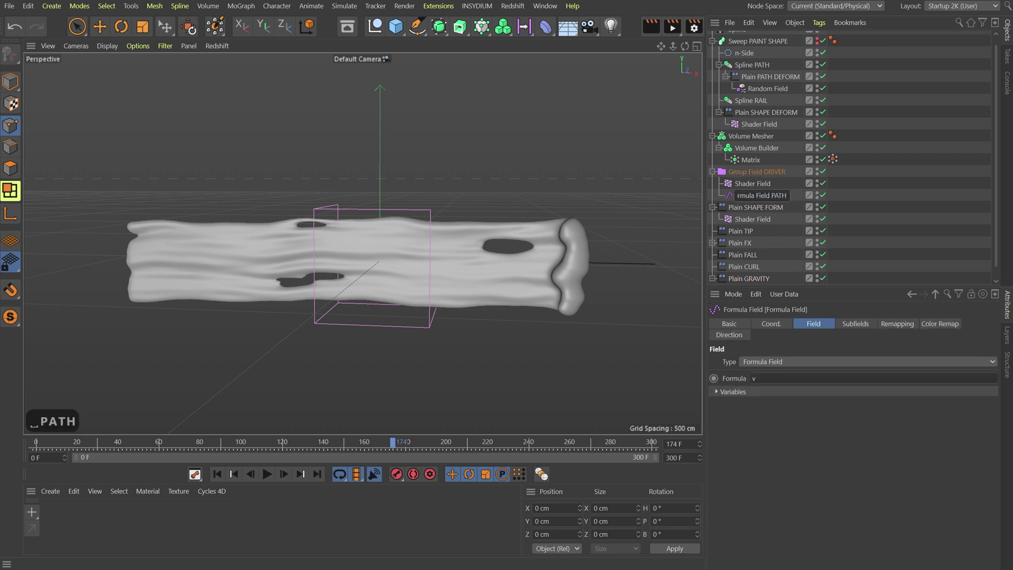
pyautogui.press('Return')
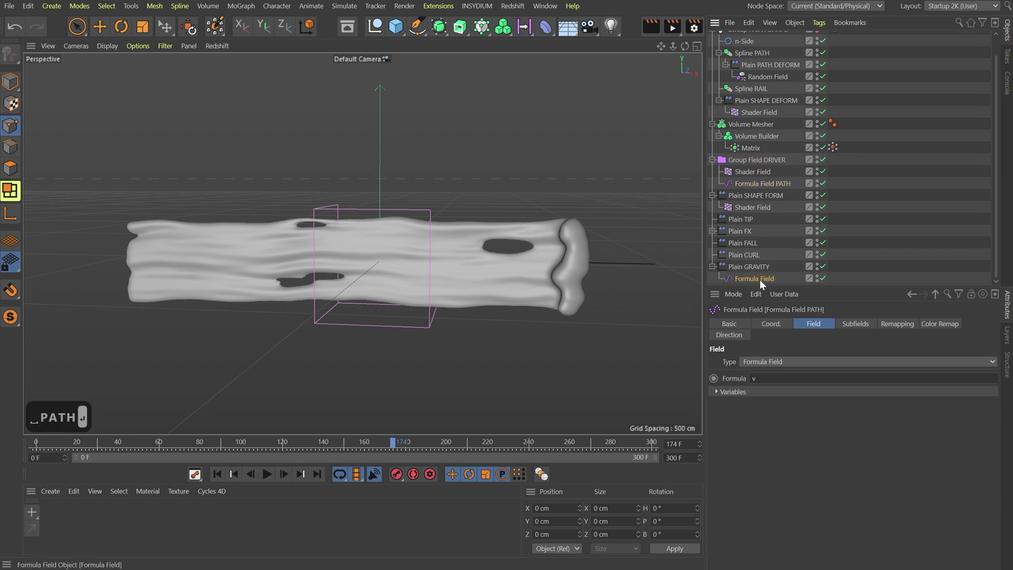
# Rename the Formula Field under Plain GRAVITY to Formula Field WIDTH
pyautogui.doubleClick(760, 280)
pyautogui.press('Right')
pyautogui.write('WIDTh')
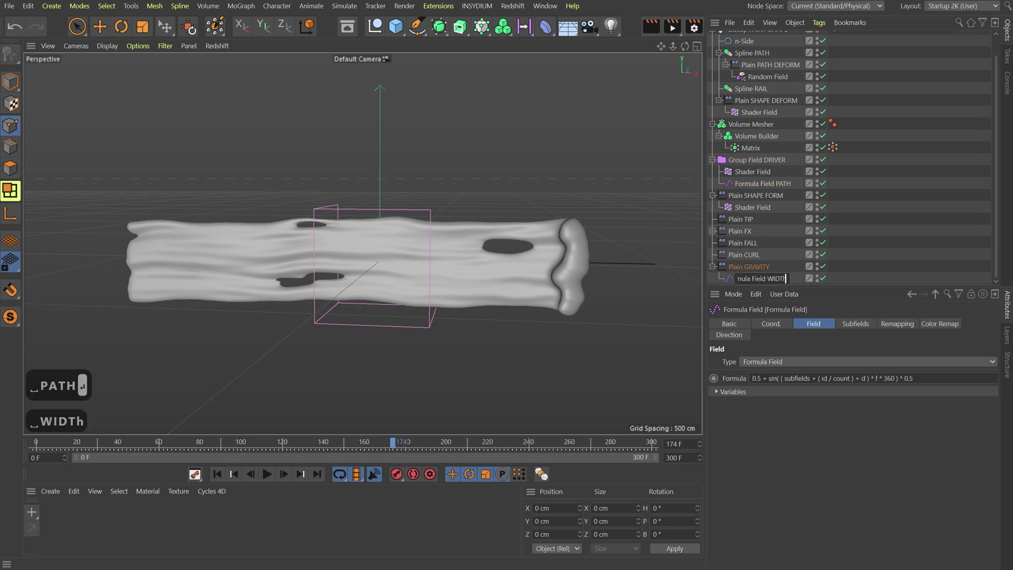
pyautogui.press('BackSpace')
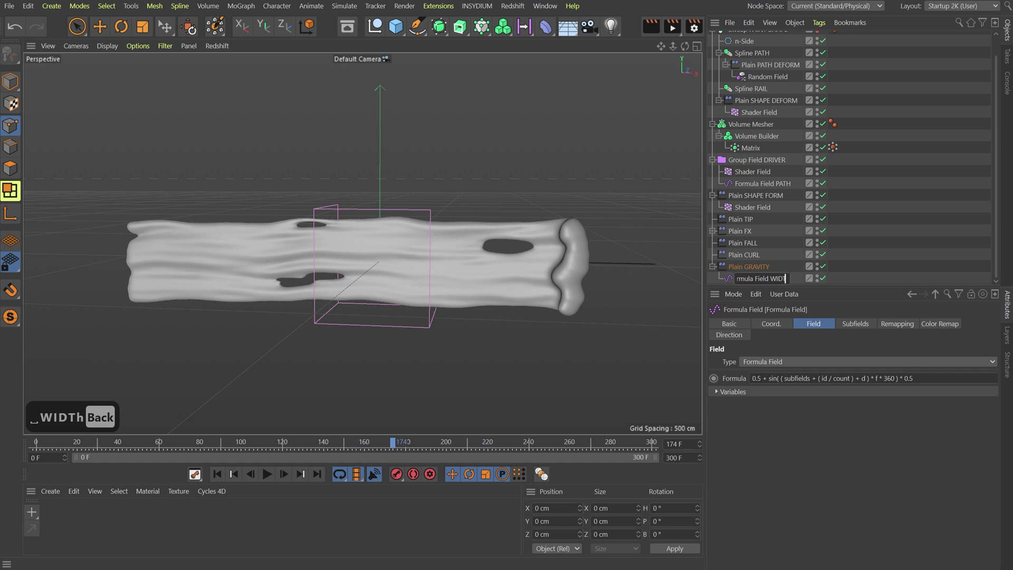
pyautogui.write('H')
pyautogui.press('Return')
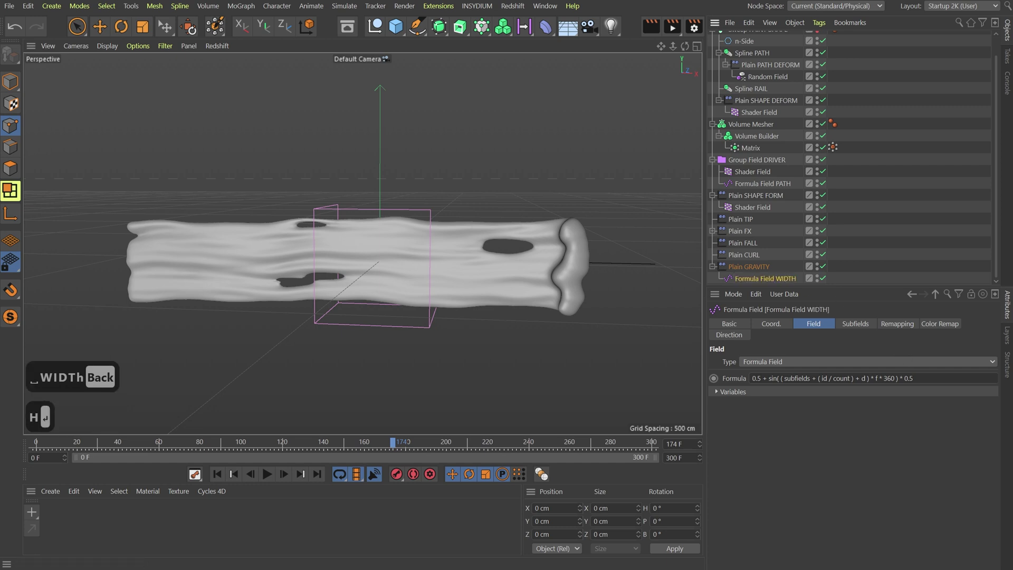
# Set Formula Field WIDTH's formula to u and its blending in Plain GRAVITY's falloff to Multiply
pyautogui.doubleClick(950, 378)
pyautogui.write('u')
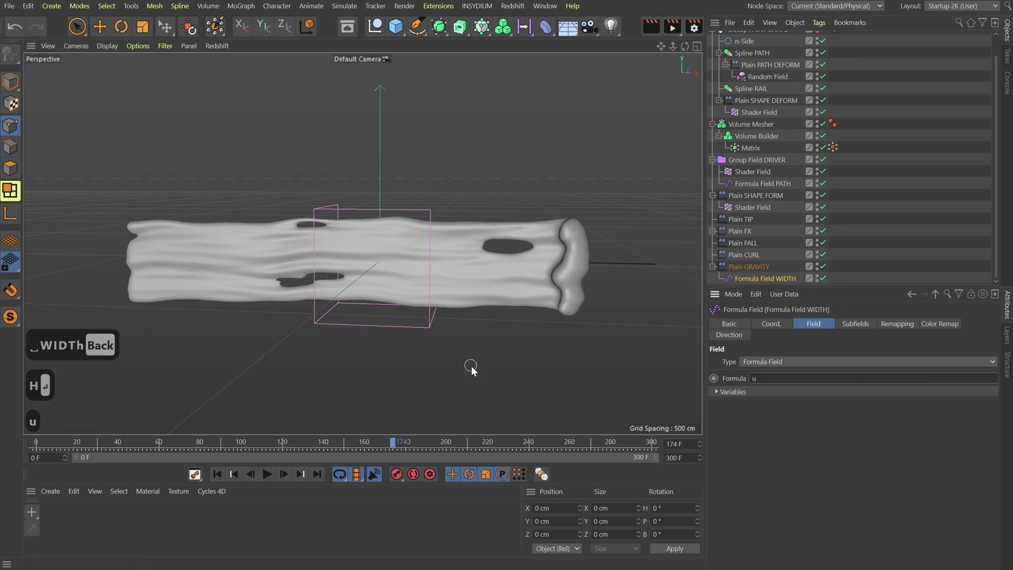
pyautogui.press('Return')
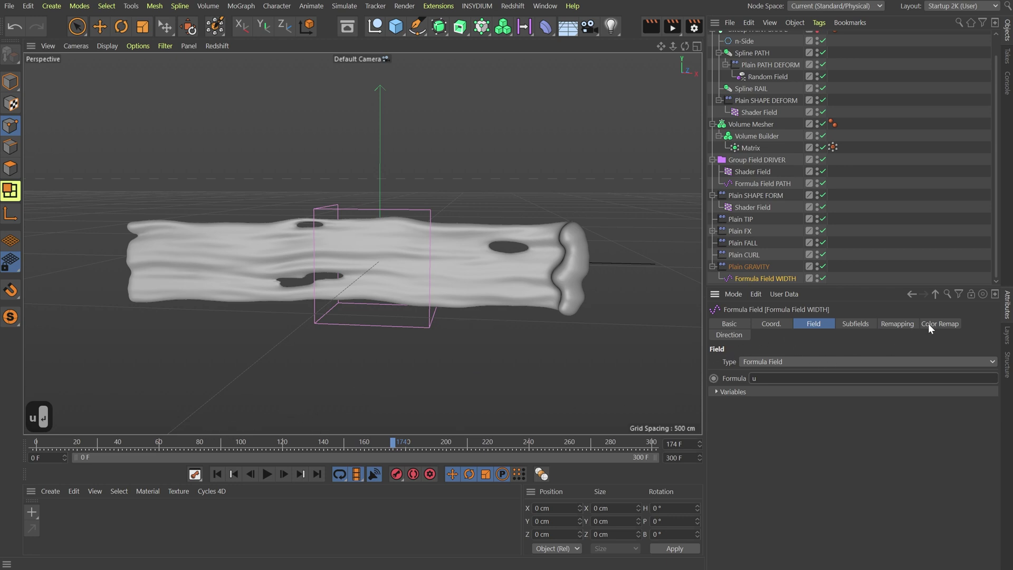
pyautogui.click(753, 263)
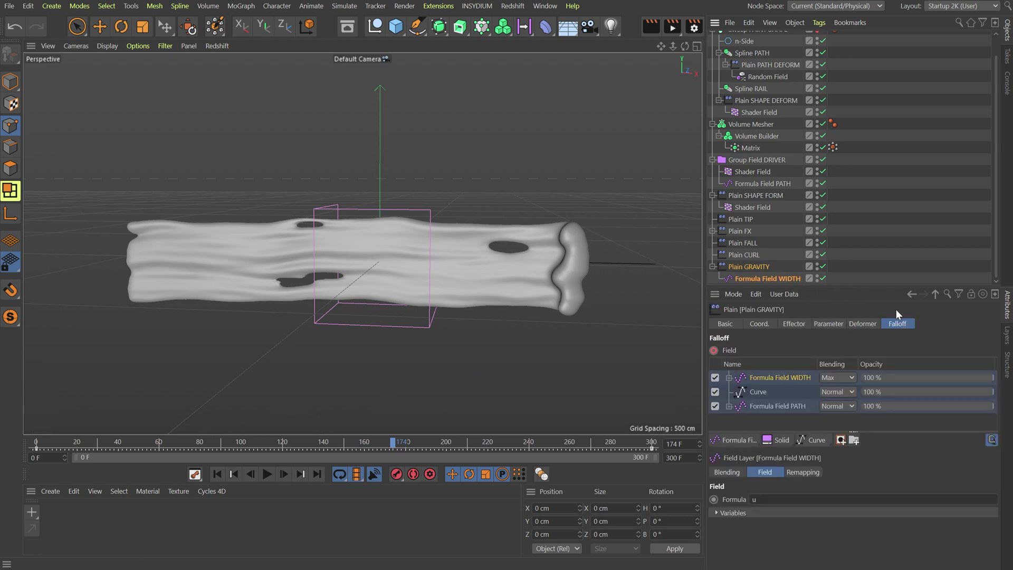
pyautogui.click(837, 378)
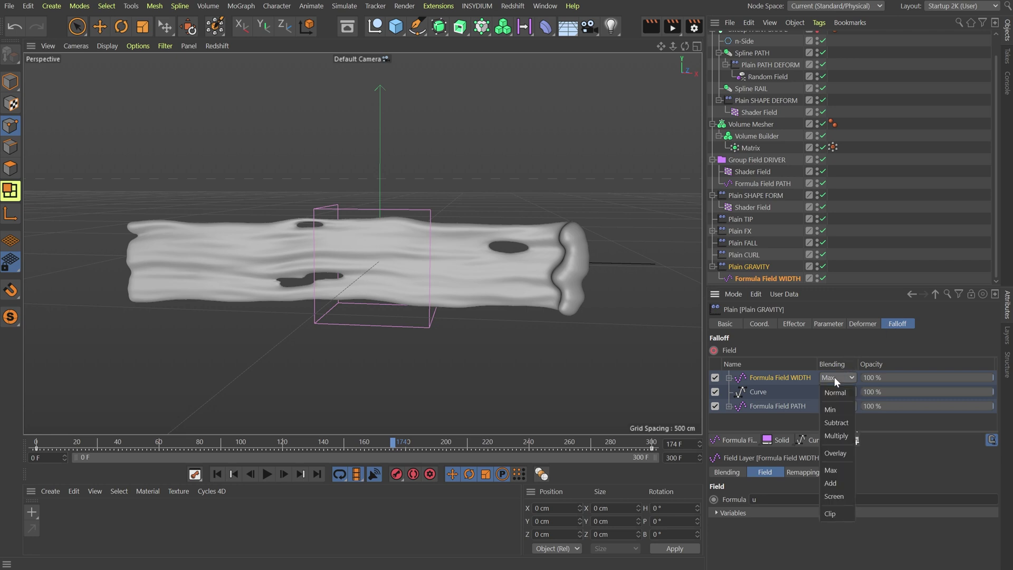
pyautogui.click(844, 435)
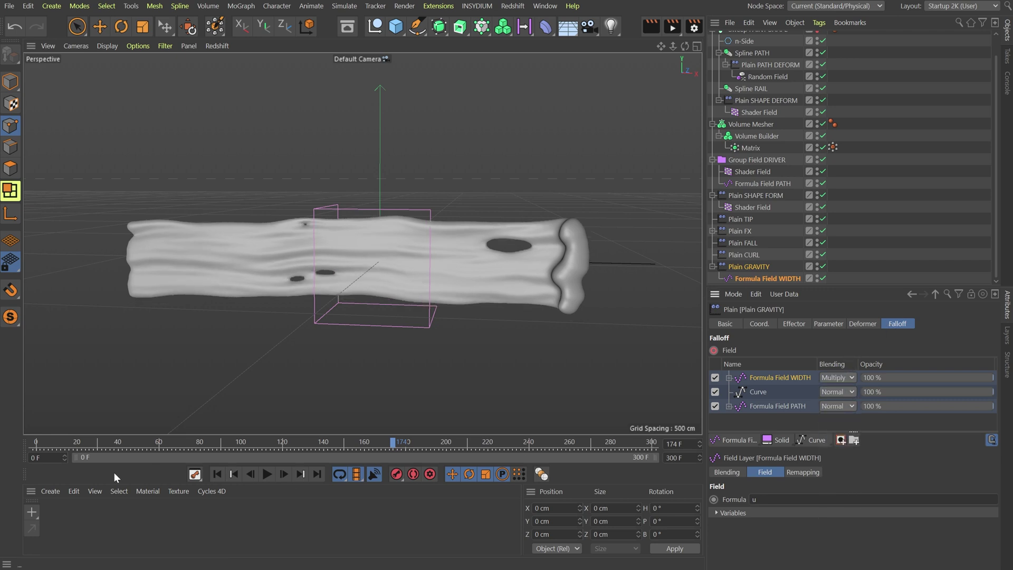
pyautogui.moveTo(51, 441); pyautogui.dragTo(387, 442)
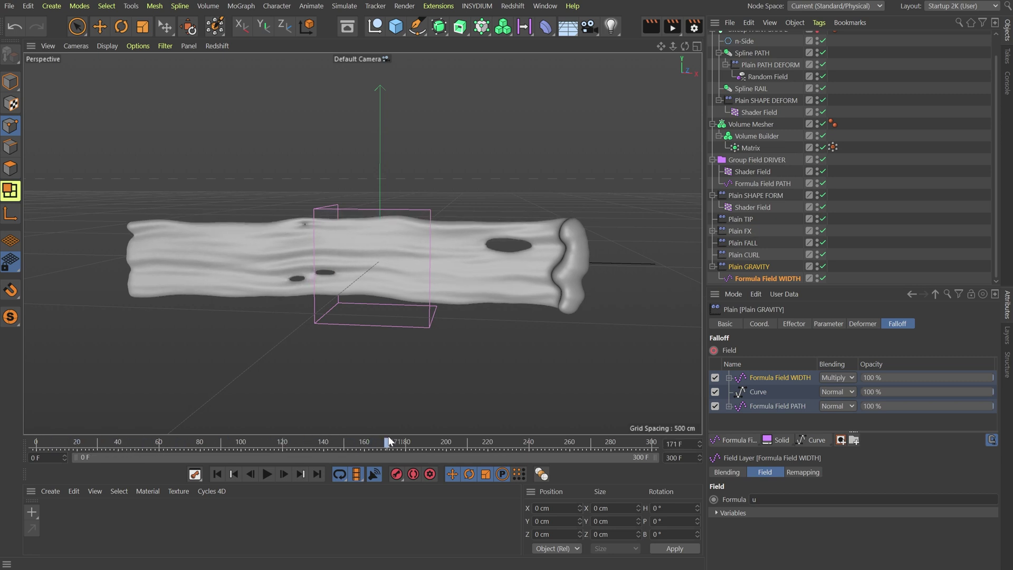
# Invert Formula Field WIDTH by changing its formula to 1-u, and preview the gravity effect across the timeline
pyautogui.click(755, 499)
pyautogui.press('Home')
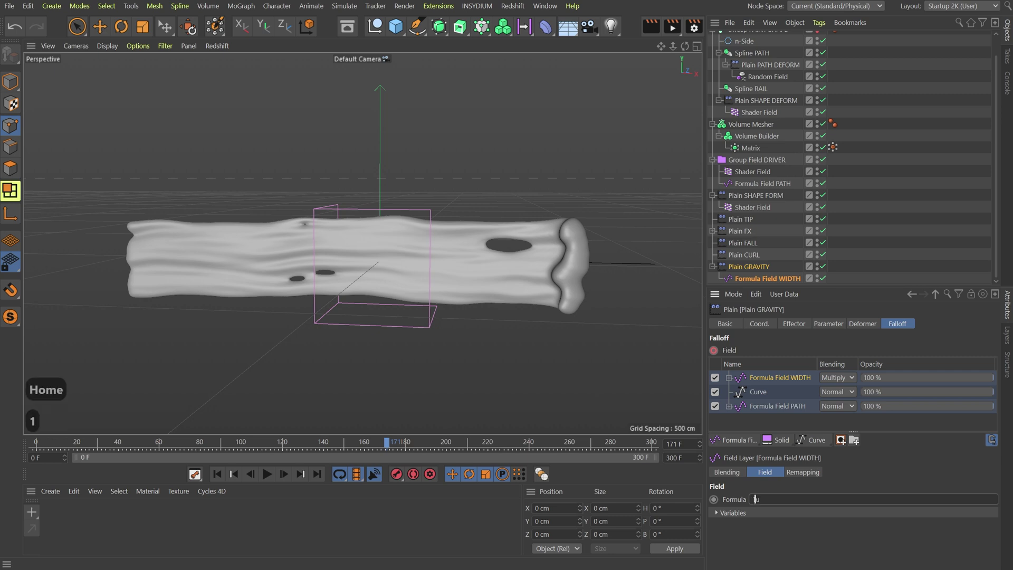
pyautogui.write('1-')
pyautogui.press('Return')
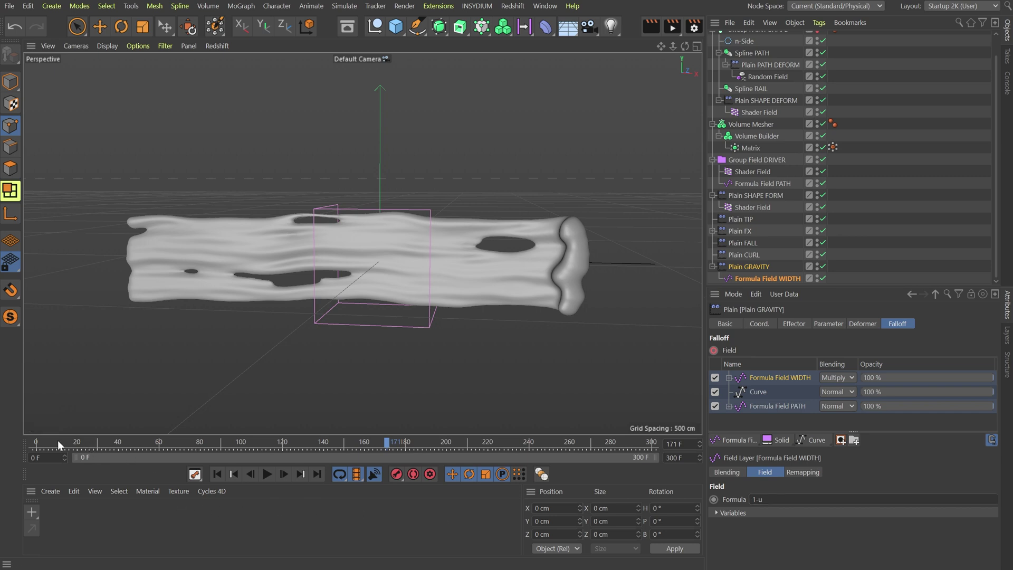
pyautogui.moveTo(58, 440); pyautogui.dragTo(179, 439)
pyautogui.moveTo(247, 441); pyautogui.dragTo(292, 436)
# Enable scaling on Plain GRAVITY with a uniform Scale of 0.2, preview the animation and return to the first frame
pyautogui.click(816, 324)
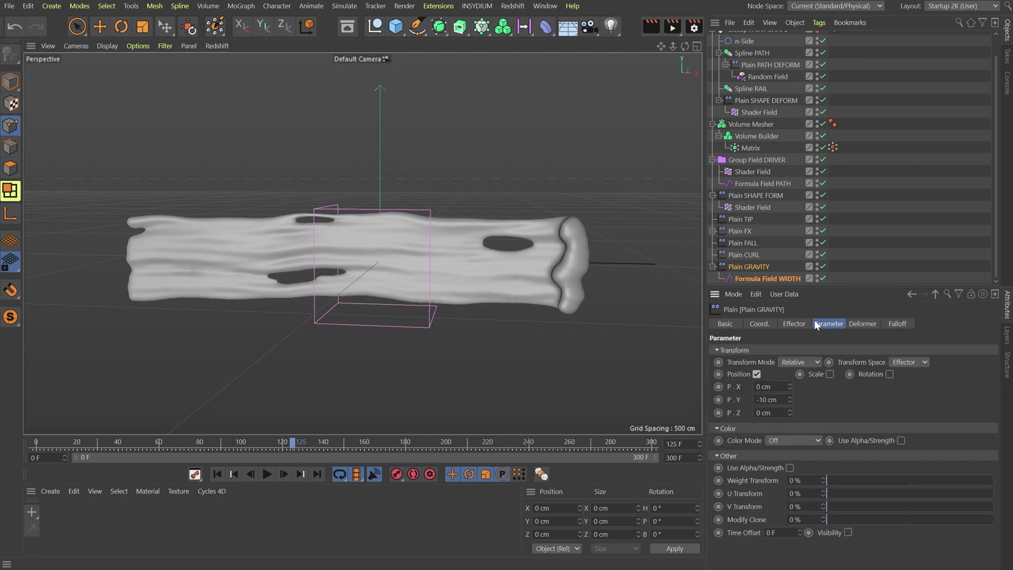
pyautogui.click(829, 374)
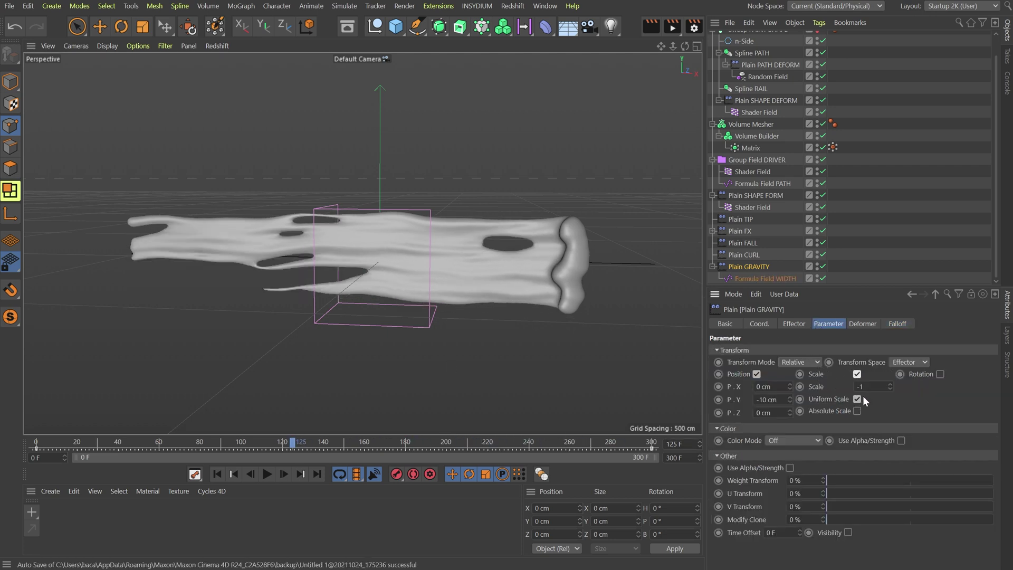
pyautogui.press('Tab')
pyautogui.write('.2')
pyautogui.press('Return')
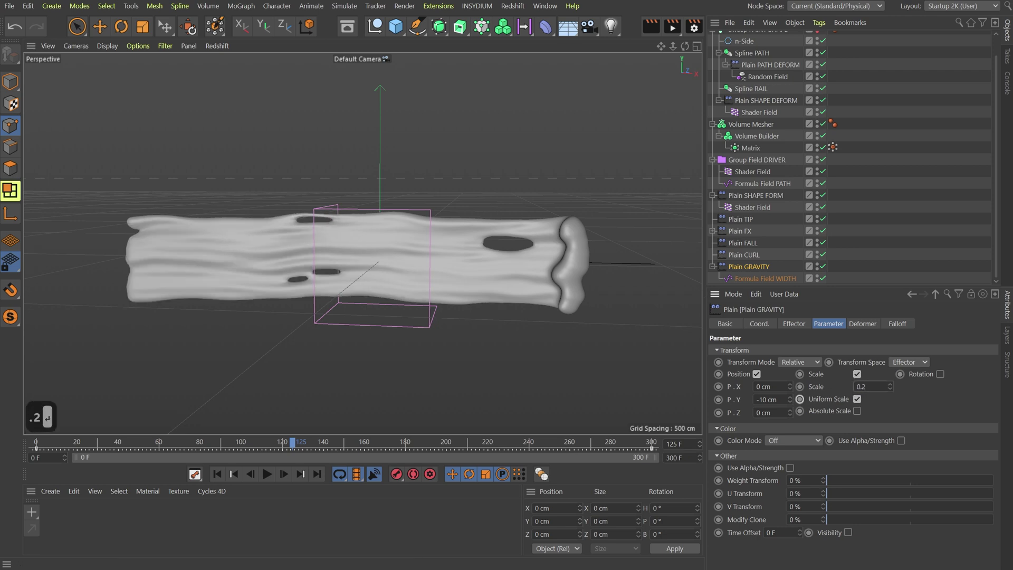
pyautogui.moveTo(103, 441); pyautogui.dragTo(459, 431)
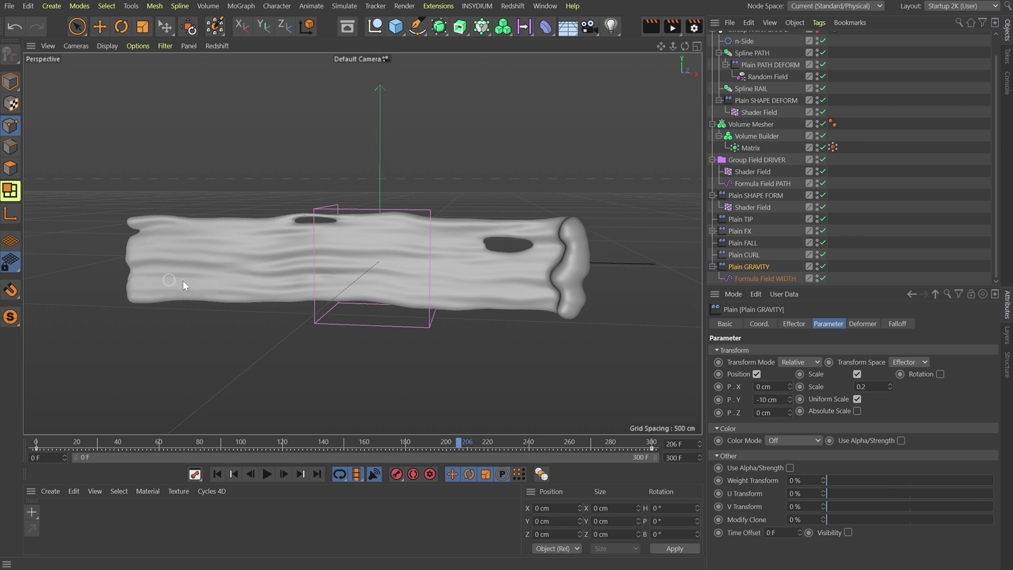
pyautogui.moveTo(486, 435); pyautogui.dragTo(712, 433)
pyautogui.moveTo(514, 431); pyautogui.dragTo(588, 411)
pyautogui.hotkey('shift', 'f')
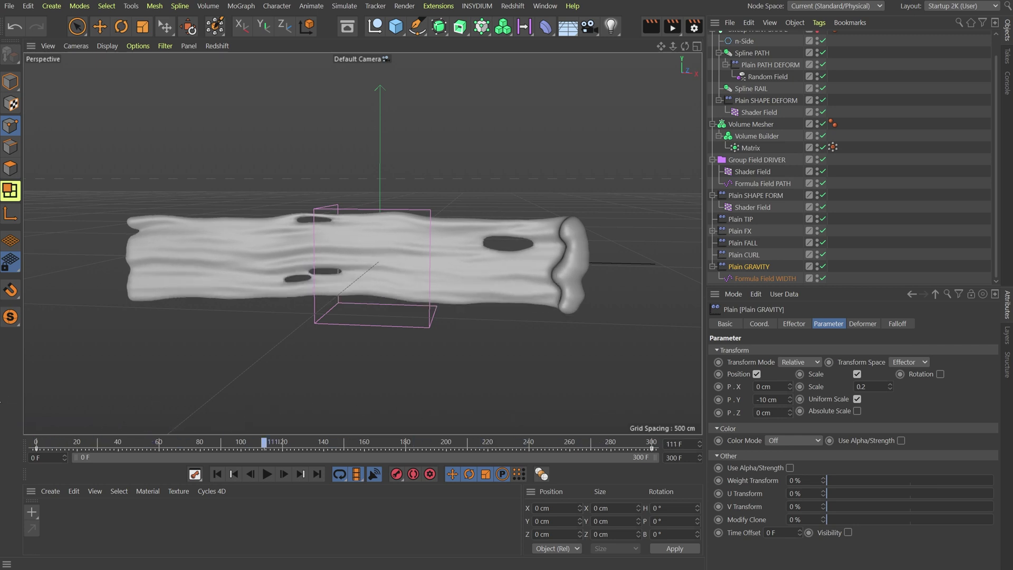
# Set the Offset of Group Field DRIVER's Curve layer to 100 % and record a keyframe for it at frame 0
pyautogui.click(946, 192)
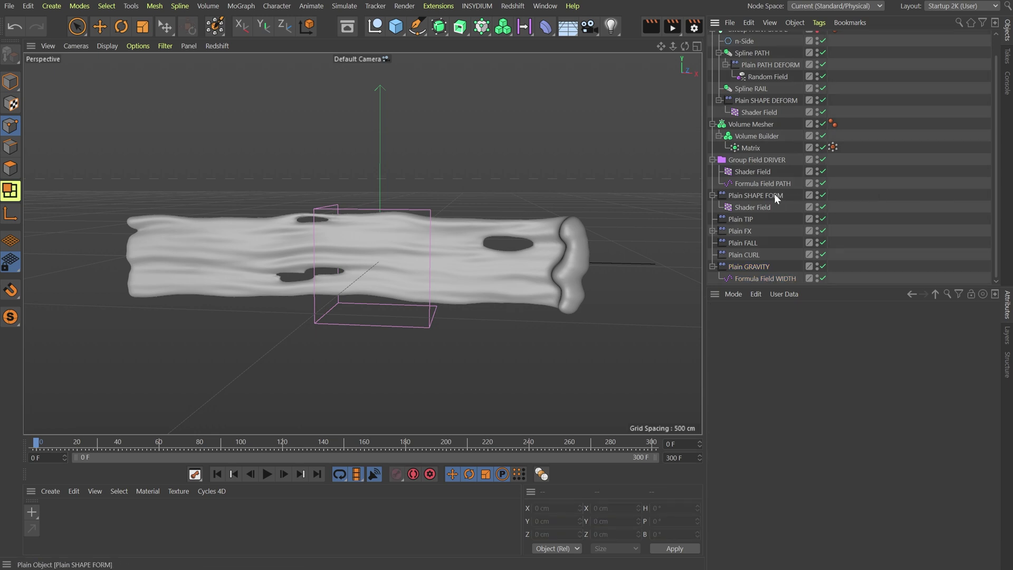
pyautogui.click(761, 160)
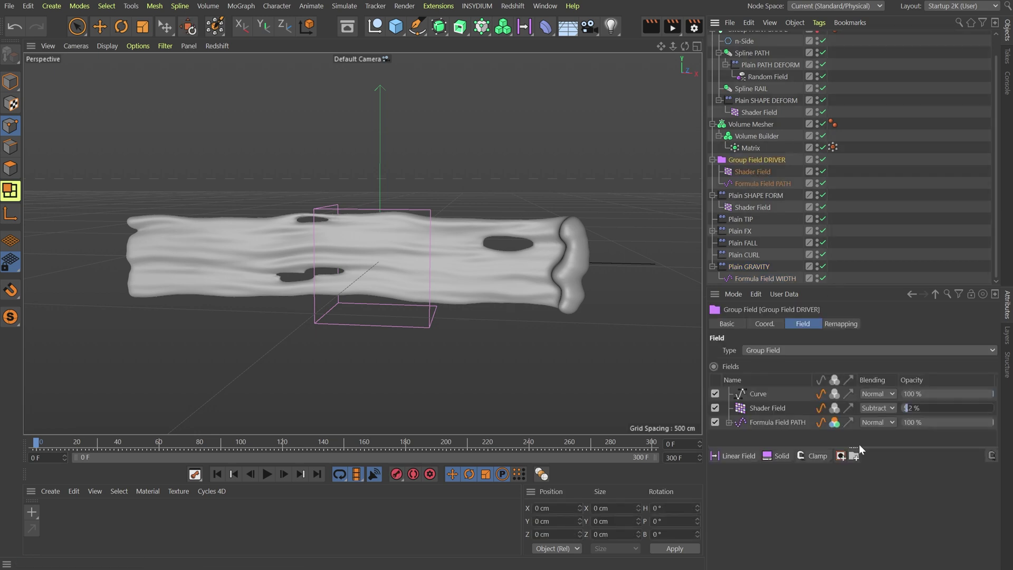
pyautogui.click(760, 394)
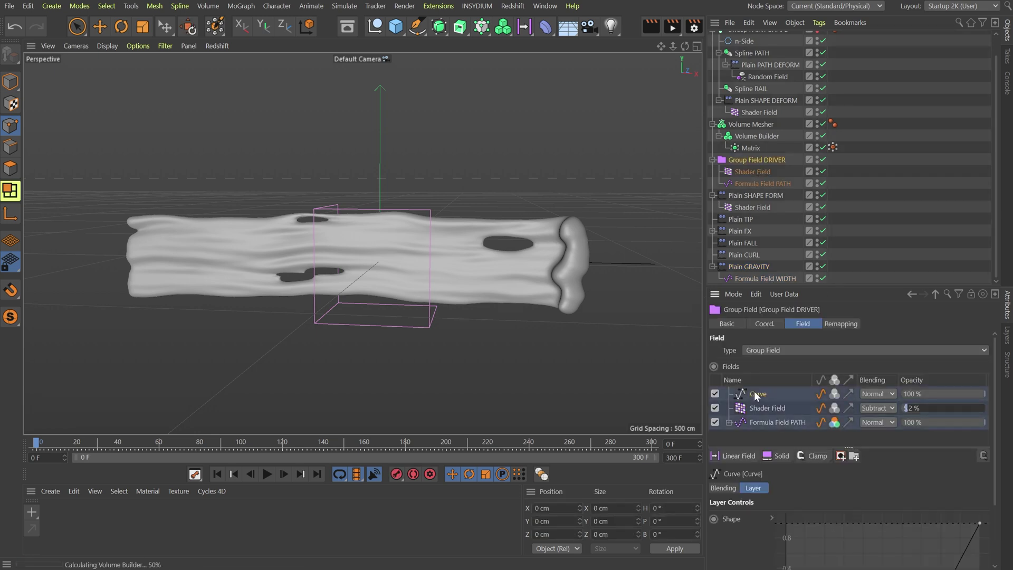
pyautogui.scroll(-3, 737, 538)
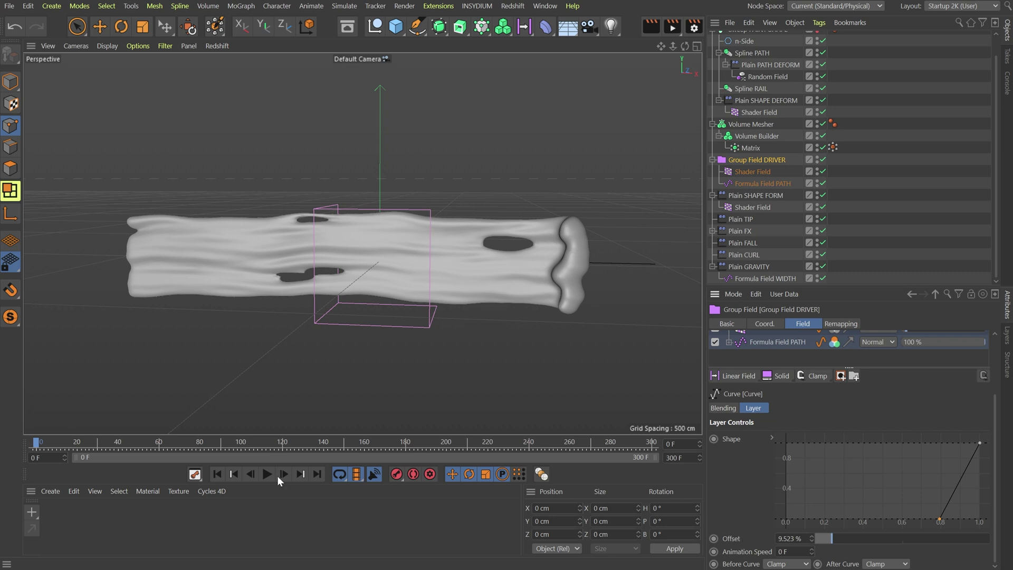
pyautogui.moveTo(836, 540); pyautogui.dragTo(991, 540)
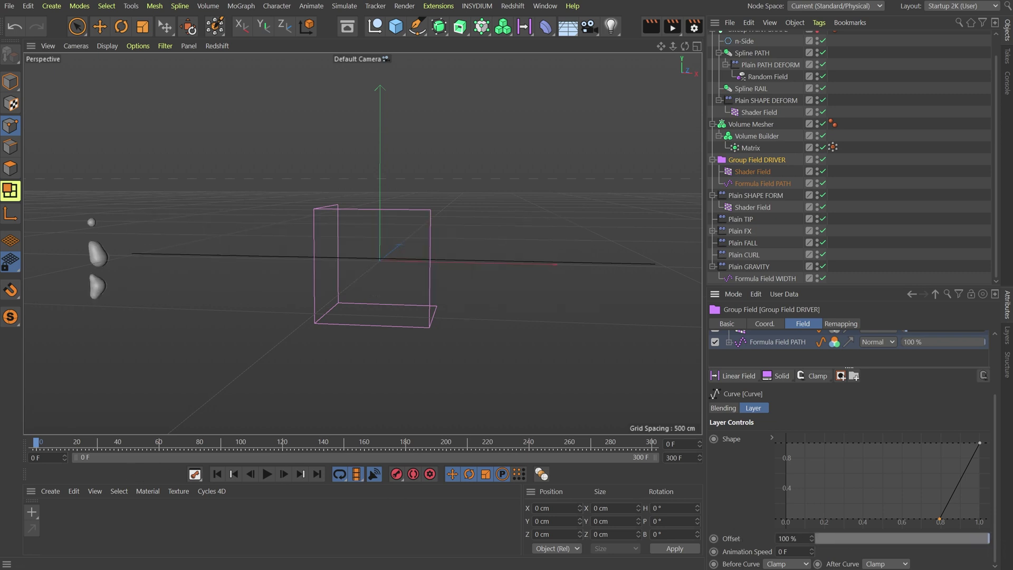
pyautogui.click(714, 539)
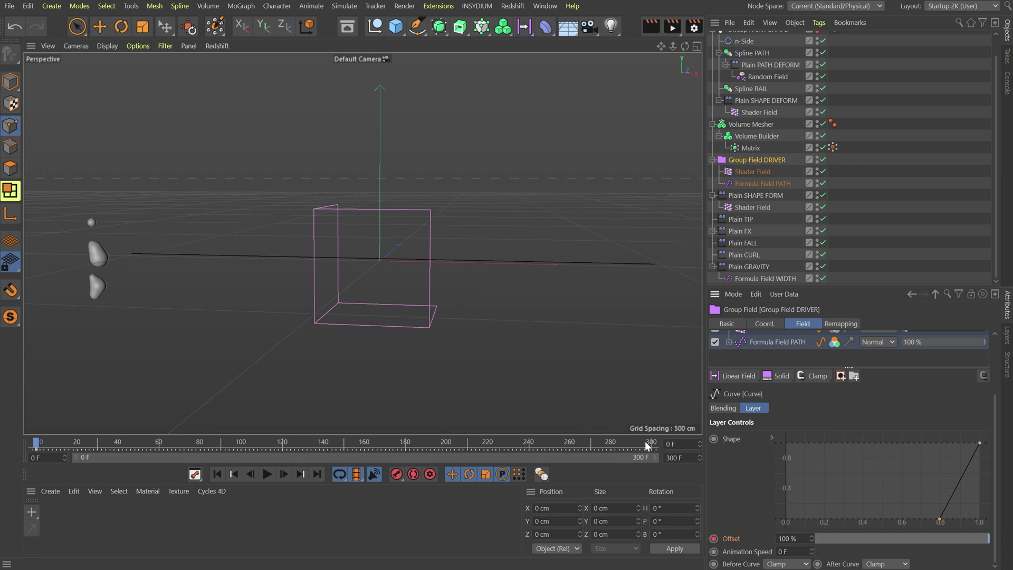
# At frame 300, set the Curve layer's Offset to -7 %
pyautogui.moveTo(627, 440); pyautogui.dragTo(676, 441)
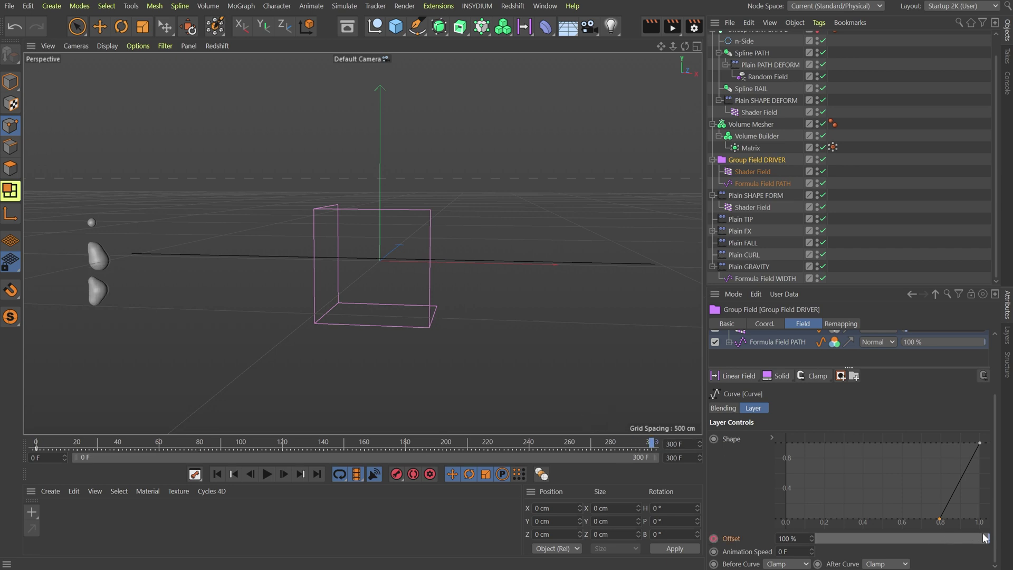
pyautogui.moveTo(986, 539); pyautogui.dragTo(667, 539)
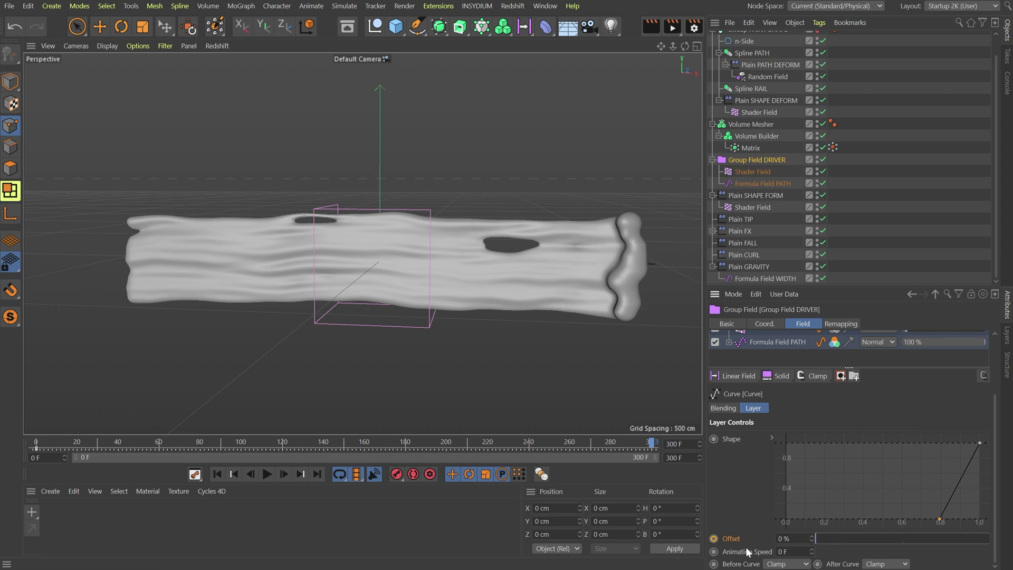
pyautogui.moveTo(812, 541); pyautogui.dragTo(812, 553)
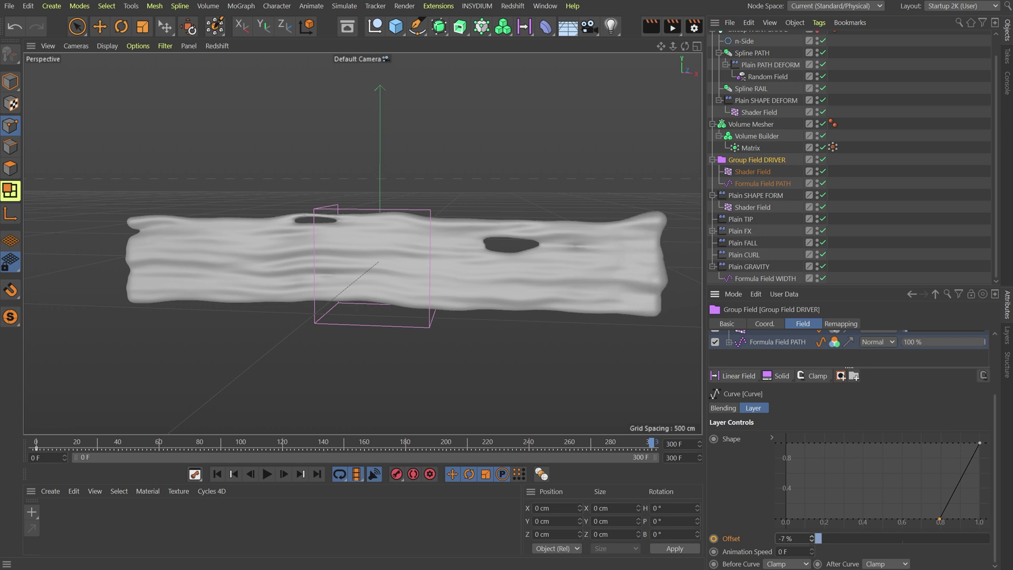
# Set a keyframe for the driver curve's Offset at -7 % on frame 300
pyautogui.click(713, 539)
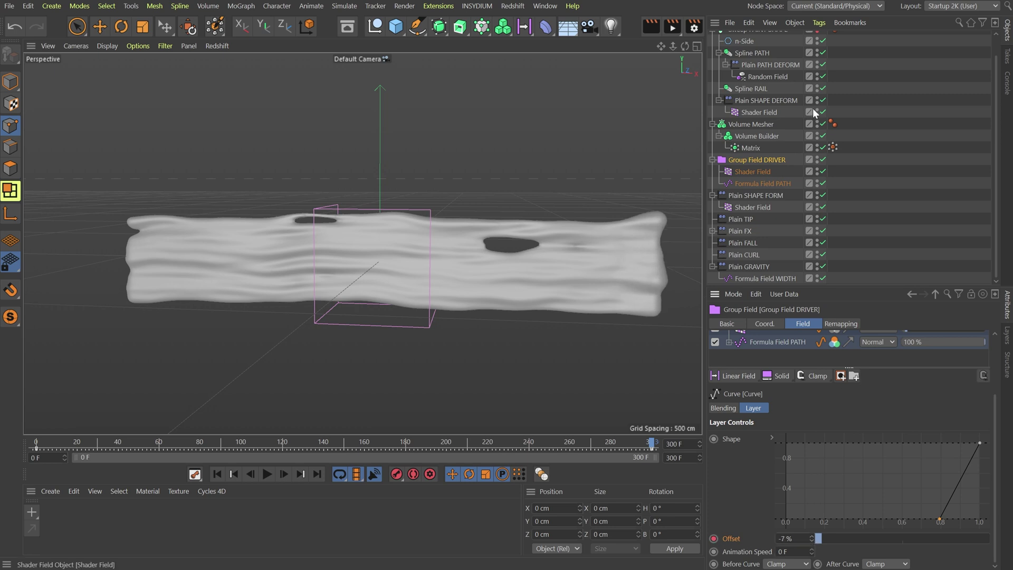
# Ease the start of the Plain FX falloff curve by extending its lower point's tangent to about 0.48, and check the stroke at frame 161
pyautogui.click(751, 247)
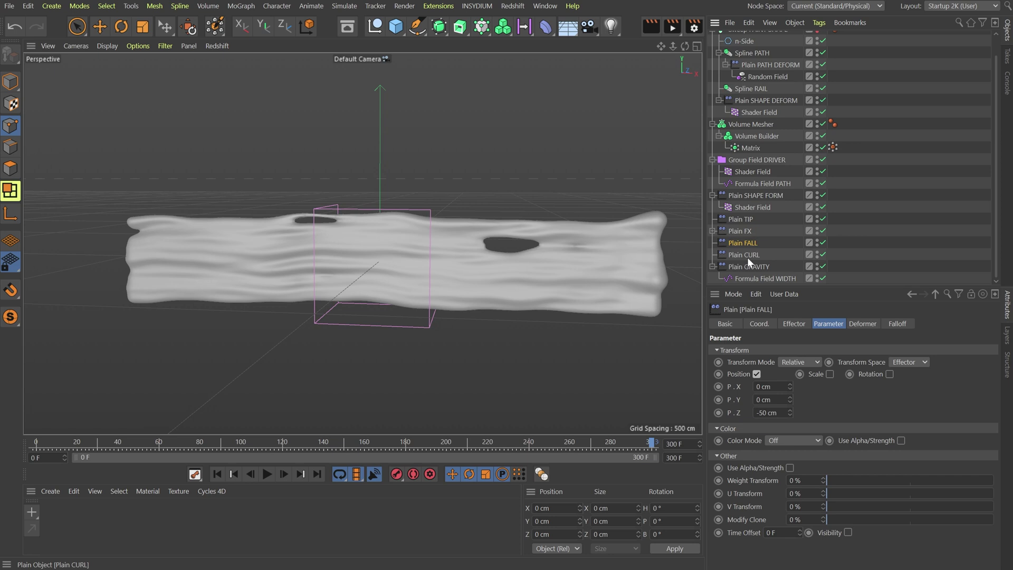
pyautogui.click(740, 230)
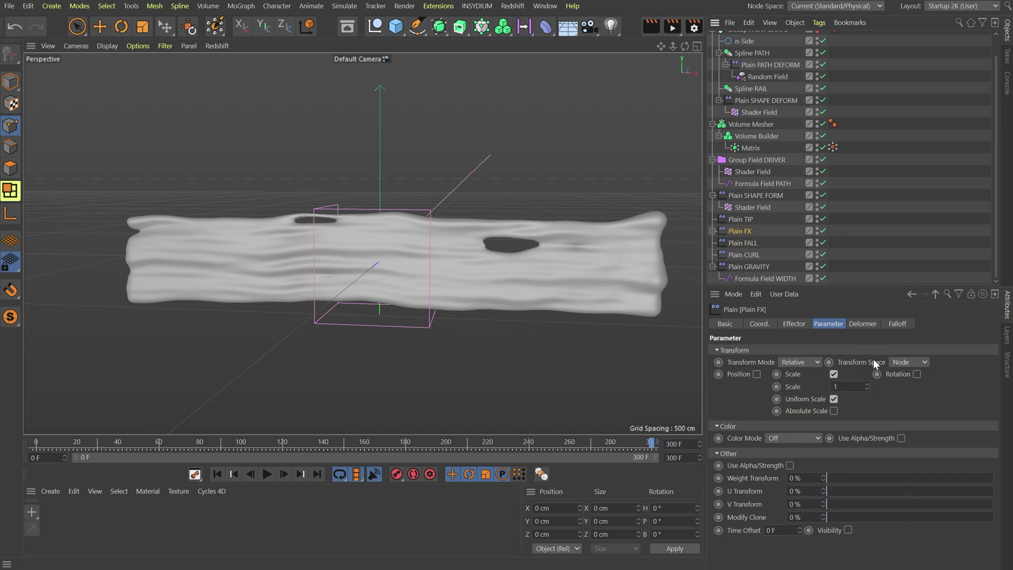
pyautogui.click(900, 324)
pyautogui.click(765, 391)
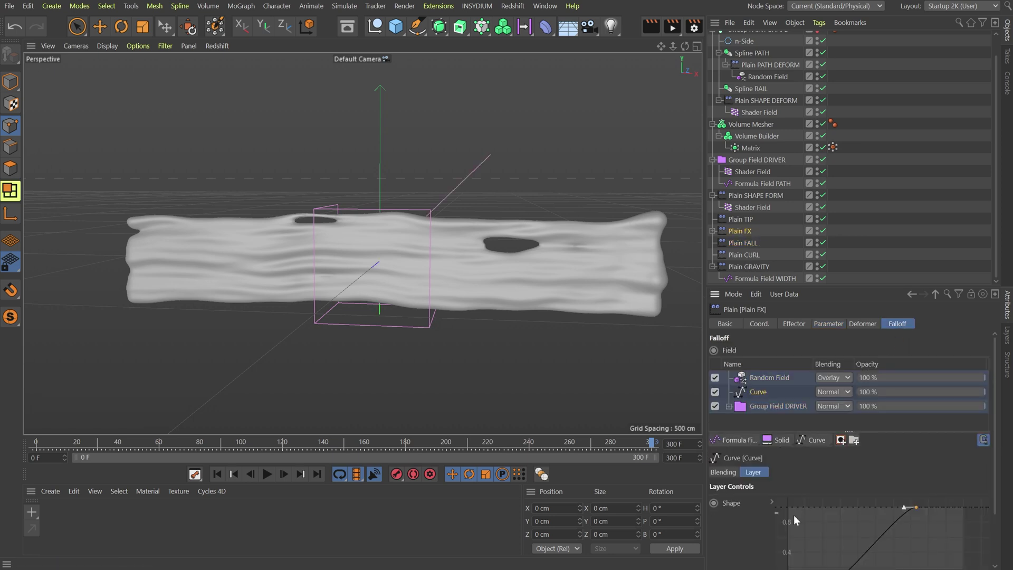
pyautogui.scroll(-2, 758, 537)
pyautogui.click(845, 512)
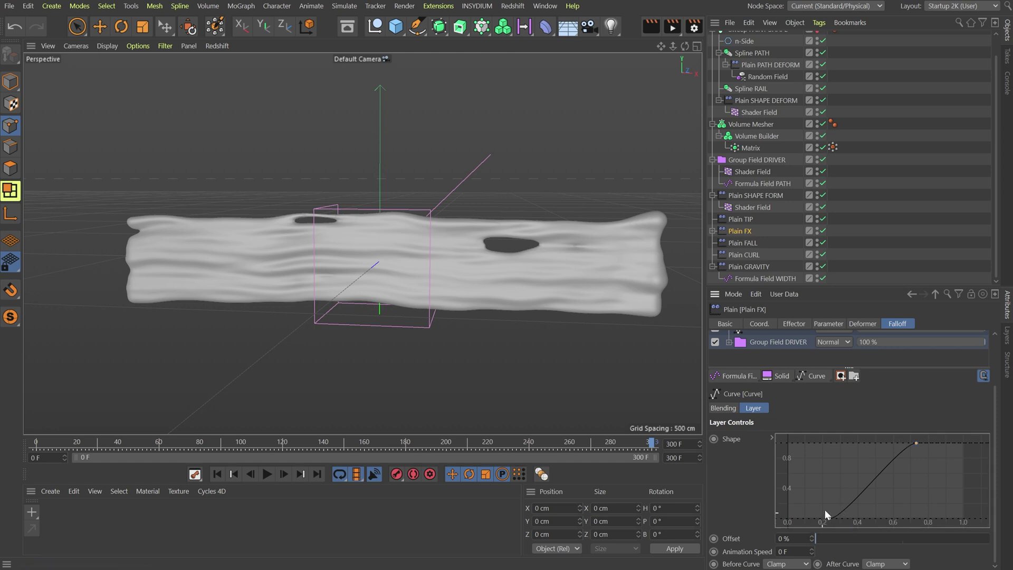
pyautogui.moveTo(817, 540); pyautogui.dragTo(871, 519)
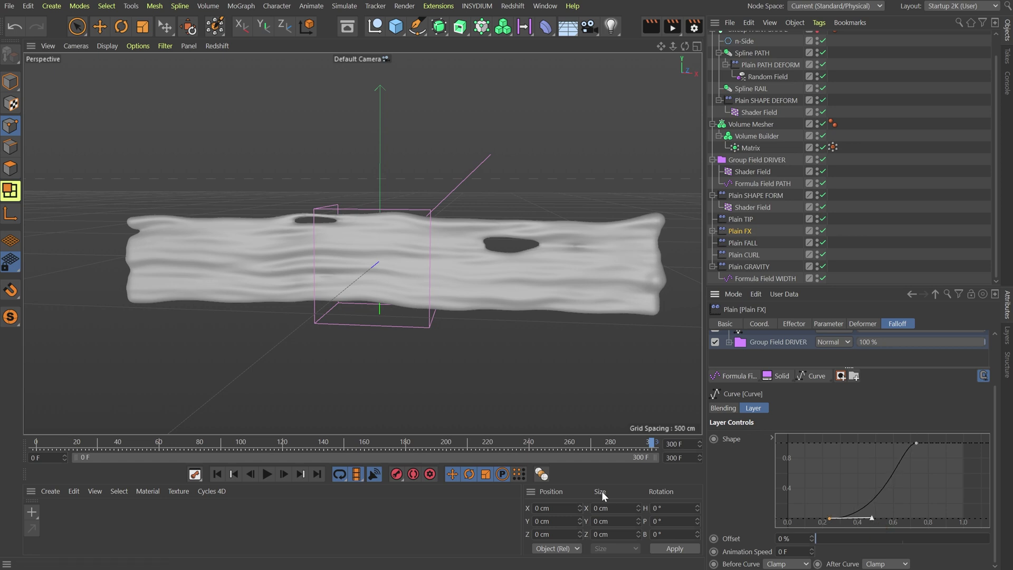
pyautogui.moveTo(648, 443); pyautogui.dragTo(366, 432)
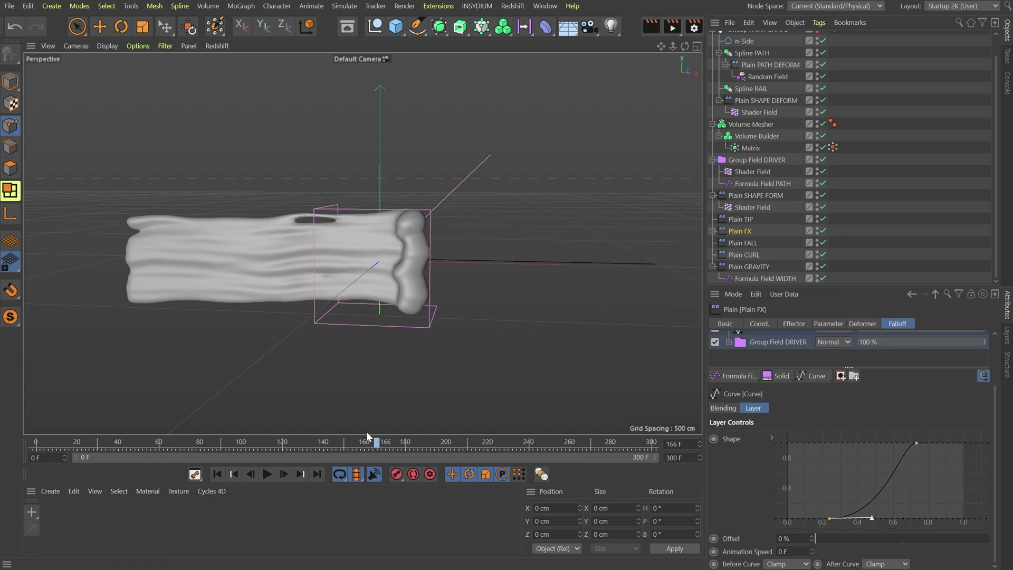
# Hide the Shader Field and Formula Field PATH under Group Field DRIVER in the viewport
pyautogui.click(856, 221)
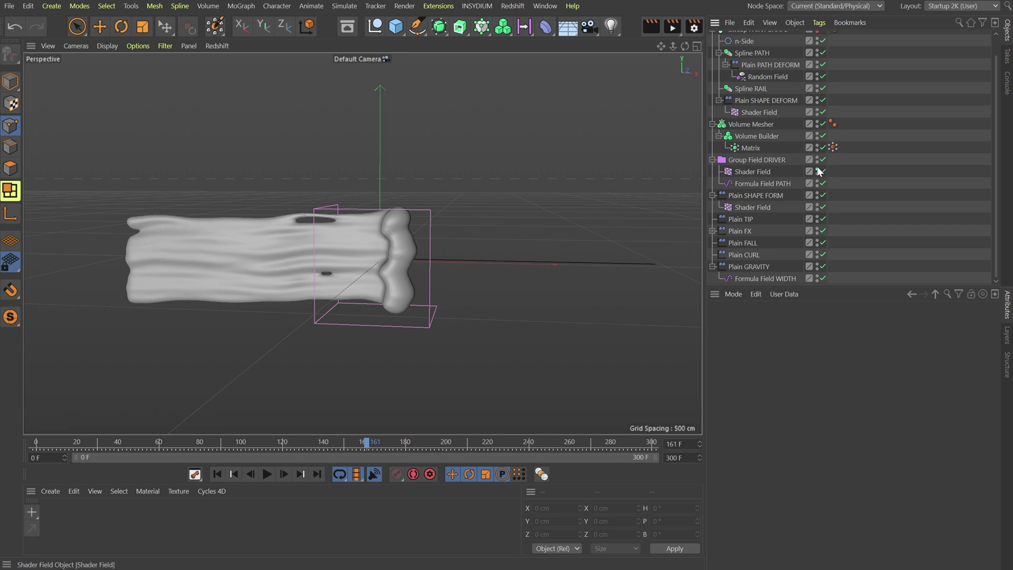
pyautogui.moveTo(817, 170); pyautogui.dragTo(817, 182)
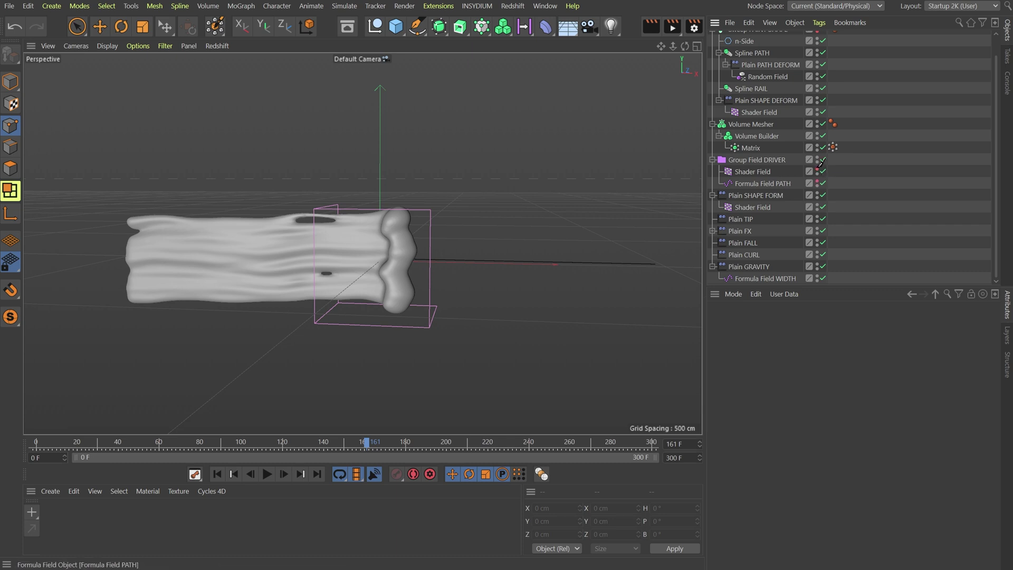
# Set Visible in Editor to Off for the fields under Plain SHAPE FORM, Plain FX, Plain GRAVITY, Plain SHAPE DEFORM and Plain PATH DEFORM
pyautogui.click(752, 208)
pyautogui.click(712, 230)
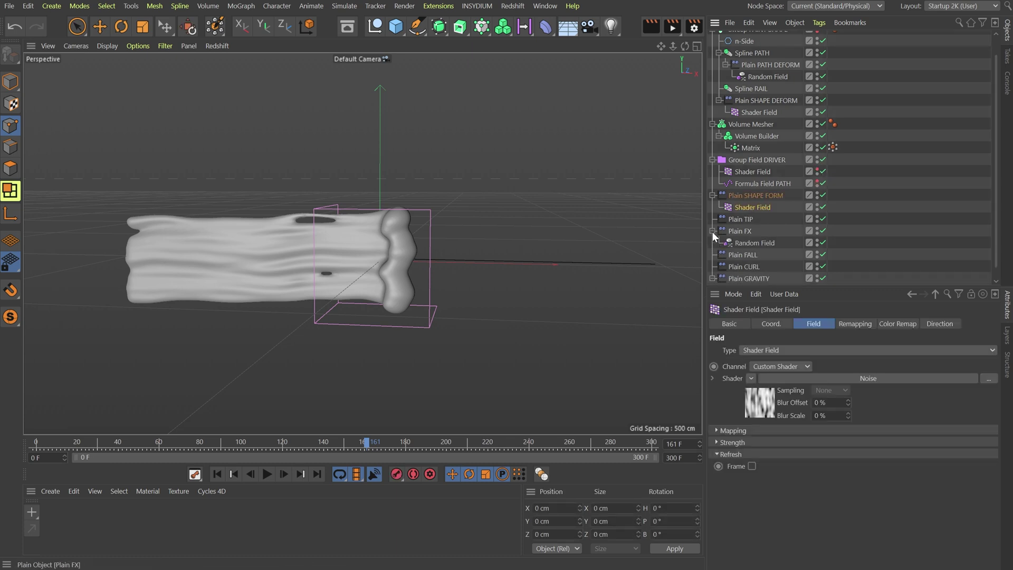
pyautogui.keyDown('ctrl'); pyautogui.click(770, 241); pyautogui.keyUp('ctrl')
pyautogui.scroll(-1, 769, 241)
pyautogui.click(713, 266)
pyautogui.keyDown('ctrl'); pyautogui.click(754, 278); pyautogui.keyUp('ctrl')
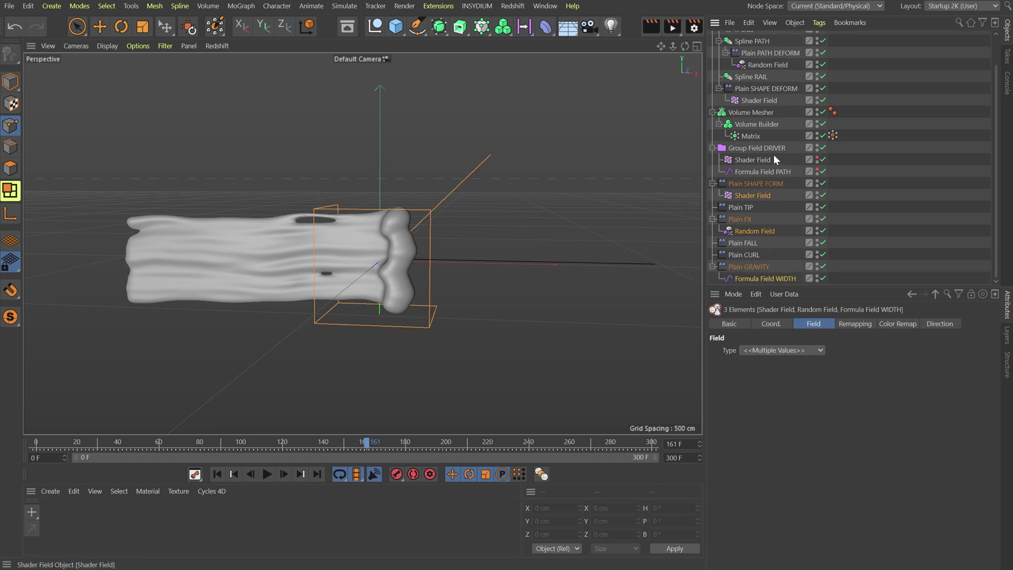
pyautogui.keyDown('ctrl'); pyautogui.click(763, 101); pyautogui.keyUp('ctrl')
pyautogui.keyDown('ctrl'); pyautogui.click(771, 64); pyautogui.keyUp('ctrl')
pyautogui.scroll(3, 771, 159)
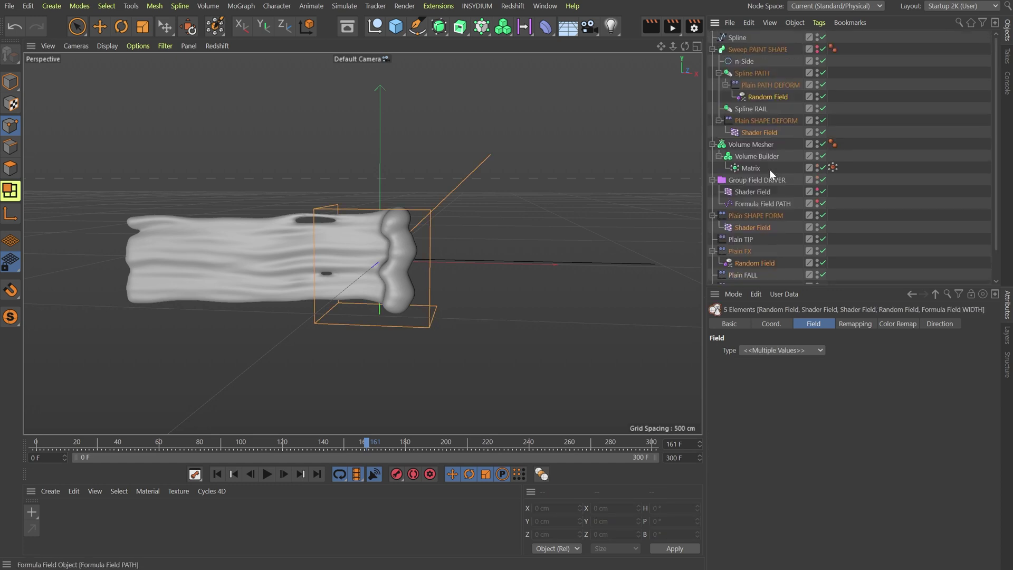
pyautogui.click(738, 325)
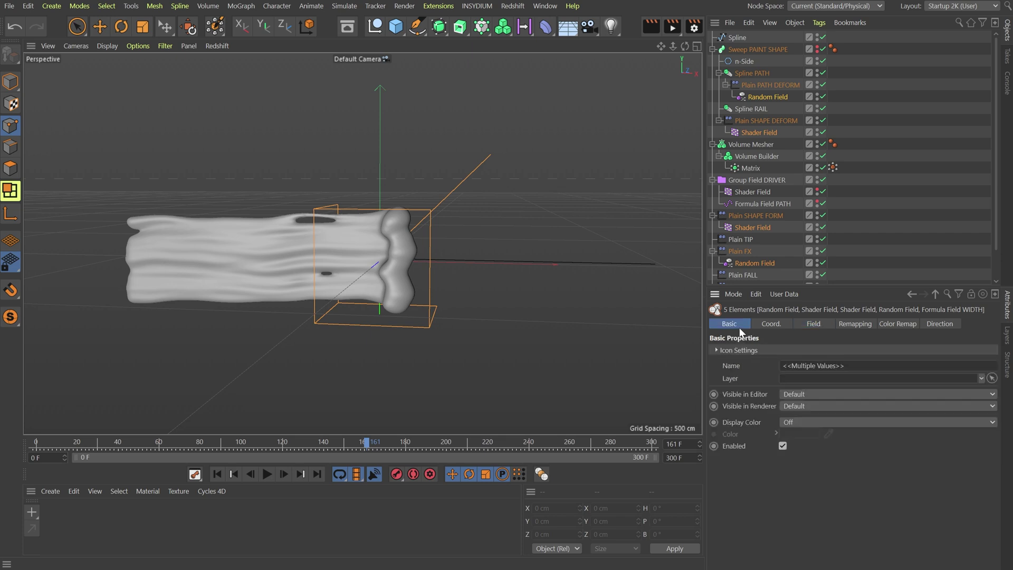
pyautogui.click(797, 393)
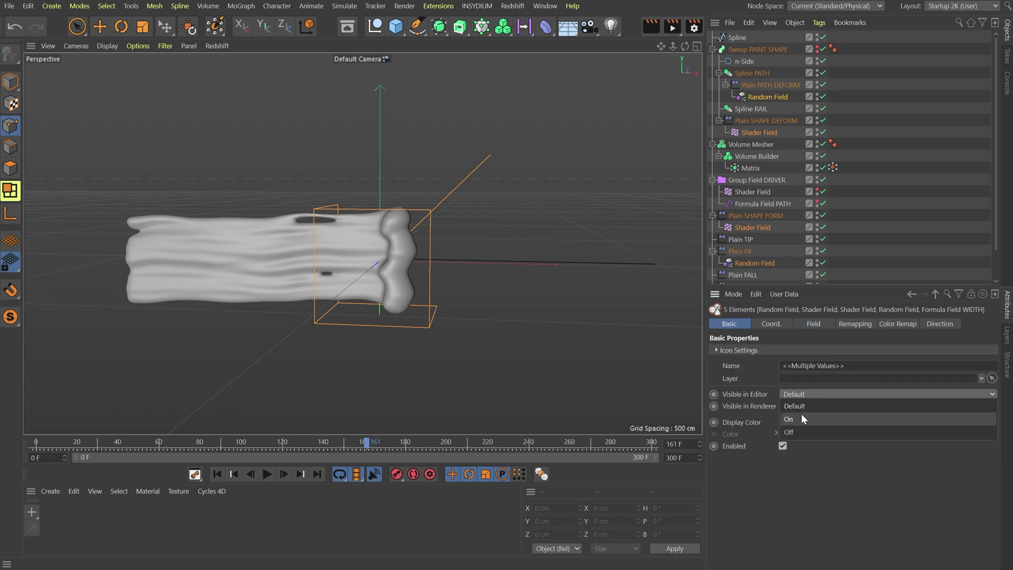
pyautogui.click(796, 436)
pyautogui.click(890, 187)
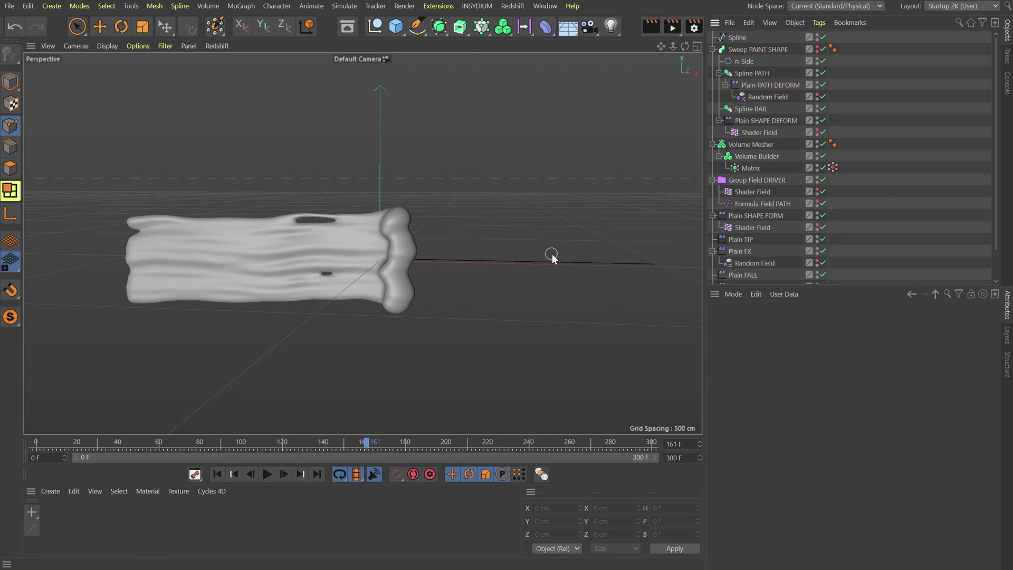
# Preview the paint stroke animation at the start of the timeline and at frame 211
pyautogui.scroll(-3, 774, 151)
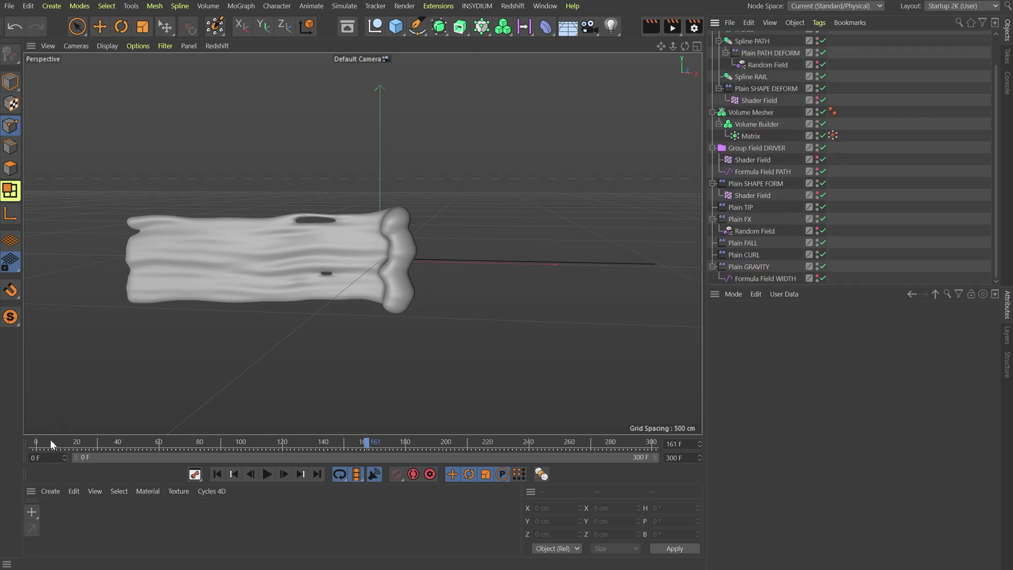
pyautogui.moveTo(50, 441); pyautogui.dragTo(30, 423)
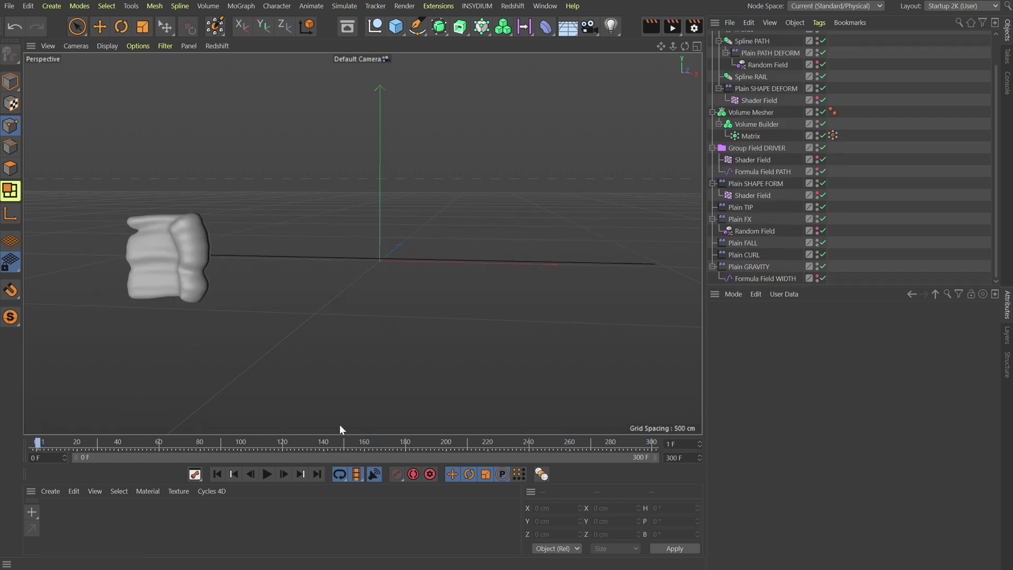
pyautogui.click(469, 441)
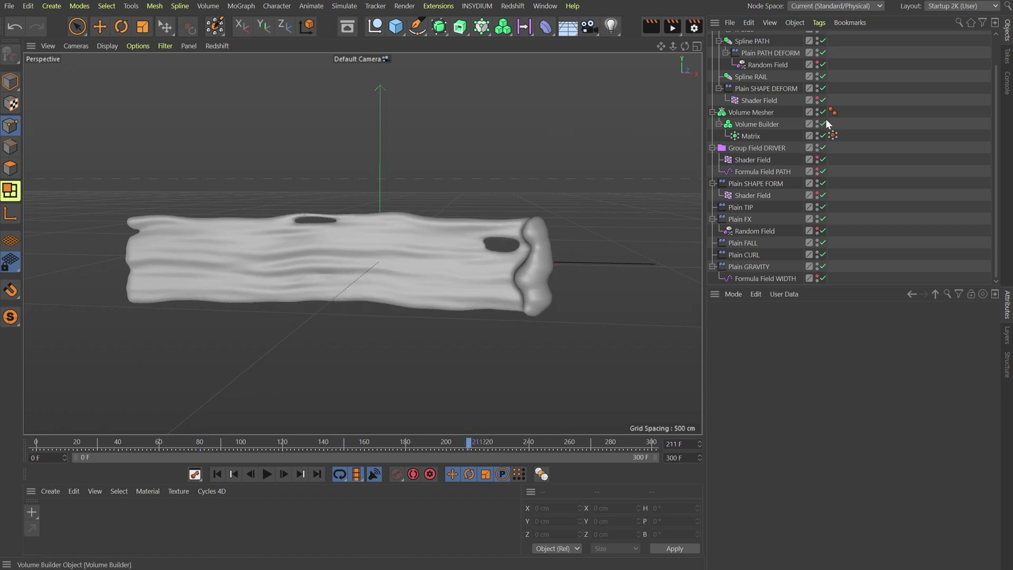
# Disable the Volume Mesher, Volume Builder and Matrix, and switch to the Front view
pyautogui.moveTo(823, 112); pyautogui.dragTo(822, 135)
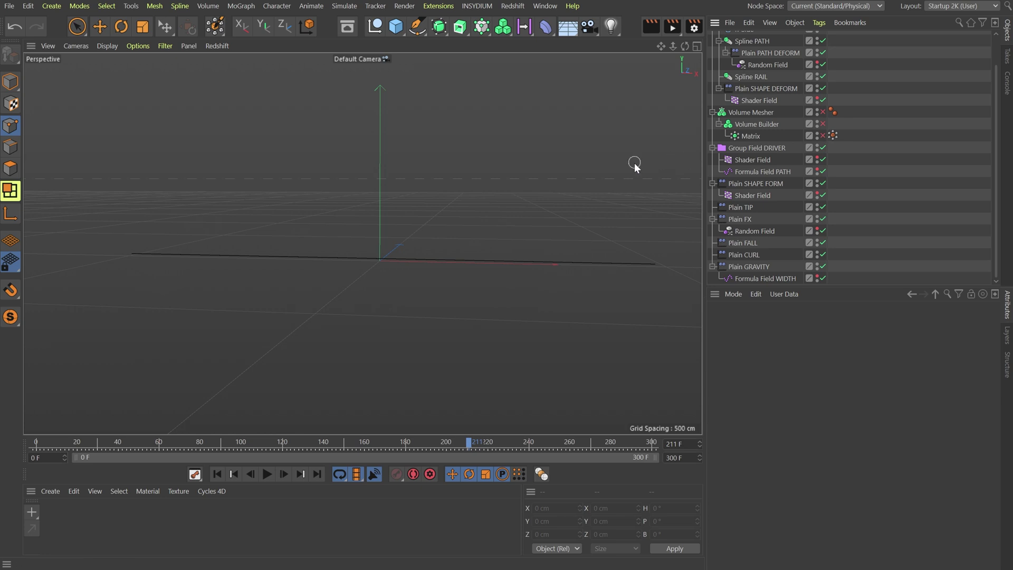
pyautogui.press('F4')
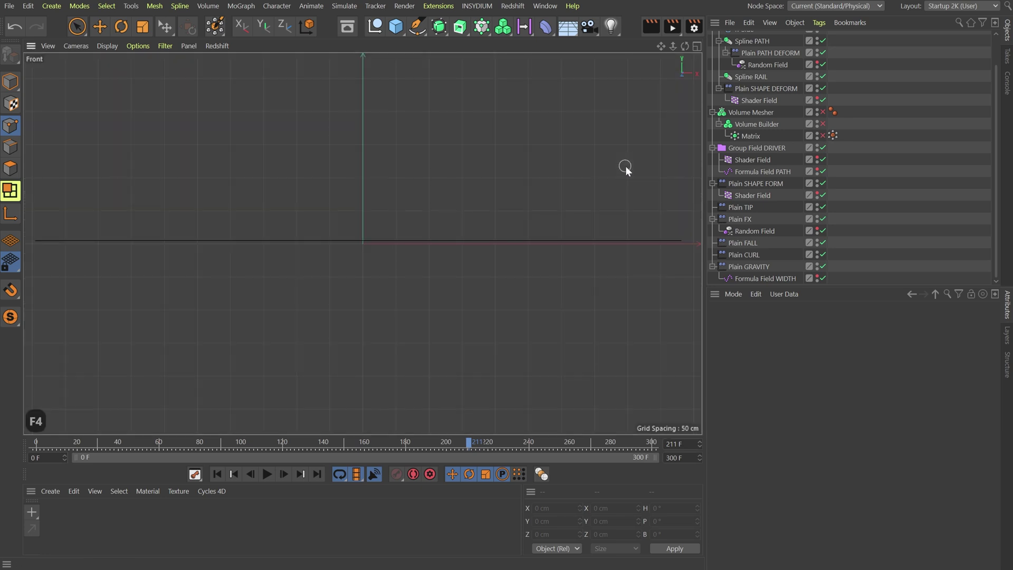
# Draw an open four-point zigzag spline with the Linear Spline Pen, starting at about X -489 cm, Y 33 cm
pyautogui.click(417, 26)
pyautogui.click(826, 341)
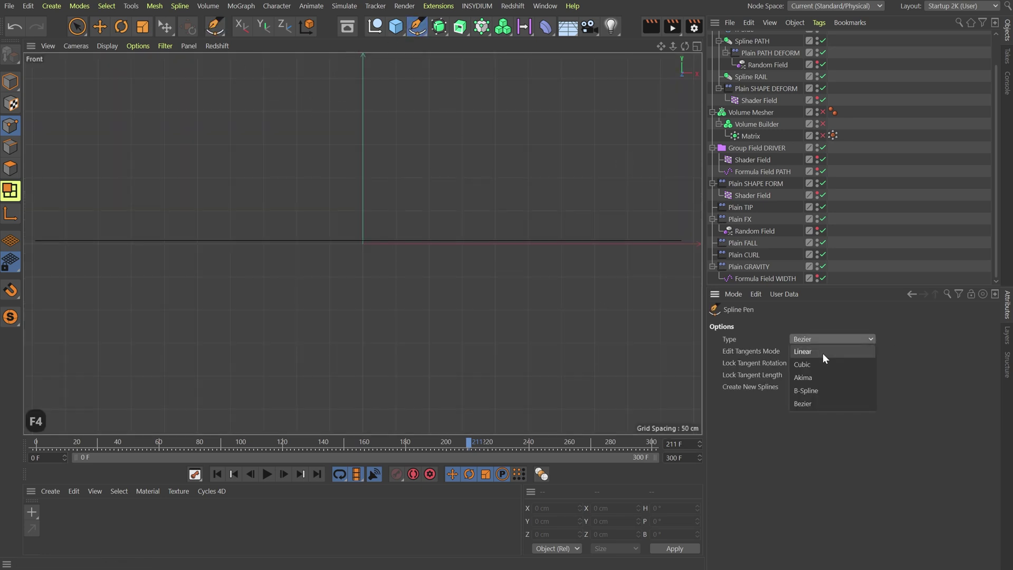
pyautogui.click(815, 353)
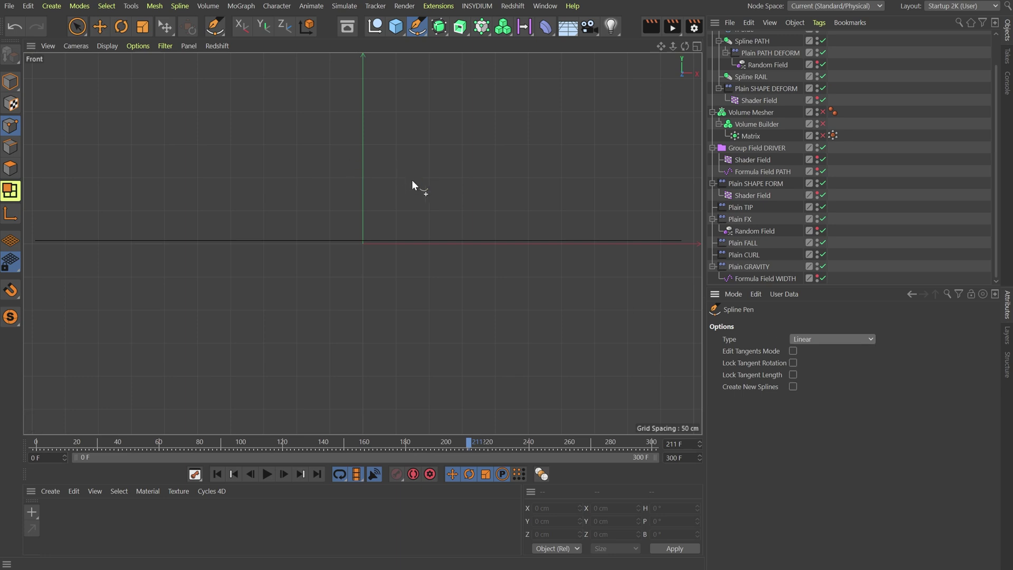
pyautogui.scroll(-3, 436, 198)
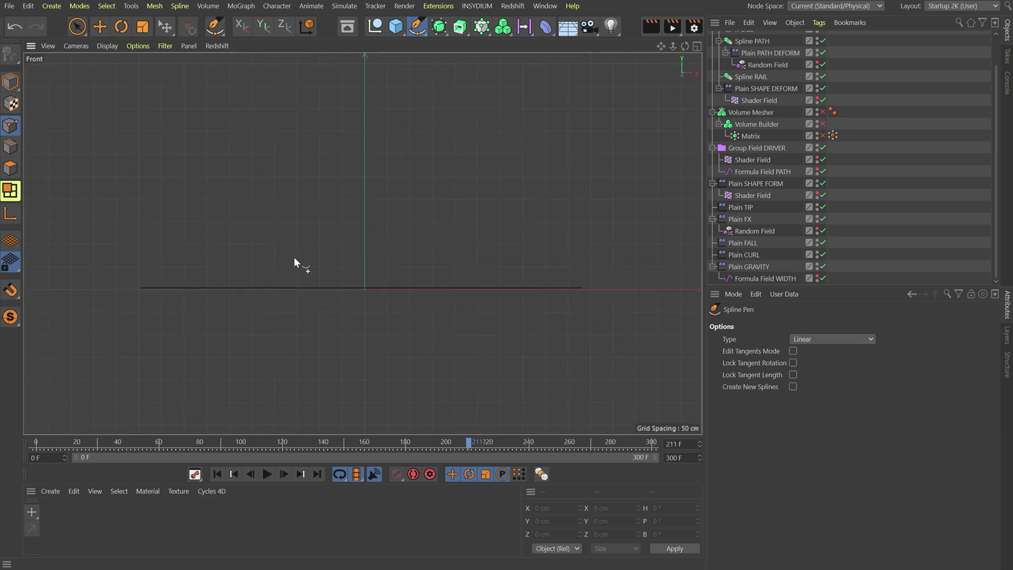
pyautogui.click(144, 275)
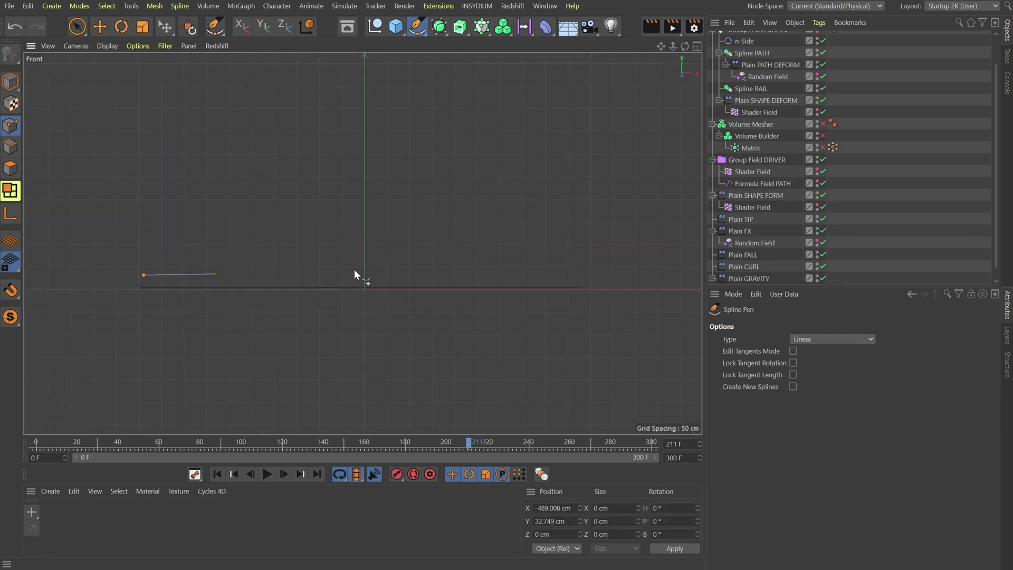
pyautogui.click(559, 259)
pyautogui.click(217, 373)
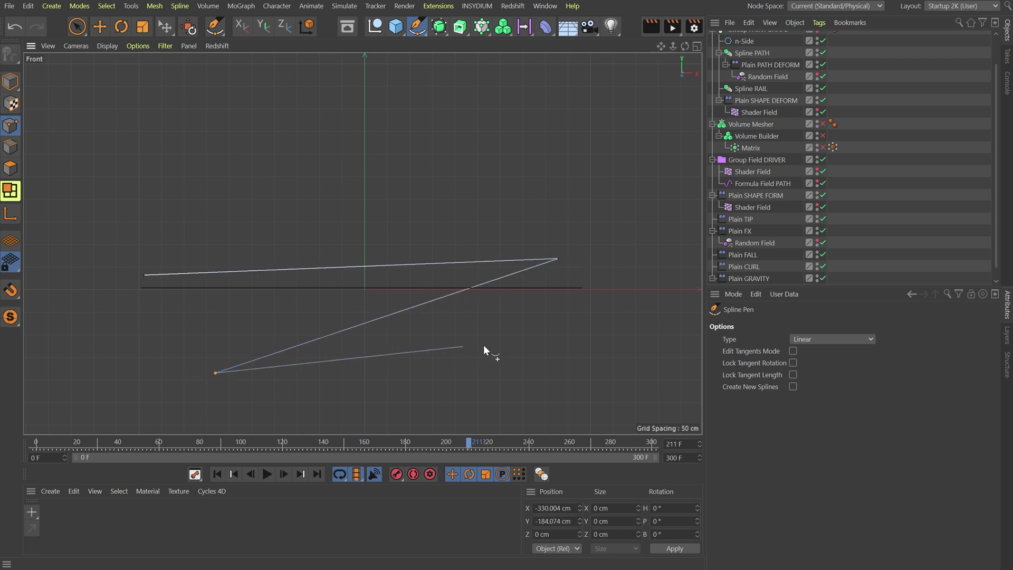
pyautogui.click(501, 338)
pyautogui.press('Escape')
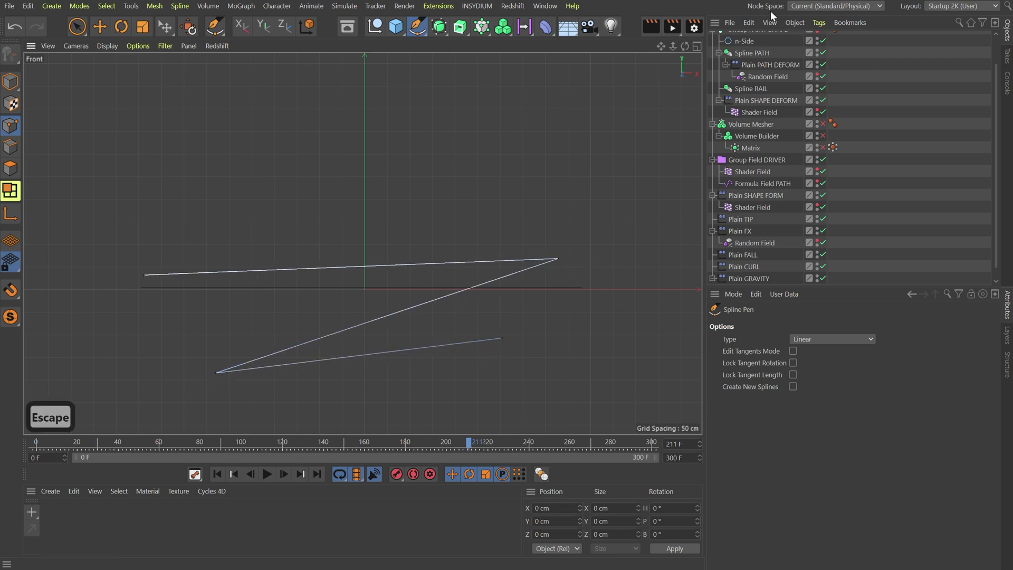
# Set the new zigzag Spline.1 as Reference Object of the Spline PATH and Spline RAIL instances, and return to the Perspective view
pyautogui.scroll(3, 760, 81)
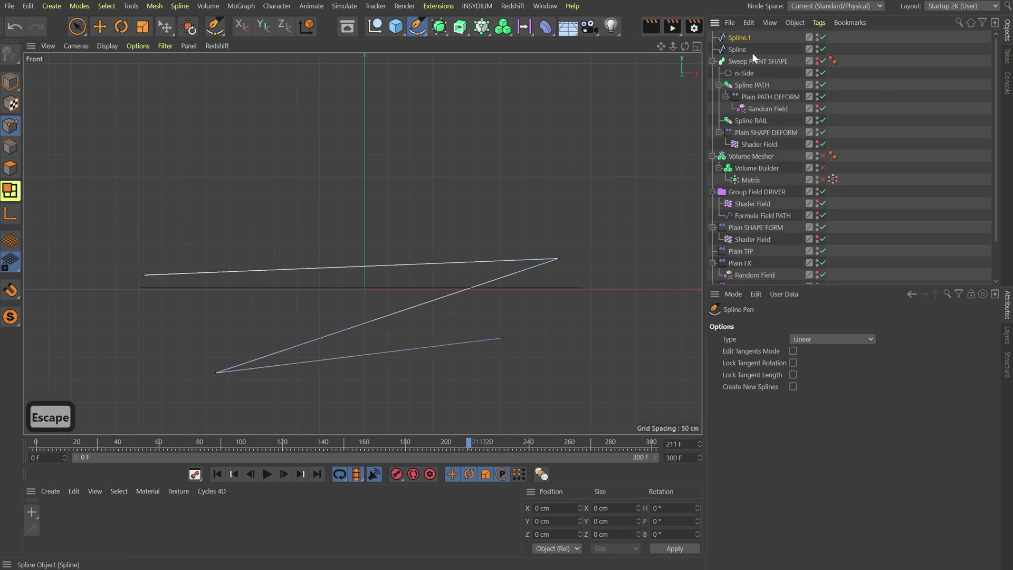
pyautogui.click(759, 84)
pyautogui.keyDown('ctrl'); pyautogui.click(756, 121); pyautogui.keyUp('ctrl')
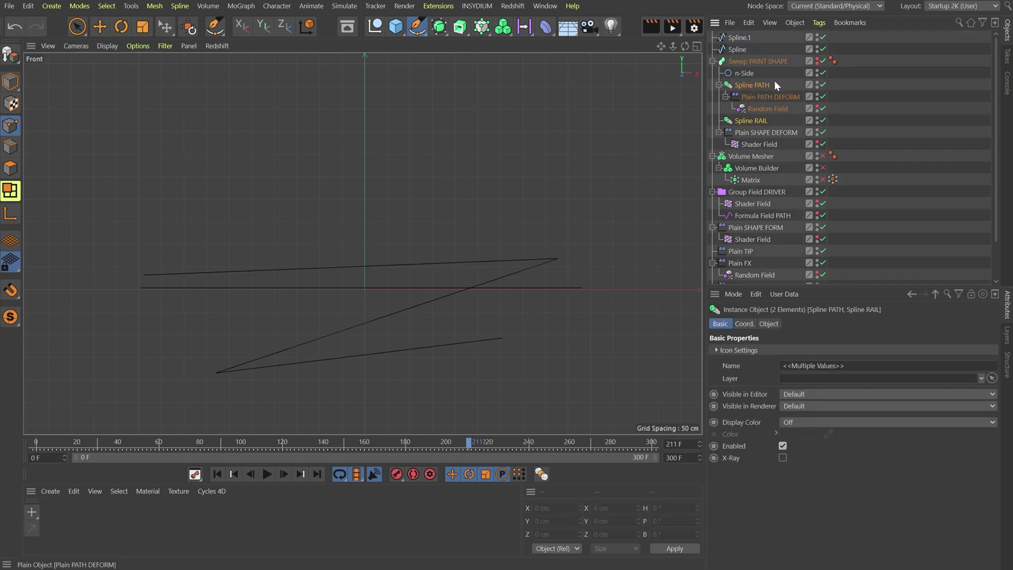
pyautogui.click(736, 37)
pyautogui.moveTo(784, 324); pyautogui.dragTo(798, 352)
pyautogui.press('F1')
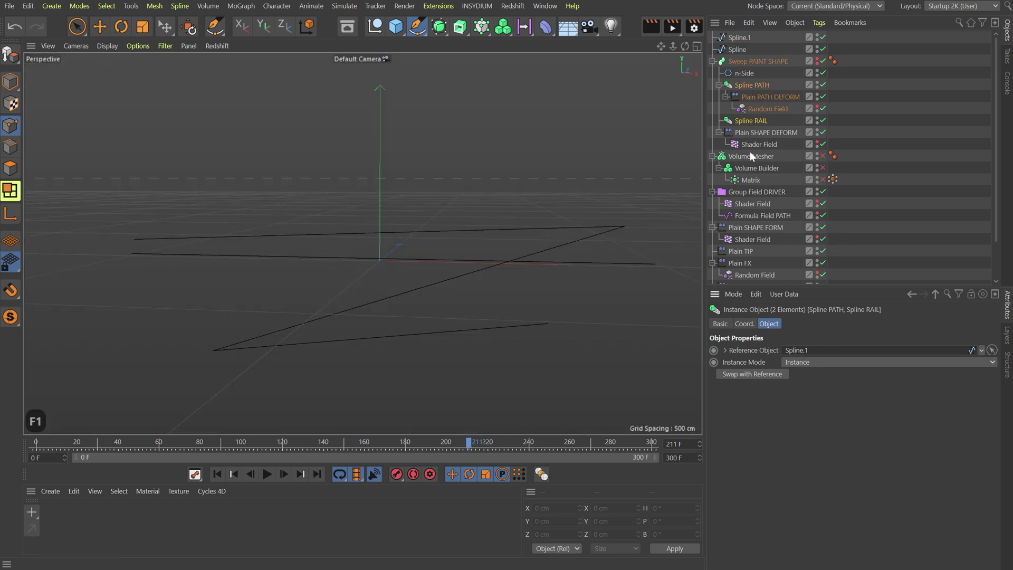
# Disable the original straight spline and set Spline.1's Intermediate Points to Uniform with Number 512
pyautogui.click(738, 37)
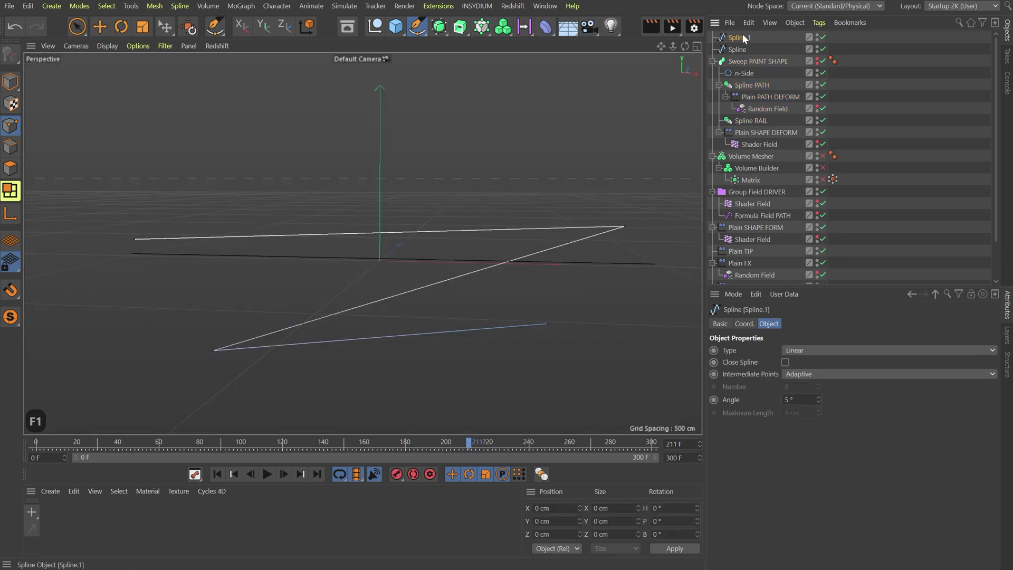
pyautogui.click(823, 49)
pyautogui.click(800, 374)
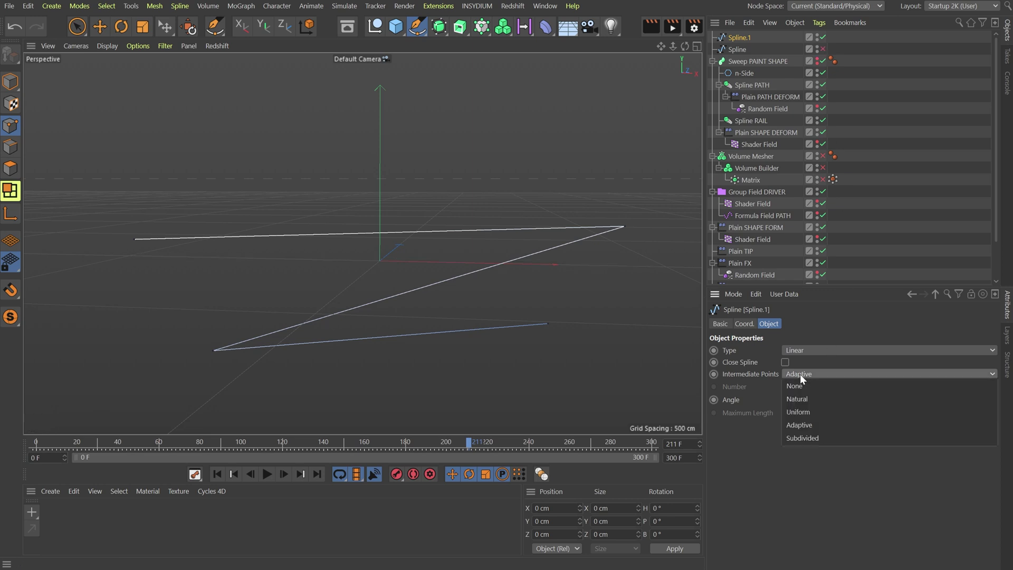
pyautogui.click(812, 412)
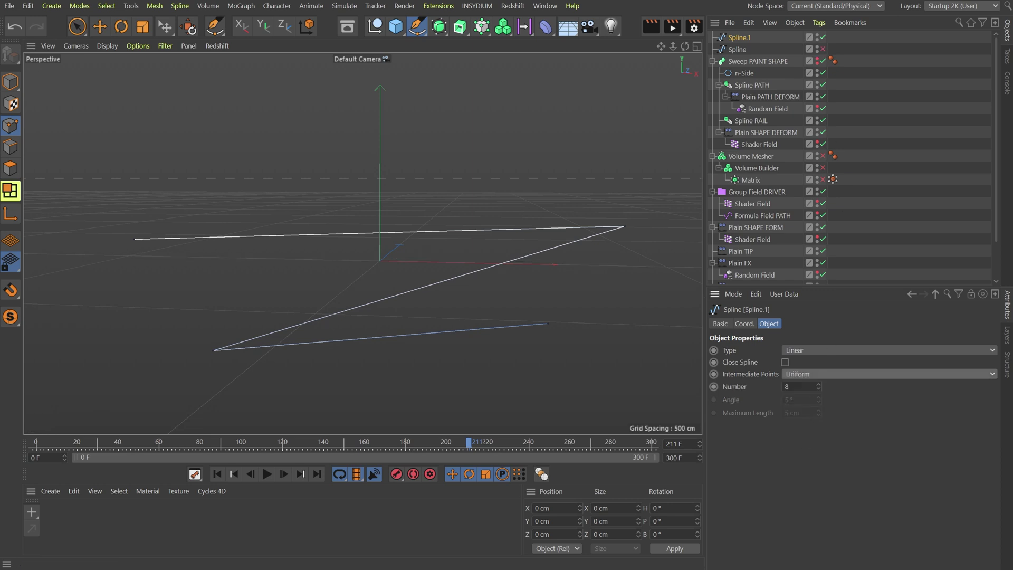
pyautogui.click(787, 387)
pyautogui.write('512')
pyautogui.press('Return')
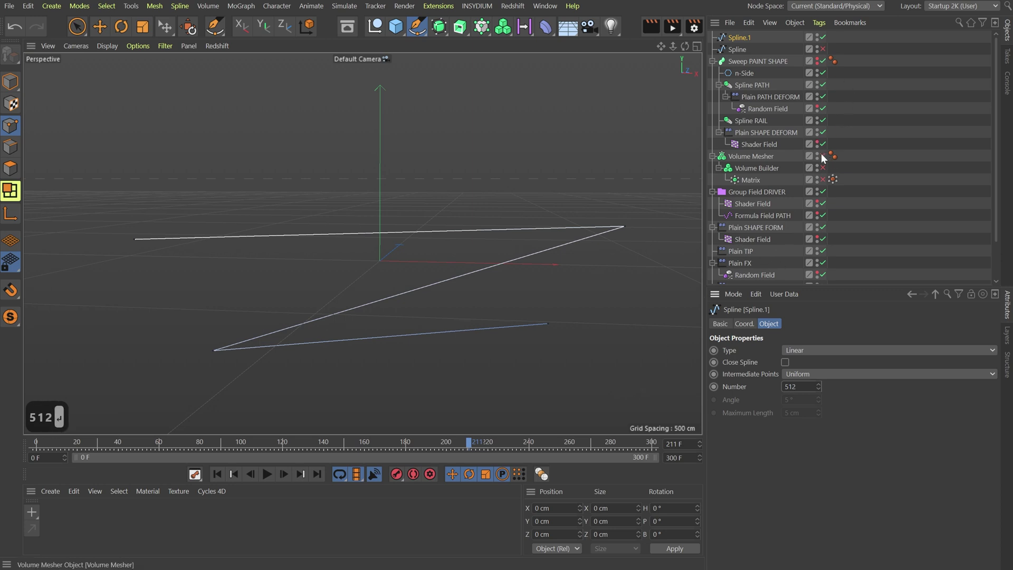
# Enable the Matrix and check the zigzag stroke's growth up to frame 231
pyautogui.click(822, 180)
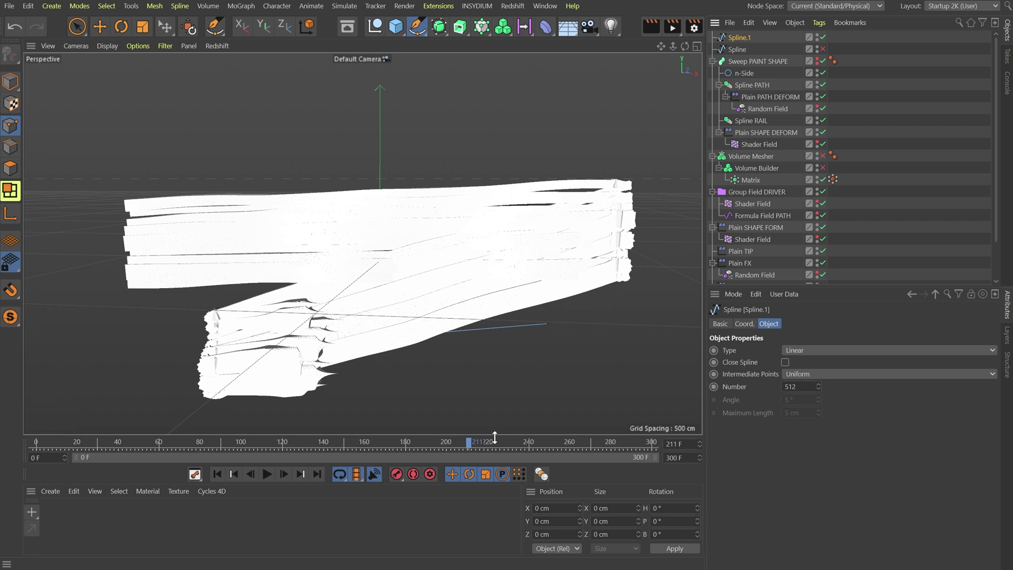
pyautogui.moveTo(458, 442); pyautogui.dragTo(510, 444)
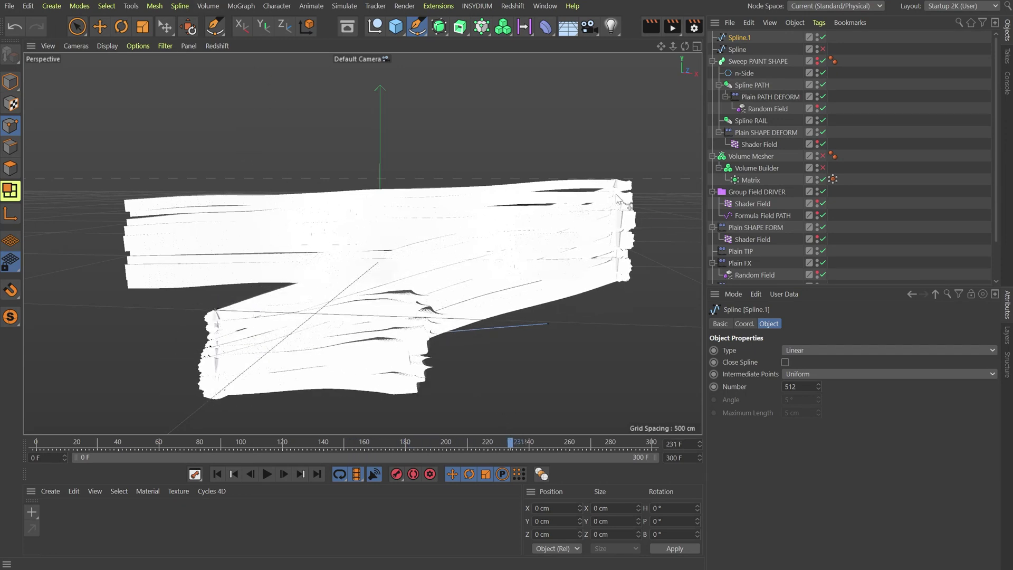
# Enable the Volume Mesher and Volume Builder and check the meshed zigzag stroke back at frame 98
pyautogui.moveTo(611, 193)
pyautogui.keyDown('alt'); pyautogui.mouseDown()
pyautogui.moveTo(610, 258)
pyautogui.moveTo(619, 189)
pyautogui.mouseUp(); pyautogui.keyUp('alt')
pyautogui.keyDown('alt'); pyautogui.moveTo(618, 189); pyautogui.dragTo(628, 157, button='right'); pyautogui.keyUp('alt')
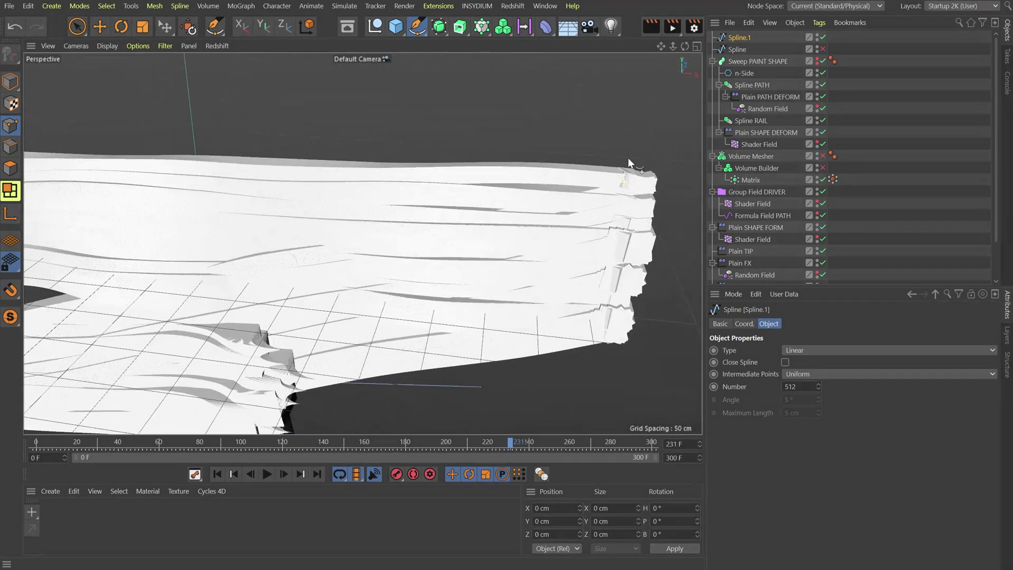
pyautogui.click(823, 156)
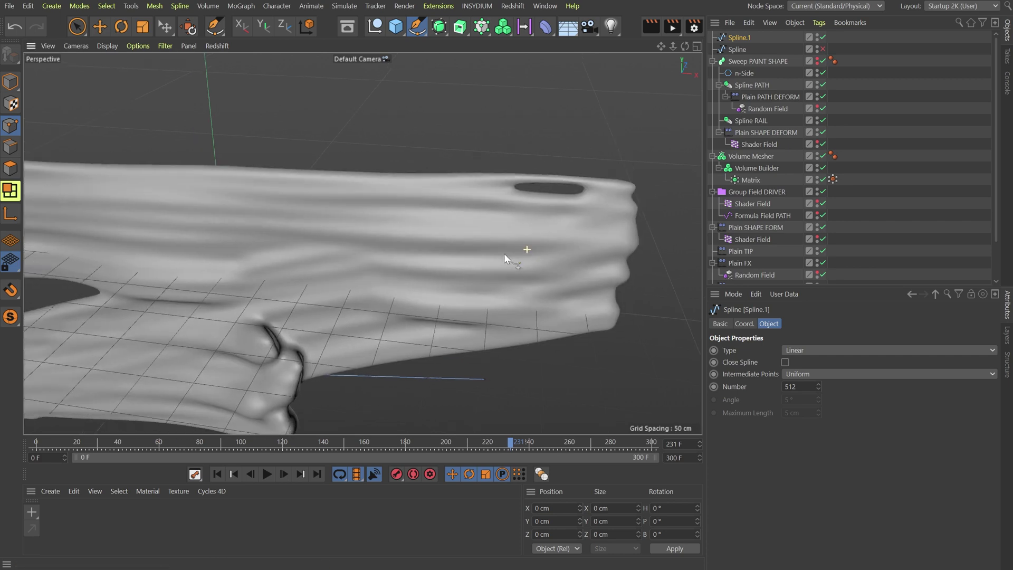
pyautogui.keyDown('alt'); pyautogui.moveTo(504, 254); pyautogui.dragTo(398, 274, button='right'); pyautogui.keyUp('alt')
pyautogui.keyDown('alt'); pyautogui.moveTo(397, 274); pyautogui.dragTo(436, 280); pyautogui.keyUp('alt')
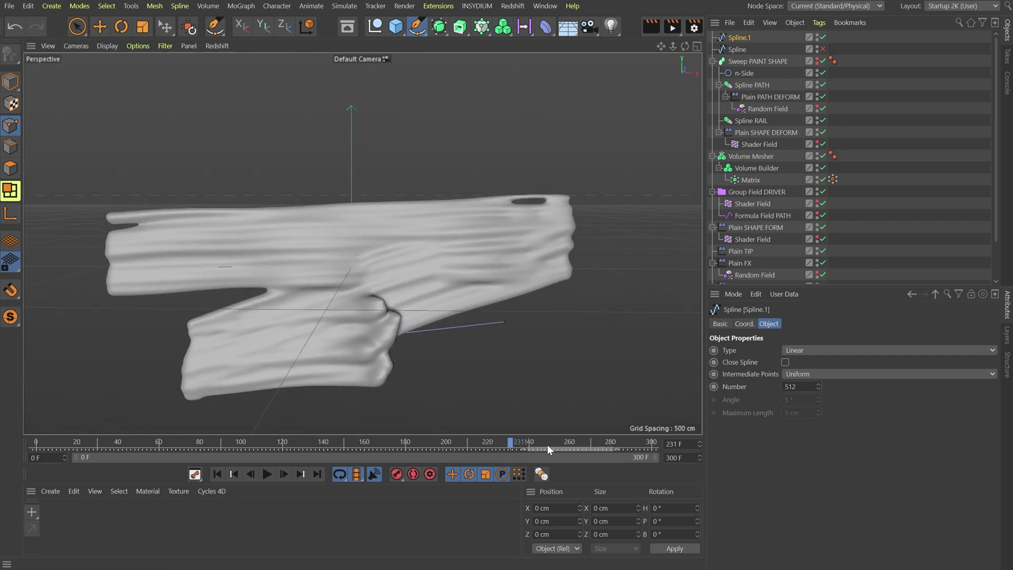
pyautogui.moveTo(532, 440); pyautogui.dragTo(237, 443)
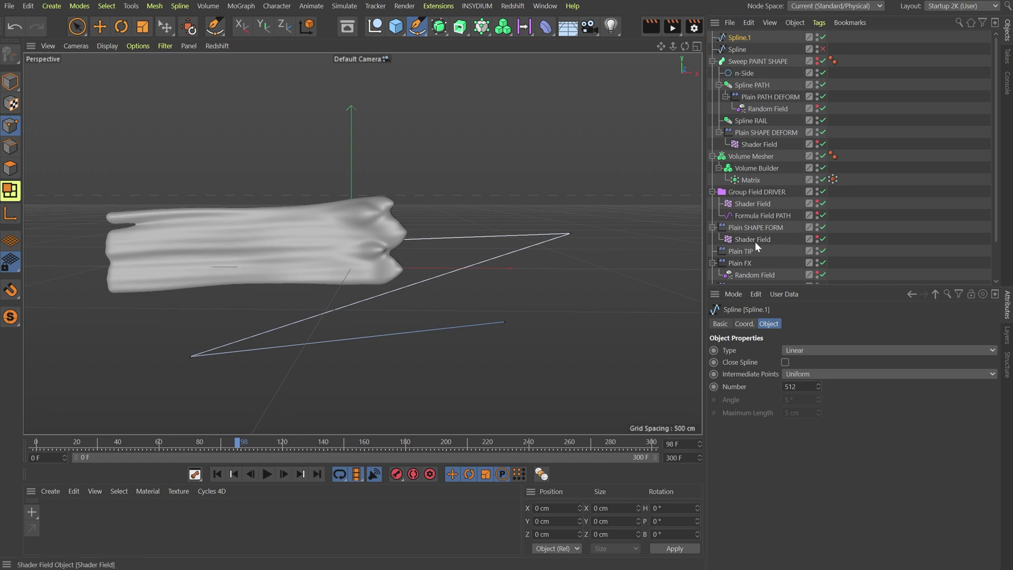
# Move the lower point of the Curve layer in Group Field DRIVER to about 0.88 on the horizontal axis
pyautogui.scroll(-3, 768, 207)
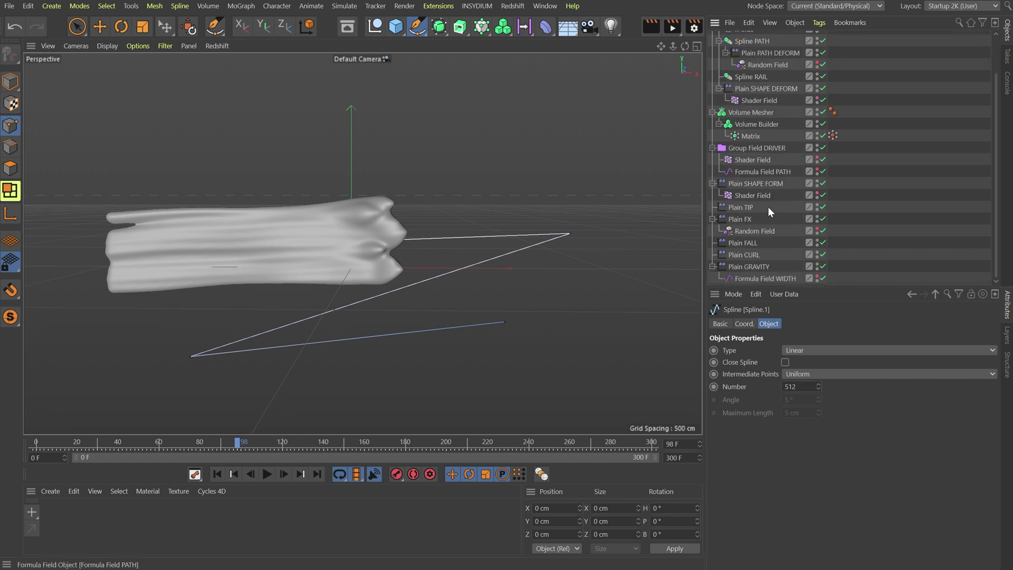
pyautogui.click(775, 151)
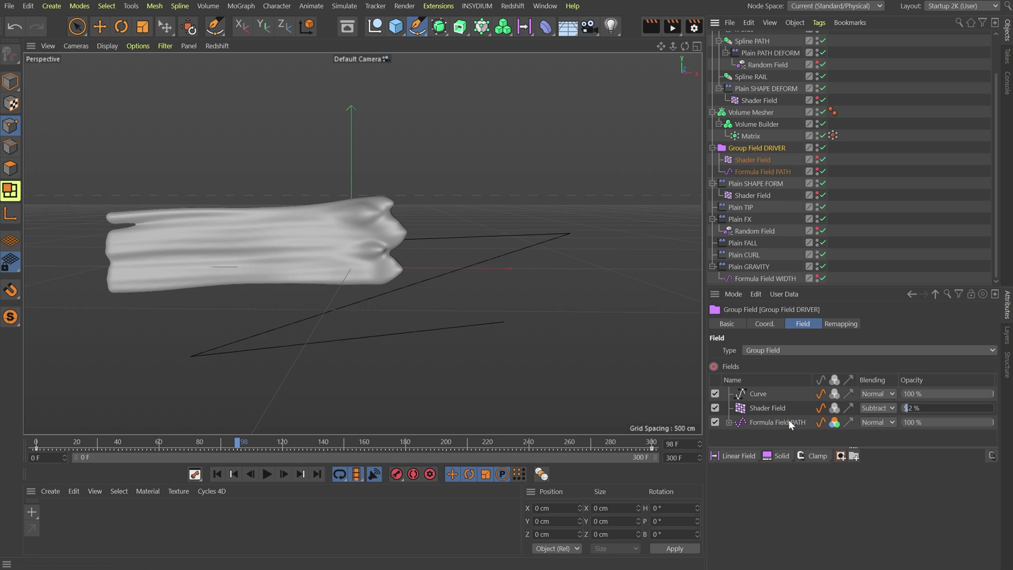
pyautogui.click(758, 397)
pyautogui.scroll(-3, 742, 548)
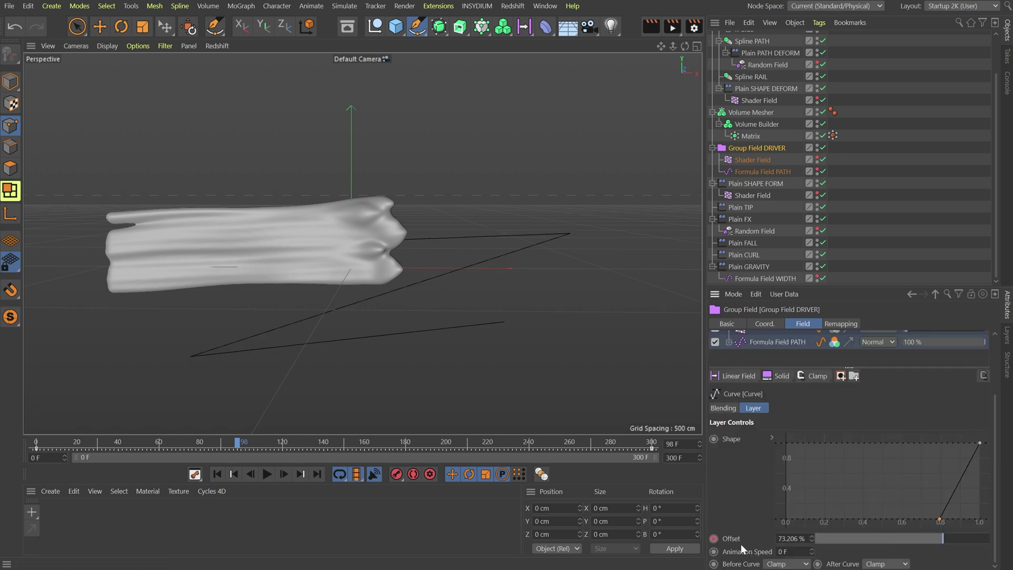
pyautogui.moveTo(944, 522); pyautogui.dragTo(958, 526)
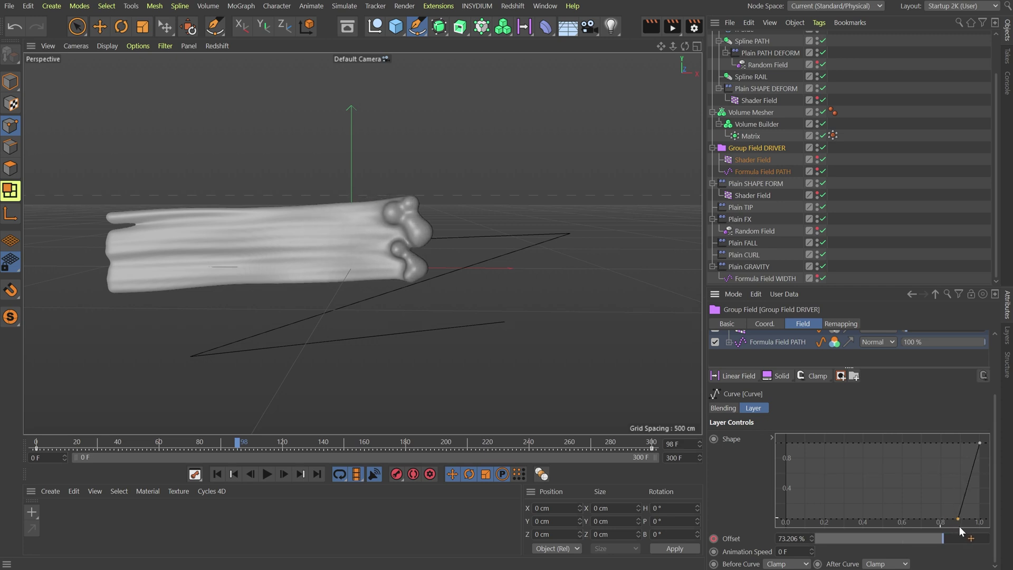
# Set the DRIVER Curve's Offset to -2 % at frame 300 and keyframe it
pyautogui.click(636, 444)
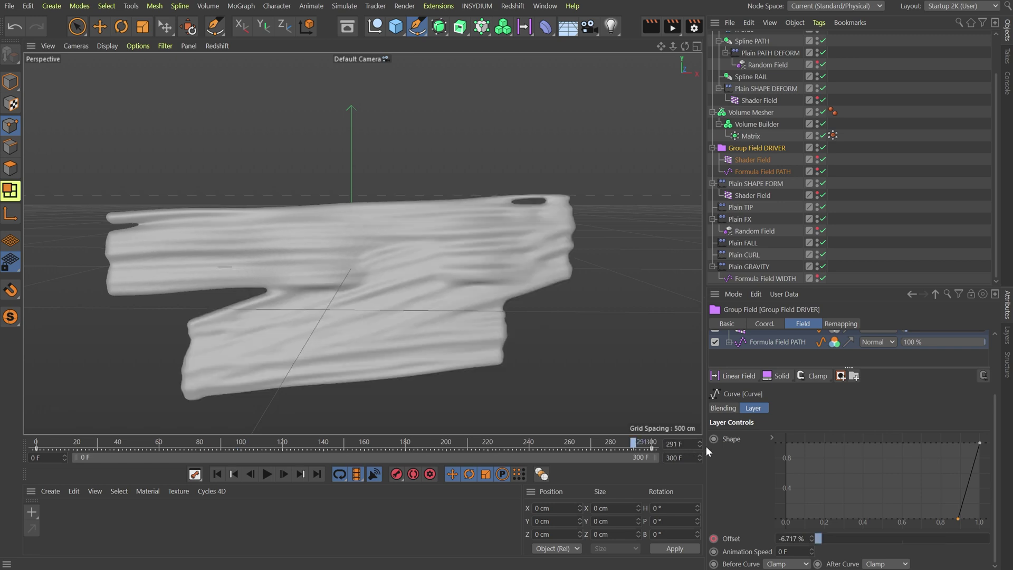
pyautogui.moveTo(706, 447); pyautogui.dragTo(711, 447)
pyautogui.click(813, 537)
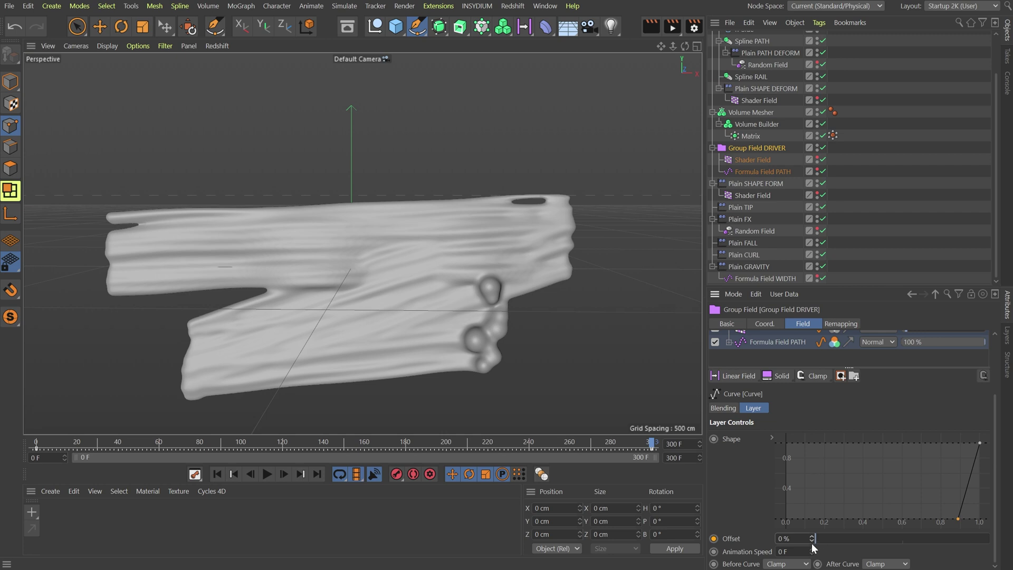
pyautogui.click(813, 545)
pyautogui.click(813, 545)
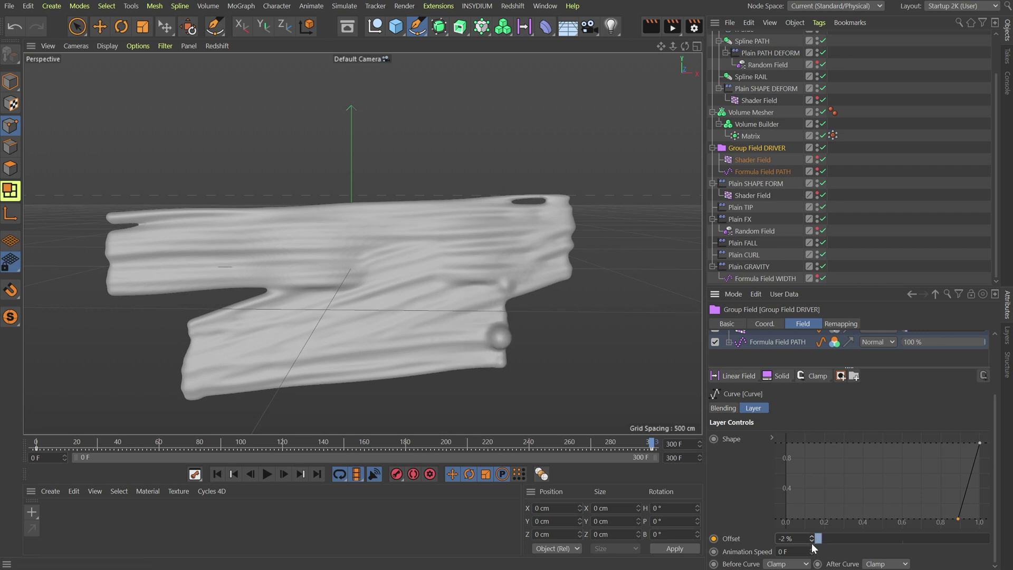
pyautogui.click(714, 538)
# Move to frame 121, switch to Model mode and fine-tune the DRIVER Curve's lower point
pyautogui.moveTo(628, 442); pyautogui.dragTo(270, 457)
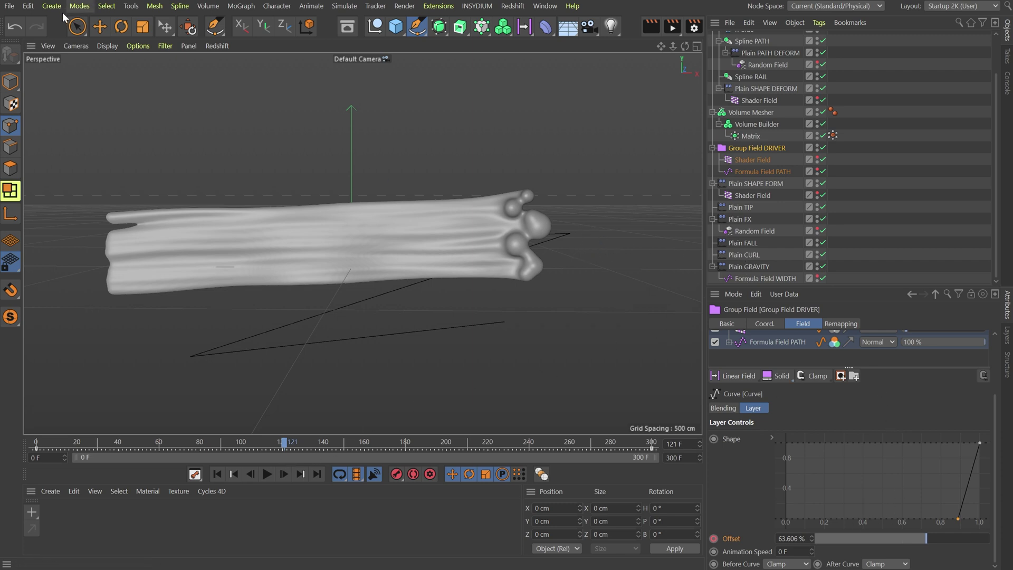
pyautogui.click(8, 87)
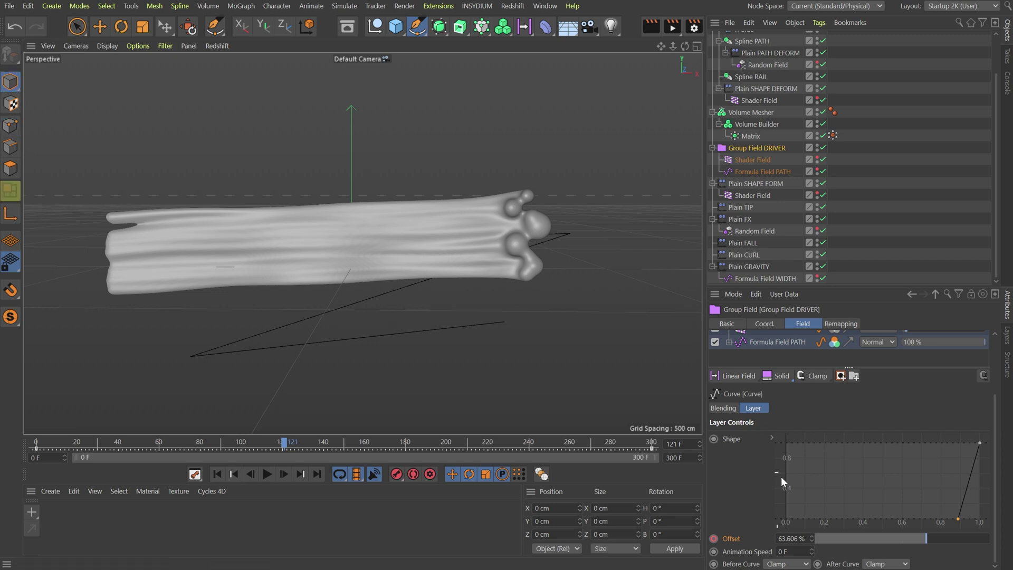
pyautogui.moveTo(932, 505); pyautogui.dragTo(958, 522)
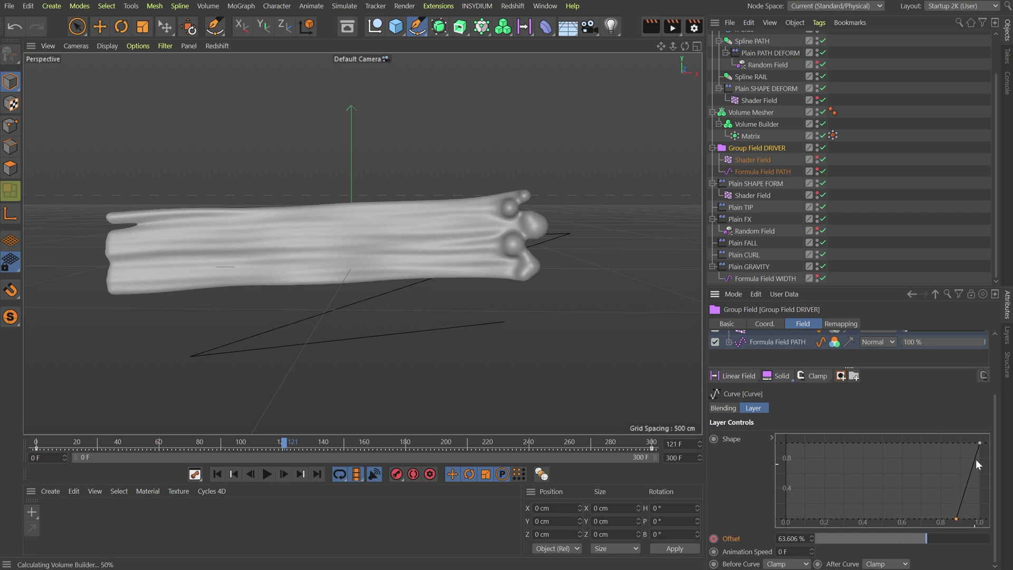
# Try smooth tangents on both DRIVER Curve points, check the stroke tip at frame 129, and undo the smoothing
pyautogui.moveTo(986, 440); pyautogui.dragTo(941, 535)
pyautogui.rightClick(942, 453)
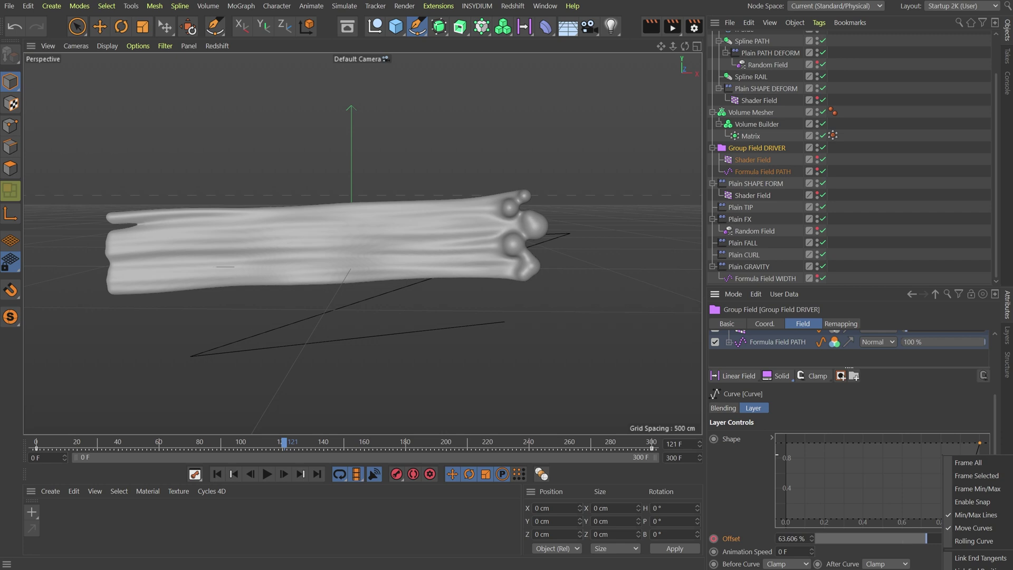
pyautogui.click(974, 569)
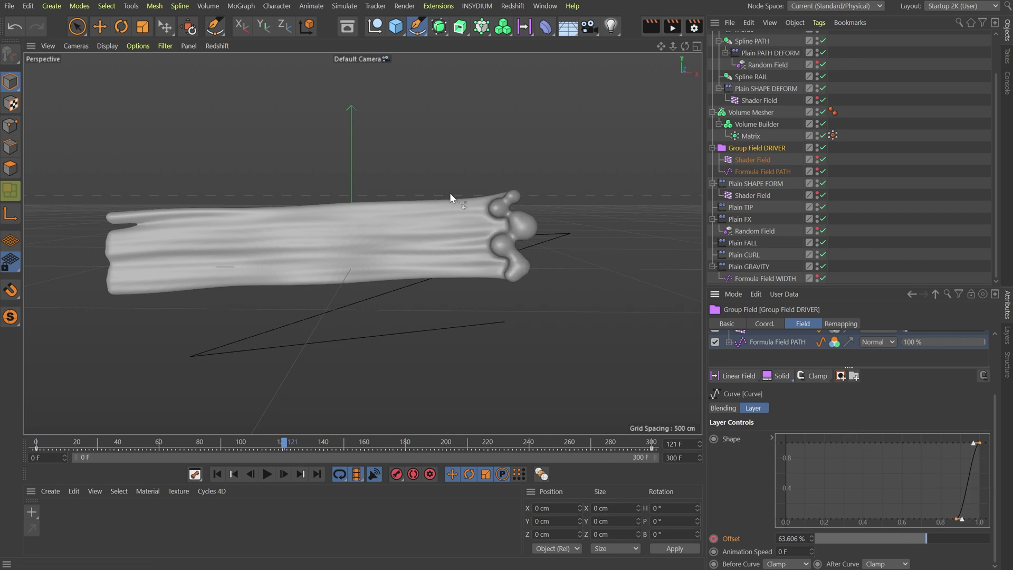
pyautogui.keyDown('alt'); pyautogui.moveTo(449, 192); pyautogui.dragTo(465, 406); pyautogui.keyUp('alt')
pyautogui.moveTo(291, 442); pyautogui.dragTo(302, 444)
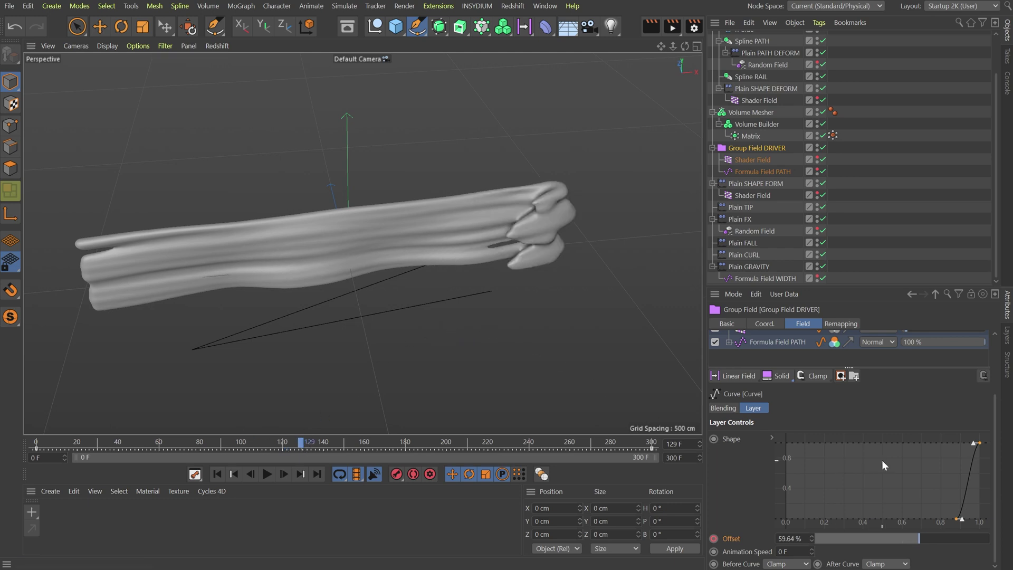
pyautogui.hotkey('ctrl', 'z')
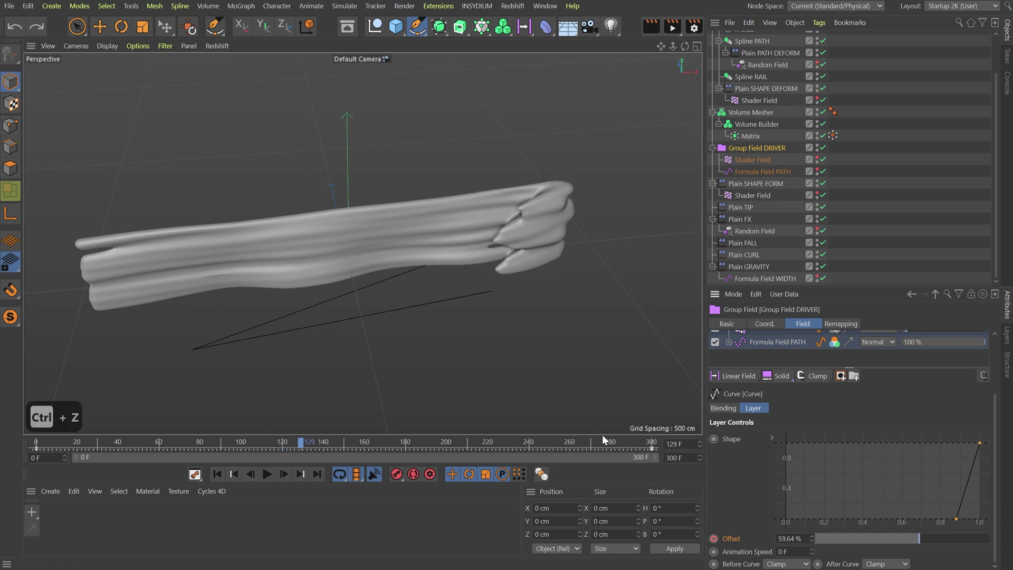
# Check the stroke's turn at frame 152 and set Plain CURL's Transform Space to Node
pyautogui.moveTo(292, 443); pyautogui.dragTo(348, 444)
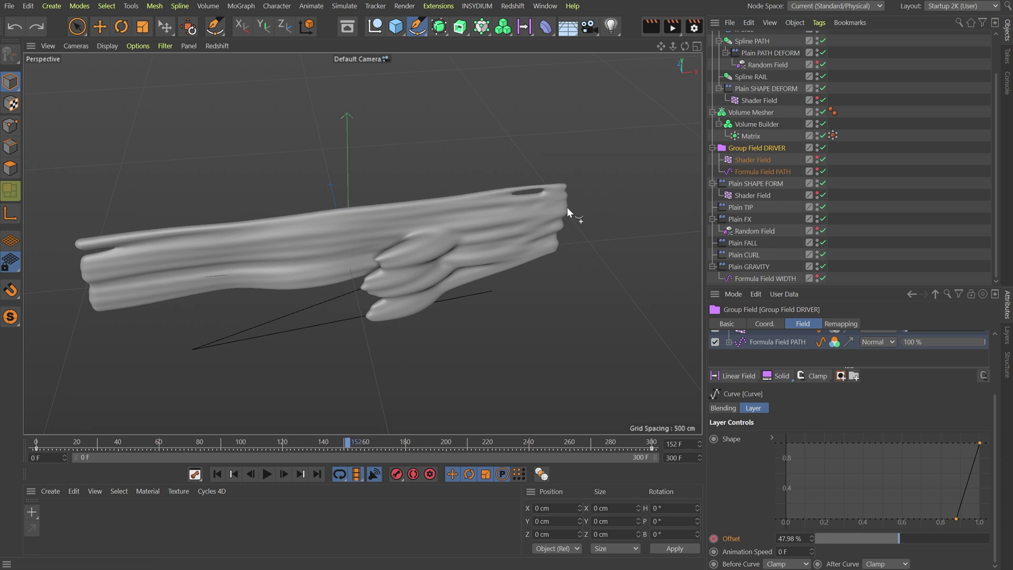
pyautogui.keyDown('alt'); pyautogui.moveTo(509, 239); pyautogui.dragTo(496, 175); pyautogui.keyUp('alt')
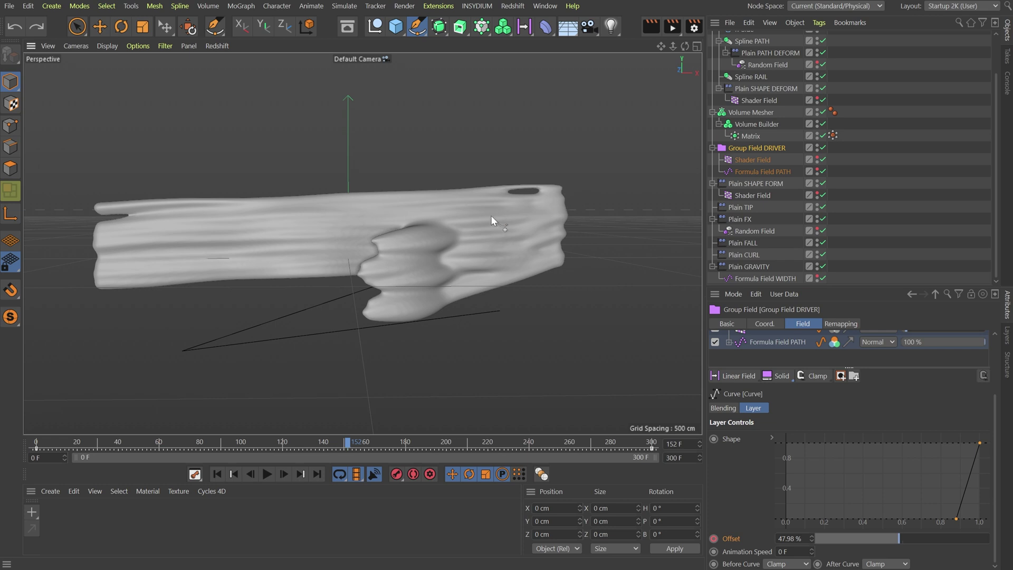
pyautogui.click(742, 256)
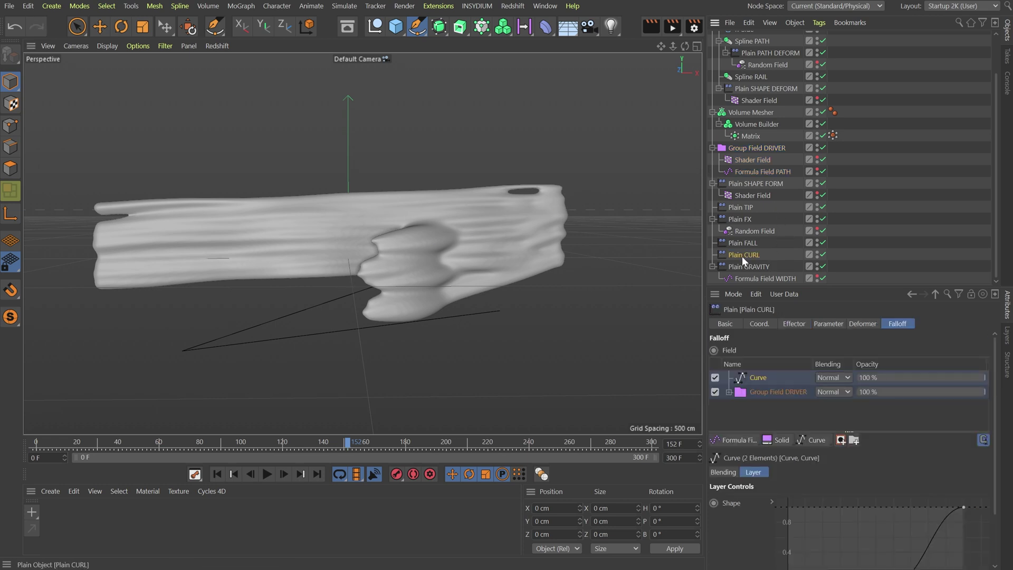
pyautogui.click(805, 325)
pyautogui.click(822, 324)
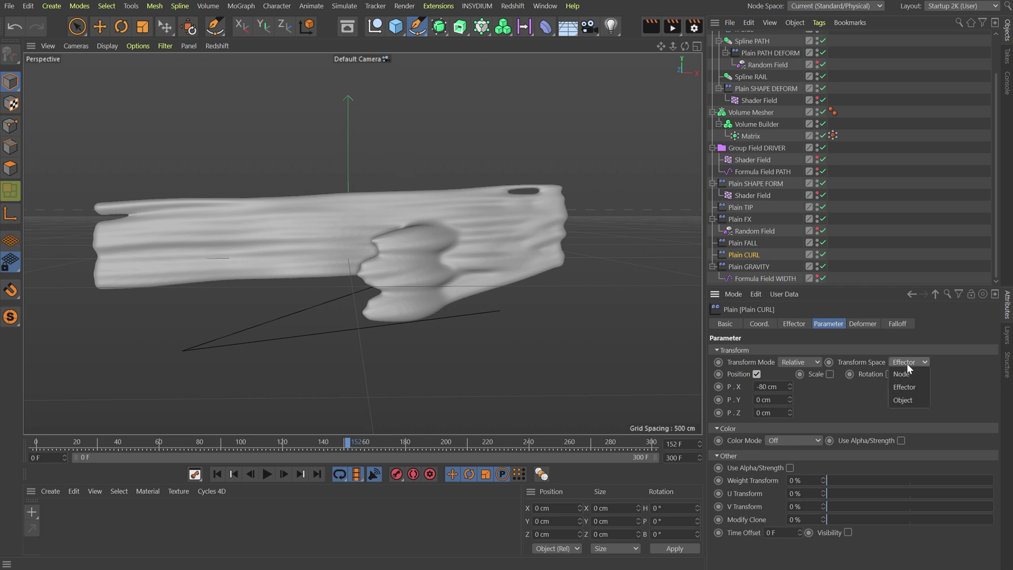
pyautogui.click(910, 372)
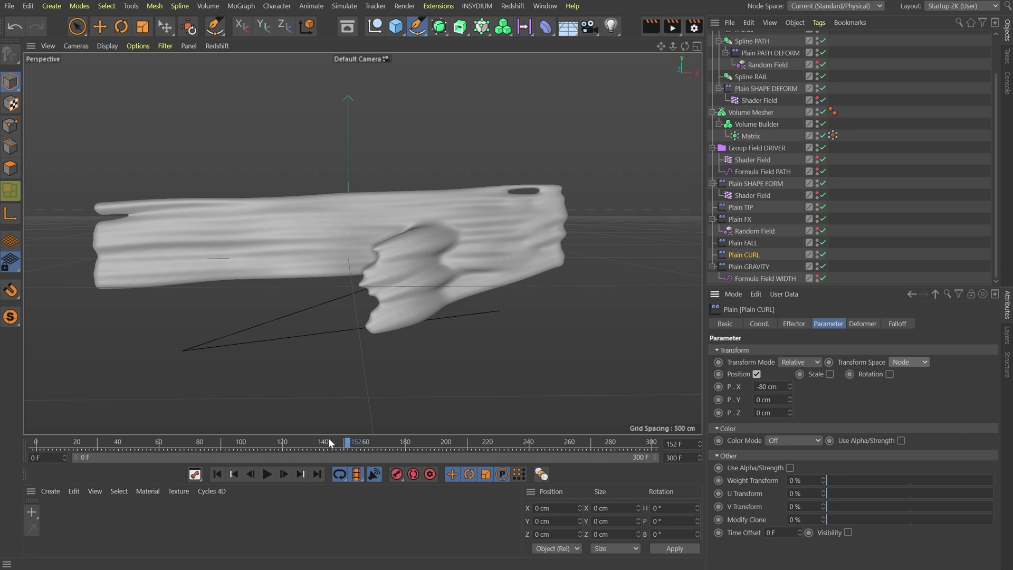
# Try Plain CURL's P.X at 100 cm, set it to 80 cm, and check the curl from frame 80 to 158
pyautogui.moveTo(248, 446); pyautogui.dragTo(199, 445)
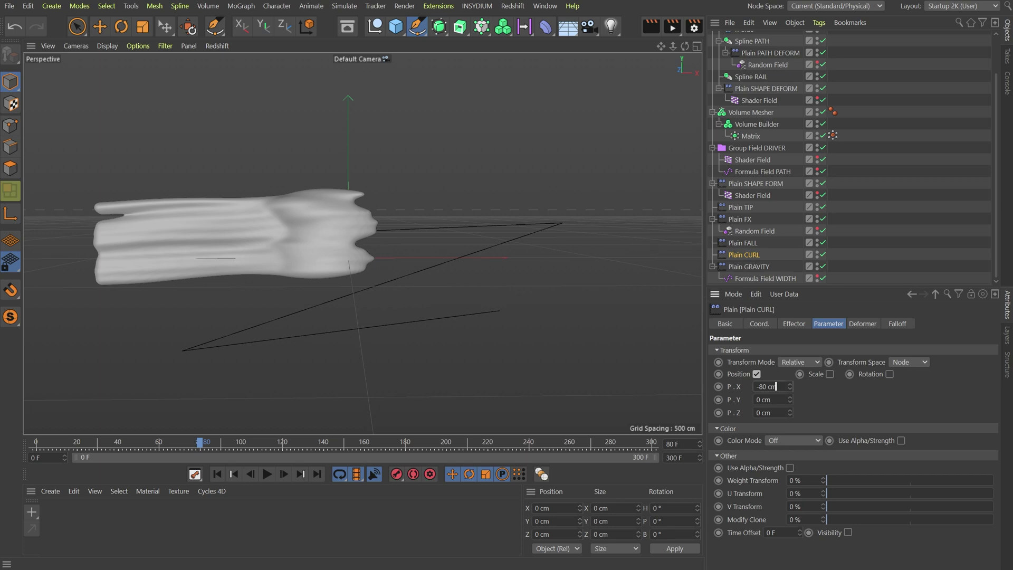
pyautogui.write('100')
pyautogui.press('Return')
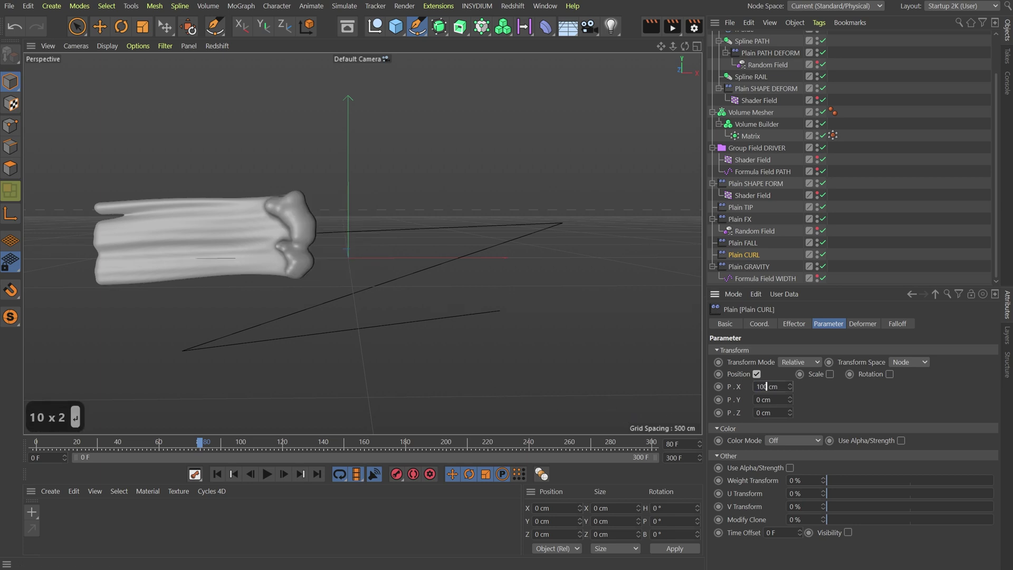
pyautogui.write('80')
pyautogui.press('Return')
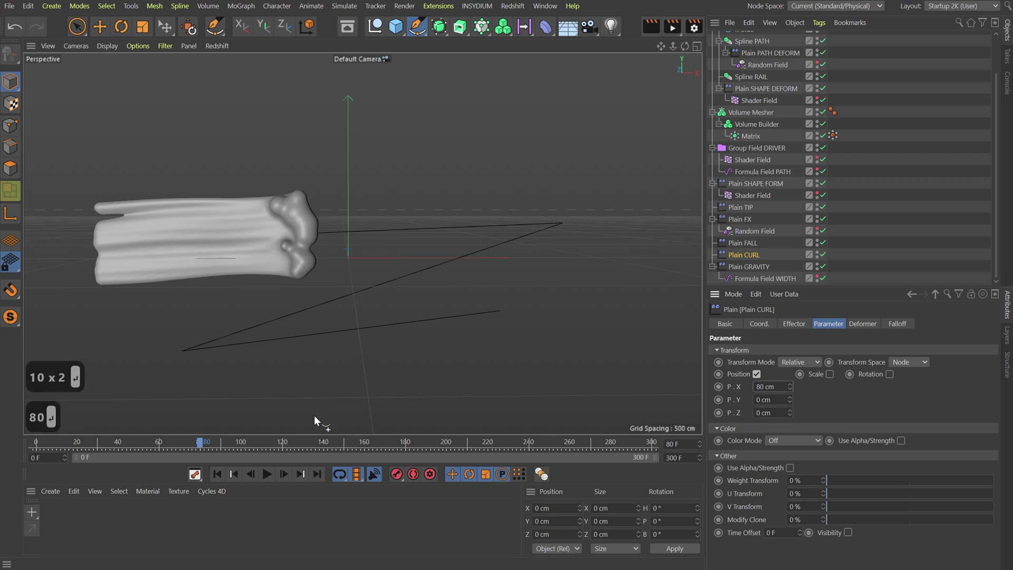
pyautogui.moveTo(245, 442); pyautogui.dragTo(368, 445)
# Disable the Volume Mesher, Volume Builder and Matrix, show Sweep PAINT SHAPE in the viewport, and inspect its surface
pyautogui.scroll(2, 821, 157)
pyautogui.moveTo(827, 181); pyautogui.dragTo(825, 181)
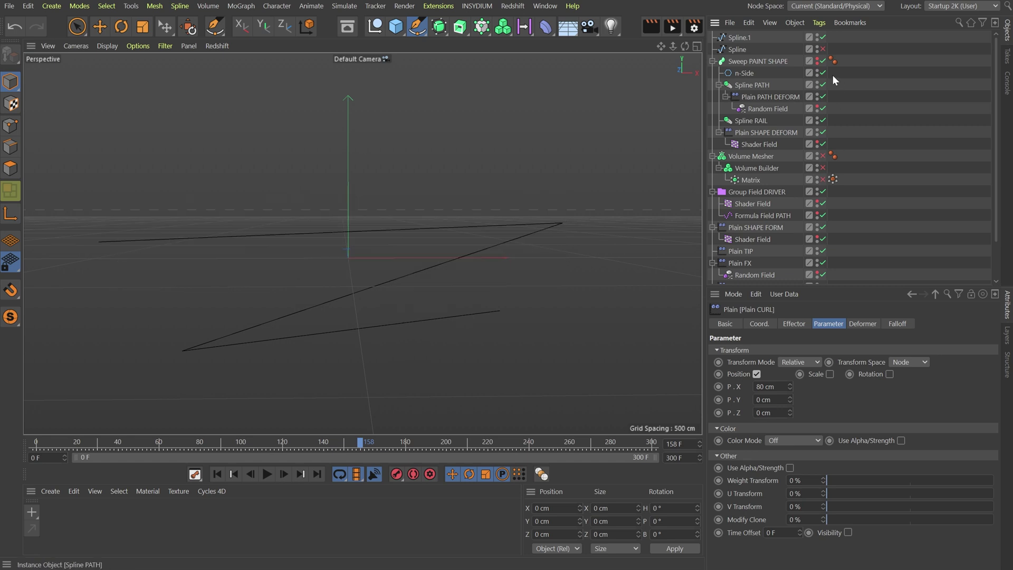
pyautogui.click(817, 58)
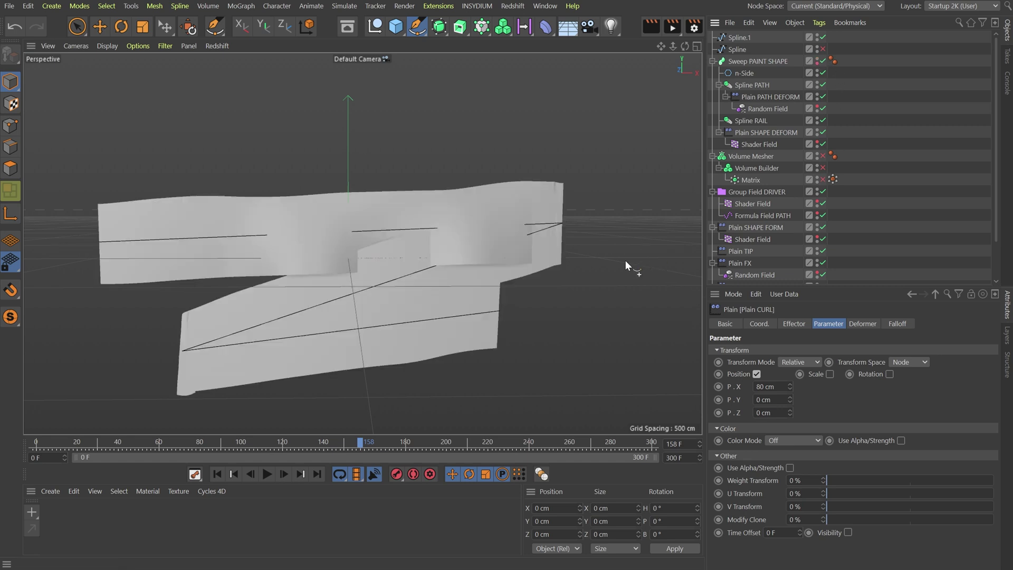
pyautogui.keyDown('alt'); pyautogui.moveTo(469, 218); pyautogui.dragTo(401, 213); pyautogui.keyUp('alt')
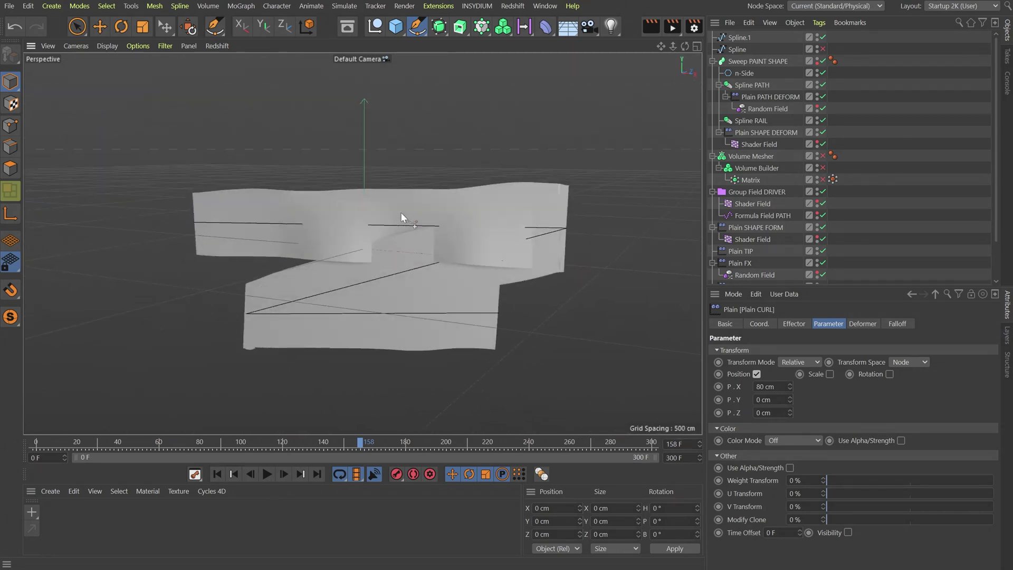
pyautogui.keyDown('alt'); pyautogui.moveTo(509, 233); pyautogui.dragTo(558, 240); pyautogui.keyUp('alt')
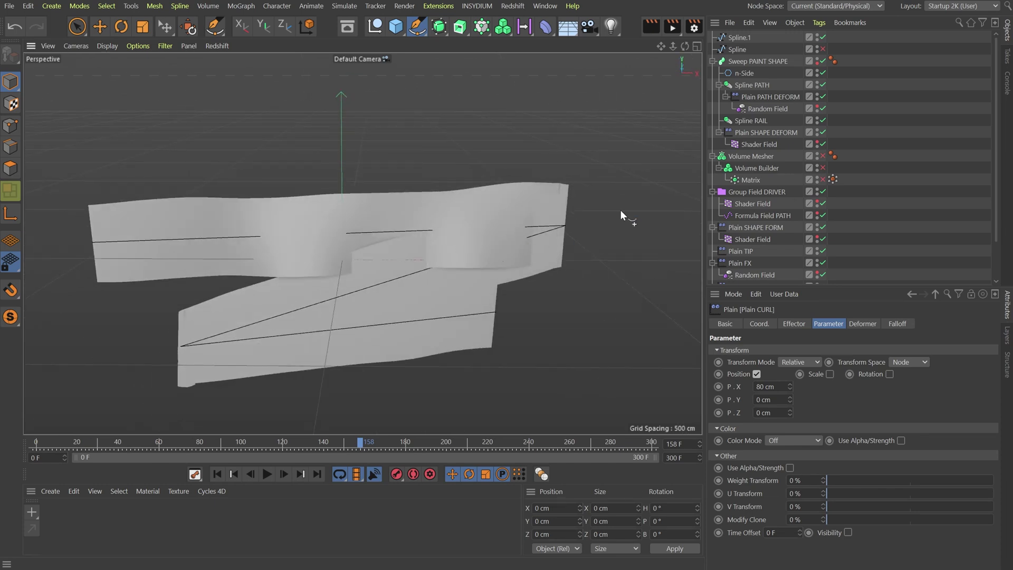
# Switch the viewport display to Hidden Line and examine the sweep's mesh around the upper zigzag corner
pyautogui.click(107, 46)
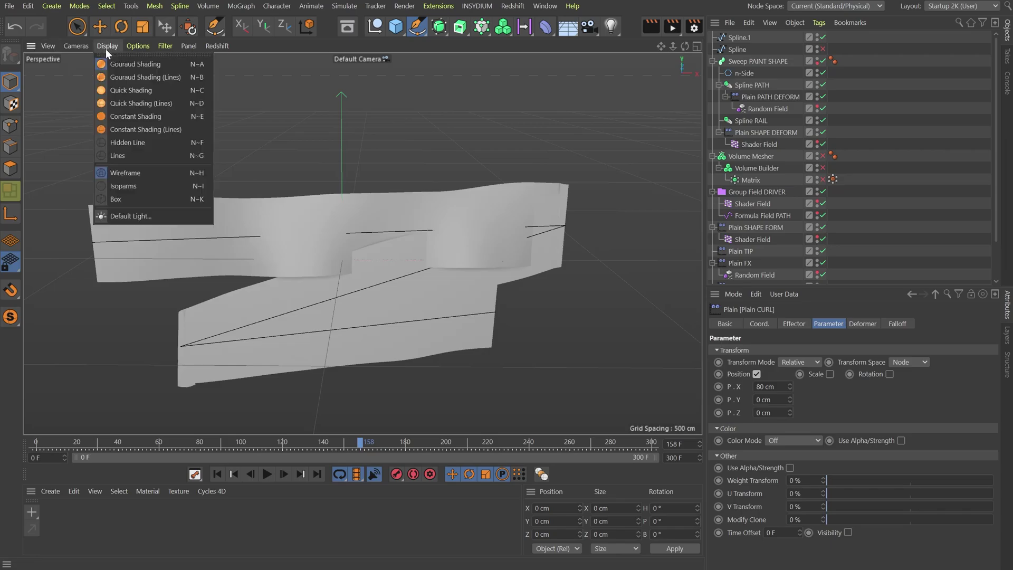
pyautogui.click(122, 142)
pyautogui.scroll(3, 551, 196)
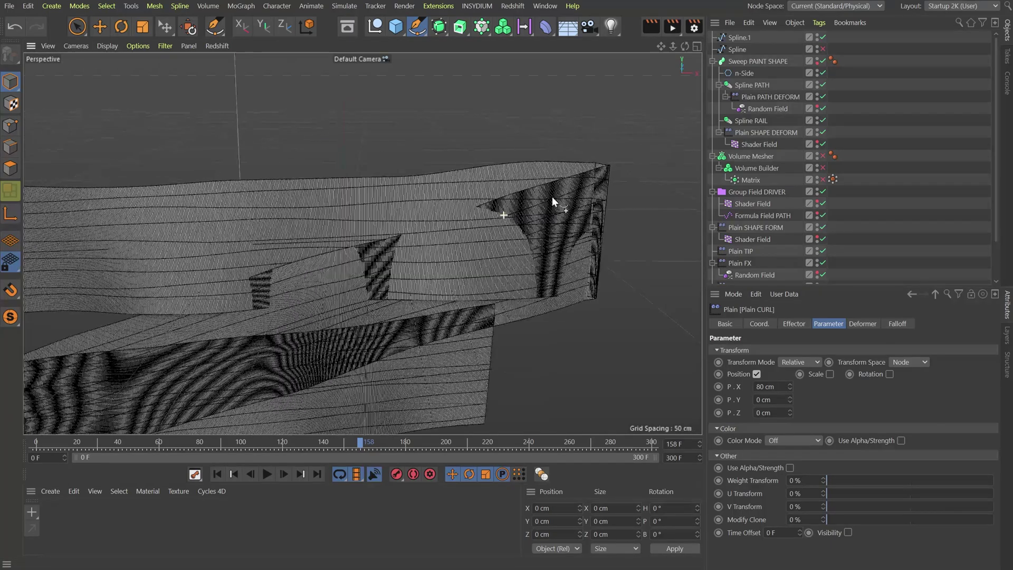
pyautogui.keyDown('alt'); pyautogui.moveTo(559, 198); pyautogui.dragTo(787, 185); pyautogui.keyUp('alt')
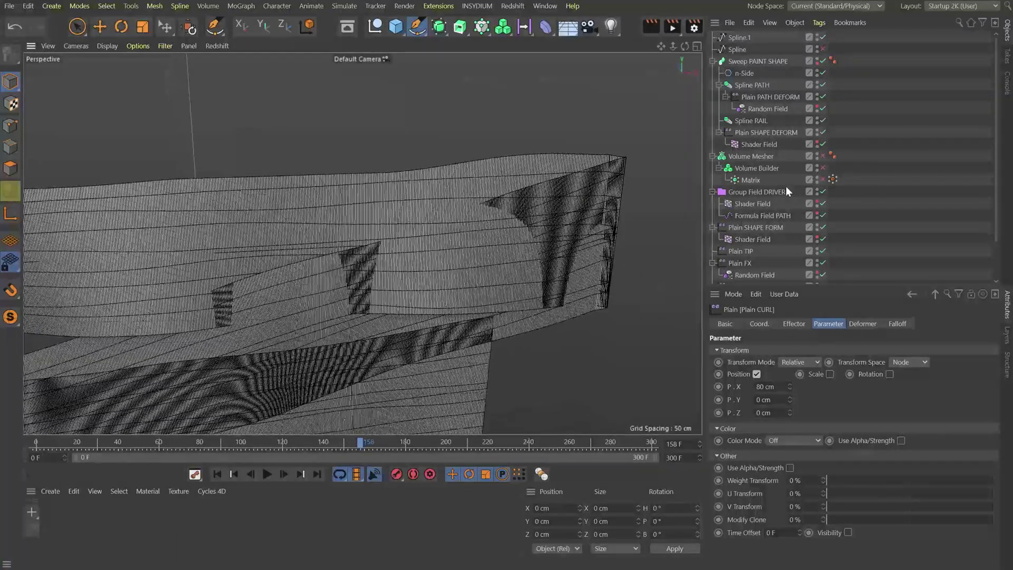
# Create a new material and load a Normal Direction shader as its color texture
pyautogui.click(32, 510)
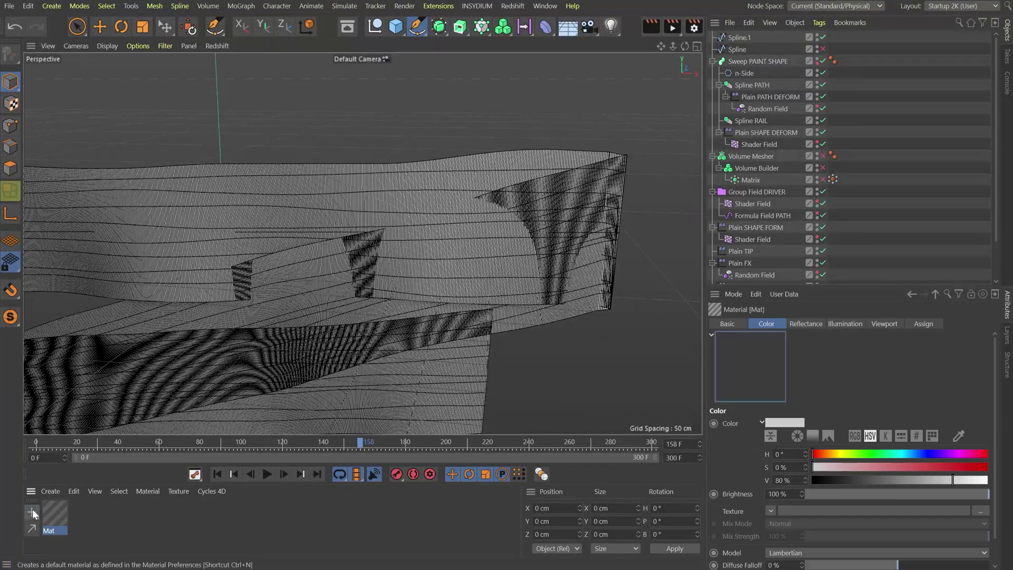
pyautogui.click(773, 511)
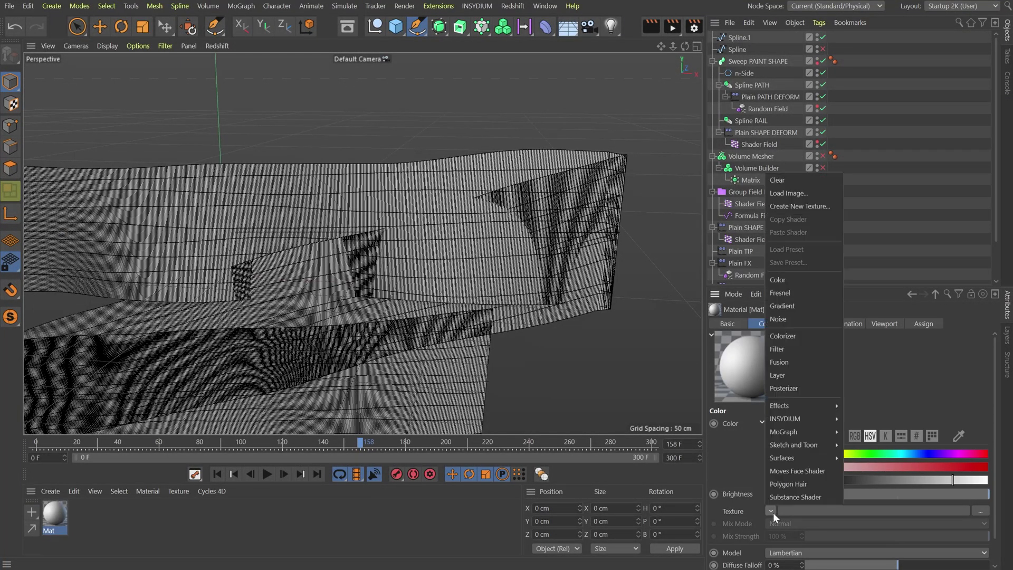
pyautogui.moveTo(803, 457)
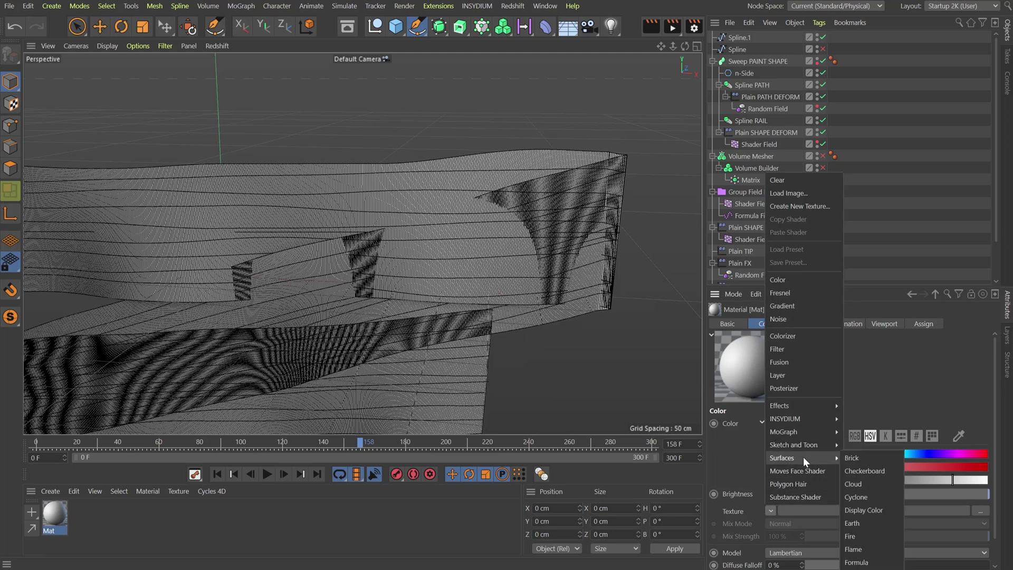
pyautogui.moveTo(812, 404)
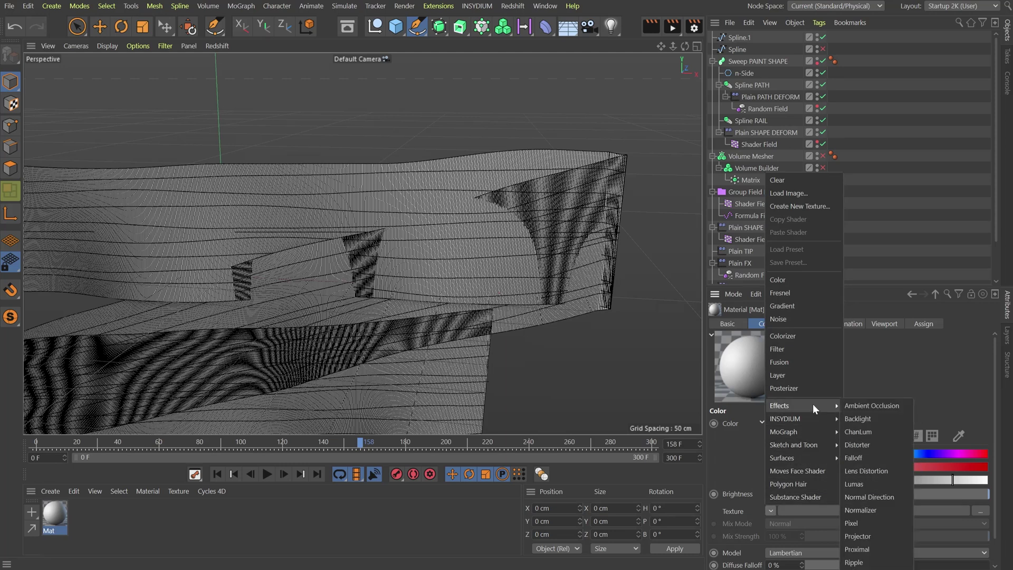
pyautogui.click(869, 496)
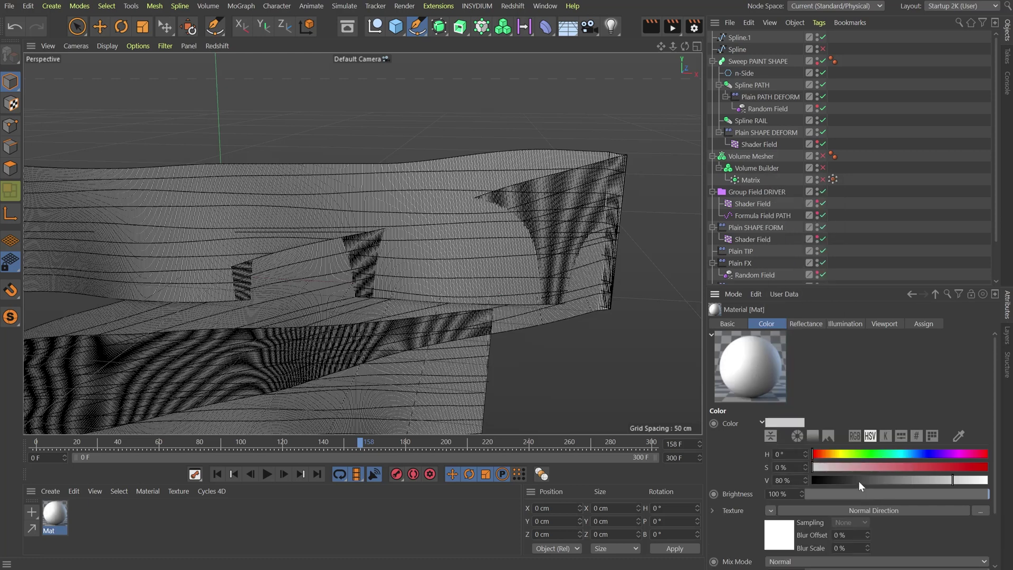
pyautogui.scroll(-3, 744, 483)
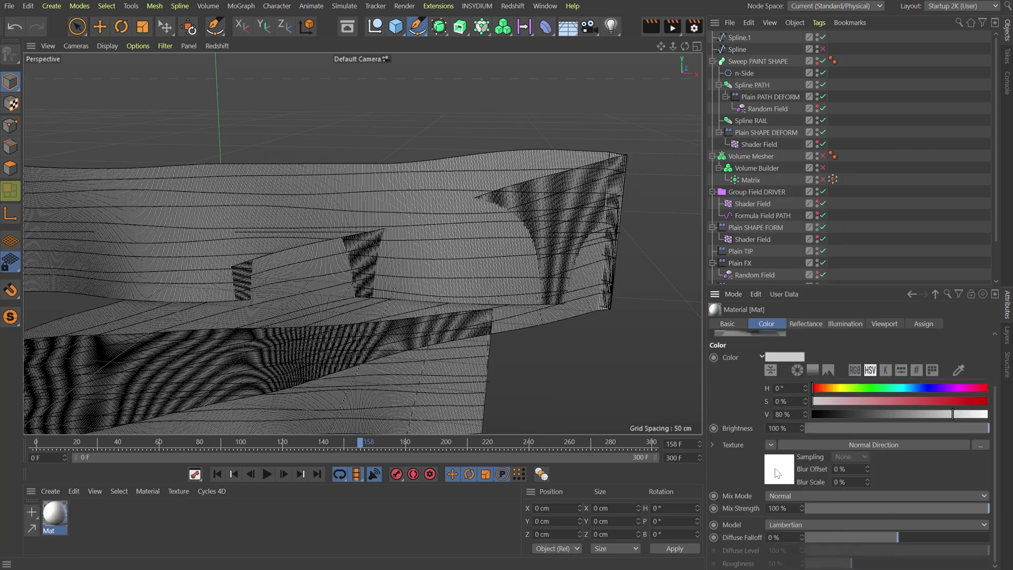
# Set the Normal Direction shader's Color 1 to pure red and Color 2 to blue with H 248°, S 100% and V 100%
pyautogui.click(778, 471)
pyautogui.click(749, 423)
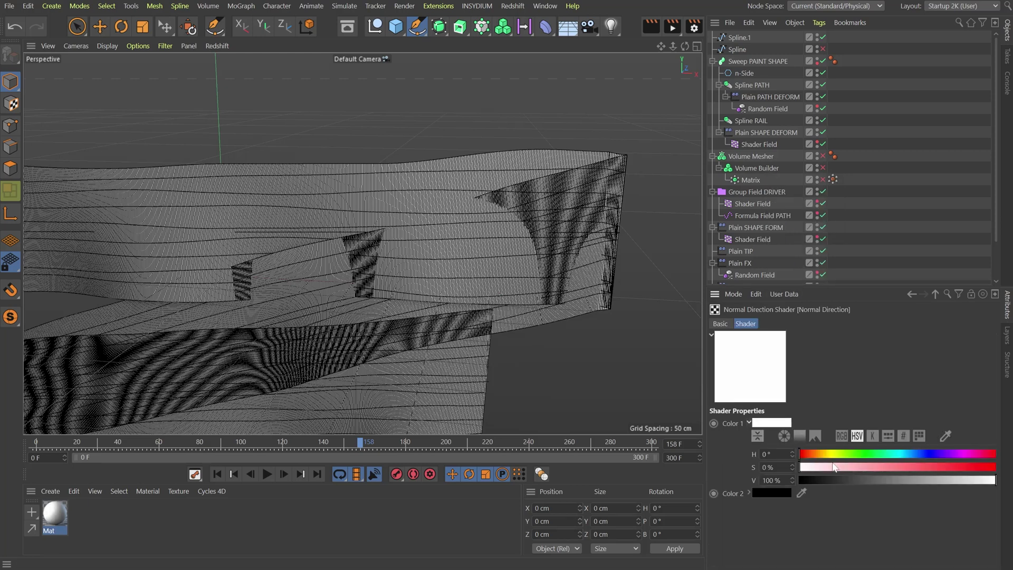
pyautogui.moveTo(833, 468); pyautogui.dragTo(998, 466)
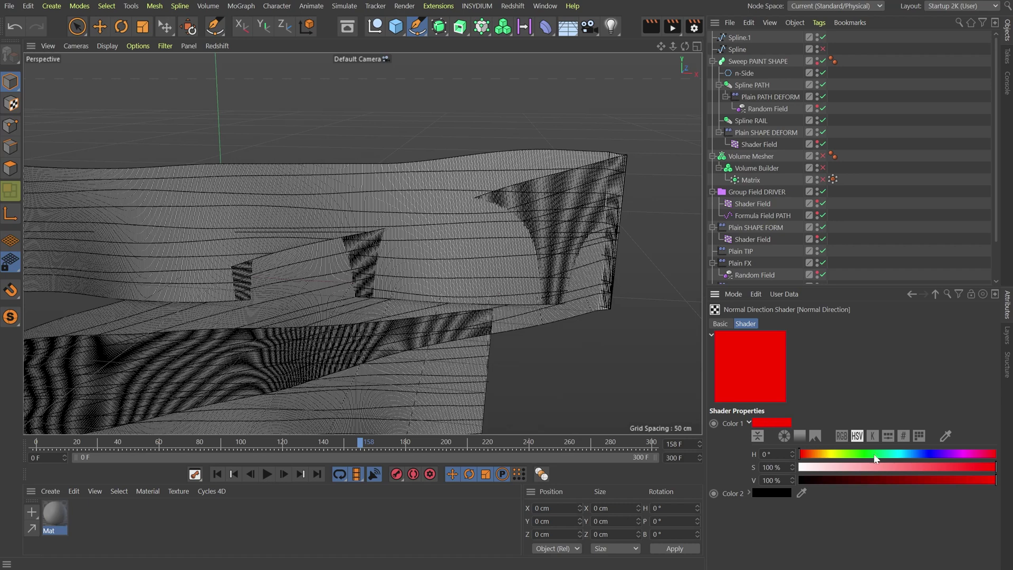
pyautogui.click(749, 423)
pyautogui.click(748, 434)
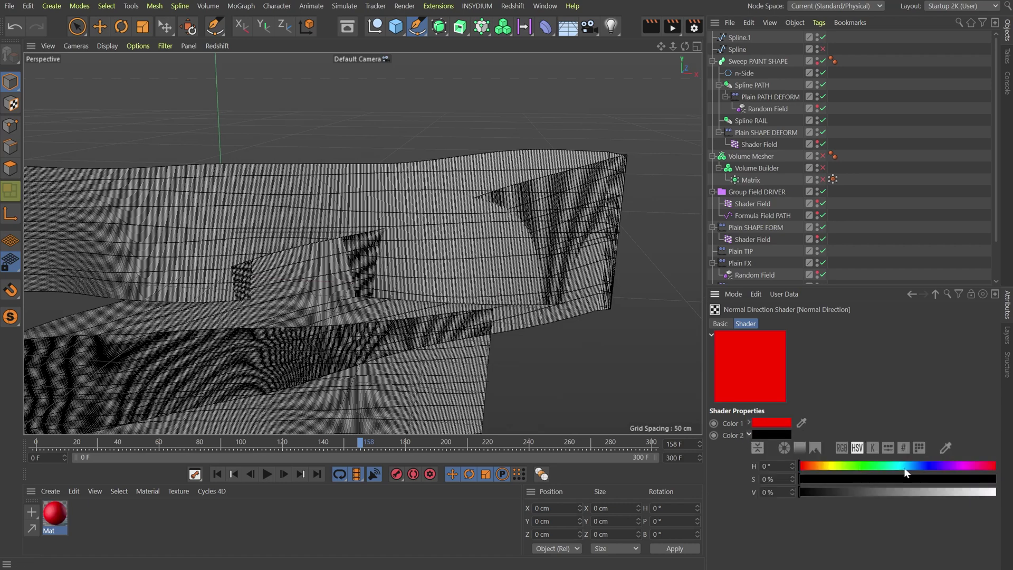
pyautogui.click(994, 479)
pyautogui.click(994, 492)
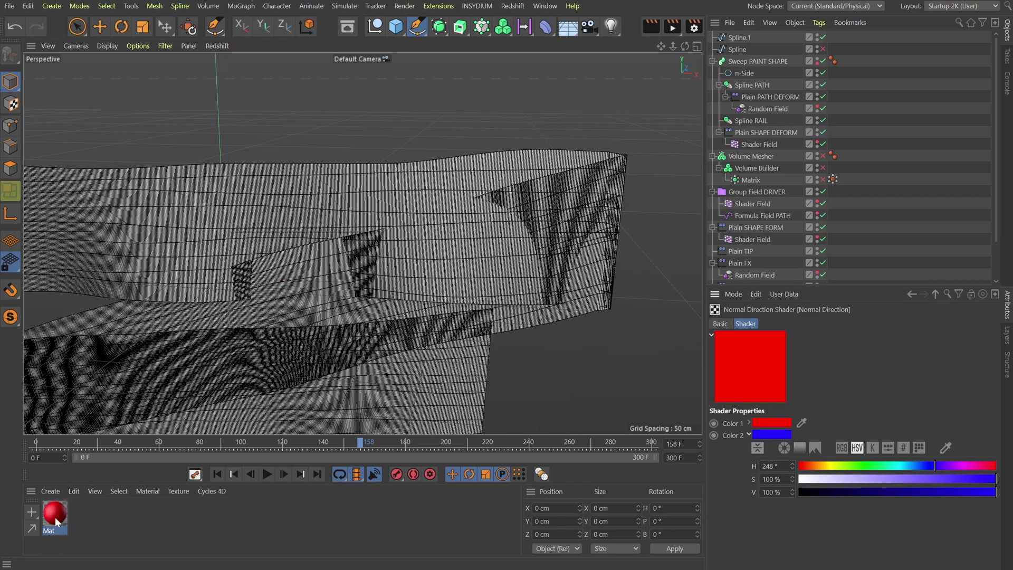
# Apply the material Mat to Sweep PAINT SHAPE and inspect the normal directions along the zigzag
pyautogui.moveTo(56, 522); pyautogui.dragTo(749, 162)
pyautogui.moveTo(774, 59); pyautogui.dragTo(775, 59)
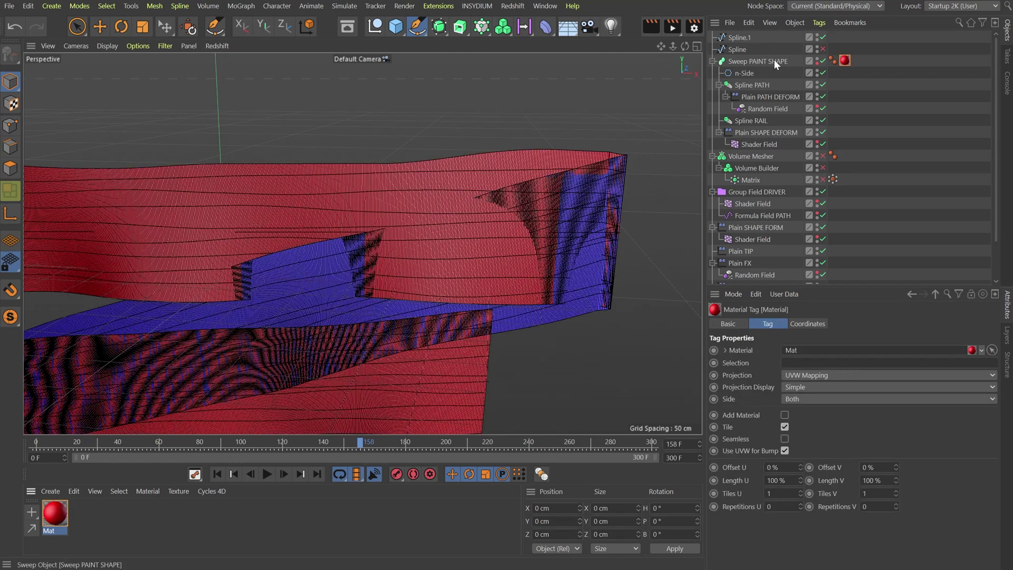
pyautogui.press('space')
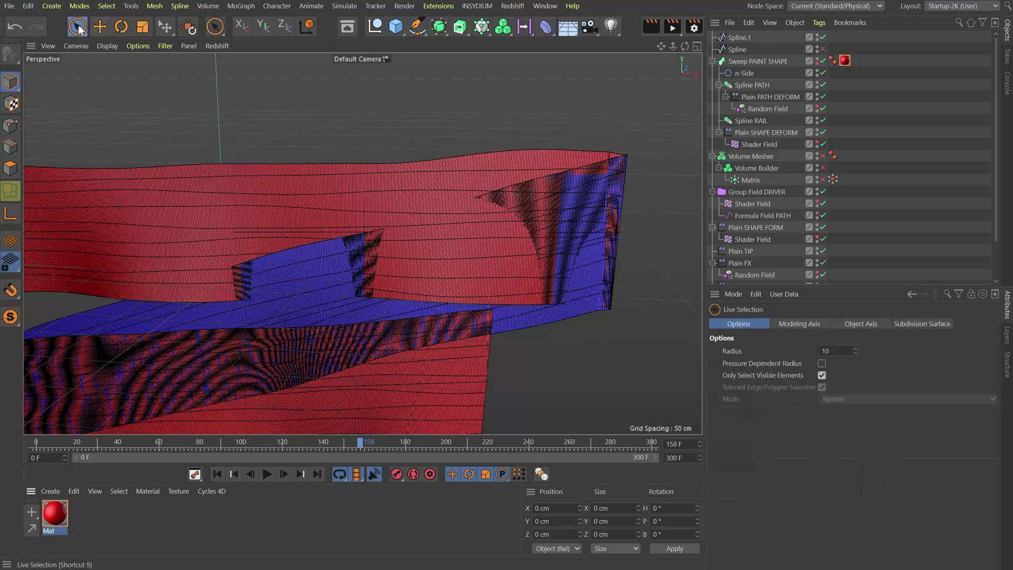
pyautogui.keyDown('alt'); pyautogui.moveTo(337, 261); pyautogui.dragTo(246, 213); pyautogui.keyUp('alt')
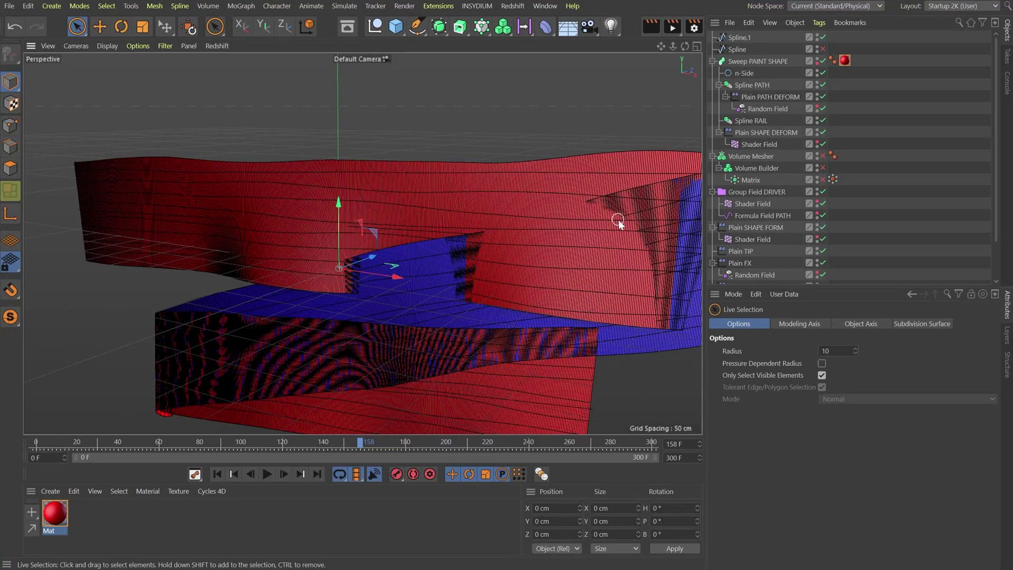
pyautogui.keyDown('alt'); pyautogui.moveTo(618, 220); pyautogui.dragTo(555, 167, button='middle'); pyautogui.keyUp('alt')
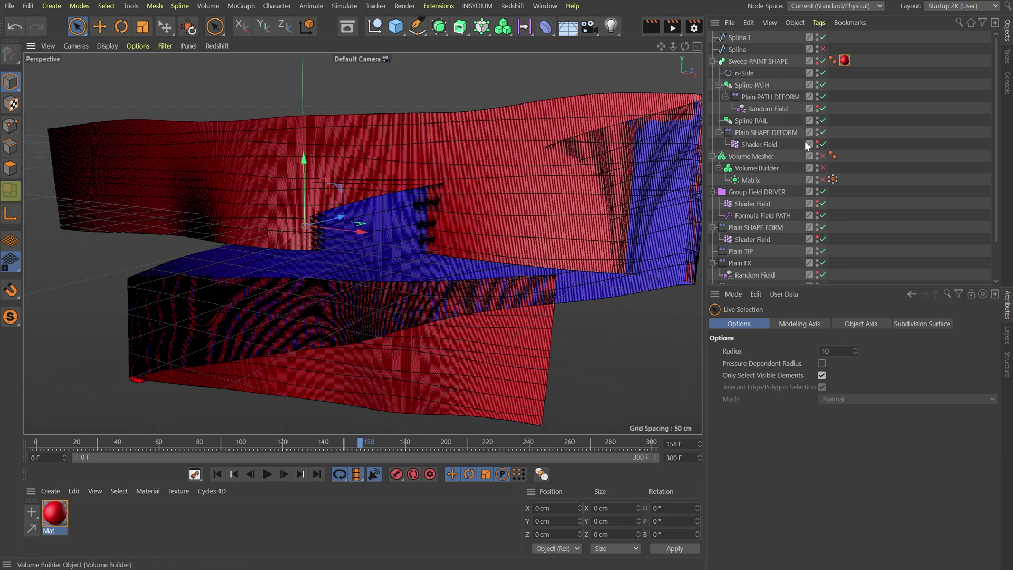
# Enable the Matrix object and check its clones at the stroke's turn at frame 123
pyautogui.click(823, 180)
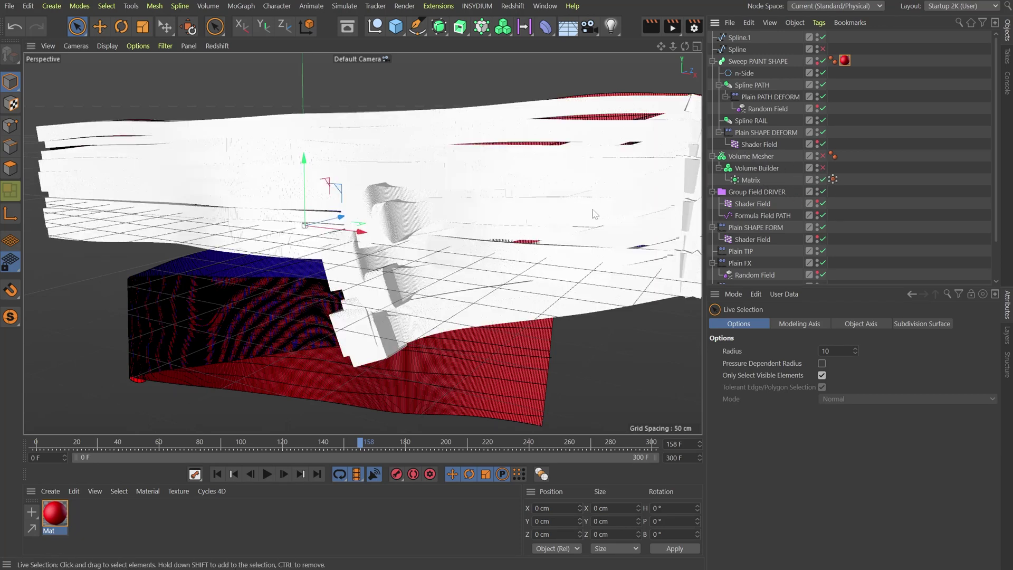
pyautogui.keyDown('alt'); pyautogui.moveTo(566, 215); pyautogui.dragTo(466, 216, button='middle'); pyautogui.keyUp('alt')
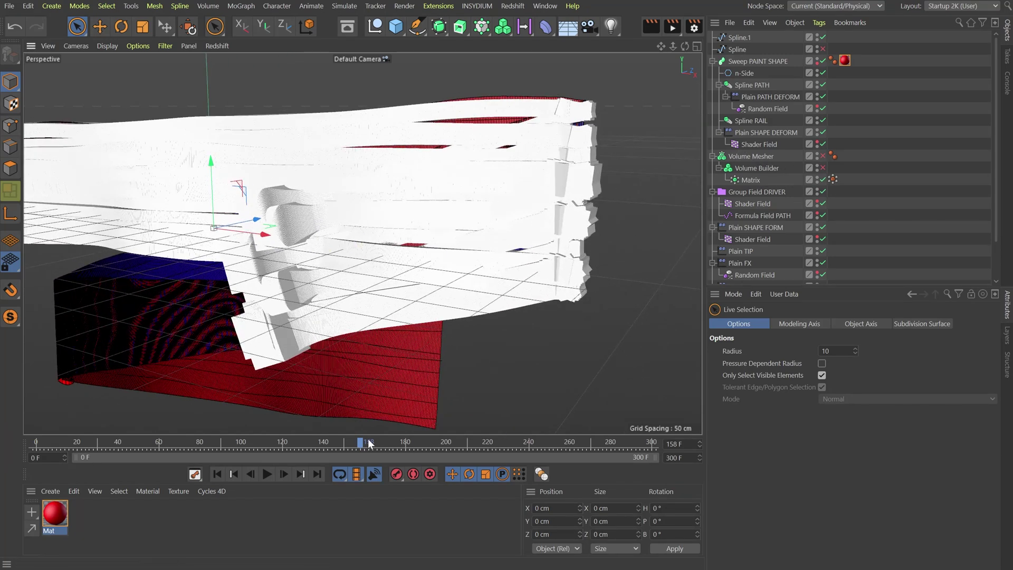
pyautogui.moveTo(499, 442)
pyautogui.mouseDown()
pyautogui.moveTo(280, 443)
pyautogui.moveTo(289, 441)
pyautogui.mouseUp()
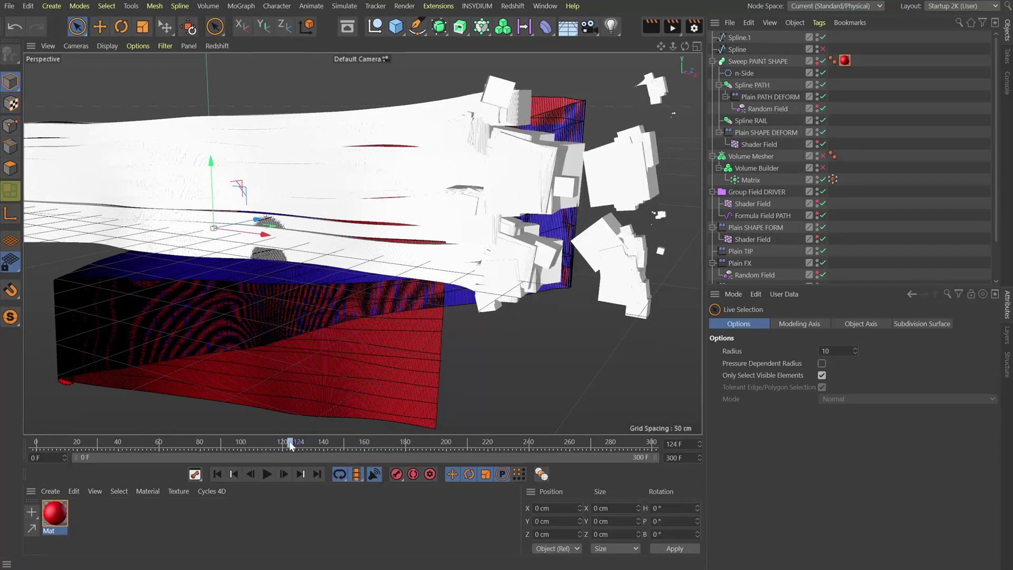
pyautogui.scroll(3, 537, 214)
pyautogui.scroll(-5, 536, 214)
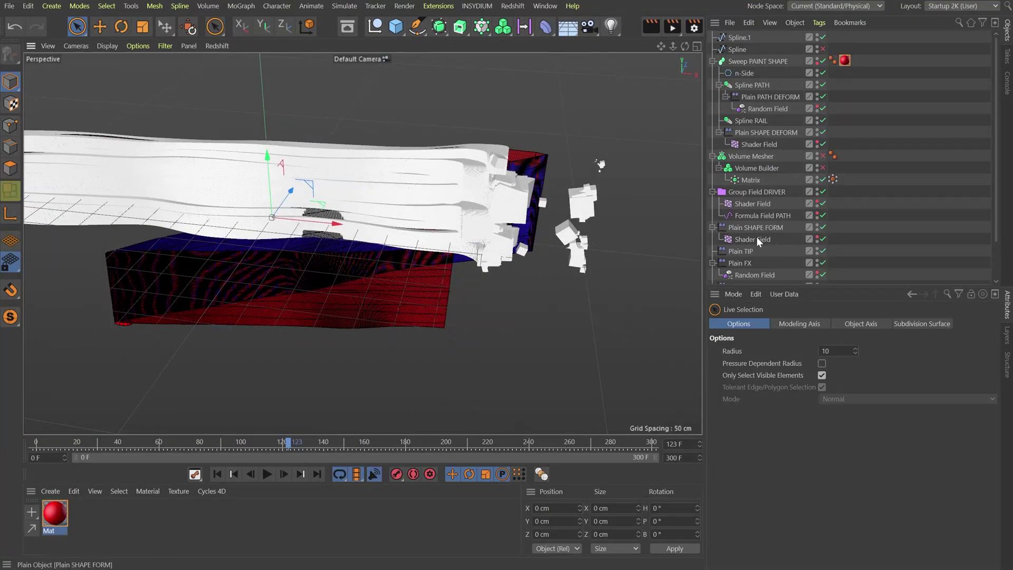
# Add a Spherical Field to Plain CURL's falloff, above the Curve layer
pyautogui.click(749, 254)
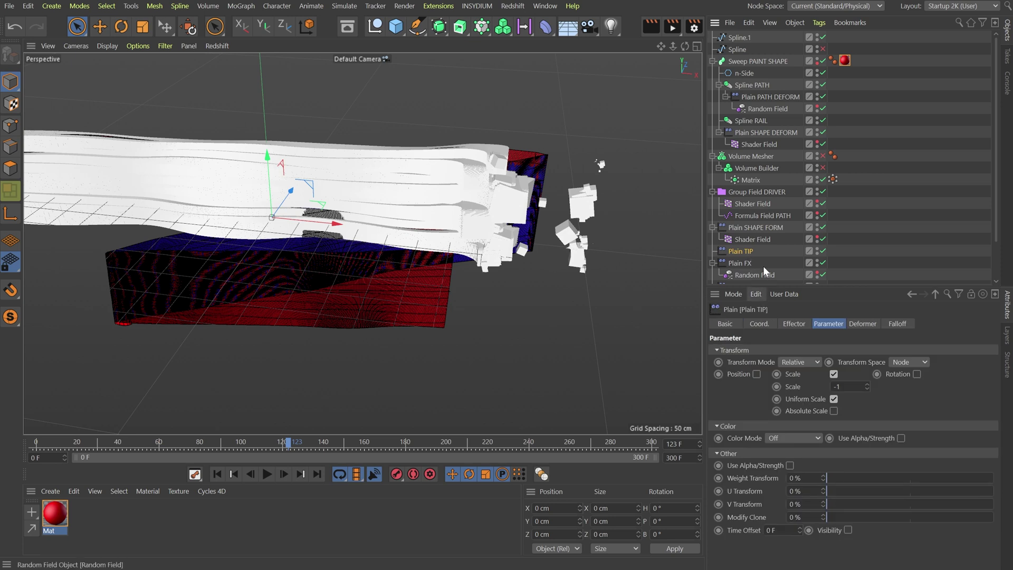
pyautogui.scroll(-2, 761, 248)
pyautogui.click(744, 255)
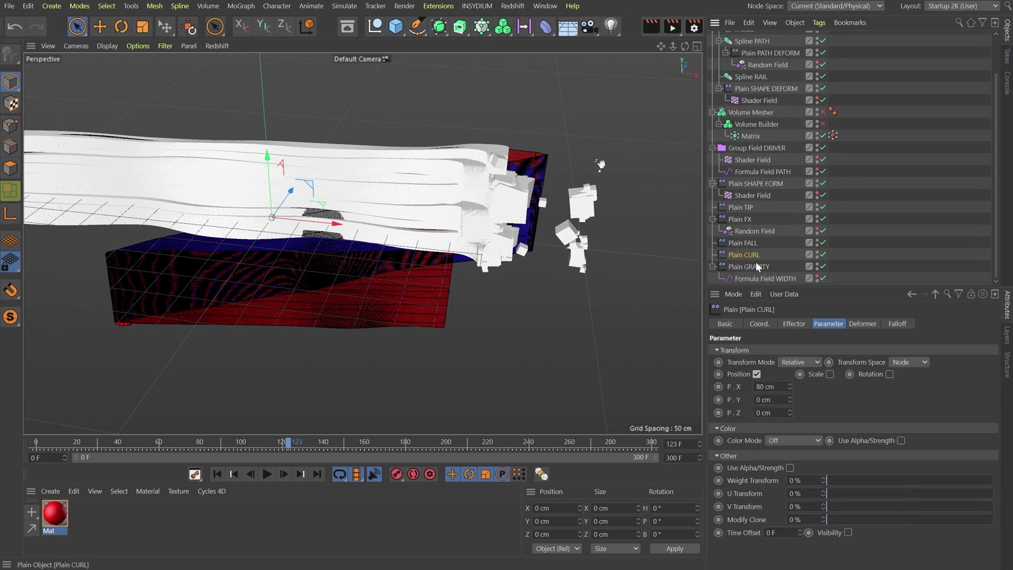
pyautogui.click(896, 323)
pyautogui.click(763, 418)
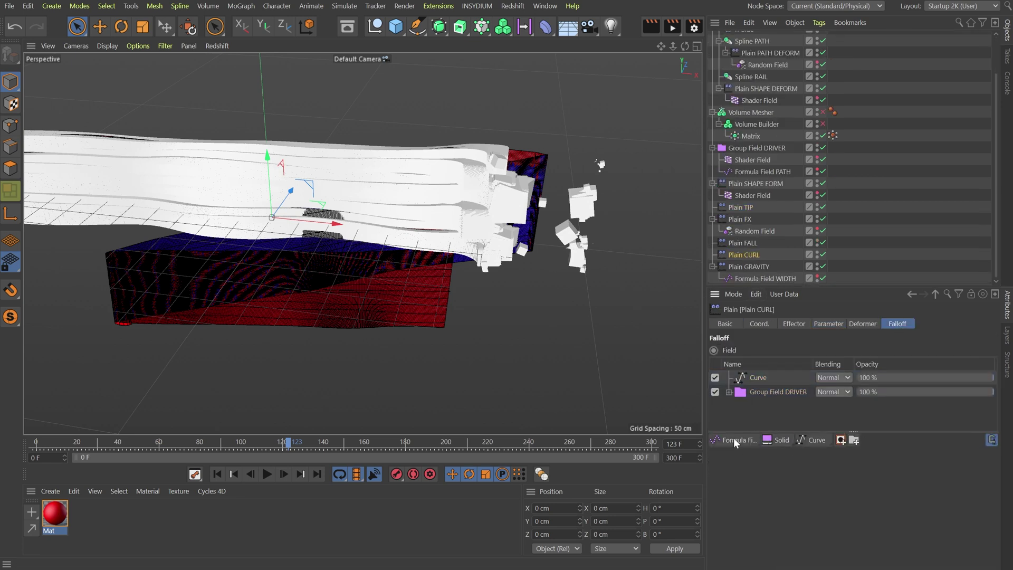
pyautogui.moveTo(731, 438); pyautogui.dragTo(808, 476)
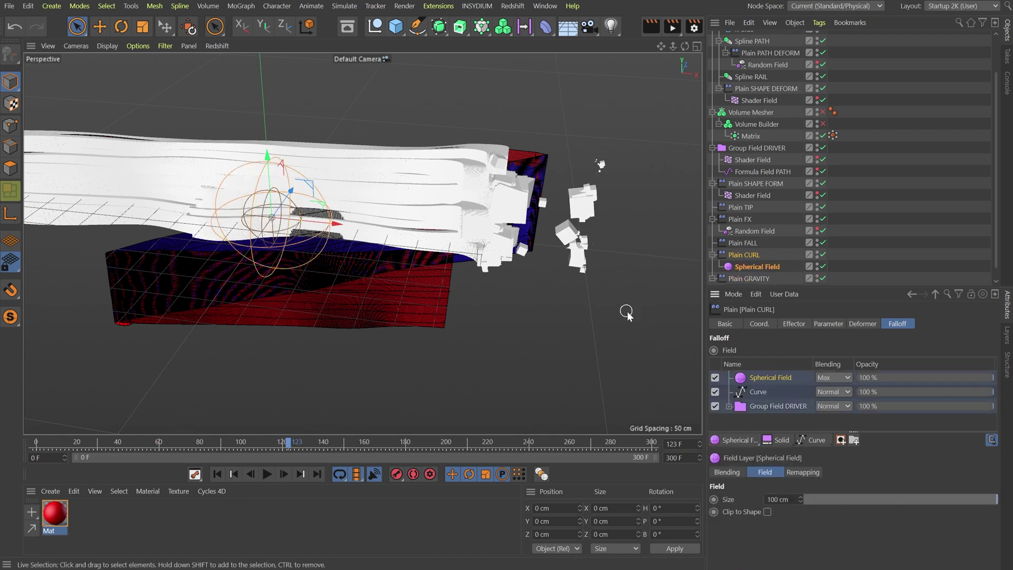
# In the front view, enlarge the Spherical Field to about 464 cm with an inner offset of about 70%
pyautogui.press('F4')
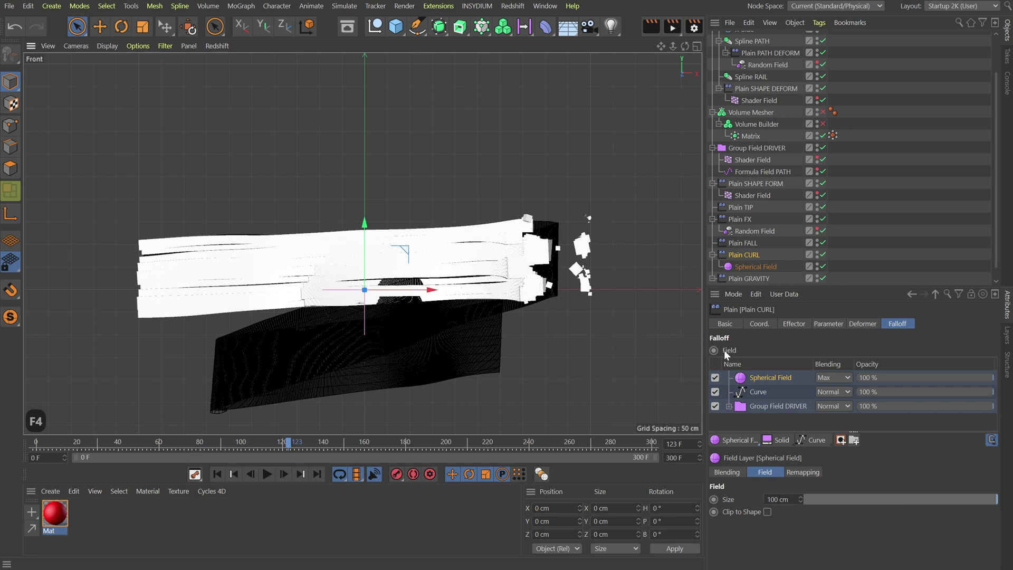
pyautogui.click(754, 266)
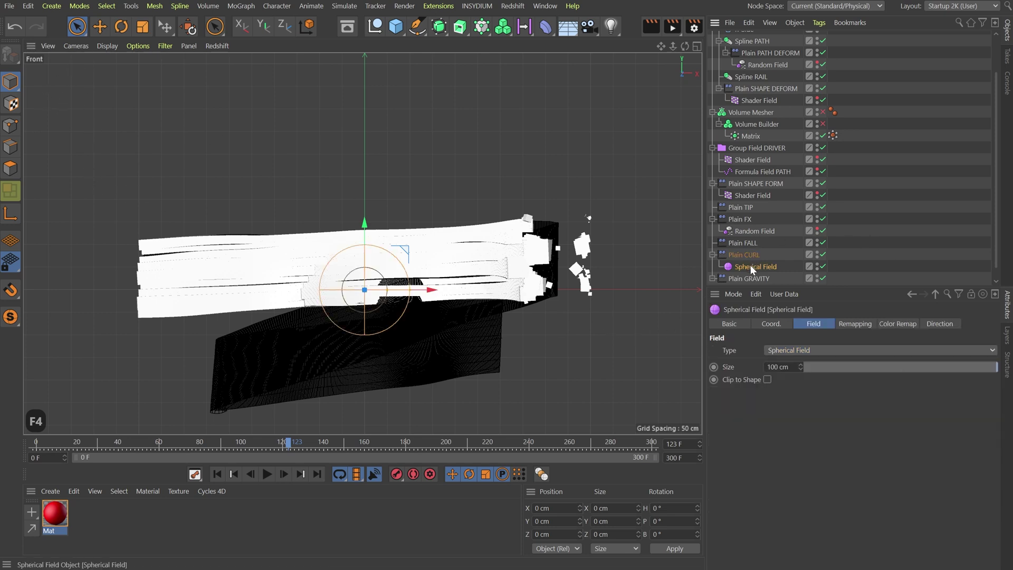
pyautogui.moveTo(411, 290); pyautogui.dragTo(635, 277)
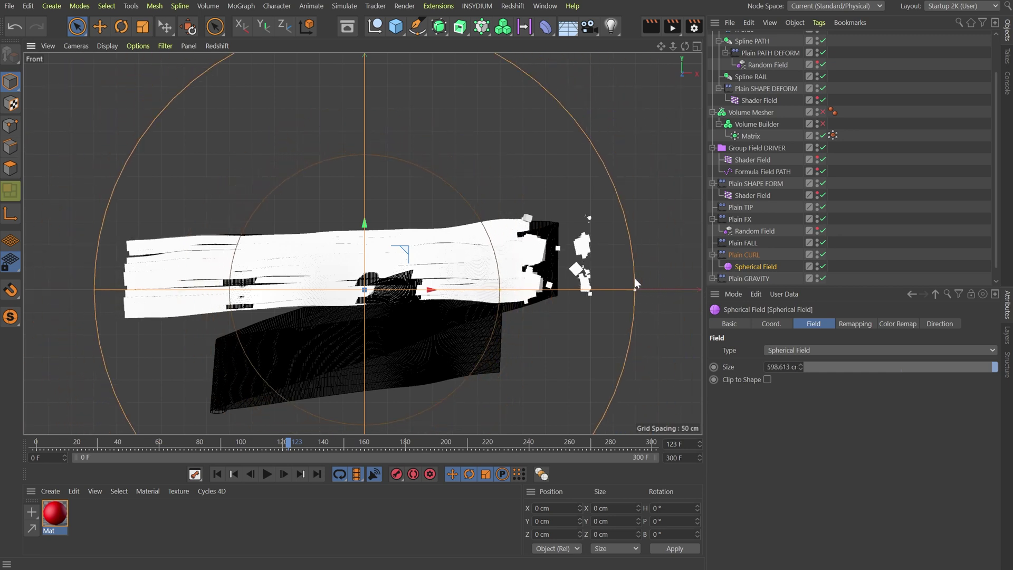
pyautogui.moveTo(498, 291); pyautogui.dragTo(553, 290)
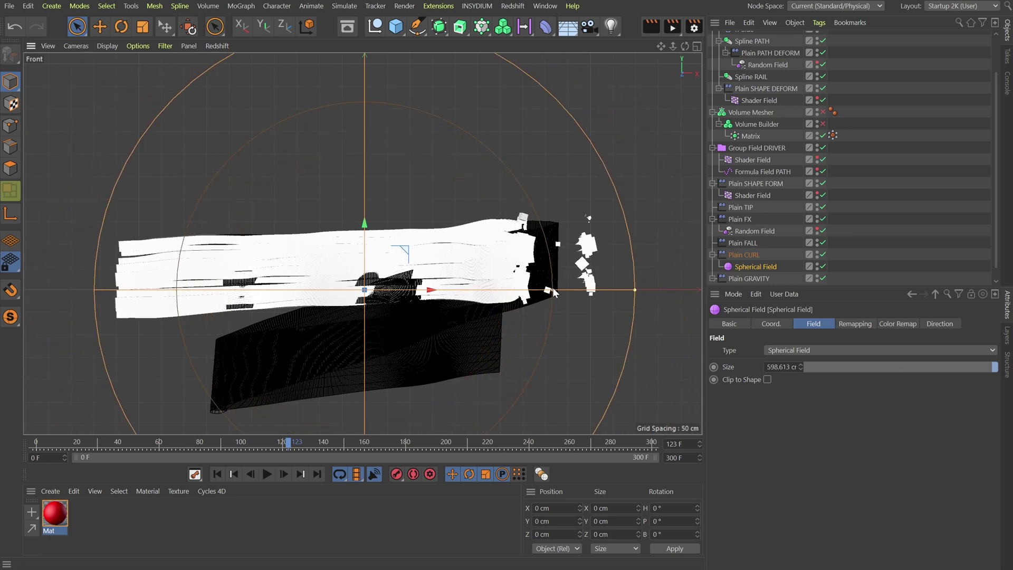
pyautogui.moveTo(631, 293); pyautogui.dragTo(574, 290)
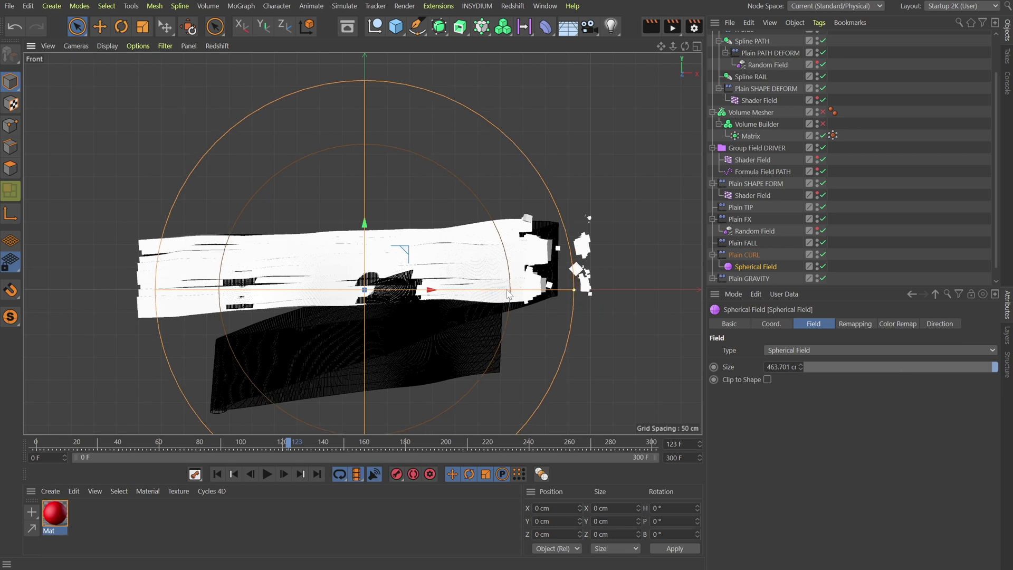
pyautogui.moveTo(510, 295); pyautogui.dragTo(513, 294)
# Set the Spherical Field's blending to Multiply in Plain CURL's falloff
pyautogui.click(752, 253)
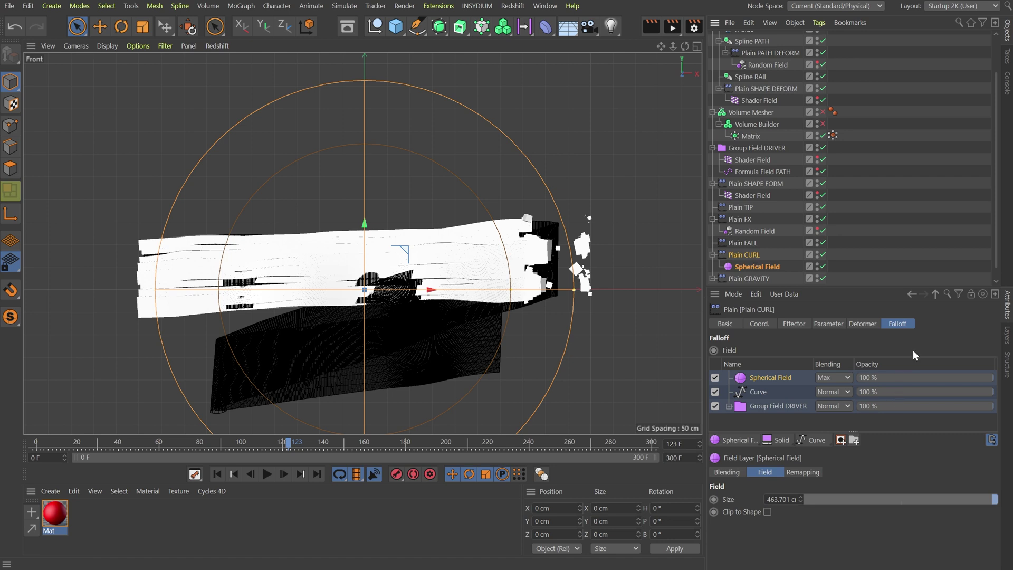
pyautogui.click(841, 372)
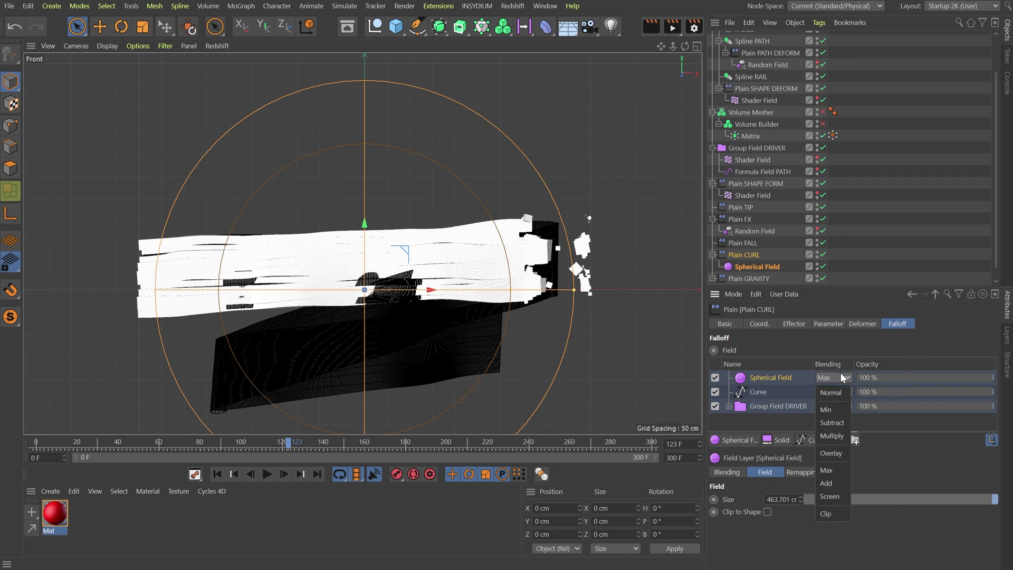
pyautogui.click(837, 435)
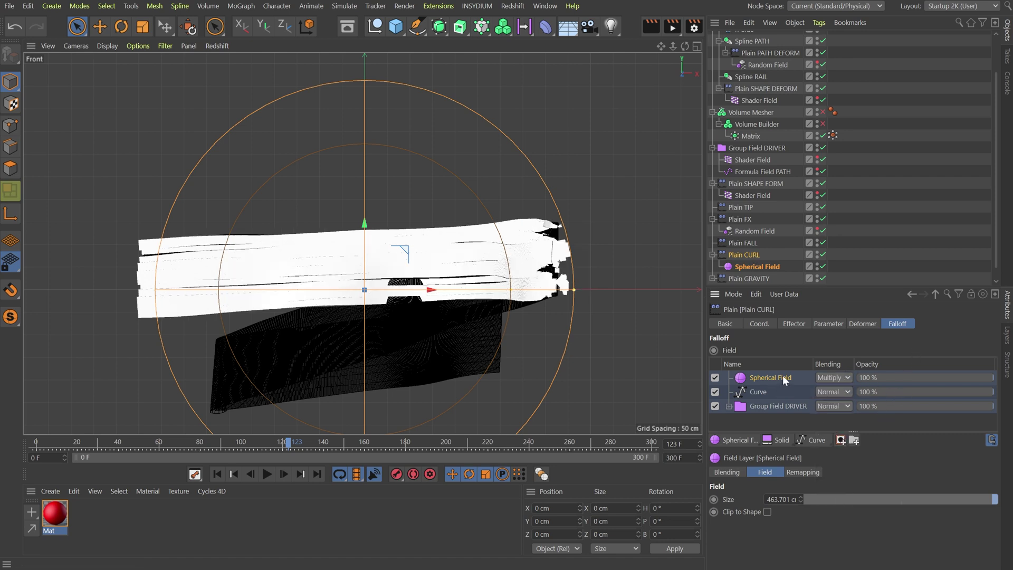
# Try inverting the Spherical Field's remapping, turn Invert back off, and return to the perspective view
pyautogui.click(806, 474)
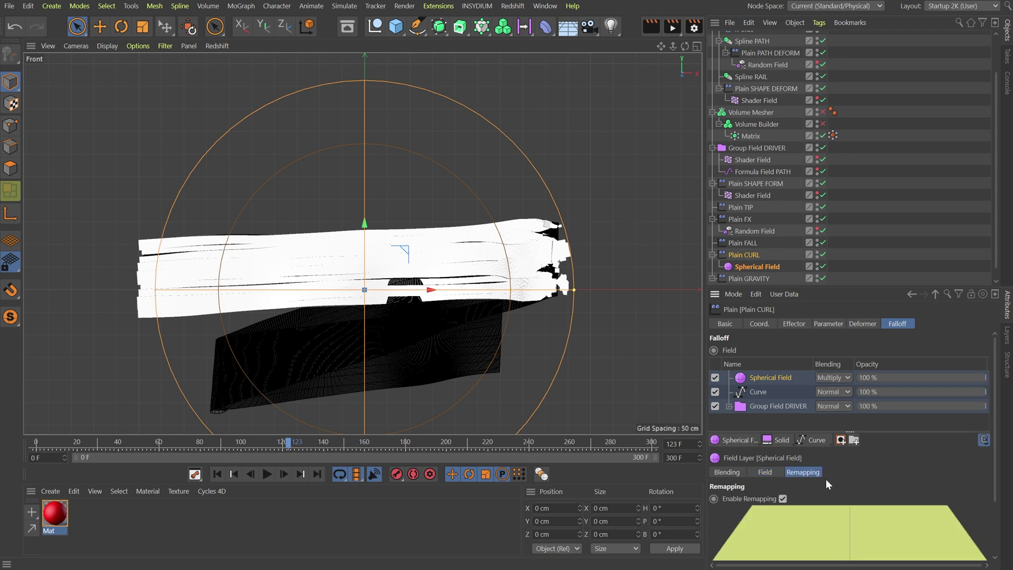
pyautogui.scroll(-3, 998, 419)
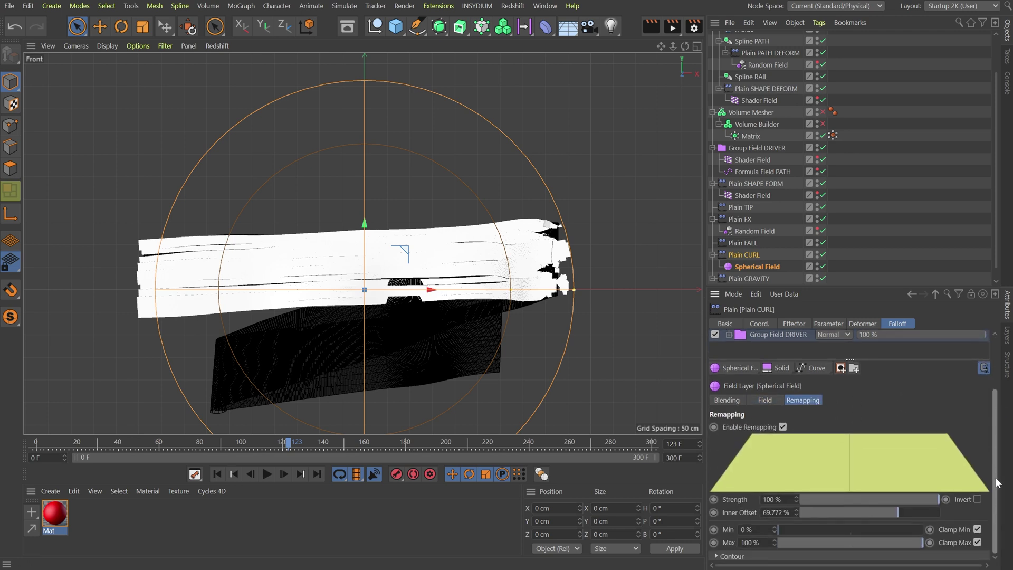
pyautogui.click(977, 499)
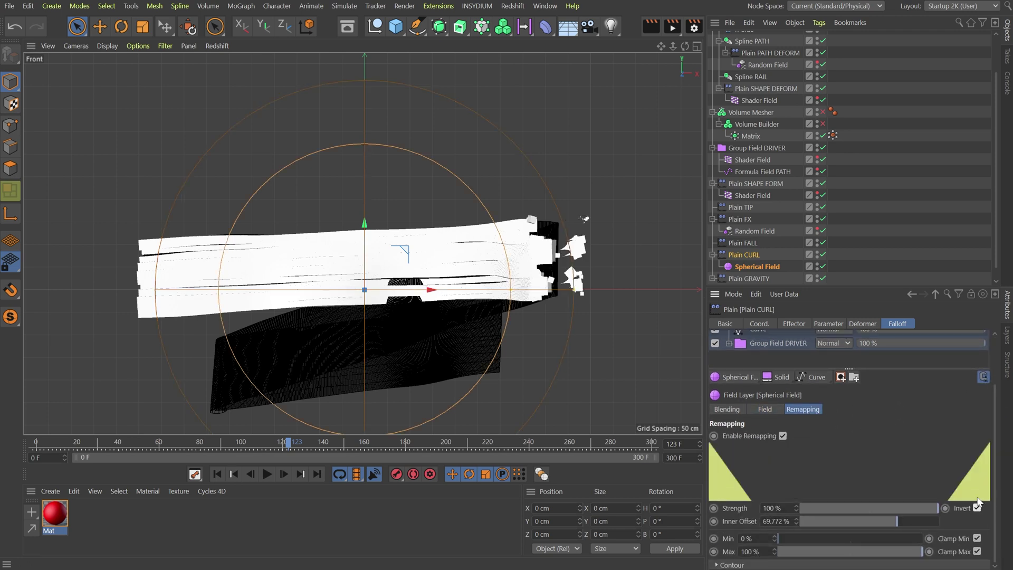
pyautogui.click(977, 508)
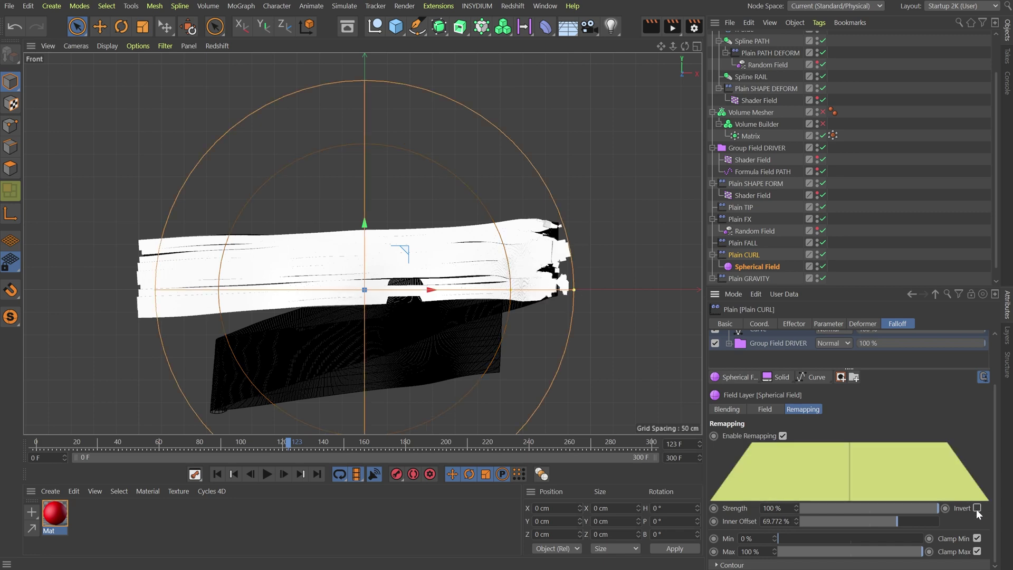
pyautogui.press('F1')
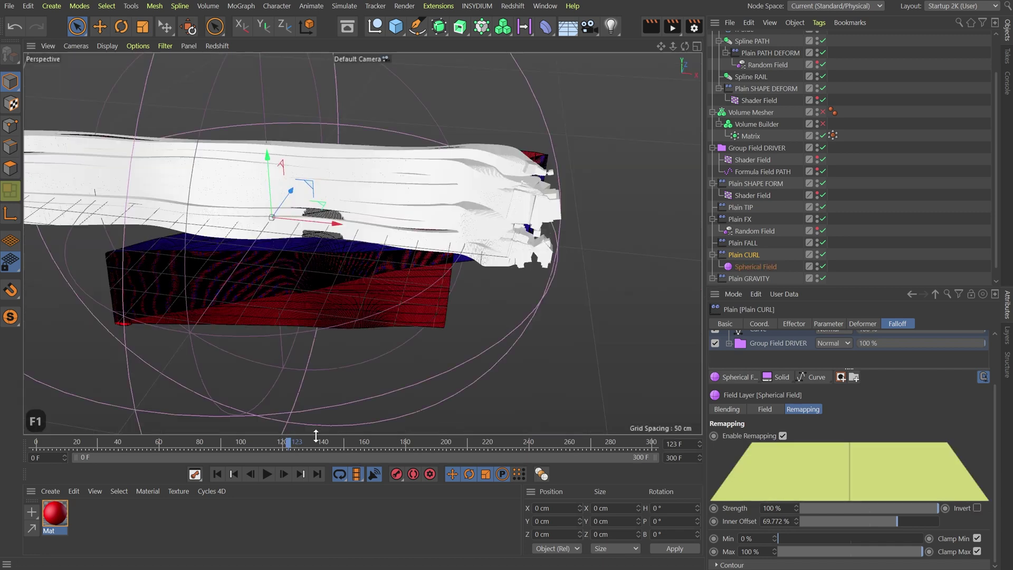
# At frame 121, shrink the Spherical Field to about 435 cm and re-enable the Volume Mesher and Volume Builder
pyautogui.moveTo(290, 446)
pyautogui.mouseDown()
pyautogui.moveTo(330, 442)
pyautogui.moveTo(285, 440)
pyautogui.mouseUp()
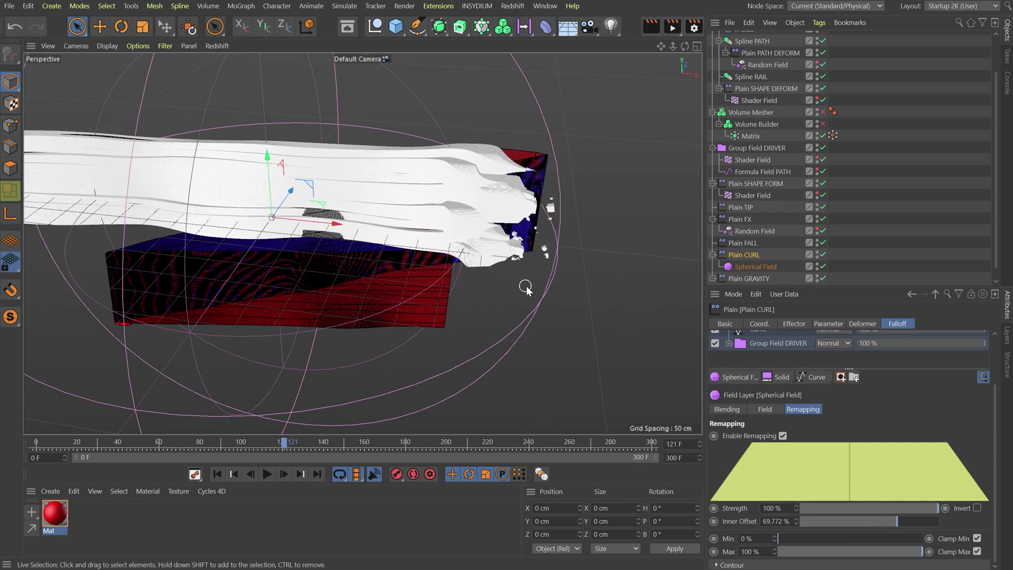
pyautogui.click(546, 285)
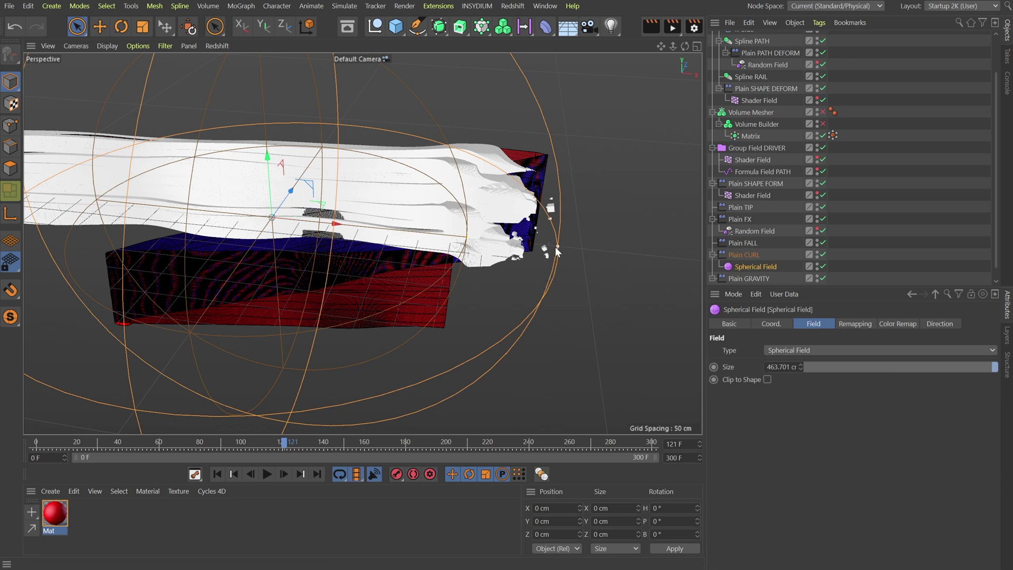
pyautogui.moveTo(555, 246); pyautogui.dragTo(538, 245)
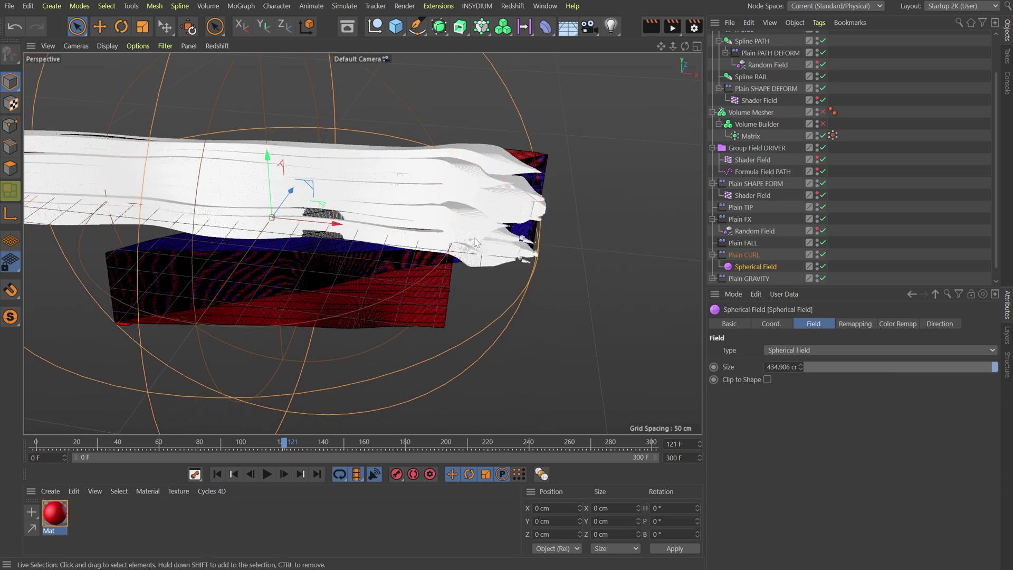
pyautogui.keyDown('shift'); pyautogui.click(531, 239); pyautogui.keyUp('shift')
pyautogui.click(753, 266)
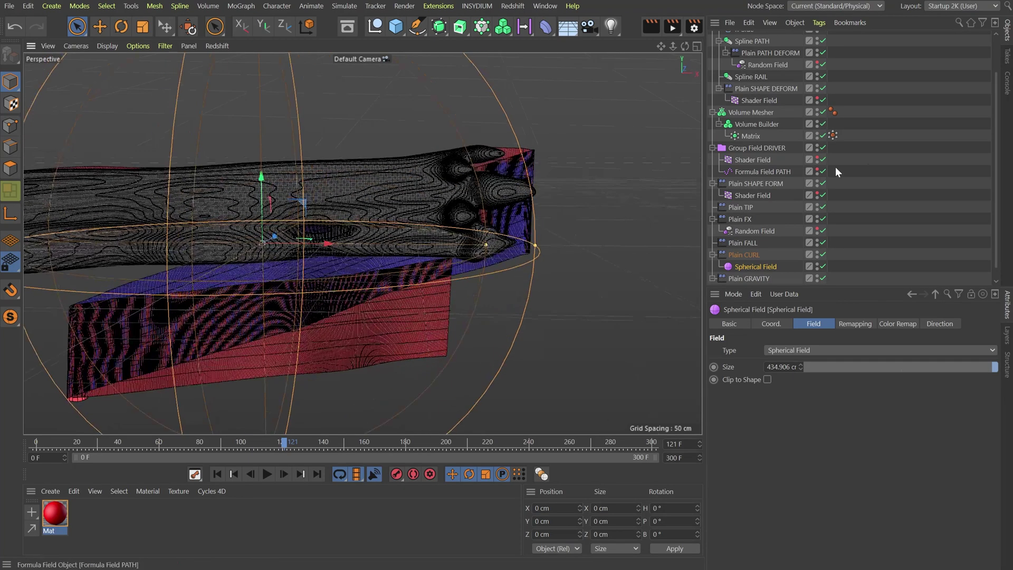
# Move the animation to frame 196 and switch the viewport to smooth shading without wireframe lines
pyautogui.click(327, 393)
pyautogui.moveTo(315, 445); pyautogui.dragTo(438, 430)
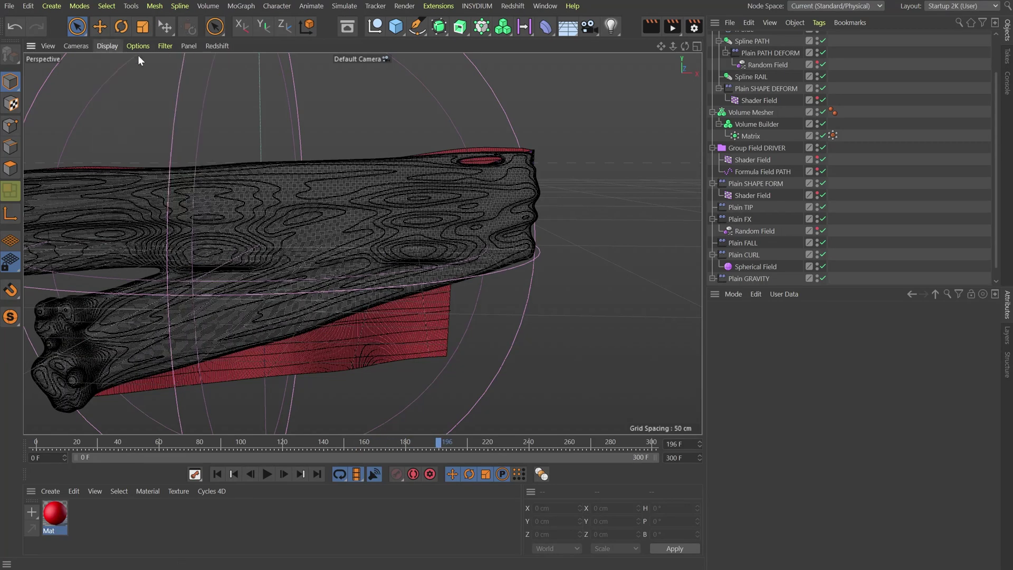
pyautogui.click(107, 46)
pyautogui.click(117, 62)
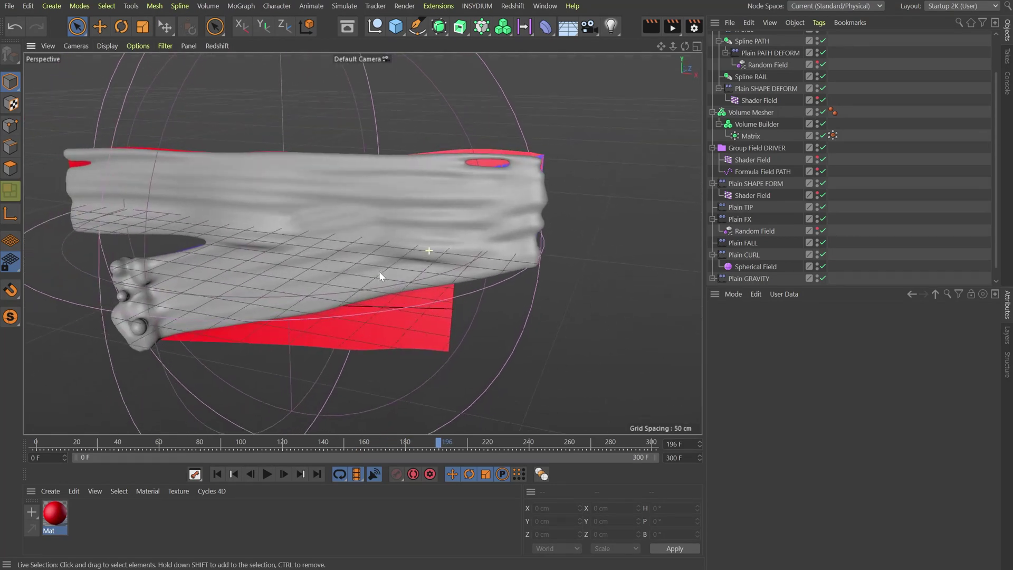
pyautogui.keyDown('alt'); pyautogui.moveTo(379, 271); pyautogui.dragTo(467, 270); pyautogui.keyUp('alt')
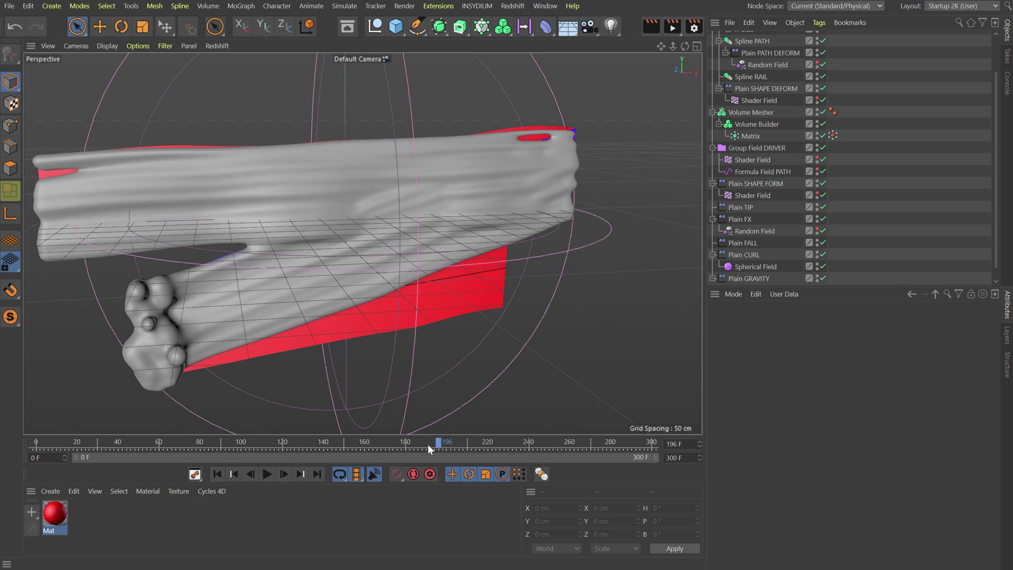
# At frame 203, lower the Spherical Field to about -77 cm in Y and shrink it to about 429 cm
pyautogui.moveTo(427, 444); pyautogui.dragTo(454, 443)
pyautogui.click(407, 445)
pyautogui.click(510, 357)
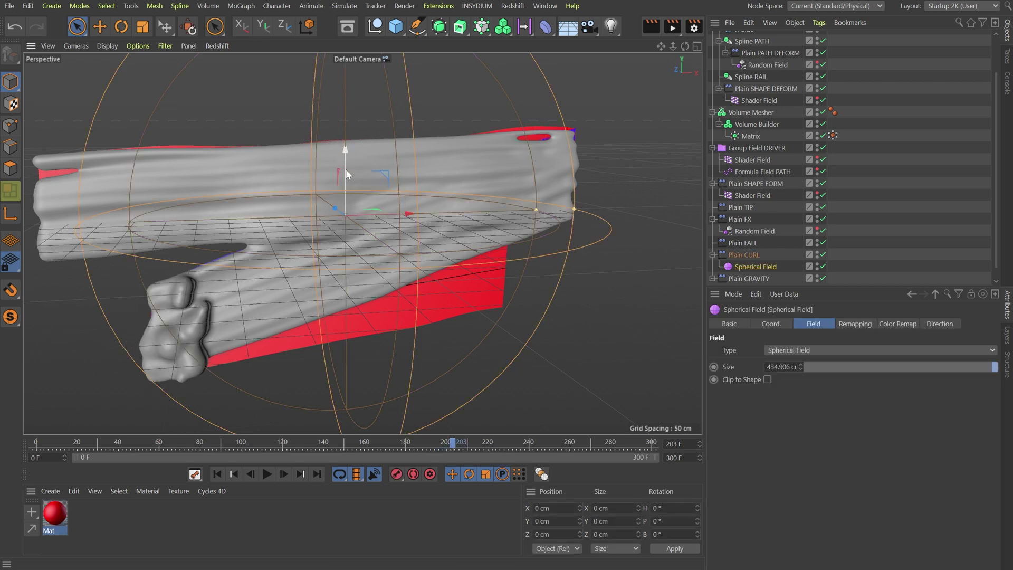
pyautogui.moveTo(346, 170); pyautogui.dragTo(356, 194)
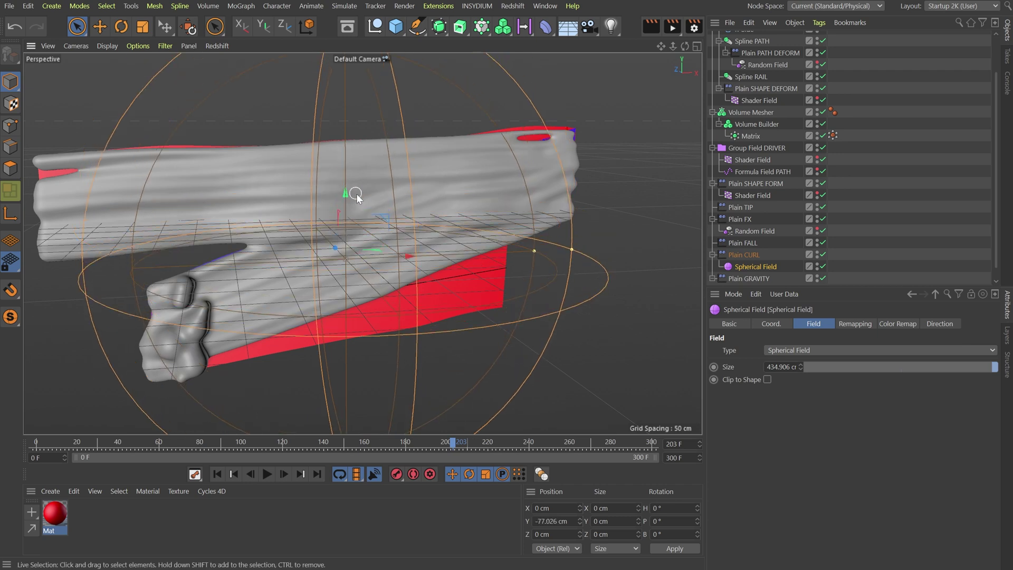
pyautogui.moveTo(573, 257); pyautogui.dragTo(564, 252)
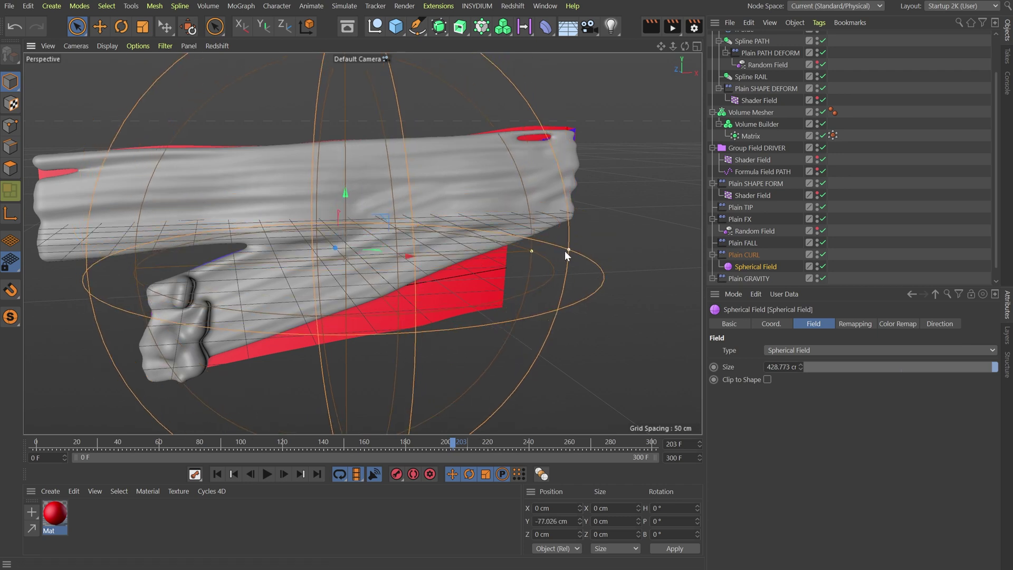
pyautogui.click(913, 165)
# Scrub the animation to frame 300 and examine the meshed stroke around its turns and end
pyautogui.keyDown('alt'); pyautogui.moveTo(498, 208); pyautogui.dragTo(452, 222); pyautogui.keyUp('alt')
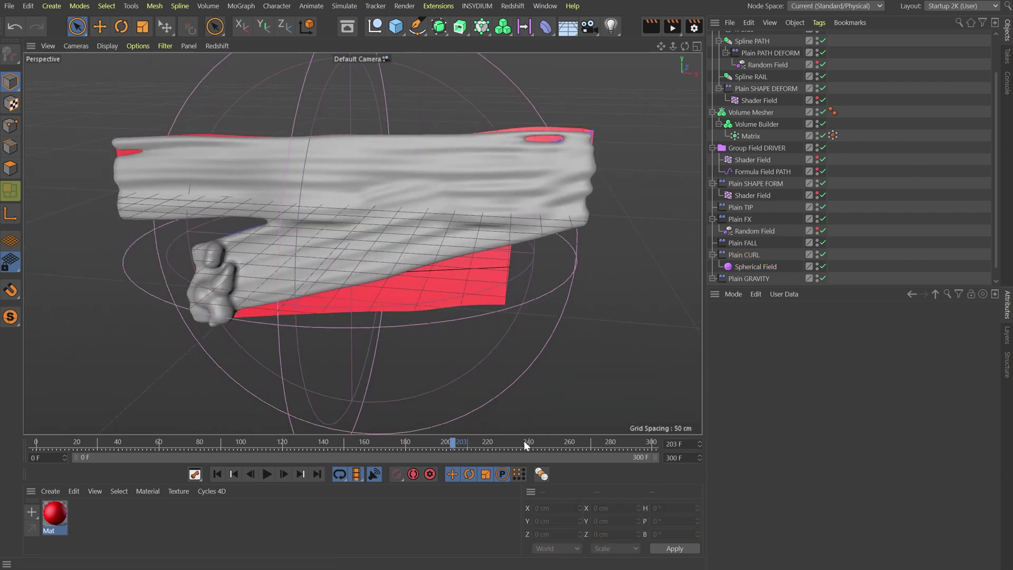
pyautogui.moveTo(524, 441); pyautogui.dragTo(676, 445)
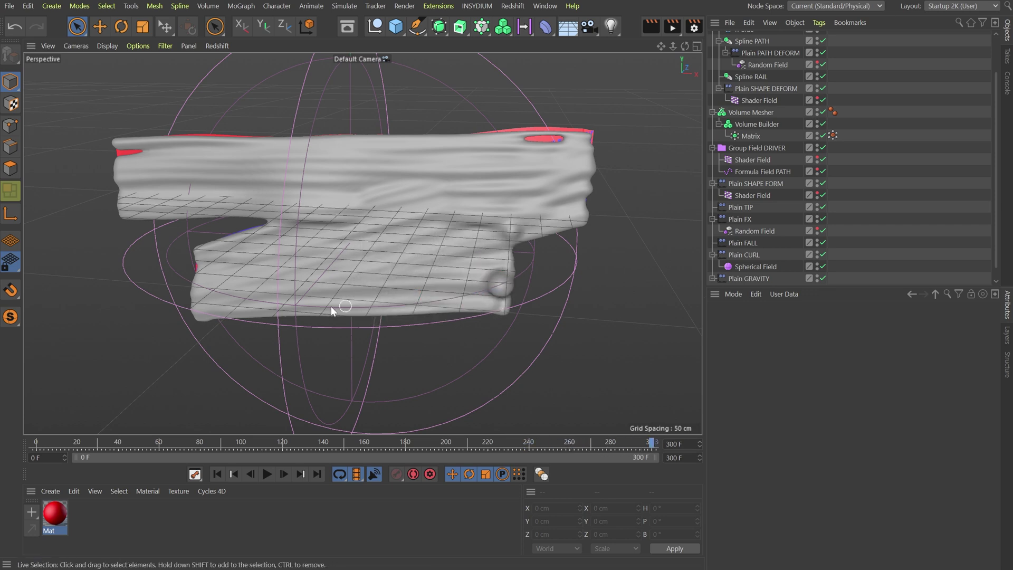
pyautogui.keyDown('alt'); pyautogui.moveTo(331, 306); pyautogui.dragTo(371, 243); pyautogui.keyUp('alt')
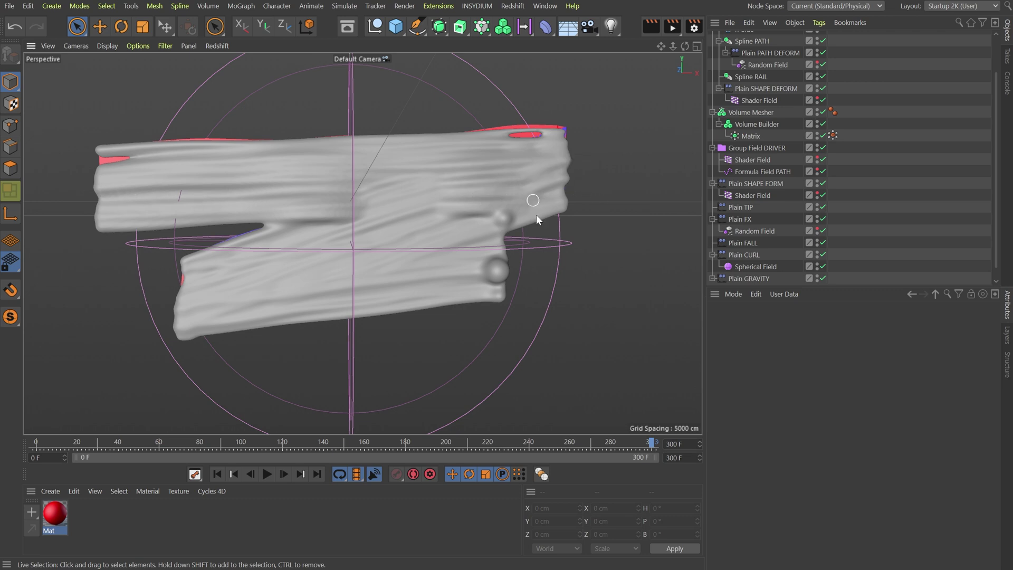
pyautogui.keyDown('alt'); pyautogui.moveTo(515, 192); pyautogui.dragTo(512, 185); pyautogui.keyUp('alt')
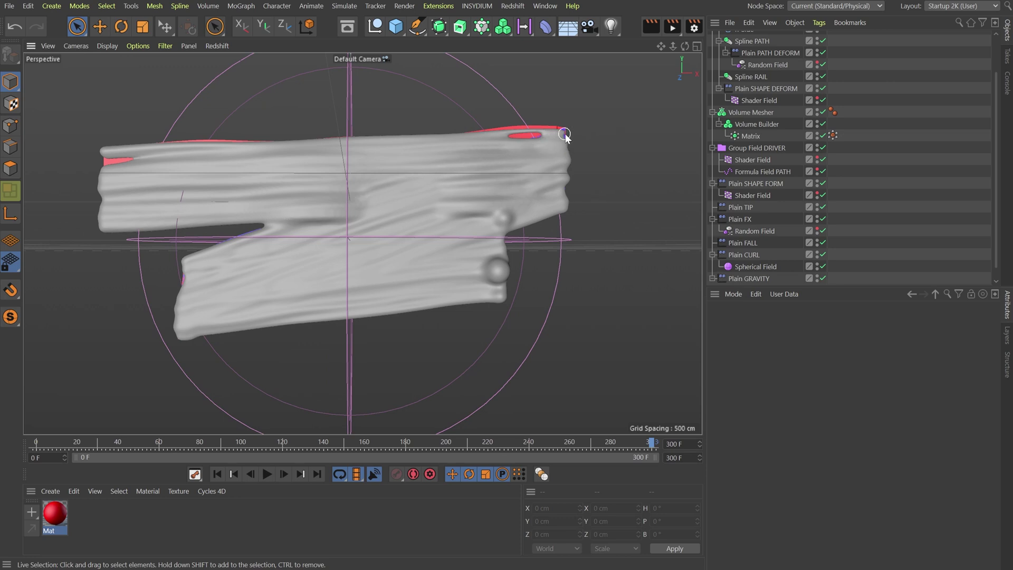
# Disable the Volume Mesher, Volume Builder and Matrix to expose the underlying Sweep
pyautogui.click(822, 111)
pyautogui.click(822, 123)
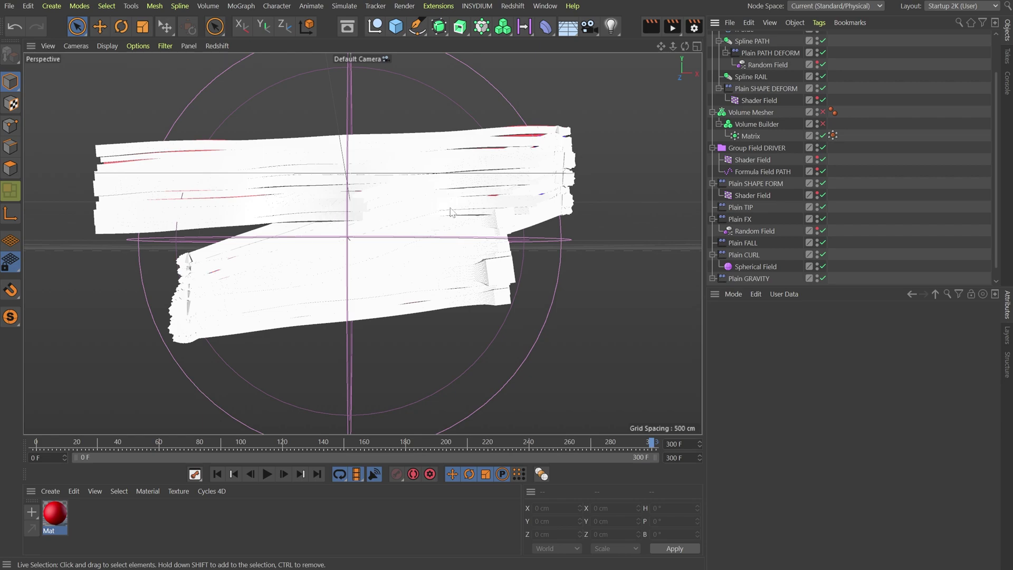
pyautogui.keyDown('alt'); pyautogui.moveTo(451, 213); pyautogui.dragTo(628, 173); pyautogui.keyUp('alt')
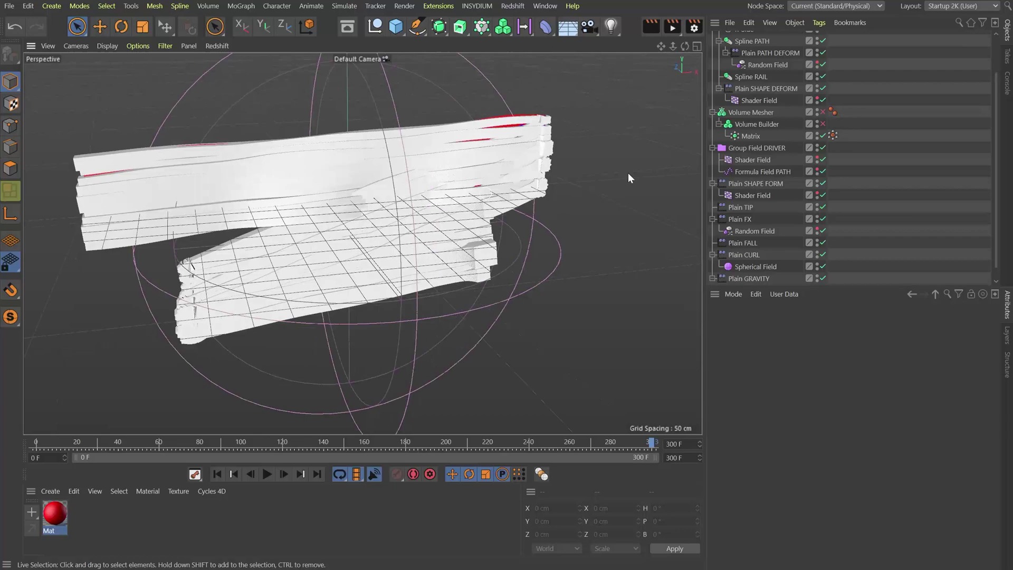
pyautogui.click(822, 135)
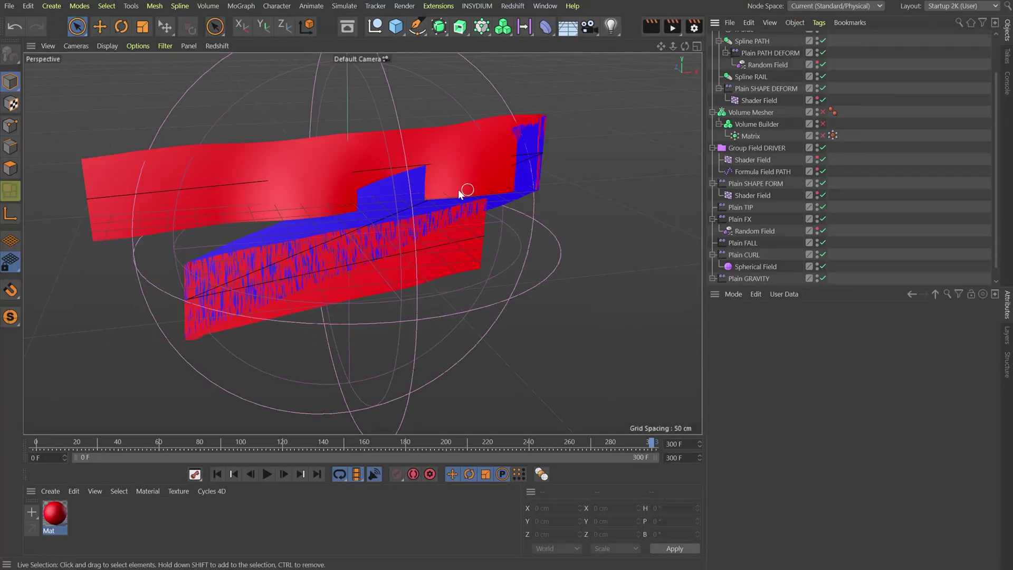
pyautogui.keyDown('alt'); pyautogui.moveTo(460, 195); pyautogui.dragTo(401, 174); pyautogui.keyUp('alt')
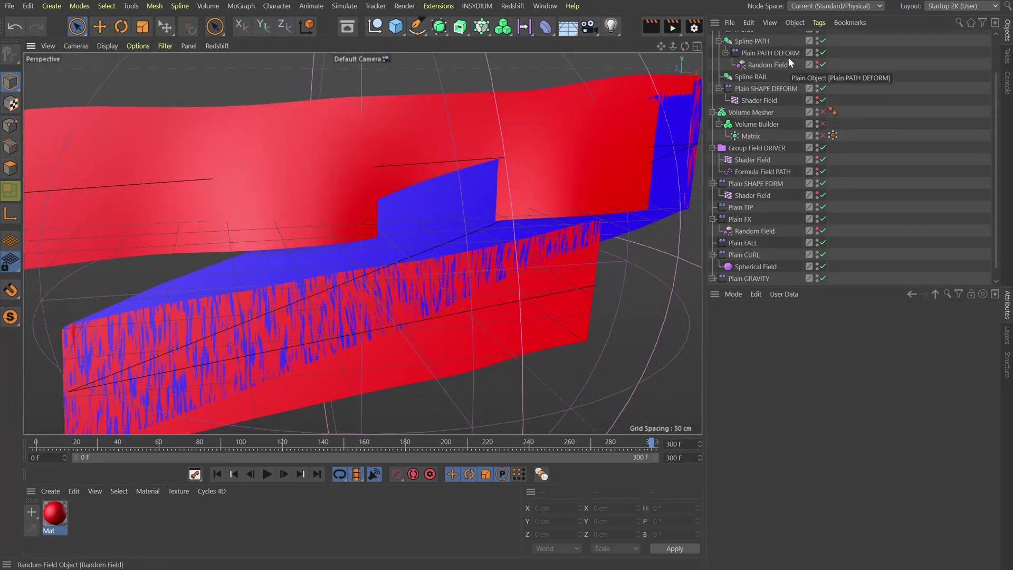
# Toggle Plain SHAPE DEFORM and the Random Field under Plain PATH DEFORM off and on to compare their effect on the Sweep
pyautogui.scroll(2, 786, 142)
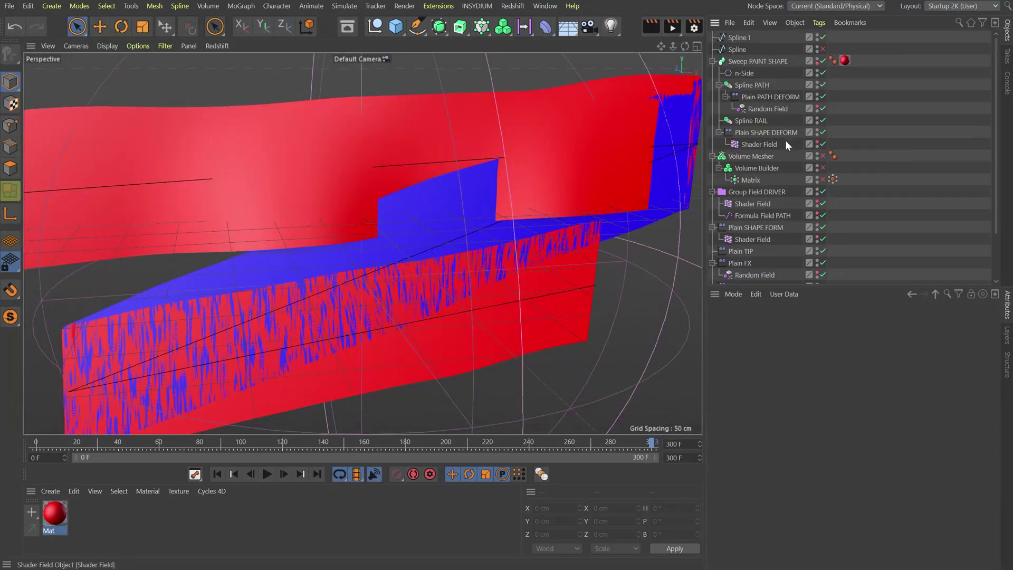
pyautogui.click(823, 133)
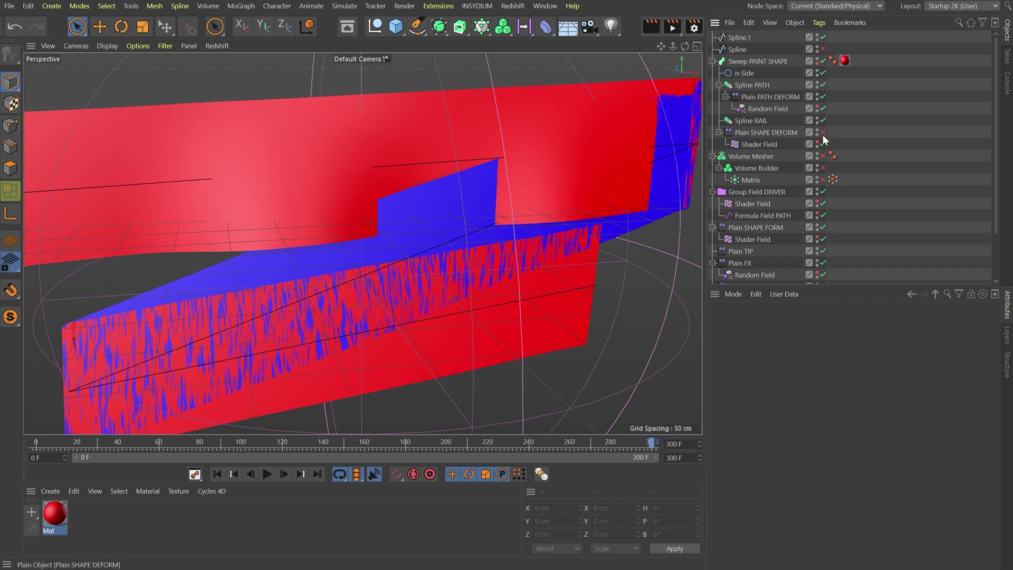
pyautogui.click(822, 133)
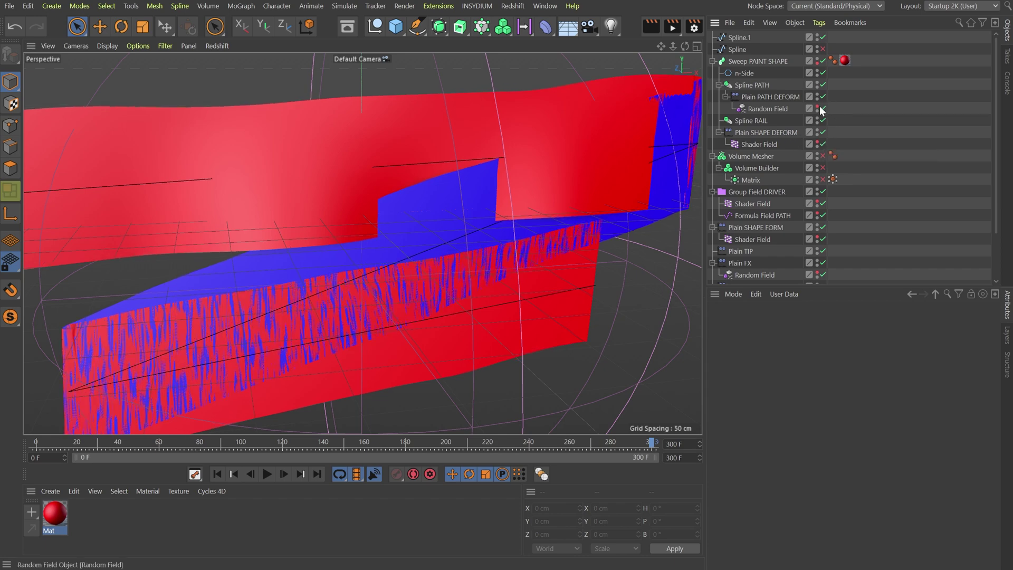
pyautogui.click(822, 108)
pyautogui.click(822, 109)
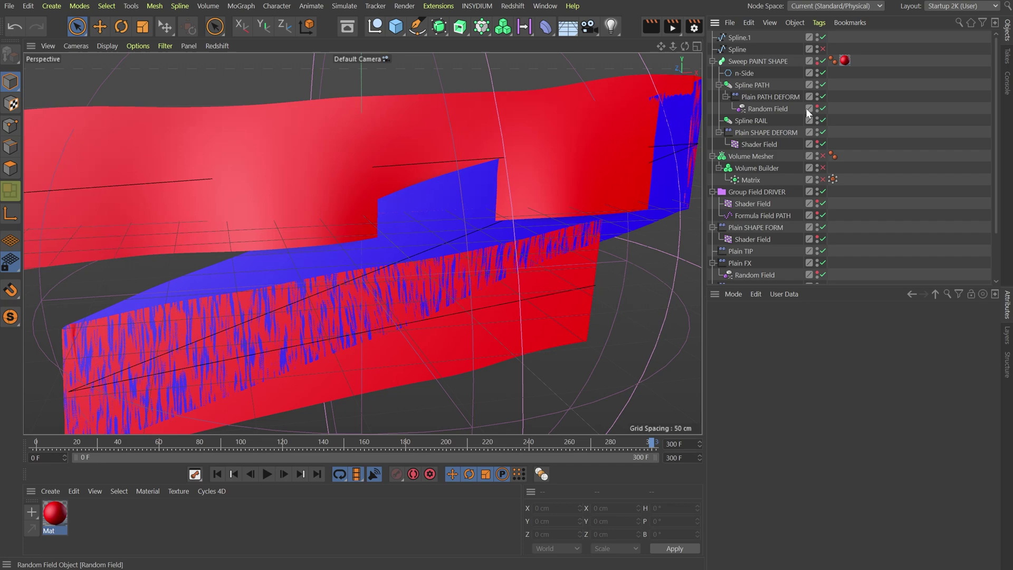
# Set Plain PATH DEFORM's Transform Space to Effector
pyautogui.click(775, 109)
pyautogui.click(860, 323)
pyautogui.click(819, 324)
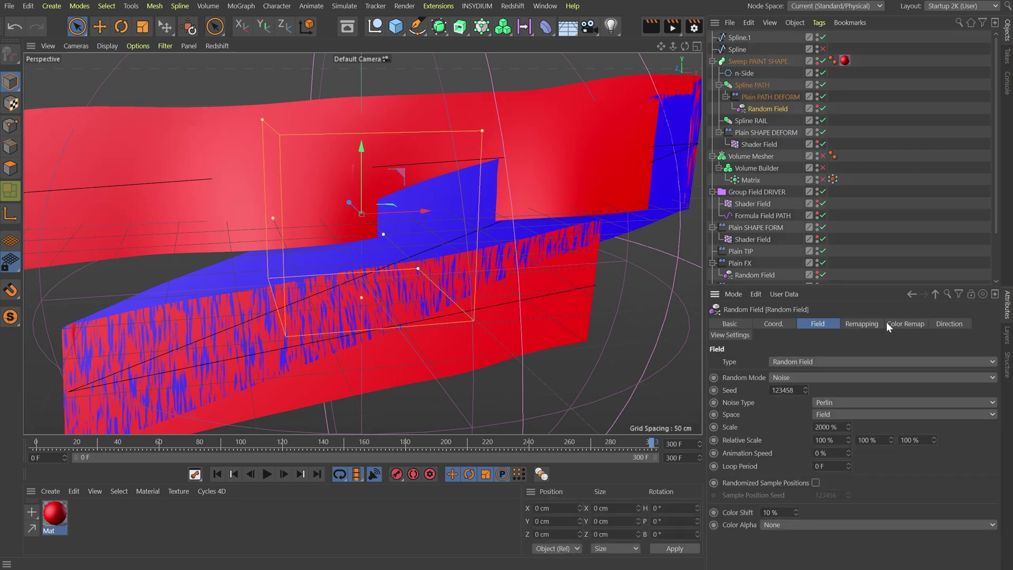
pyautogui.click(773, 97)
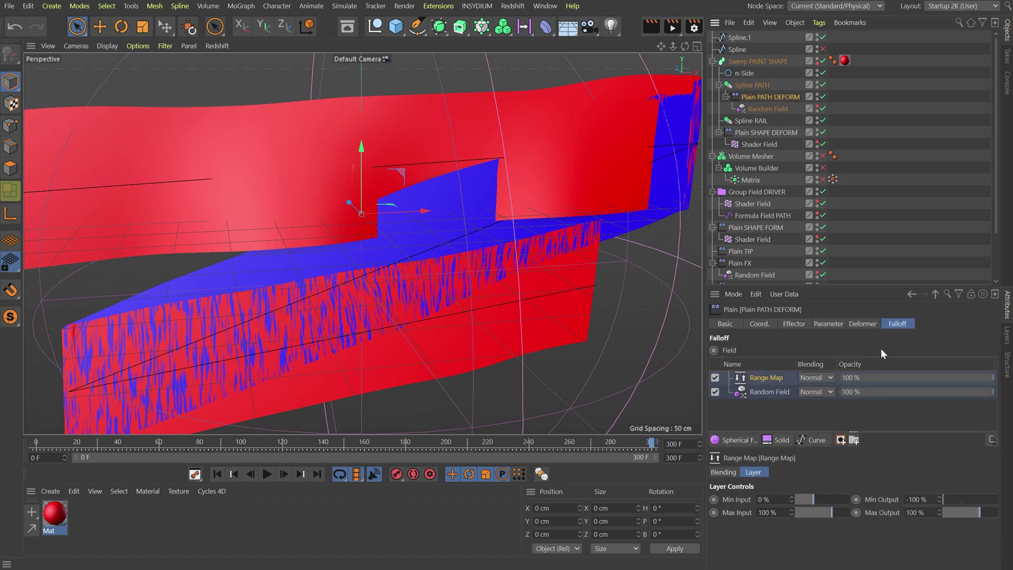
pyautogui.click(829, 323)
pyautogui.click(906, 361)
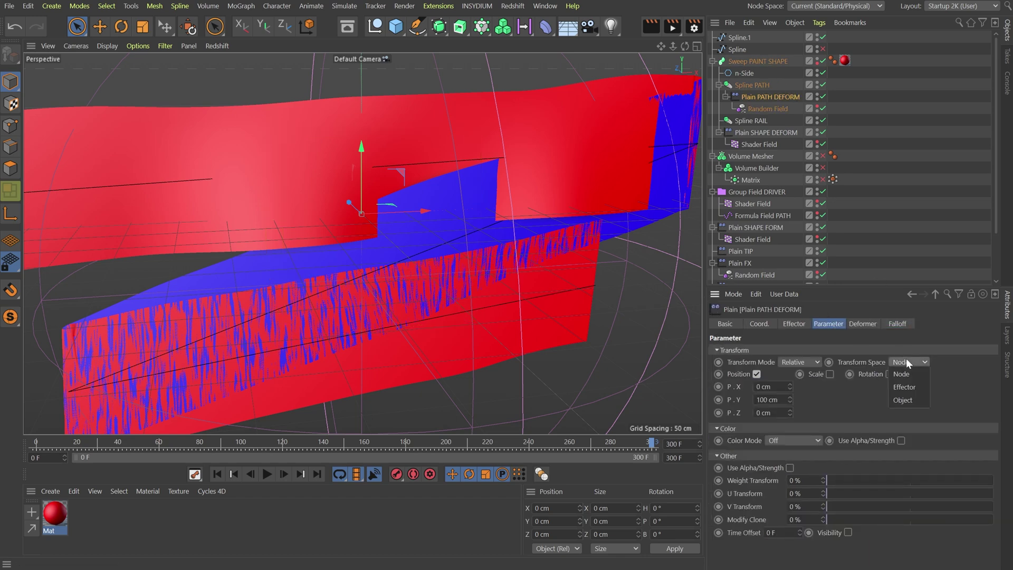
pyautogui.click(905, 387)
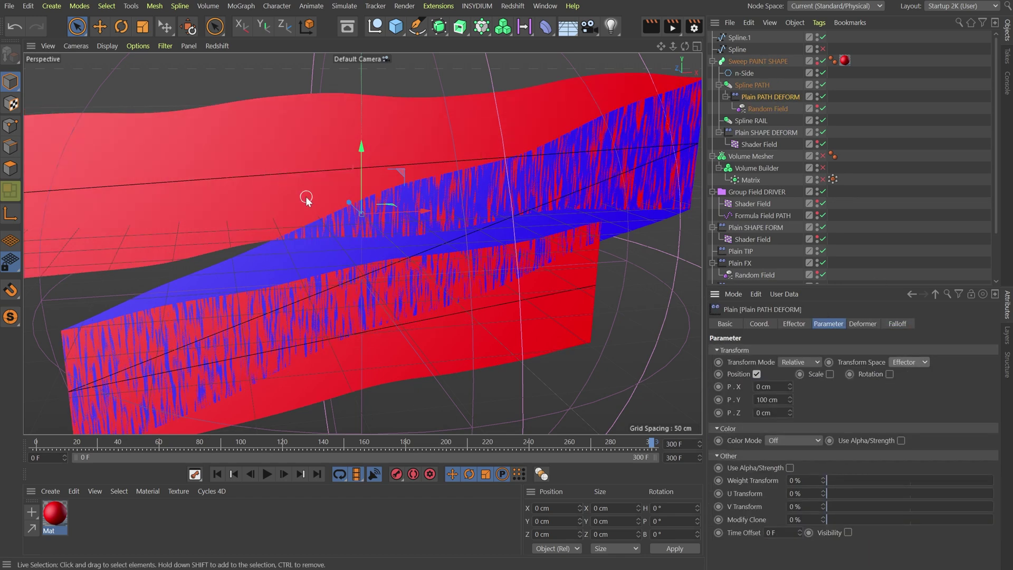
pyautogui.scroll(-5, 330, 179)
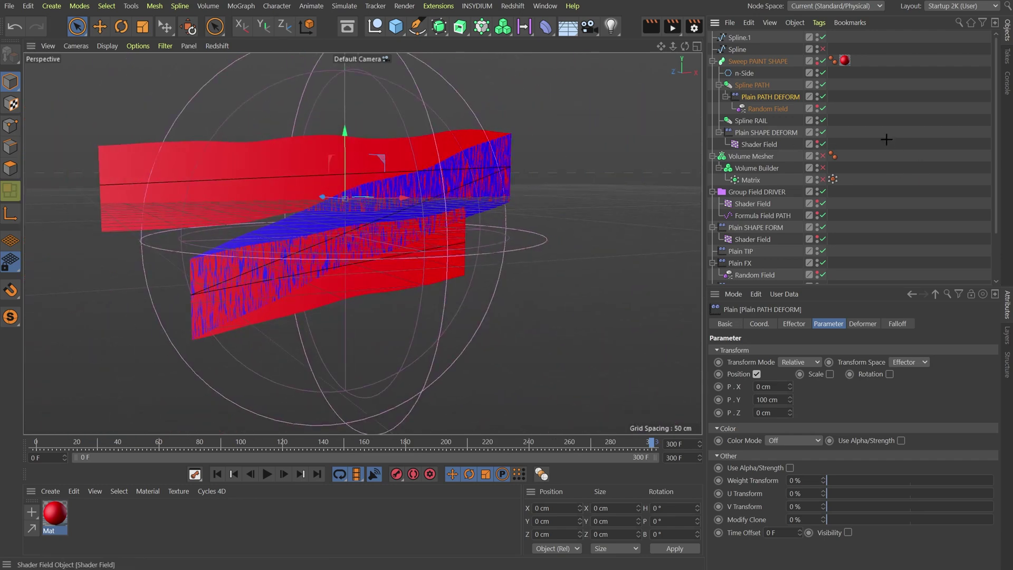
# Re-enable the Matrix and inspect the particle stroke up close
pyautogui.click(865, 169)
pyautogui.click(822, 180)
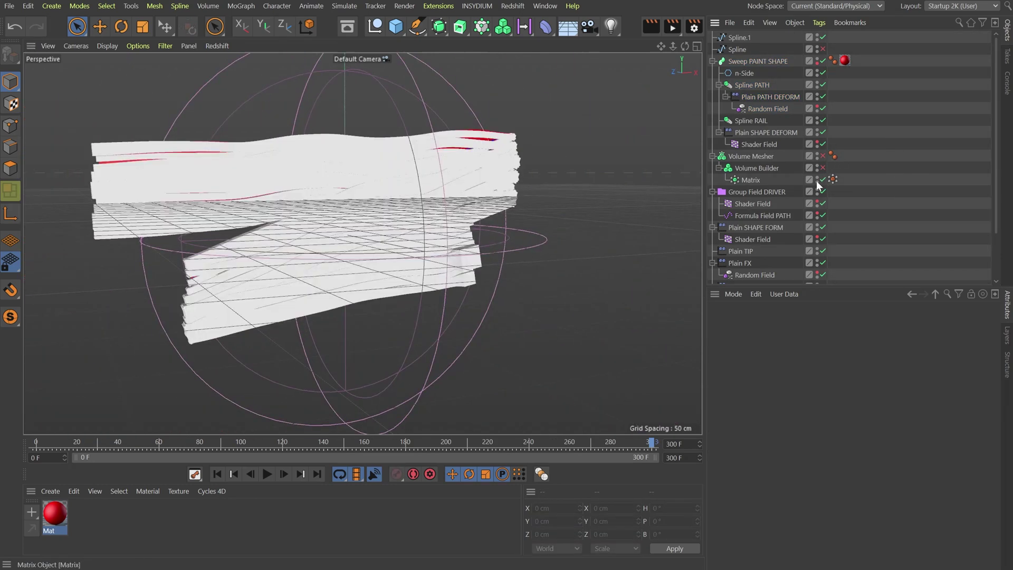
pyautogui.scroll(6, 385, 181)
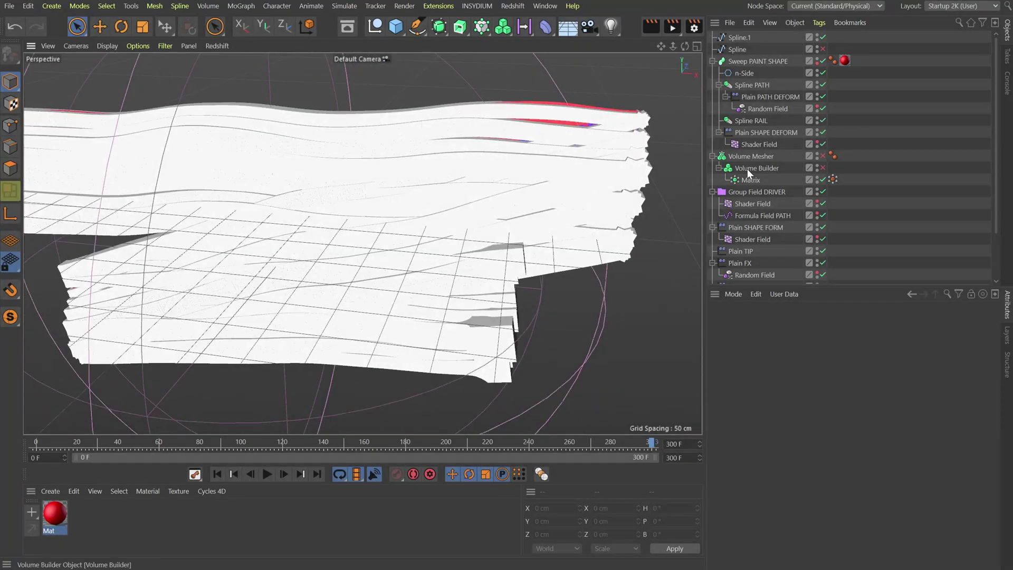
# Set the number of intermediate points of Spline.1 to 256
pyautogui.click(739, 38)
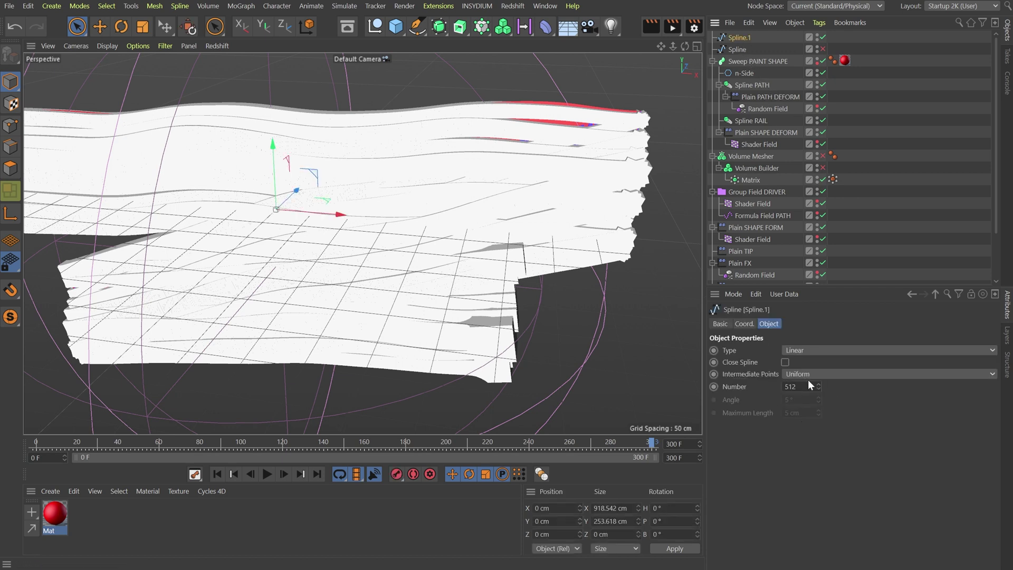
pyautogui.click(794, 387)
pyautogui.write('256')
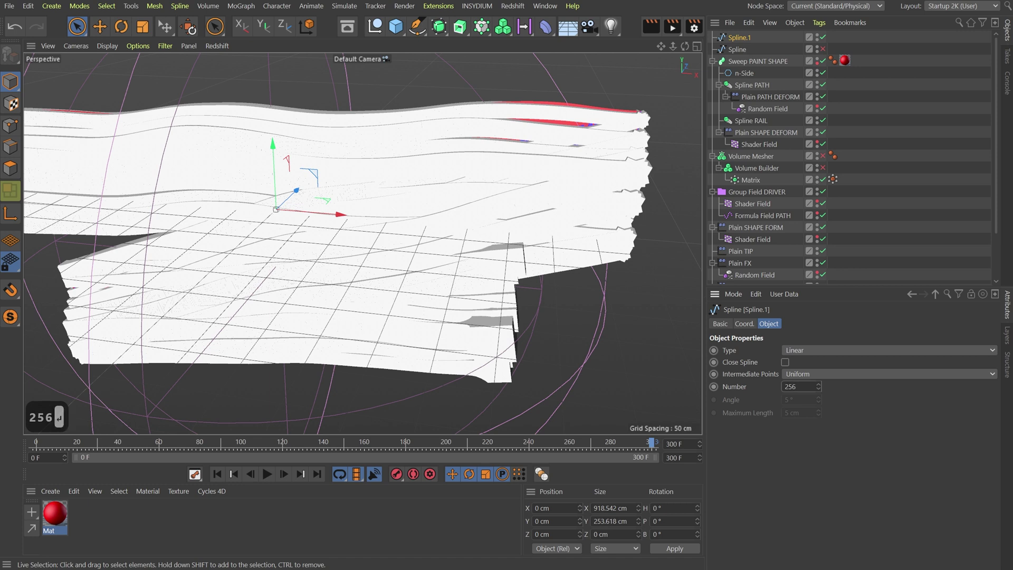
pyautogui.press('Return')
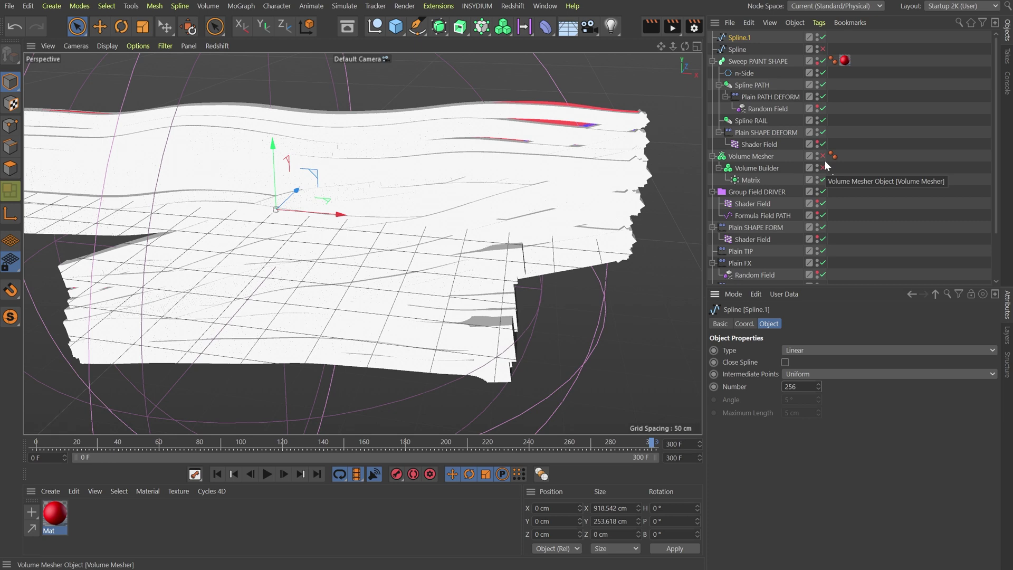
# Re-enable the Volume Mesher and Volume Builder, and set the number of intermediate points of Spline.1 to 200
pyautogui.moveTo(821, 157); pyautogui.dragTo(824, 170)
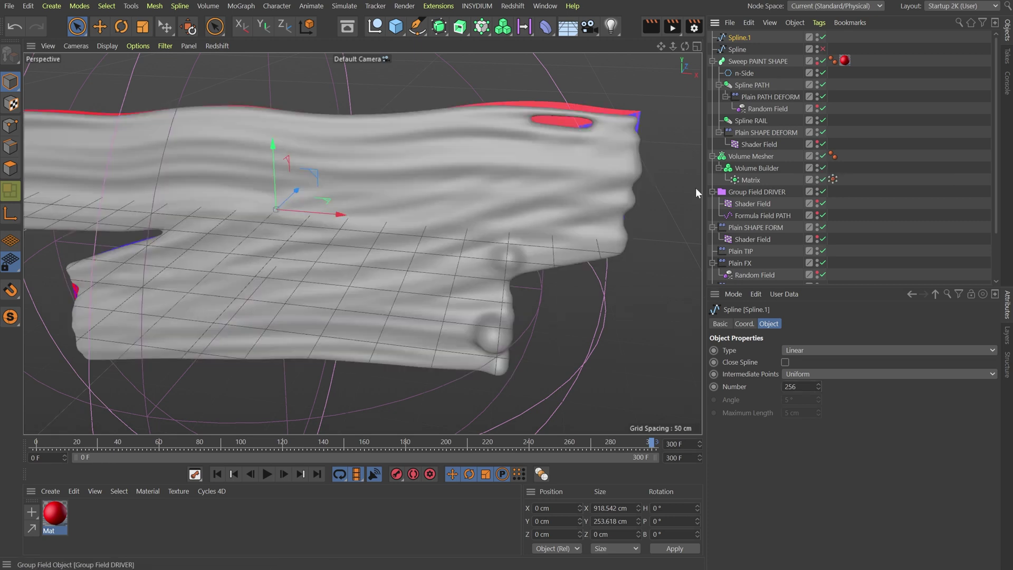
pyautogui.keyDown('alt'); pyautogui.moveTo(442, 181); pyautogui.dragTo(394, 164); pyautogui.keyUp('alt')
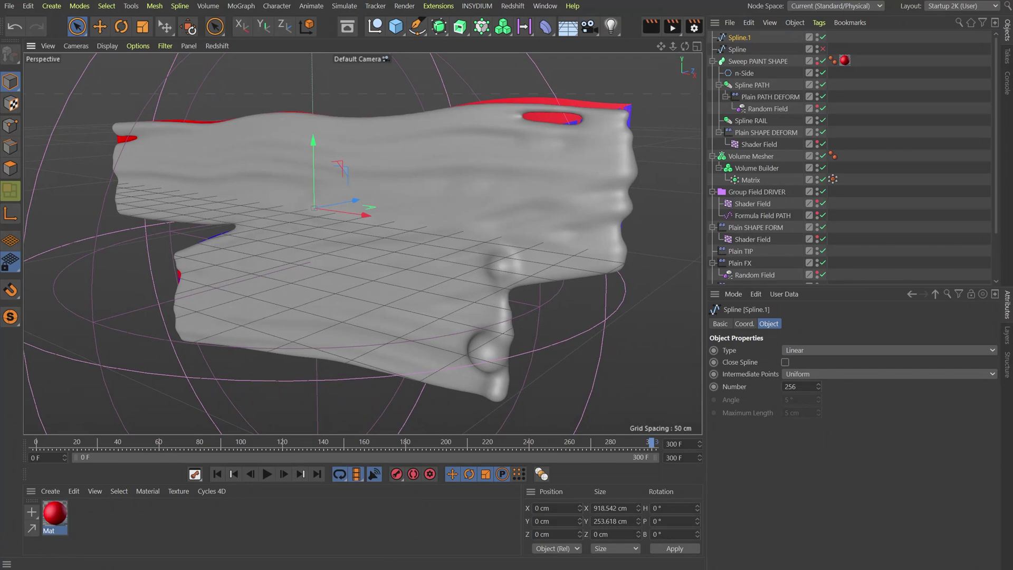
pyautogui.doubleClick(798, 387)
pyautogui.write('200')
pyautogui.press('Return')
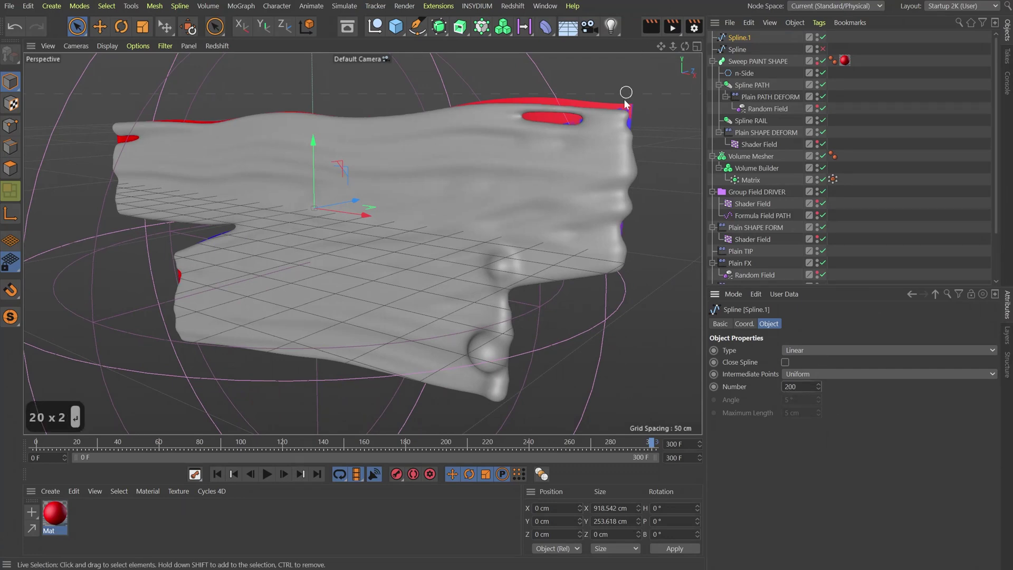
# Disable the Volume Mesher and Volume Builder, and collapse the field, effector and Sweep PAINT SHAPE hierarchies in the object list
pyautogui.keyDown('alt'); pyautogui.moveTo(626, 98); pyautogui.dragTo(618, 161); pyautogui.keyUp('alt')
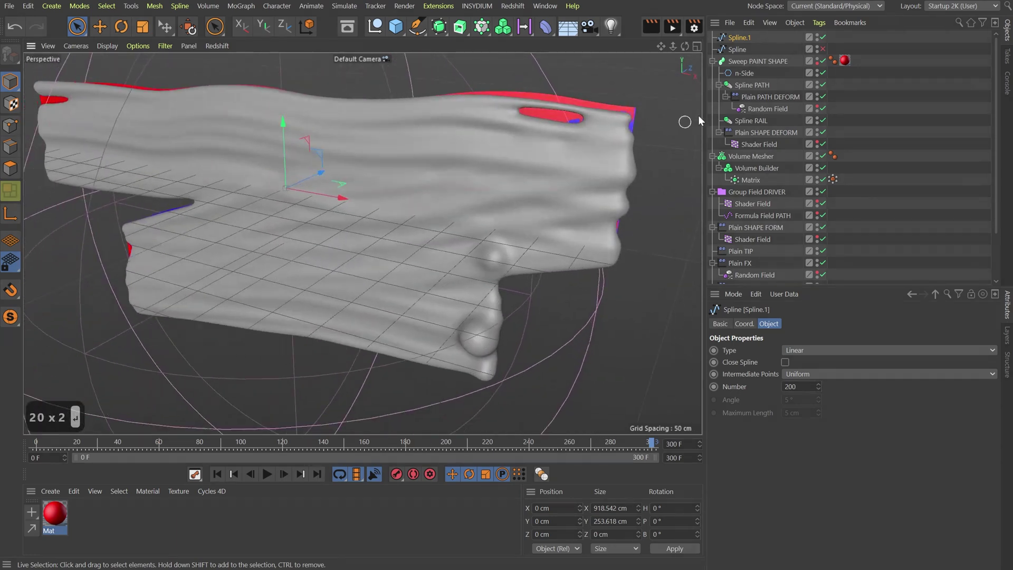
pyautogui.click(875, 145)
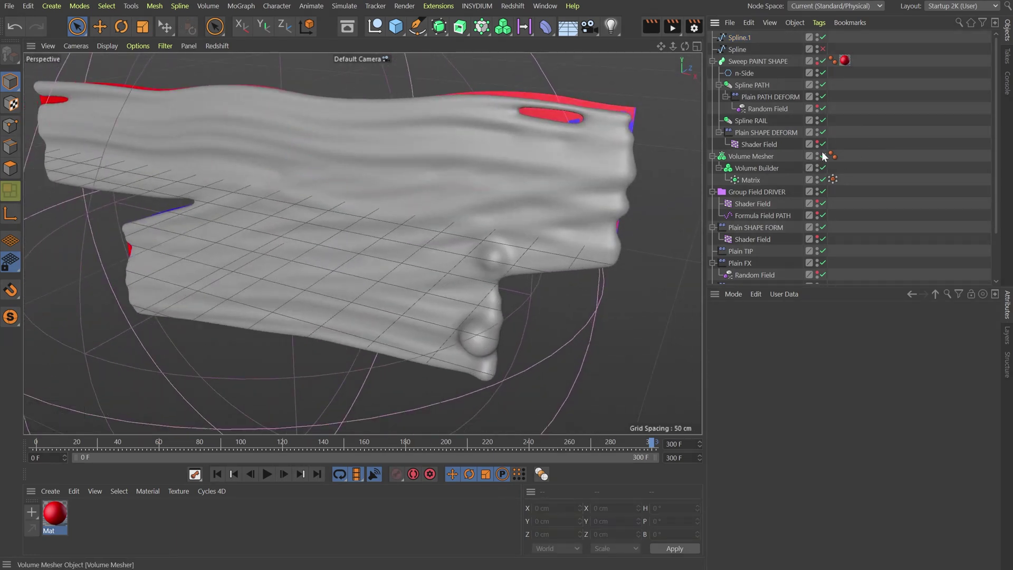
pyautogui.scroll(-3, 762, 204)
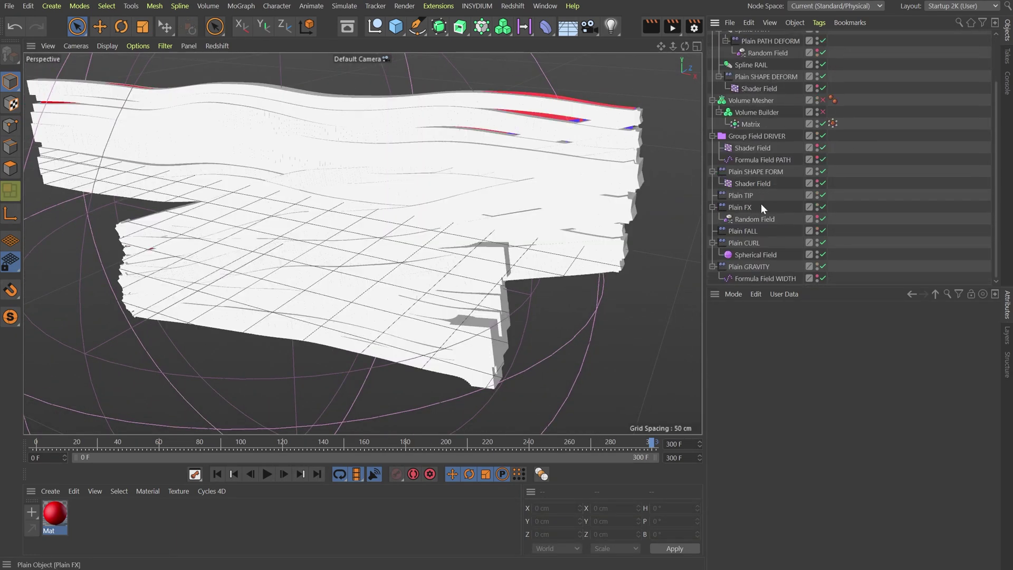
pyautogui.click(713, 254)
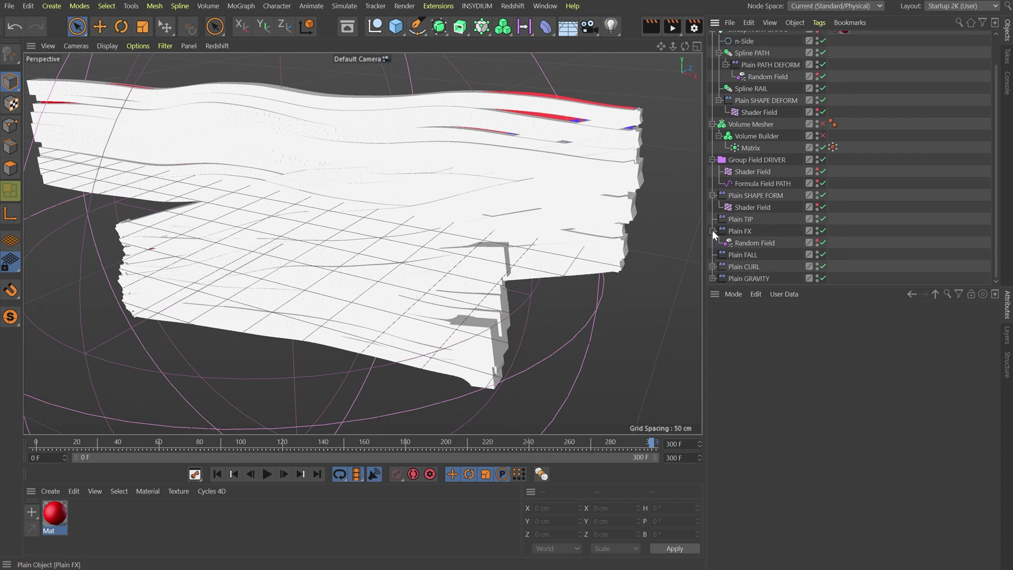
pyautogui.click(713, 266)
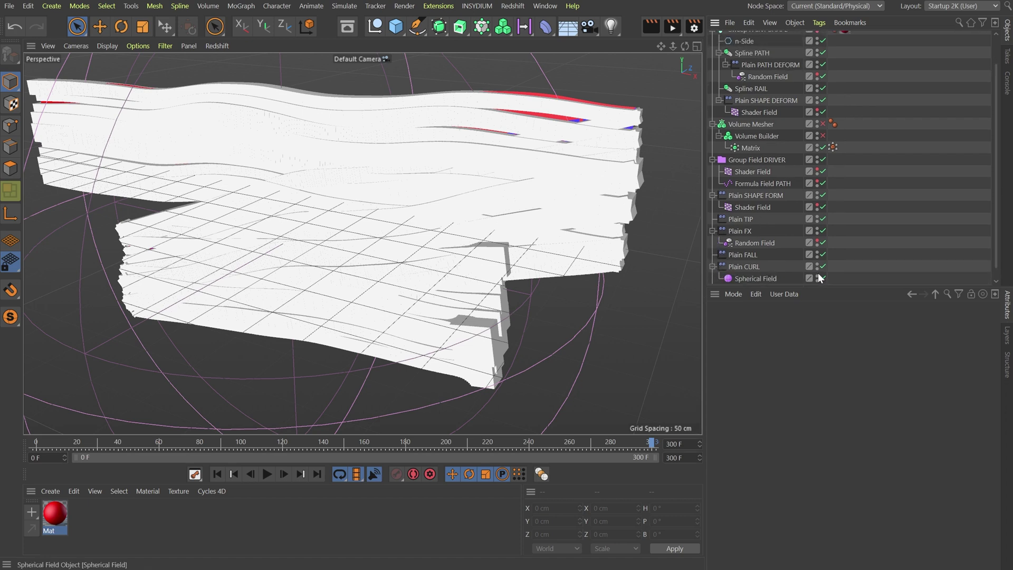
pyautogui.click(712, 266)
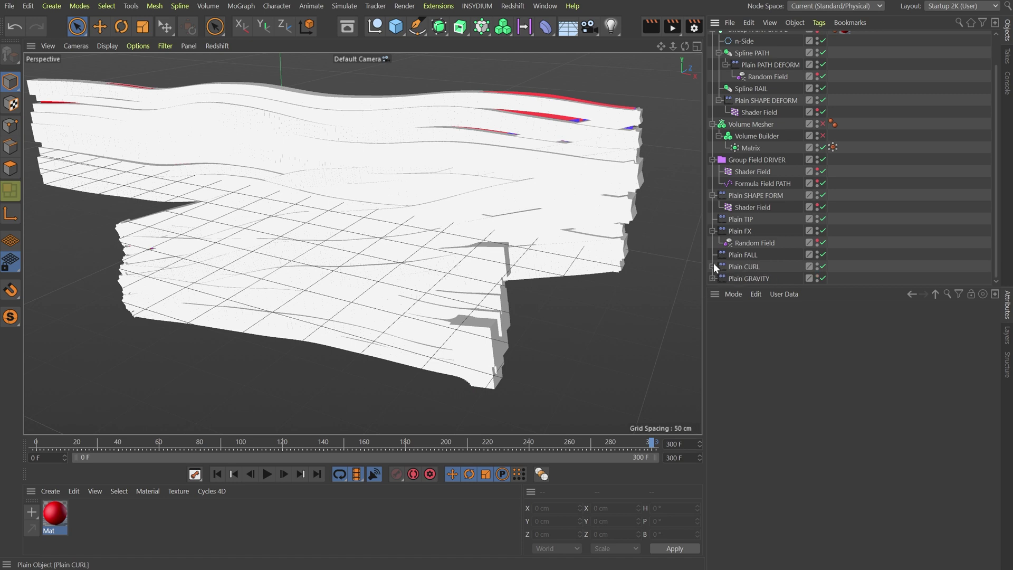
pyautogui.click(713, 231)
pyautogui.click(713, 206)
pyautogui.click(713, 184)
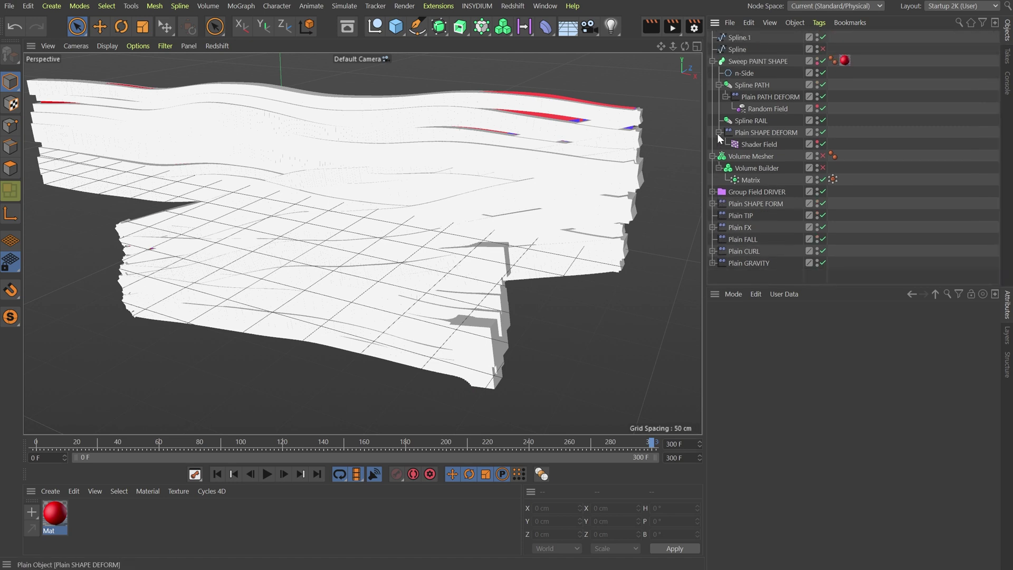
pyautogui.click(712, 61)
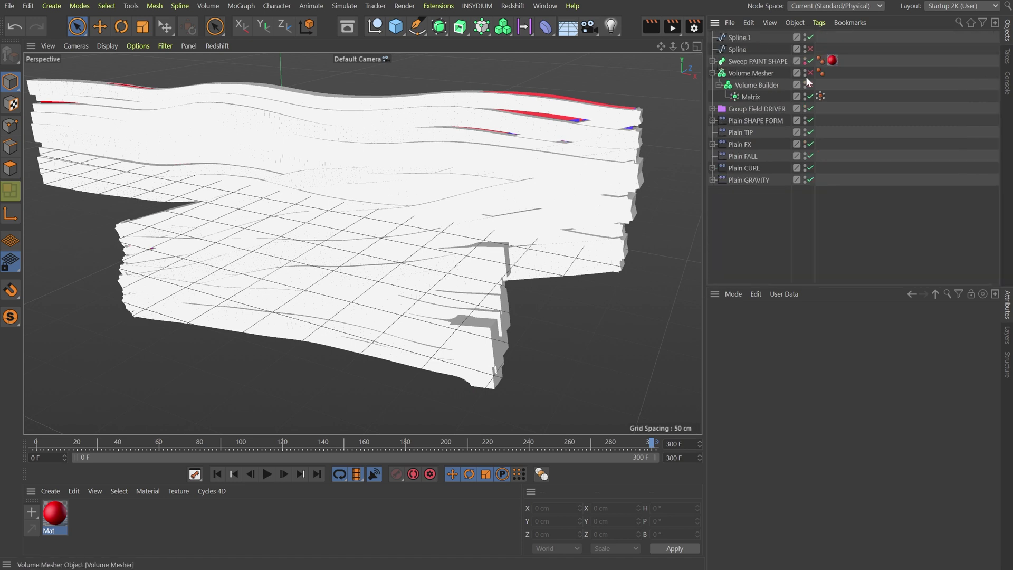
# Add a Major Effector to the Matrix and place it below Plain GRAVITY at the end of the object hierarchy
pyautogui.click(746, 97)
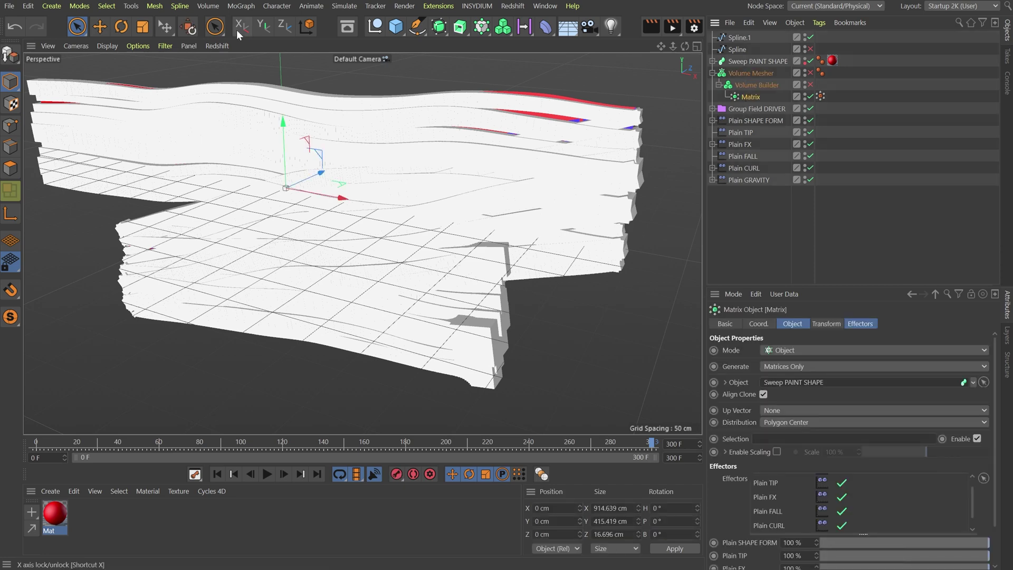
pyautogui.keyDown('alt'); pyautogui.moveTo(479, 175); pyautogui.dragTo(492, 213, button='middle'); pyautogui.keyUp('alt')
pyautogui.keyDown('alt'); pyautogui.moveTo(491, 213); pyautogui.dragTo(534, 180); pyautogui.keyUp('alt')
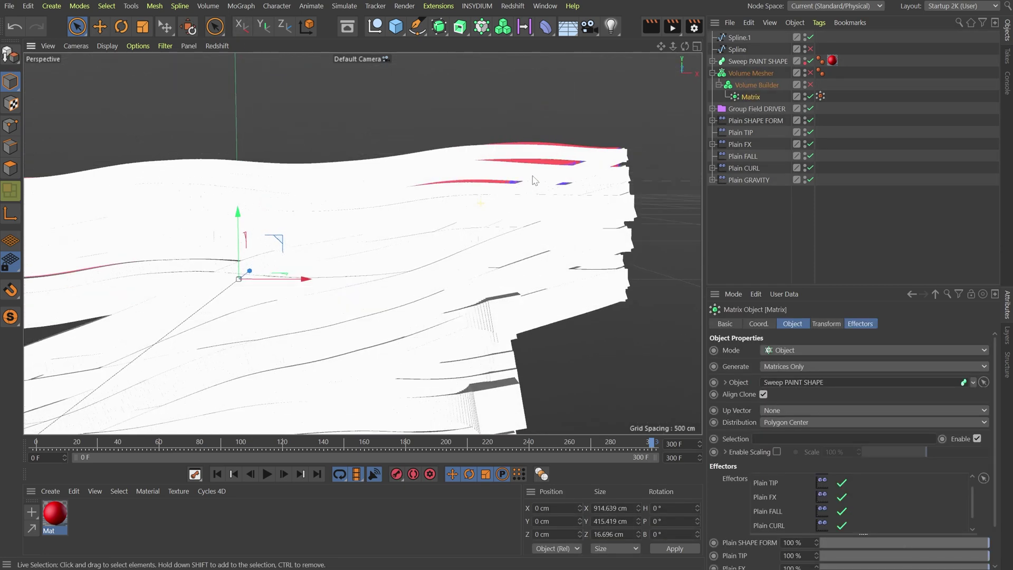
pyautogui.keyDown('alt'); pyautogui.moveTo(603, 144); pyautogui.dragTo(460, 198, button='right'); pyautogui.keyUp('alt')
pyautogui.scroll(5, 459, 198)
pyautogui.keyDown('alt'); pyautogui.moveTo(459, 198); pyautogui.dragTo(528, 201); pyautogui.keyUp('alt')
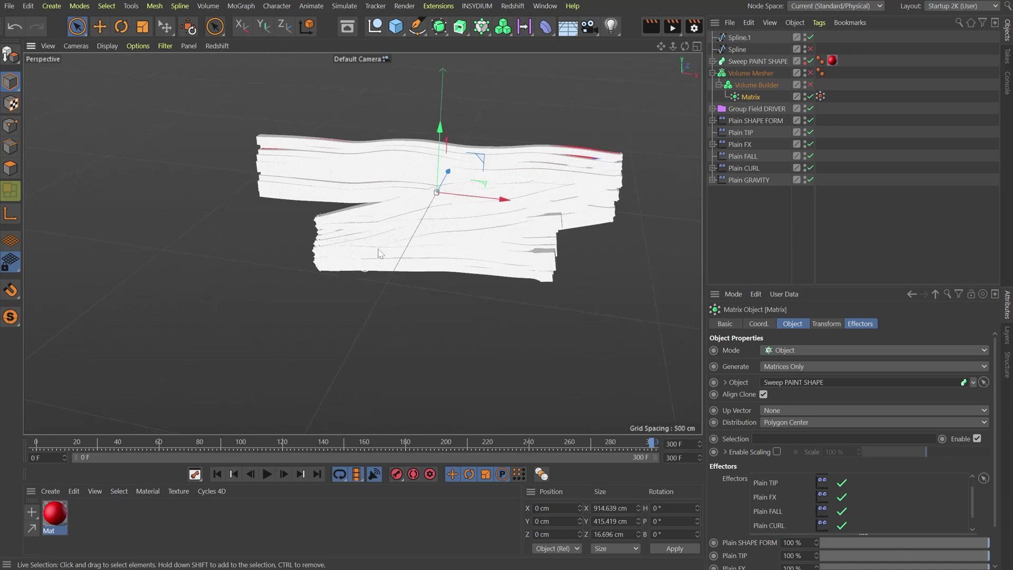
pyautogui.click(438, 6)
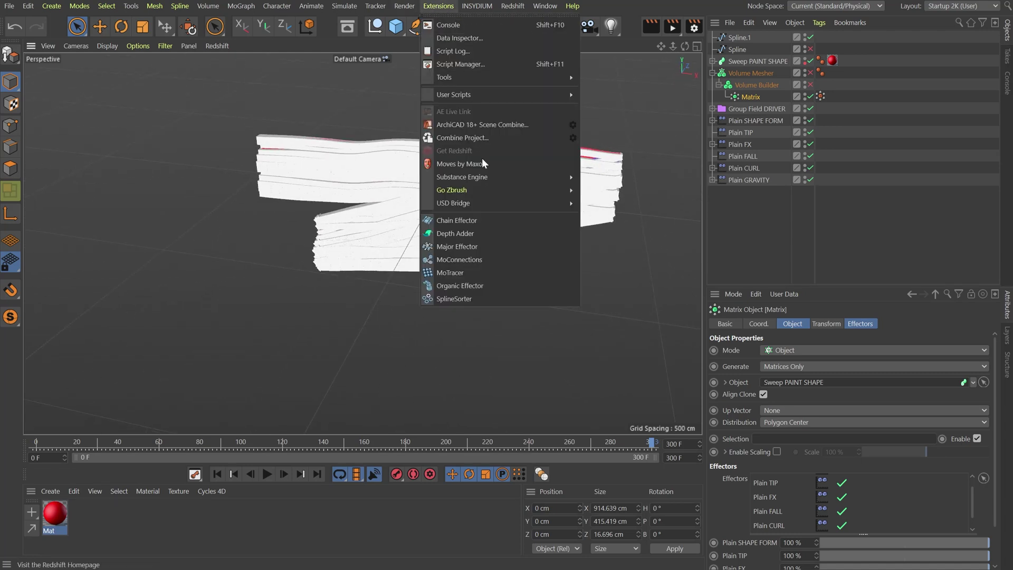
pyautogui.click(479, 246)
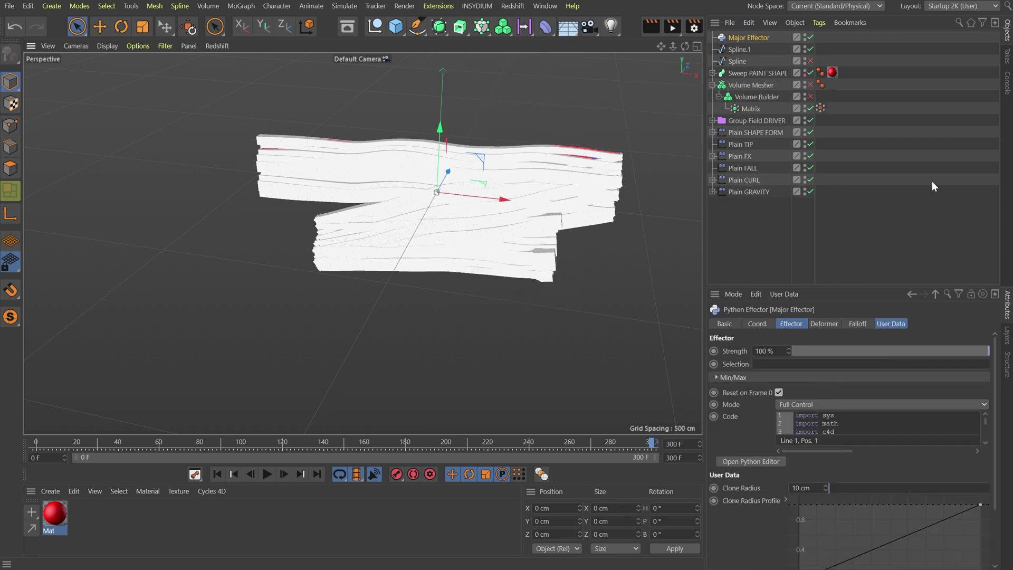
pyautogui.moveTo(752, 35); pyautogui.dragTo(748, 230)
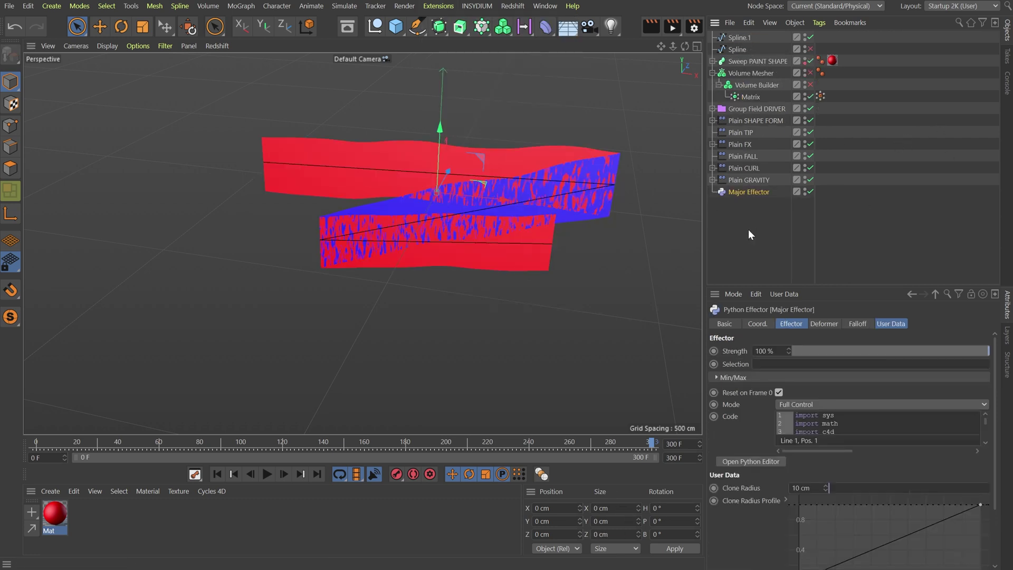
# Add Formula Field PATH from Group Field DRIVER to the Major Effector's falloff
pyautogui.click(844, 323)
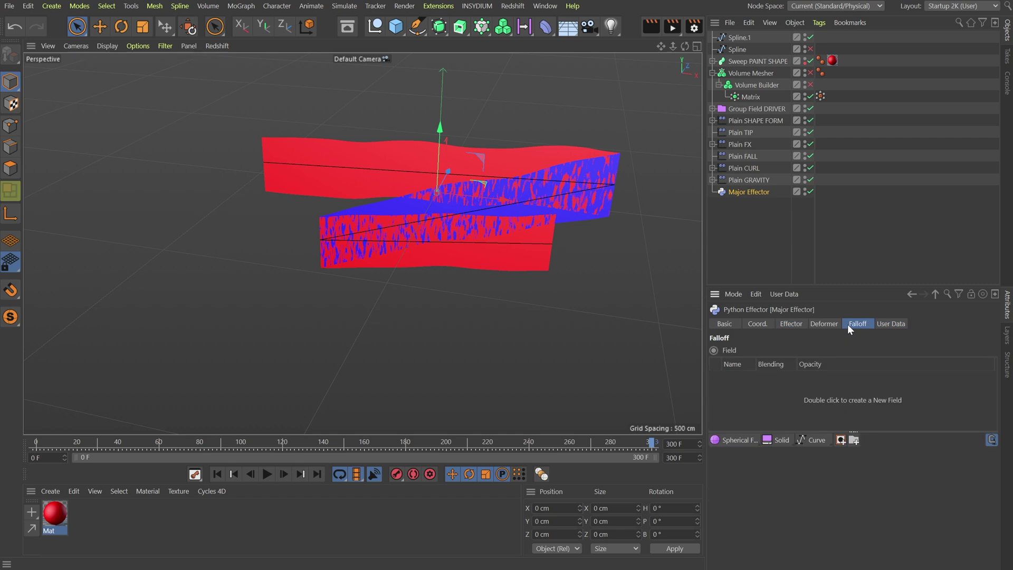
pyautogui.click(713, 109)
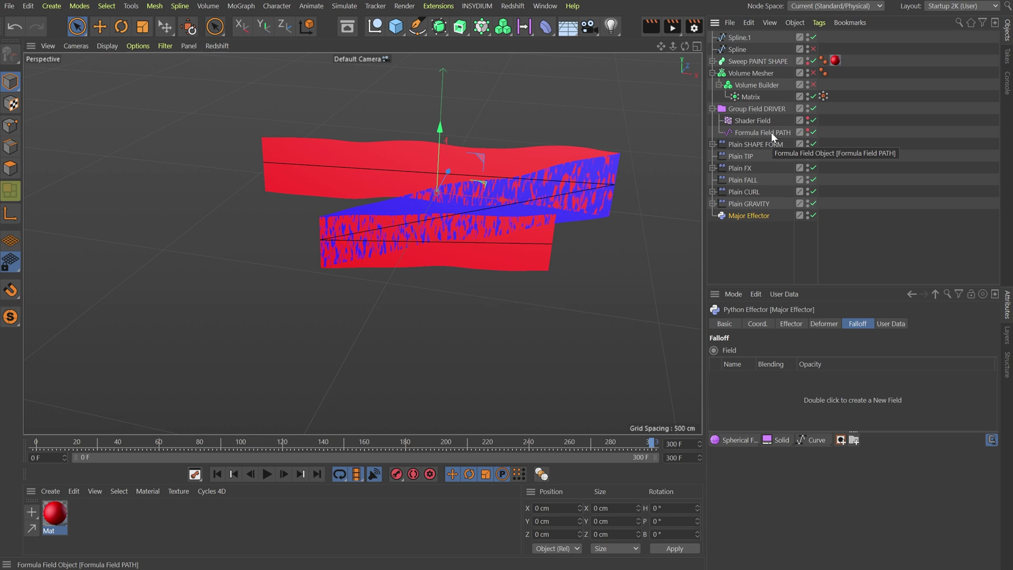
pyautogui.moveTo(771, 132); pyautogui.dragTo(772, 334)
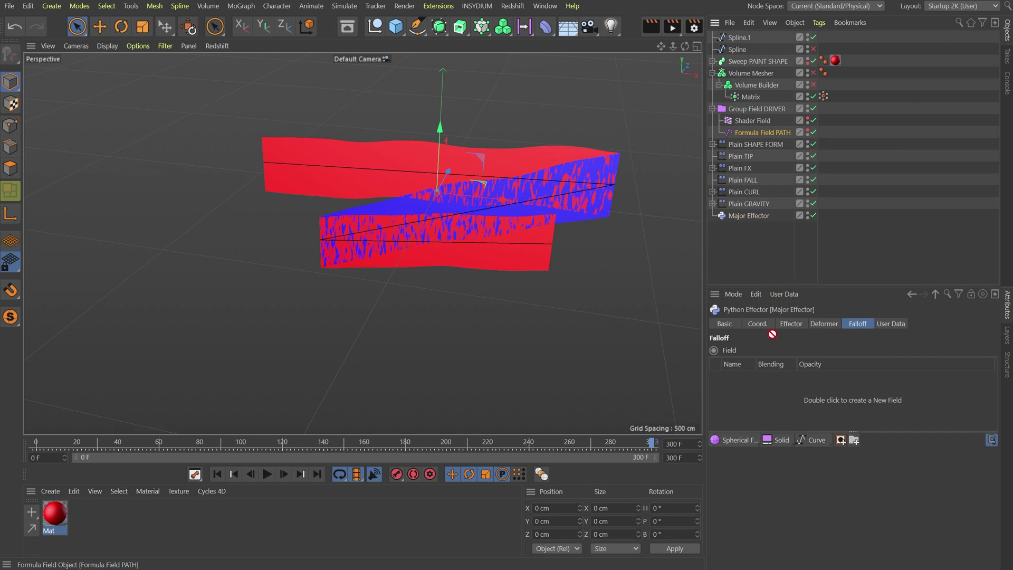
pyautogui.moveTo(756, 383); pyautogui.dragTo(756, 384)
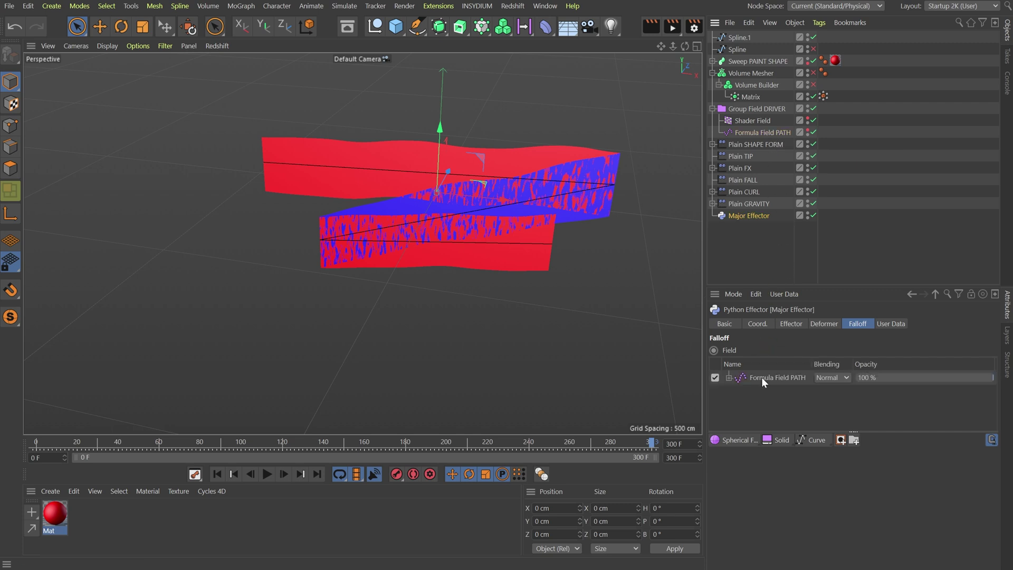
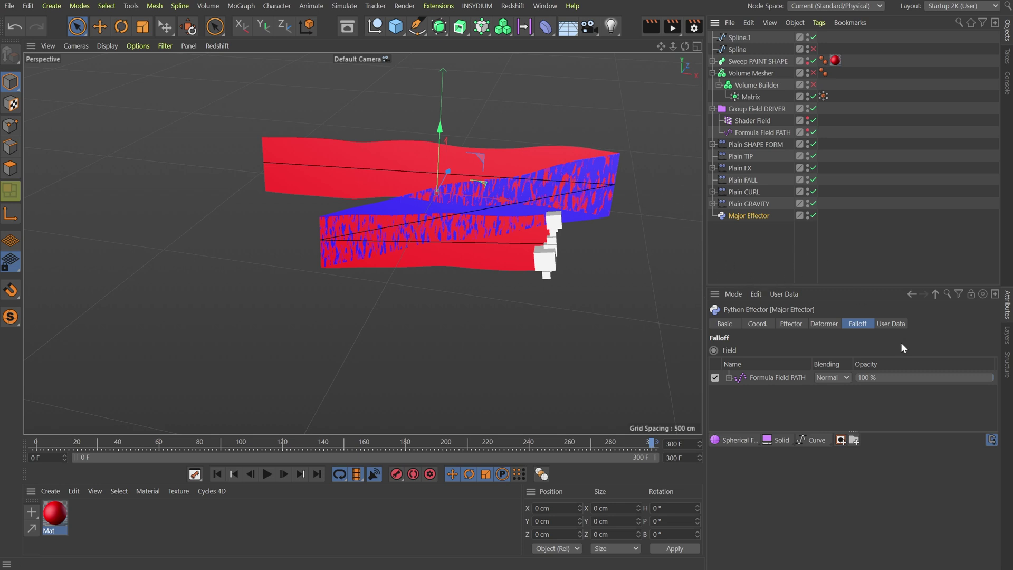
# Check the Matrix particle radius in the Volume Builder and set the Major Effector's Clone Radius to 5 cm
pyautogui.click(900, 325)
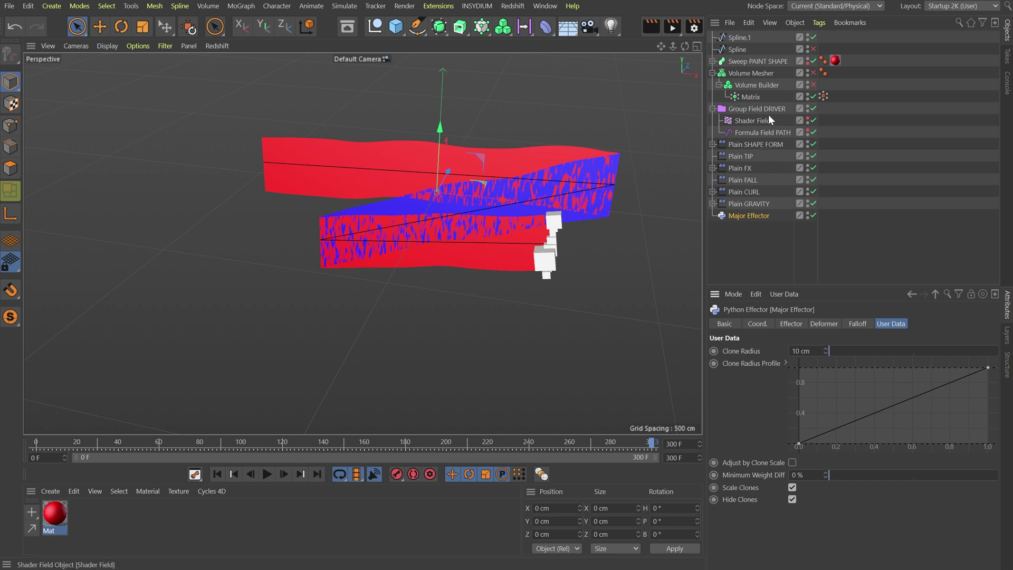
pyautogui.click(757, 88)
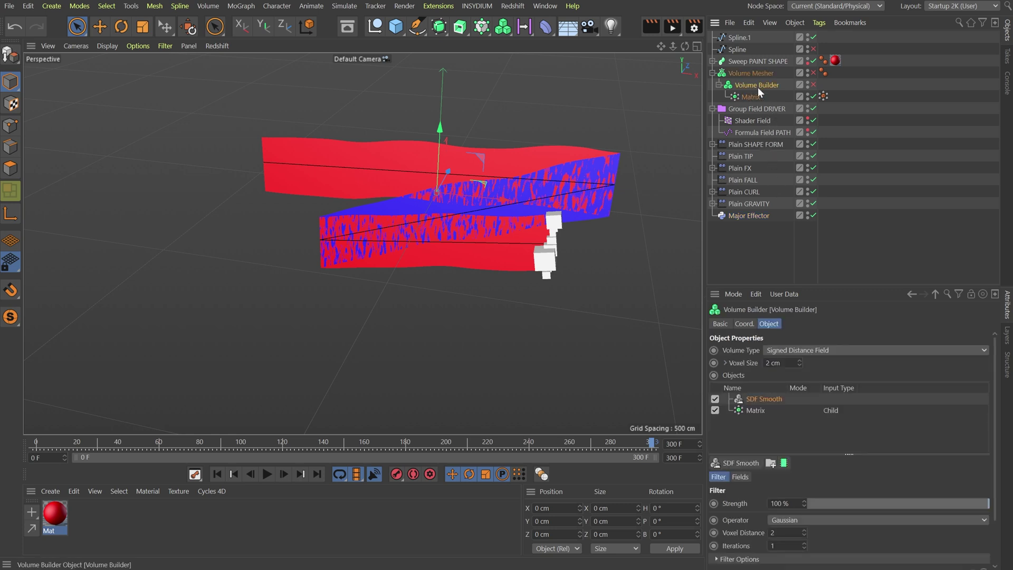
pyautogui.click(760, 409)
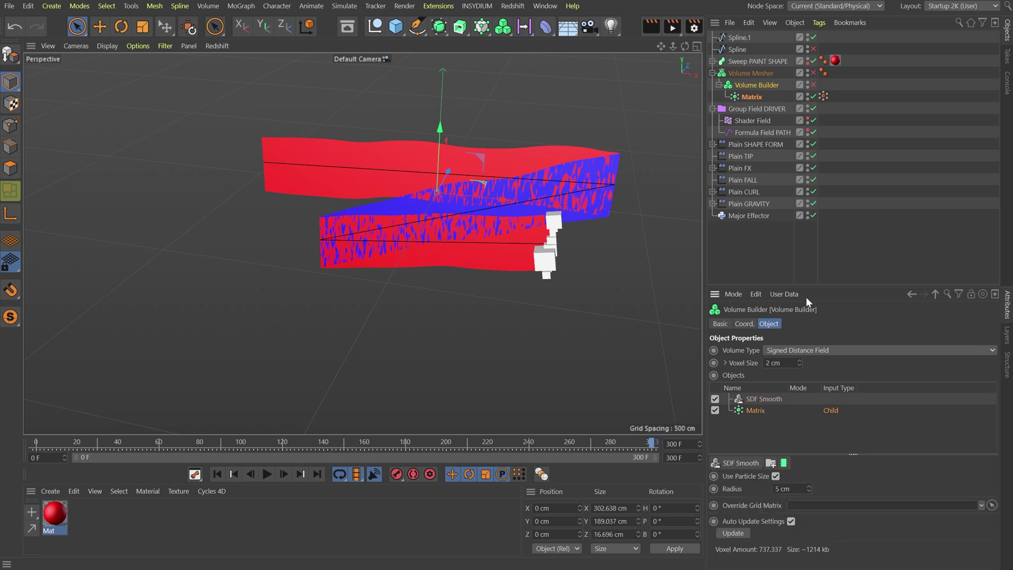
pyautogui.click(755, 216)
pyautogui.click(802, 351)
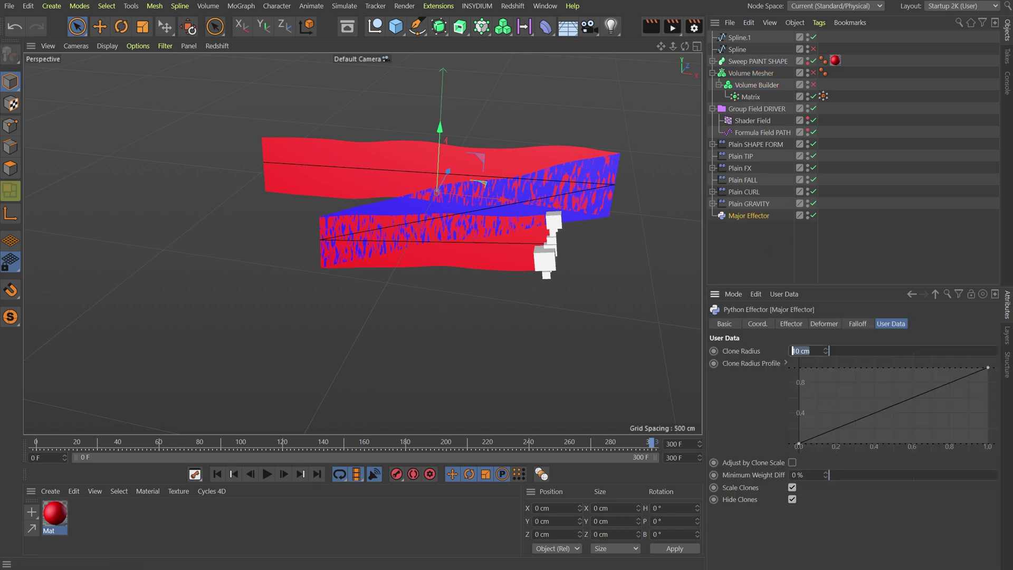
pyautogui.write('5')
pyautogui.press('Return')
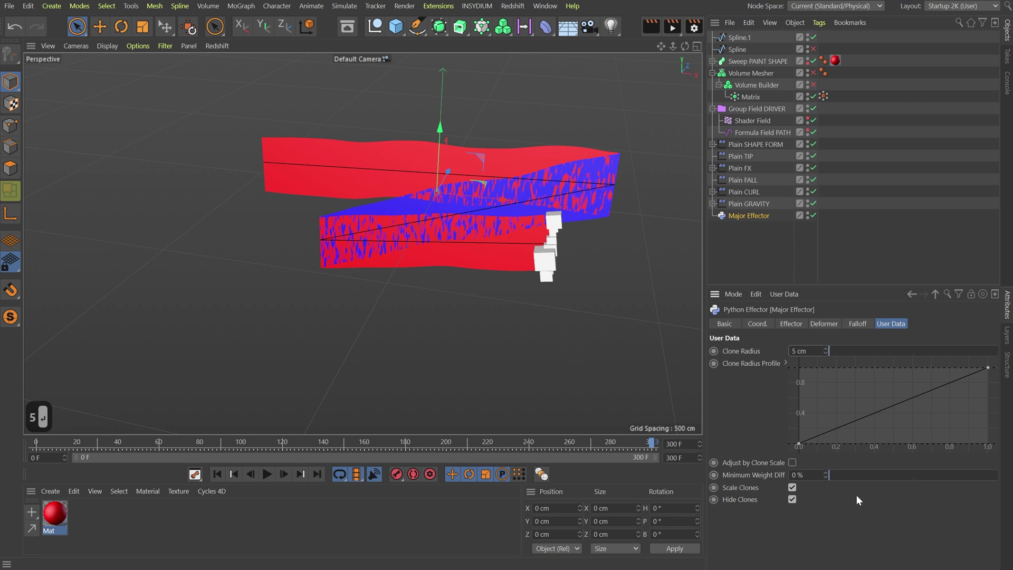
# Shift the start point of the Clone Radius Profile to about 0.3 and set Minimum Weight Diff to 5 %
pyautogui.moveTo(797, 443); pyautogui.dragTo(854, 450)
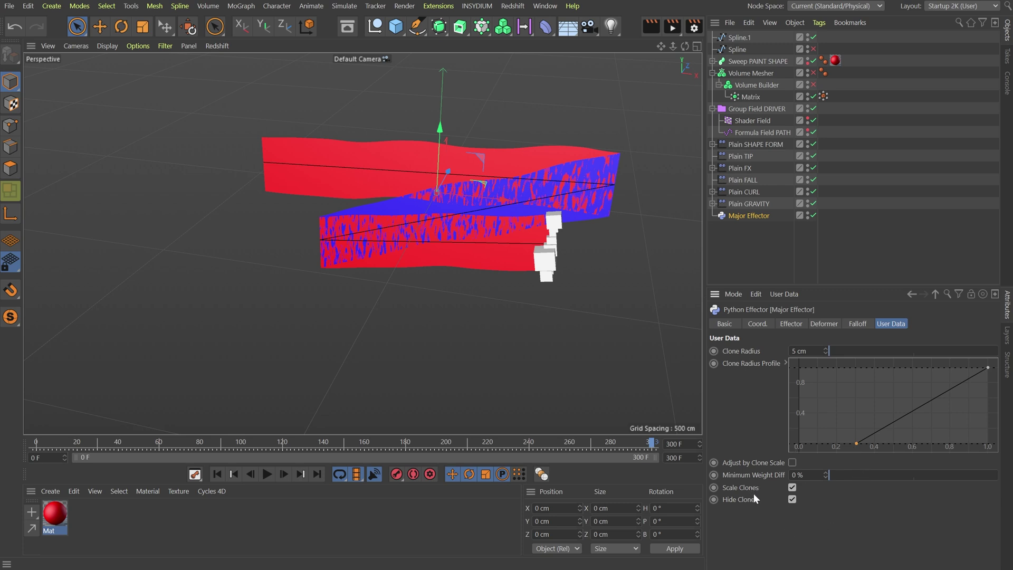
pyautogui.click(797, 475)
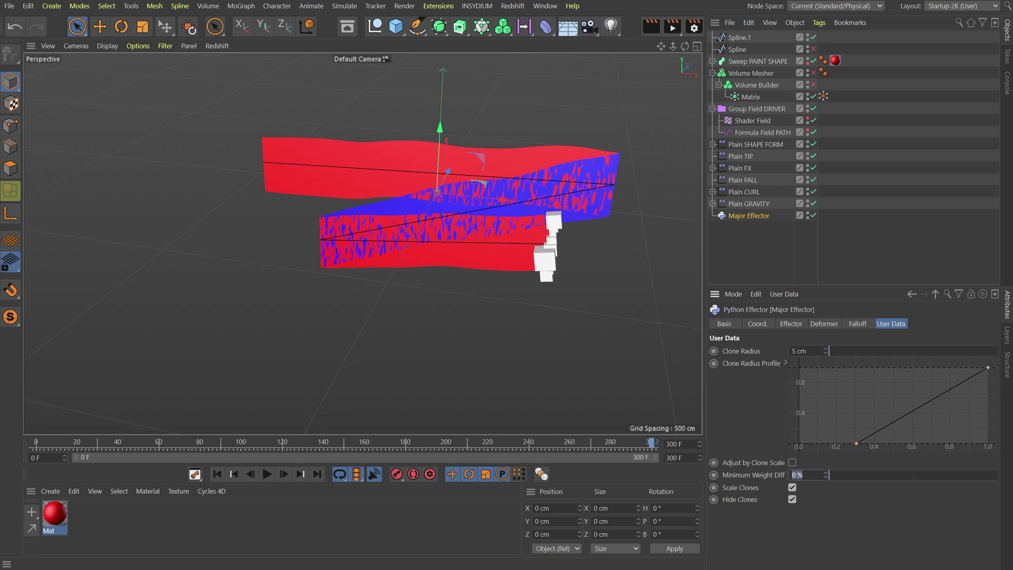
pyautogui.write('5')
pyautogui.press('Return')
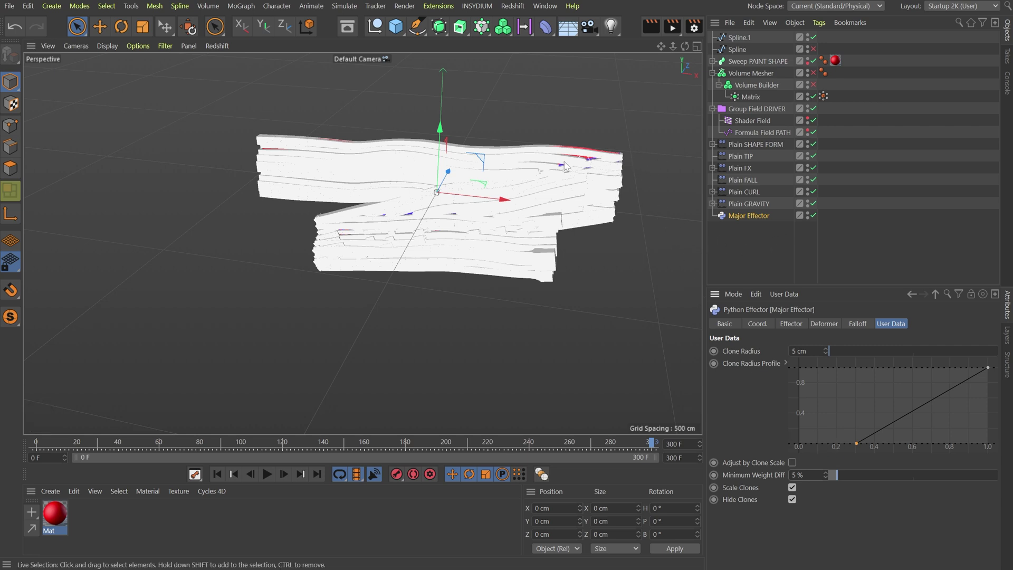
pyautogui.scroll(4, 580, 165)
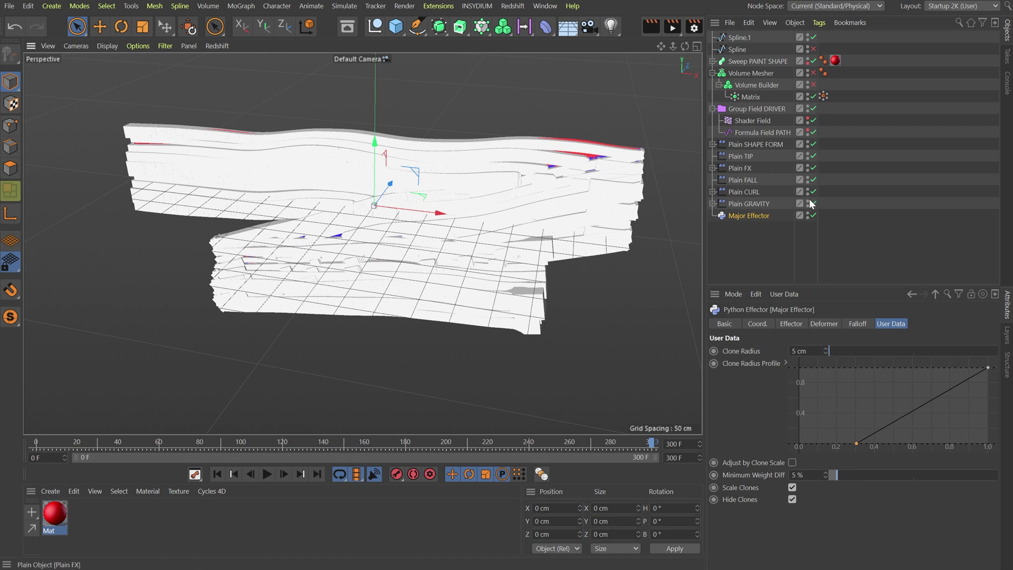
# Replace Group Field DRIVER with Formula Field PATH in the Matrix's MoGraph Weightmap and inspect the weights along the stroke
pyautogui.click(829, 96)
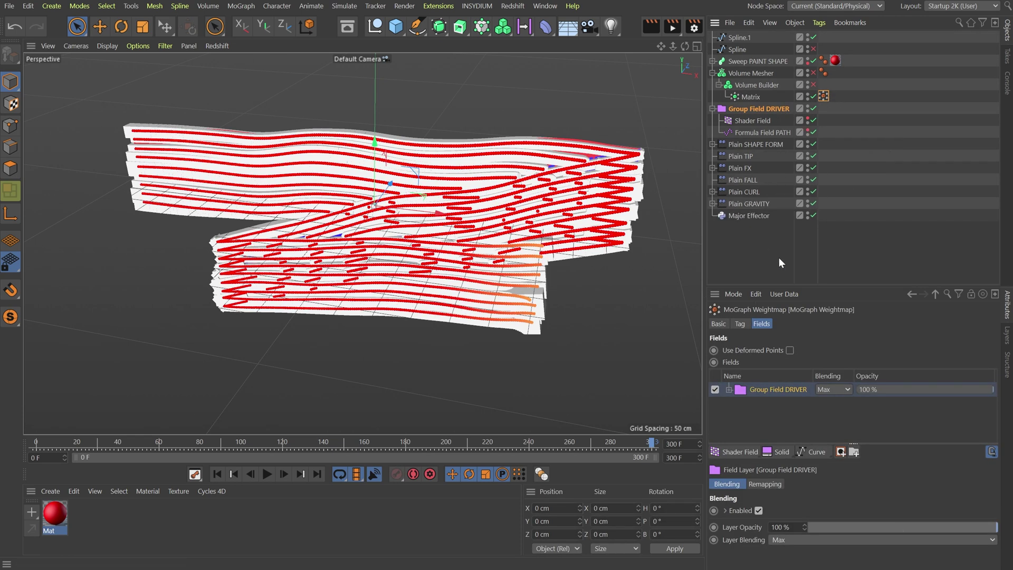
pyautogui.press('Delete')
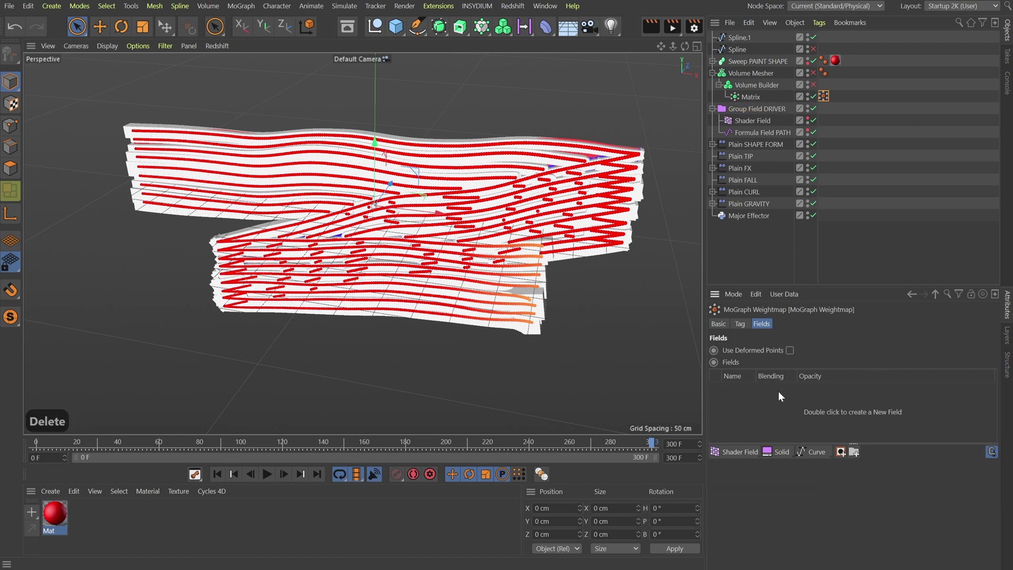
pyautogui.moveTo(759, 126); pyautogui.dragTo(766, 398)
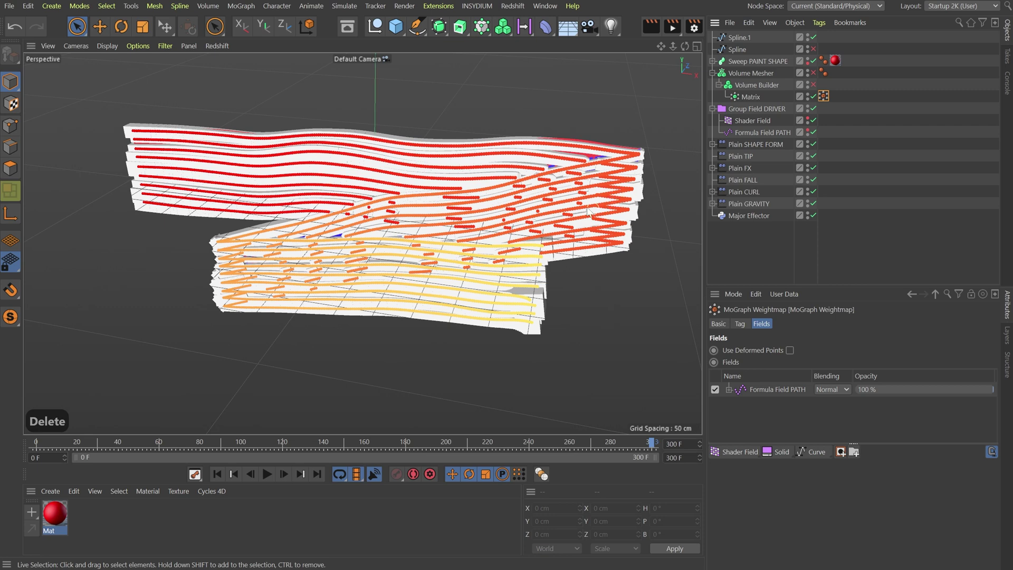
pyautogui.scroll(4, 490, 248)
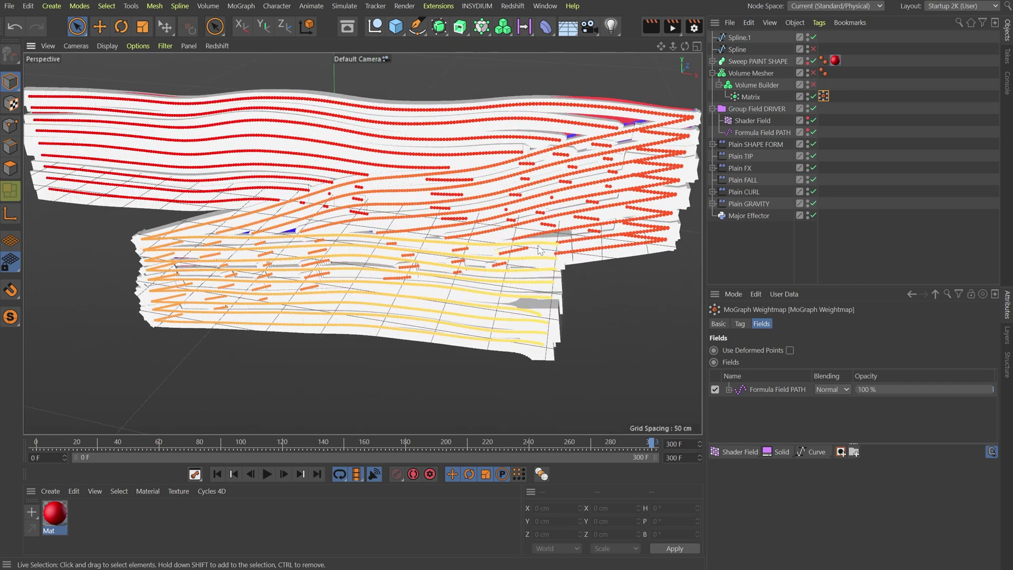
pyautogui.scroll(2, 519, 243)
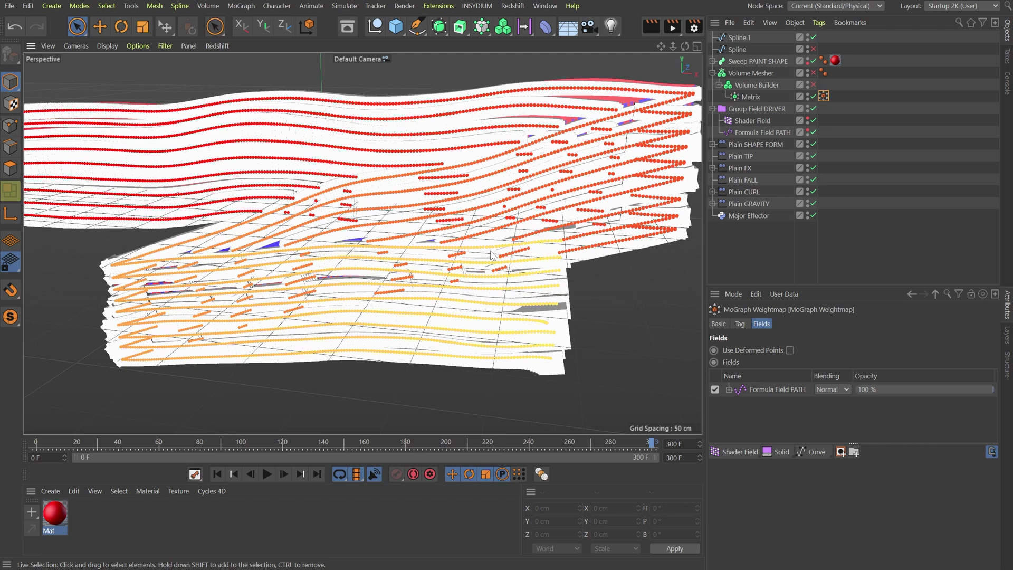
# Set the Major Effector's Minimum Weight Diff to 0.2 %
pyautogui.click(748, 217)
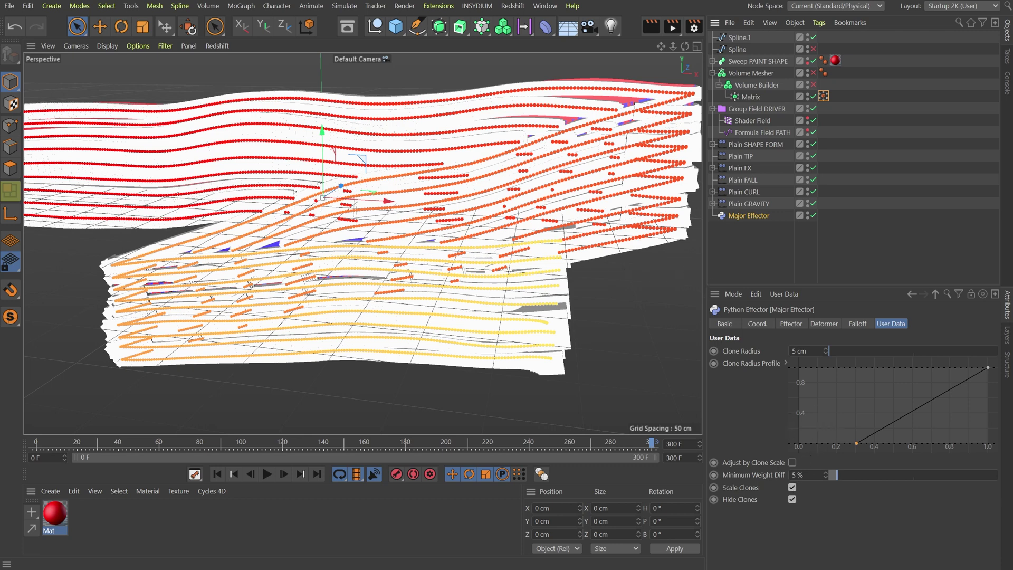
pyautogui.click(810, 475)
pyautogui.write('.2')
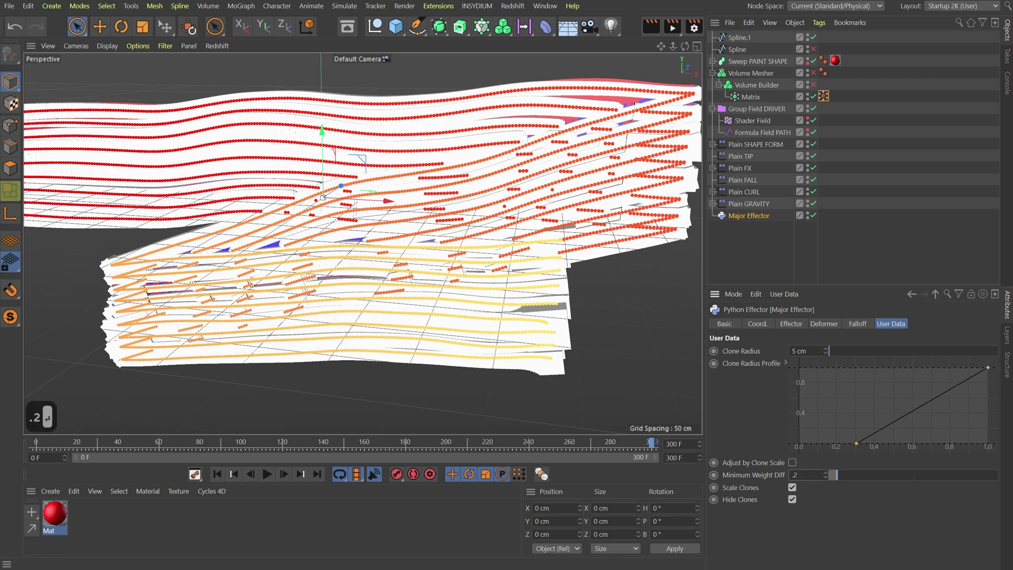
# Try Minimum Weight Diff values of 0.1 % and 0.25 % on the Major Effector and compare the clone coverage
pyautogui.press('Return')
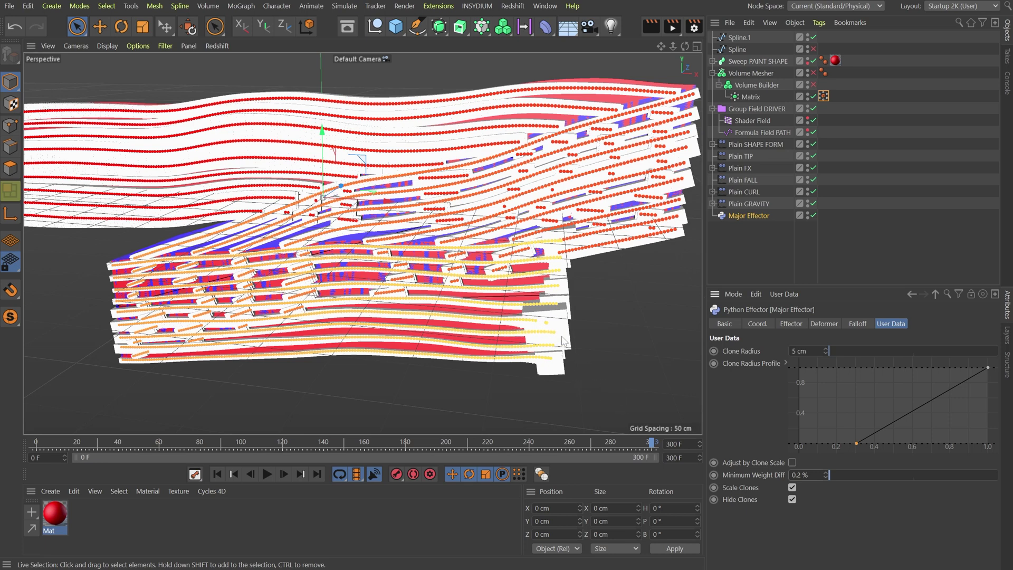
pyautogui.doubleClick(797, 475)
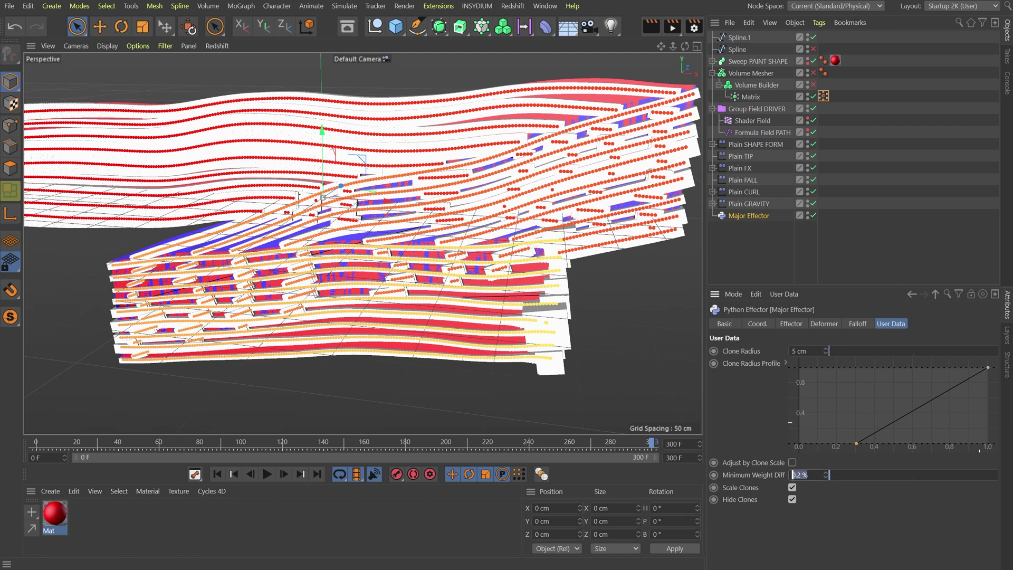
pyautogui.write('.1')
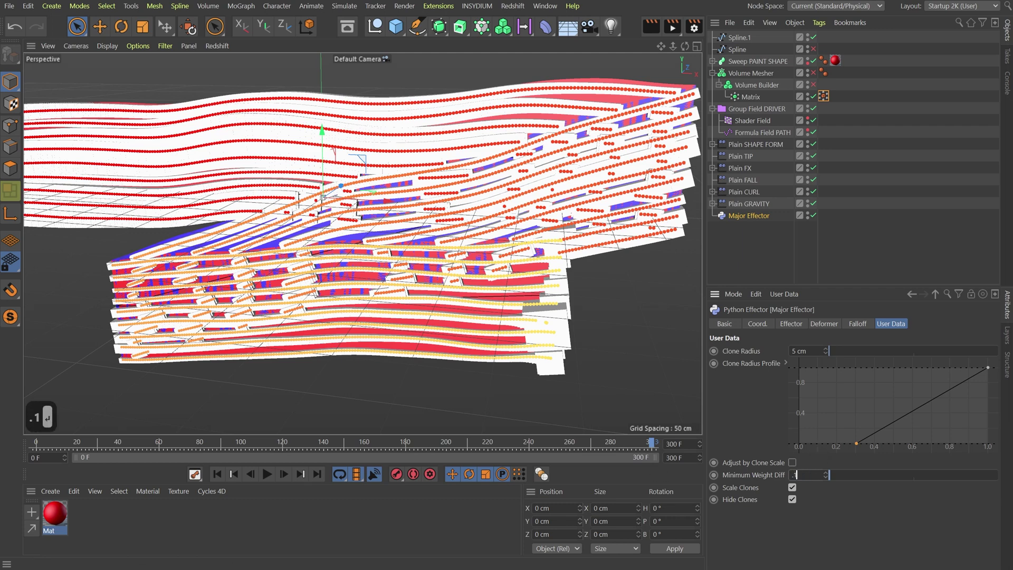
pyautogui.press('Return')
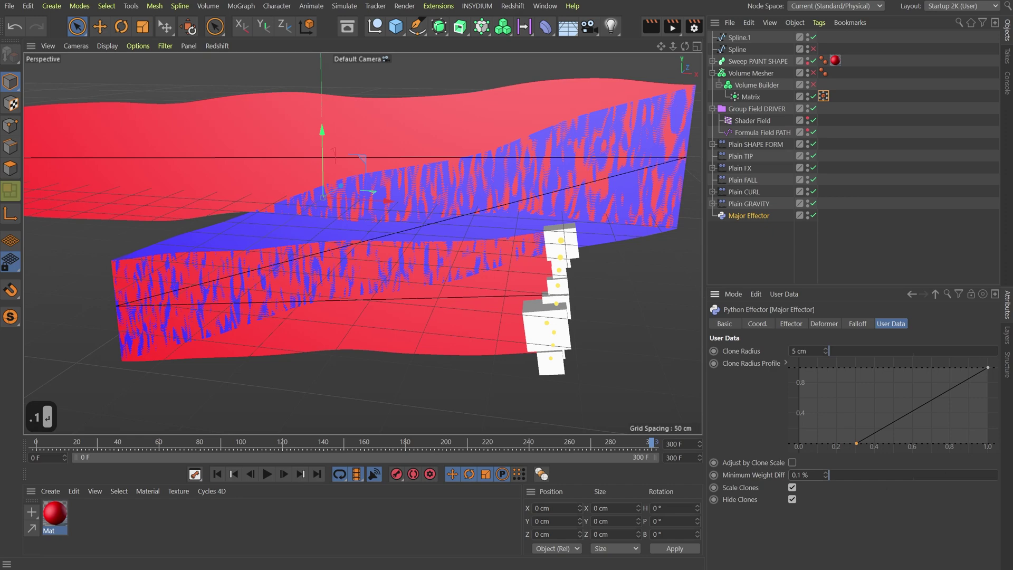
pyautogui.moveTo(797, 475); pyautogui.dragTo(951, 481)
pyautogui.write('.25')
pyautogui.press('Return')
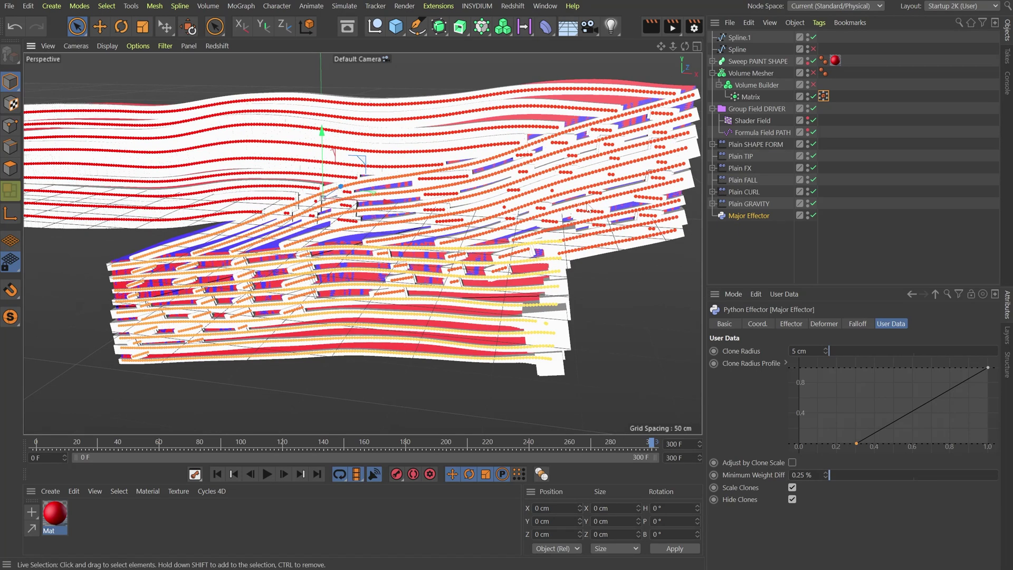
pyautogui.keyDown('alt'); pyautogui.moveTo(596, 233); pyautogui.dragTo(595, 244); pyautogui.keyUp('alt')
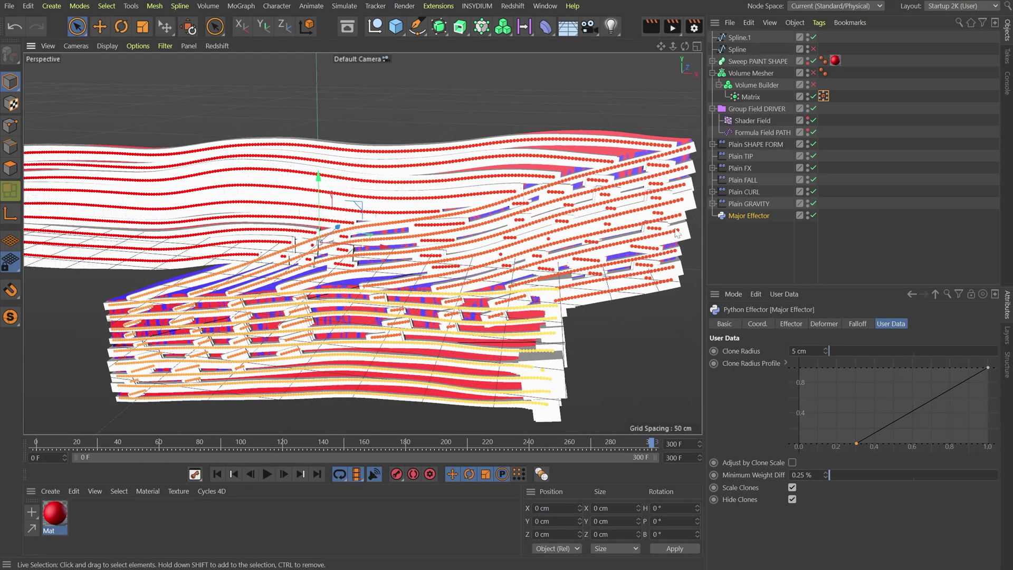
pyautogui.click(750, 243)
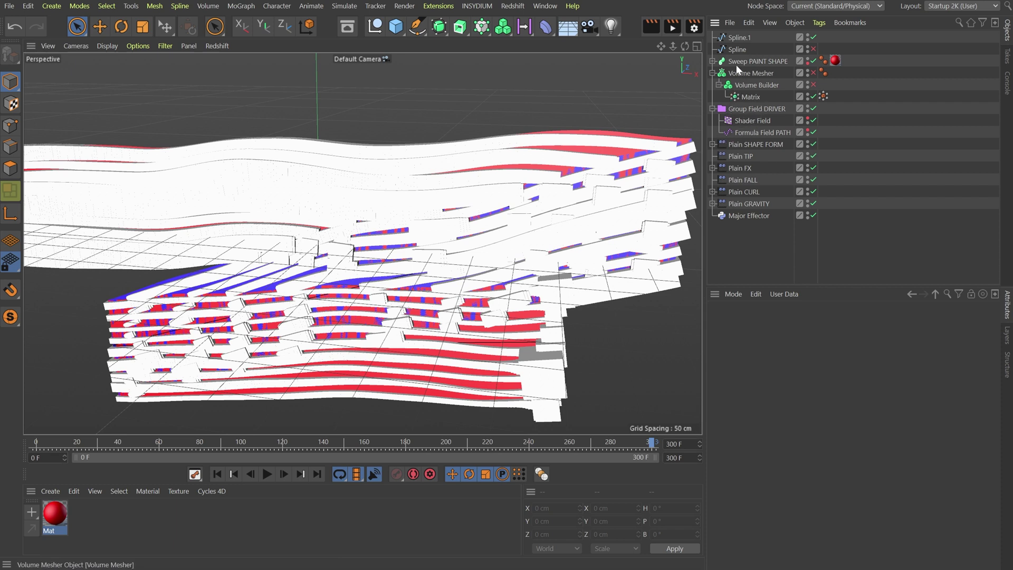
# Raise the strength of the Plain SHAPE DEFORM effector inside Sweep PAINT SHAPE to 31 %
pyautogui.click(712, 61)
pyautogui.click(766, 133)
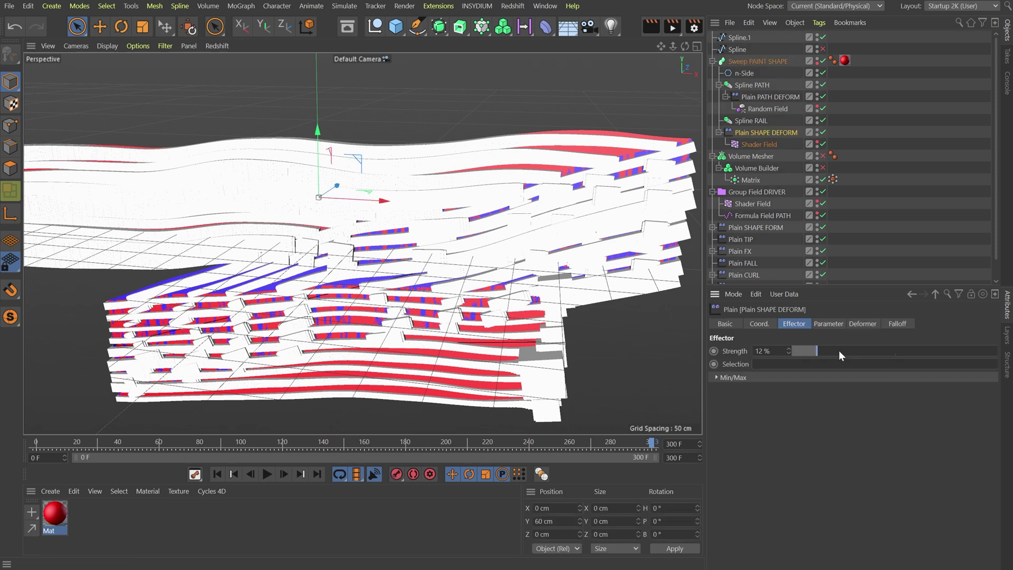
pyautogui.click(839, 350)
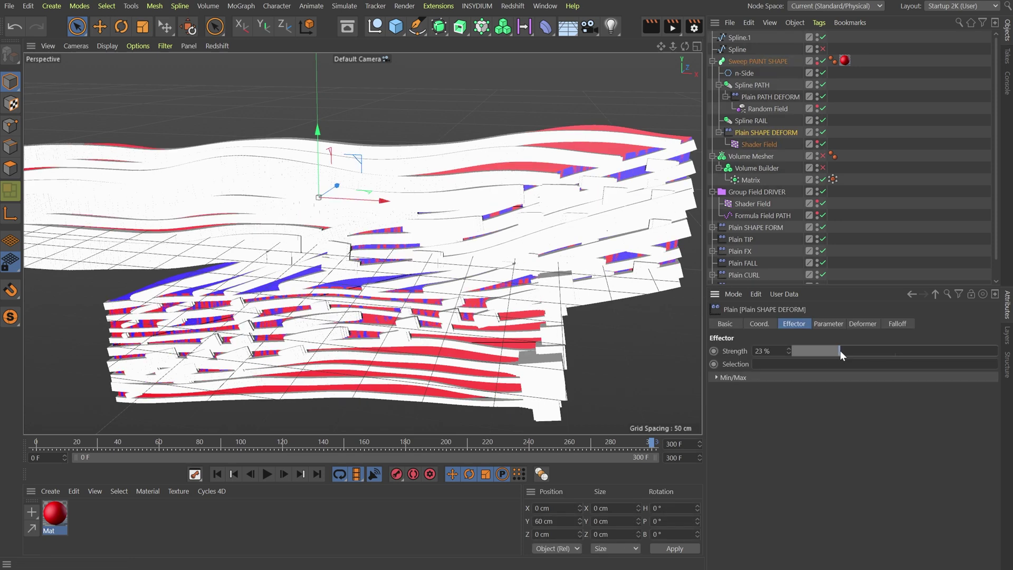
pyautogui.moveTo(855, 353); pyautogui.dragTo(857, 353)
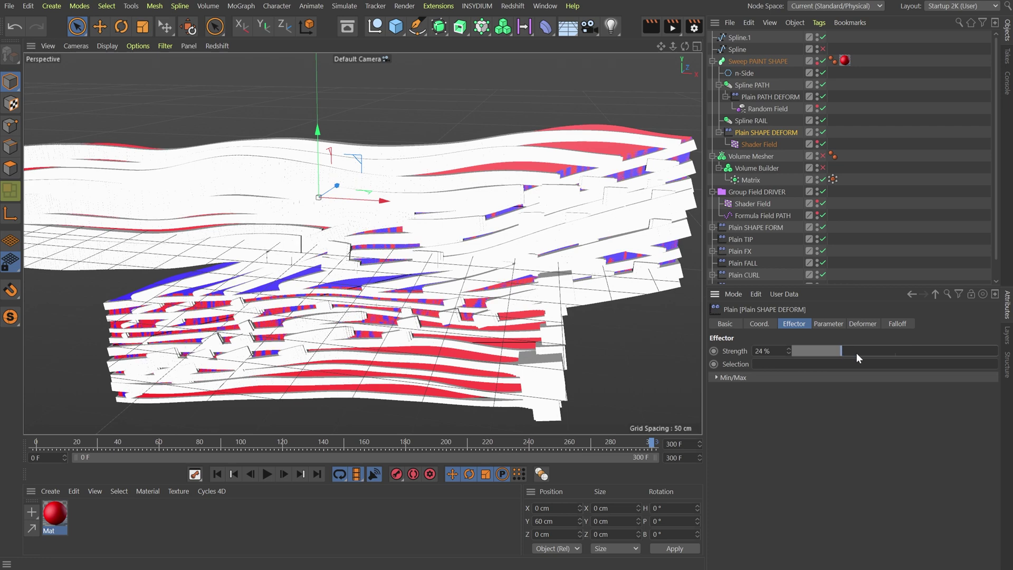
pyautogui.click(856, 353)
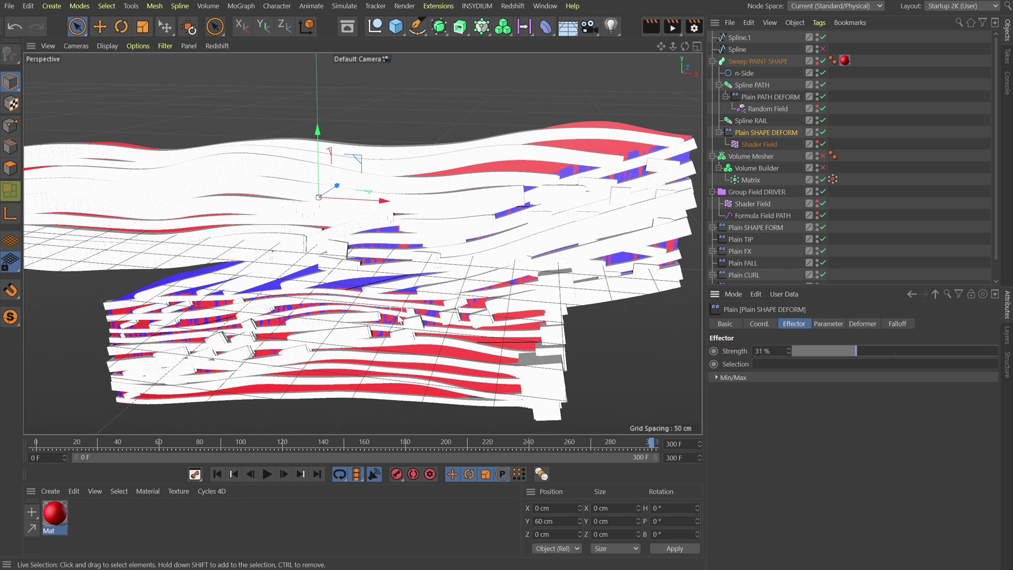
# Try a Clone Radius of 10 cm on the Major Effector and settle on 8 cm
pyautogui.scroll(-2, 792, 257)
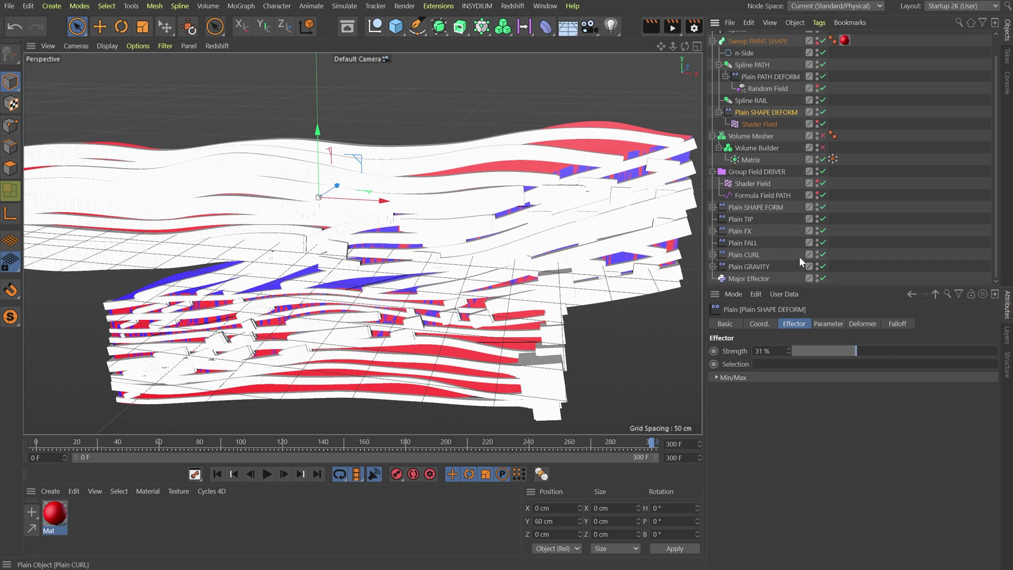
pyautogui.click(754, 279)
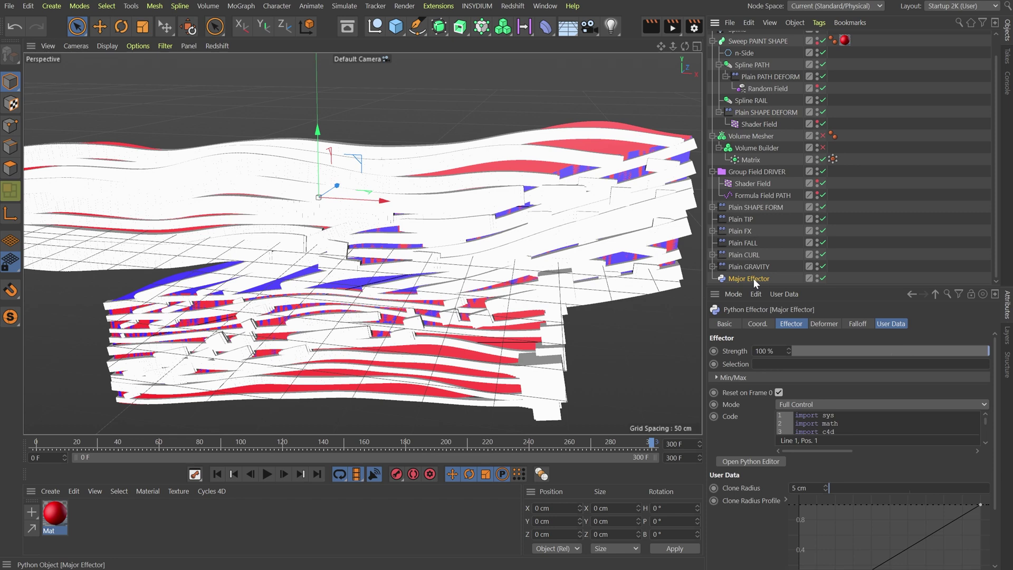
pyautogui.click(889, 324)
pyautogui.moveTo(810, 351); pyautogui.dragTo(618, 330)
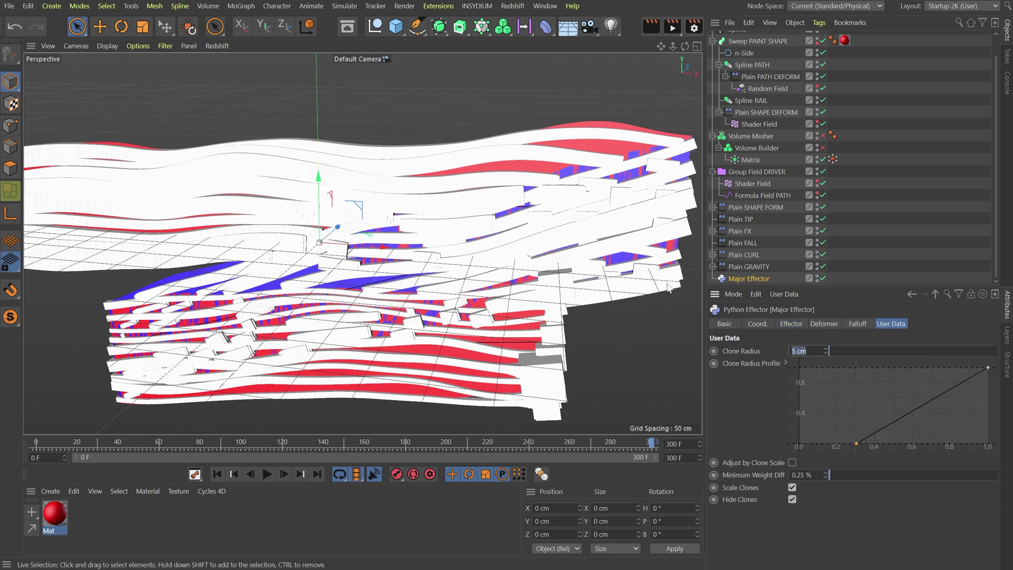
pyautogui.write('10')
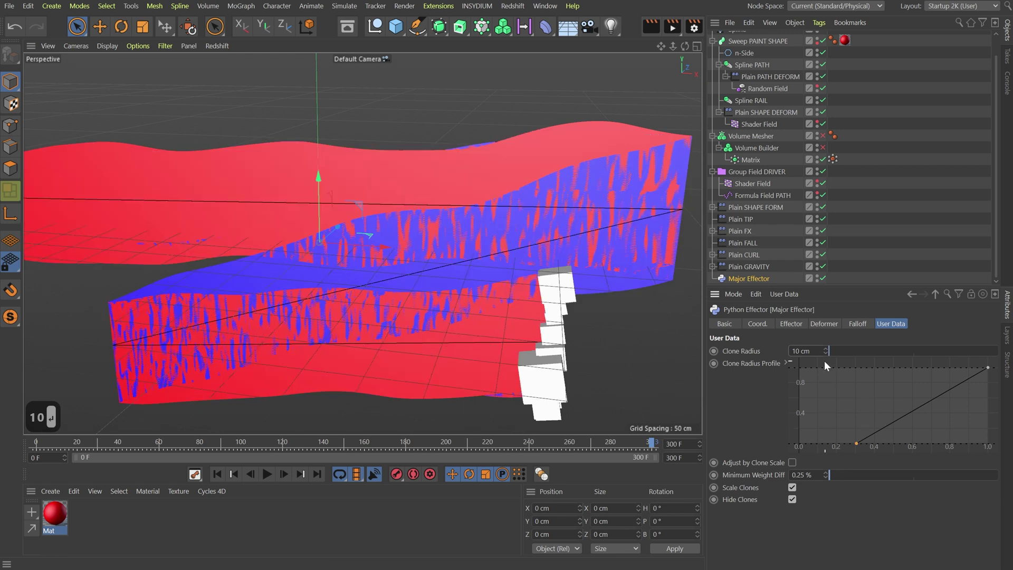
pyautogui.moveTo(811, 350); pyautogui.dragTo(525, 360)
pyautogui.write('8')
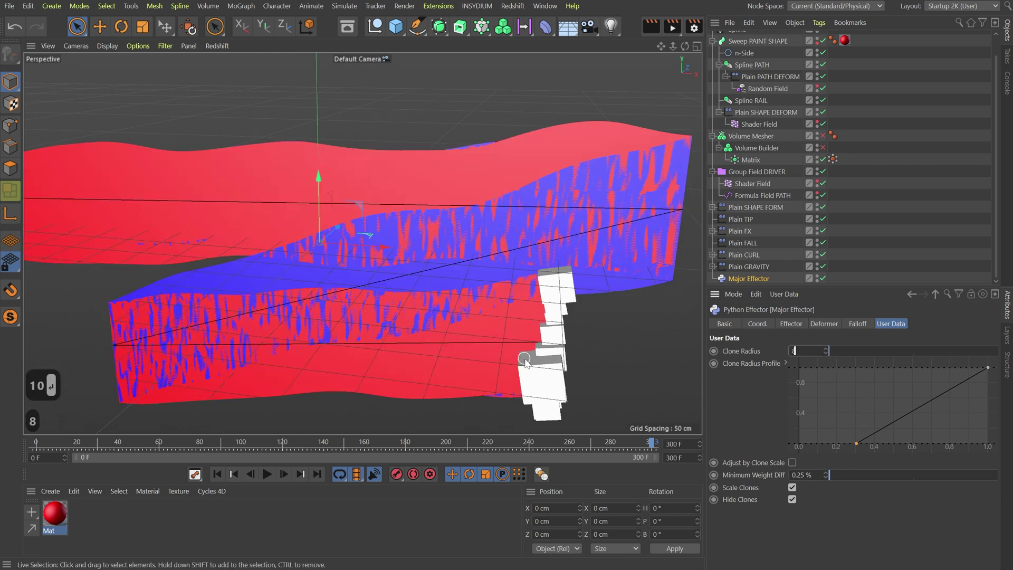
pyautogui.press('Return')
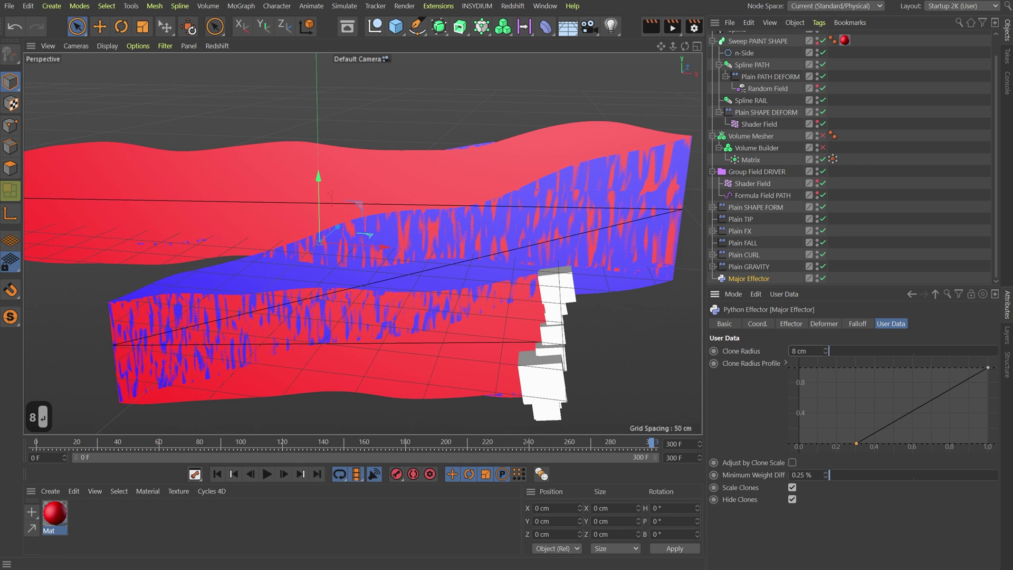
# Set the Major Effector's Minimum Weight Diff to 0.5 % and check the clones along the stroke
pyautogui.moveTo(794, 475); pyautogui.dragTo(980, 476)
pyautogui.write('0.5')
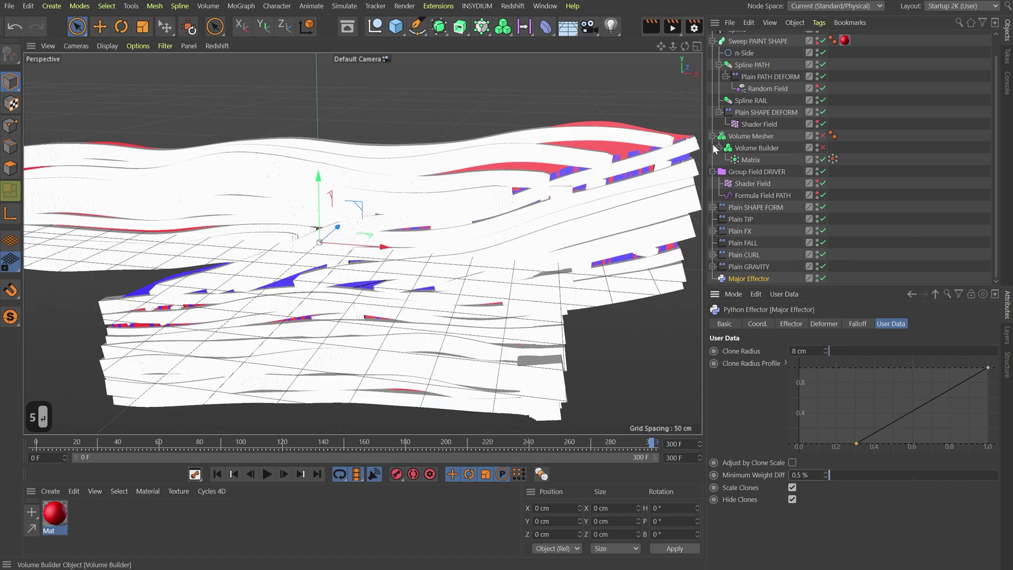
pyautogui.moveTo(680, 179)
pyautogui.keyDown('alt'); pyautogui.mouseDown()
pyautogui.moveTo(673, 153)
pyautogui.moveTo(691, 151)
pyautogui.mouseUp(); pyautogui.keyUp('alt')
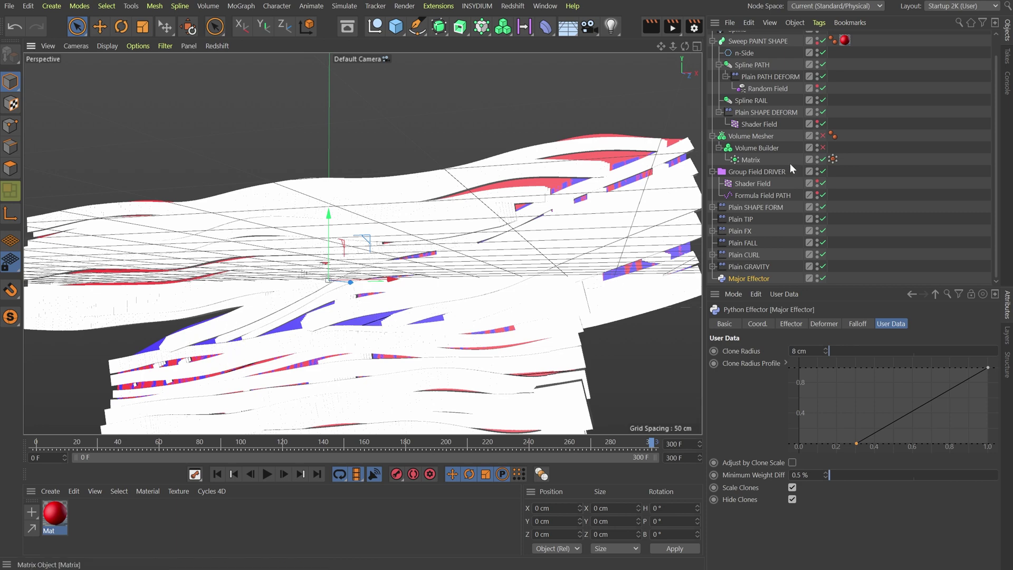
# Enable the Volume Builder and hide Sweep PAINT SHAPE in the viewport to inspect the meshed stroke alone
pyautogui.click(823, 148)
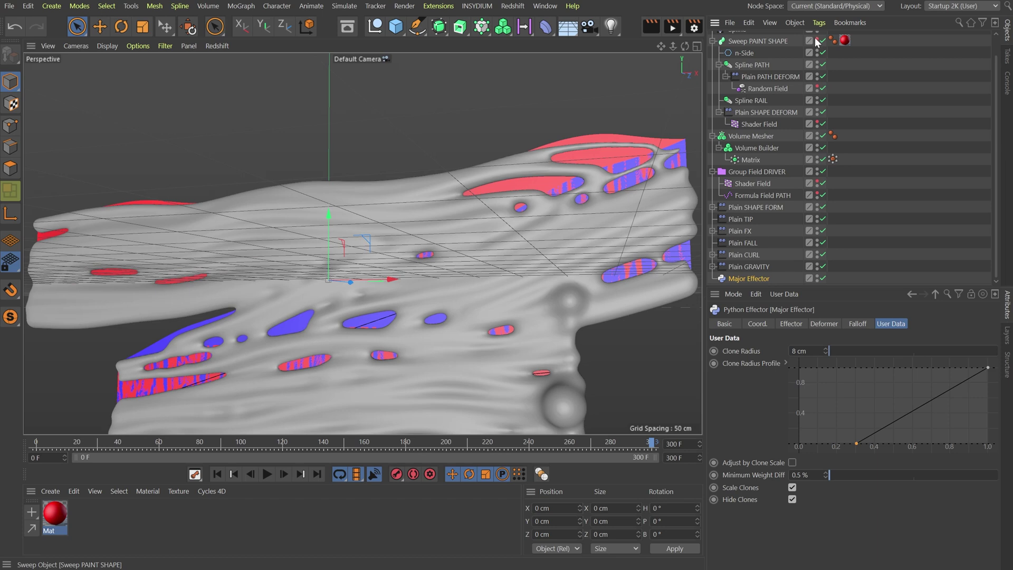
pyautogui.click(817, 40)
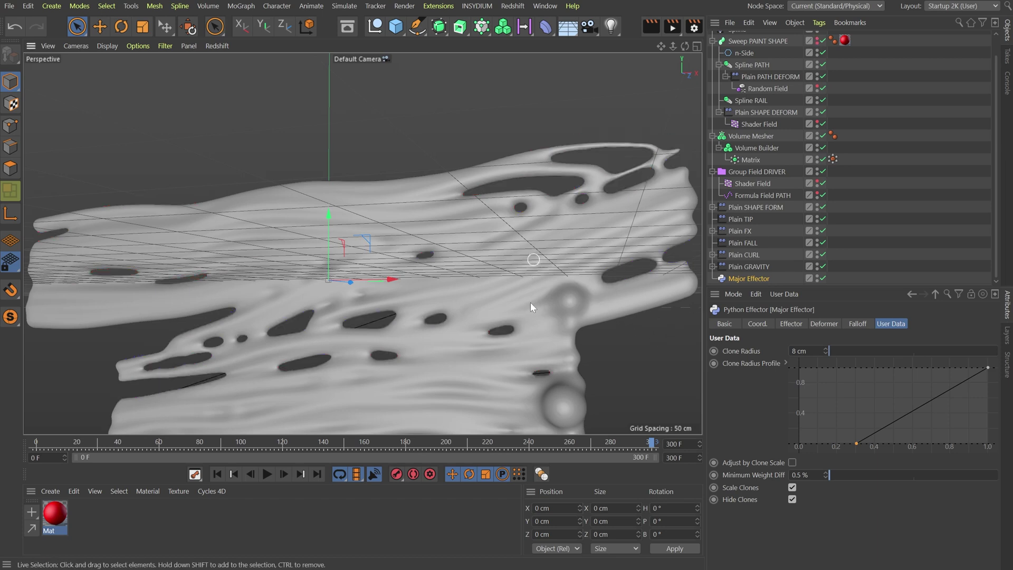
pyautogui.moveTo(530, 306)
pyautogui.keyDown('alt'); pyautogui.mouseDown()
pyautogui.moveTo(540, 321)
pyautogui.moveTo(552, 315)
pyautogui.moveTo(537, 290)
pyautogui.mouseUp(); pyautogui.keyUp('alt')
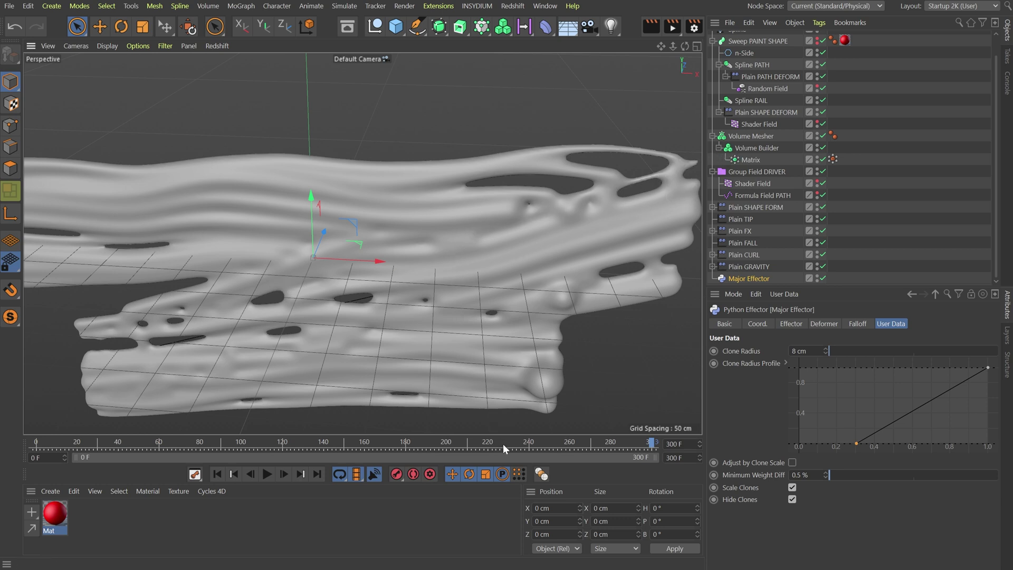
# Step the timeline back to frame 91, examining how the meshed paint stroke looks at several frames
pyautogui.click(525, 442)
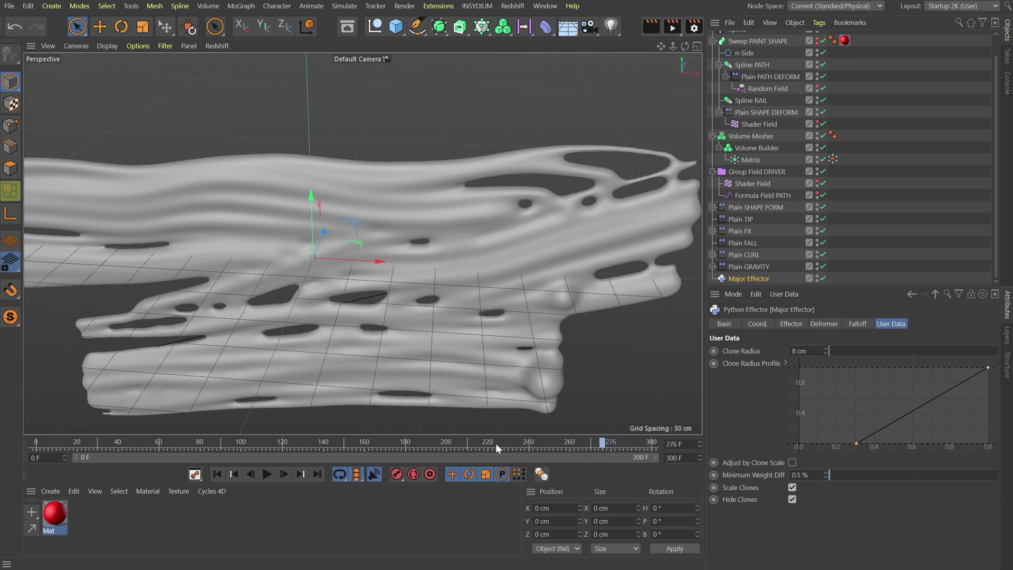
pyautogui.click(471, 444)
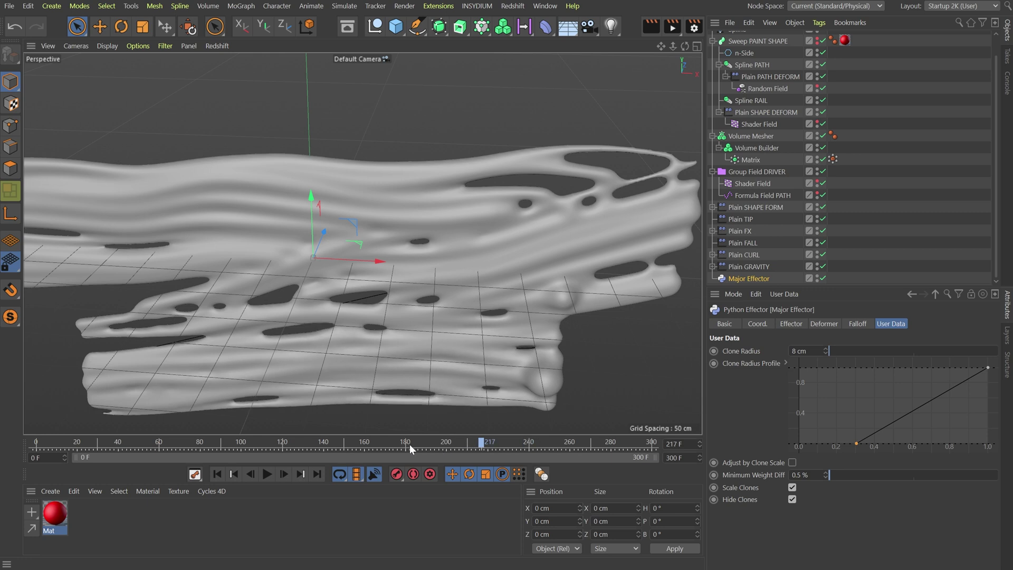
pyautogui.click(378, 444)
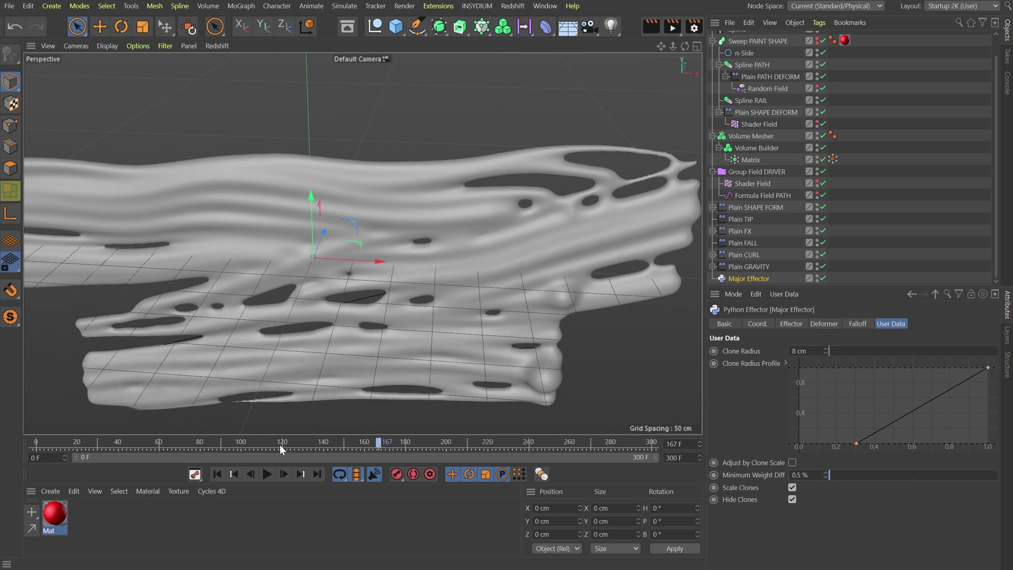
pyautogui.moveTo(280, 445); pyautogui.dragTo(247, 443)
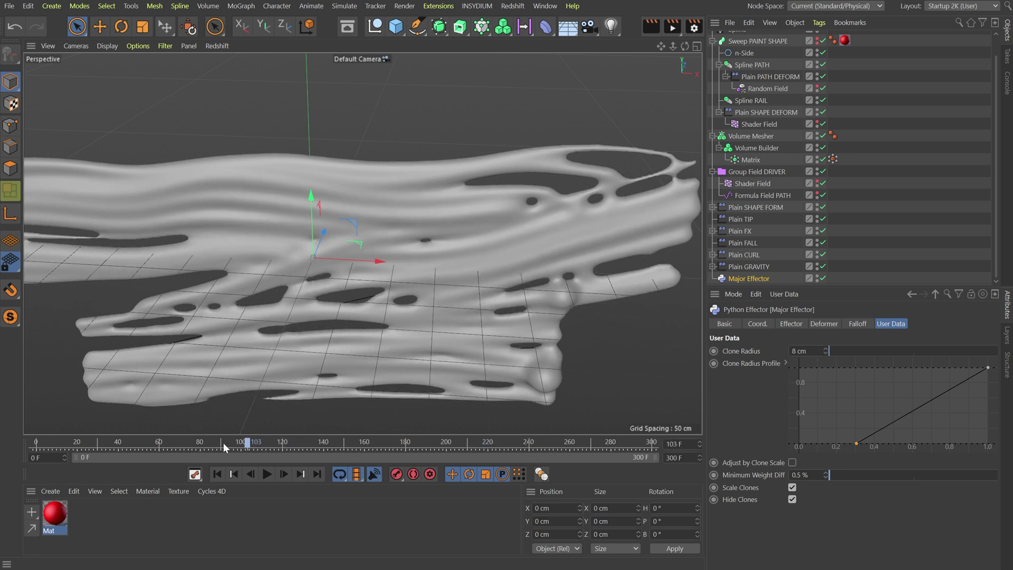
pyautogui.click(223, 442)
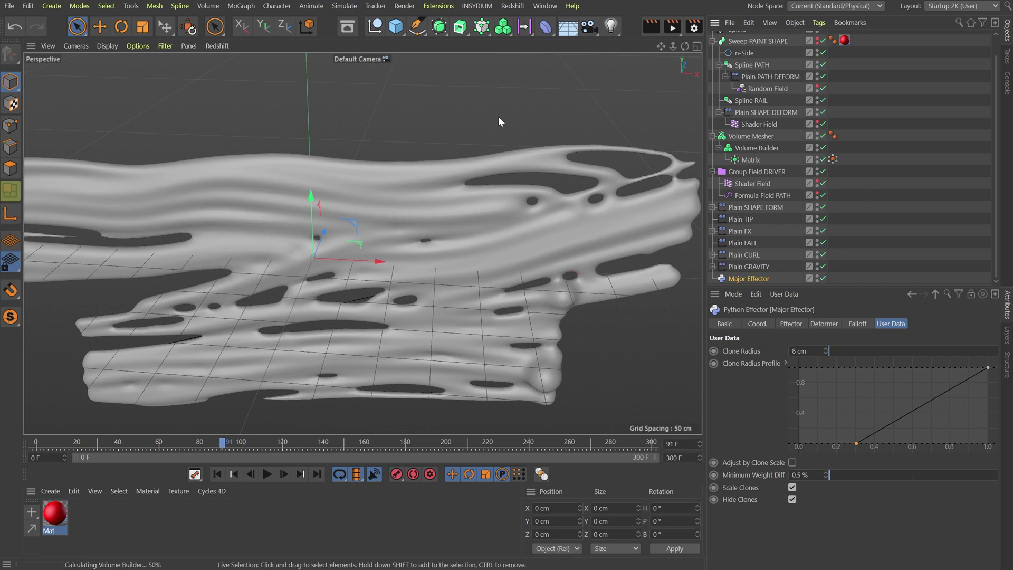
# Disable the Volume Mesher and Volume Builder, and keyframe the offset of Group Field DRIVER's Curve layer at 100 % on frame 0
pyautogui.click(822, 135)
pyautogui.click(822, 148)
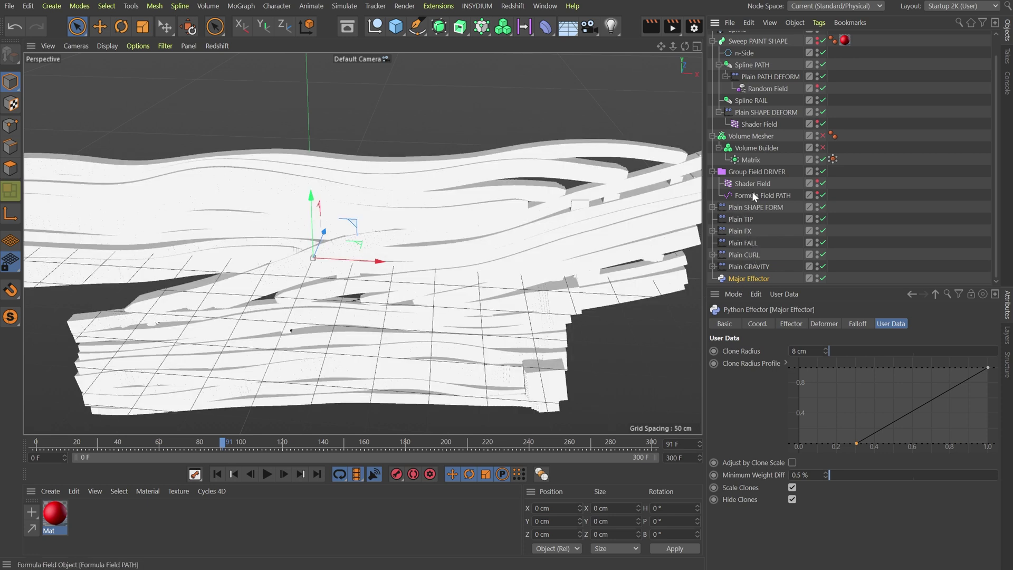
pyautogui.click(765, 170)
pyautogui.click(759, 393)
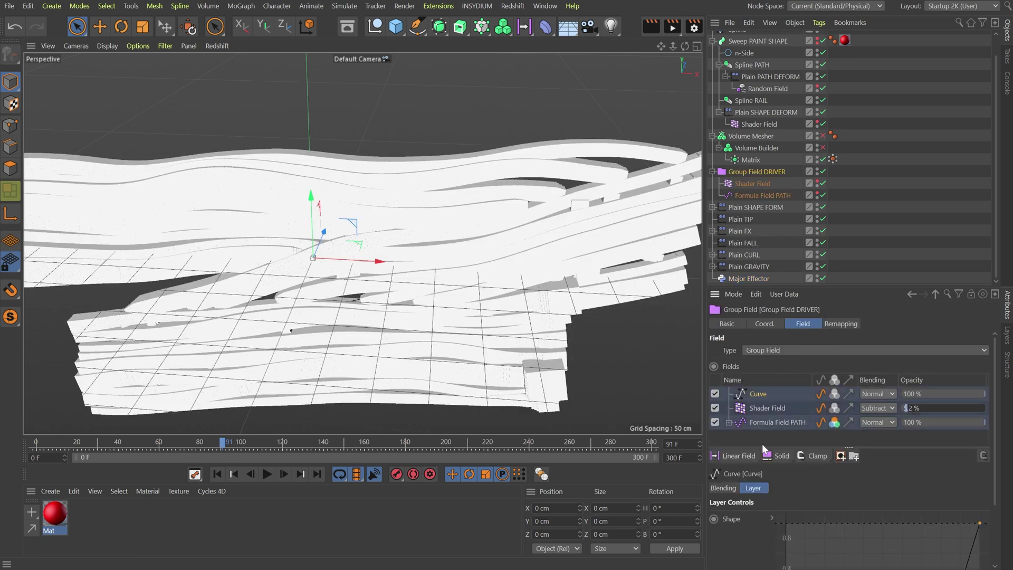
pyautogui.scroll(-3, 749, 539)
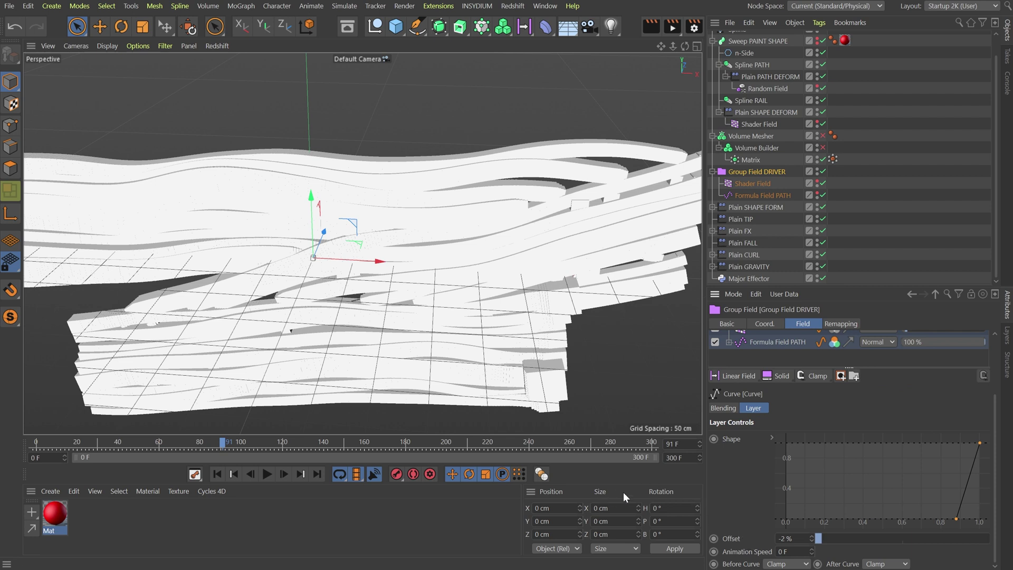
pyautogui.click(218, 473)
pyautogui.moveTo(838, 537); pyautogui.dragTo(990, 538)
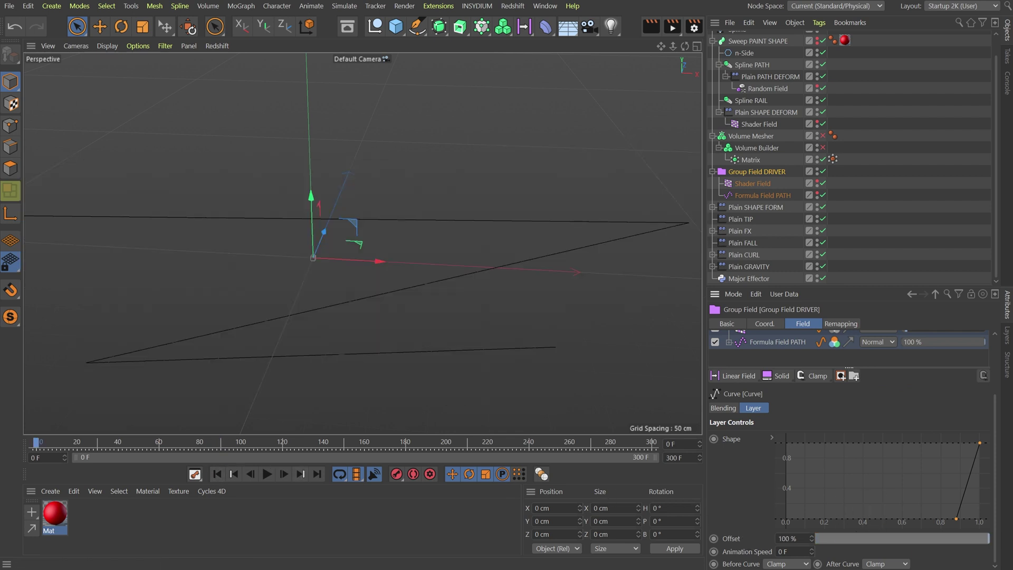
pyautogui.click(714, 539)
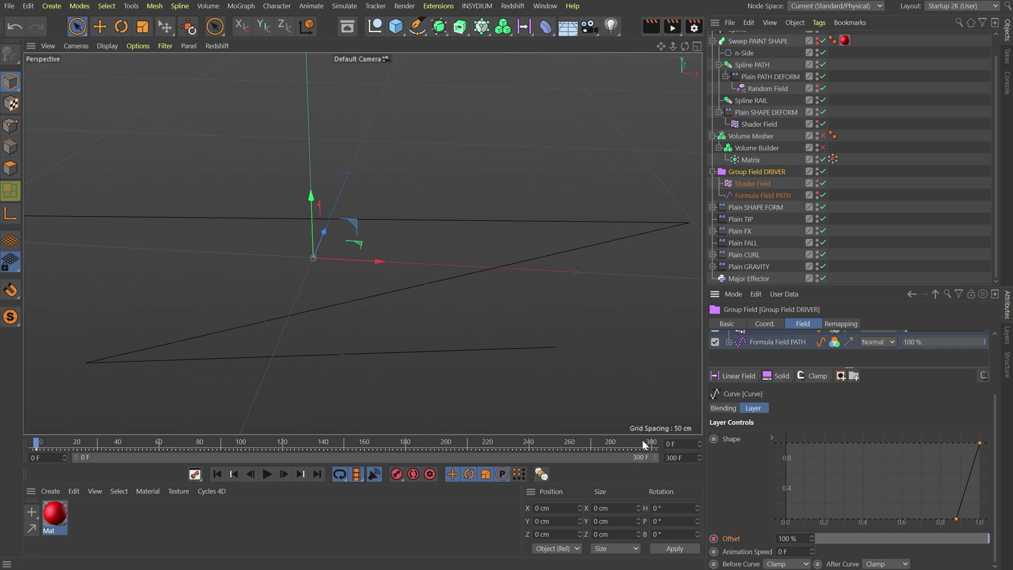
# Keyframe the offset of Group Field DRIVER's Curve layer at -3 % on frame 300
pyautogui.hotkey('shift', 'g')
pyautogui.moveTo(764, 535); pyautogui.dragTo(734, 532)
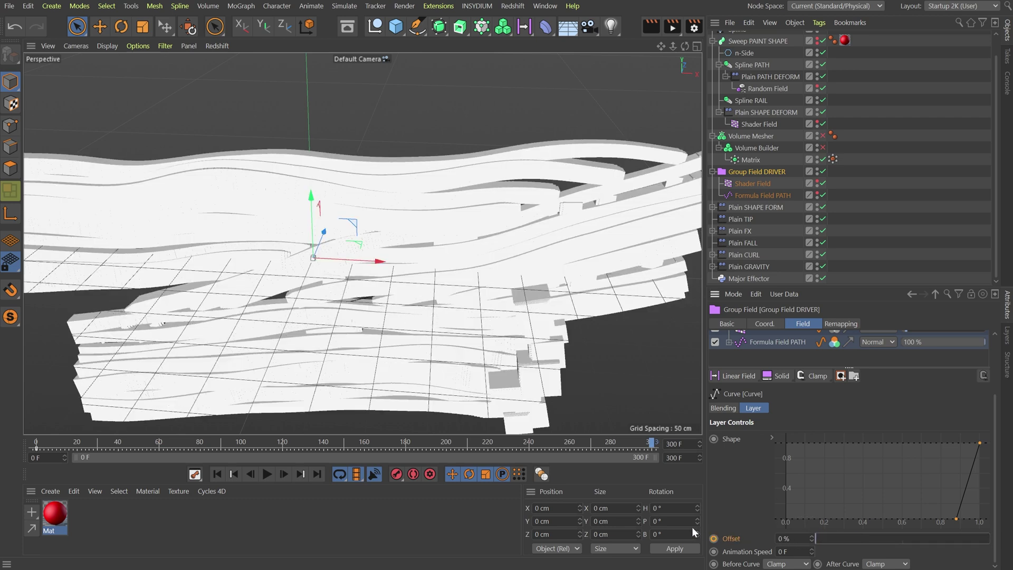
pyautogui.click(812, 541)
pyautogui.click(812, 544)
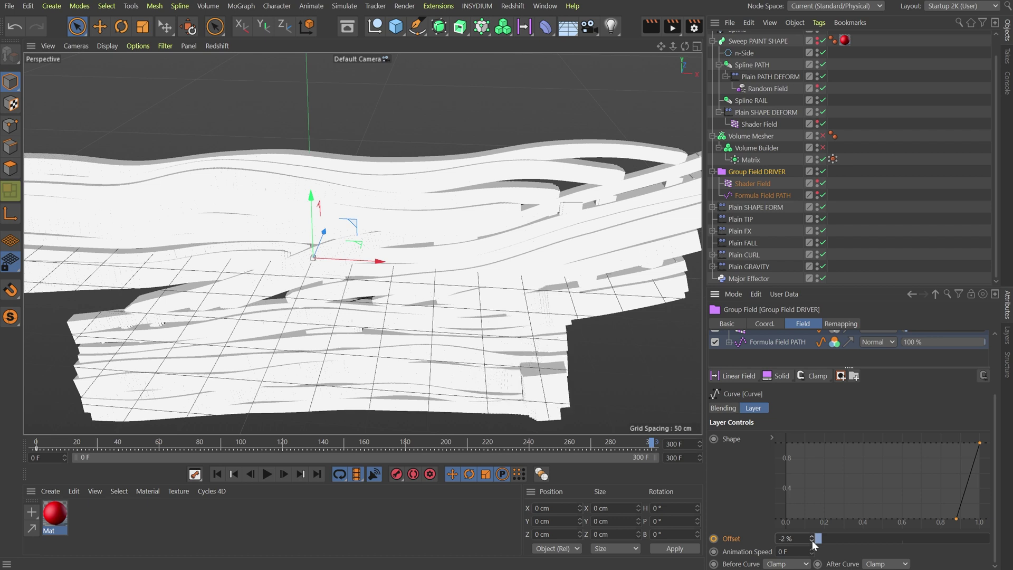
pyautogui.click(813, 544)
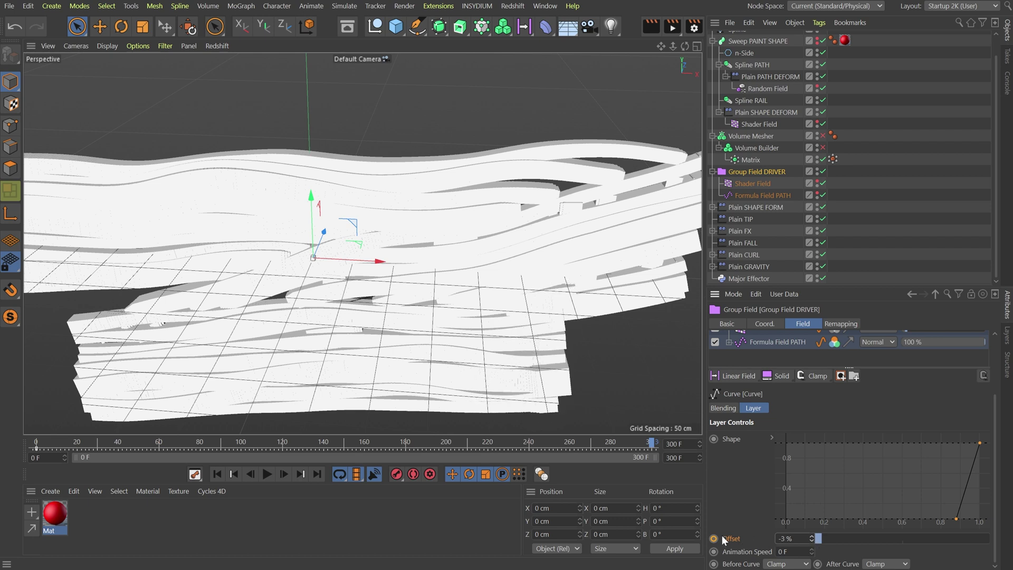
# Enable the Volume Mesher and Volume Builder, and scrub the timeline back to frame 210 to check the meshed stroke
pyautogui.scroll(1, 828, 48)
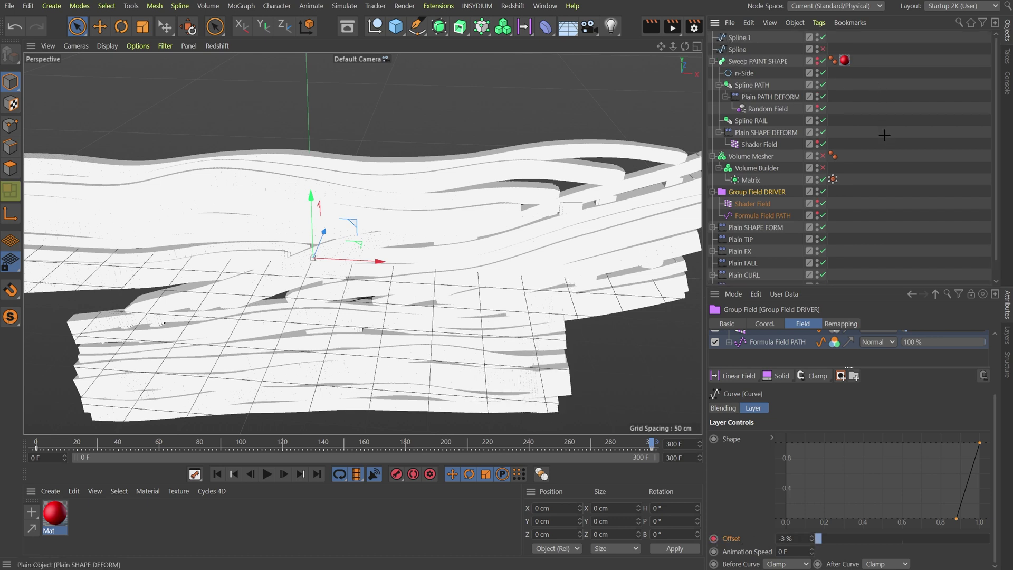
pyautogui.click(860, 180)
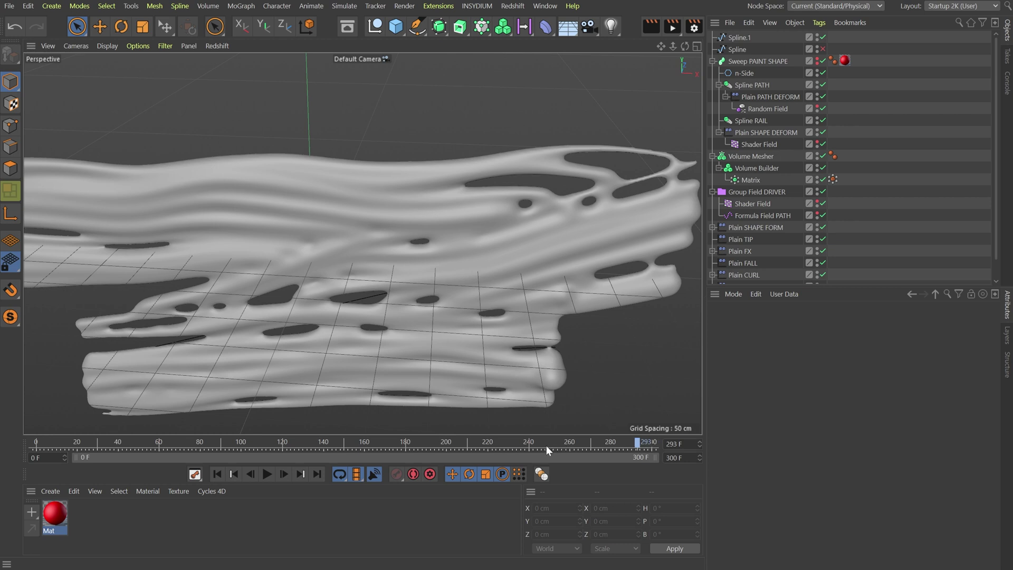
pyautogui.moveTo(516, 446); pyautogui.dragTo(468, 444)
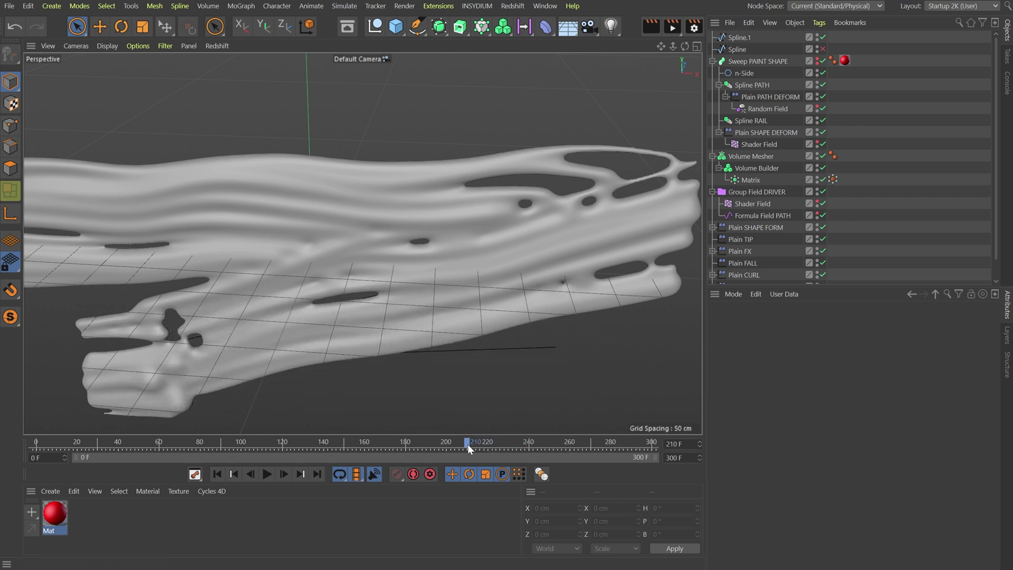
# Disable the Major Effector to compare the stroke's tip, and re-enable it with a Minimum Weight Diff of 1 %
pyautogui.scroll(-2, 837, 233)
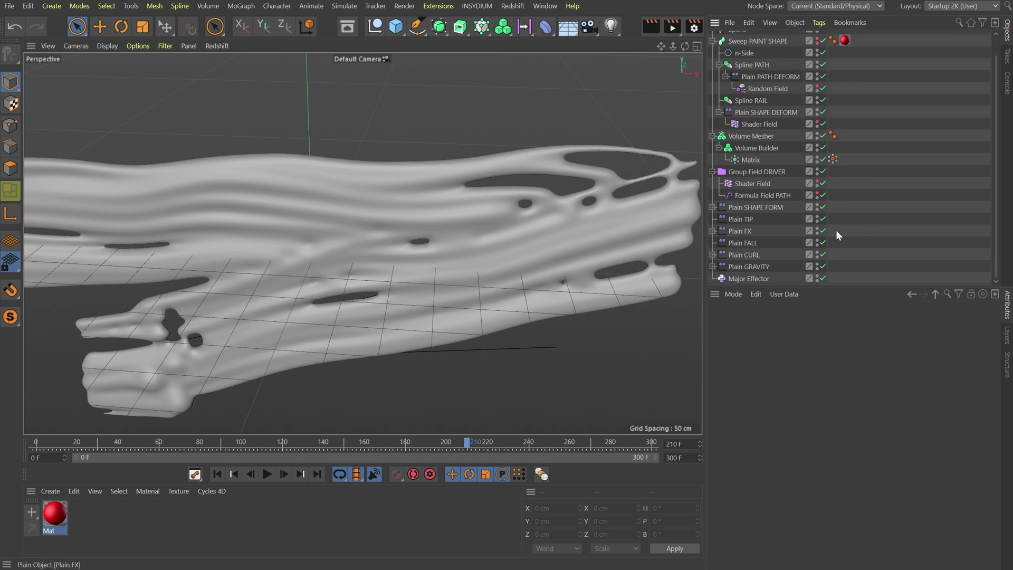
pyautogui.click(769, 279)
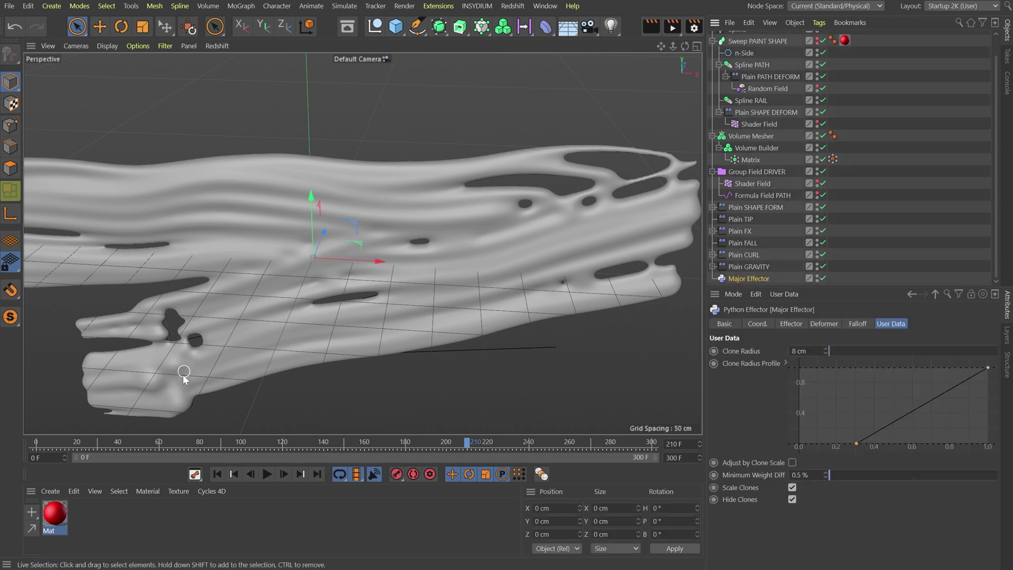
pyautogui.click(823, 278)
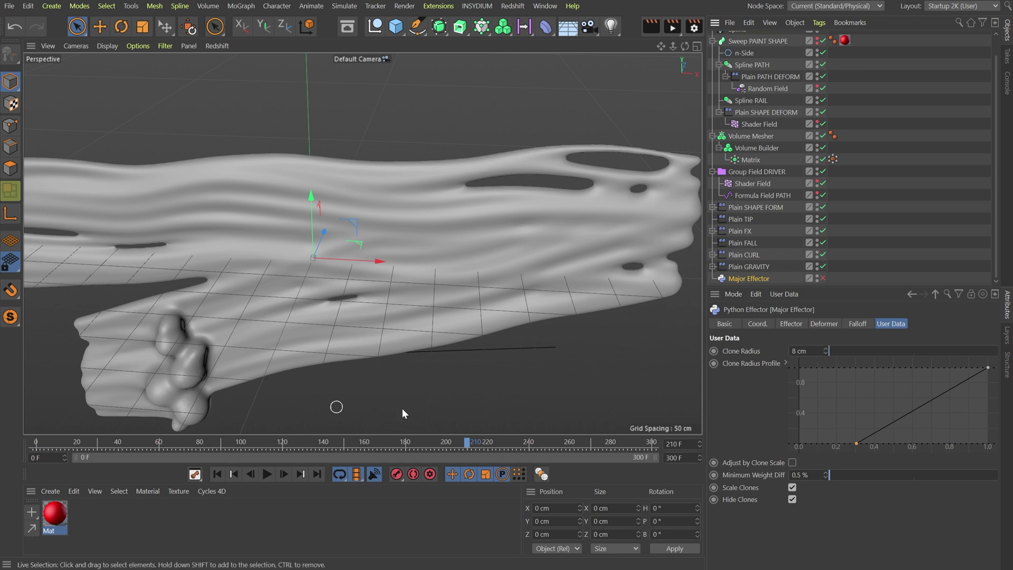
pyautogui.click(800, 475)
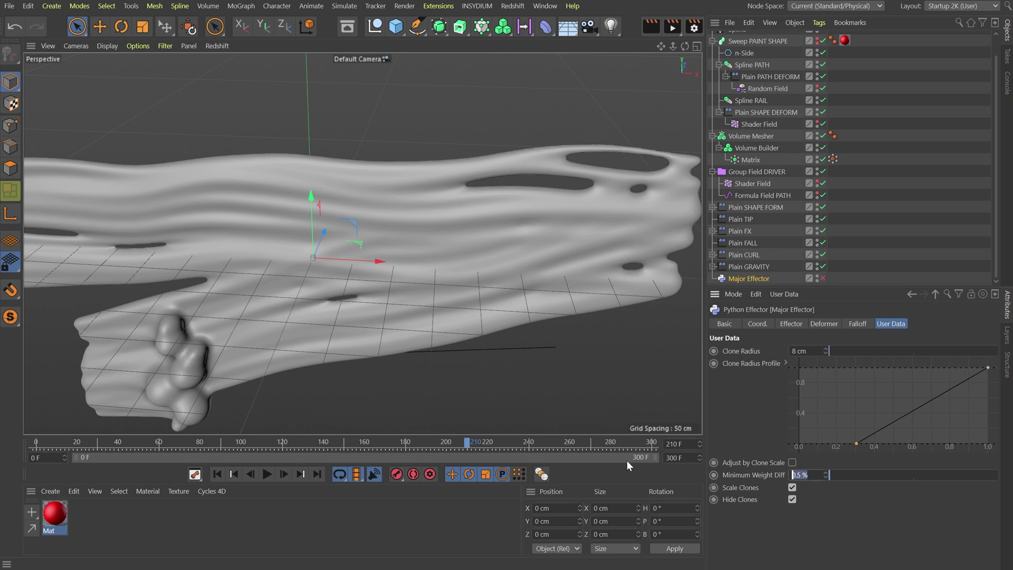
pyautogui.write('1')
pyautogui.press('Return')
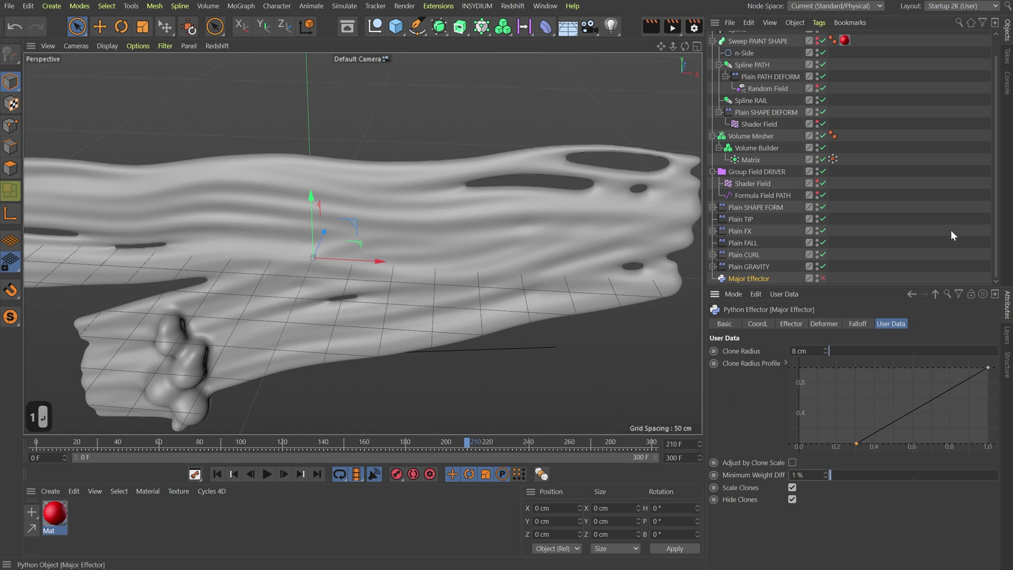
pyautogui.click(822, 278)
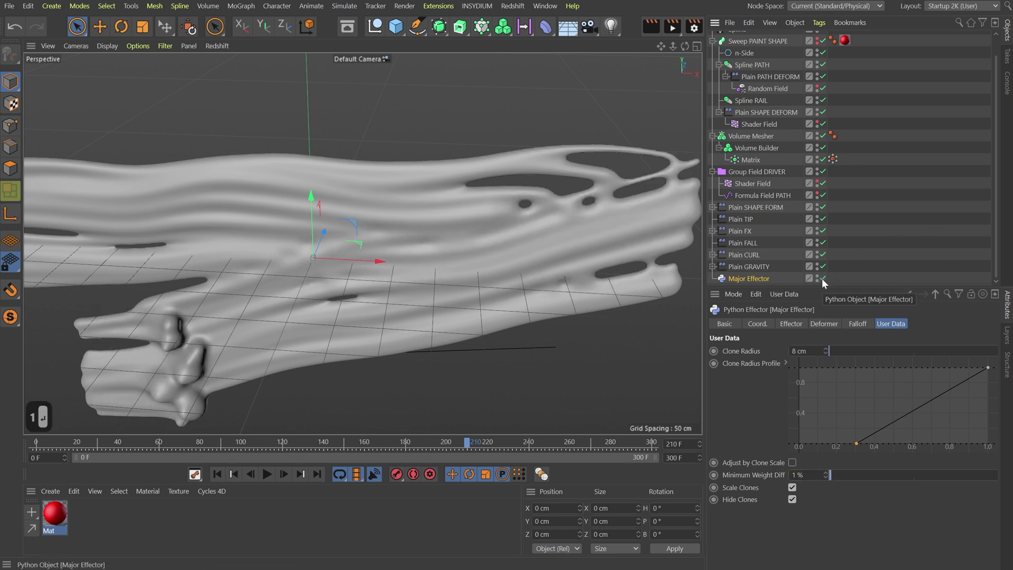
# Set the Major Effector's Minimum Weight Diff to 1.5 % and scrub the timeline to check the stroke's tip
pyautogui.click(798, 475)
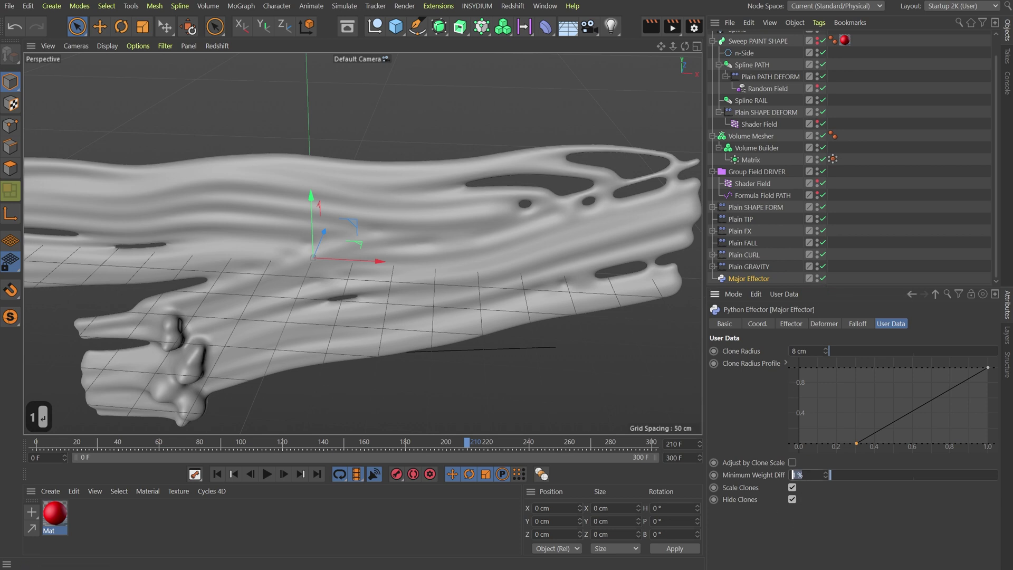
pyautogui.write('1.5')
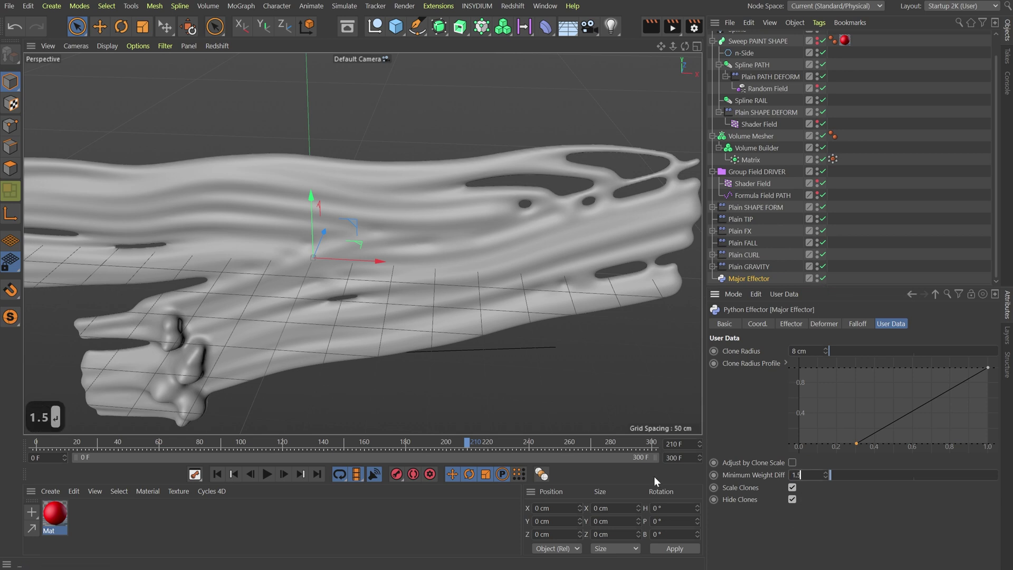
pyautogui.press('Return')
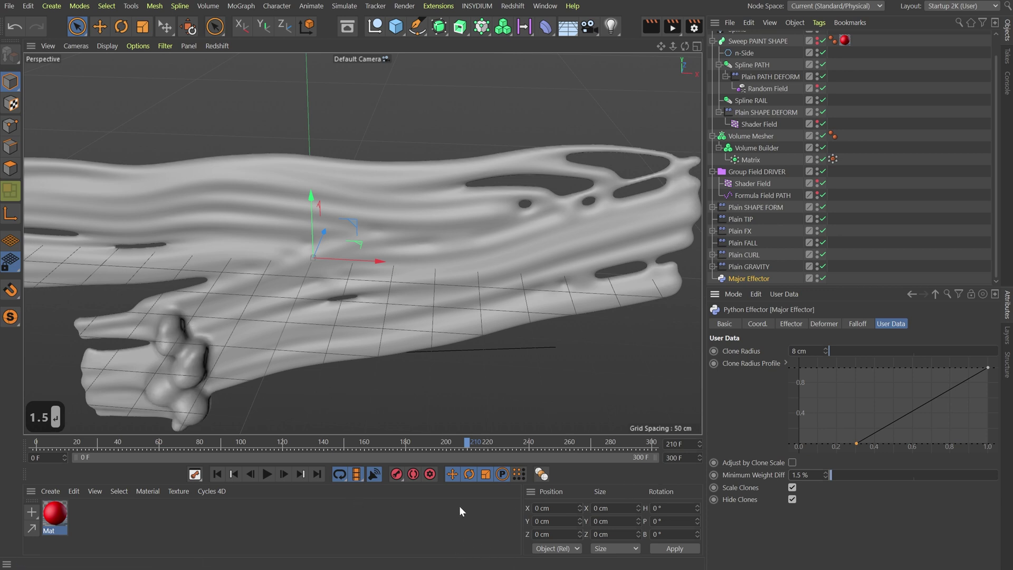
pyautogui.click(416, 443)
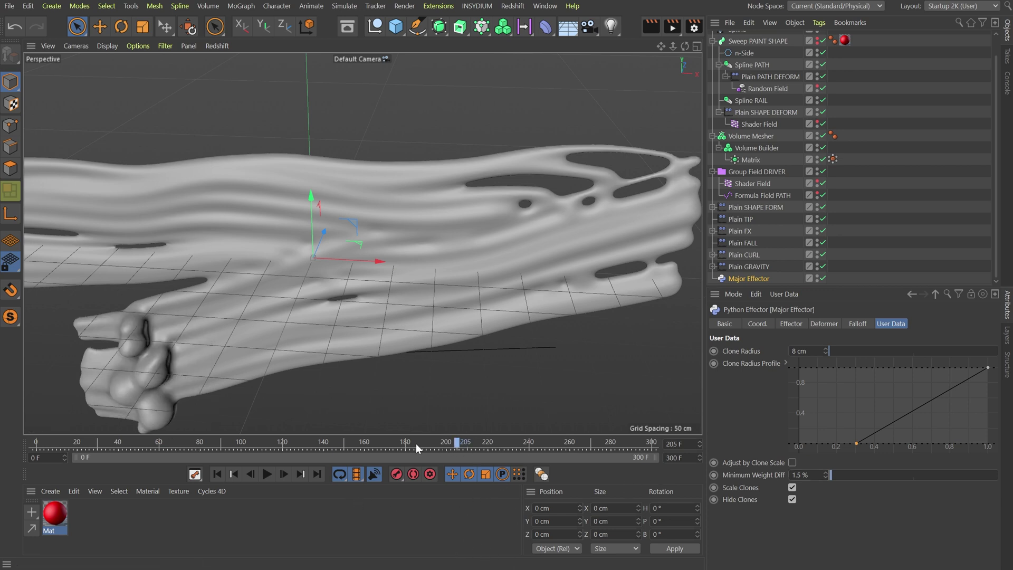
pyautogui.moveTo(394, 445); pyautogui.dragTo(636, 453)
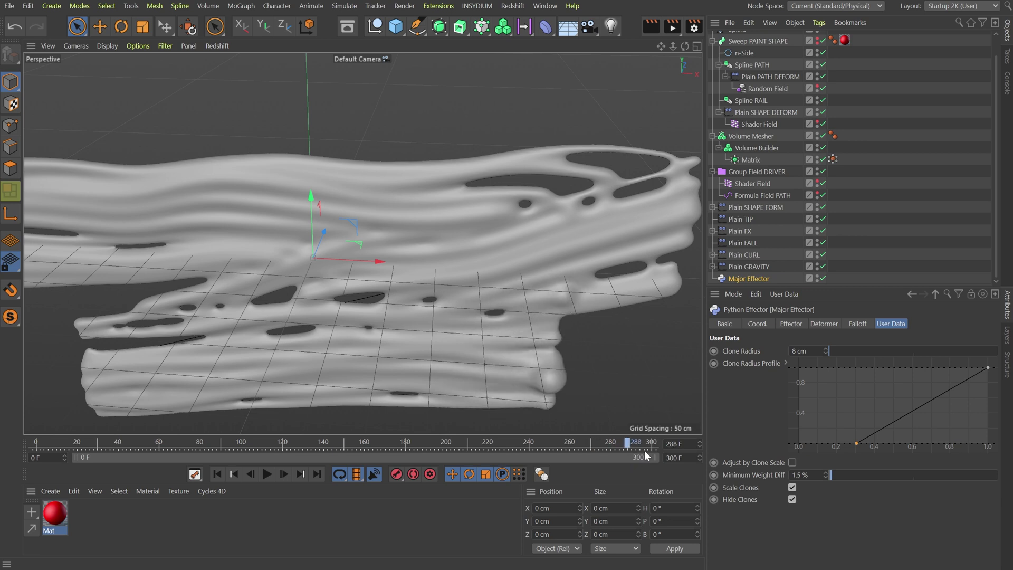
# Make the Curve layer in Plain GRAVITY's falloff a straight line from 1 down to 0, with Before Curve set to Continue
pyautogui.click(752, 242)
pyautogui.click(768, 267)
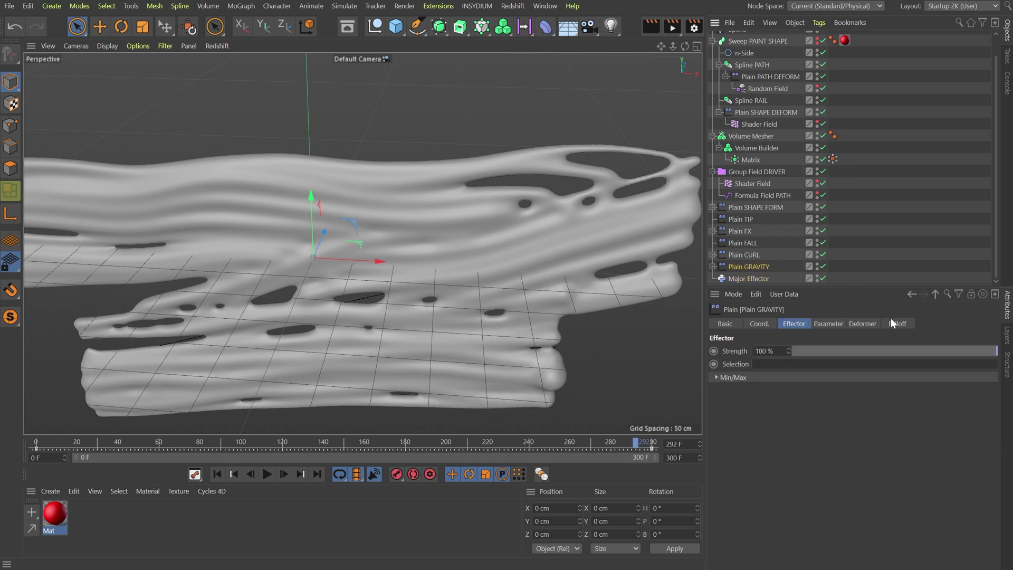
pyautogui.click(900, 324)
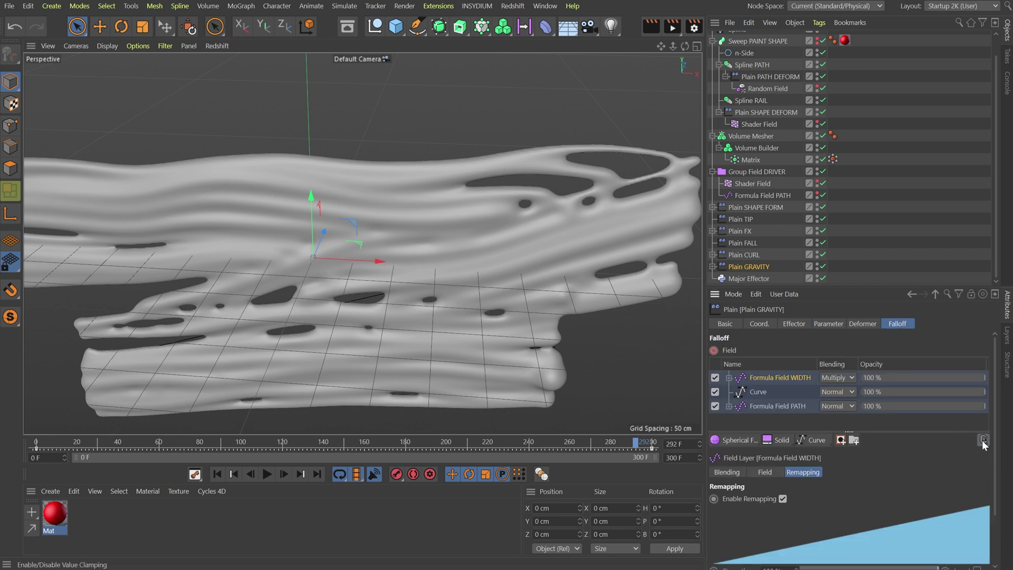
pyautogui.click(765, 393)
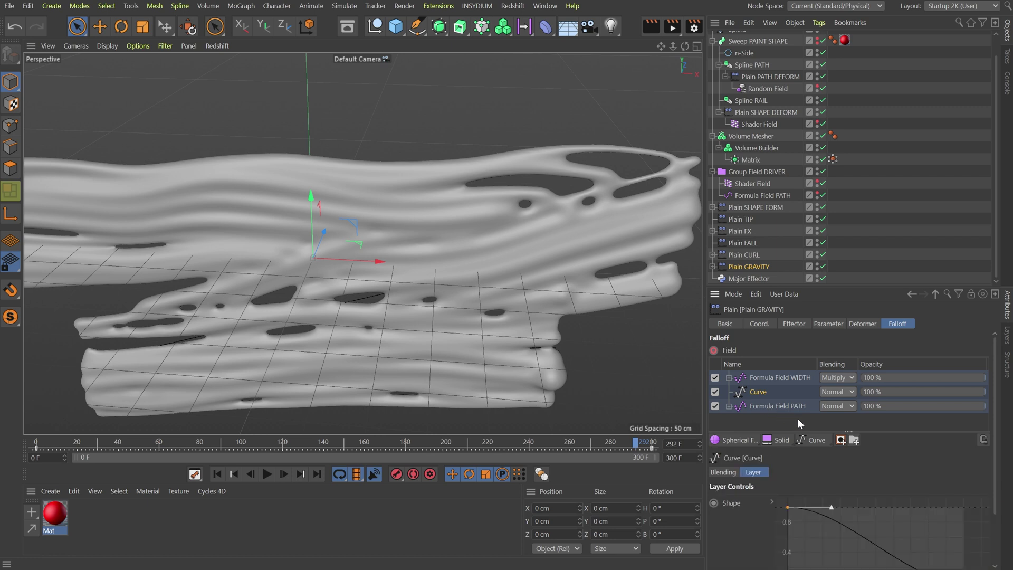
pyautogui.scroll(-3, 802, 443)
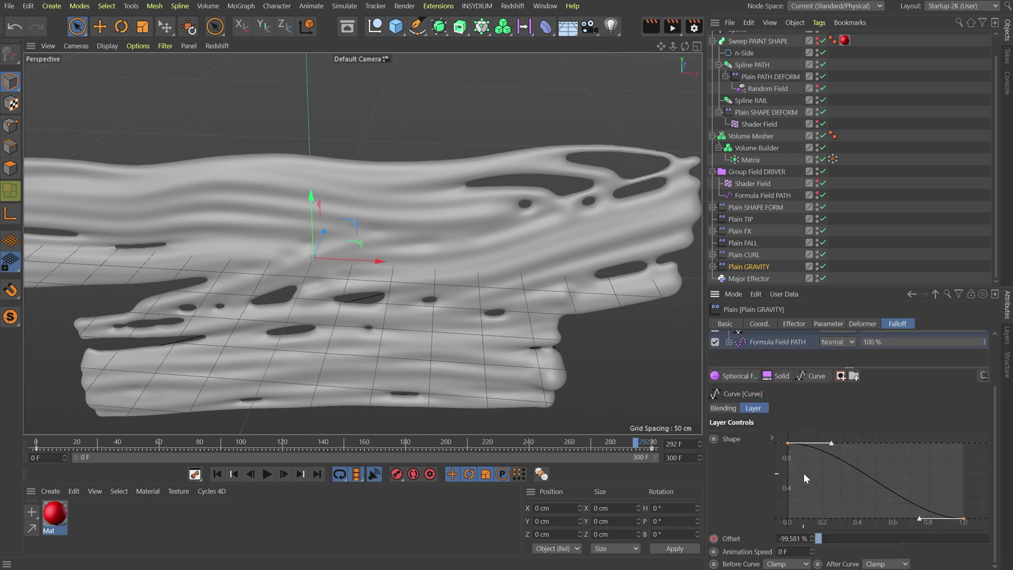
pyautogui.moveTo(812, 470); pyautogui.dragTo(783, 435)
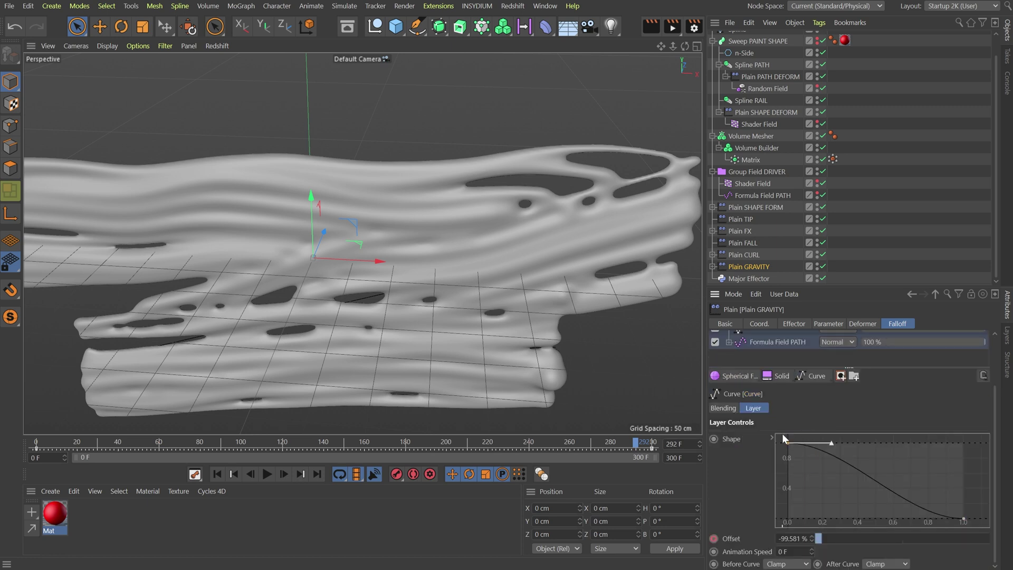
pyautogui.rightClick(847, 508)
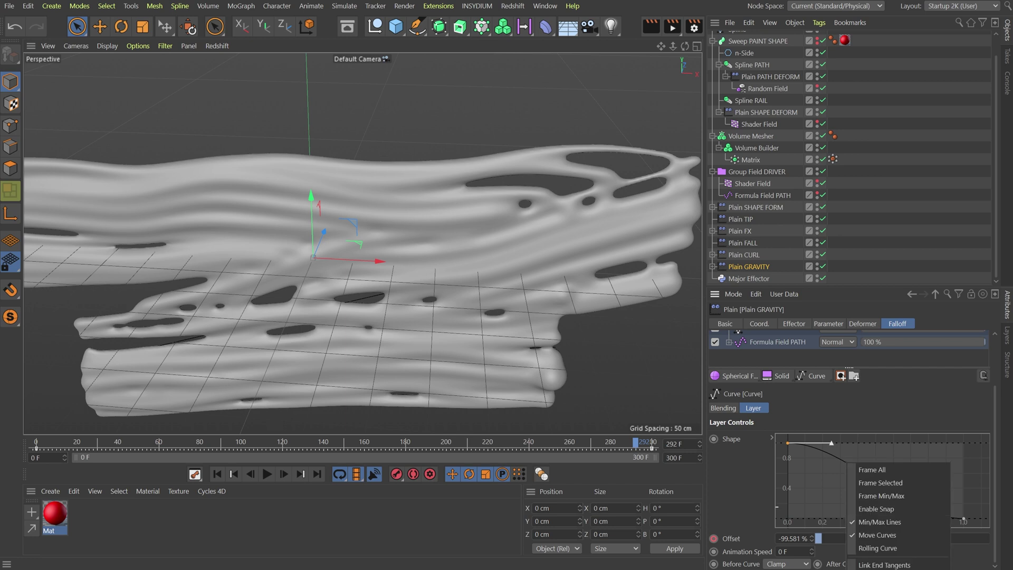
pyautogui.click(850, 477)
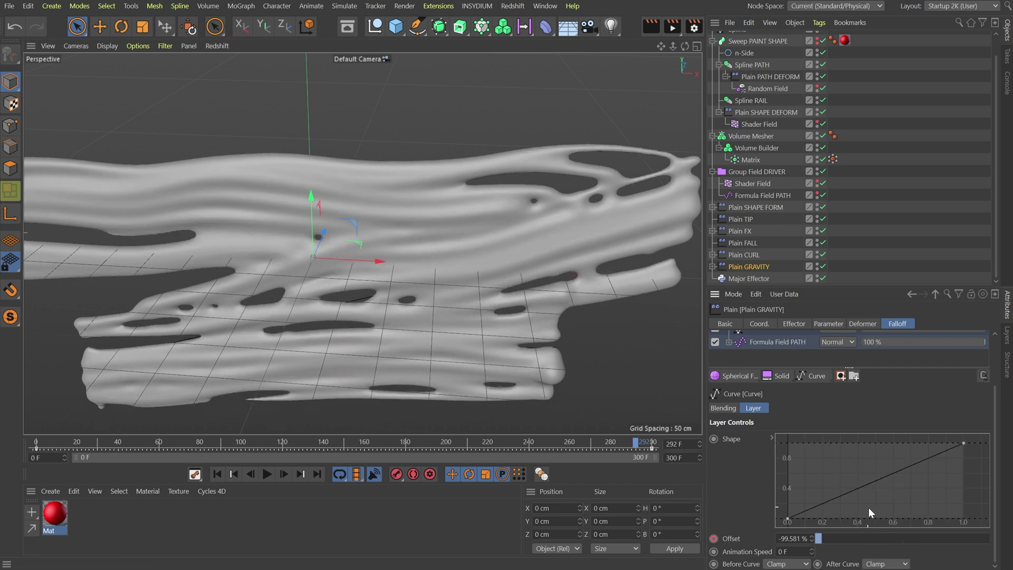
pyautogui.rightClick(869, 509)
pyautogui.click(899, 569)
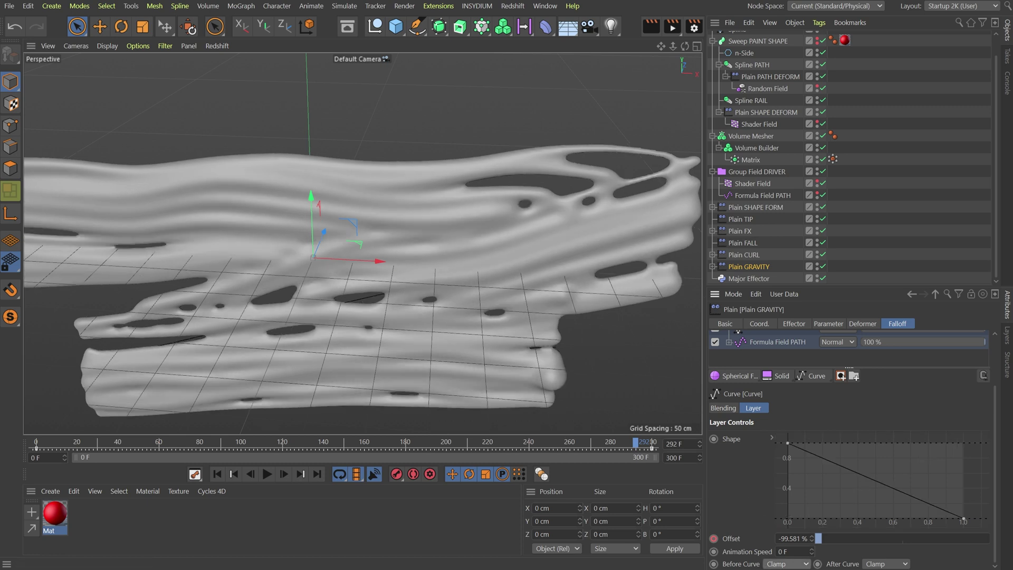
pyautogui.click(787, 569)
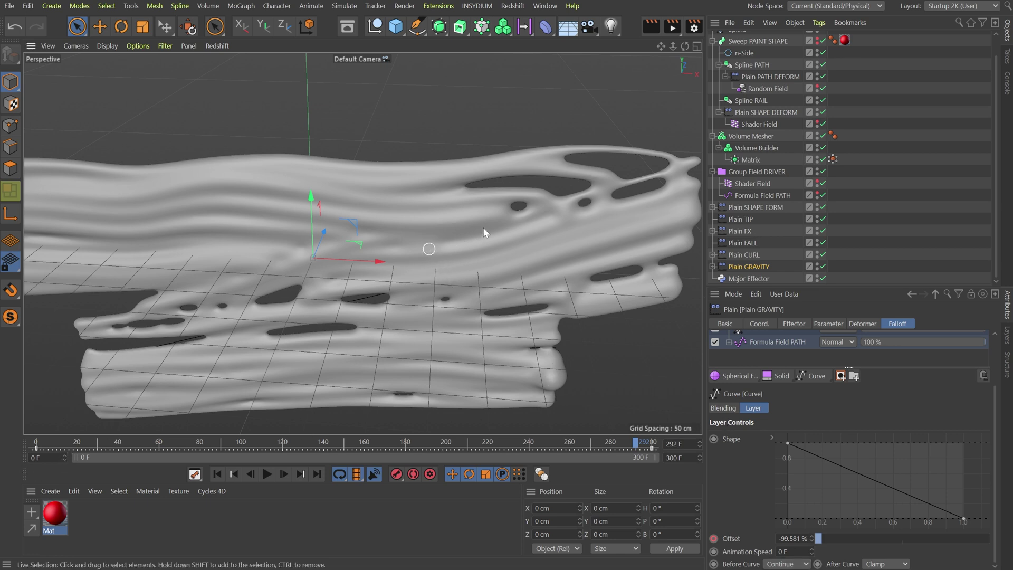
# Scrub the timeline between the first frames and frame 300, examining how gravity affects the growing meshed stroke
pyautogui.scroll(3, 549, 208)
pyautogui.scroll(-2, 552, 207)
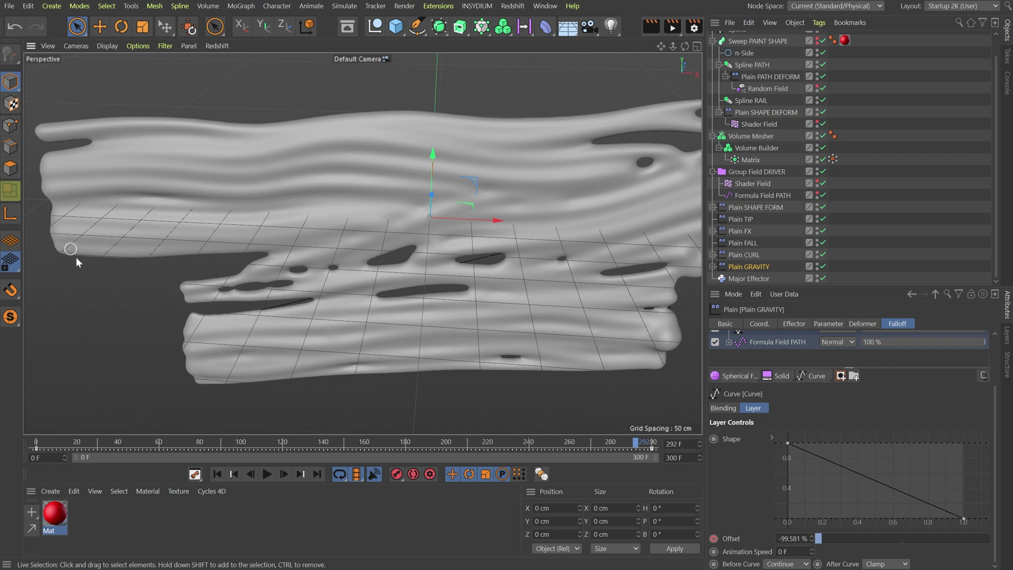
pyautogui.click(62, 444)
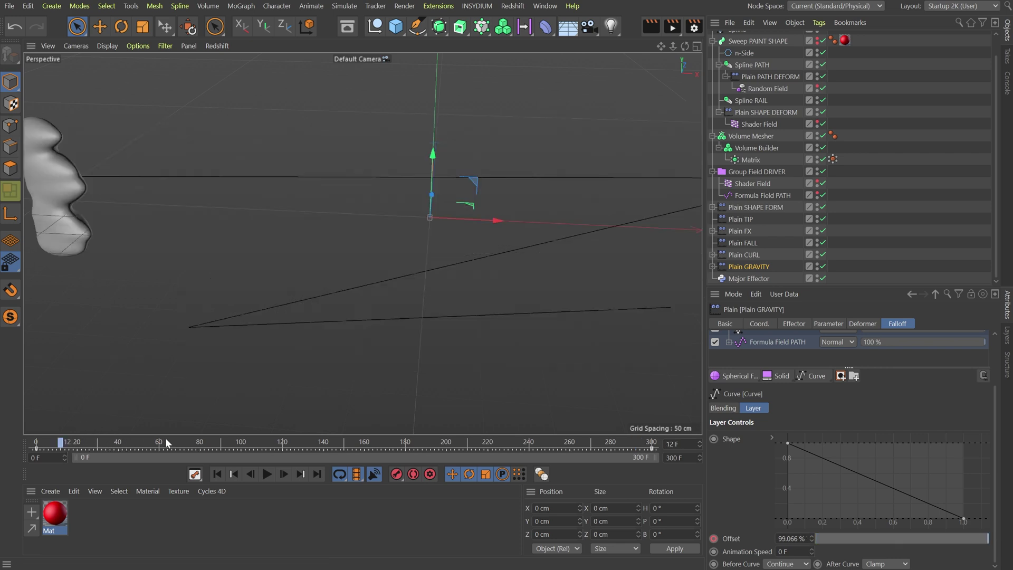
pyautogui.moveTo(165, 439); pyautogui.dragTo(696, 448)
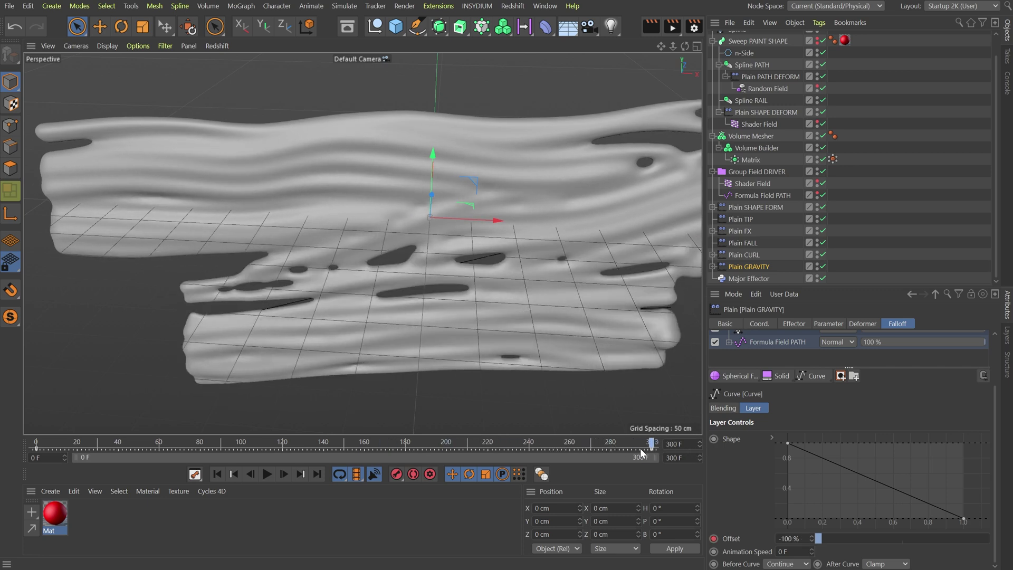
pyautogui.moveTo(577, 451); pyautogui.dragTo(486, 443)
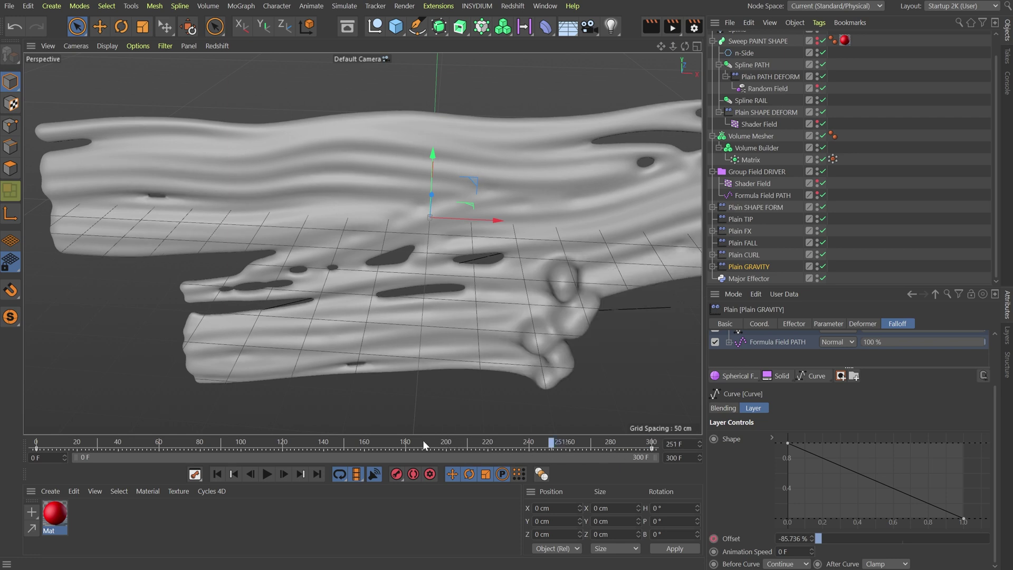
pyautogui.moveTo(423, 440); pyautogui.dragTo(358, 440)
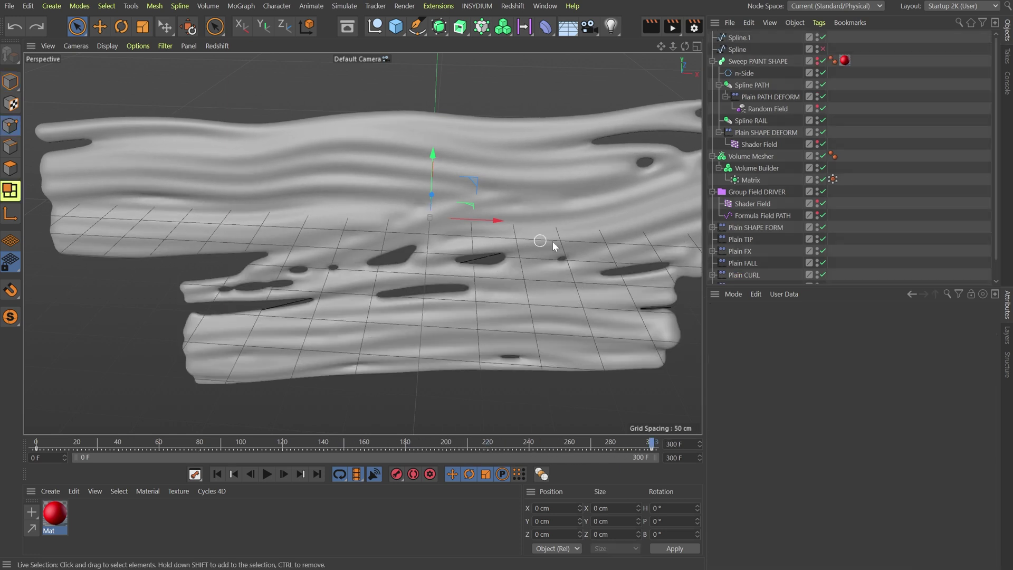
# Disable the Volume Mesher and Volume Builder, and lower Spline.1's end point to about Y -265 cm in the front view
pyautogui.click(740, 38)
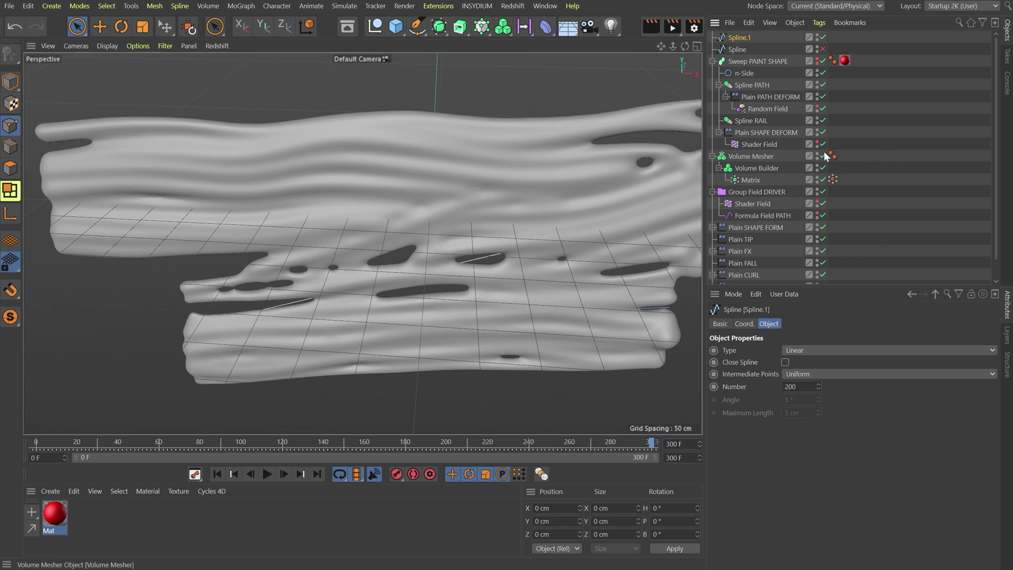
pyautogui.moveTo(824, 158); pyautogui.dragTo(824, 166)
pyautogui.press('F4')
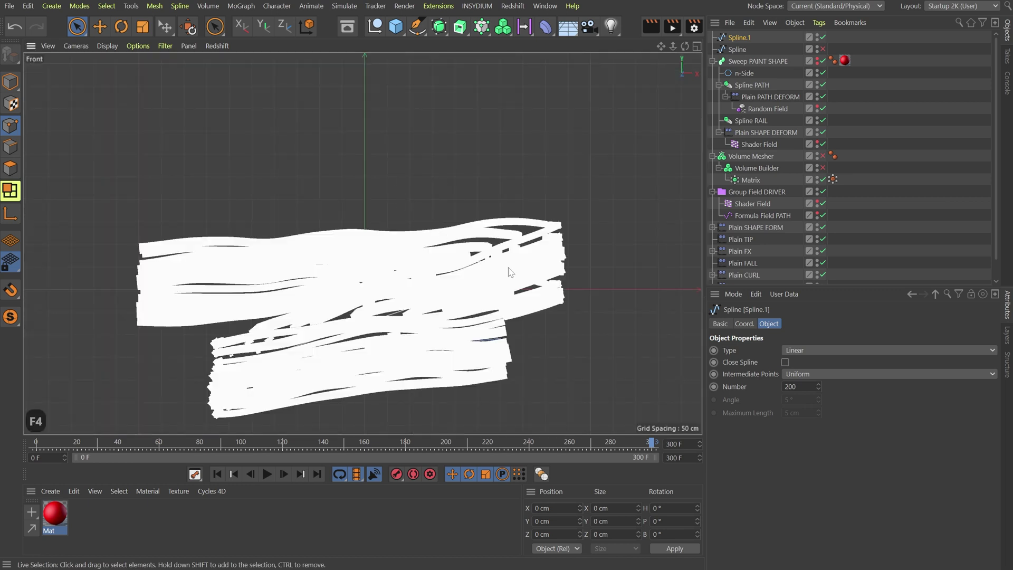
pyautogui.click(503, 339)
pyautogui.click(503, 339)
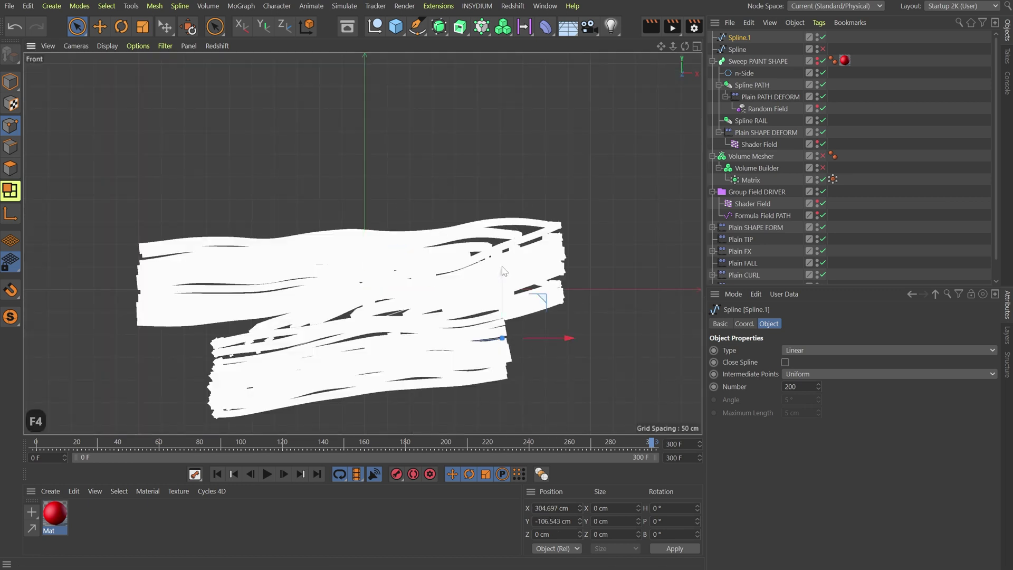
pyautogui.moveTo(504, 297); pyautogui.dragTo(502, 352)
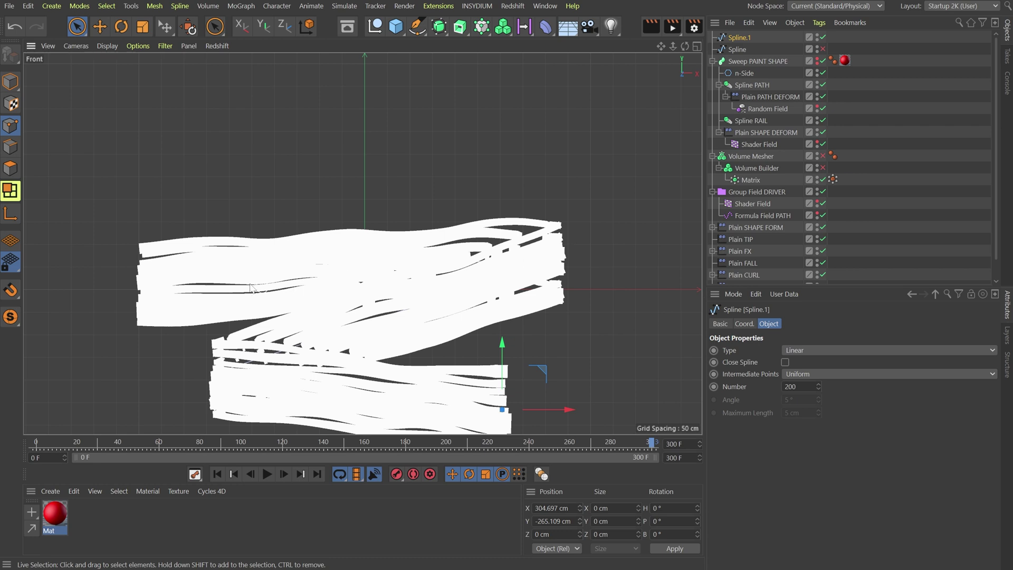
# Re-enable the Volume Mesher and Volume Builder and examine the meshed zigzag stroke in the perspective view
pyautogui.press('F1')
pyautogui.click(823, 157)
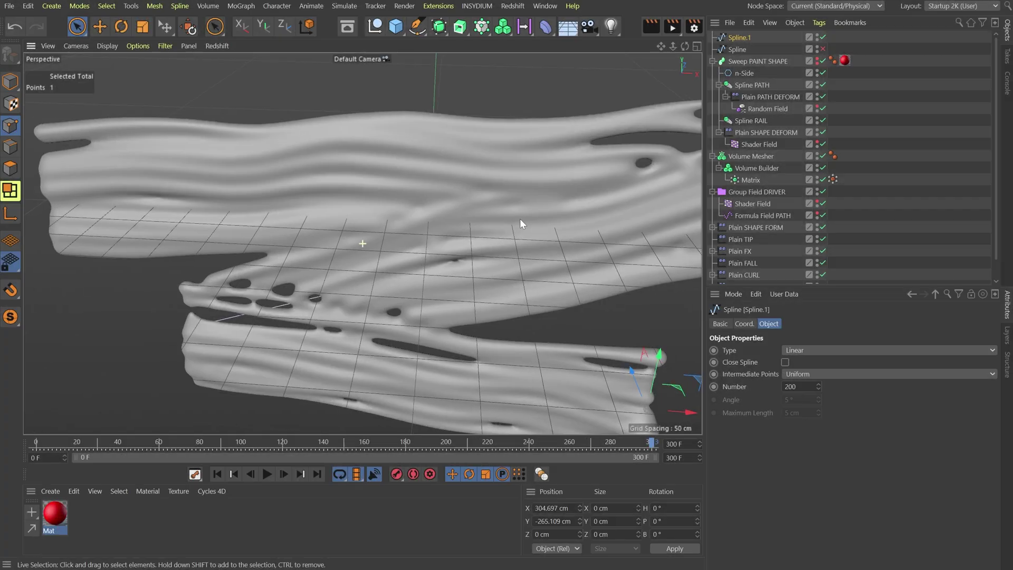
pyautogui.scroll(-3, 457, 221)
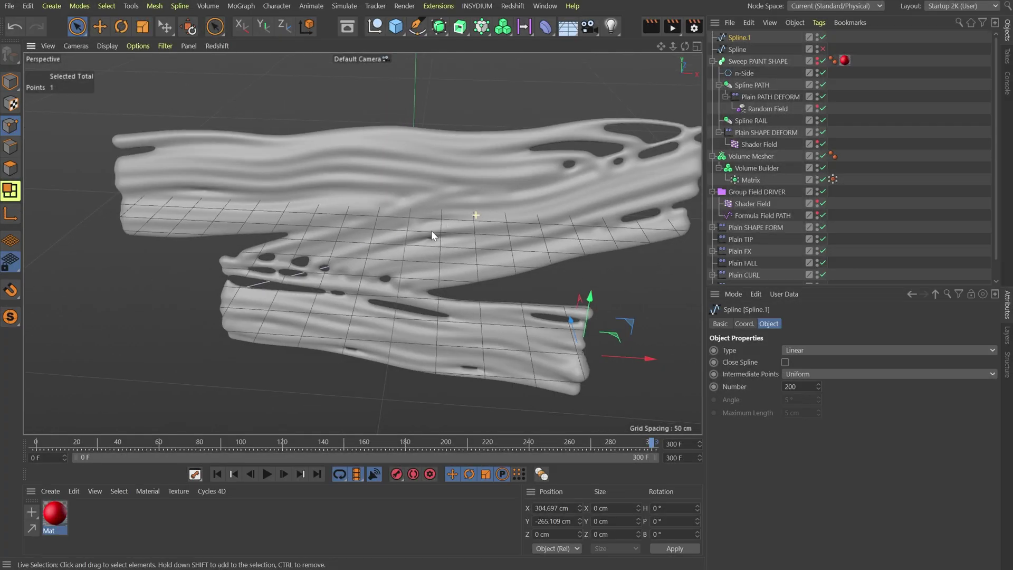
pyautogui.scroll(-3, 444, 228)
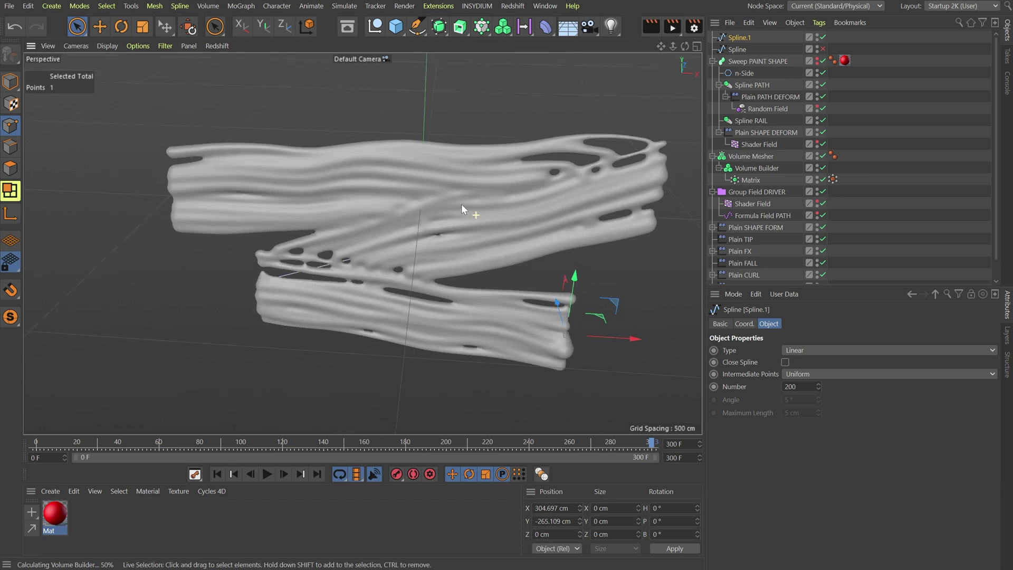
pyautogui.scroll(1, 462, 188)
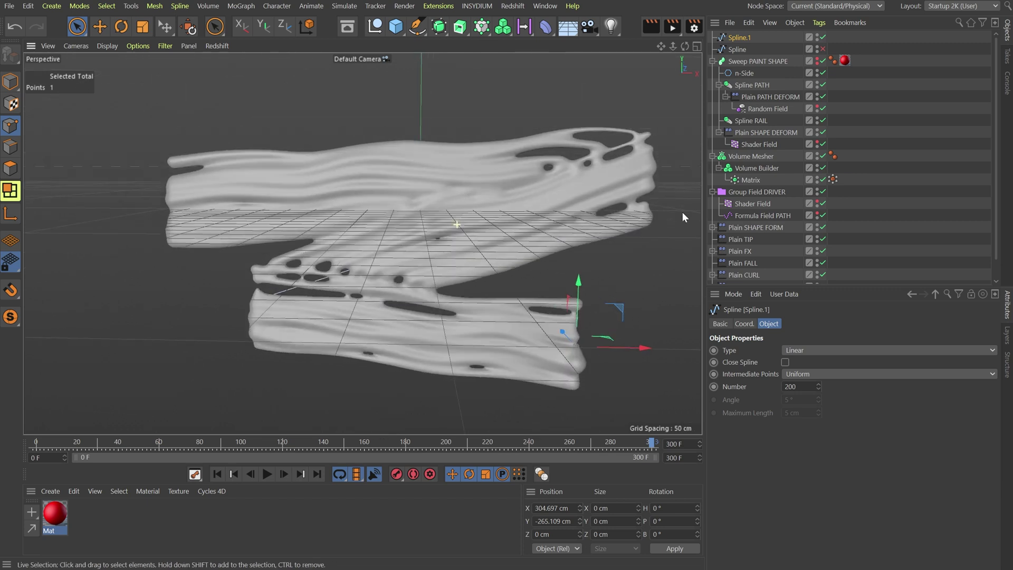
# Deselect all objects and hide the Workplane grid in the perspective view
pyautogui.click(877, 166)
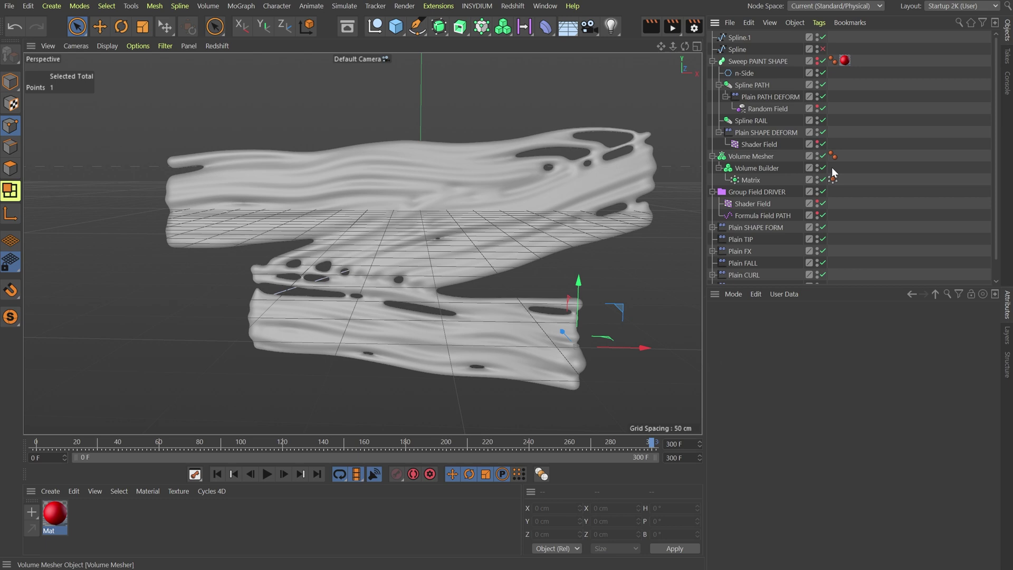
pyautogui.click(169, 46)
pyautogui.moveTo(135, 48)
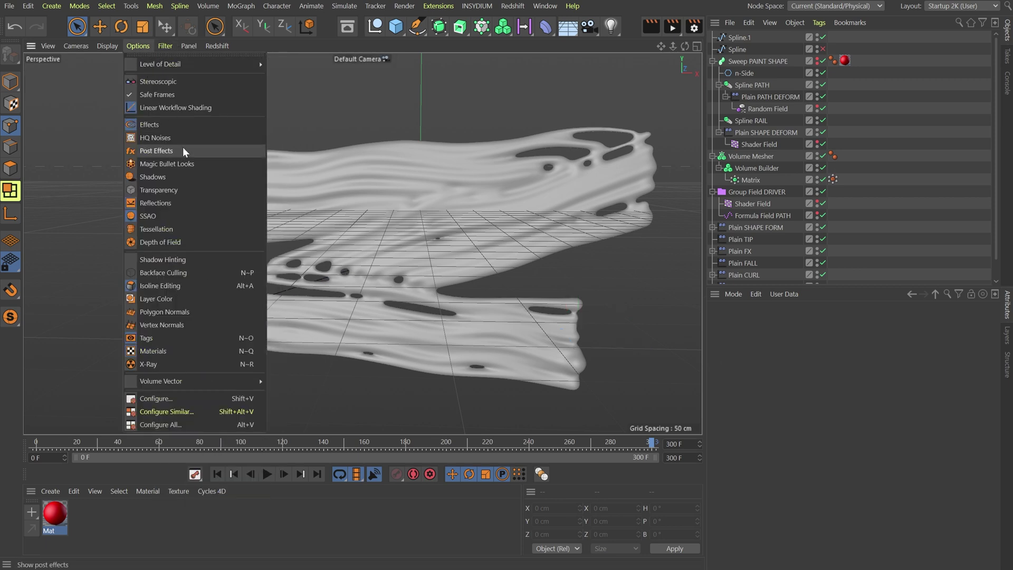
pyautogui.moveTo(169, 48)
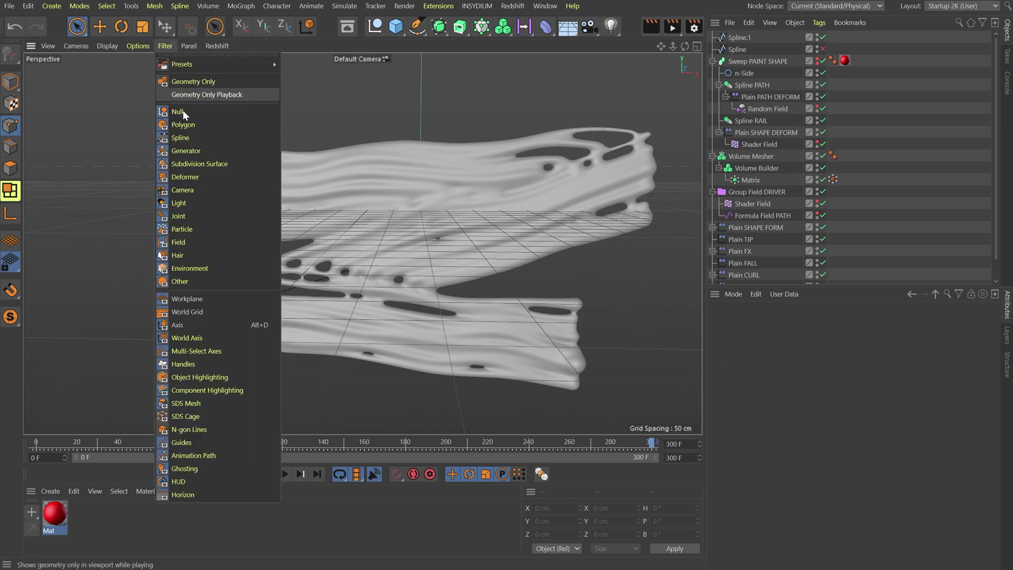
pyautogui.click(198, 298)
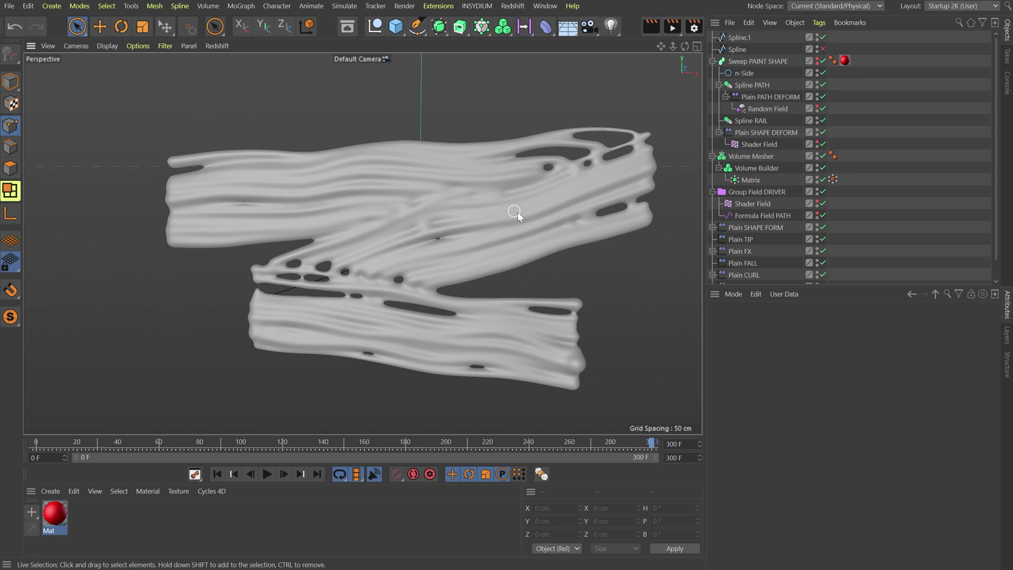
pyautogui.keyDown('alt'); pyautogui.moveTo(473, 205); pyautogui.dragTo(428, 196, button='middle'); pyautogui.keyUp('alt')
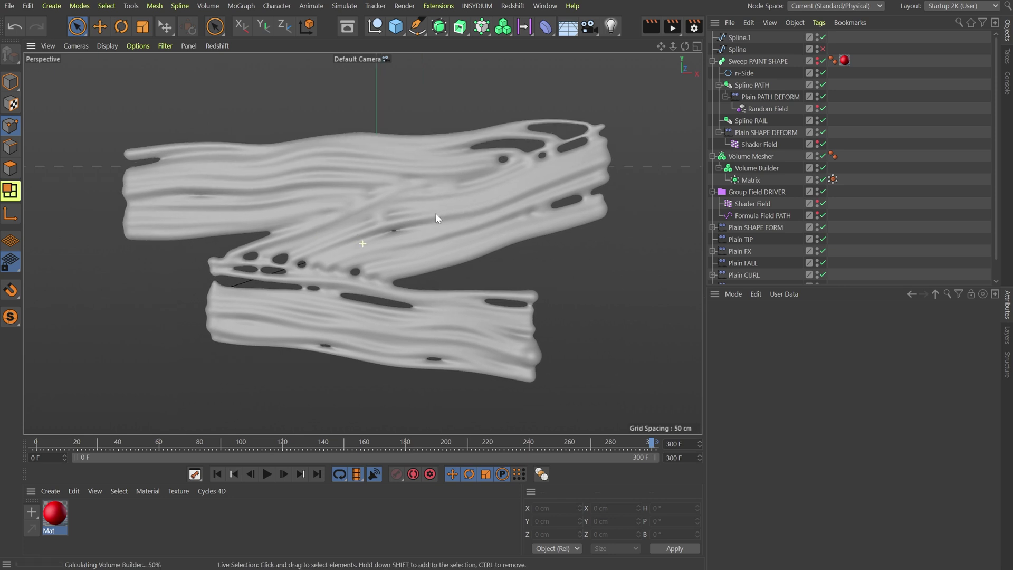
pyautogui.keyDown('alt'); pyautogui.moveTo(437, 212); pyautogui.dragTo(436, 215); pyautogui.keyUp('alt')
# Try a Clone Radius of 7 cm on the Major Effector, and set it to 6 cm
pyautogui.scroll(-2, 790, 229)
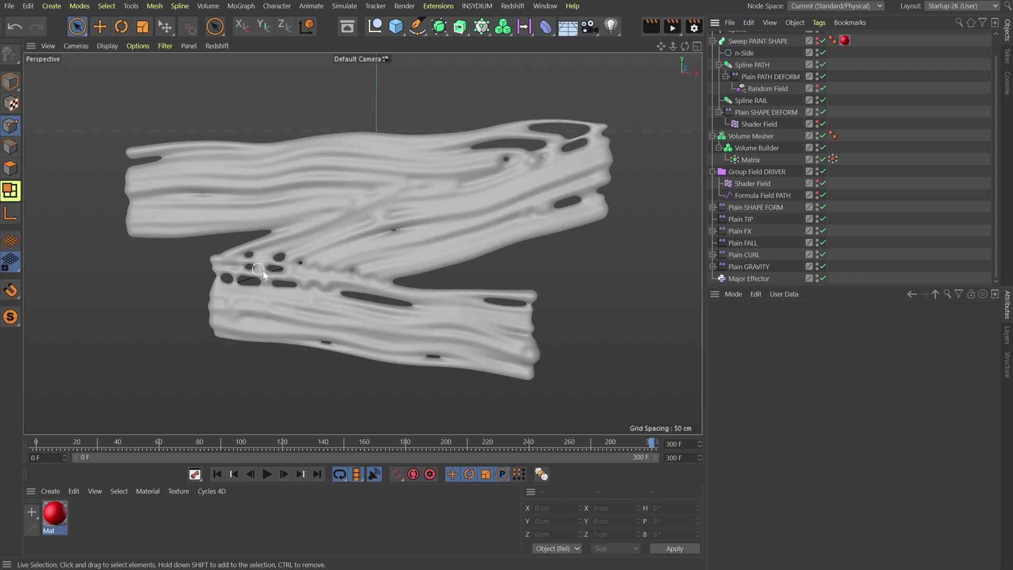
pyautogui.click(758, 278)
pyautogui.click(890, 324)
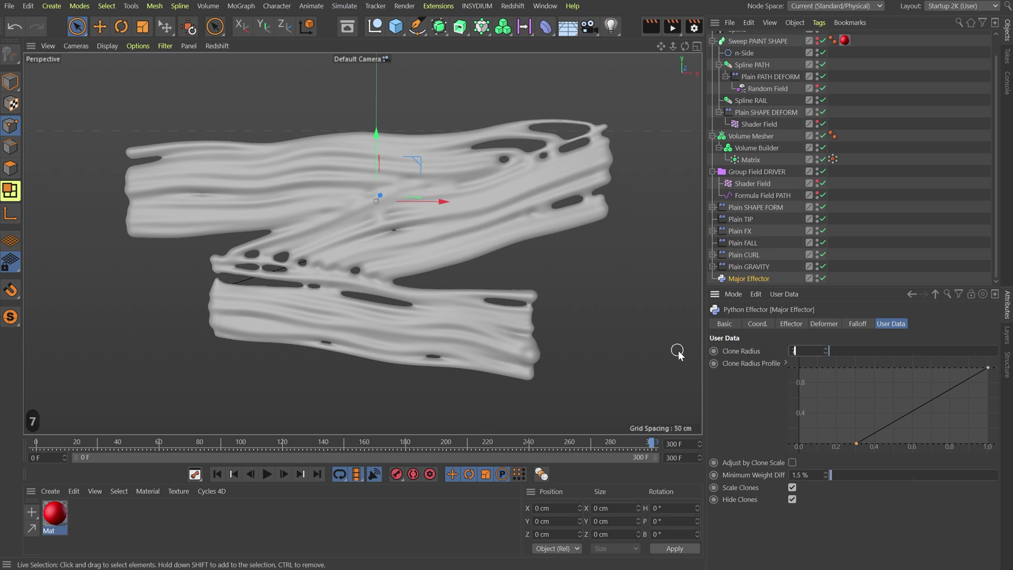
pyautogui.write('7')
pyautogui.press('Return')
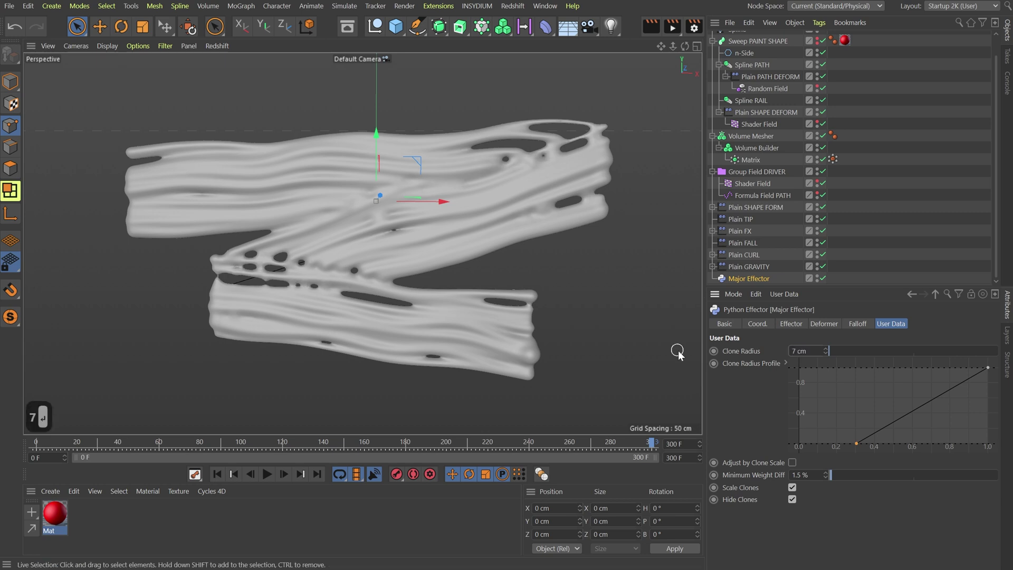
pyautogui.click(800, 351)
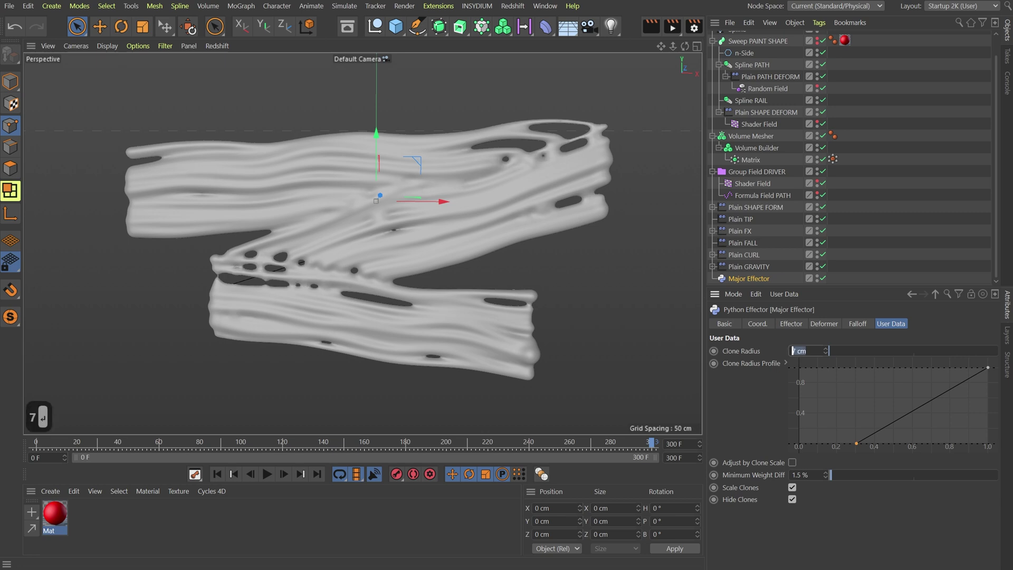
pyautogui.write('6')
pyautogui.press('Return')
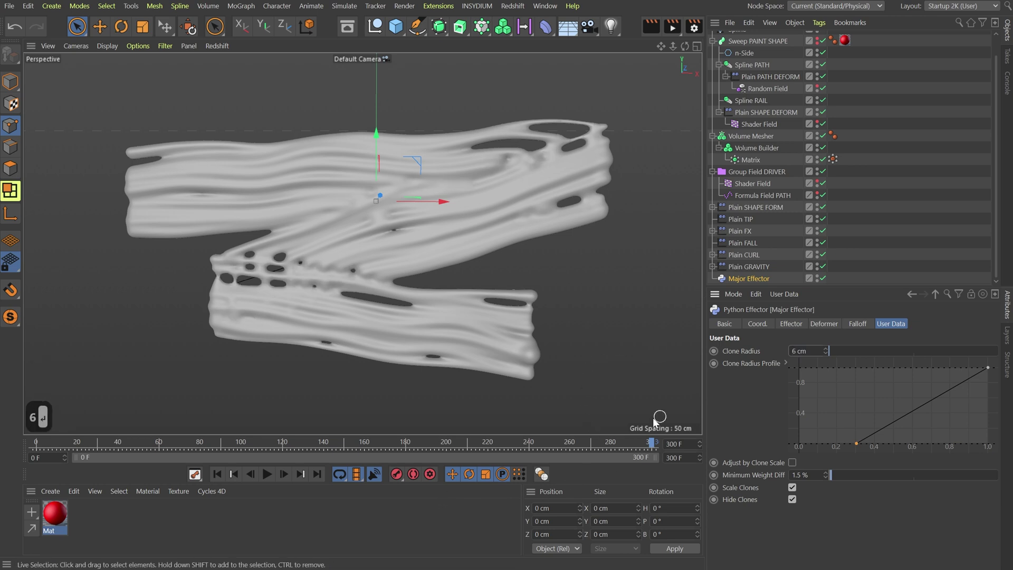
# Scrub the timeline back to frame 236 and examine the stroke's growing tip and the holes in its mesh
pyautogui.moveTo(541, 444); pyautogui.dragTo(519, 441)
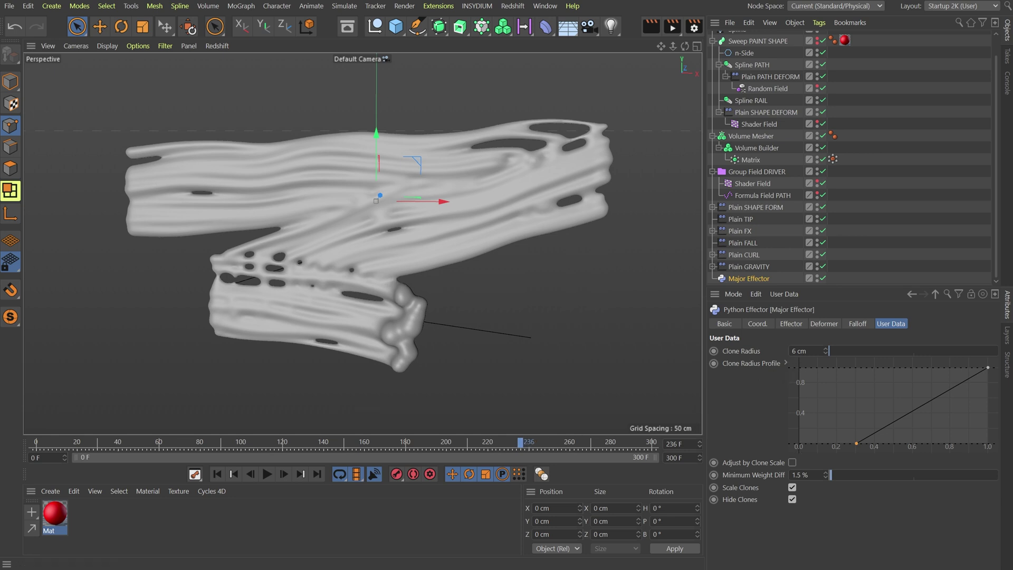
pyautogui.click(802, 351)
pyautogui.click(793, 463)
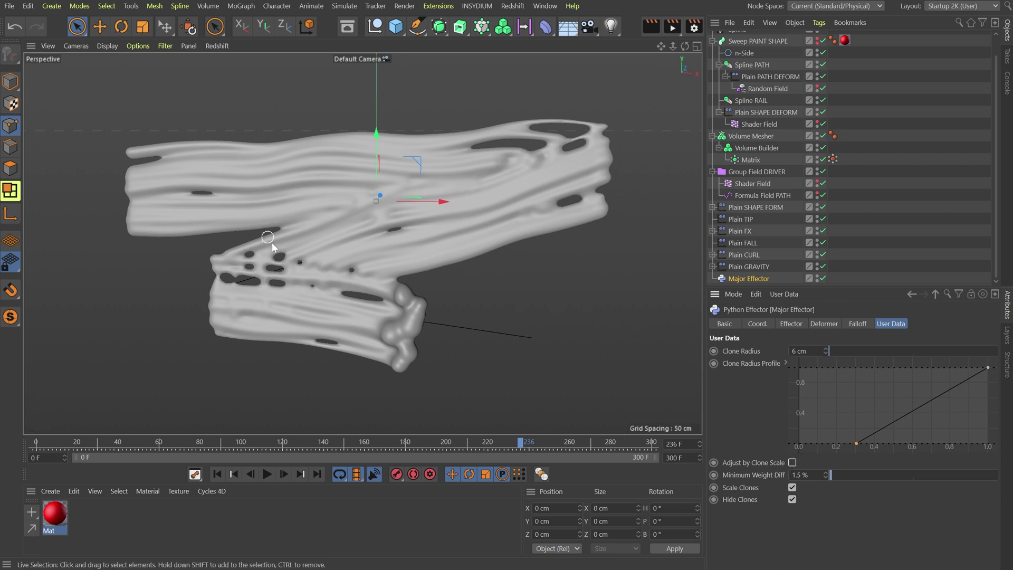
pyautogui.keyDown('alt'); pyautogui.moveTo(303, 269); pyautogui.dragTo(307, 246); pyautogui.keyUp('alt')
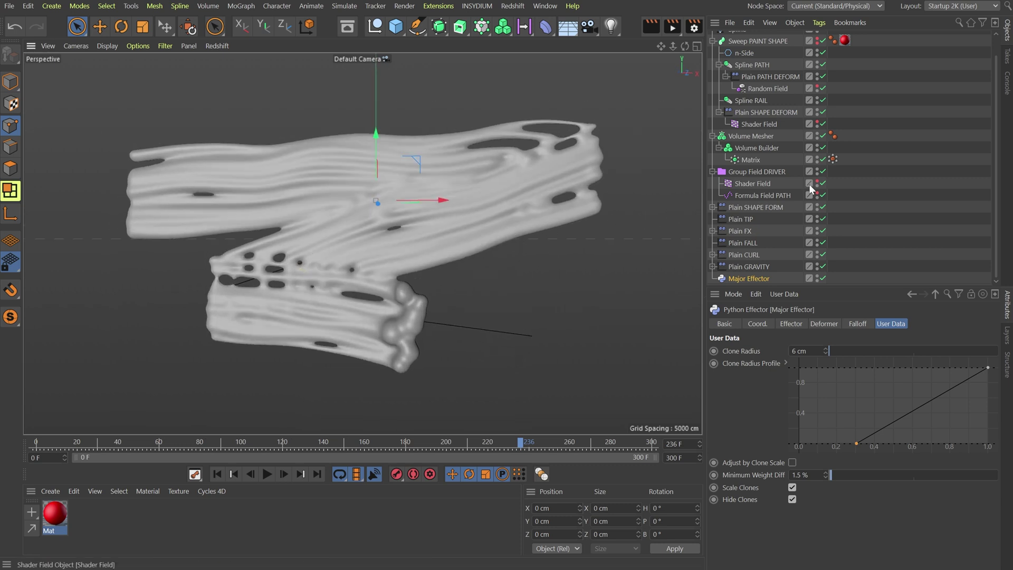
# Create a Redshift RS Material and assign it to the Volume Mesher
pyautogui.click(465, 380)
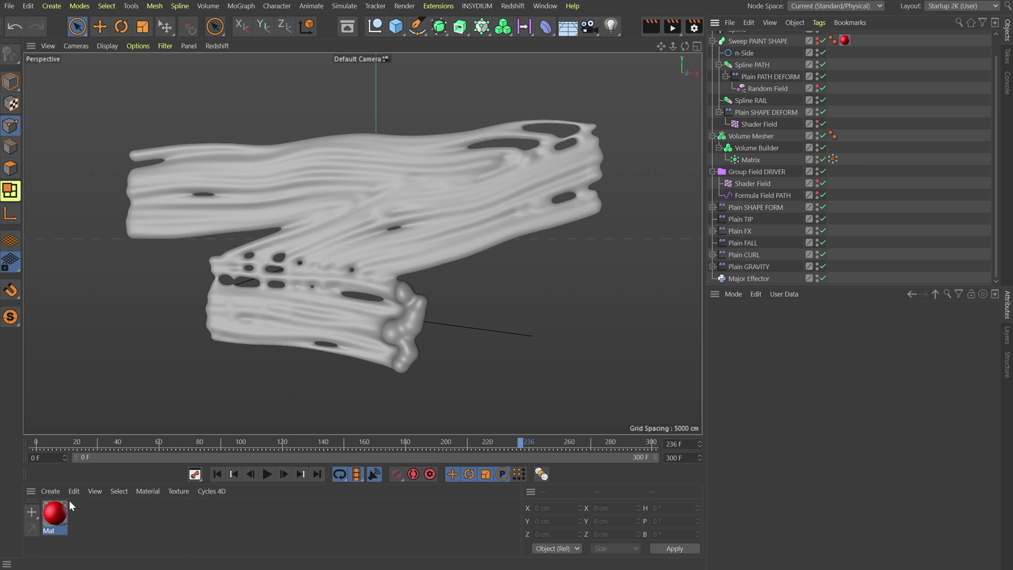
pyautogui.click(49, 490)
pyautogui.moveTo(103, 540)
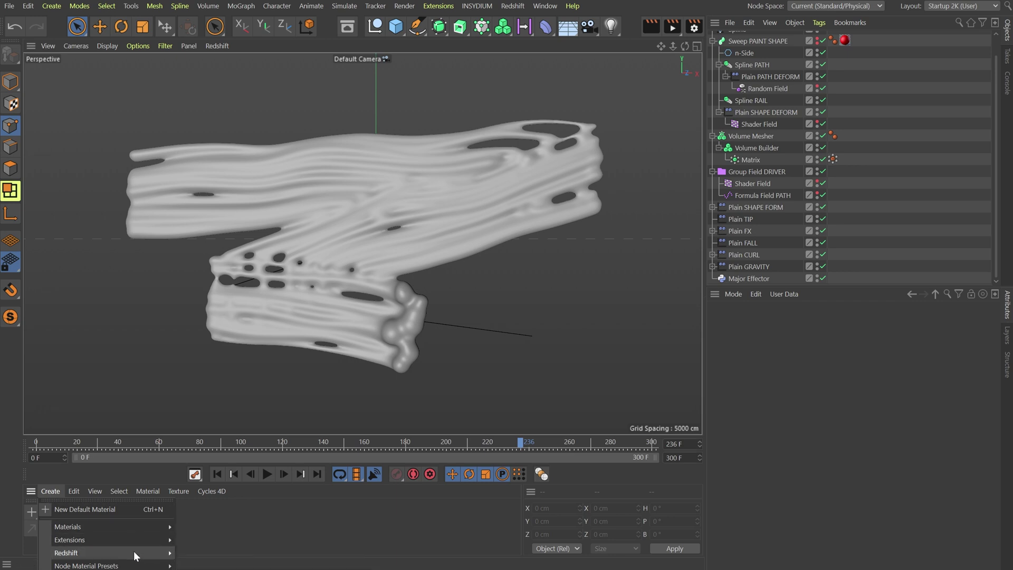
pyautogui.moveTo(134, 551)
pyautogui.moveTo(185, 553)
pyautogui.click(235, 553)
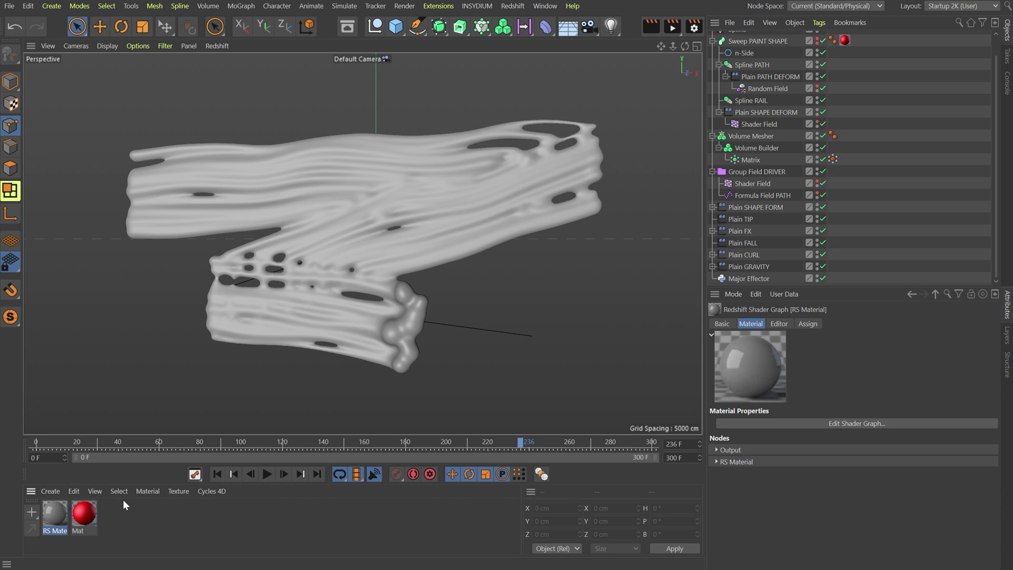
pyautogui.moveTo(53, 514); pyautogui.dragTo(770, 64)
pyautogui.moveTo(769, 141); pyautogui.dragTo(762, 136)
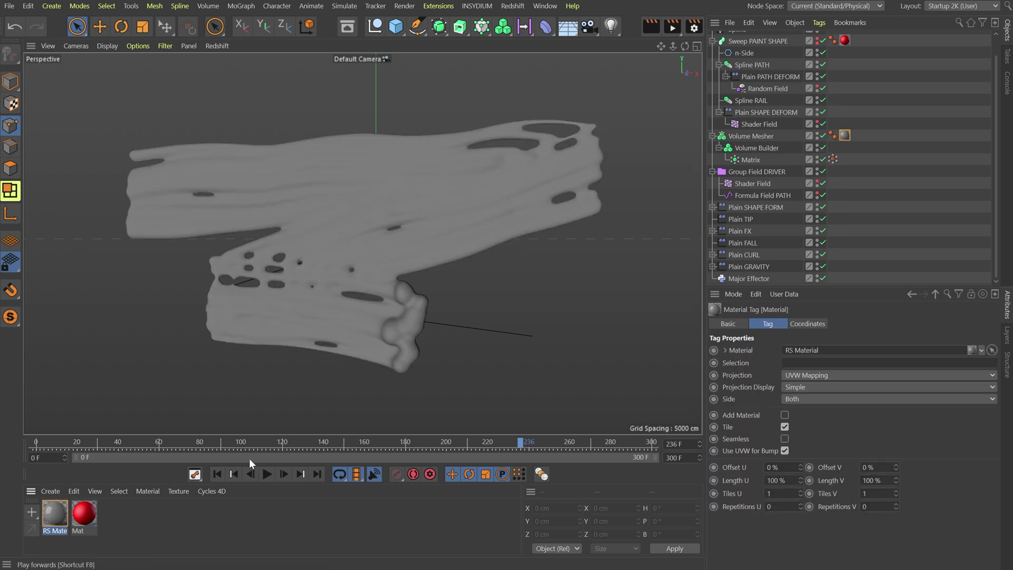
# Open the RS Material's shader graph, find the AO texture node and add it to the graph
pyautogui.doubleClick(55, 514)
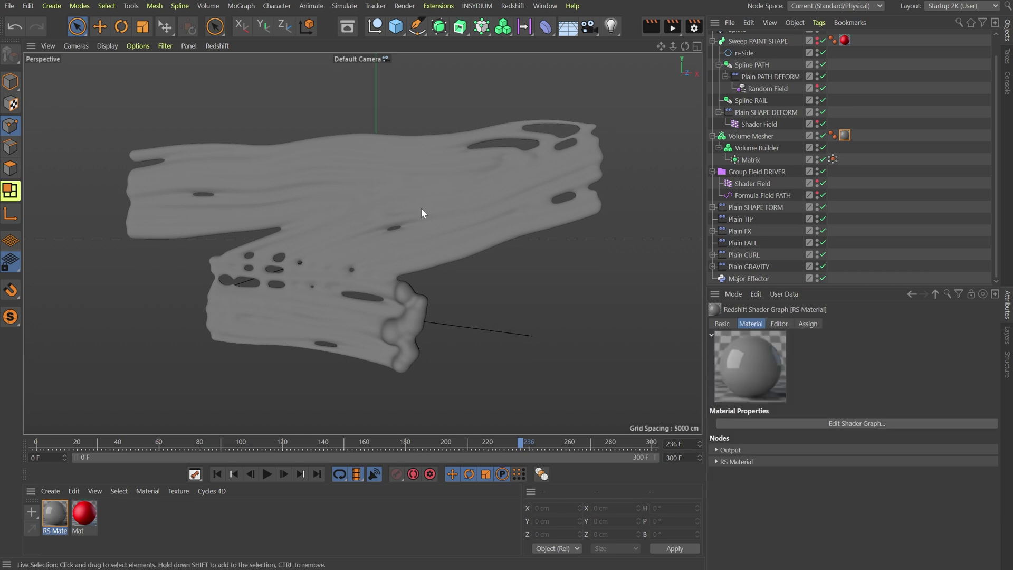
pyautogui.moveTo(487, 80); pyautogui.dragTo(488, 80)
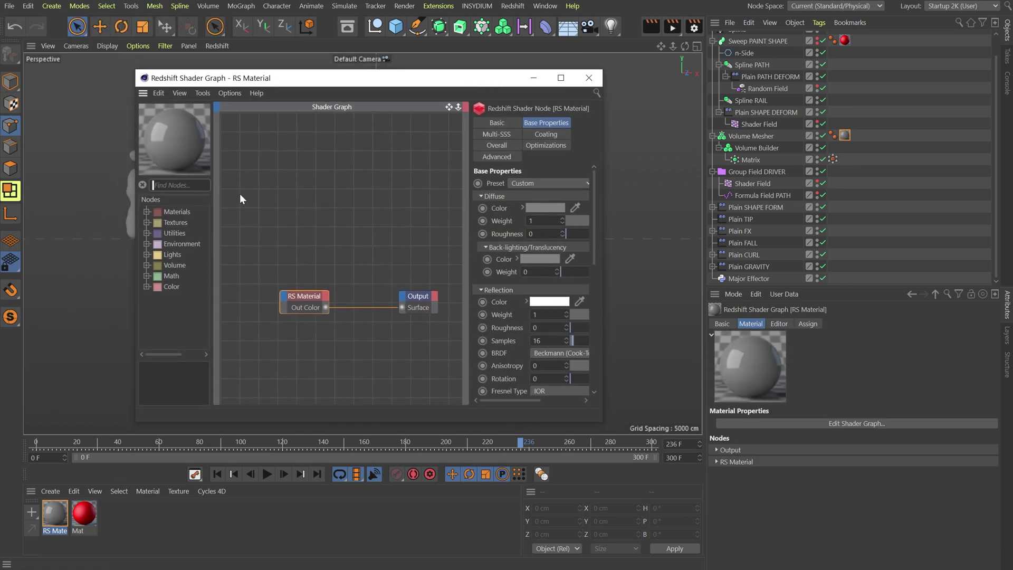
pyautogui.write('zo')
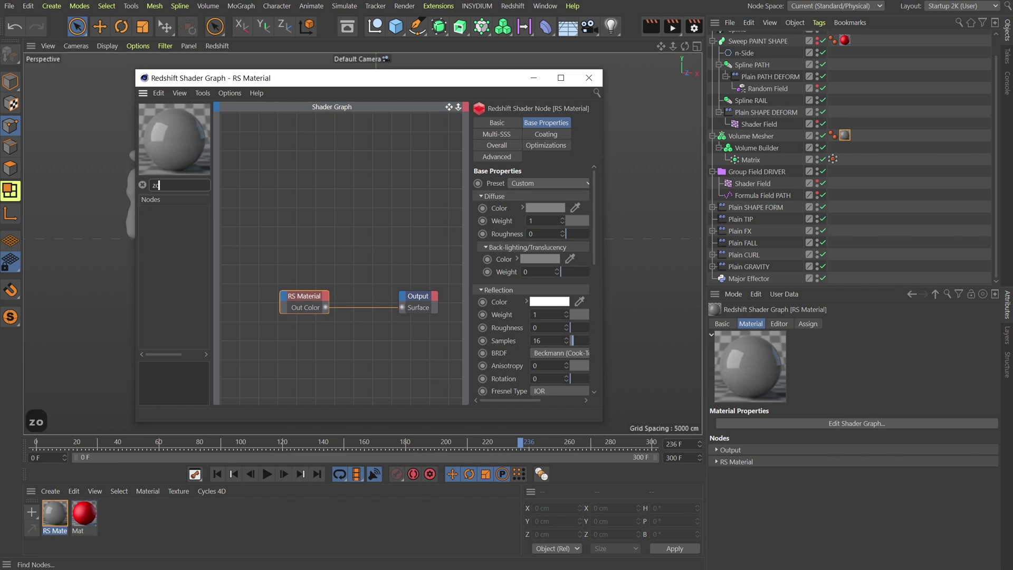
pyautogui.hotkey('ctrl', 'Home')
pyautogui.write('au')
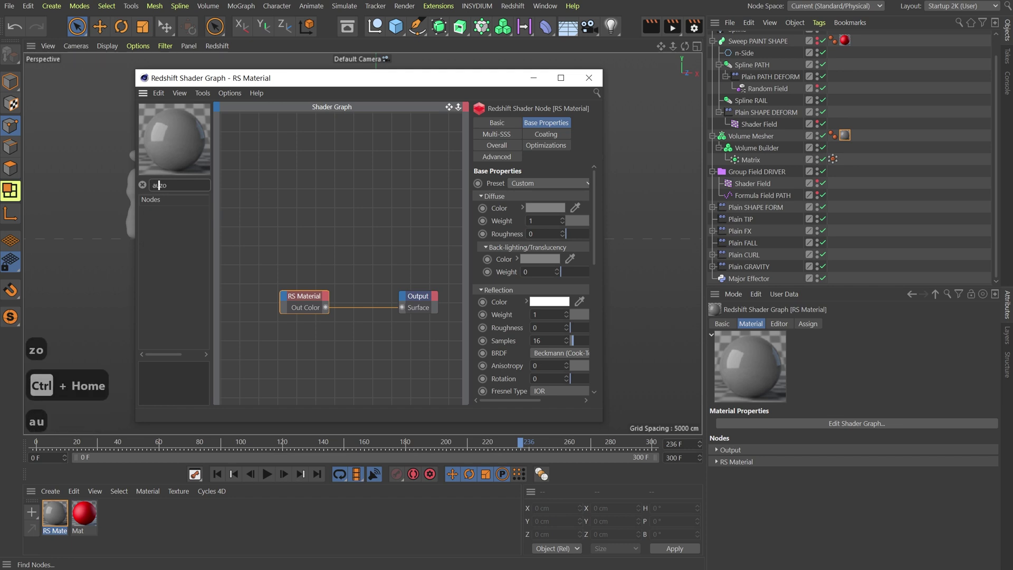
pyautogui.press('End')
pyautogui.hotkey('shift', 'Home')
pyautogui.write('ao')
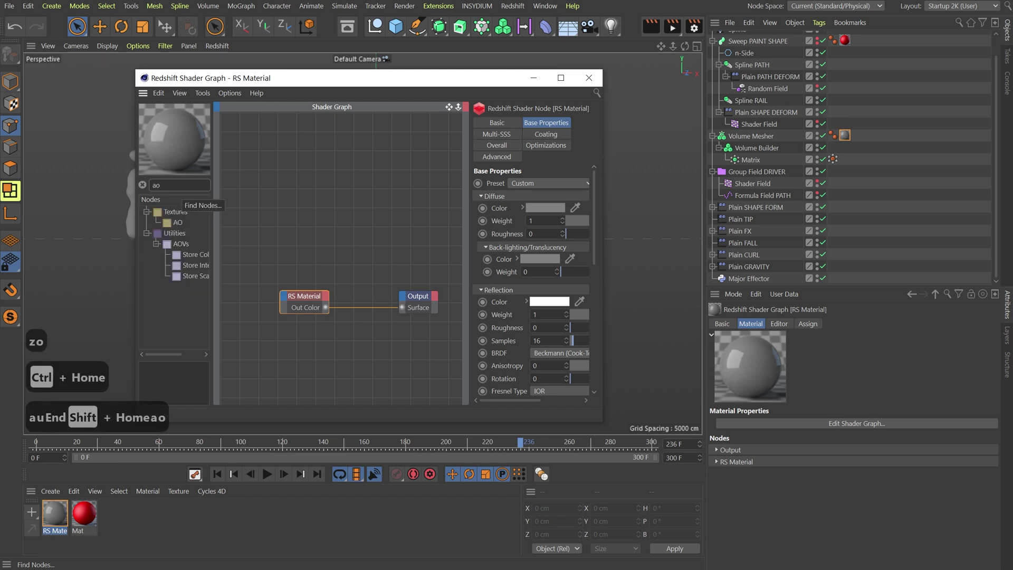
pyautogui.moveTo(179, 222); pyautogui.dragTo(322, 198)
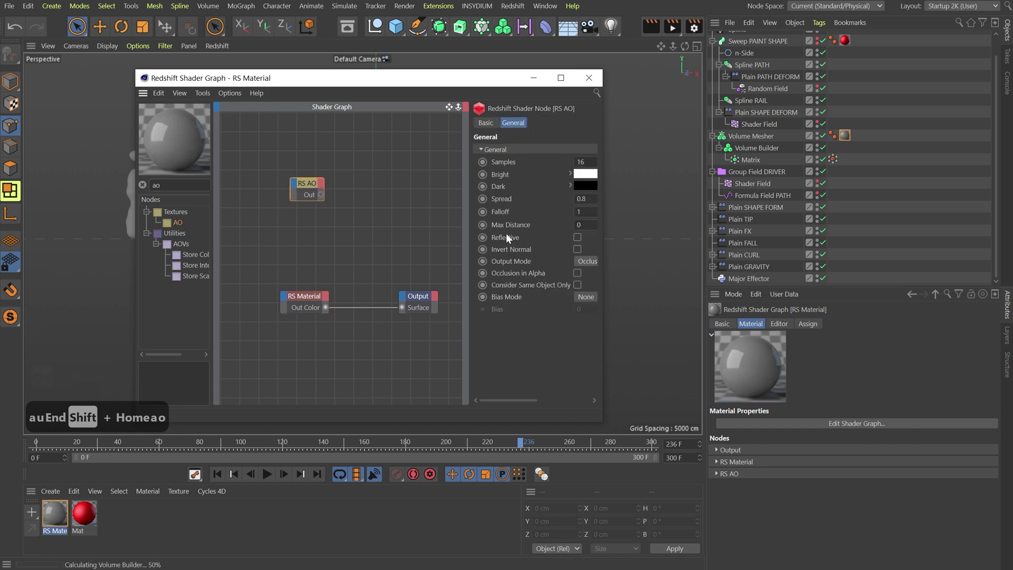
# Enable Invert Normal on the RS AO node and connect its Out port to the Output node's Surface
pyautogui.moveTo(511, 401)
pyautogui.mouseDown()
pyautogui.moveTo(569, 396)
pyautogui.moveTo(549, 386)
pyautogui.moveTo(512, 402)
pyautogui.mouseUp()
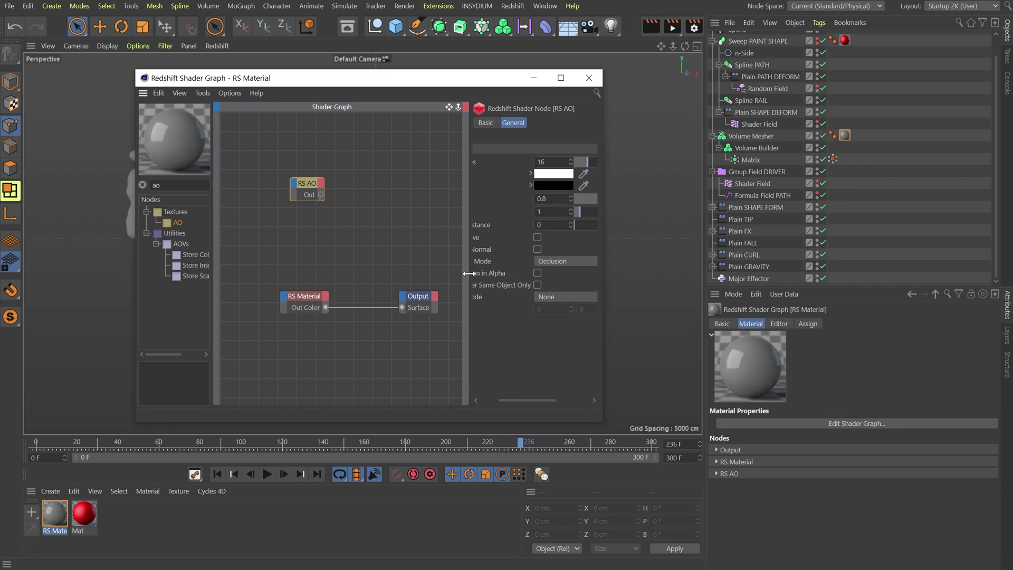
pyautogui.moveTo(467, 271); pyautogui.dragTo(373, 270)
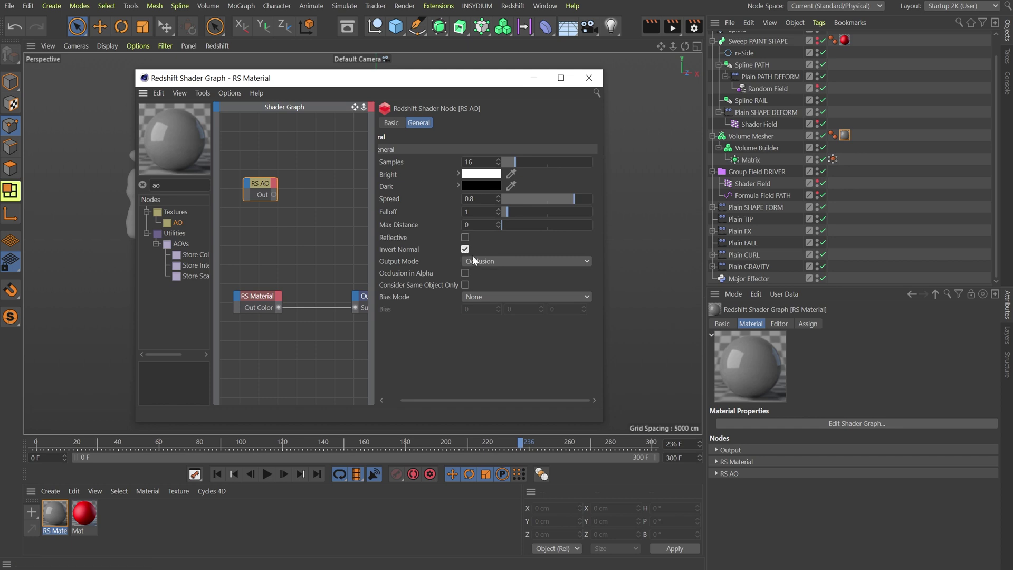
pyautogui.moveTo(274, 195); pyautogui.dragTo(356, 308)
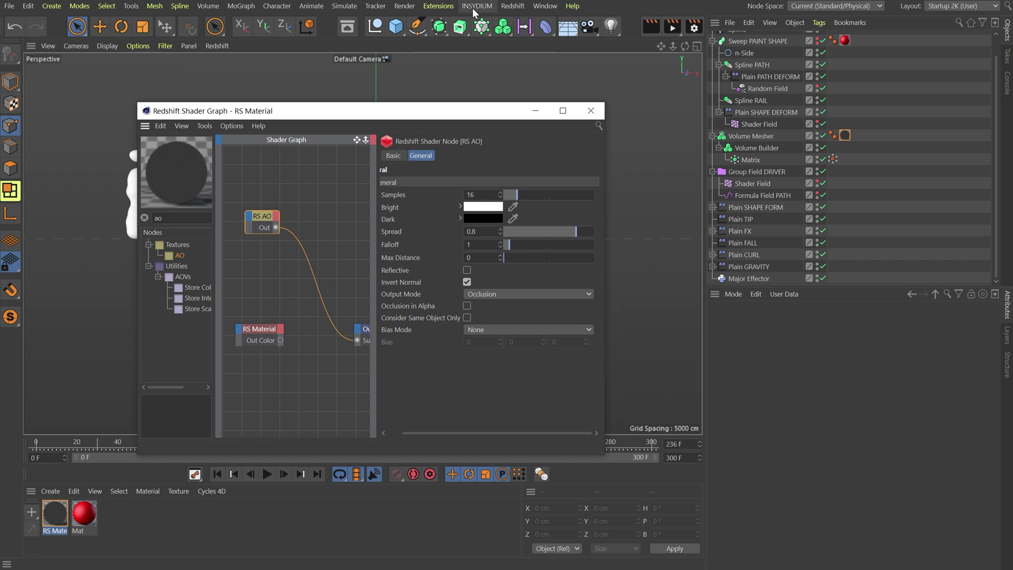
# Render the stroke at frame 236 in the Redshift RenderView and place its window beside the shader graph
pyautogui.click(521, 7)
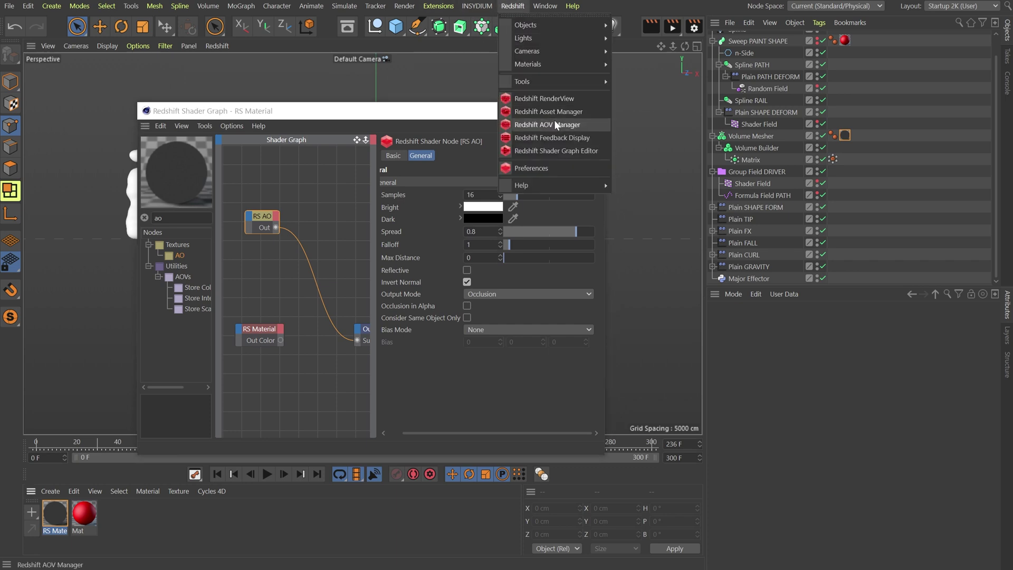
pyautogui.click(555, 101)
pyautogui.moveTo(405, 79); pyautogui.dragTo(606, 81)
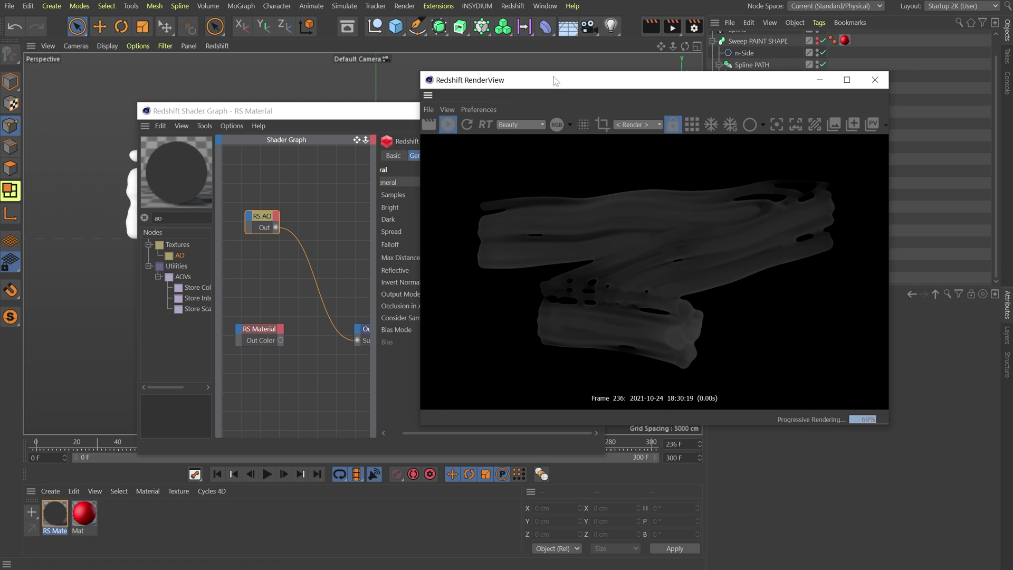
pyautogui.moveTo(547, 83); pyautogui.dragTo(699, 87)
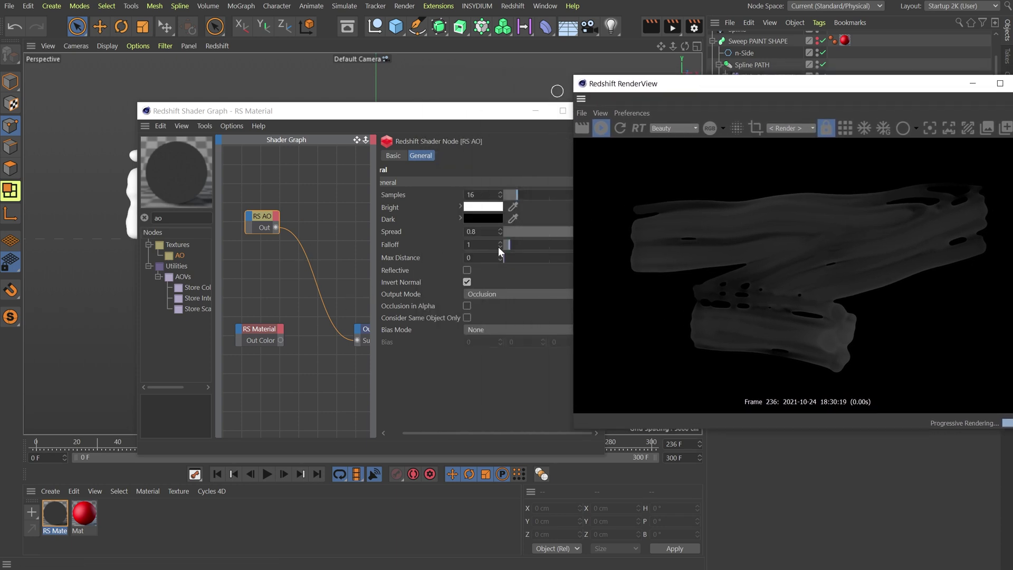
# Try a Falloff of 0.5 on the RS AO node, and set it to 0.66
pyautogui.click(498, 246)
pyautogui.write('.5')
pyautogui.press('Return')
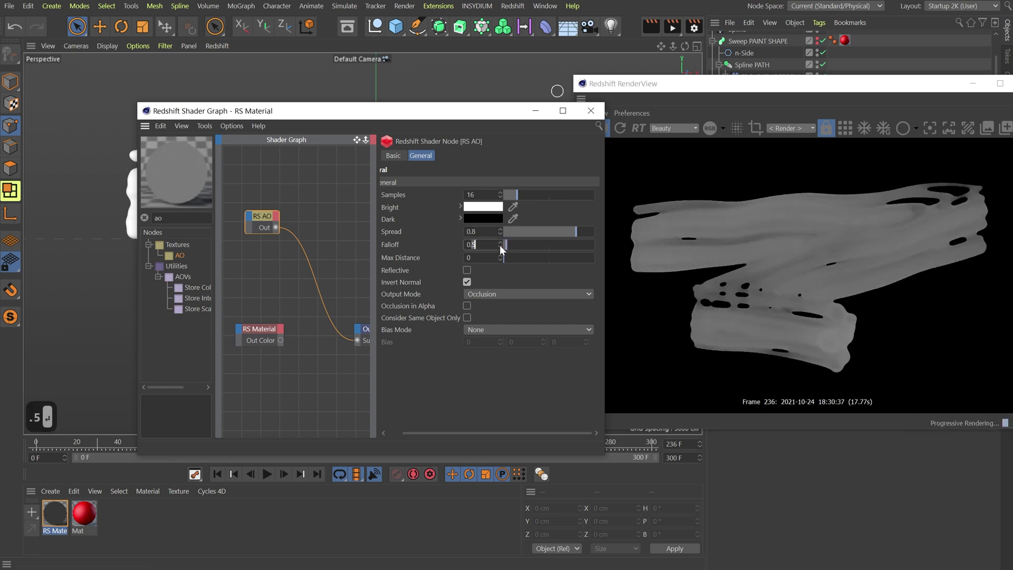
pyautogui.write('66')
pyautogui.press('Return')
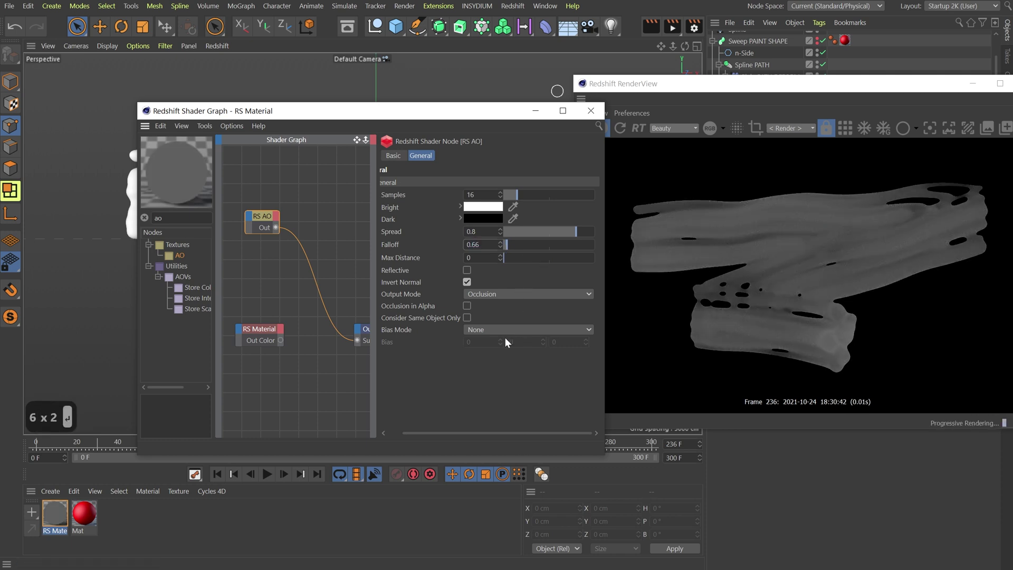
# Find the Scalar Ramp texture node, add it to the graph, and wire it between RS AO and the Output node's Surface
pyautogui.moveTo(191, 218); pyautogui.dragTo(79, 217)
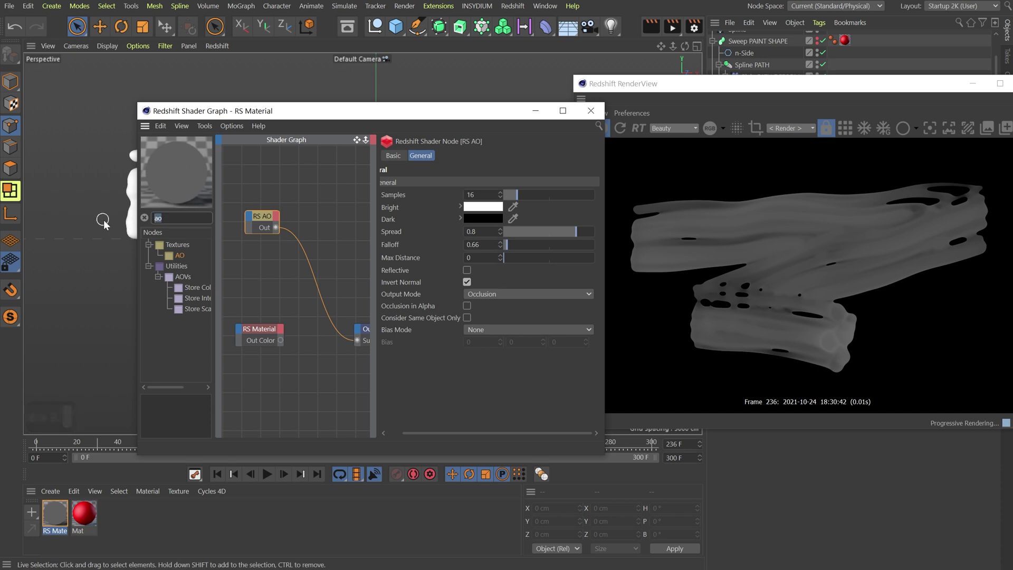
pyautogui.write('ram')
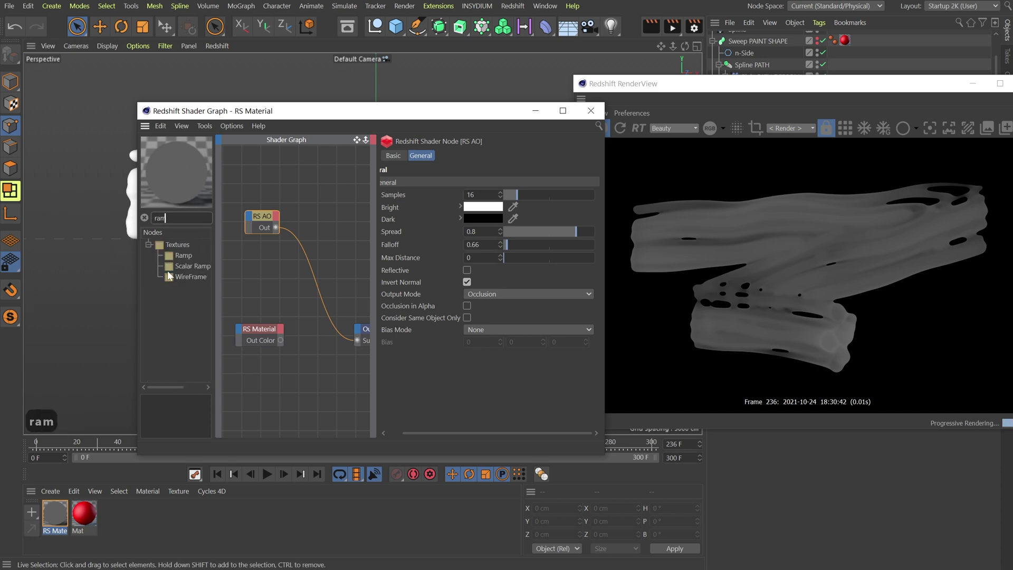
pyautogui.moveTo(172, 269); pyautogui.dragTo(305, 263)
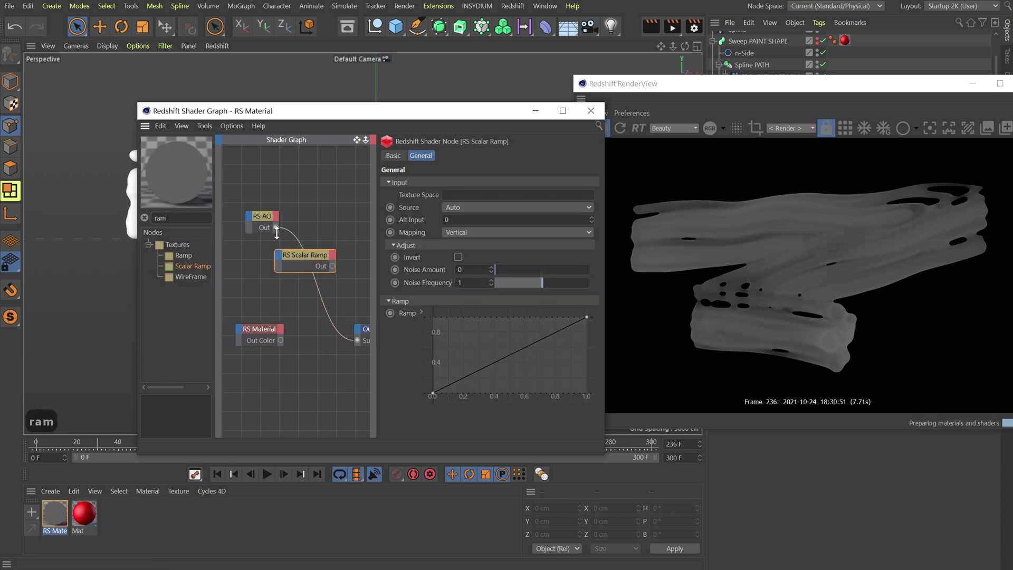
pyautogui.moveTo(275, 228); pyautogui.dragTo(358, 340)
pyautogui.moveTo(319, 262)
pyautogui.click(351, 261)
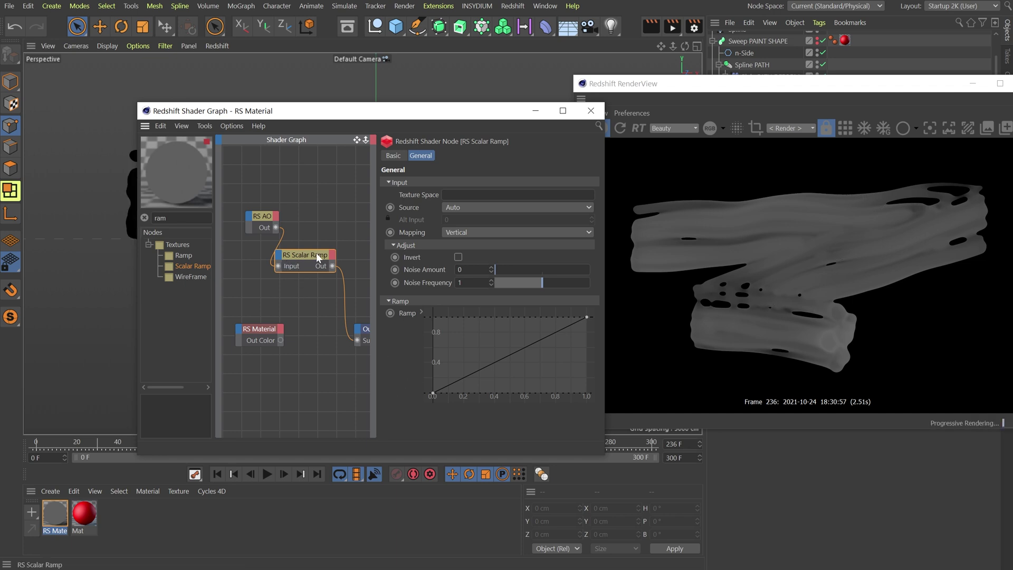
# Steepen the RS Scalar Ramp curve by moving its upper end knot to about 0.33 along the horizontal axis
pyautogui.moveTo(585, 316); pyautogui.dragTo(541, 310)
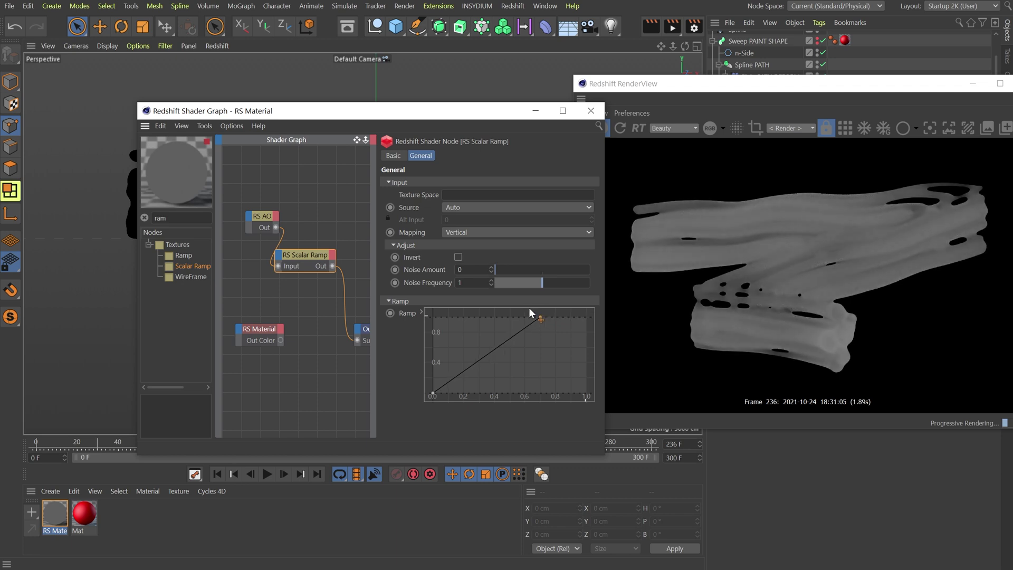
pyautogui.moveTo(529, 308); pyautogui.dragTo(522, 305)
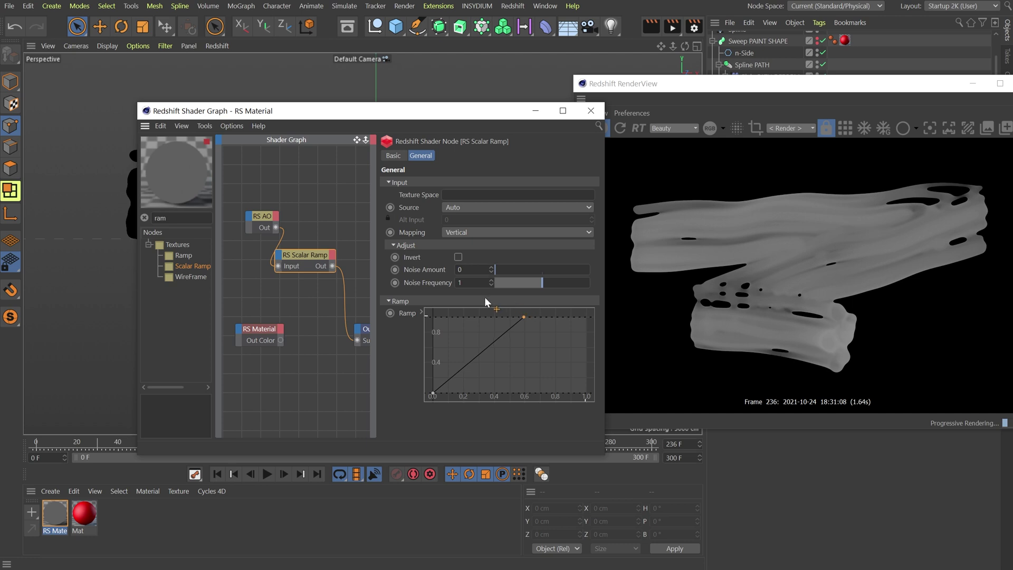
pyautogui.moveTo(484, 297); pyautogui.dragTo(483, 299)
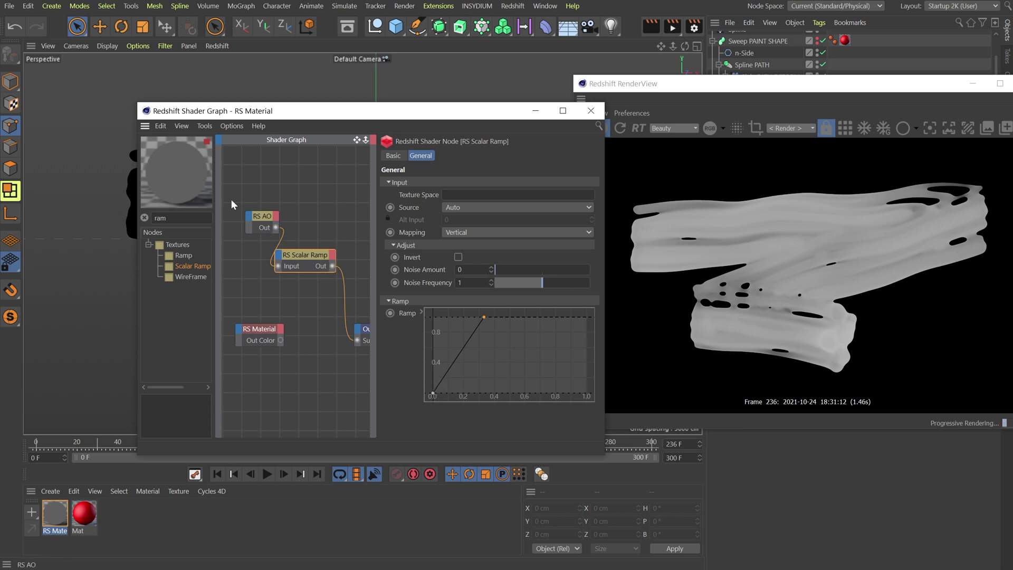
# Add an RS Ramp node, feed it from the RS Scalar Ramp output, and connect its Out Color to the Output node's Surface
pyautogui.moveTo(183, 255); pyautogui.dragTo(354, 224)
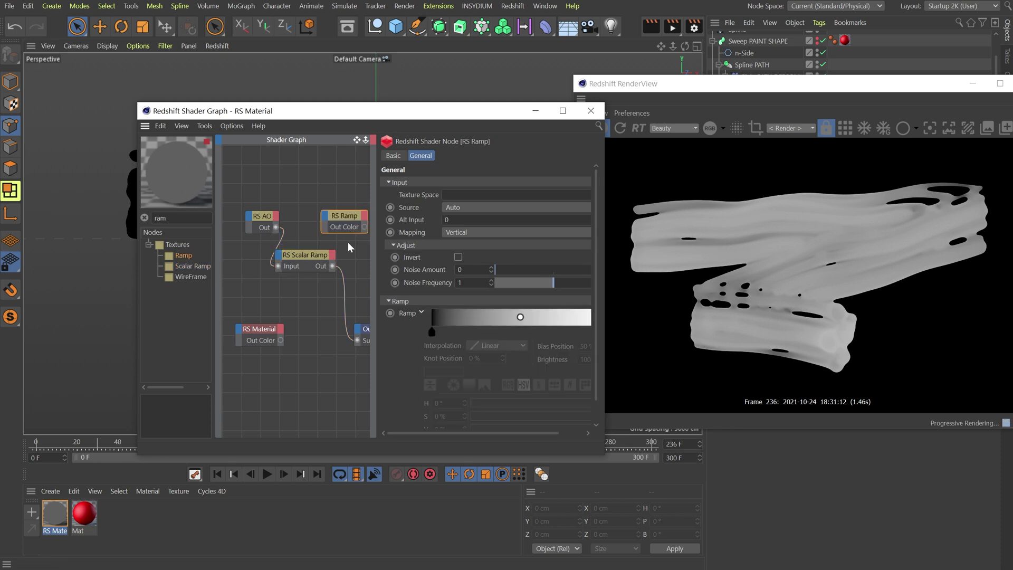
pyautogui.moveTo(332, 266); pyautogui.dragTo(325, 220)
pyautogui.moveTo(353, 226)
pyautogui.click(390, 226)
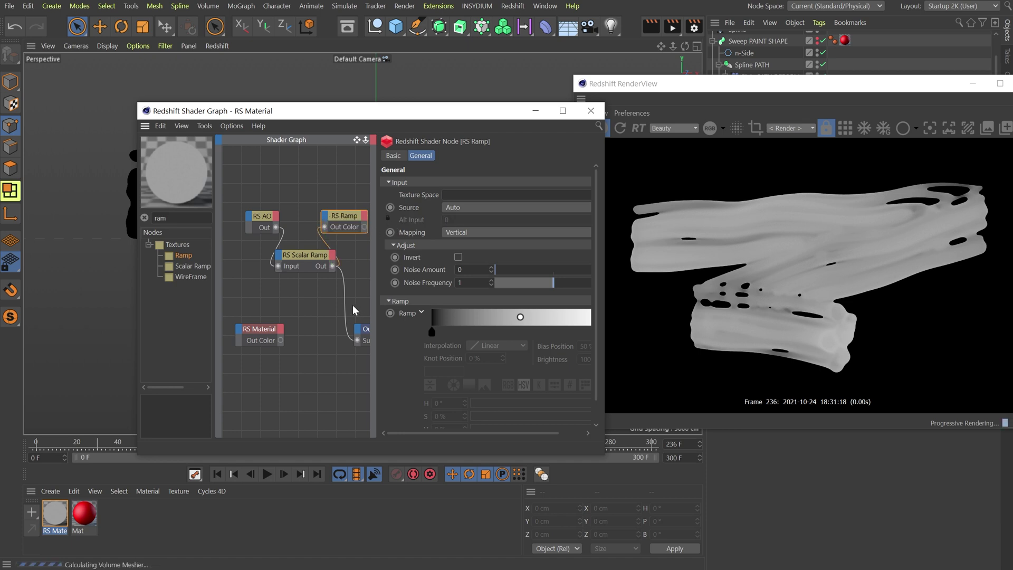
pyautogui.moveTo(346, 284); pyautogui.dragTo(297, 272, button='middle')
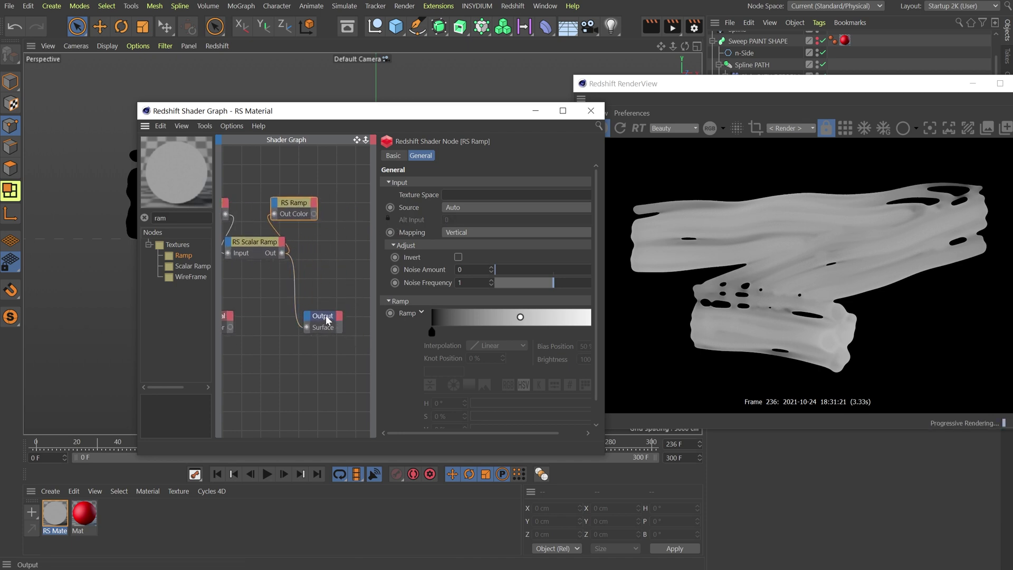
pyautogui.moveTo(325, 314); pyautogui.dragTo(352, 306)
pyautogui.moveTo(313, 213); pyautogui.dragTo(336, 322)
pyautogui.moveTo(313, 214); pyautogui.dragTo(335, 325)
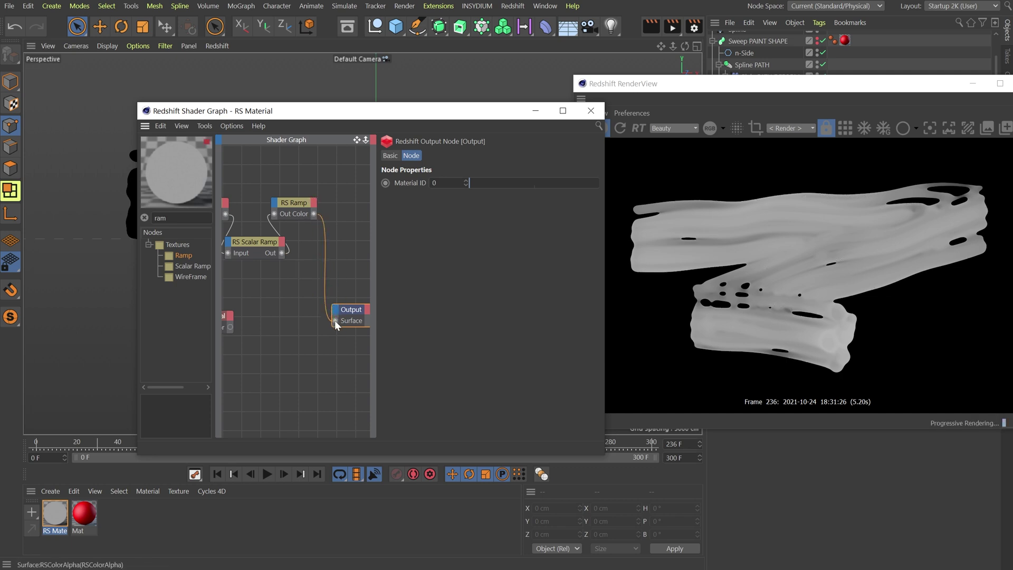
# Color the RS Ramp from red (H 0°, S 100%, V 96%) at the start to blue-violet (H 259°, S 100%, V 100%) at the end
pyautogui.click(300, 206)
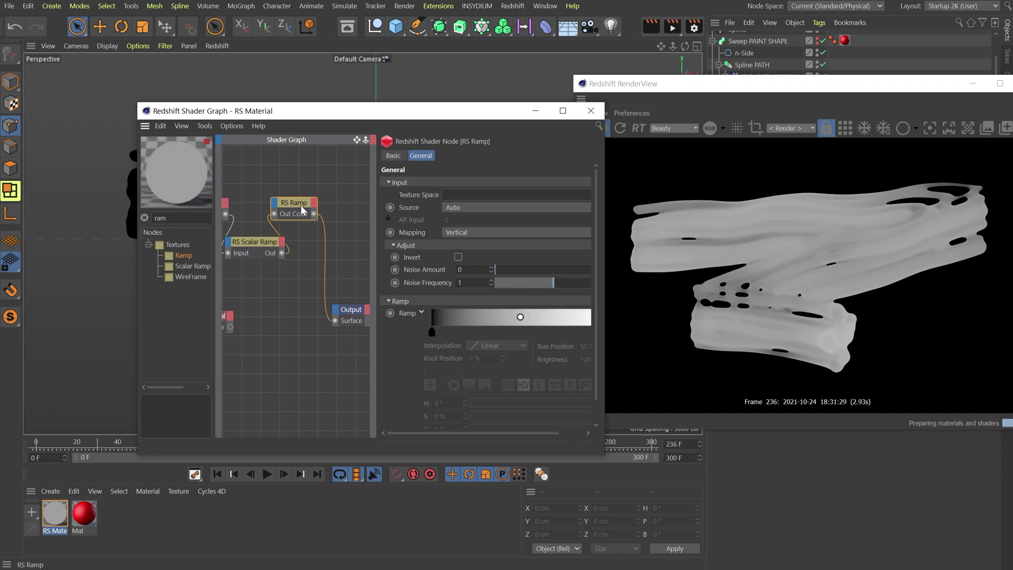
pyautogui.click(432, 332)
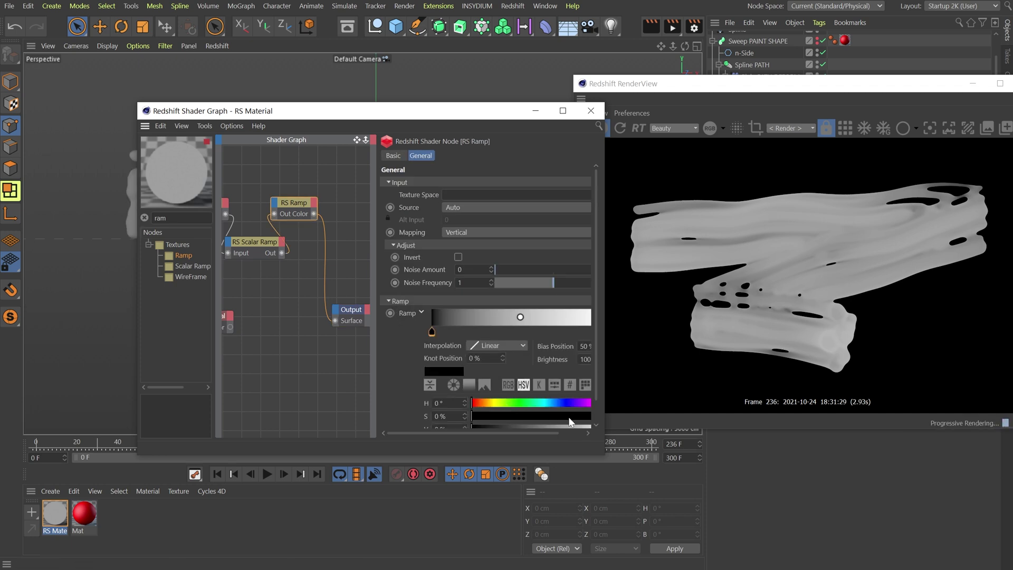
pyautogui.moveTo(704, 419)
pyautogui.mouseDown()
pyautogui.moveTo(739, 413)
pyautogui.moveTo(690, 421)
pyautogui.mouseUp()
pyautogui.moveTo(529, 433); pyautogui.dragTo(580, 405)
pyautogui.scroll(-1, 551, 417)
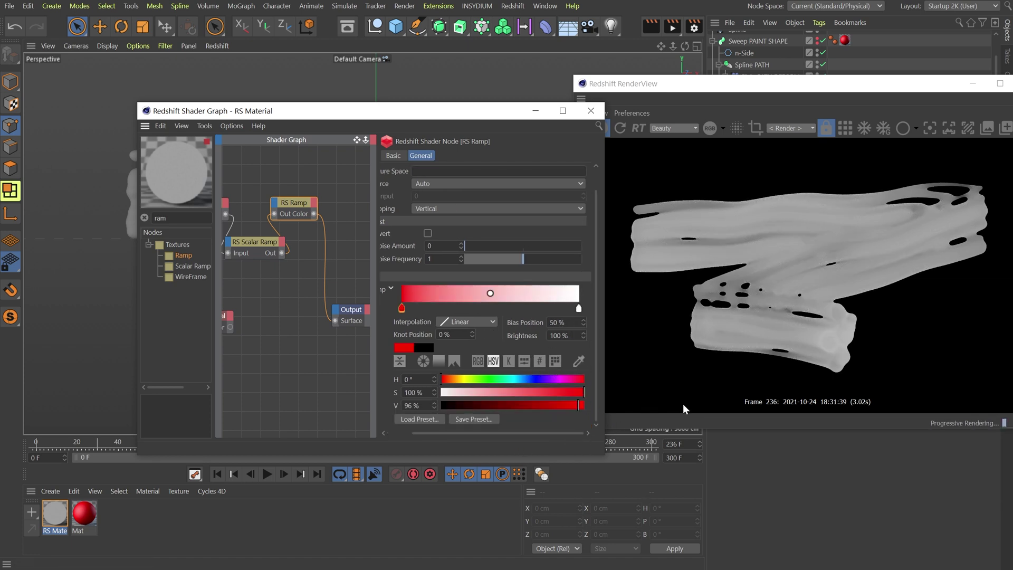
pyautogui.click(578, 308)
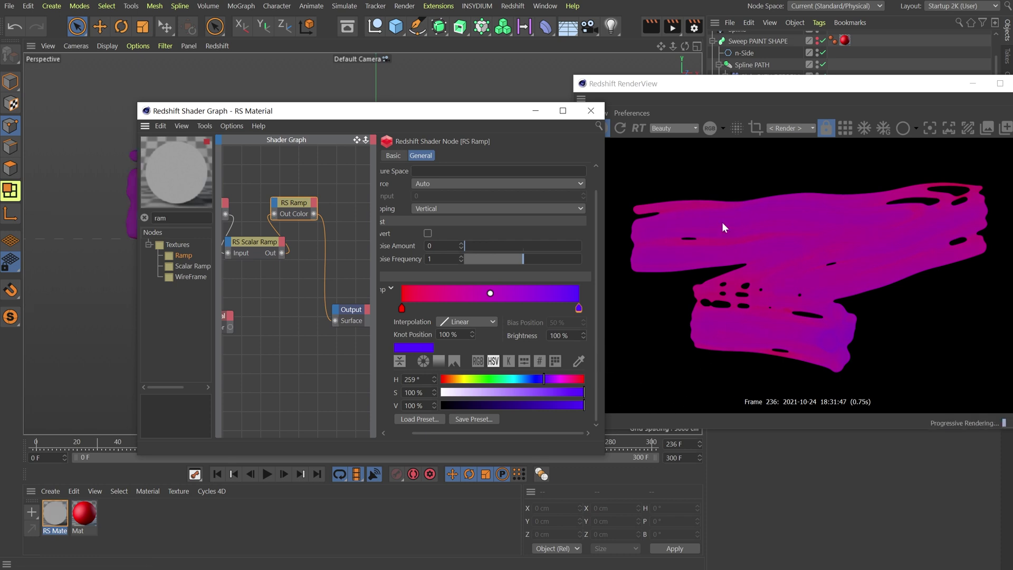
# Move the upper knot of the RS Scalar Ramp curve further toward zero to steepen the falloff
pyautogui.moveTo(243, 210); pyautogui.dragTo(267, 245, button='middle')
pyautogui.click(267, 244)
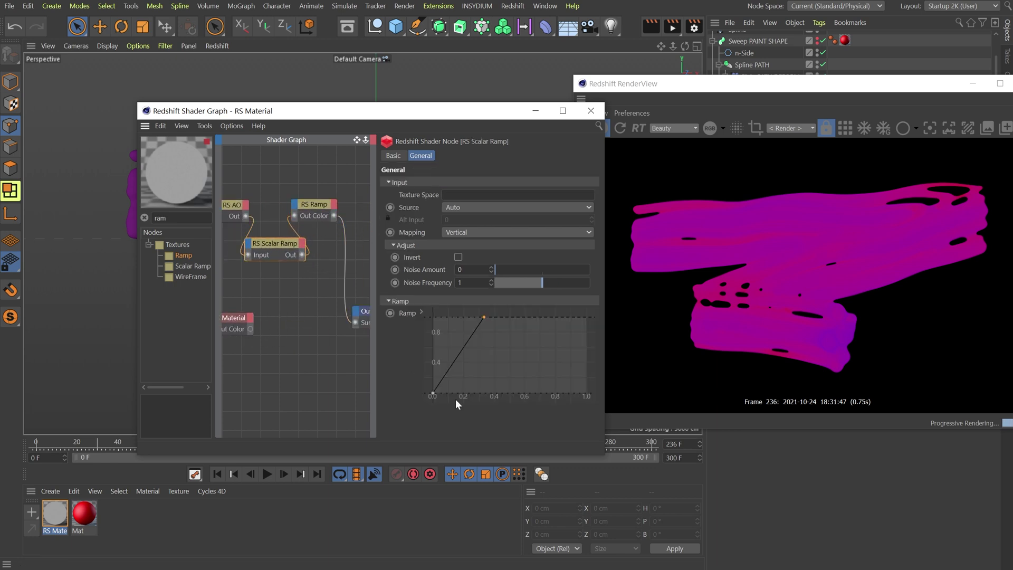
pyautogui.click(484, 317)
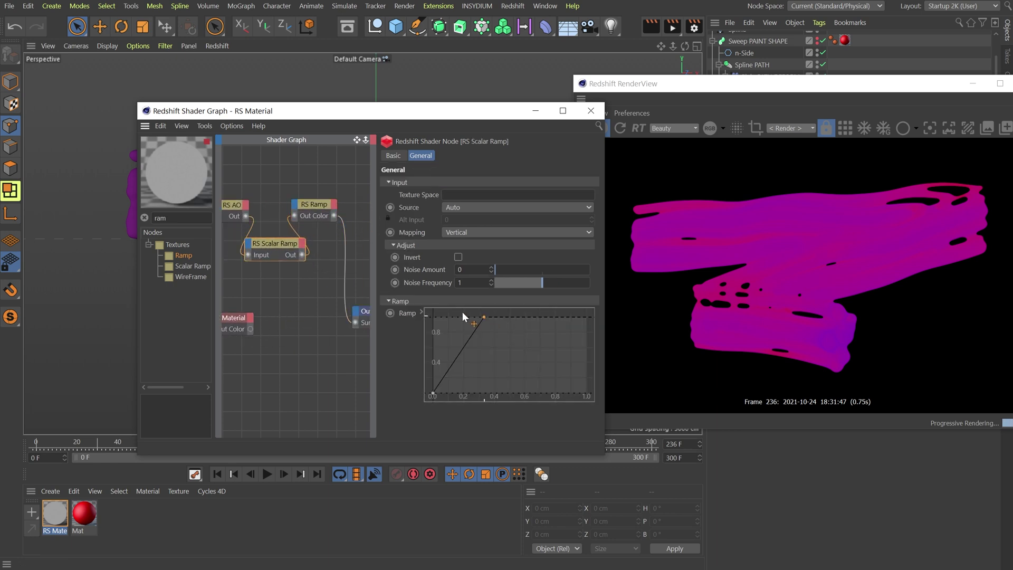
pyautogui.moveTo(462, 315); pyautogui.dragTo(462, 315)
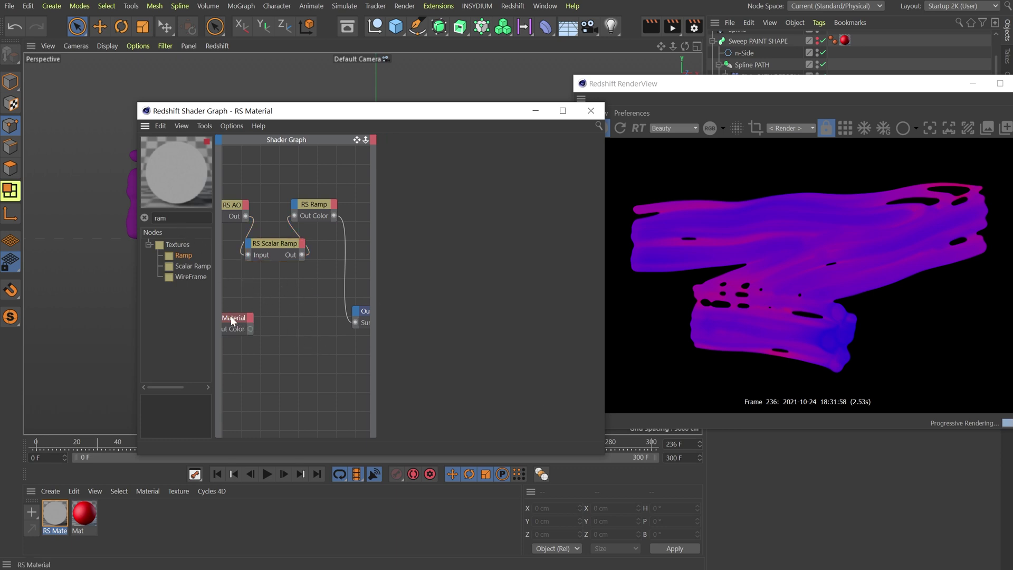
# Connect the RS Material node's Out Color to the Output node's Surface and set its Refraction/Transmission Weight to 1
pyautogui.moveTo(230, 315); pyautogui.dragTo(357, 326)
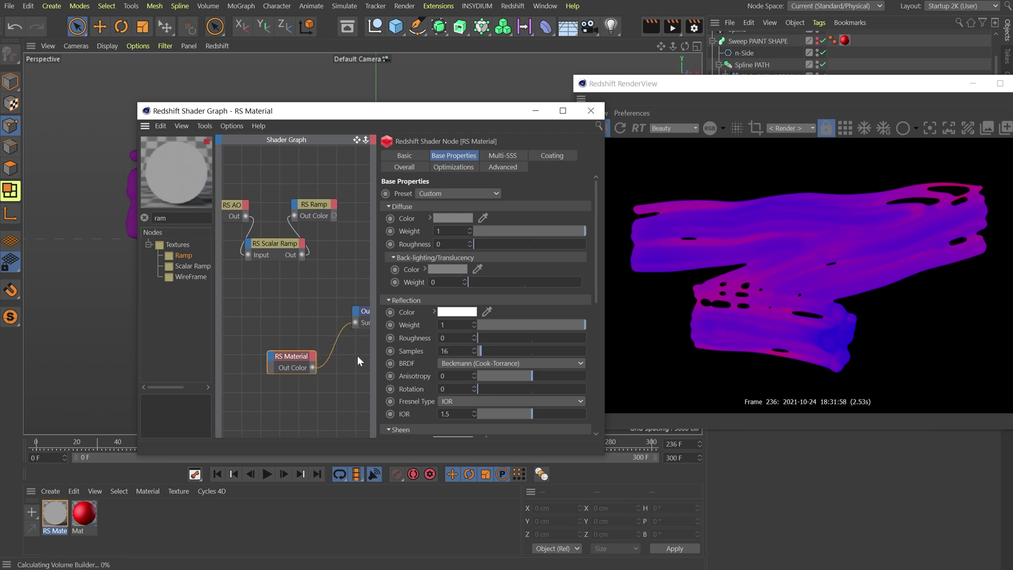
pyautogui.scroll(-5, 406, 327)
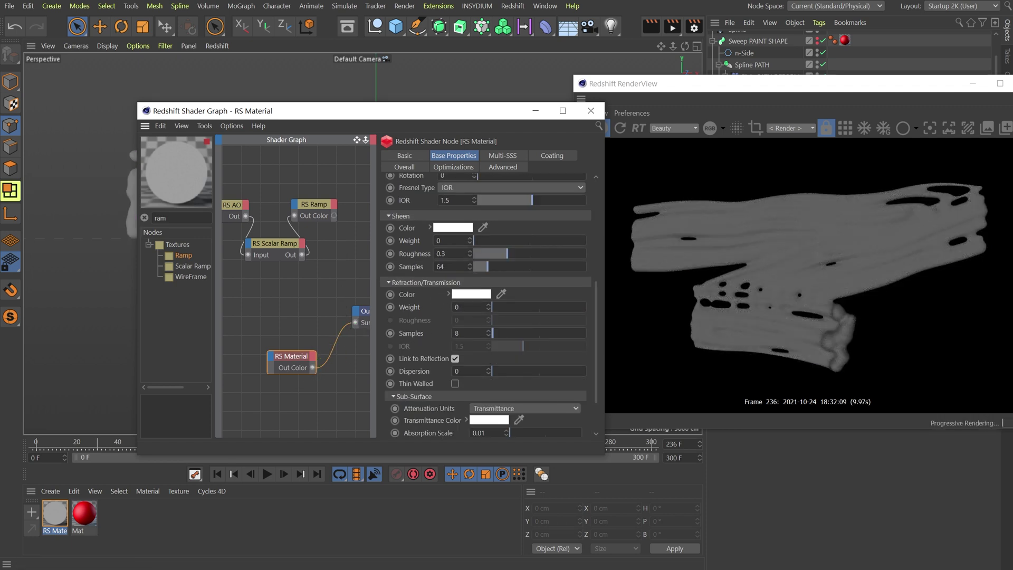
pyautogui.moveTo(663, 312); pyautogui.dragTo(780, 315)
# Set the RS Material's Sub-Surface Transmittance Color to saturated red, and close the shader graph and the RenderView
pyautogui.scroll(-2, 440, 387)
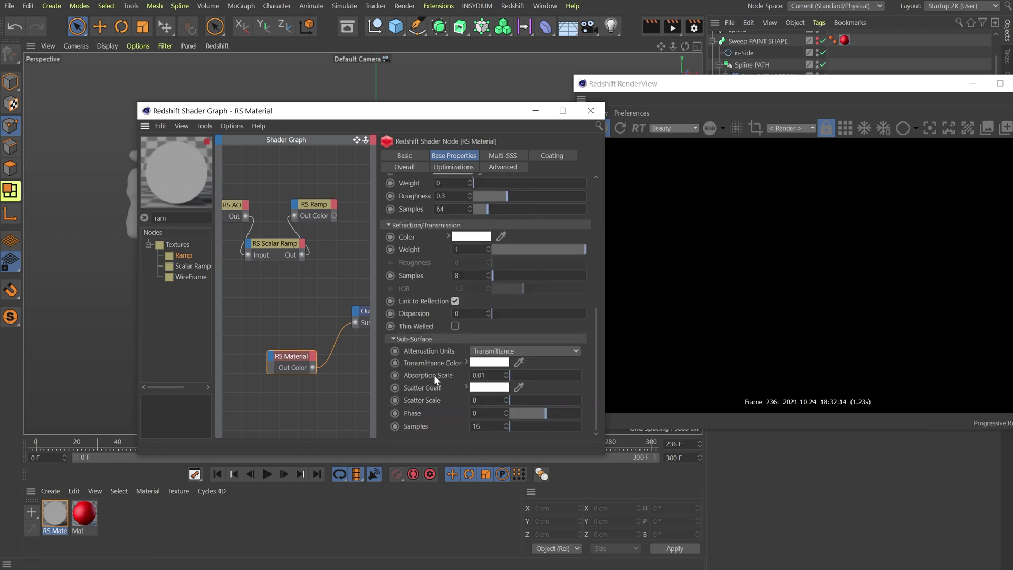
pyautogui.click(467, 363)
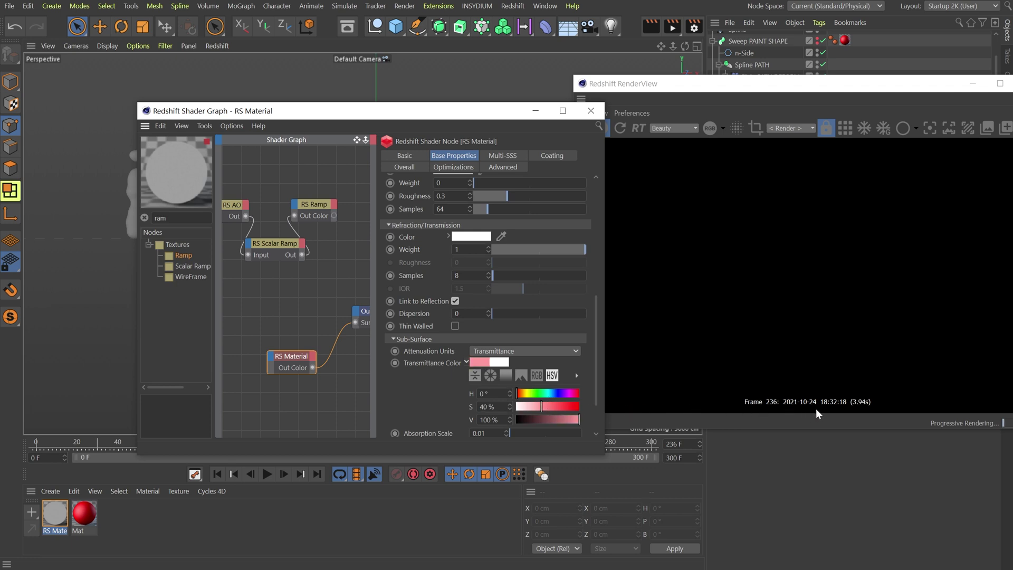
pyautogui.click(467, 361)
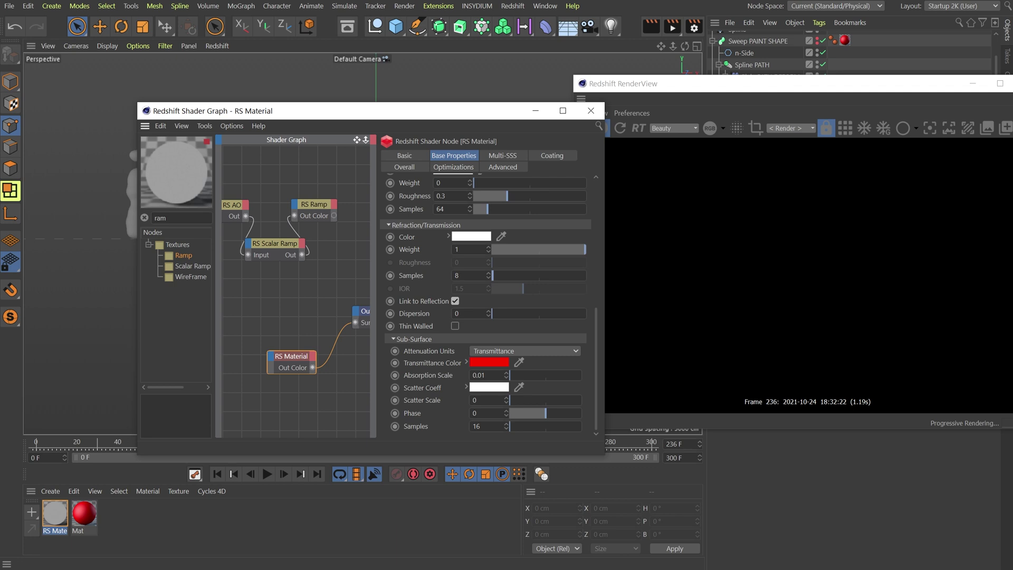
pyautogui.click(595, 117)
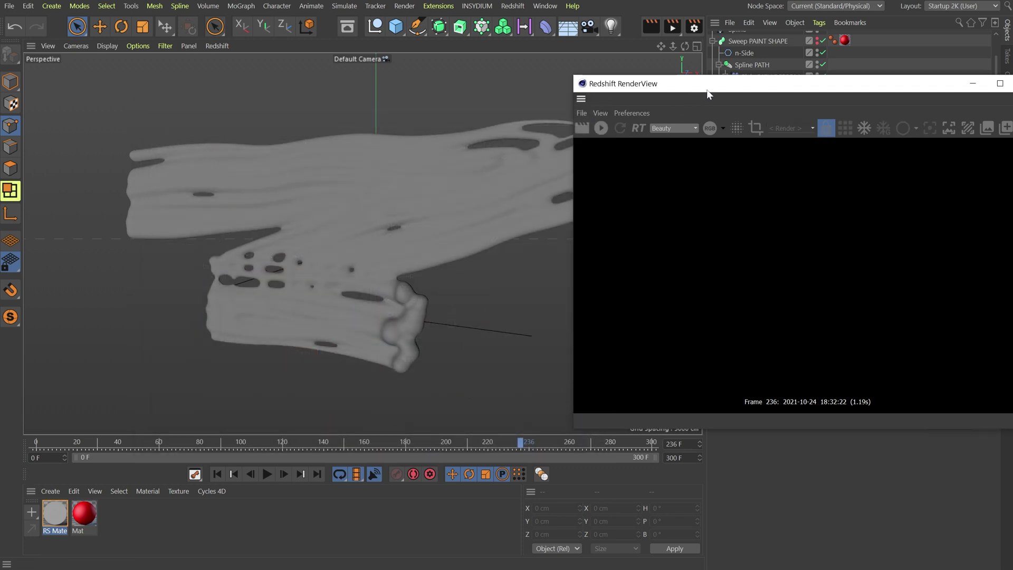
pyautogui.moveTo(708, 94); pyautogui.dragTo(451, 114)
pyautogui.click(696, 106)
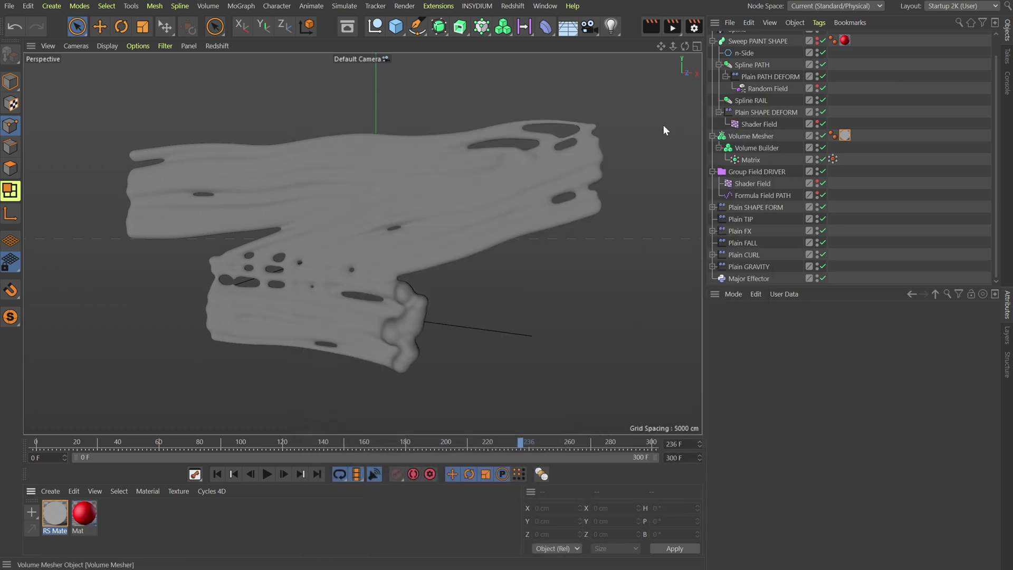
# Add a Plane object to the scene and set its orientation to +Z
pyautogui.click(398, 28)
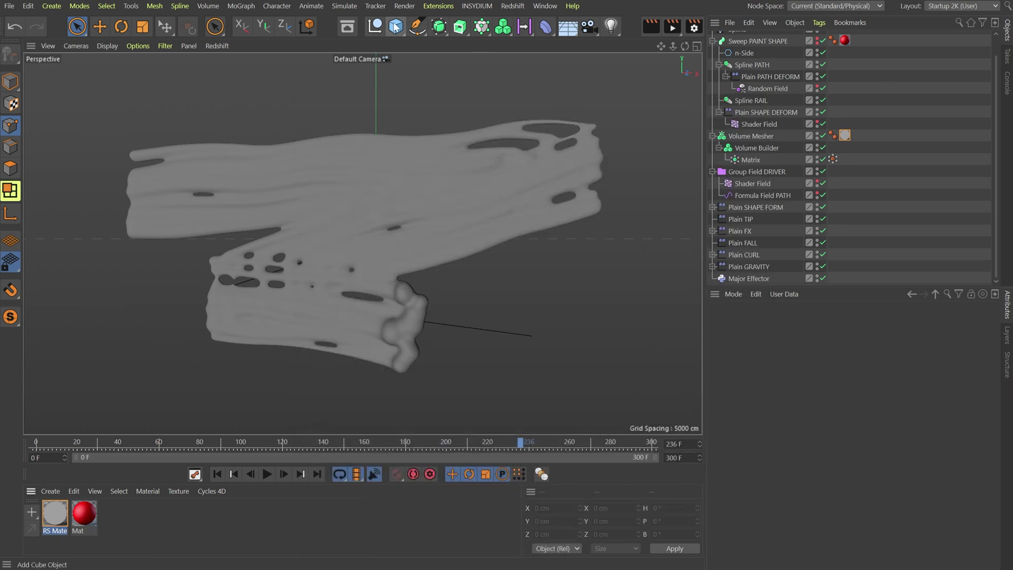
pyautogui.click(436, 45)
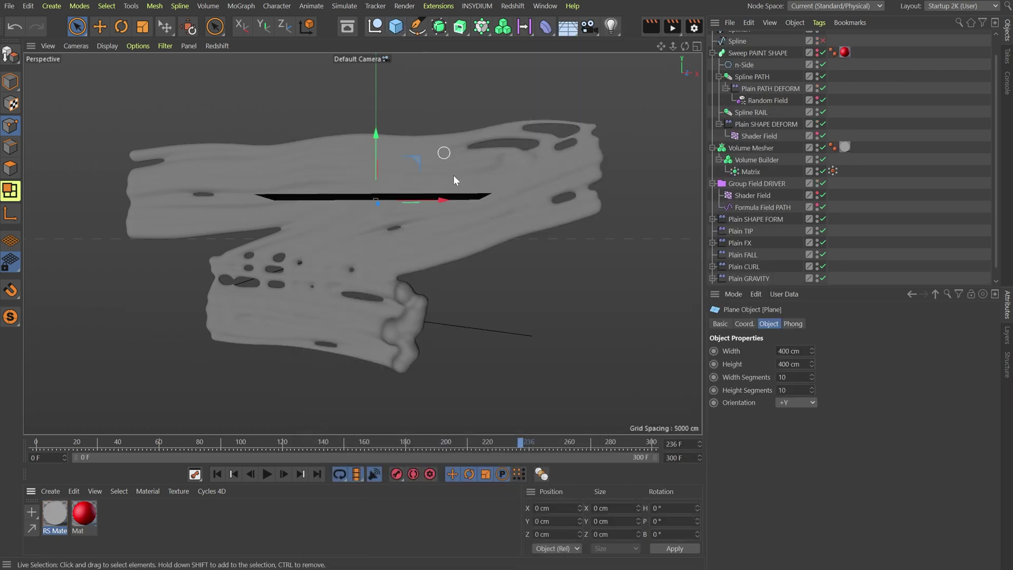
pyautogui.click(808, 403)
pyautogui.click(790, 466)
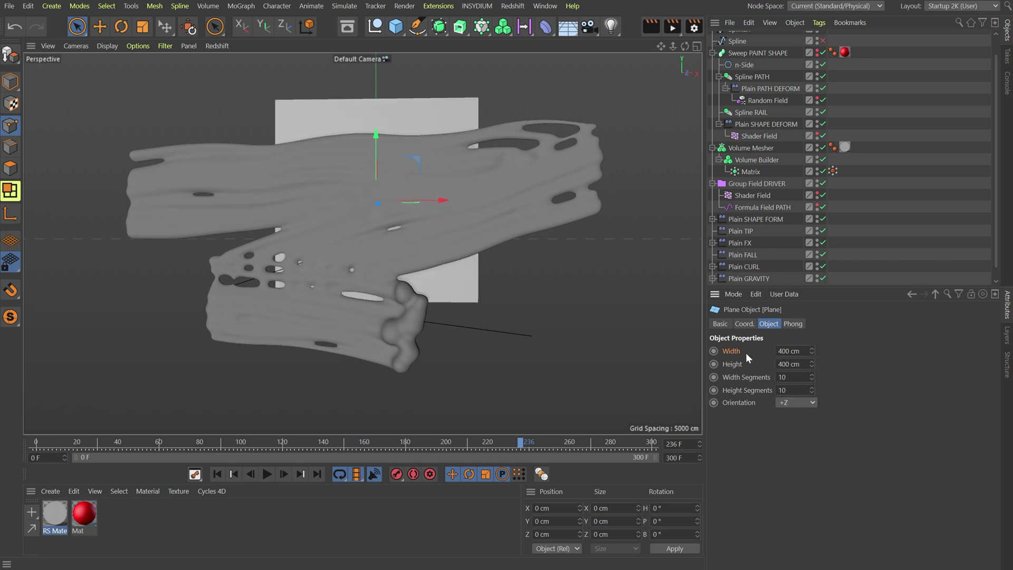
# Set the plane's width and height to 2000 cm and both its width and height segments to 1
pyautogui.moveTo(768, 356); pyautogui.dragTo(764, 363)
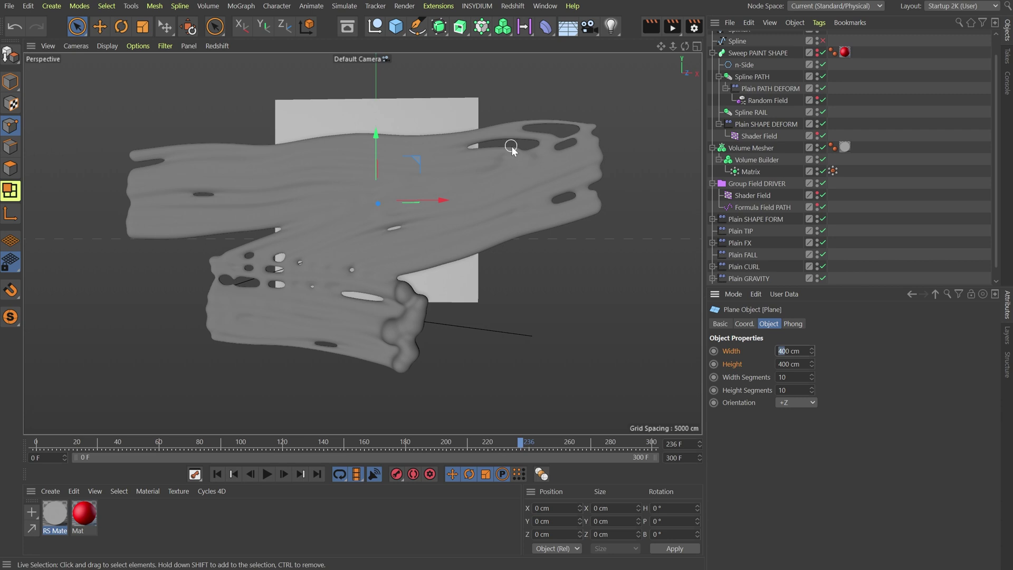
pyautogui.write('2000')
pyautogui.hotkey('ctrl', 'Return')
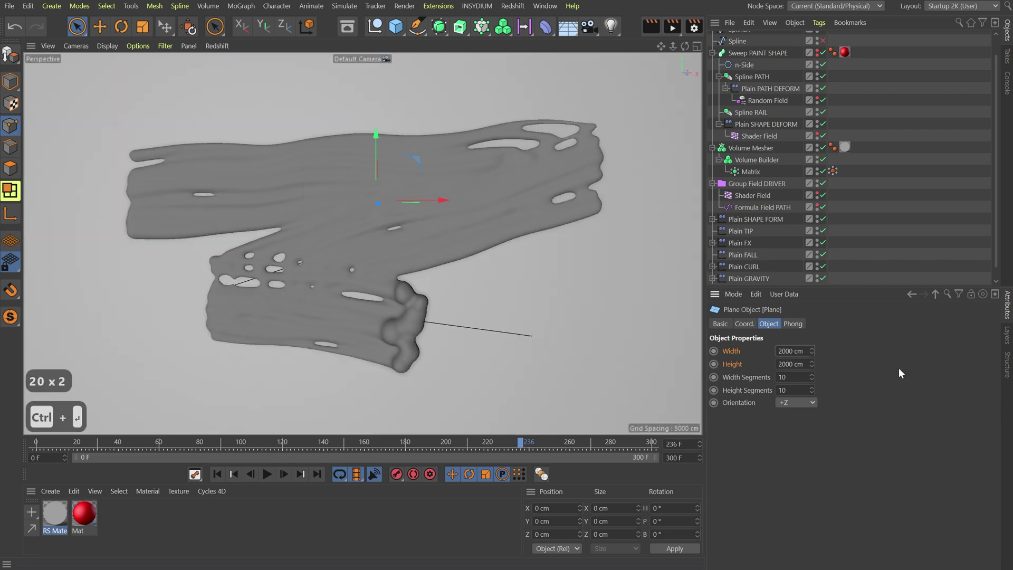
pyautogui.click(782, 377)
pyautogui.write('1')
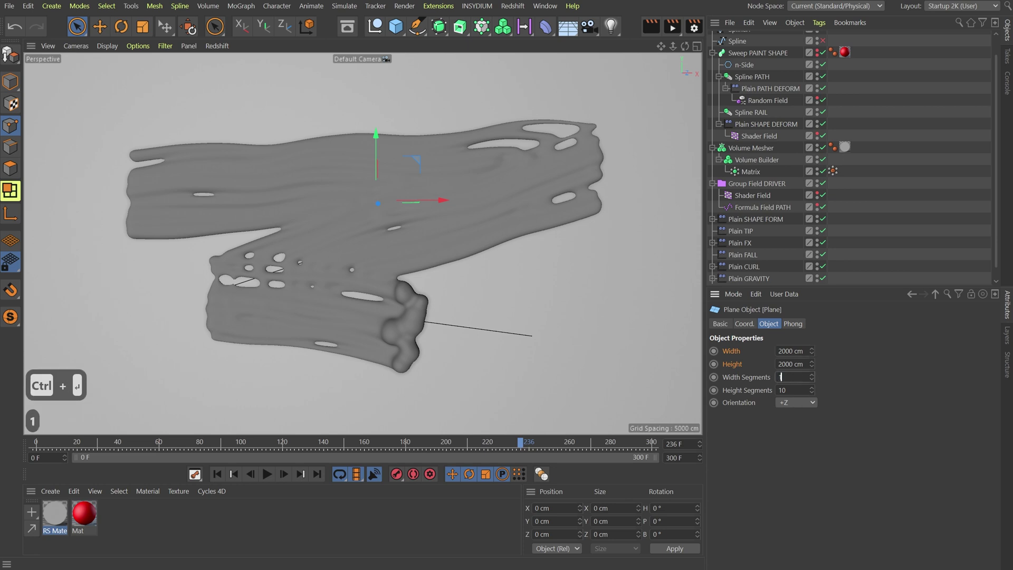
pyautogui.click(781, 391)
pyautogui.write('1')
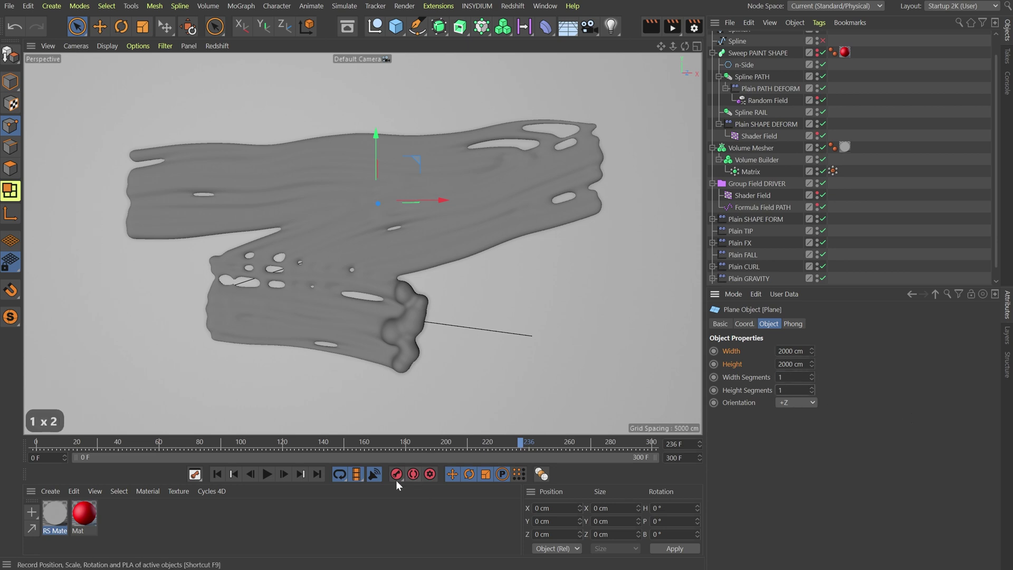
# Add a Cube object at the scene origin while looking at the paint stroke from the top view
pyautogui.press('F2')
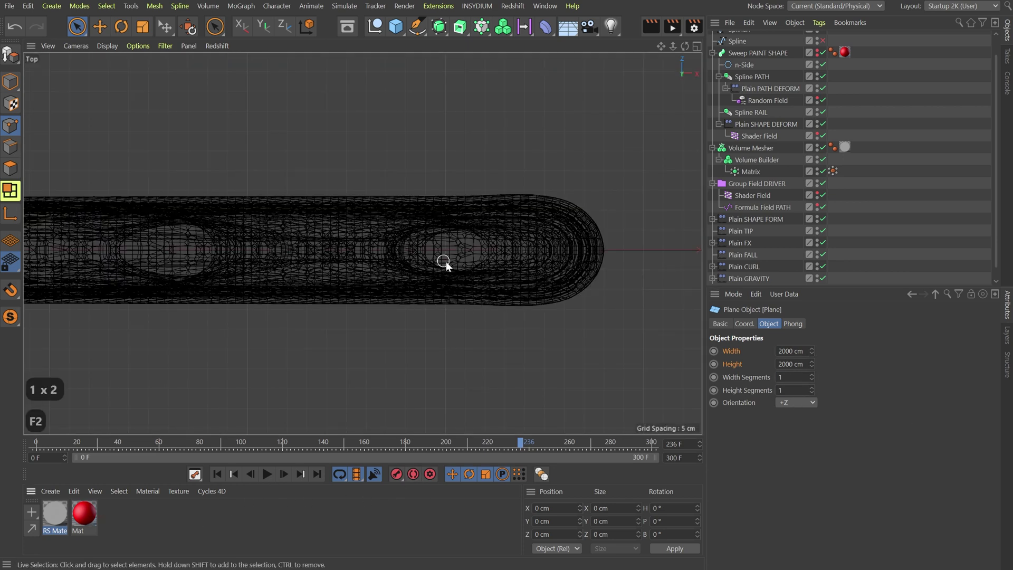
pyautogui.scroll(-2, 422, 278)
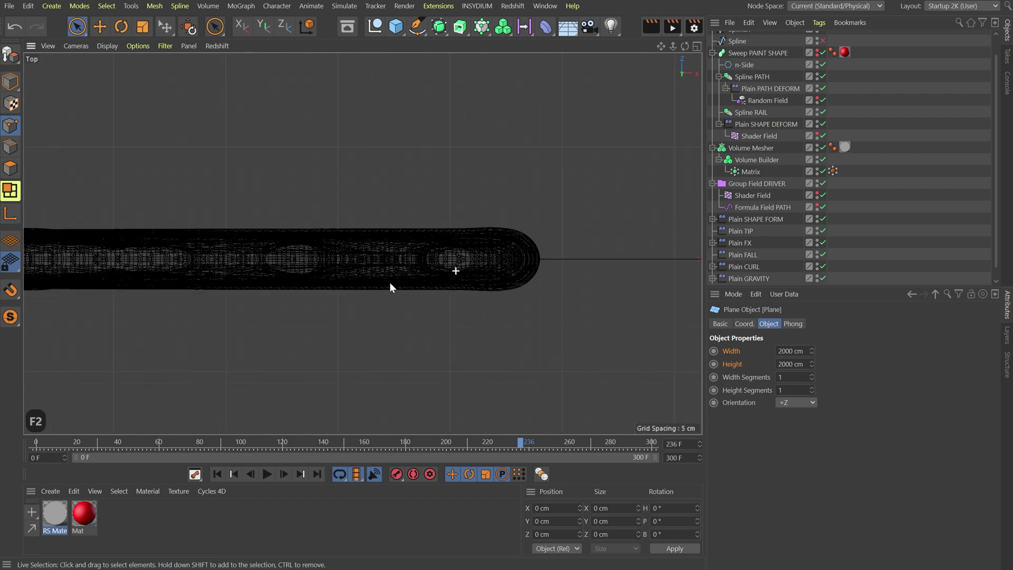
pyautogui.scroll(-2, 386, 283)
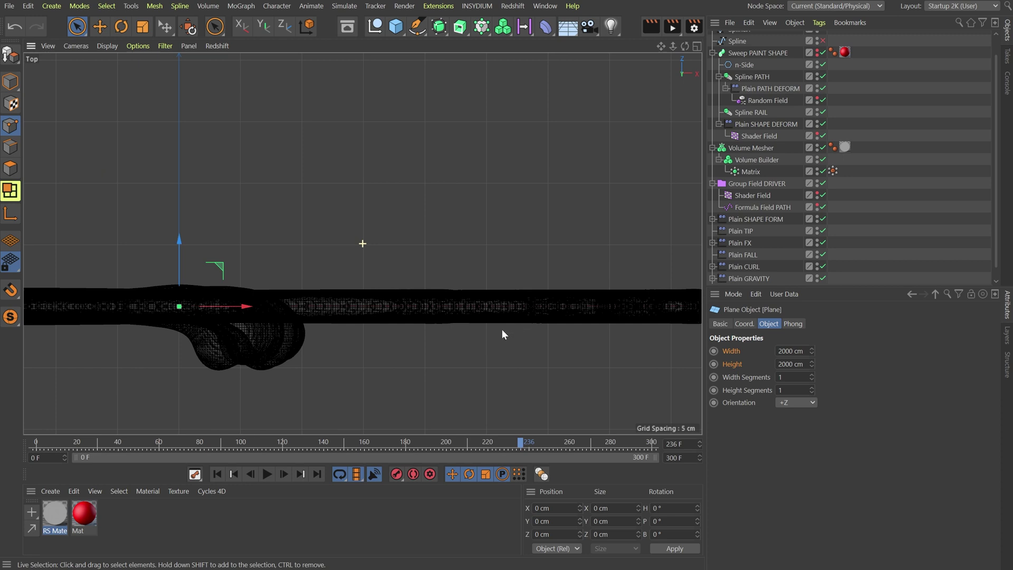
pyautogui.scroll(-4, 502, 331)
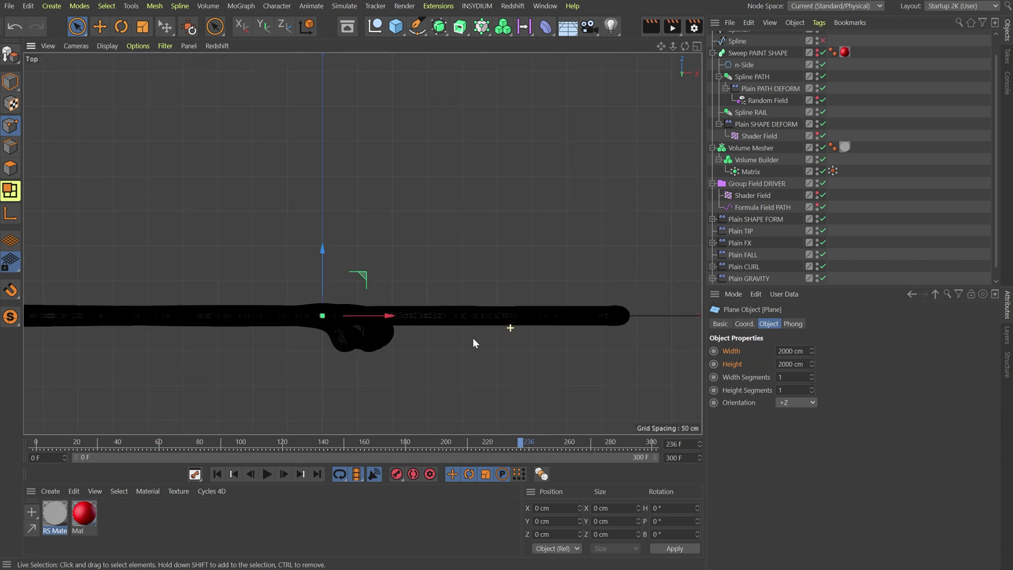
pyautogui.scroll(-1, 473, 338)
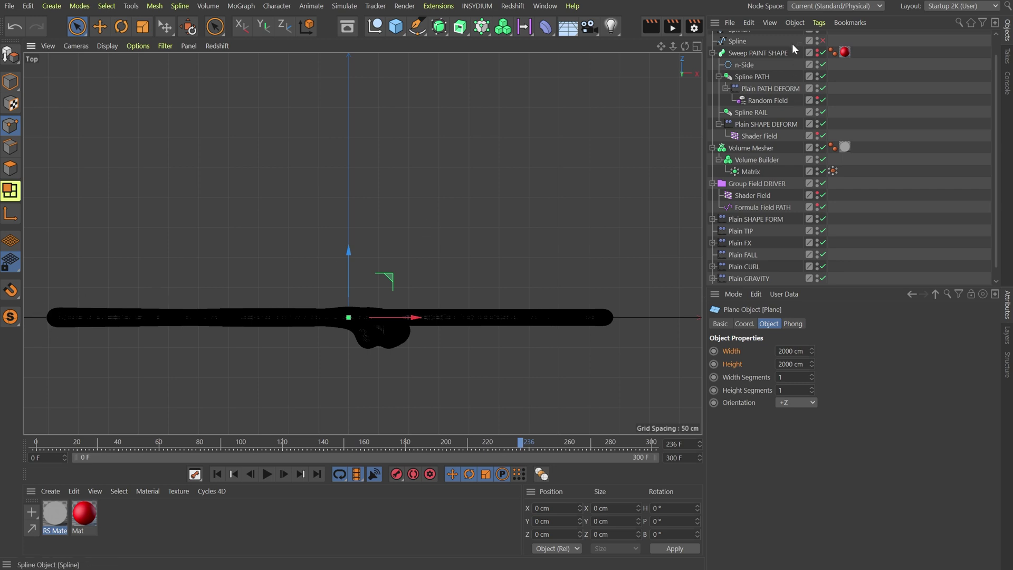
pyautogui.scroll(2, 793, 43)
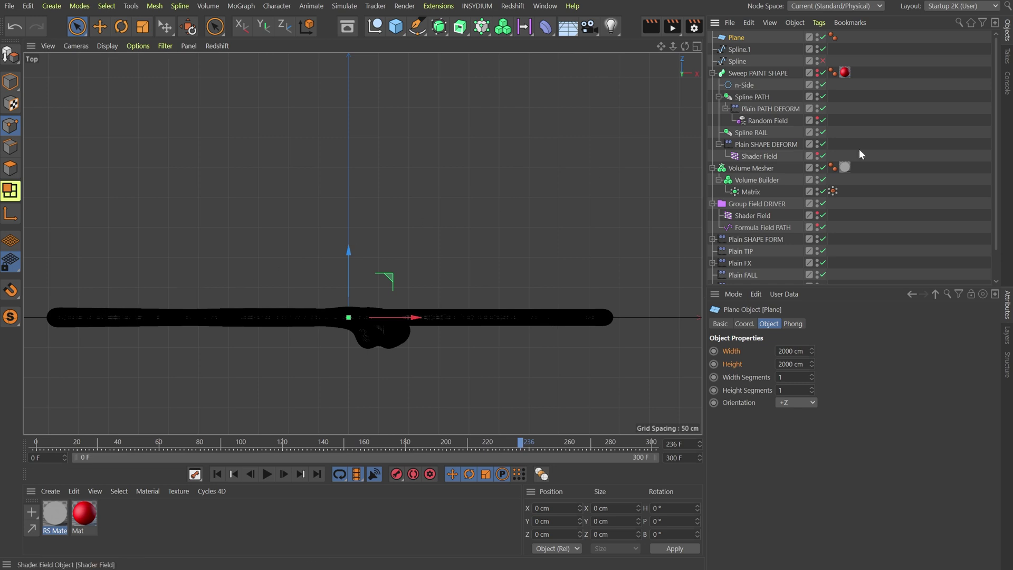
pyautogui.click(396, 27)
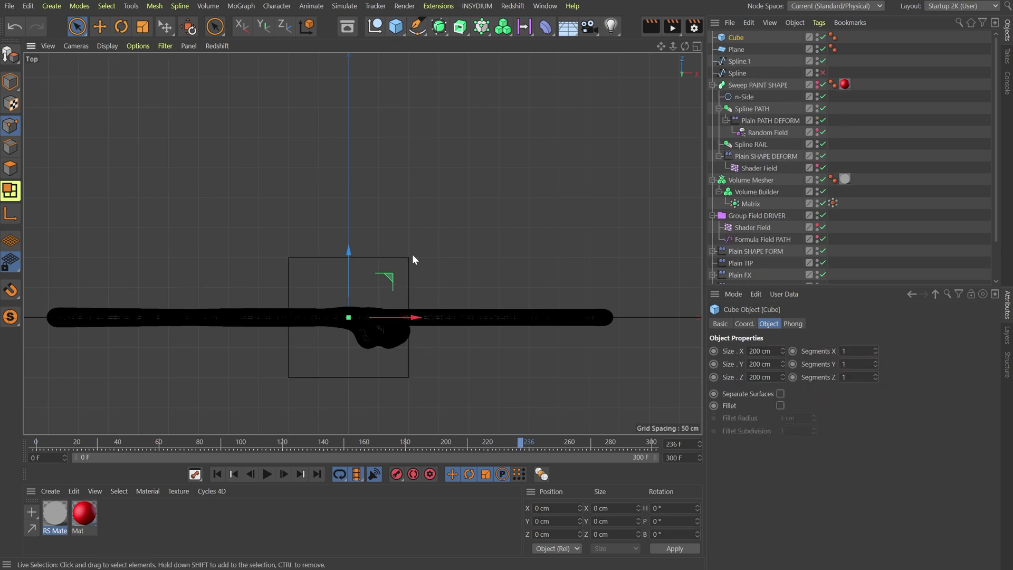
# Set the cube's size to 1000 cm in X, 1000 cm in Y and 100 cm in Z
pyautogui.click(10, 82)
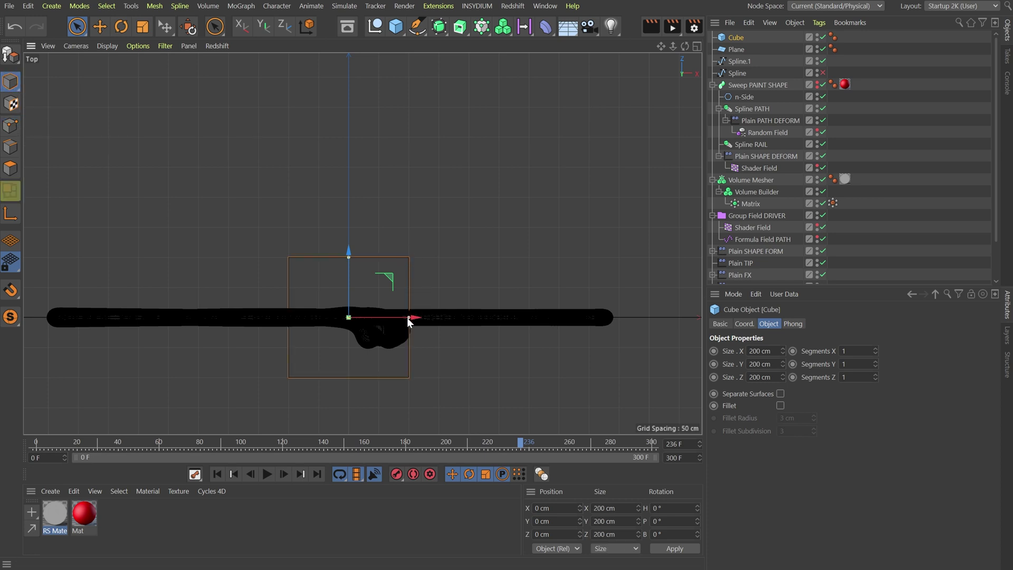
pyautogui.moveTo(408, 318); pyautogui.dragTo(654, 317)
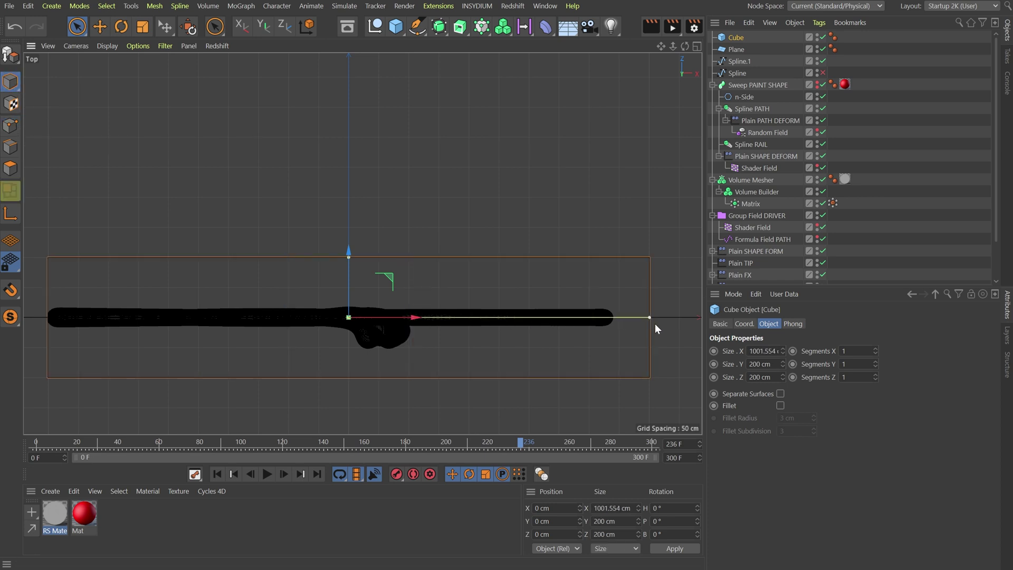
pyautogui.click(764, 351)
pyautogui.write('1000')
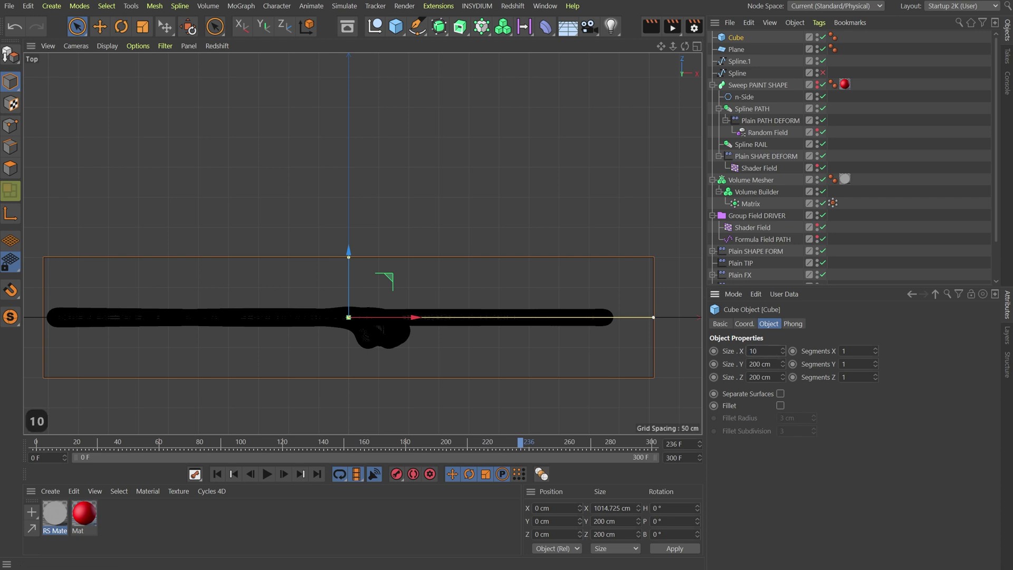
pyautogui.press('Tab')
pyautogui.write('1000')
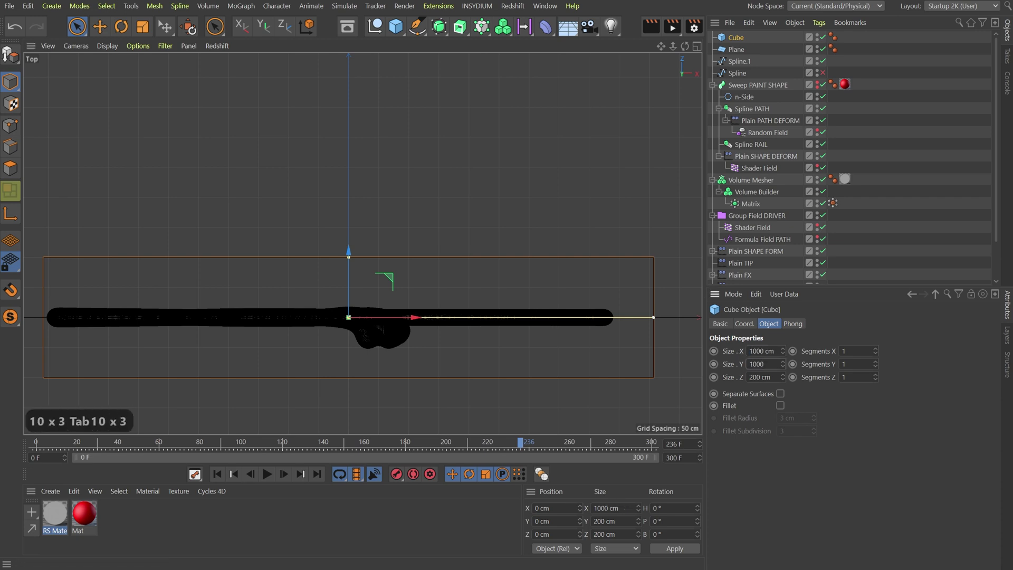
pyautogui.press('Tab')
pyautogui.write('100')
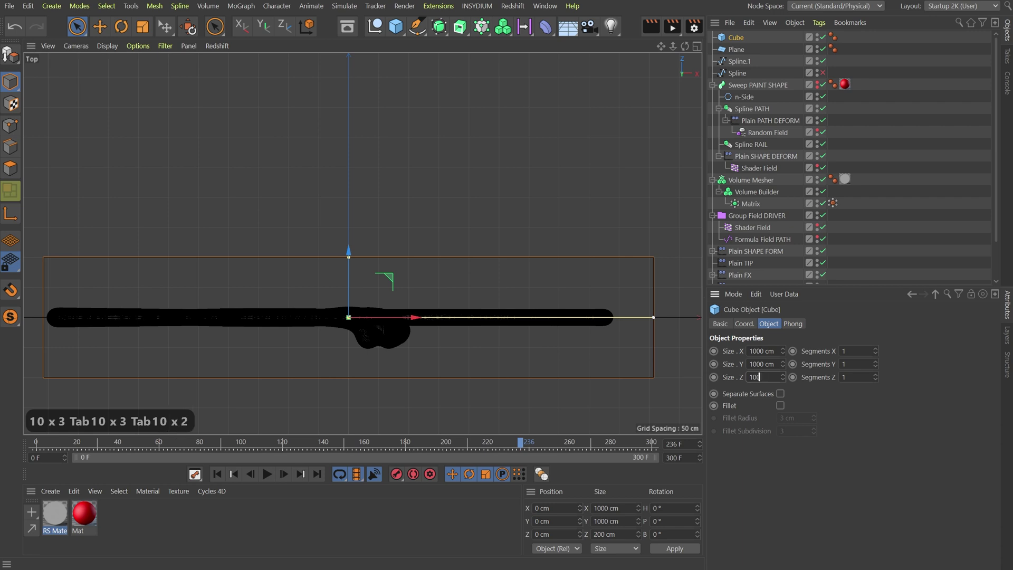
pyautogui.press('Return')
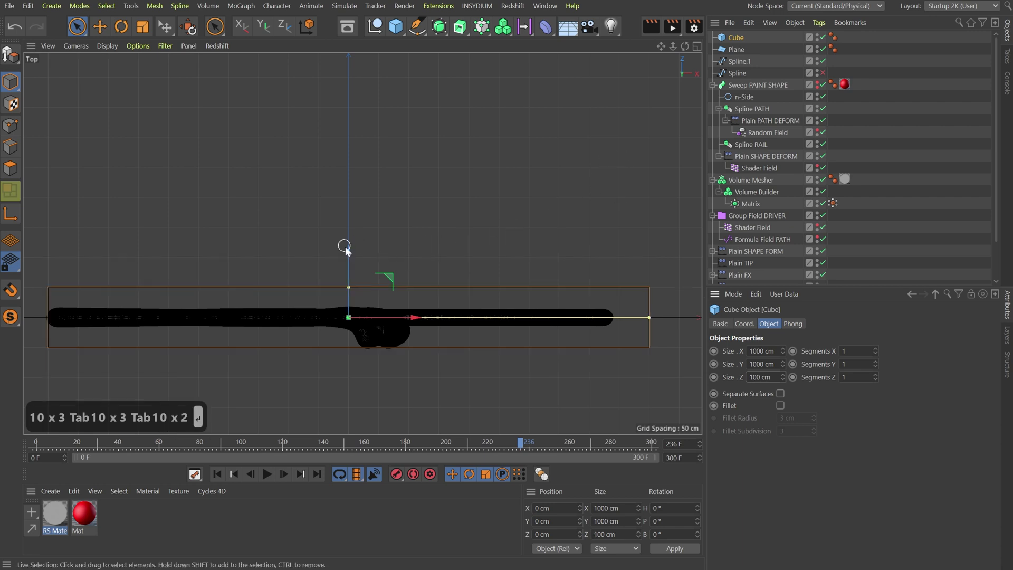
# Move the cube behind the paint stroke by setting its Z position to 50 cm
pyautogui.moveTo(348, 249); pyautogui.dragTo(357, 218)
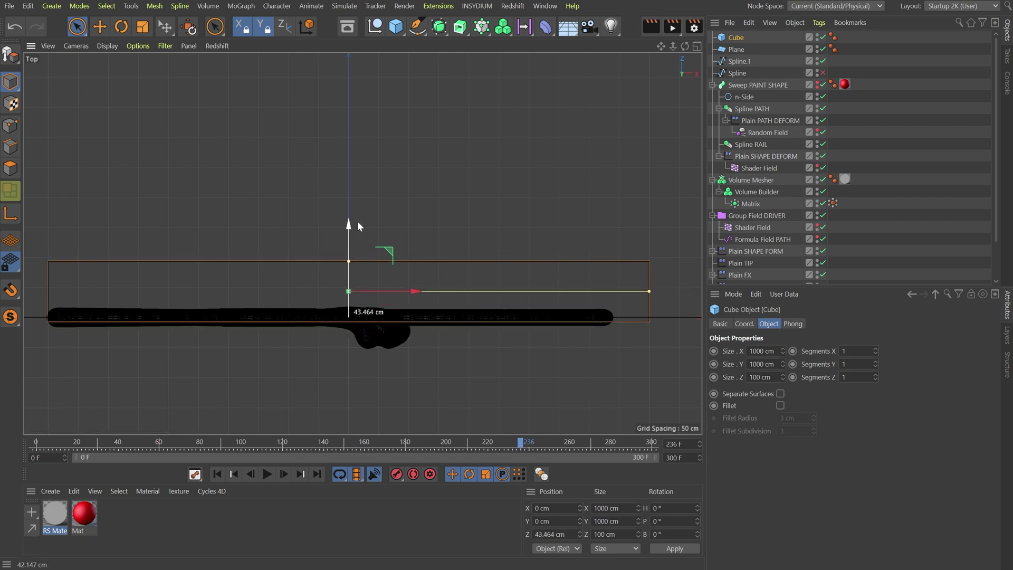
pyautogui.click(551, 534)
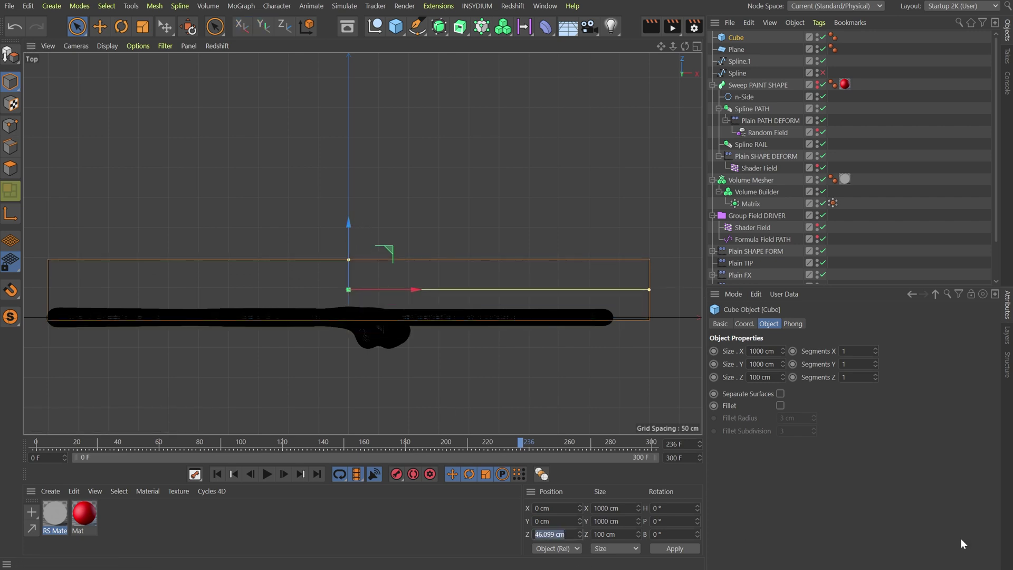
pyautogui.write('50')
pyautogui.press('Return')
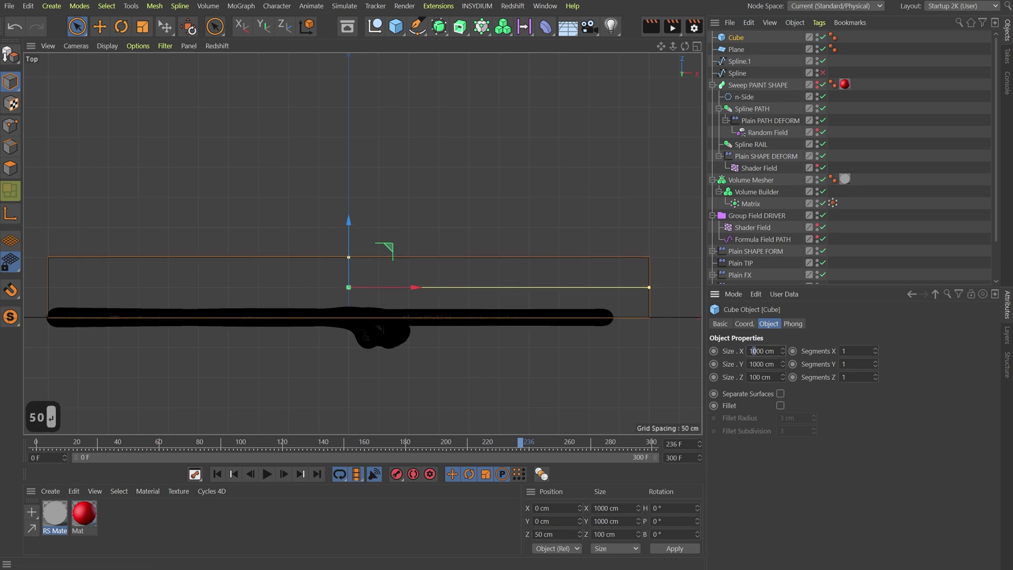
# Set the cube's X size to 1100 cm and return to the perspective view
pyautogui.moveTo(753, 351); pyautogui.dragTo(757, 351)
pyautogui.write('1')
pyautogui.press('Return')
pyautogui.press('F1')
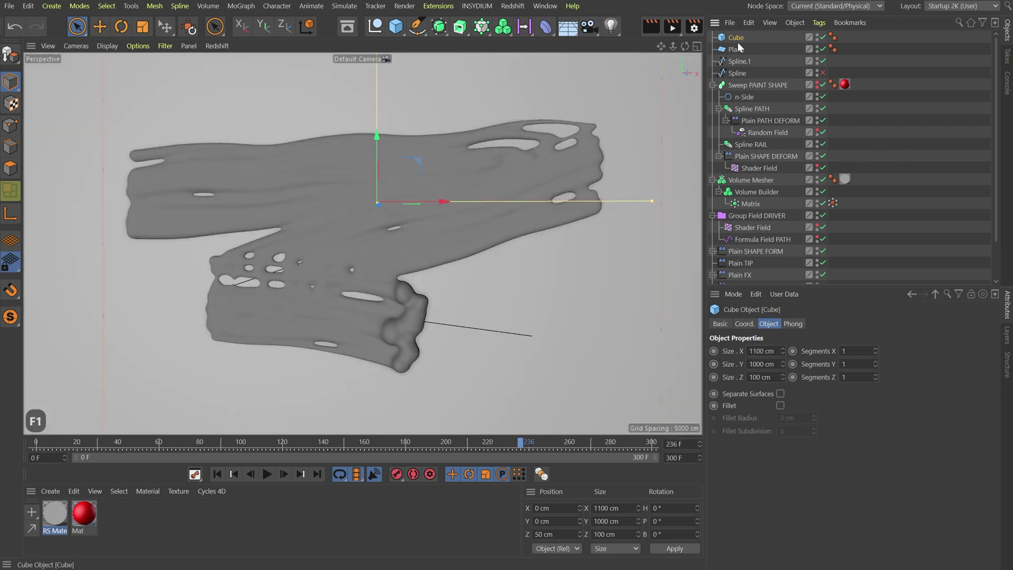
# Place the cube in the Volume Builder above the Matrix and set its mode to Subtract
pyautogui.moveTo(738, 38); pyautogui.dragTo(772, 197)
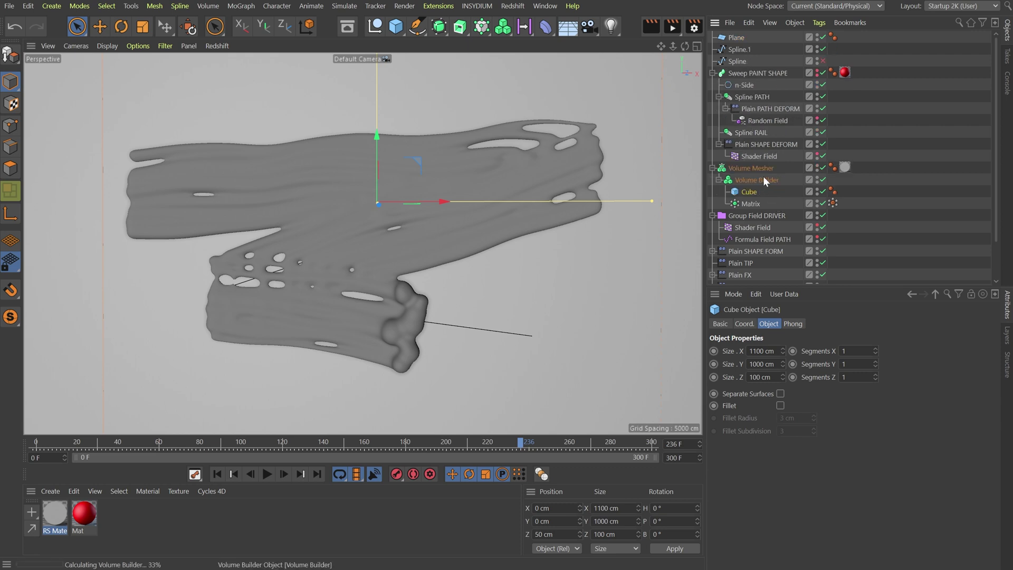
pyautogui.click(763, 179)
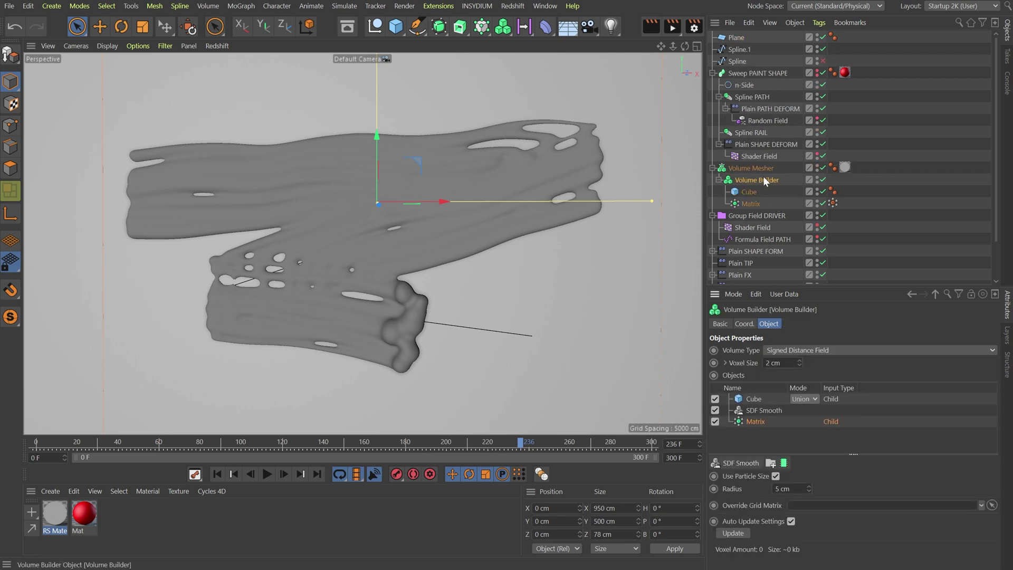
pyautogui.click(803, 399)
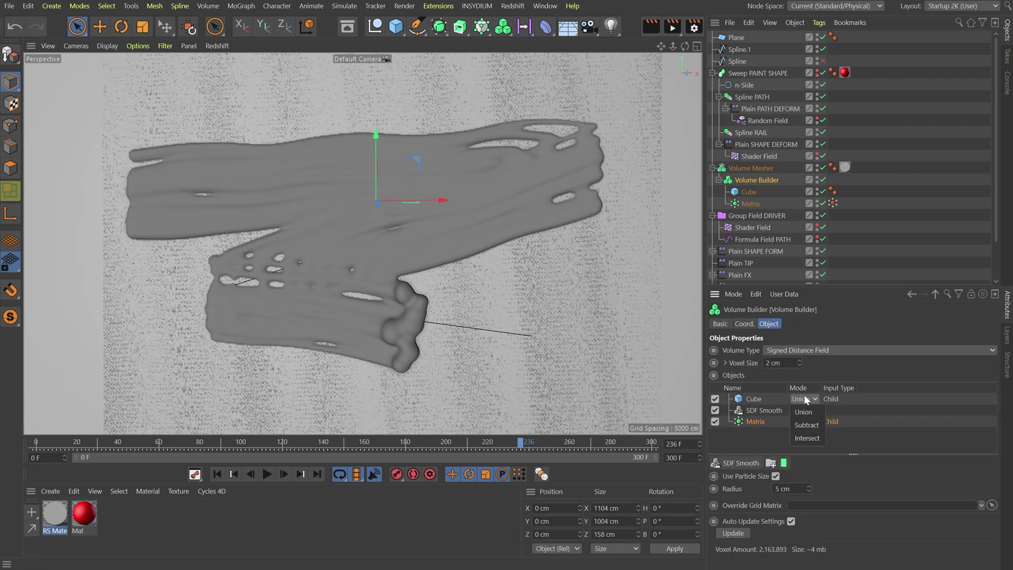
pyautogui.click(806, 426)
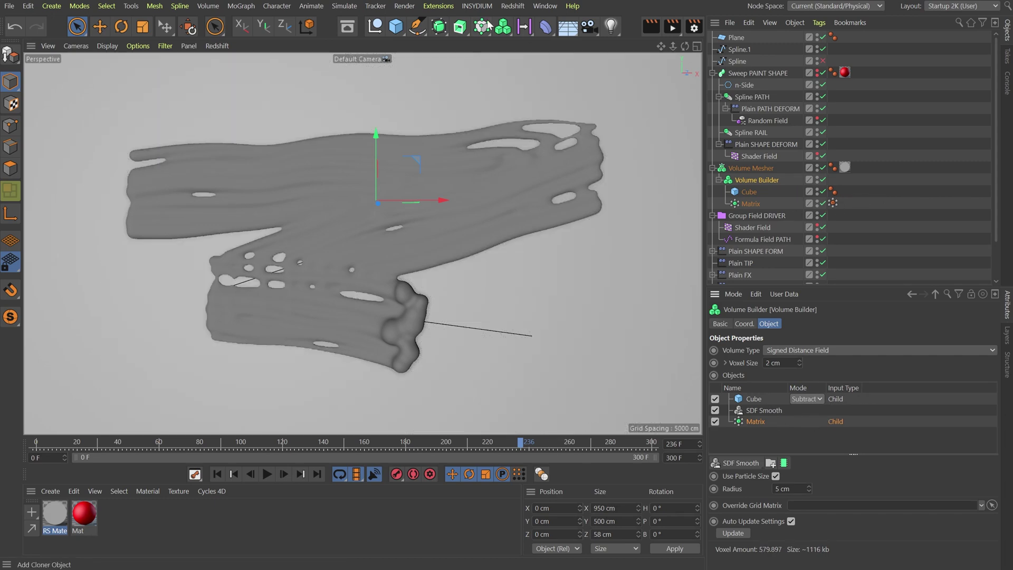
# Bring up the Redshift RenderView and start the interactive render of the flattened stroke
pyautogui.hotkey('alt', 'Tab')
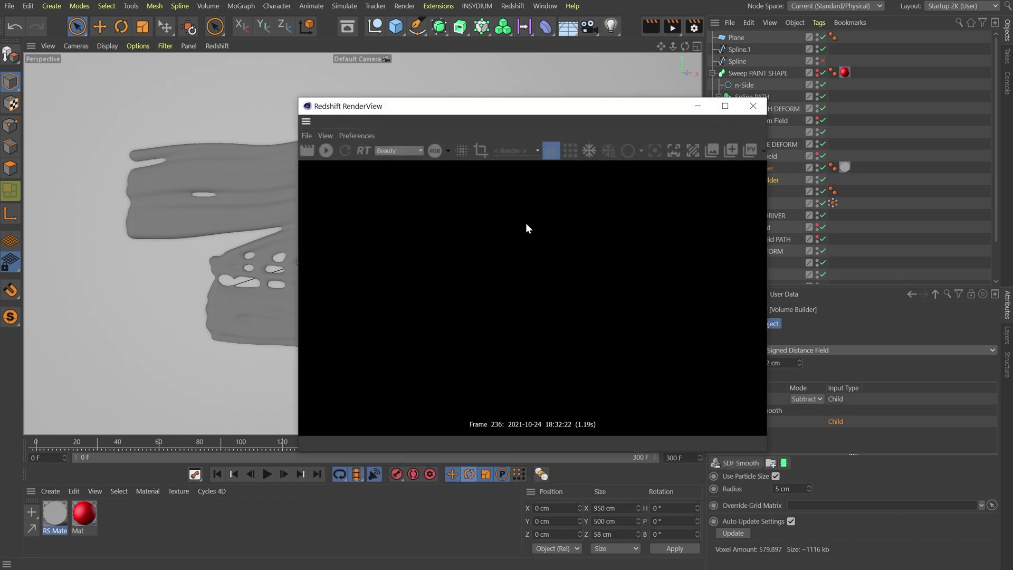
pyautogui.moveTo(546, 107); pyautogui.dragTo(478, 98)
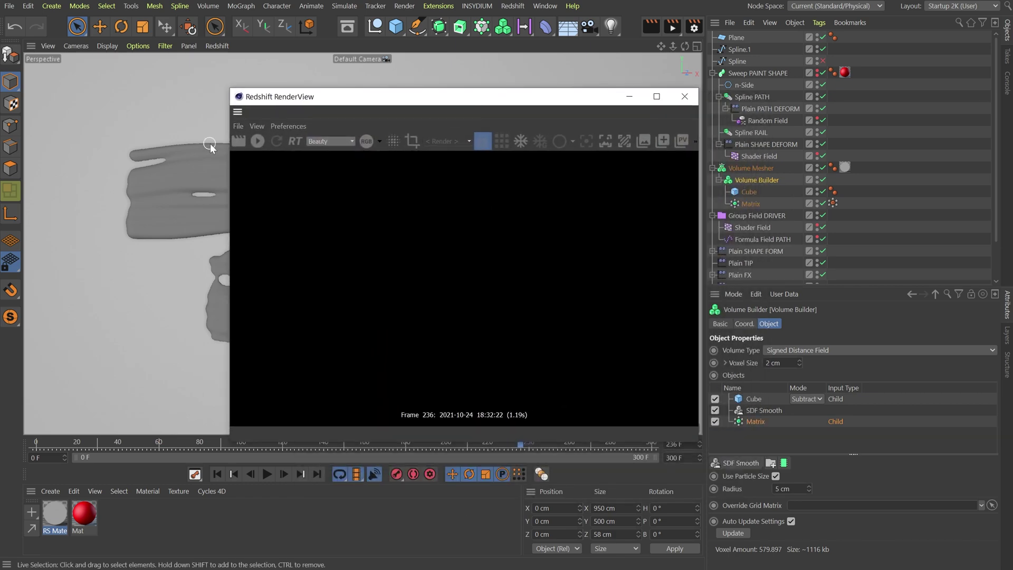
pyautogui.click(263, 144)
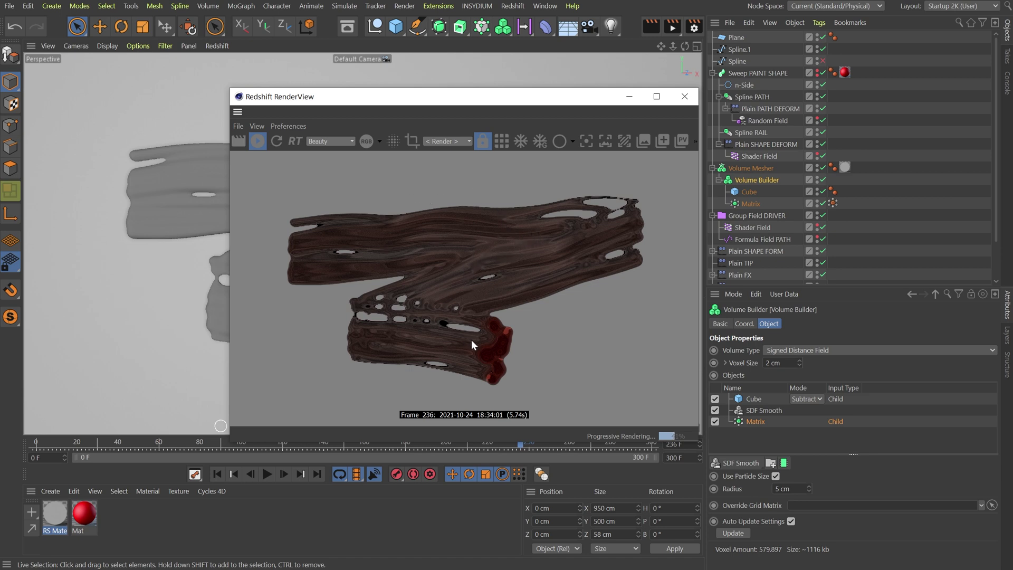
# Set the backdrop plane's Z position to 0.01 cm
pyautogui.click(736, 37)
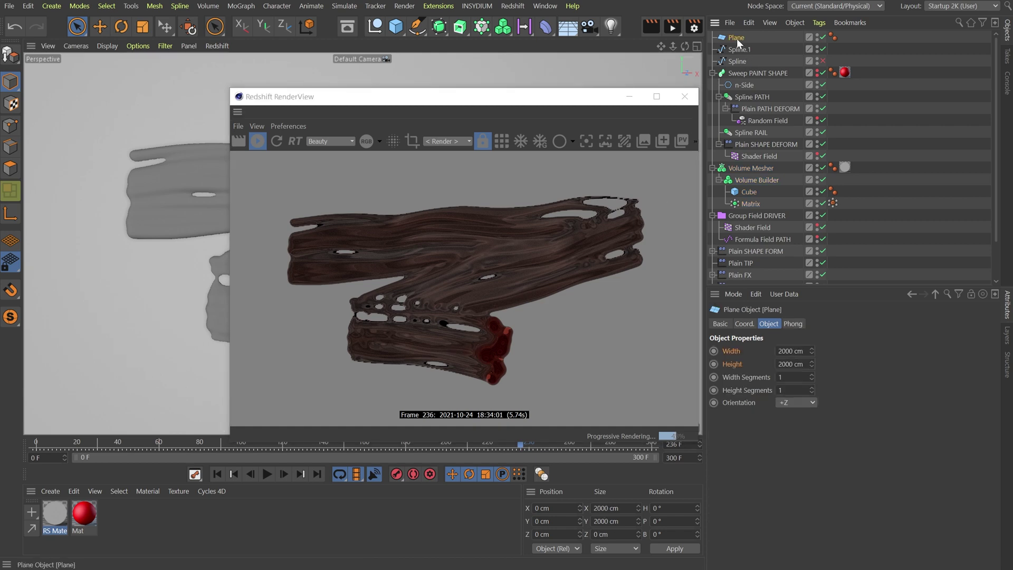
pyautogui.click(741, 324)
pyautogui.click(754, 377)
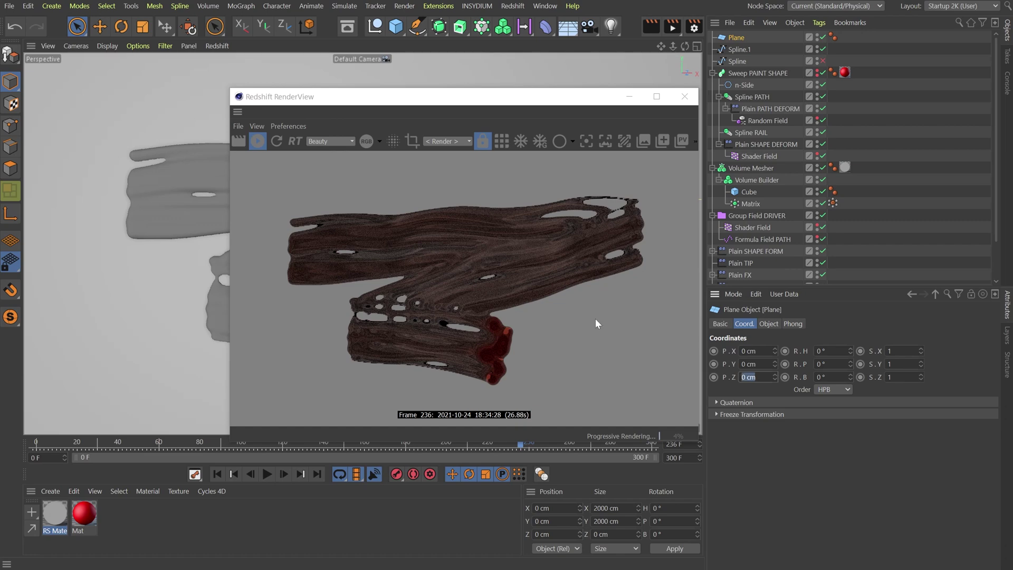
pyautogui.write('.01')
pyautogui.press('Return')
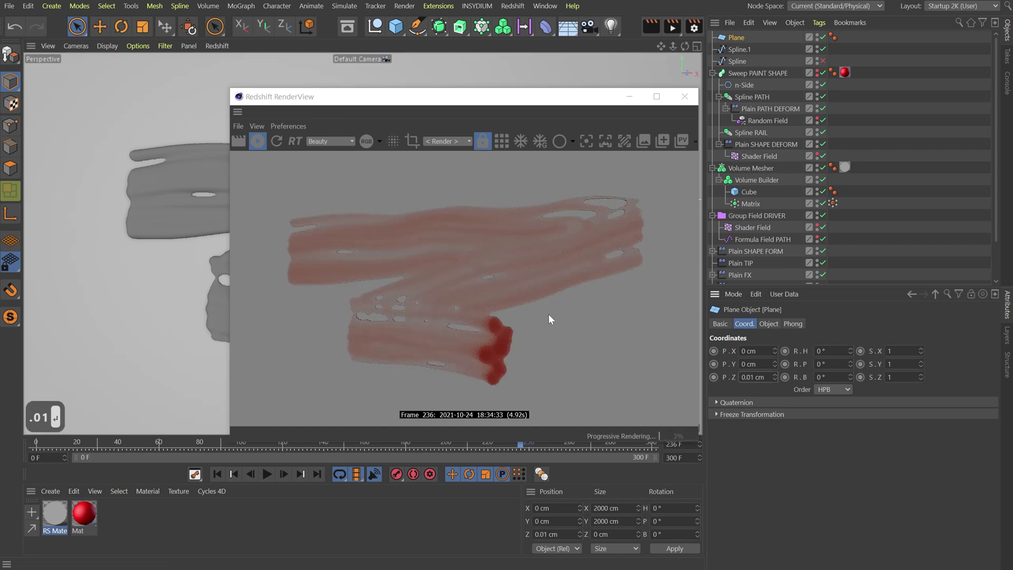
# Set the RS Material's Sub-Surface Absorption Scale to 0.05 in the shader graph, and close the graph
pyautogui.click(56, 515)
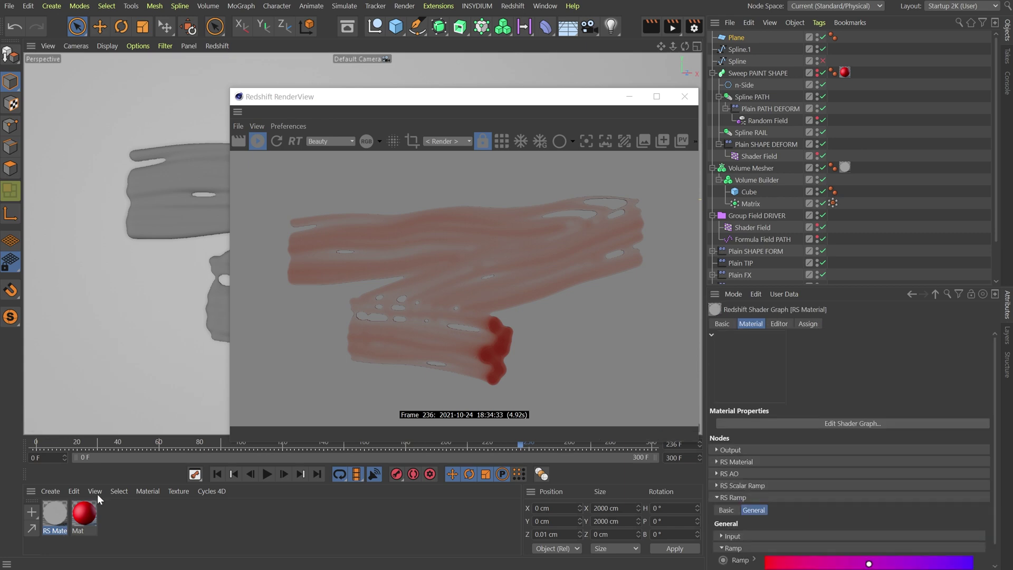
pyautogui.moveTo(378, 111); pyautogui.dragTo(505, 101)
pyautogui.scroll(-5, 418, 321)
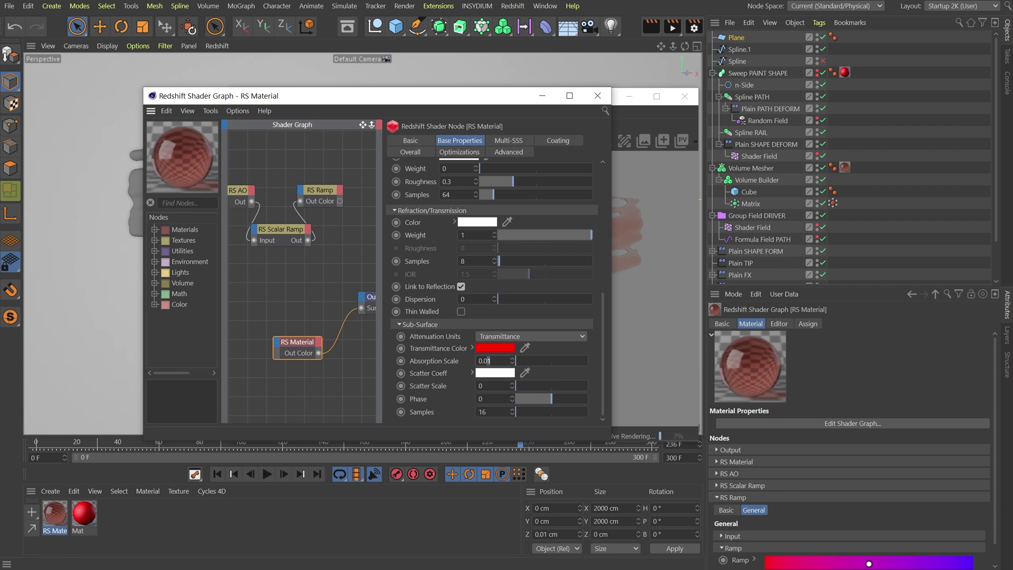
pyautogui.press('BackSpace')
pyautogui.write('5')
pyautogui.press('Return')
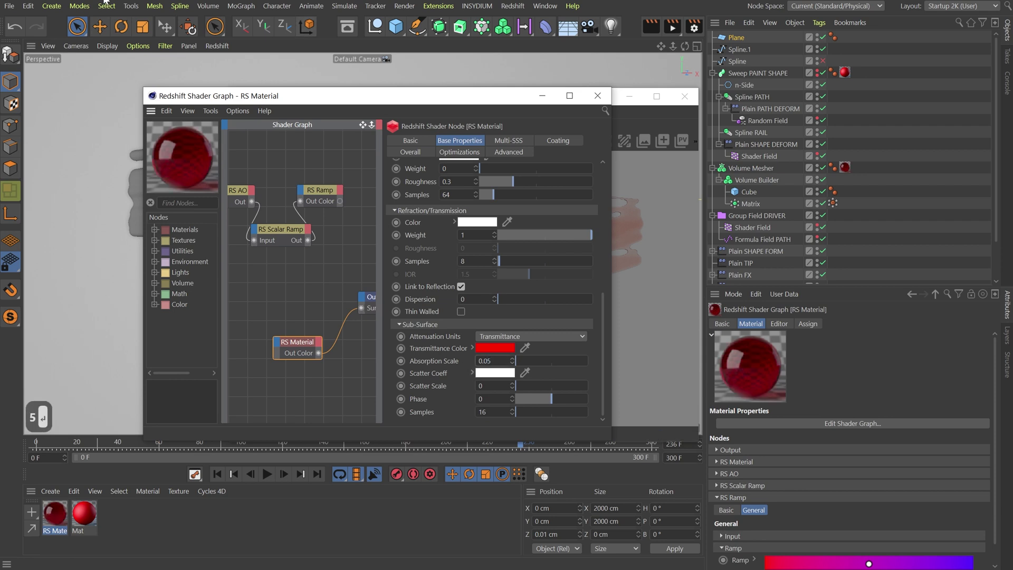
pyautogui.moveTo(412, 99); pyautogui.dragTo(173, 151)
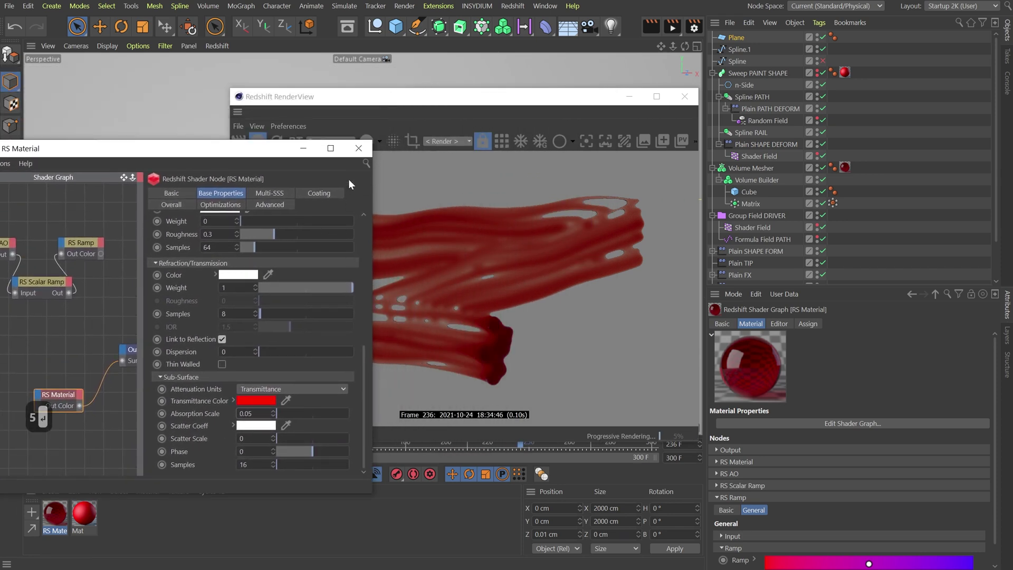
pyautogui.click(359, 148)
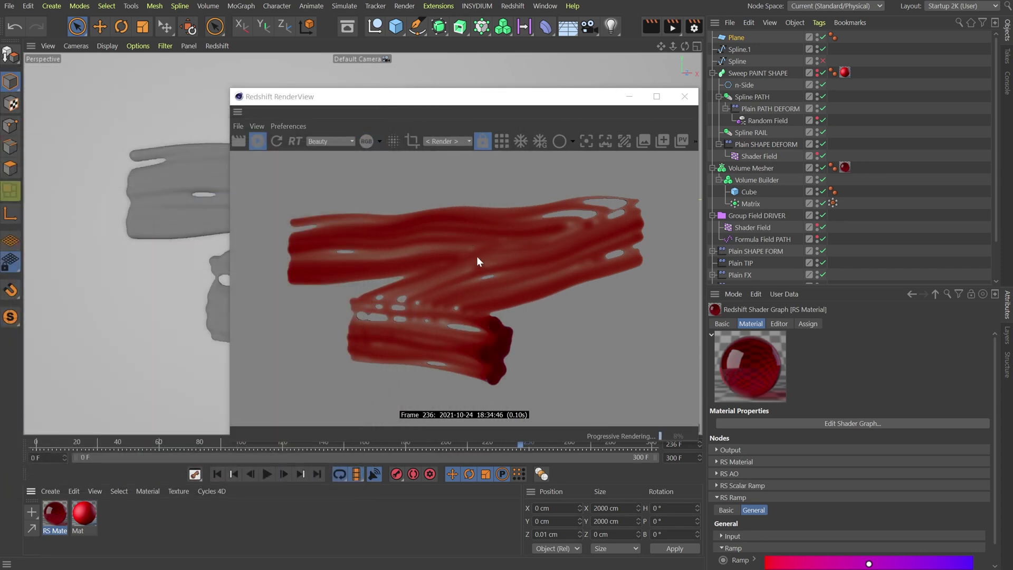
# Reposition the RenderView above the timeline and scrub to earlier frames to check the transmissive stroke
pyautogui.moveTo(451, 100); pyautogui.dragTo(411, 62)
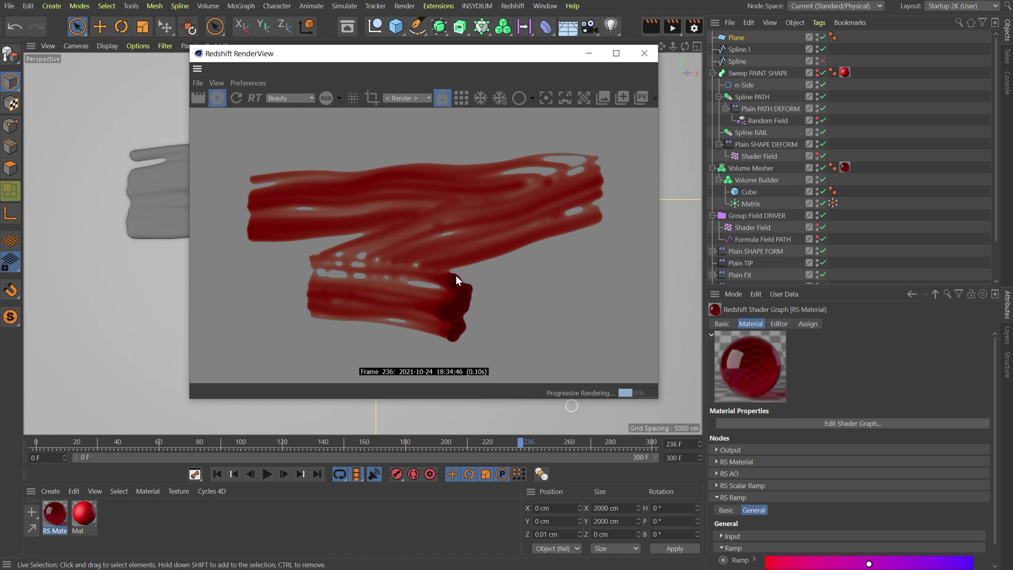
pyautogui.click(168, 444)
pyautogui.moveTo(145, 445); pyautogui.dragTo(138, 446)
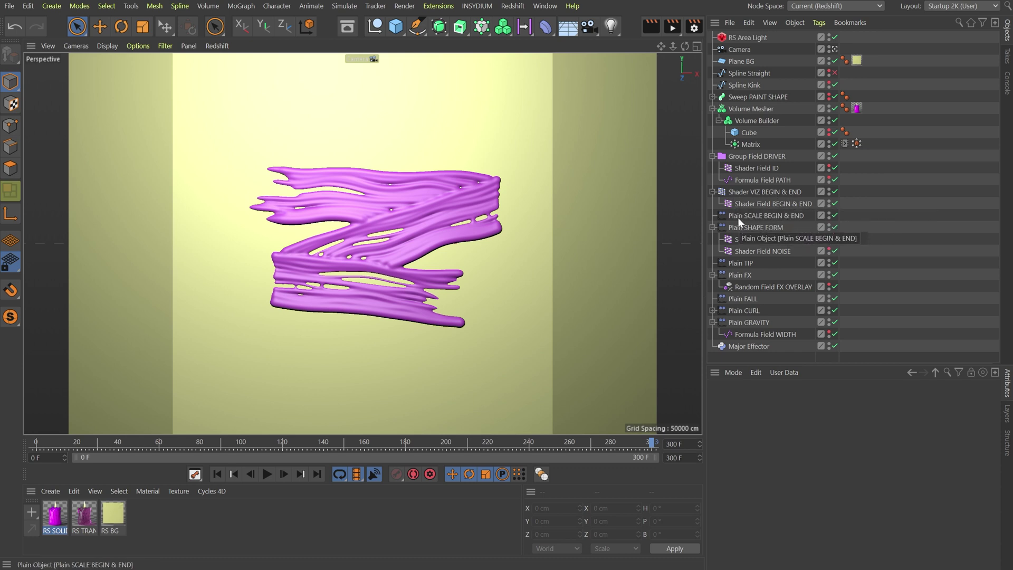
# Disable and re-enable the Plain SCALE BEGIN & END effector to compare the stroke's ends
pyautogui.click(835, 216)
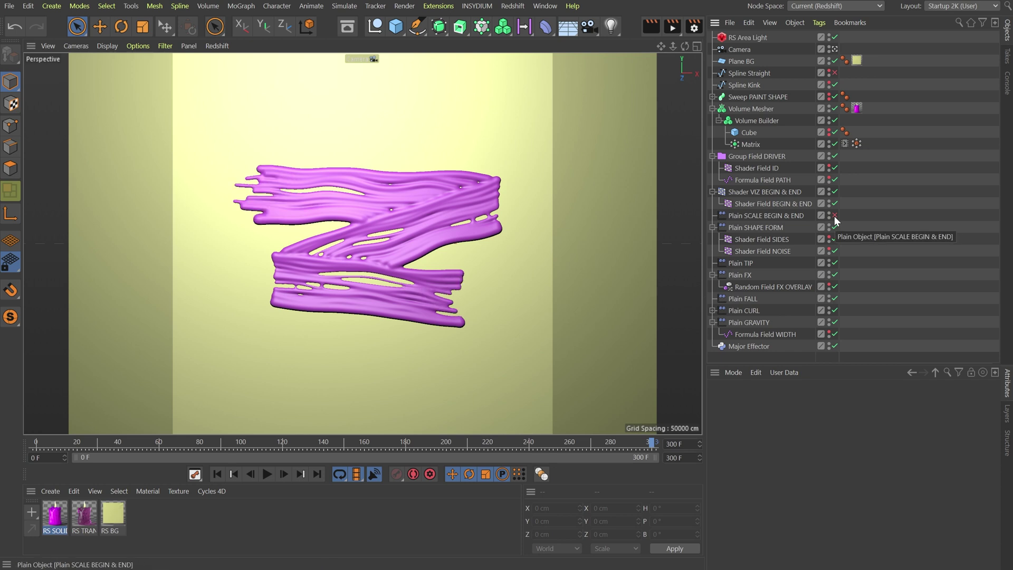
pyautogui.click(835, 216)
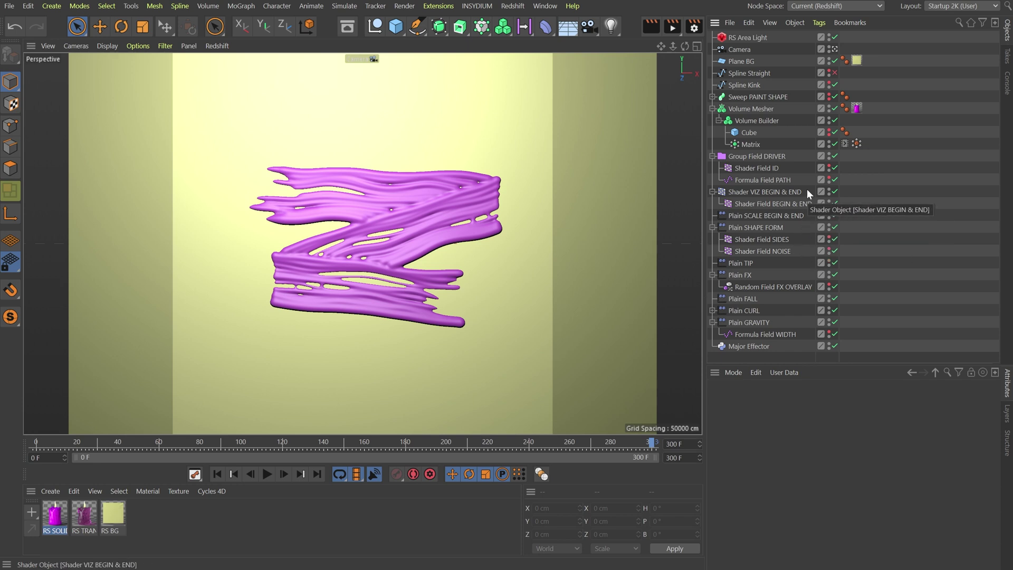
# Inspect the Matrix's MoGraph Cache tag and the Major Effector's settings
pyautogui.click(845, 144)
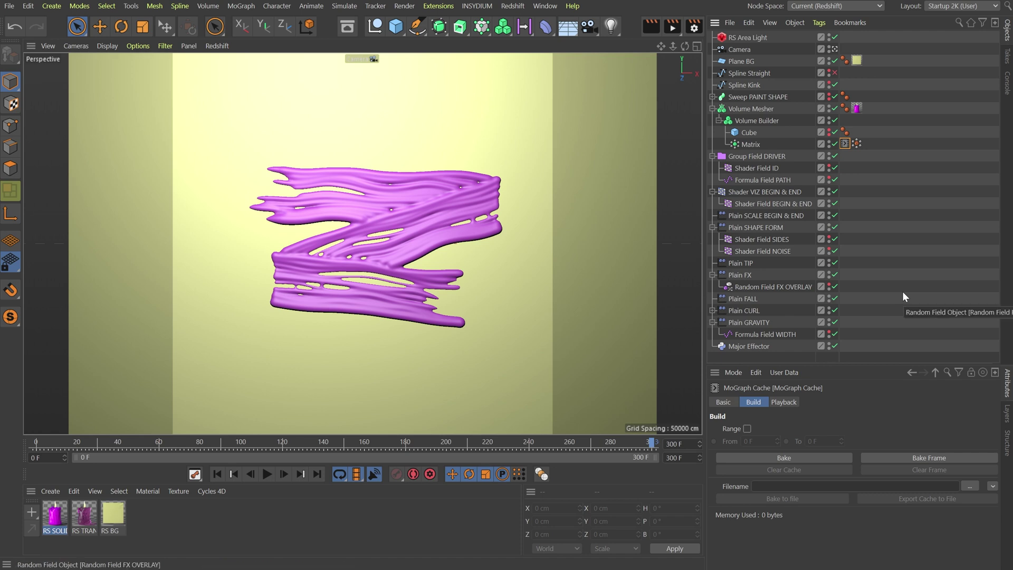
pyautogui.click(754, 348)
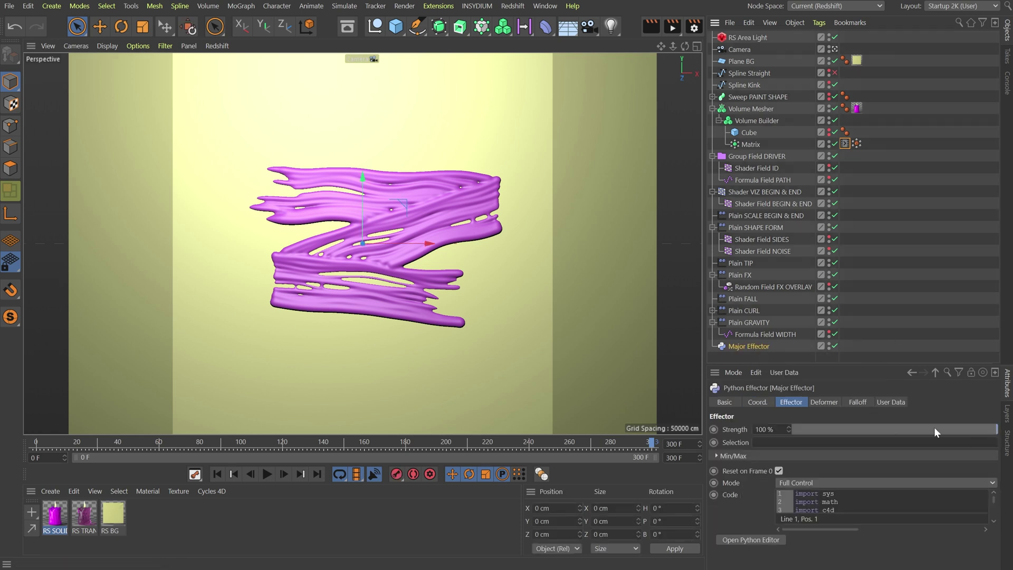